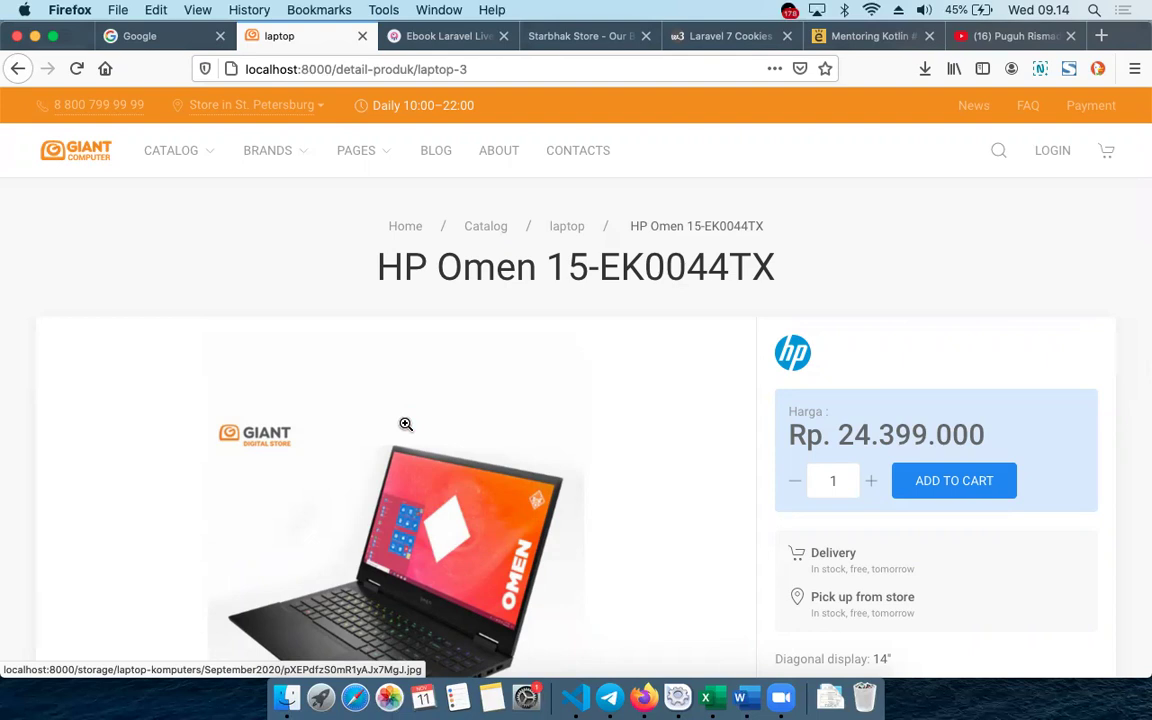
Return to the Laravel store homepage, check the cart panel, then switch to the Starbhak Store tab.
left_click(18, 68)
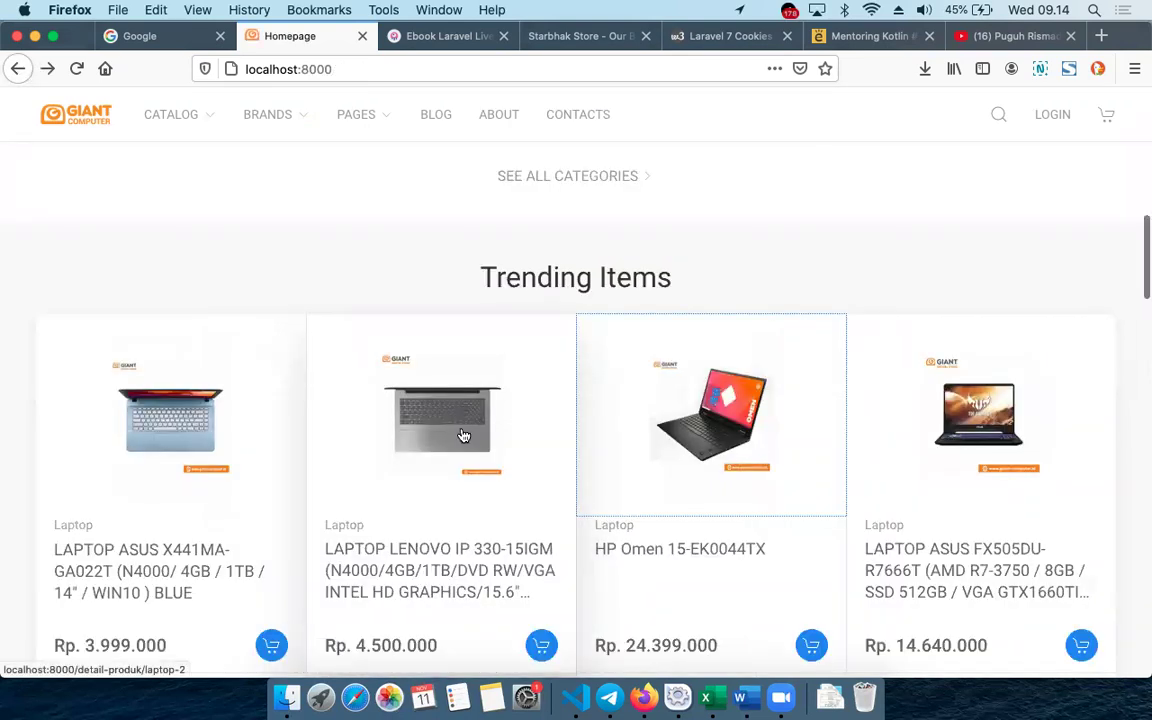
scroll(463, 435, "down", 3)
left_click(541, 531)
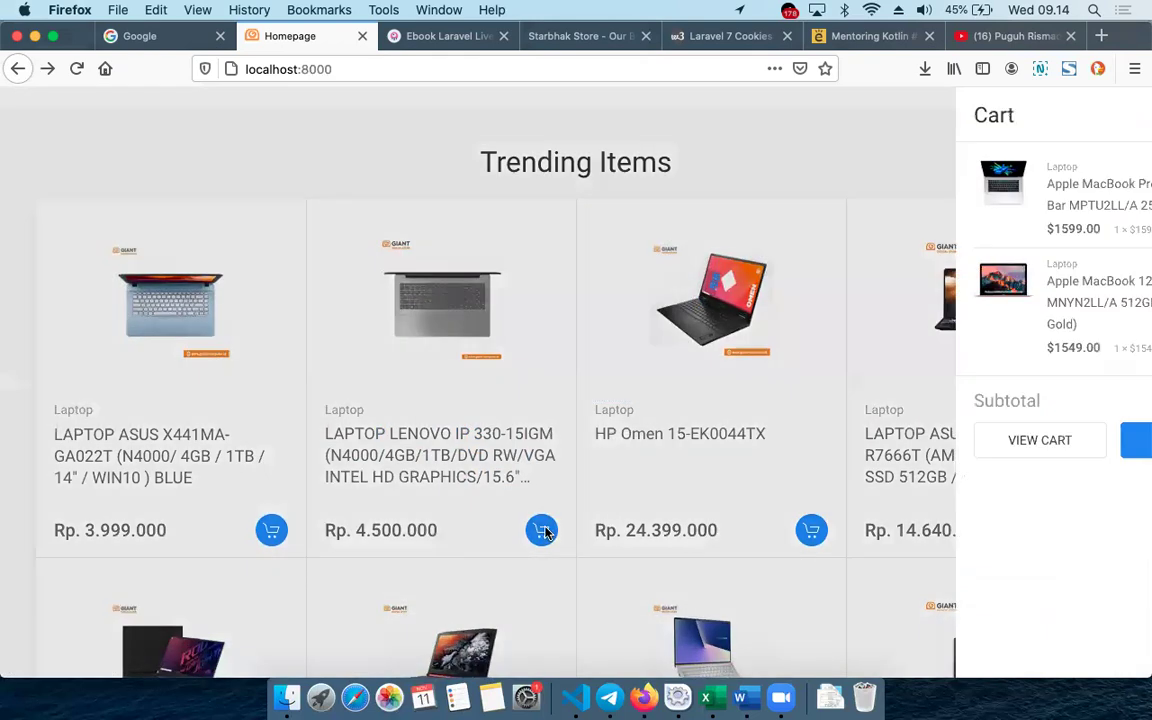
left_click(1123, 117)
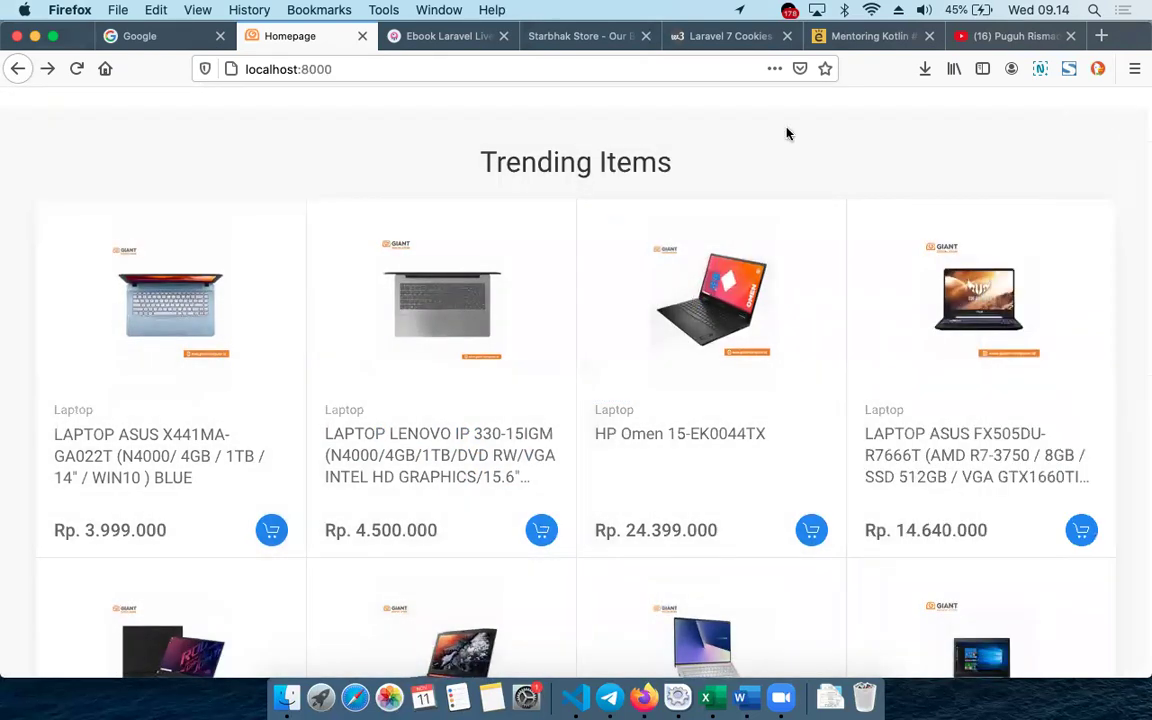
left_click(553, 40)
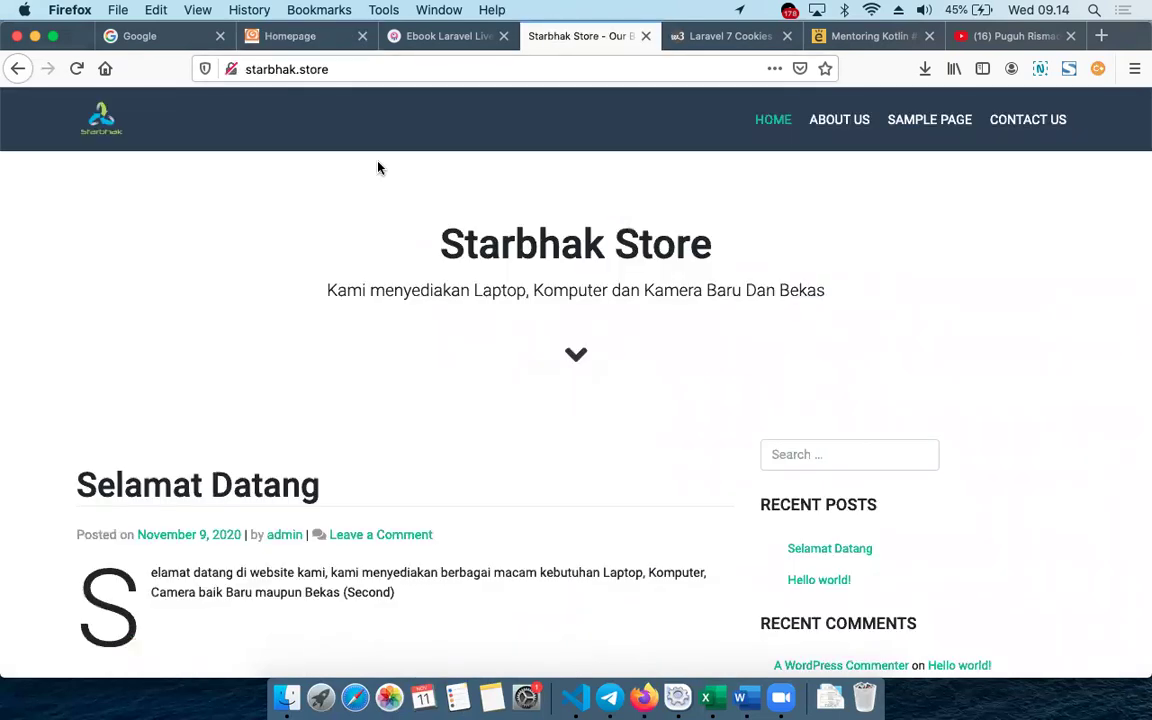
Go to starbhak.store/wp-admin to reach the WordPress login page.
left_click(365, 73)
left_click(389, 75)
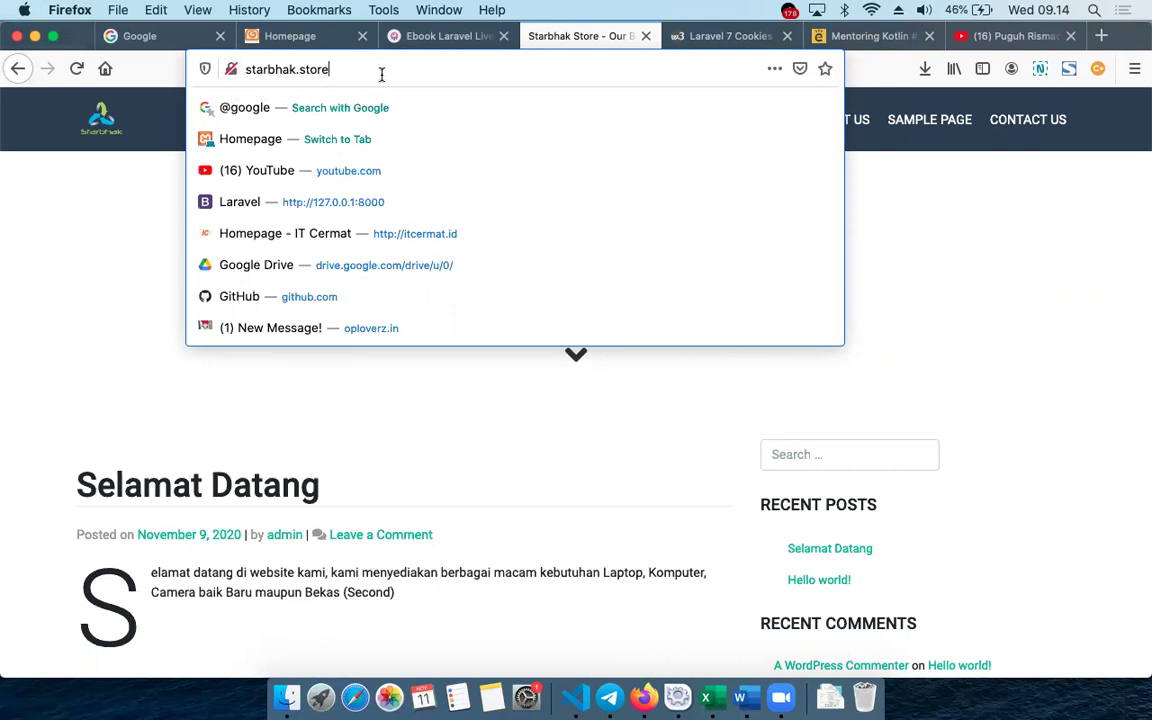
type("/wp")
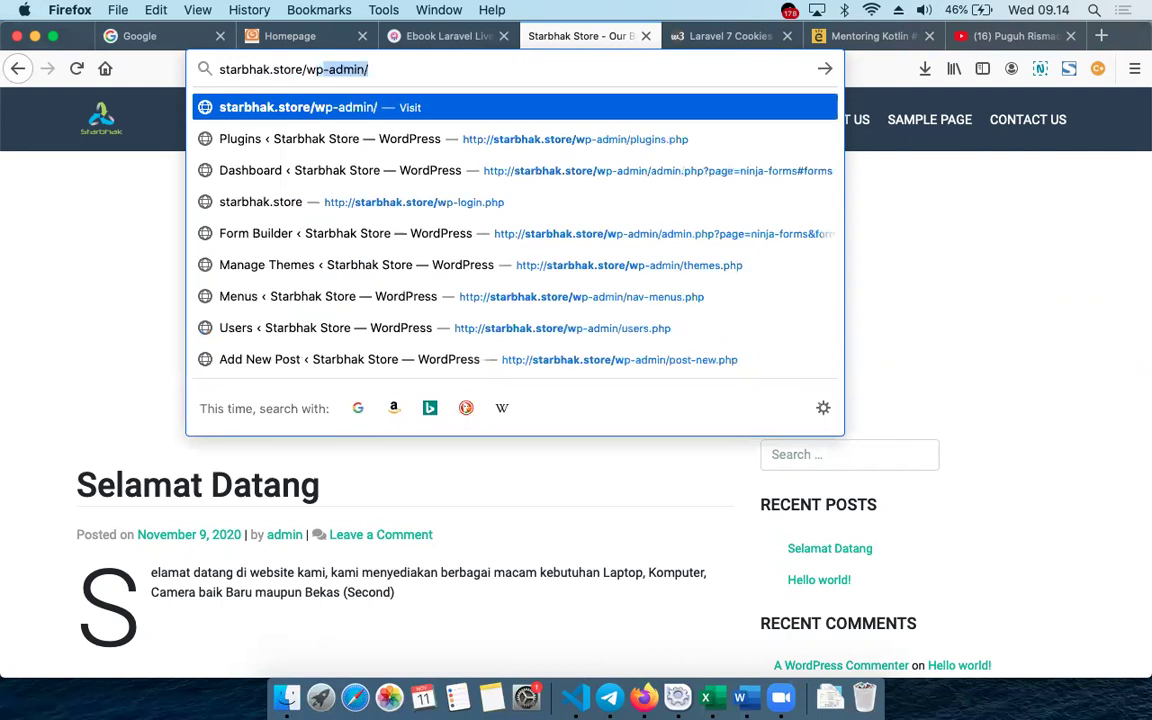
type("-admin")
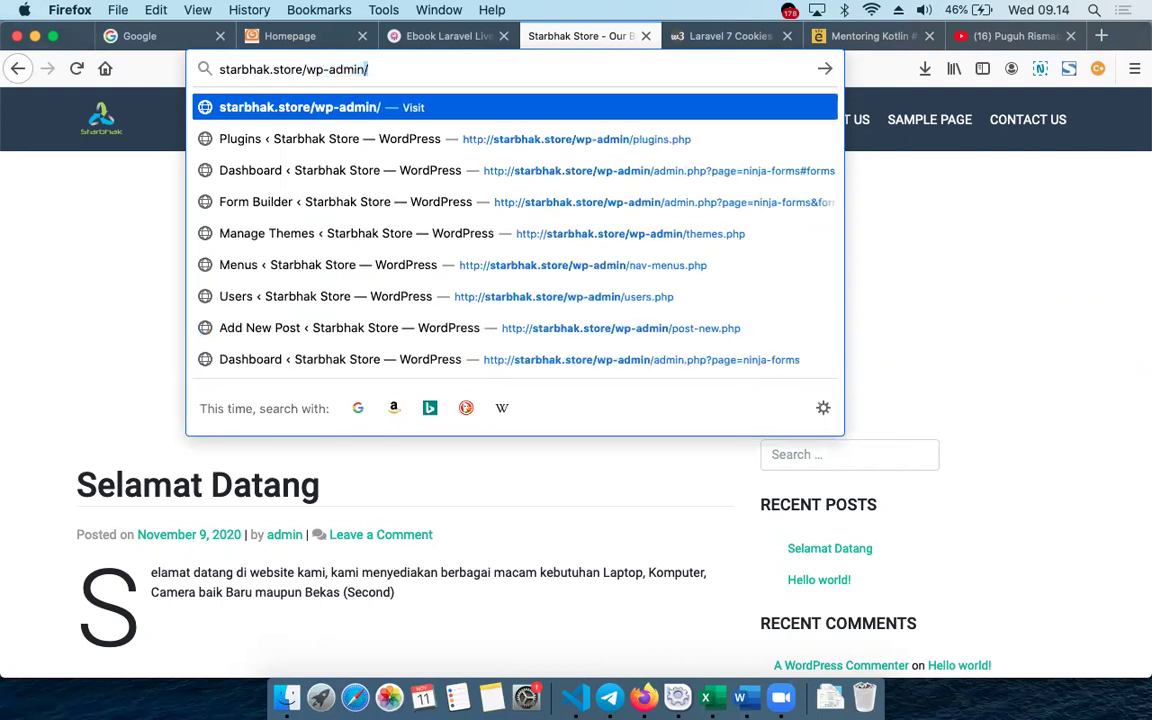
key("Return")
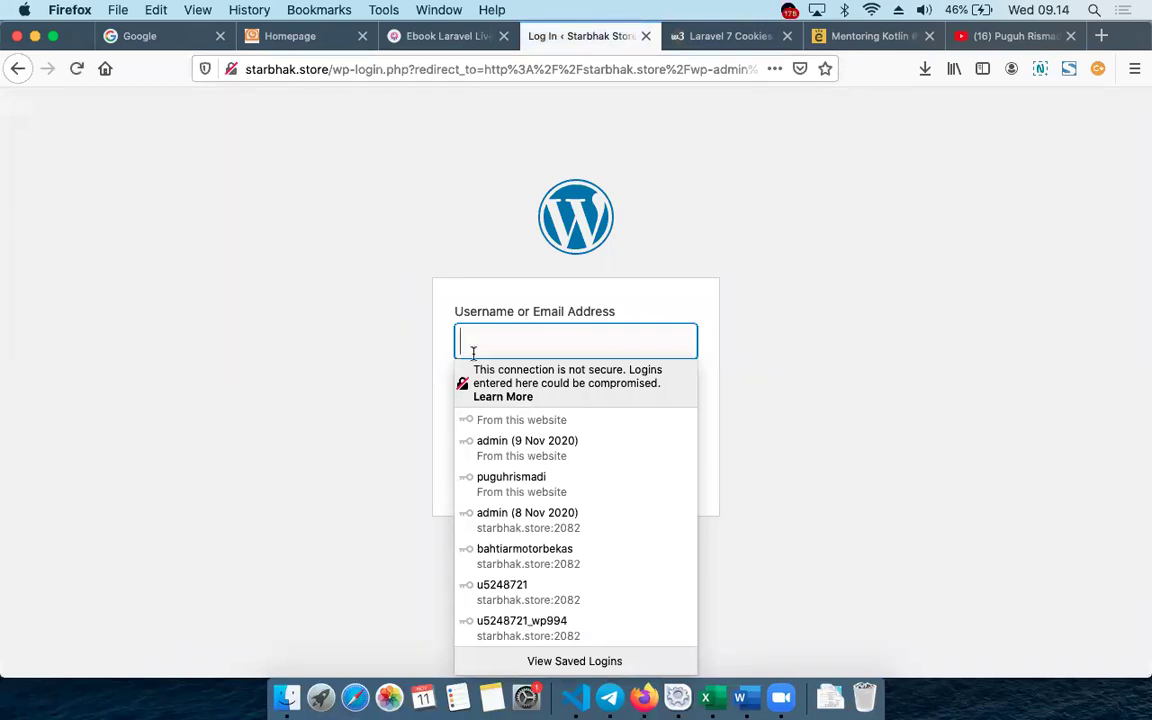
Log in with the saved Starbhak Store credentials and go to Plugins > Add New.
left_click(512, 480)
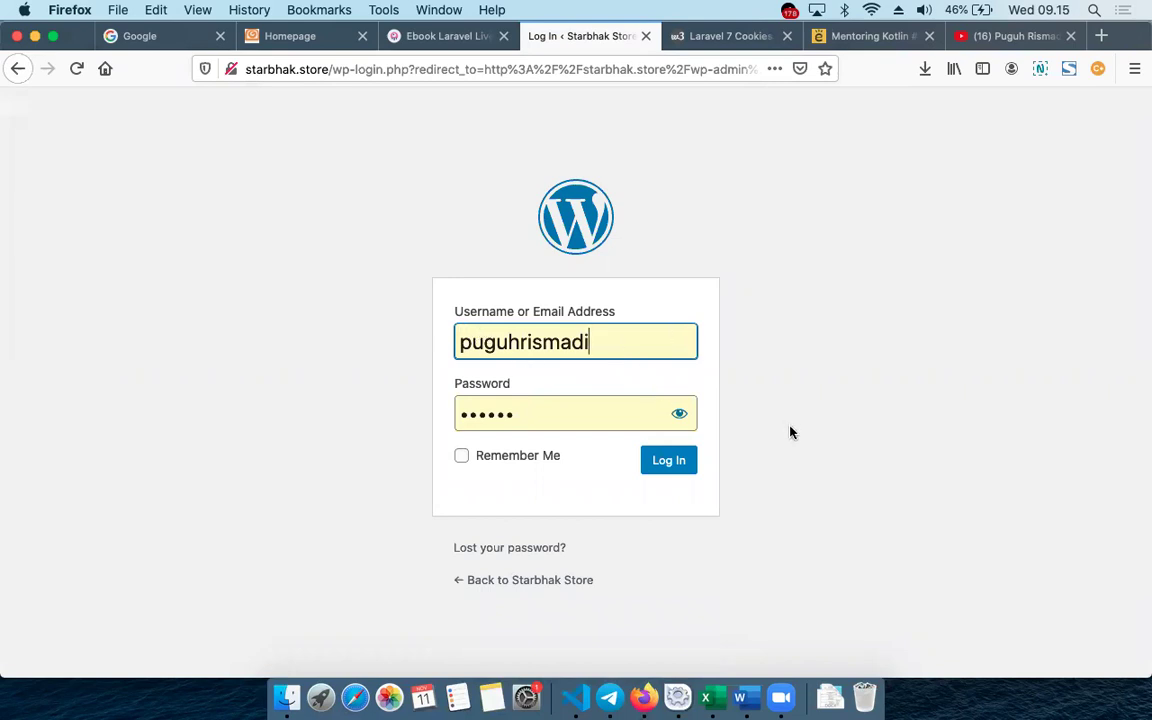
left_click(669, 470)
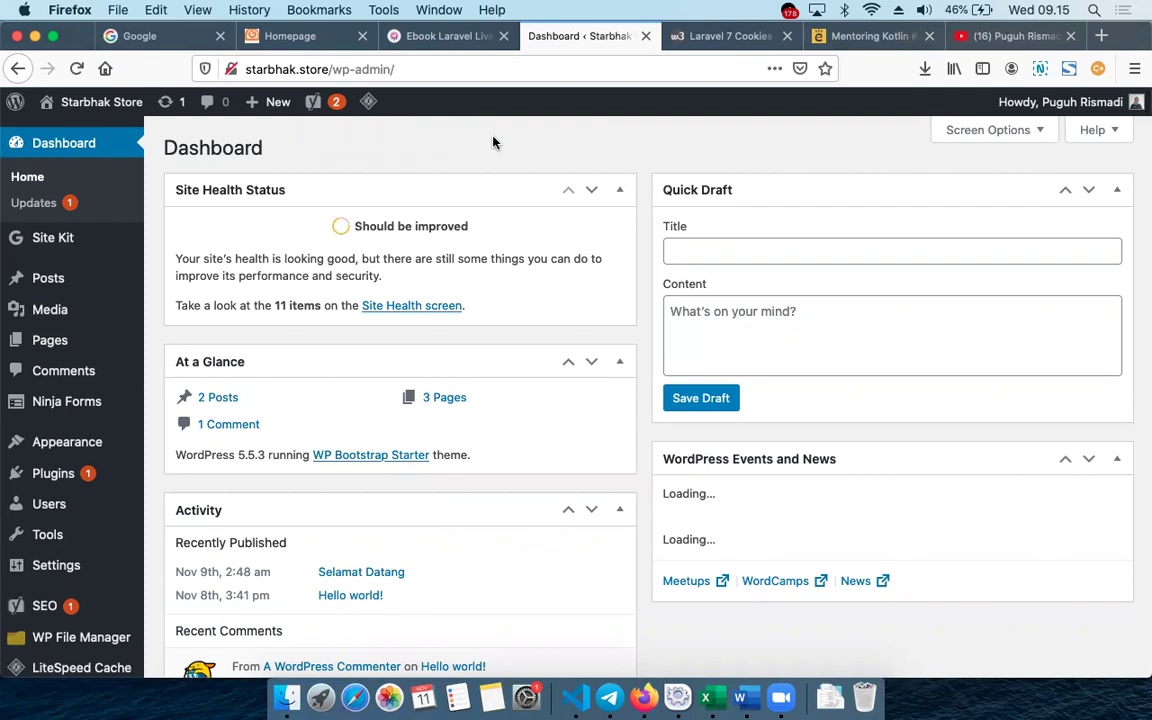
mouse_move(58, 484)
left_click(58, 484)
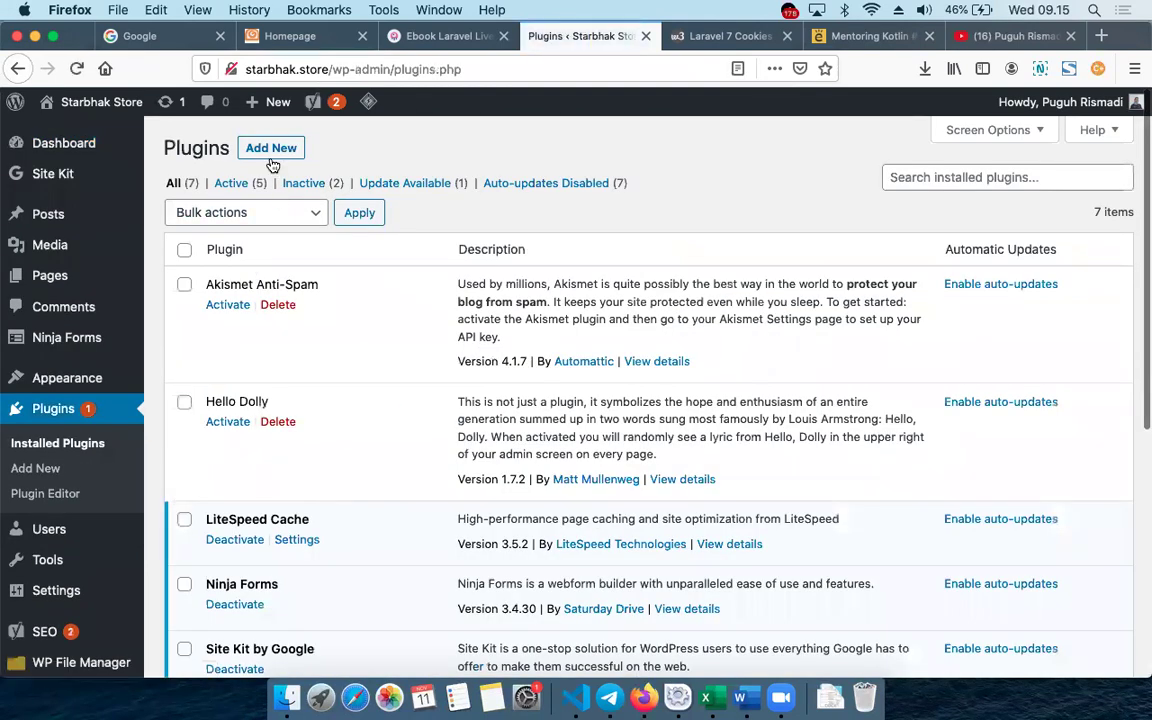
left_click(270, 152)
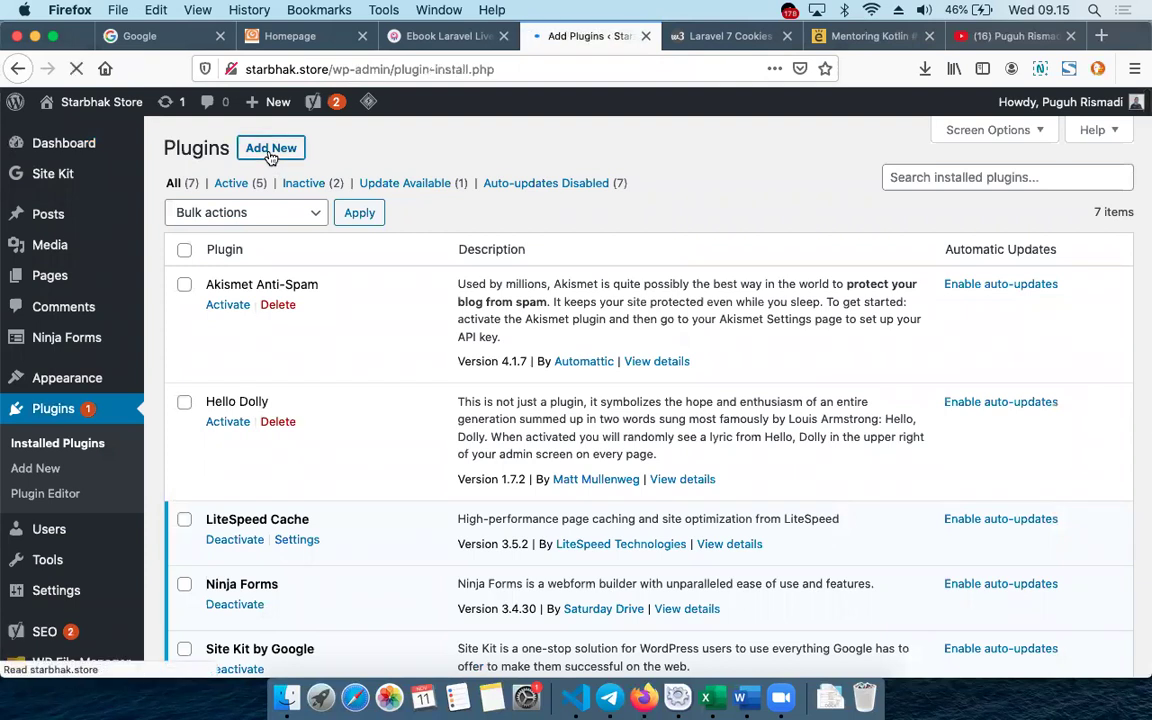
left_click(947, 200)
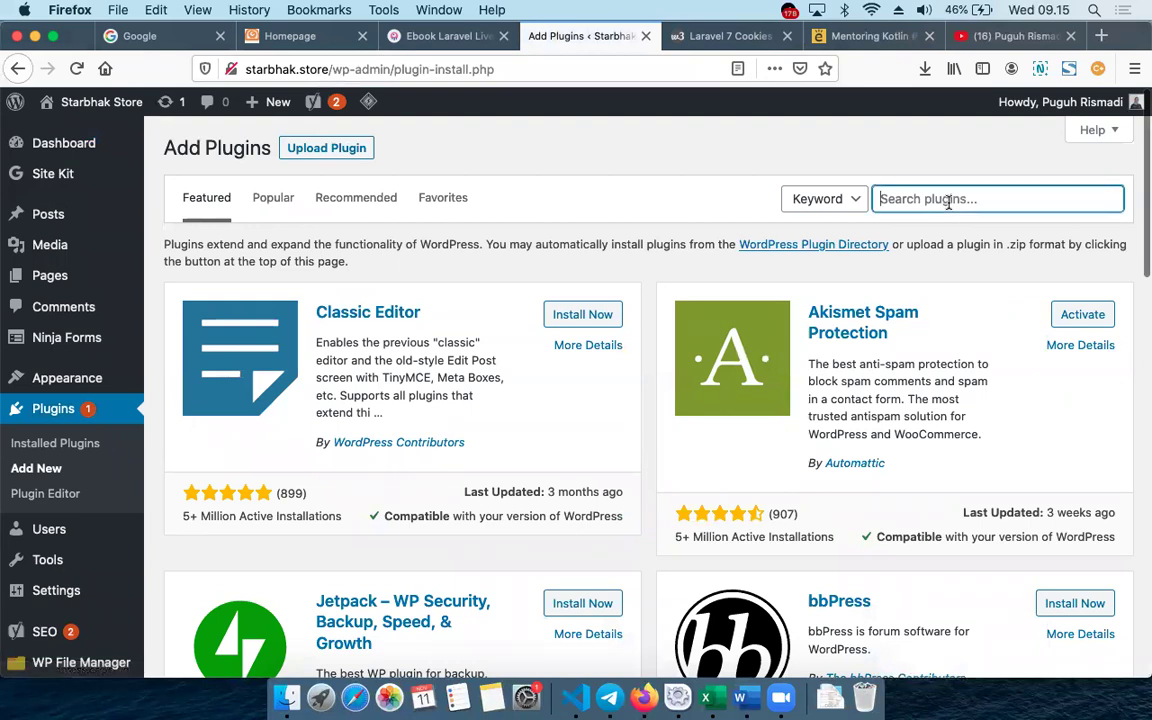
Search plugins for 'woo' and install WooCommerce from the results.
type("woo")
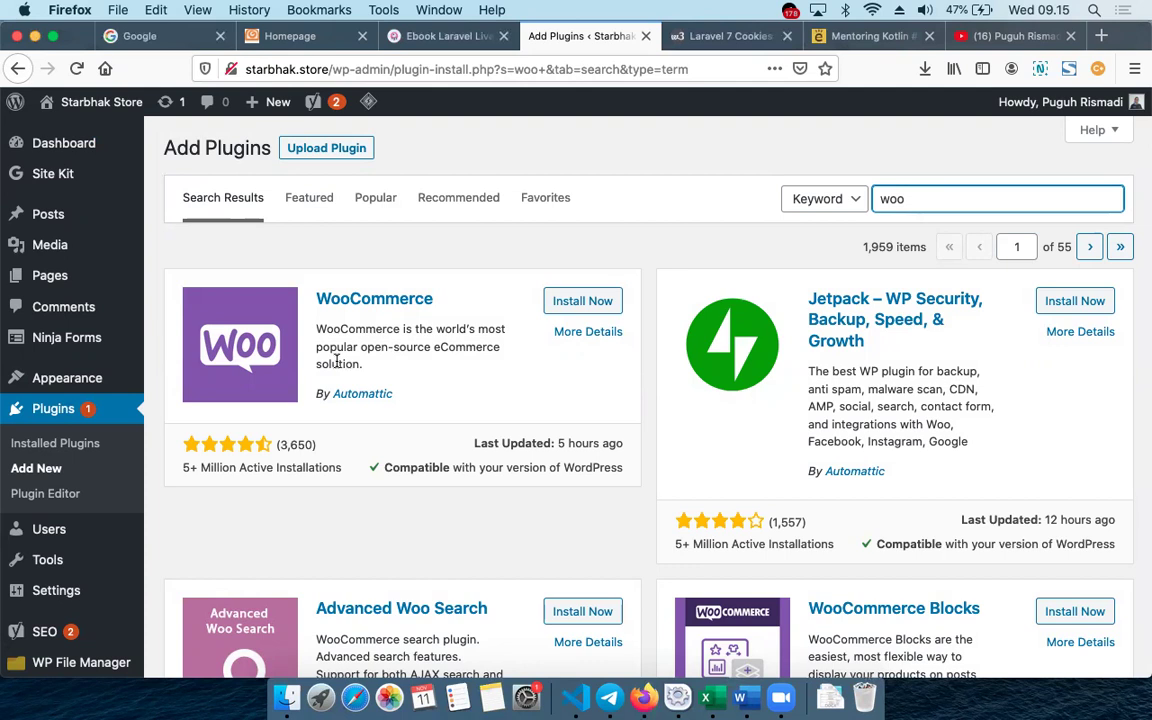
left_click(348, 327)
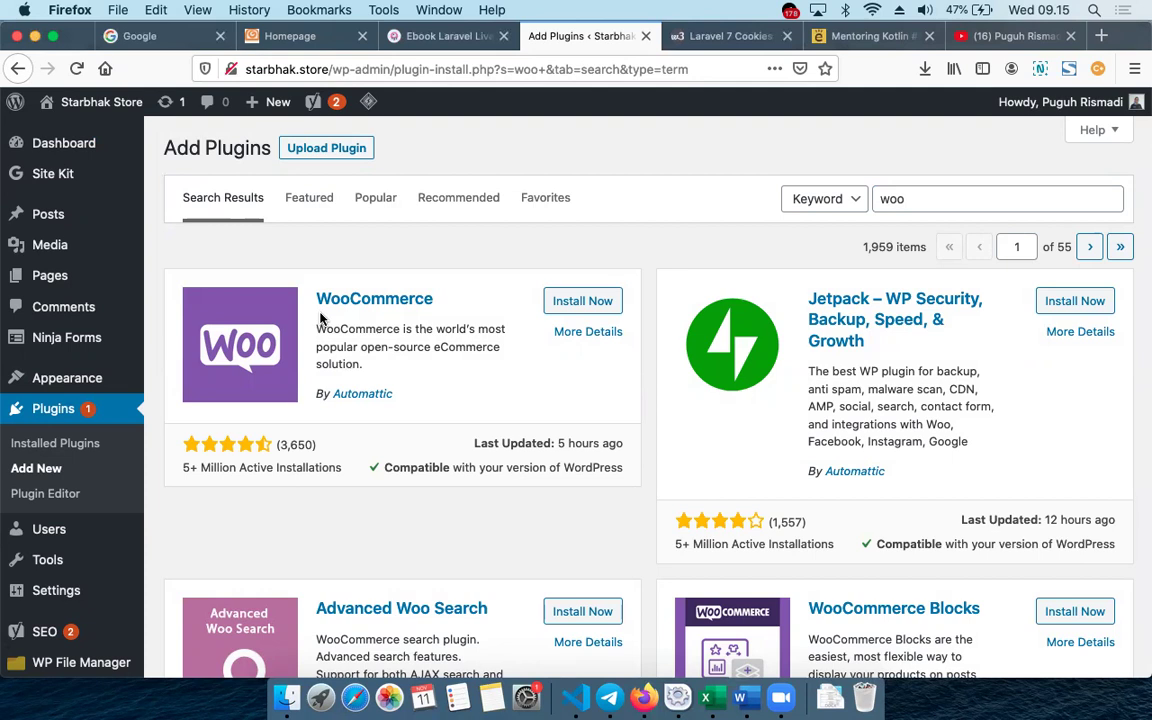
left_click(609, 296)
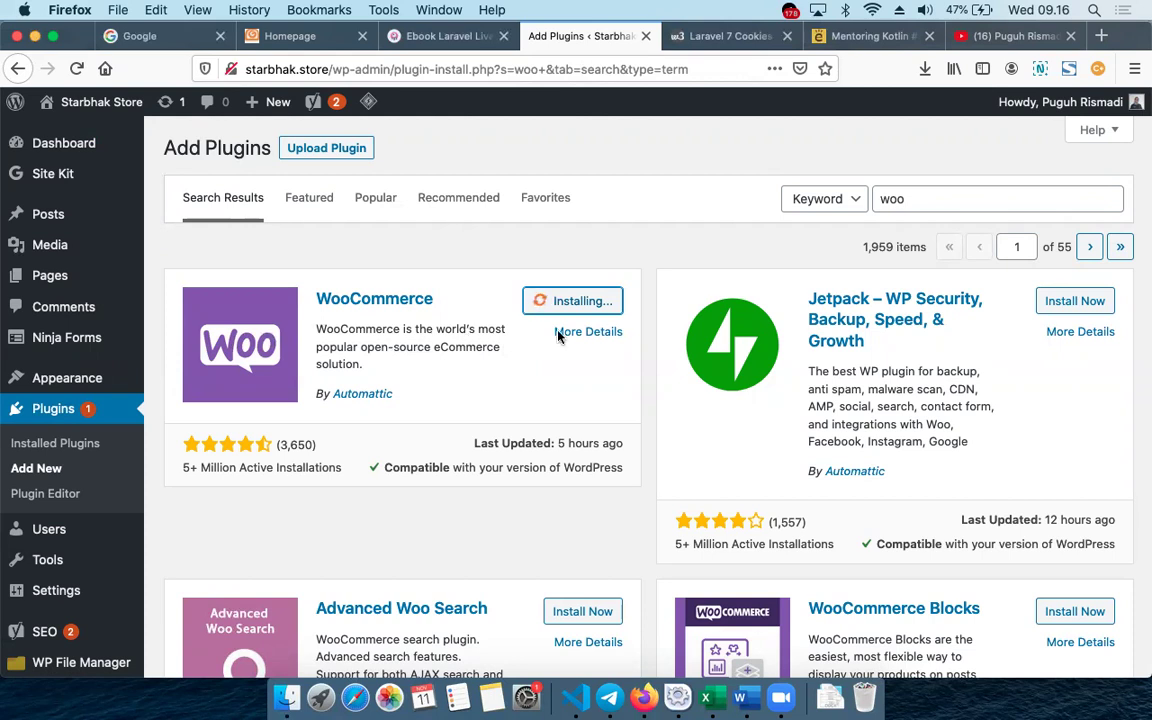
Open WooCommerce's More Details in a new tab, then move to the Laravel 7 Cookies tab.
right_click(588, 333)
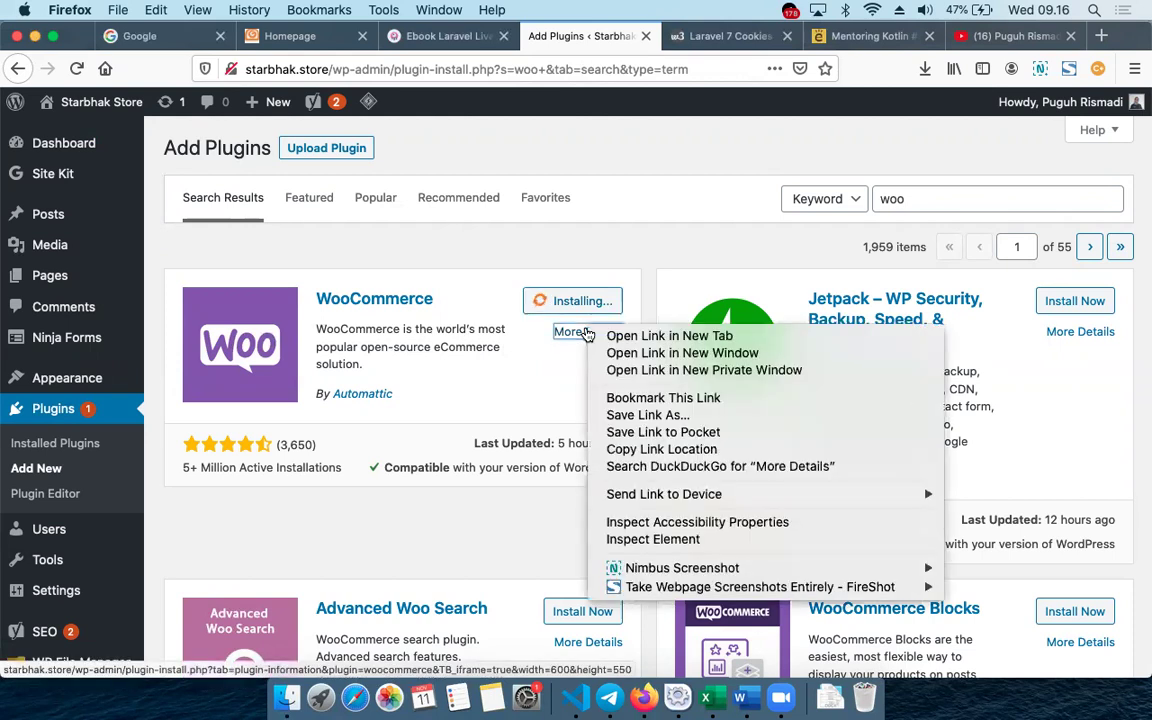
left_click(616, 337)
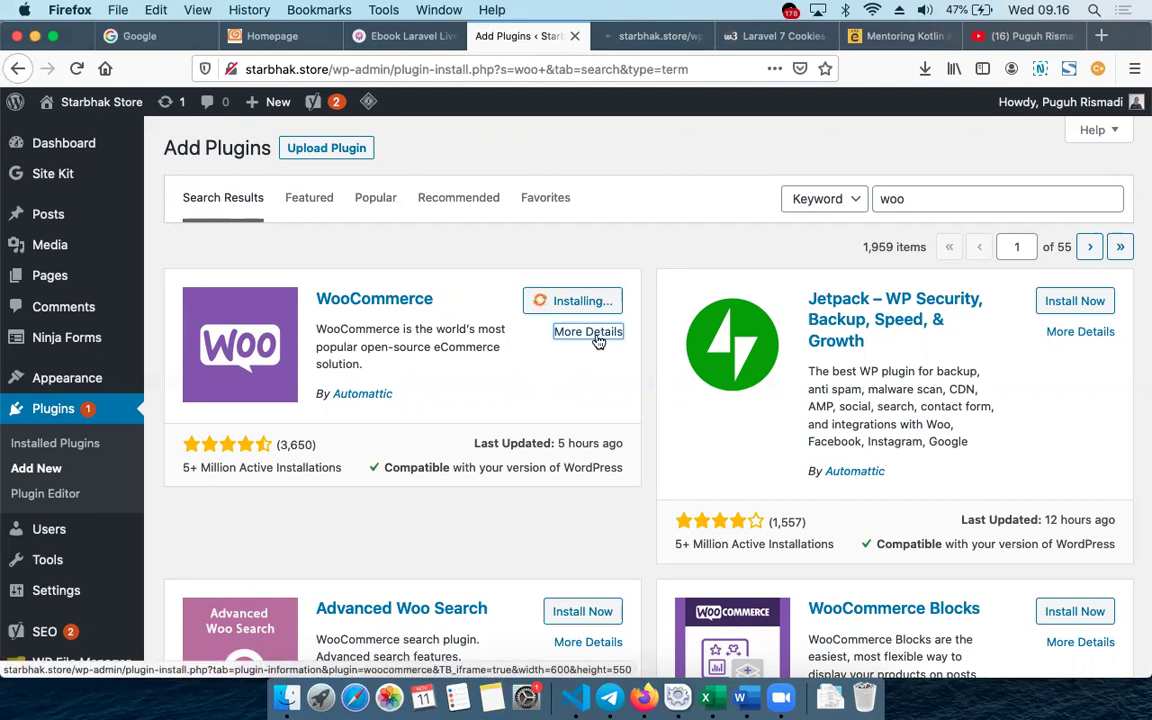
left_click(648, 36)
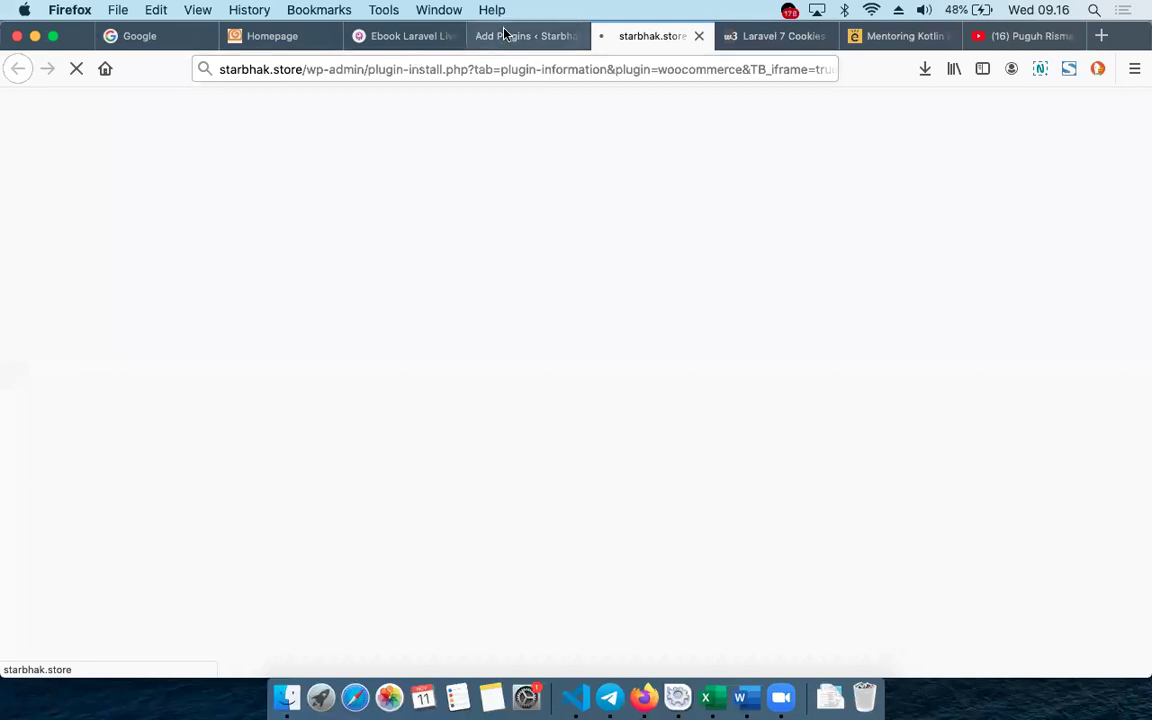
left_click(500, 34)
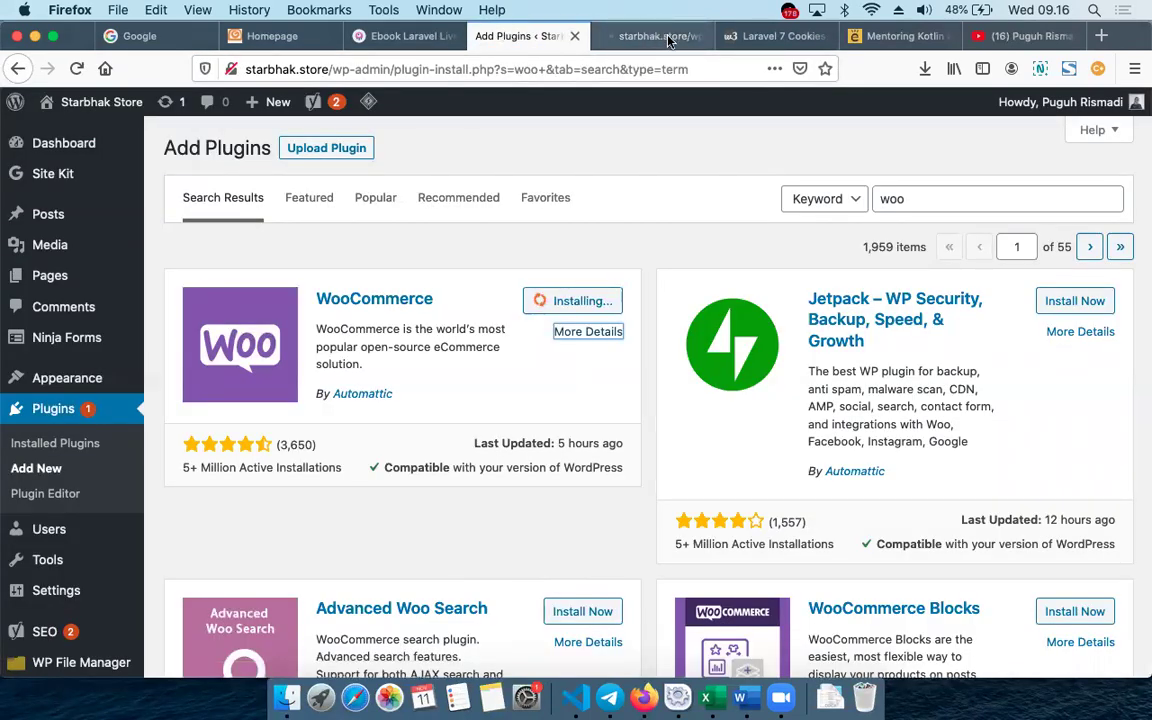
left_click(735, 36)
left_click(594, 62)
Load google.com, close the WooCommerce details tab, and search Google for 'woo commerce'.
type("google.com/")
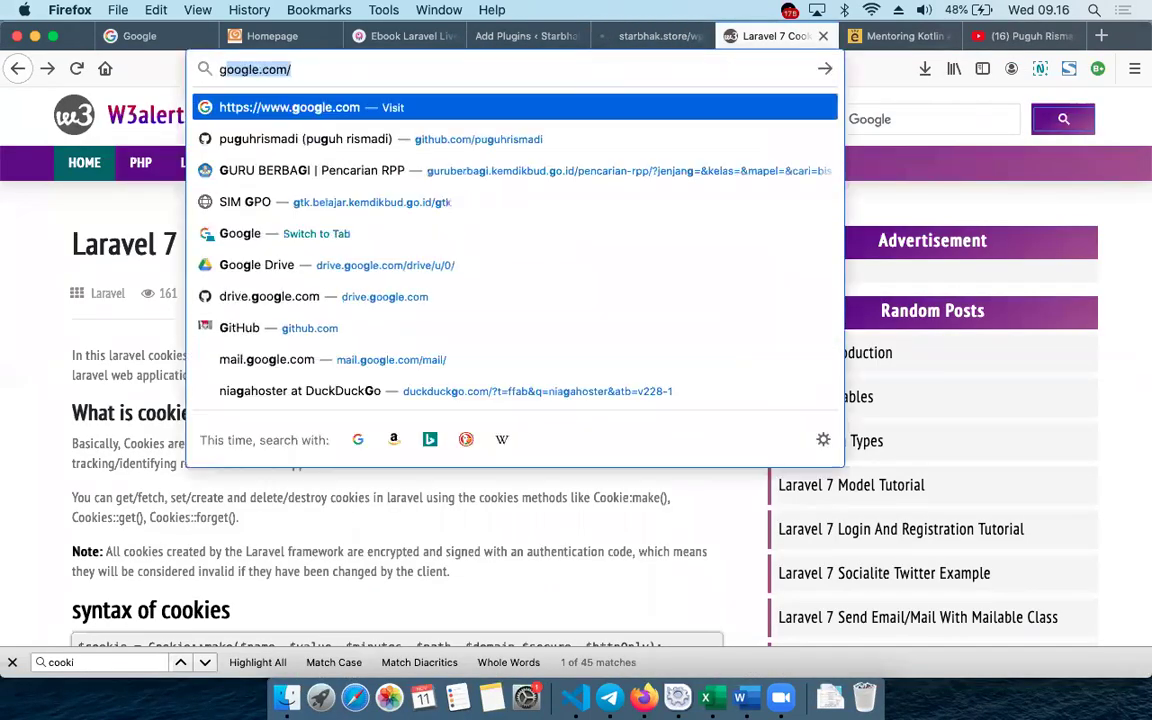
key("Return")
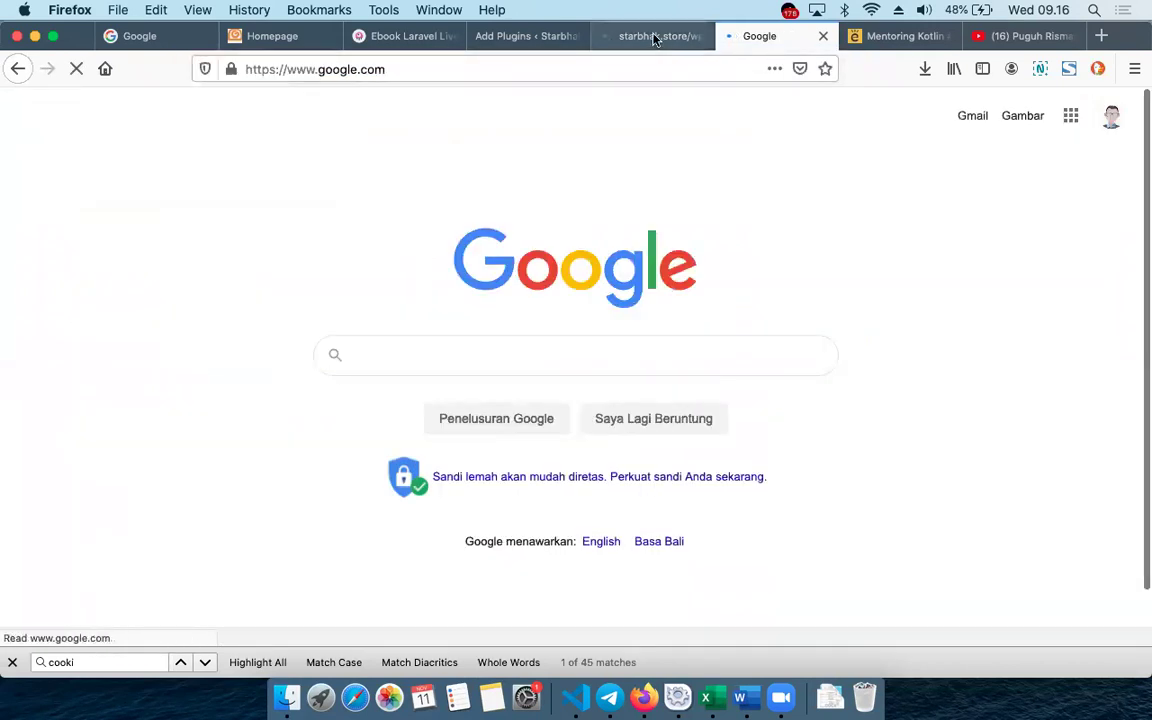
left_click(655, 36)
left_click(699, 36)
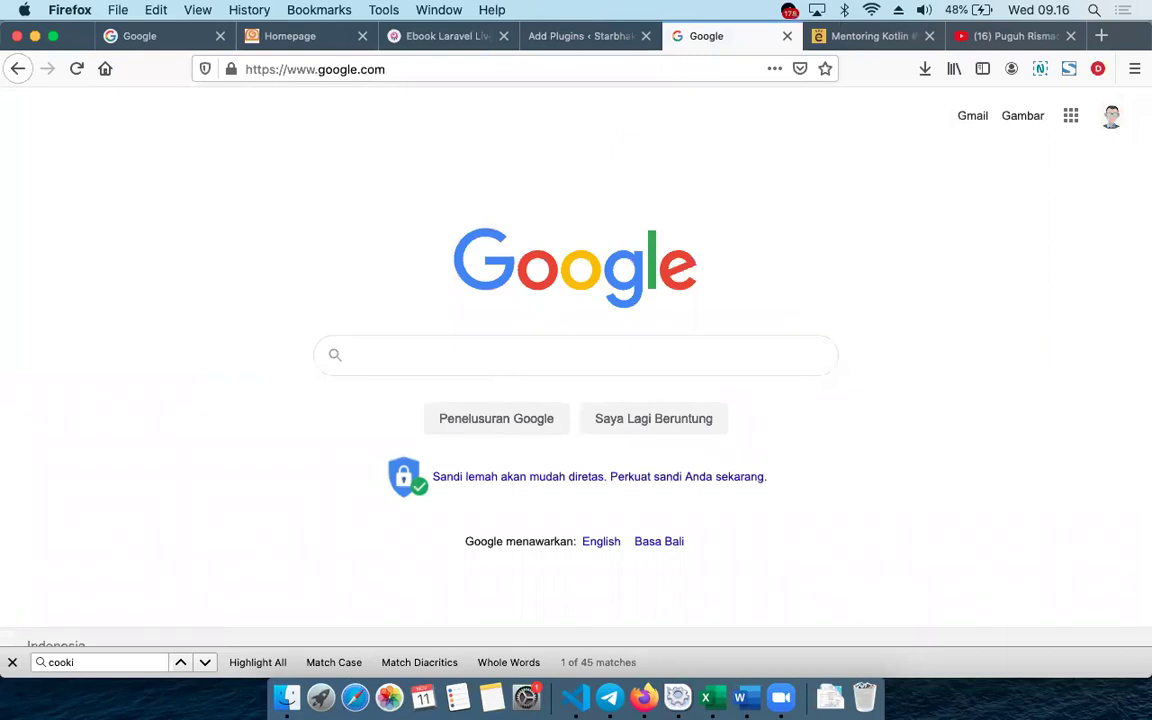
type("woo commer")
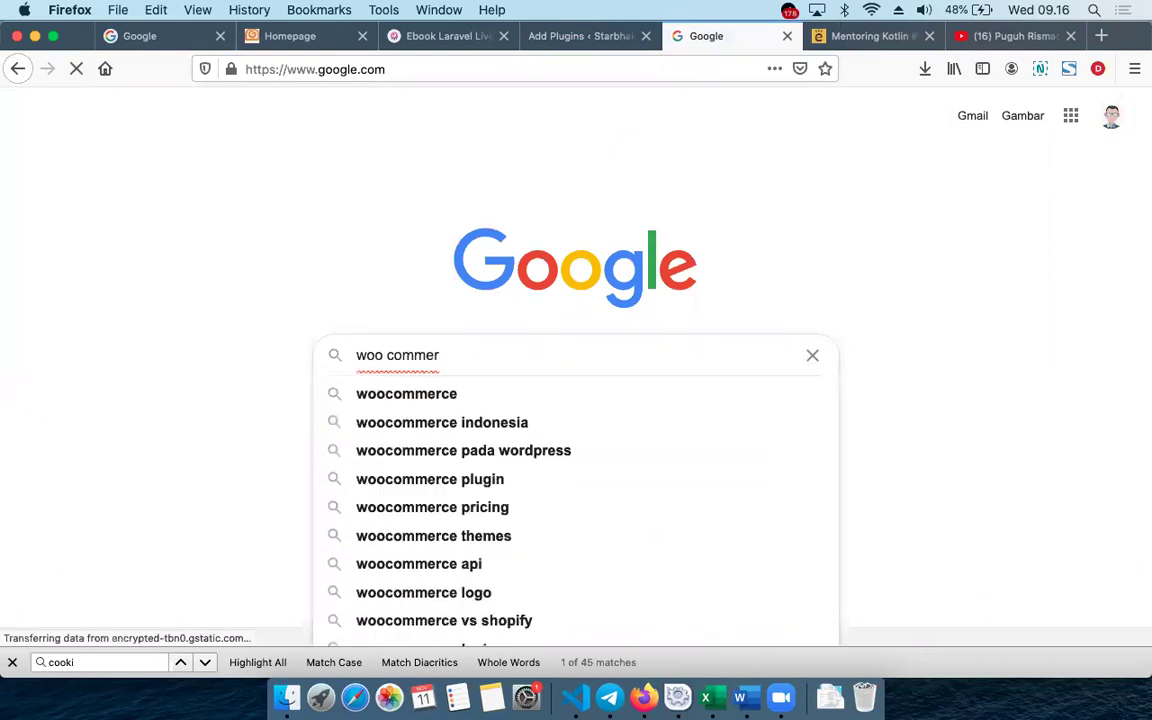
type("ce")
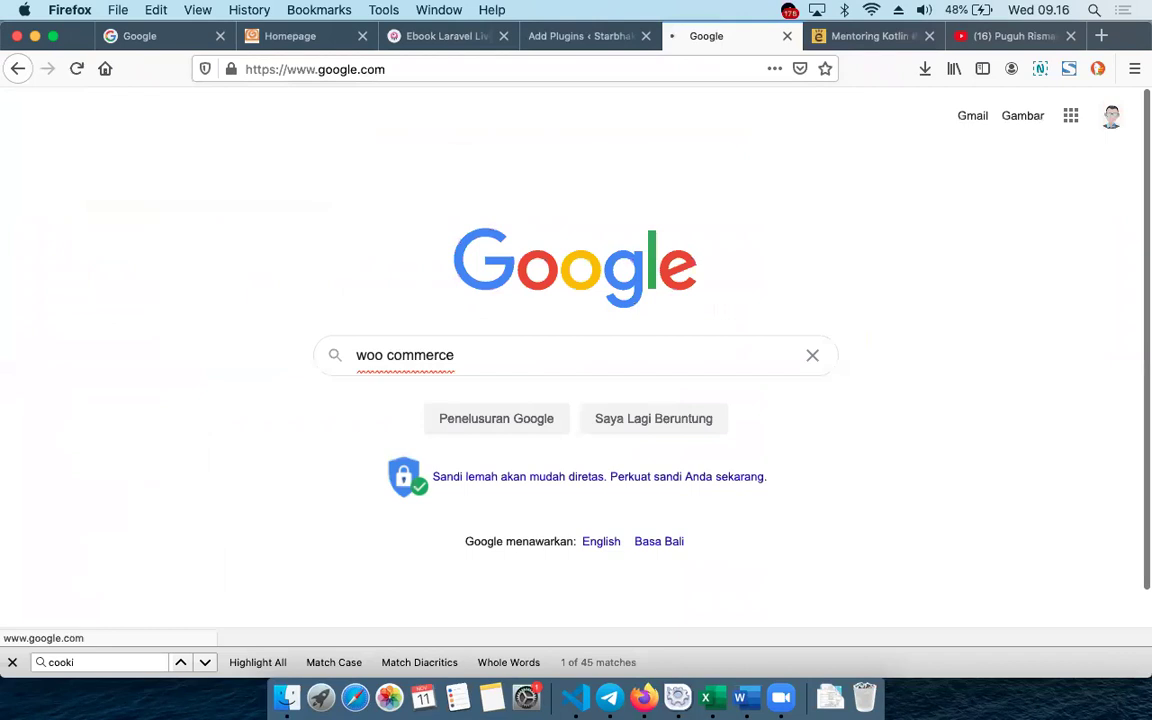
key("Return")
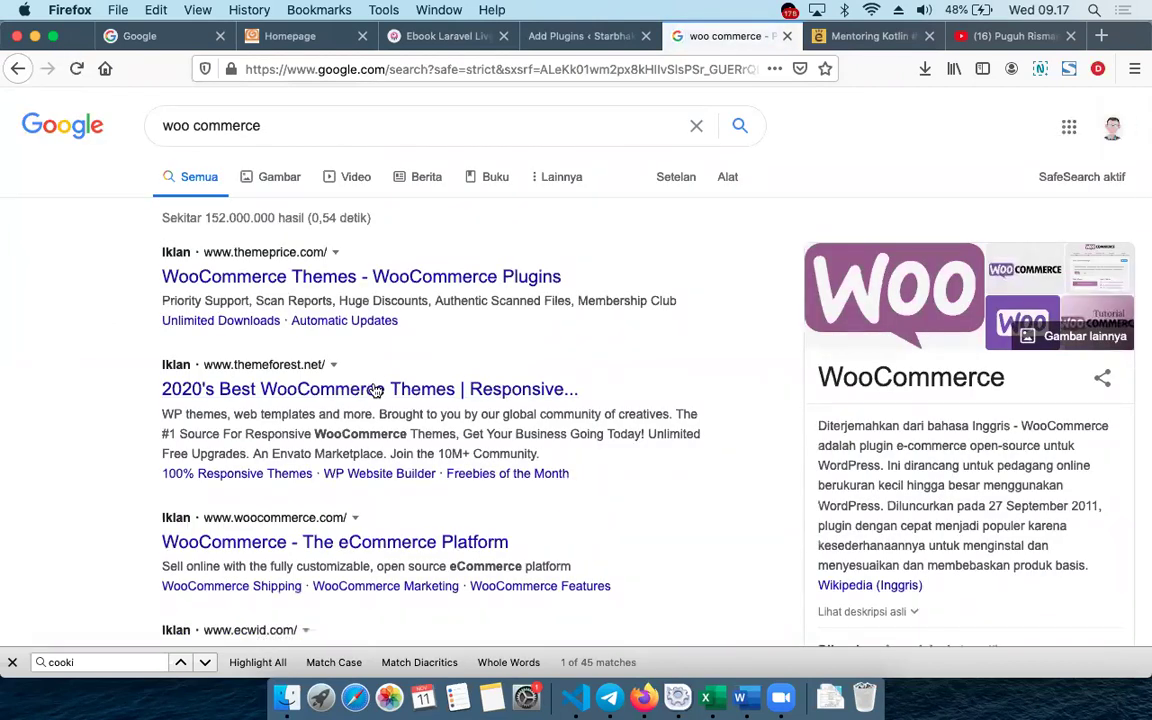
scroll(288, 400, "down", 5)
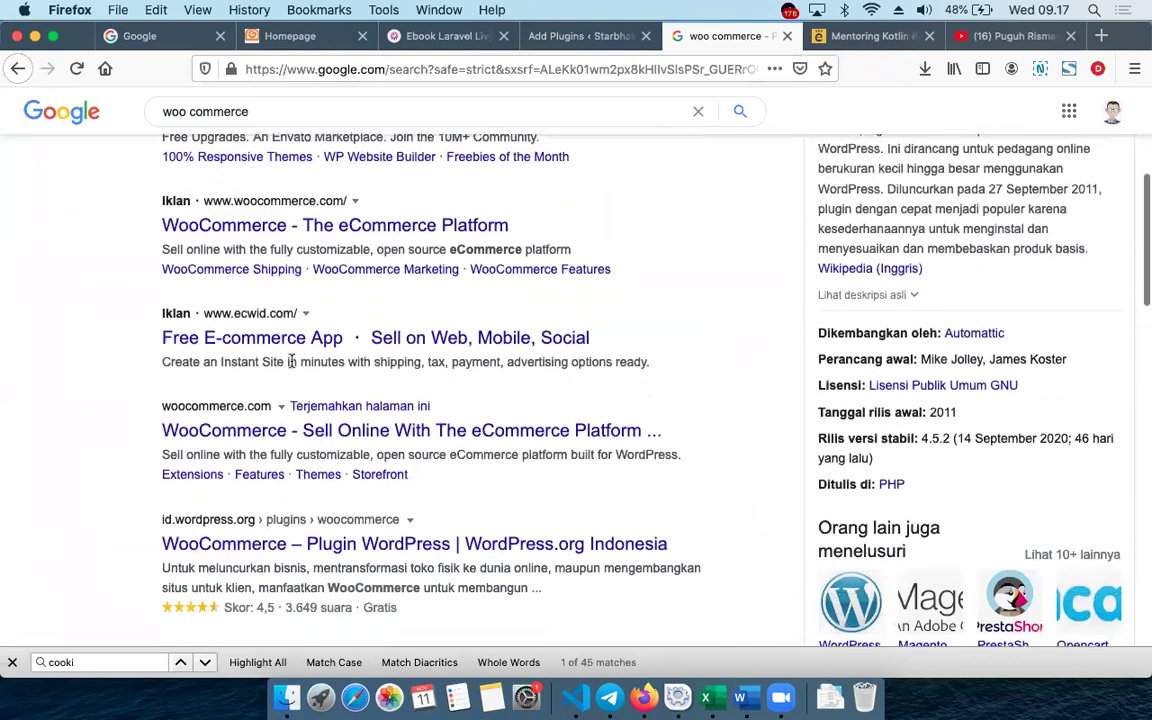
scroll(279, 340, "up", 5)
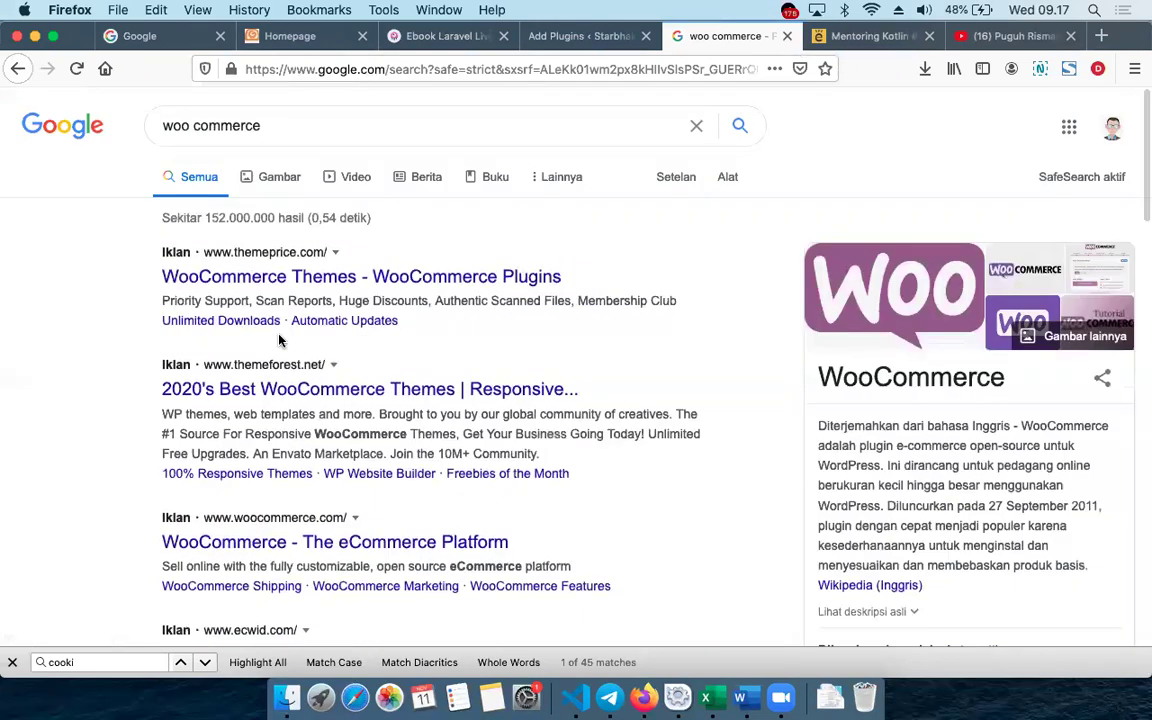
Refine the search to 'woo commerce plugin', open the WooCommerce.com result, and return to Add Plugins.
left_click(306, 121)
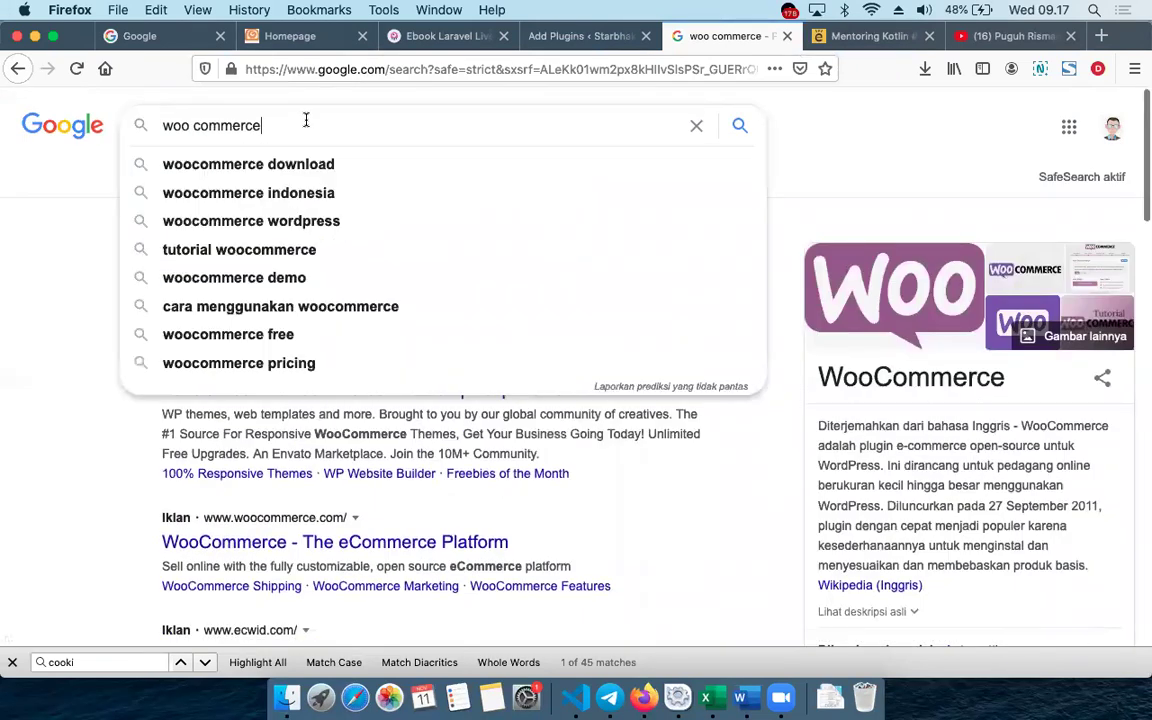
type("plugin")
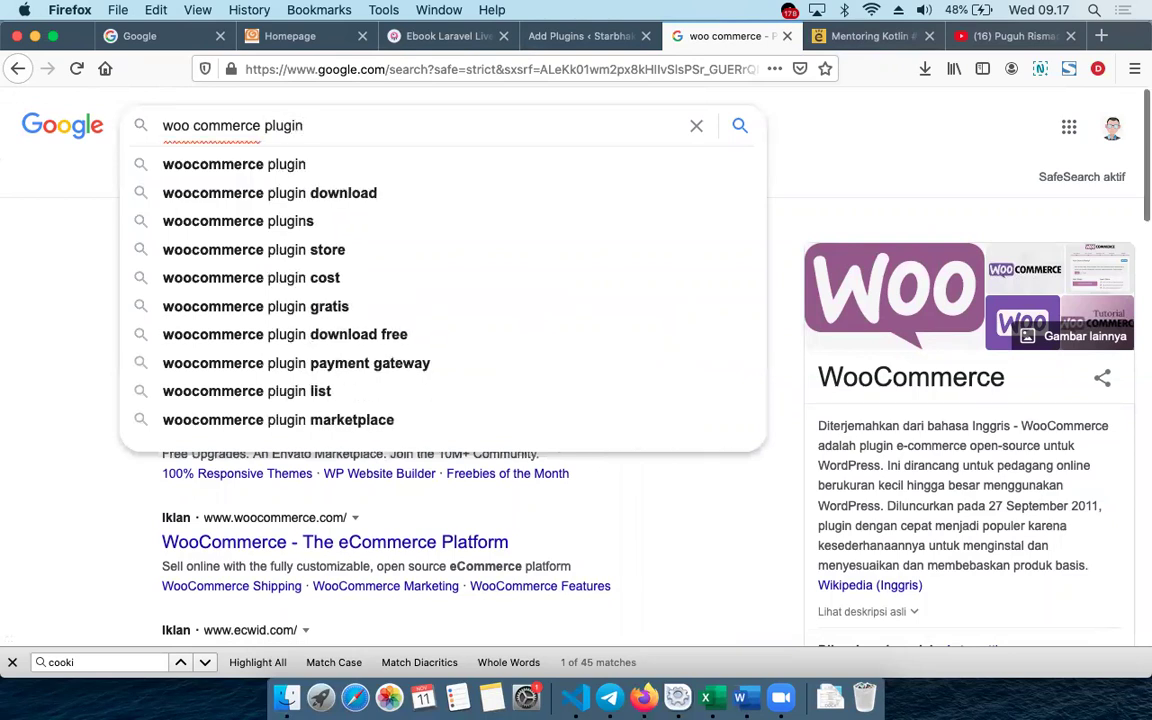
key("Return")
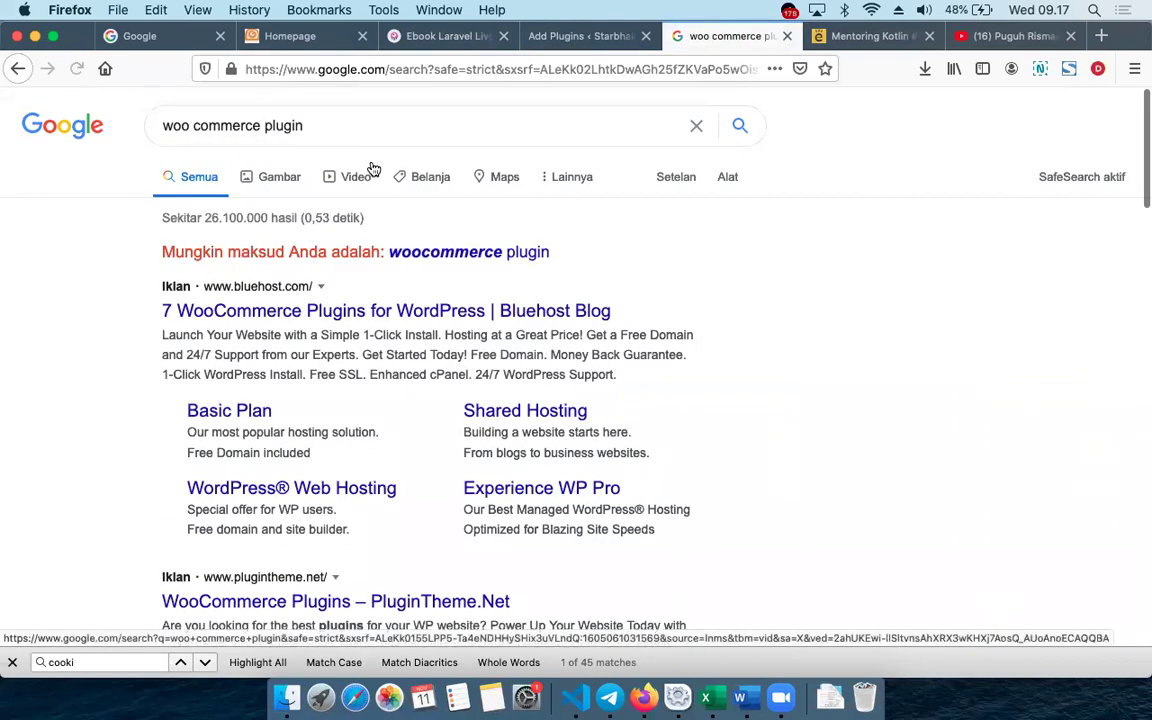
scroll(423, 291, "down", 5)
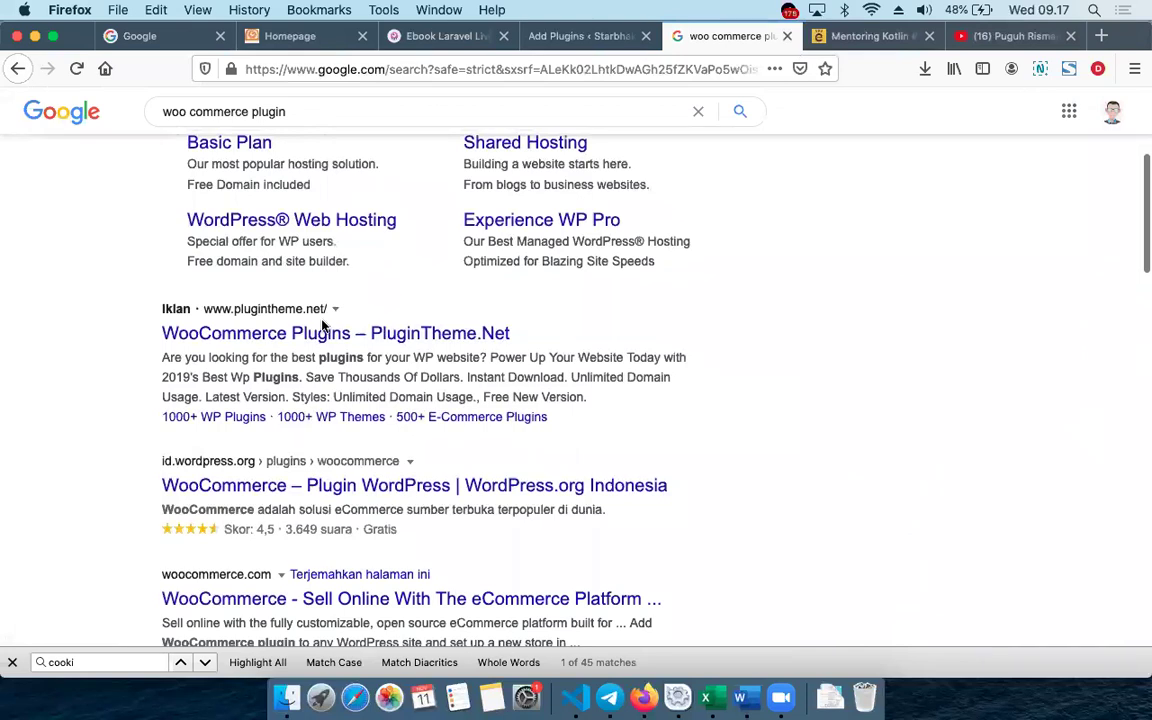
scroll(300, 399, "down", 3)
scroll(300, 399, "down", 2)
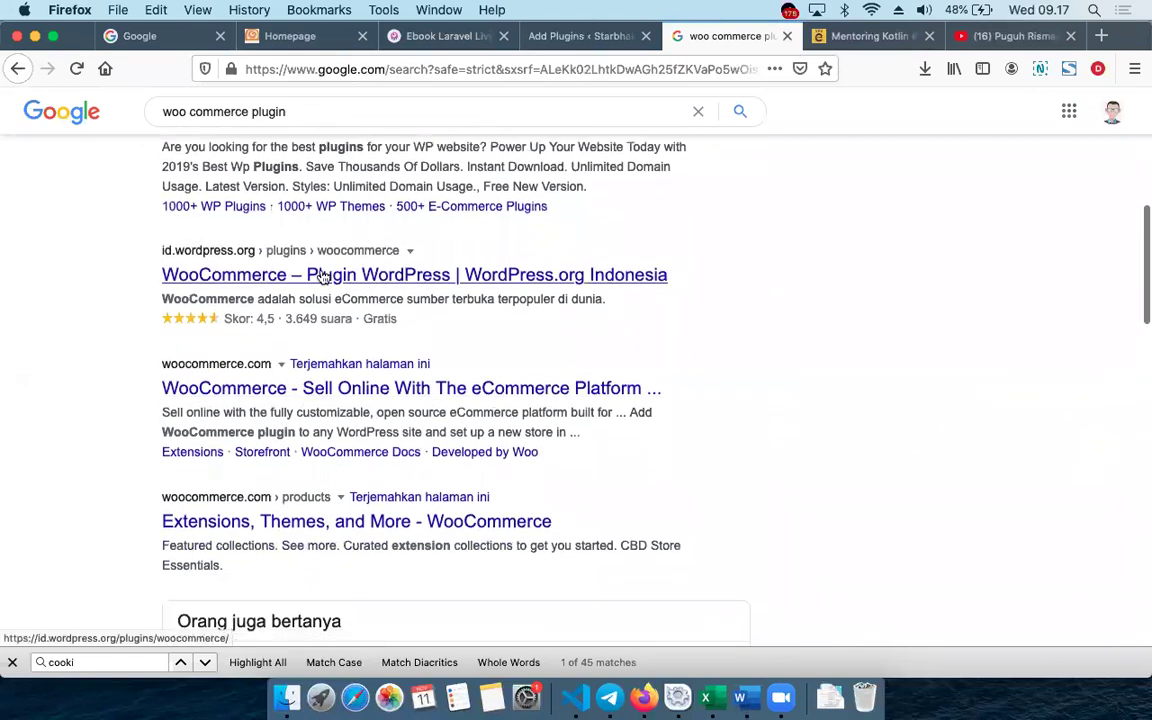
left_click(332, 392)
left_click(575, 36)
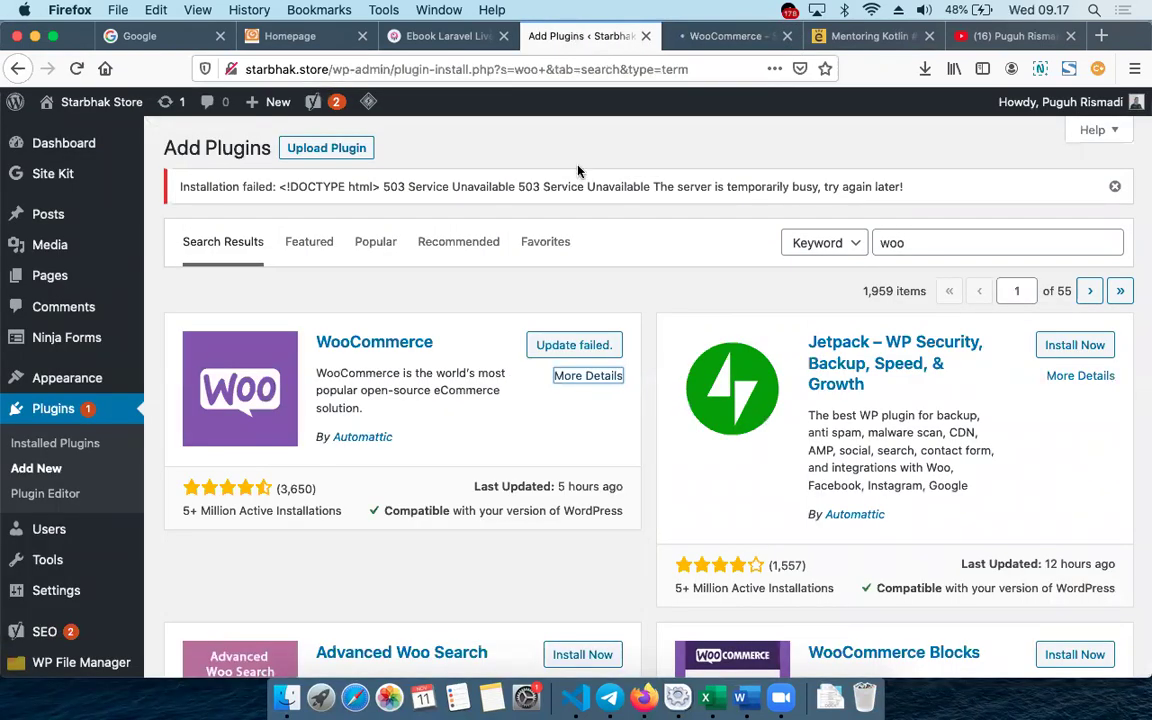
Reload the Add Plugins page, then switch to the WooCommerce.com tab.
left_click(66, 70)
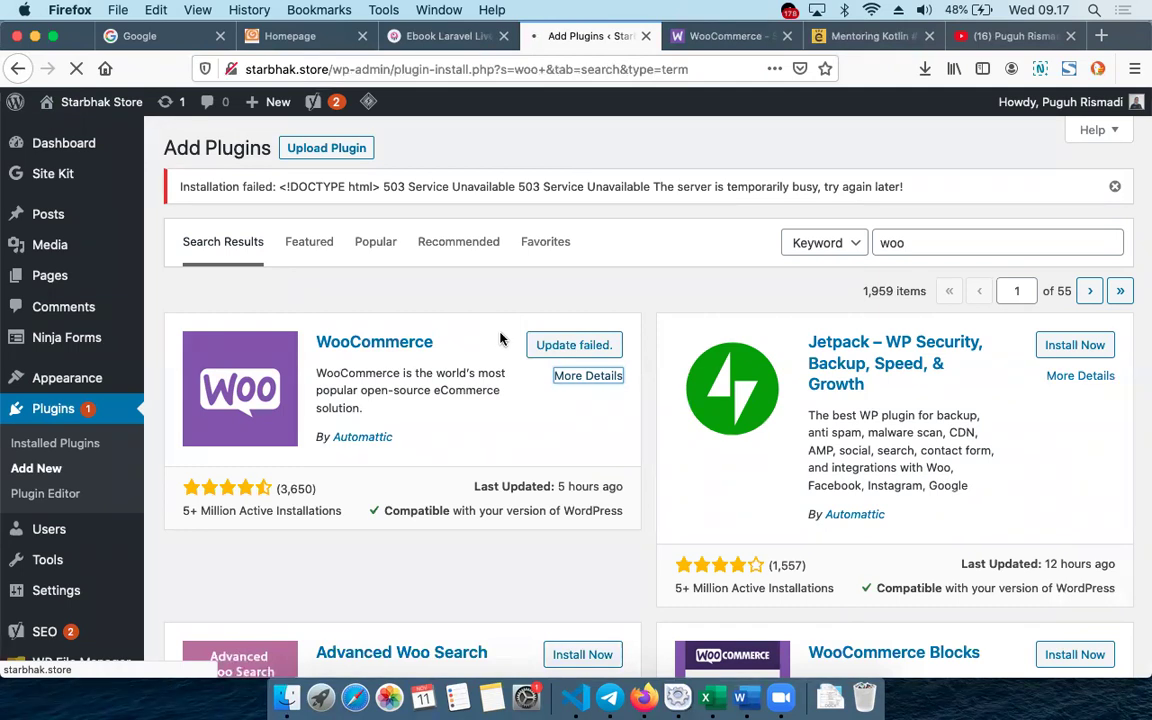
left_click(727, 36)
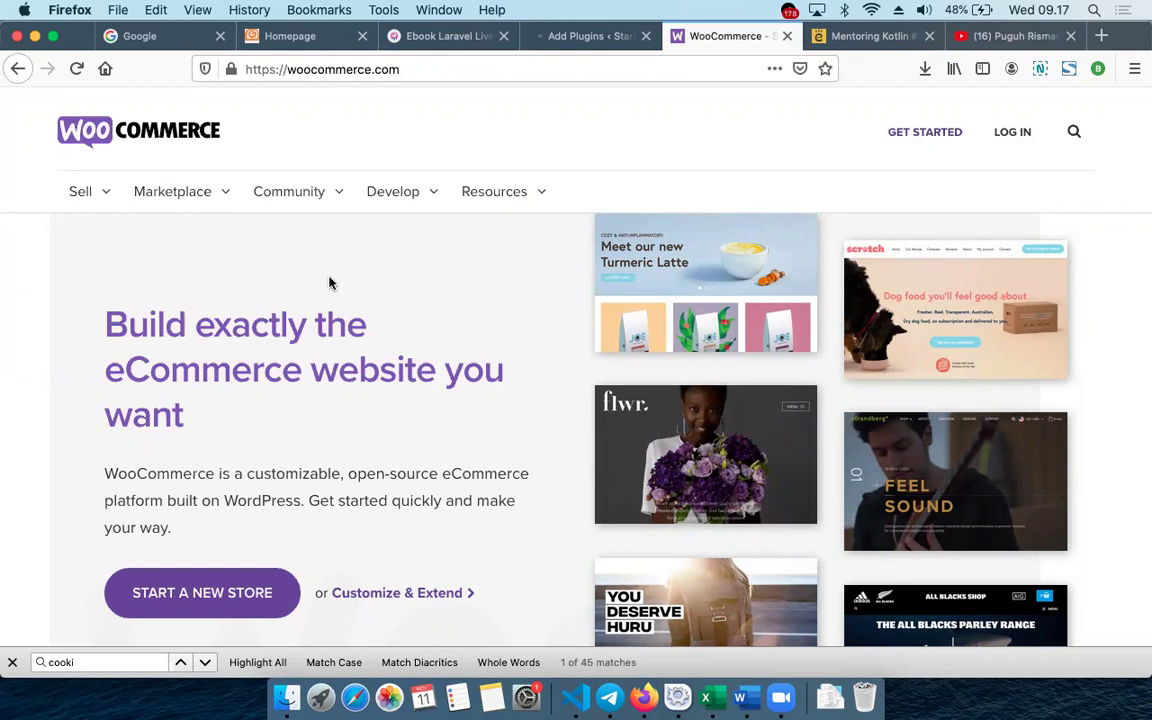
Scroll the woocommerce.com homepage to Customize and Extend, then return to Add Plugins.
scroll(330, 283, "down", 5)
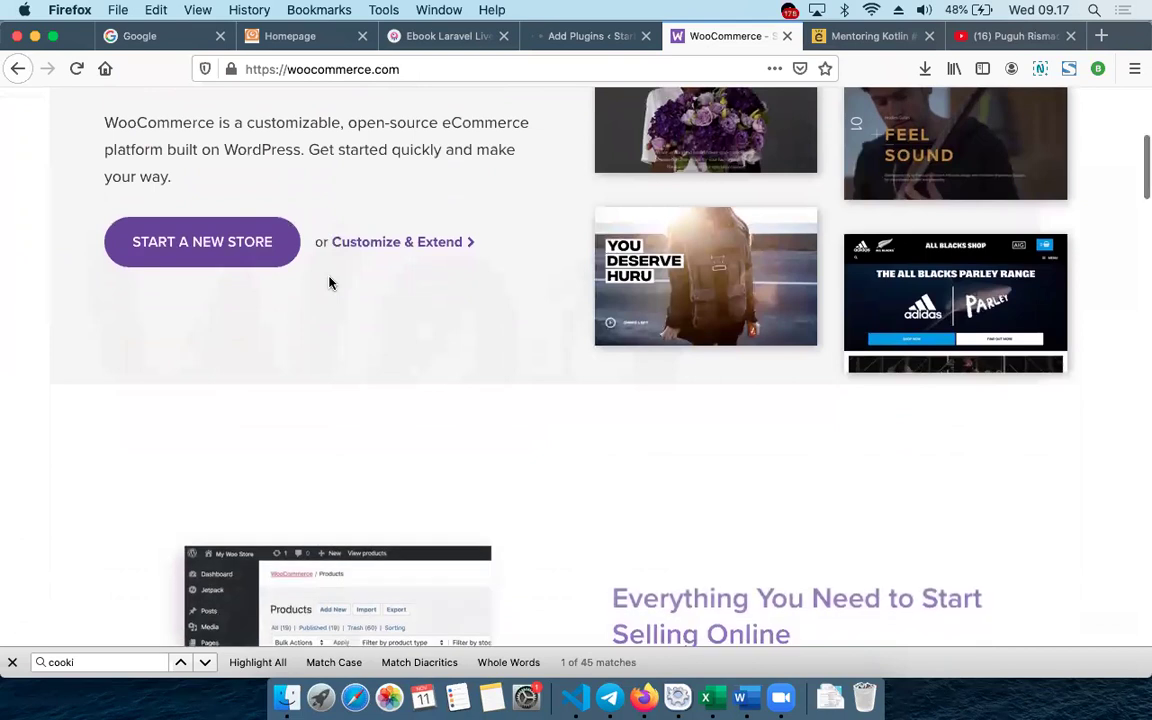
scroll(330, 283, "down", 3)
scroll(245, 315, "down", 3)
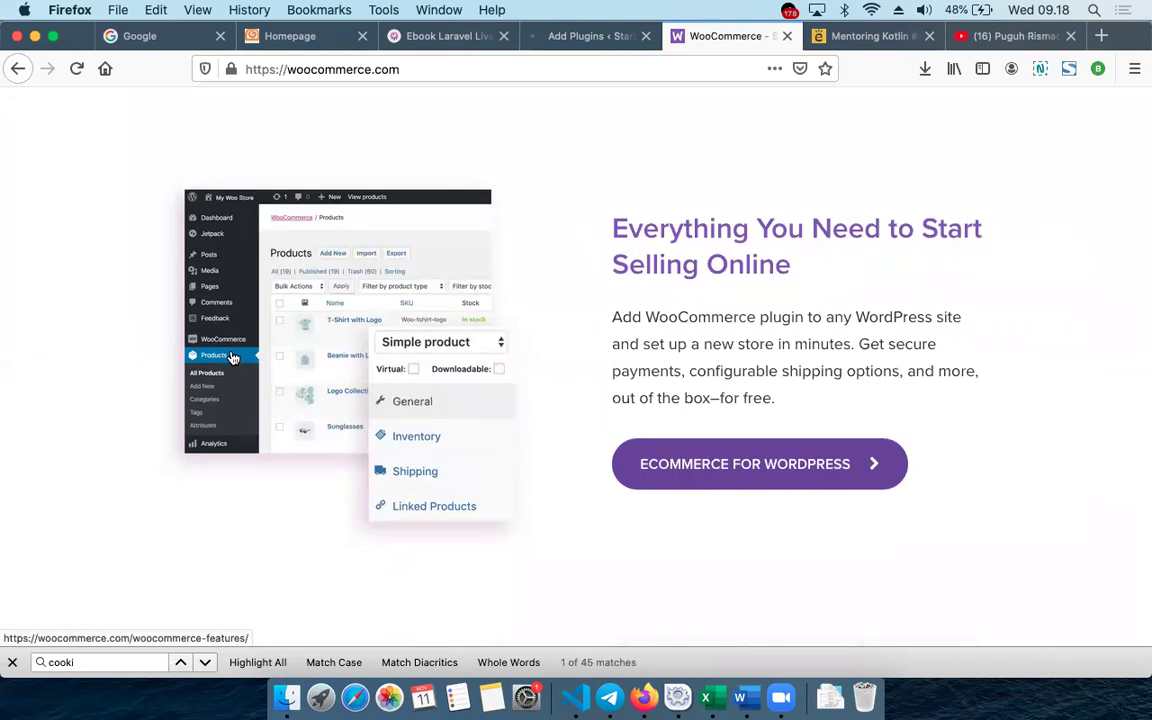
scroll(231, 357, "down", 5)
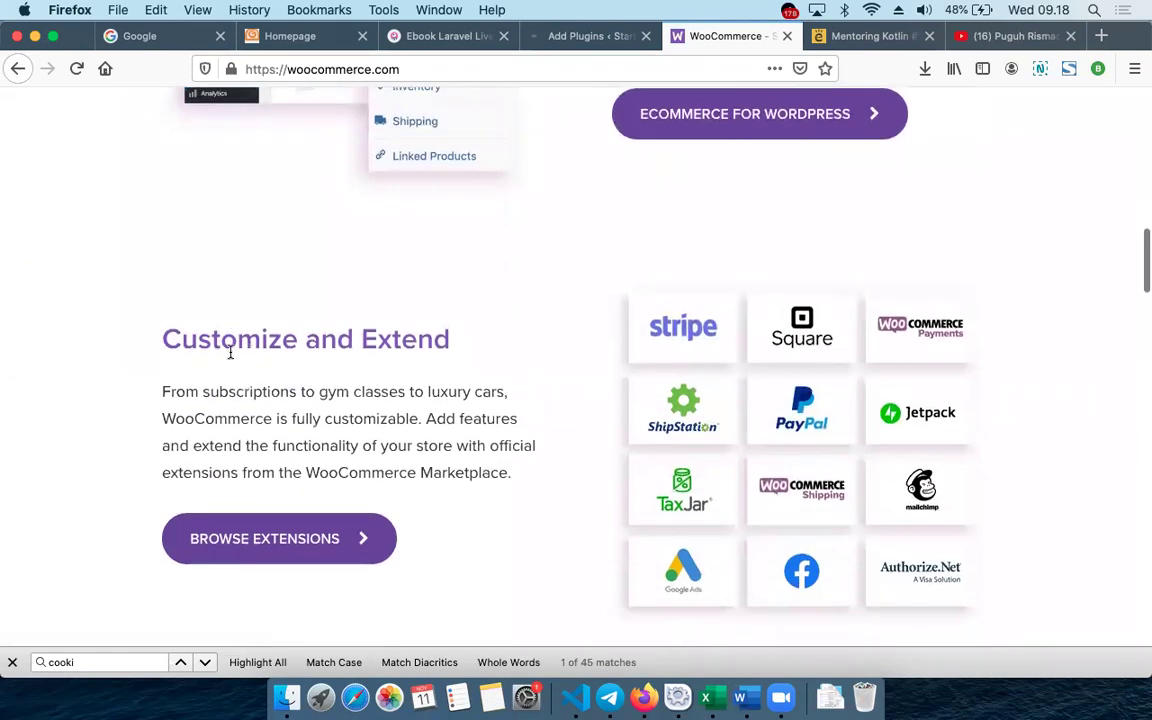
scroll(230, 353, "up", 1)
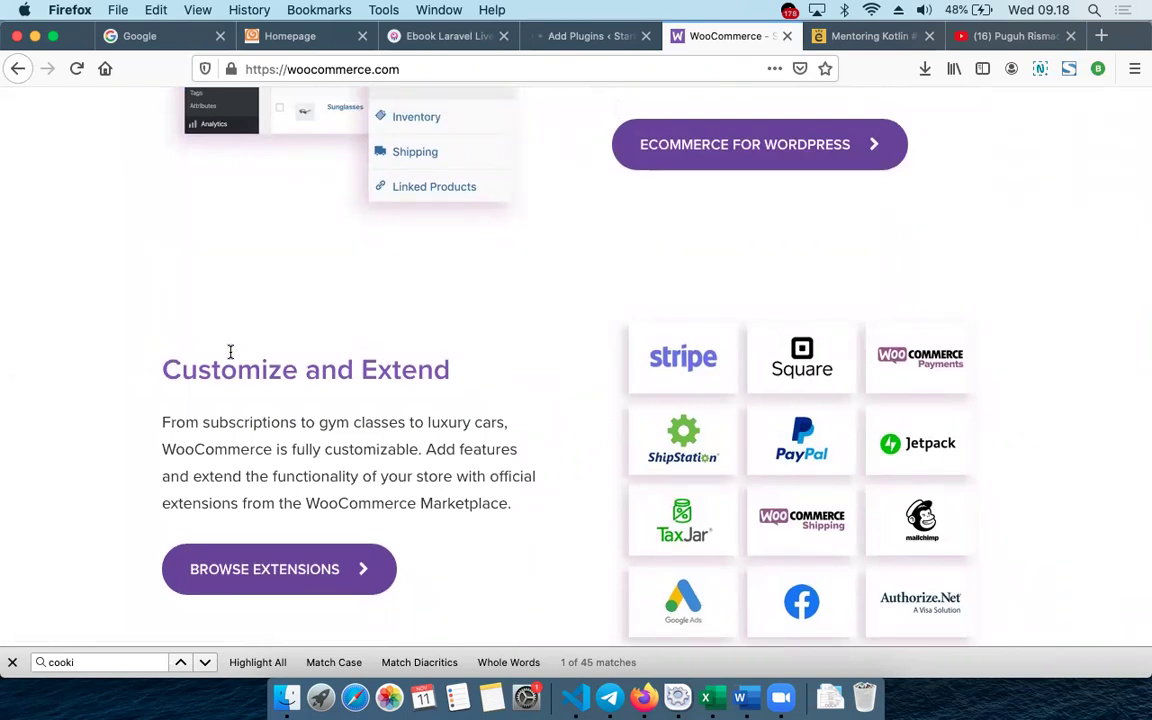
left_click(584, 36)
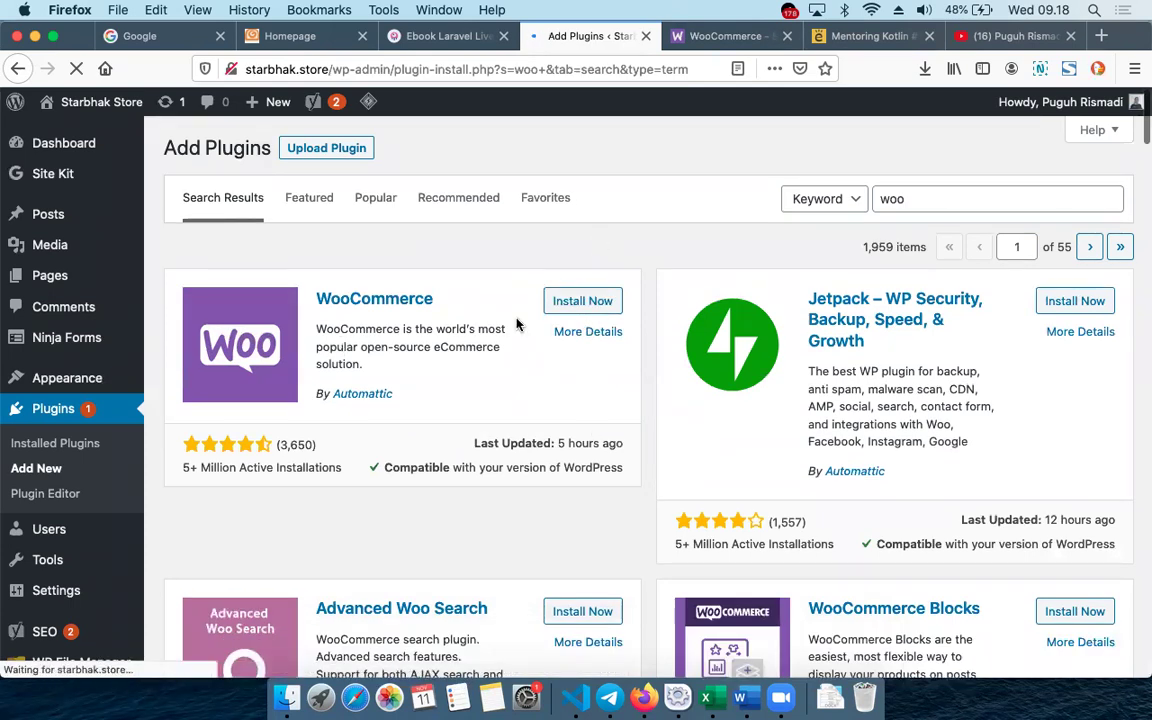
Install WooCommerce 4.7.0 again from its card on the Add Plugins page.
left_click(579, 300)
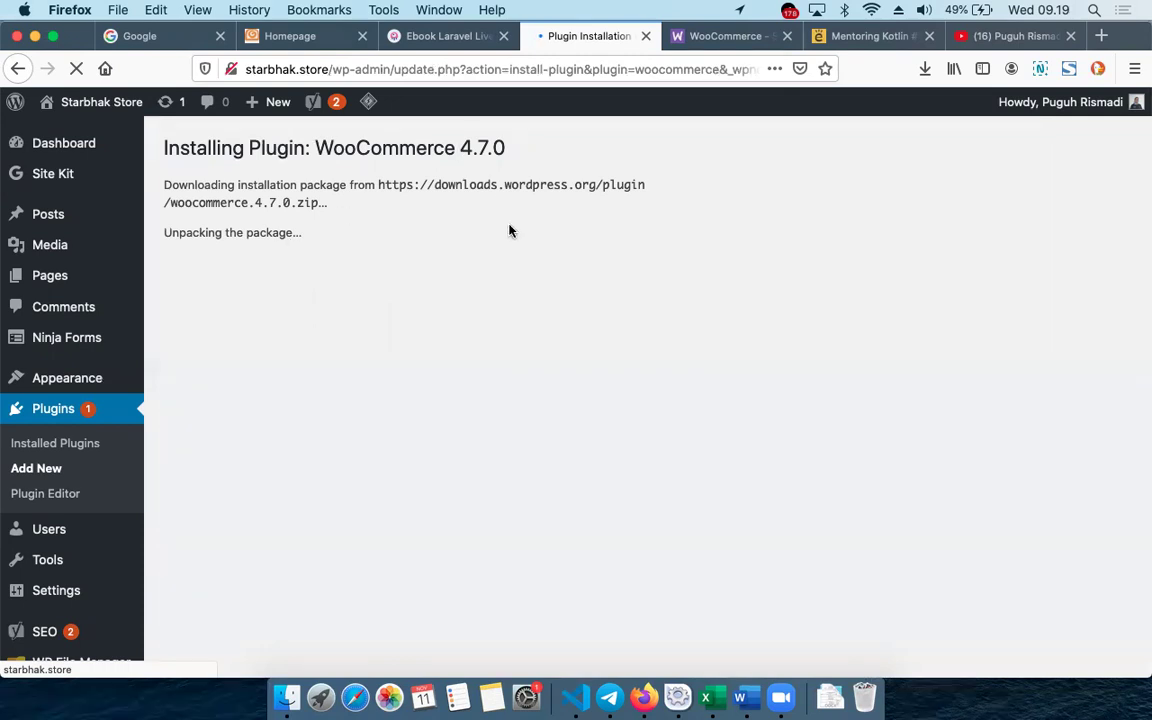
Return to the WooCommerce.com tab and scroll to the Customize and Extend extensions list.
left_click(723, 38)
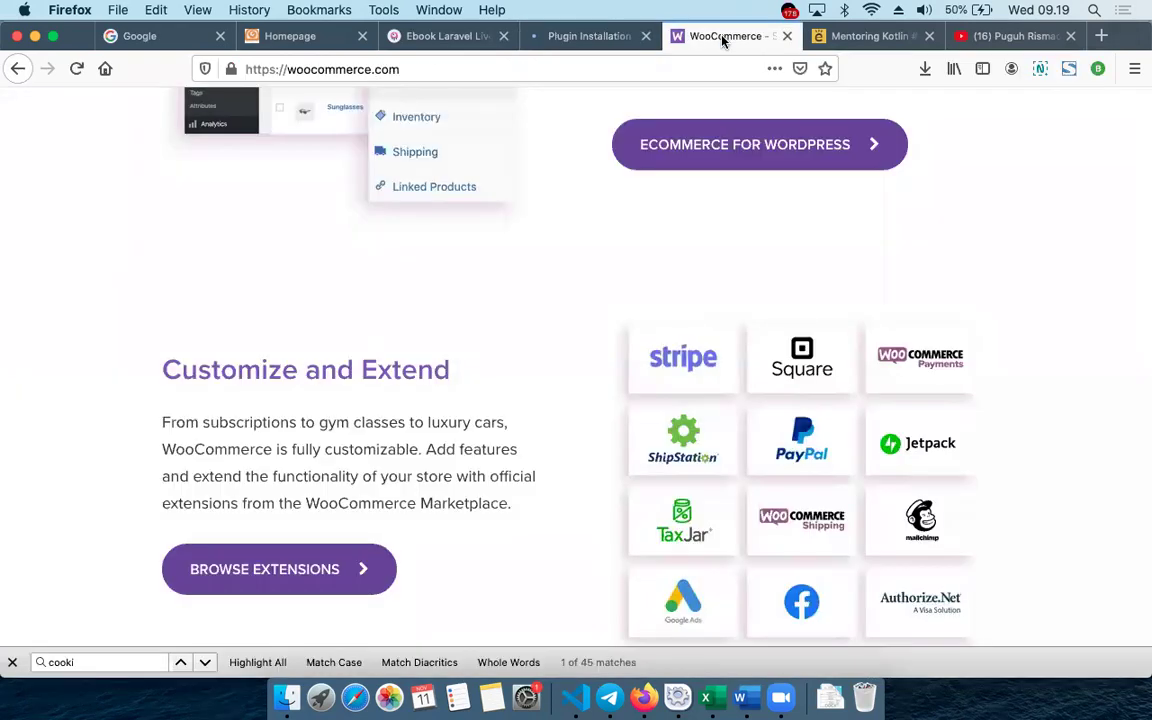
scroll(618, 340, "up", 3)
scroll(618, 342, "up", 5)
scroll(617, 338, "down", 2)
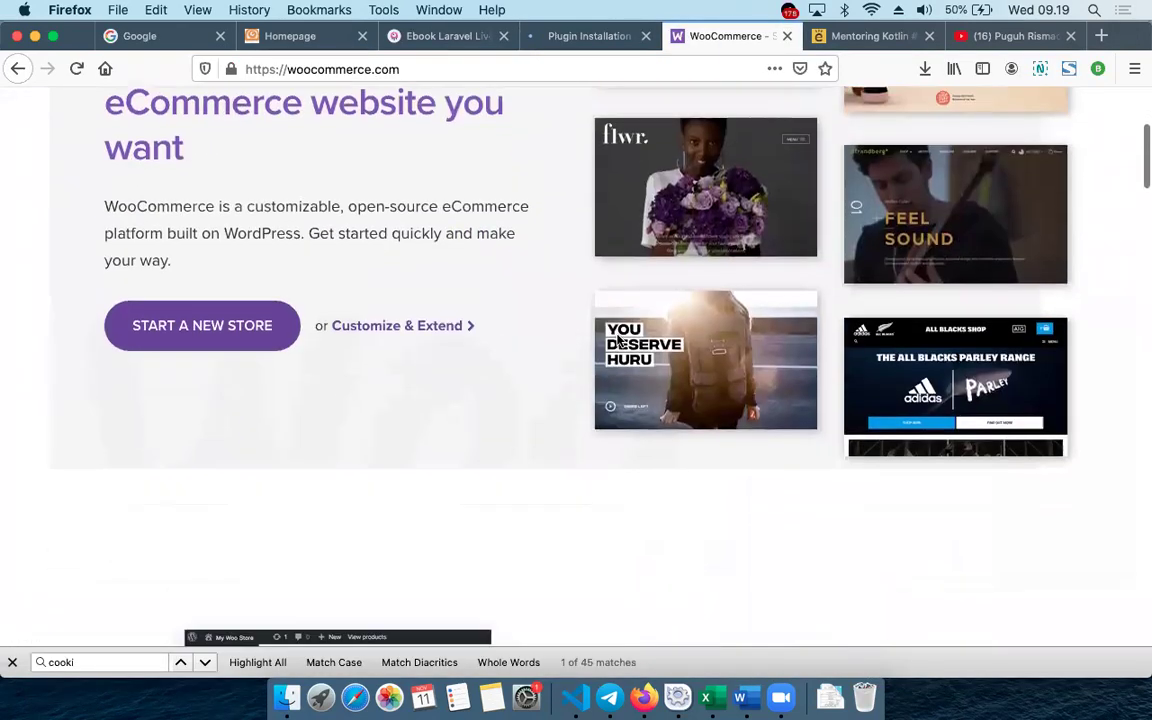
scroll(617, 341, "up", 3)
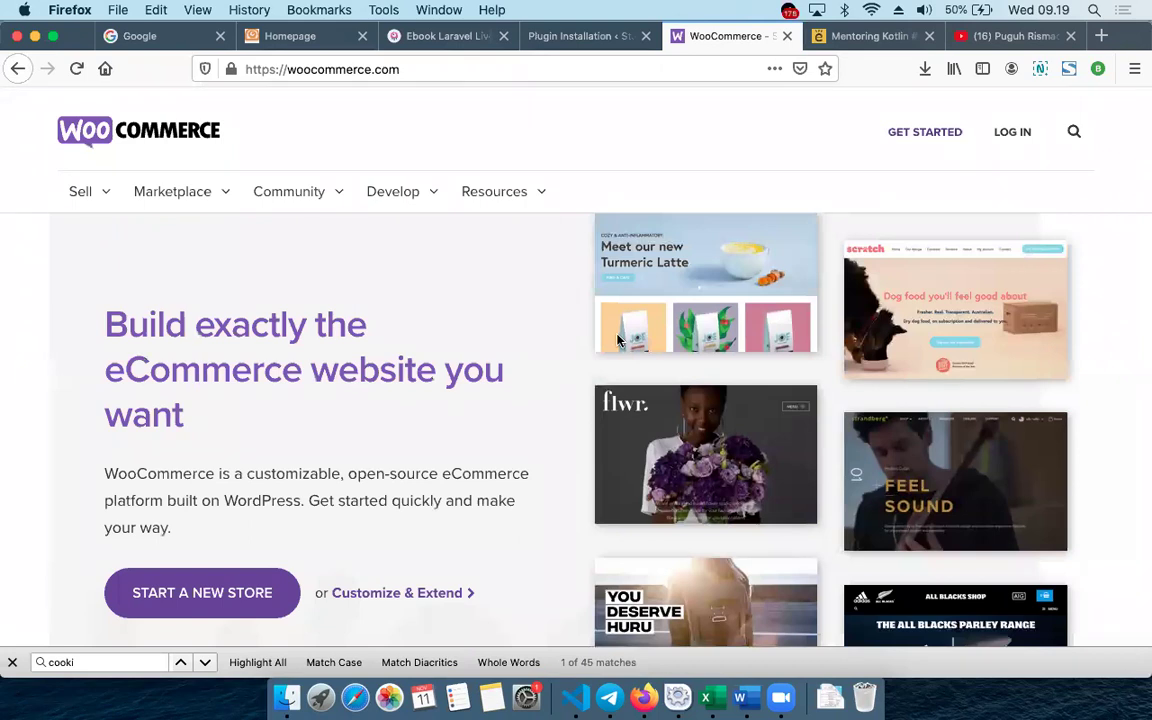
scroll(618, 340, "down", 5)
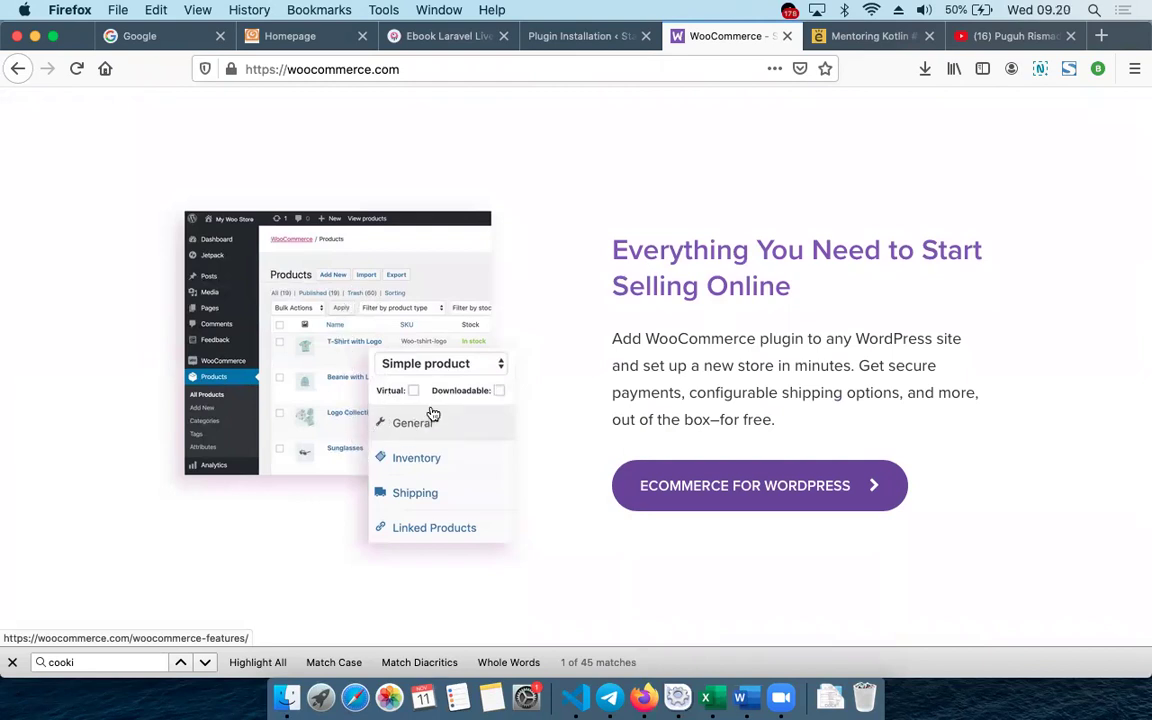
scroll(457, 480, "down", 2)
scroll(458, 481, "down", 8)
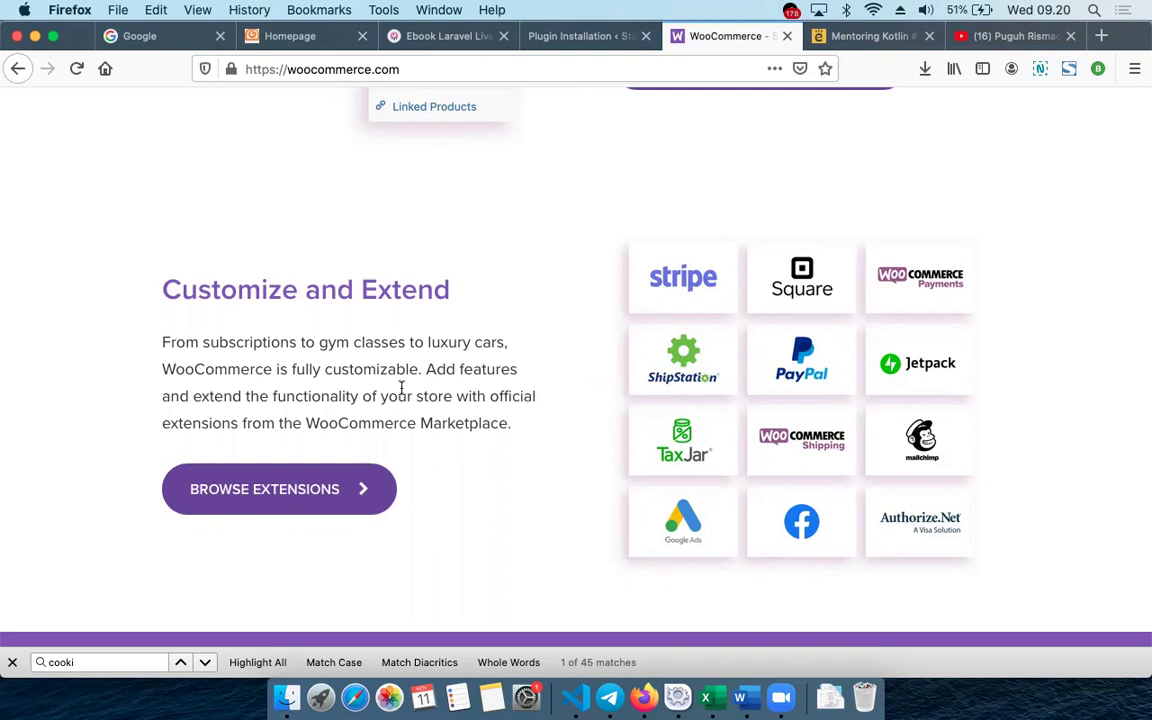
left_click(570, 36)
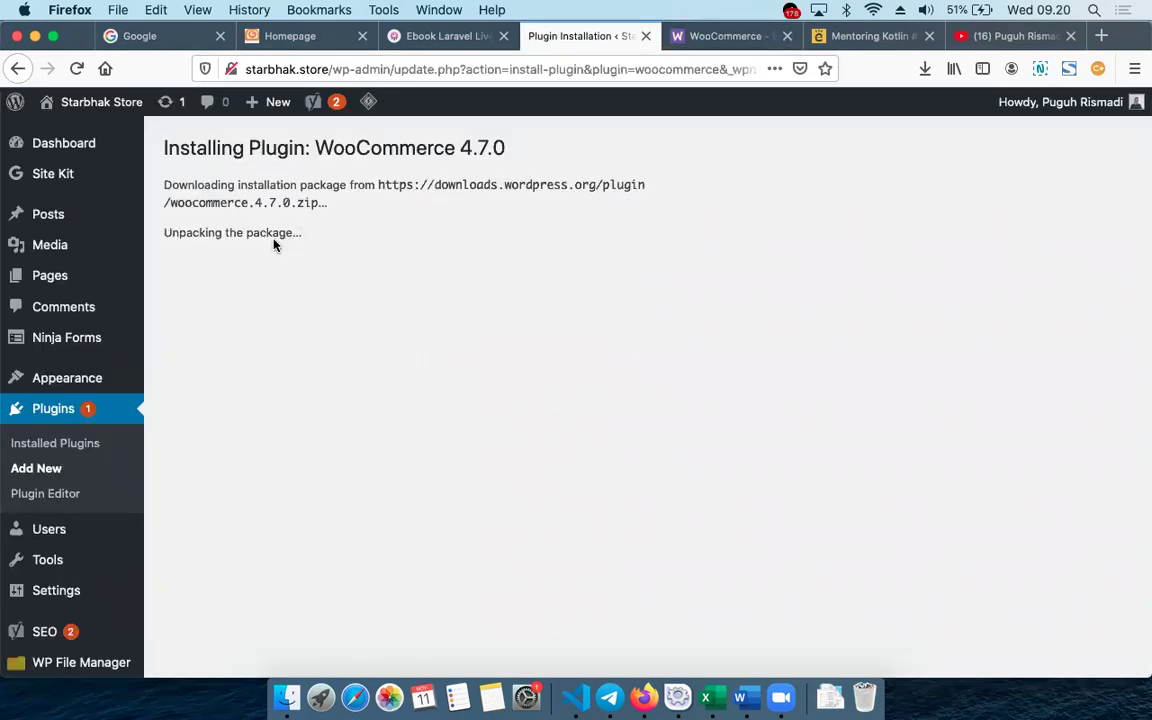
left_click(718, 40)
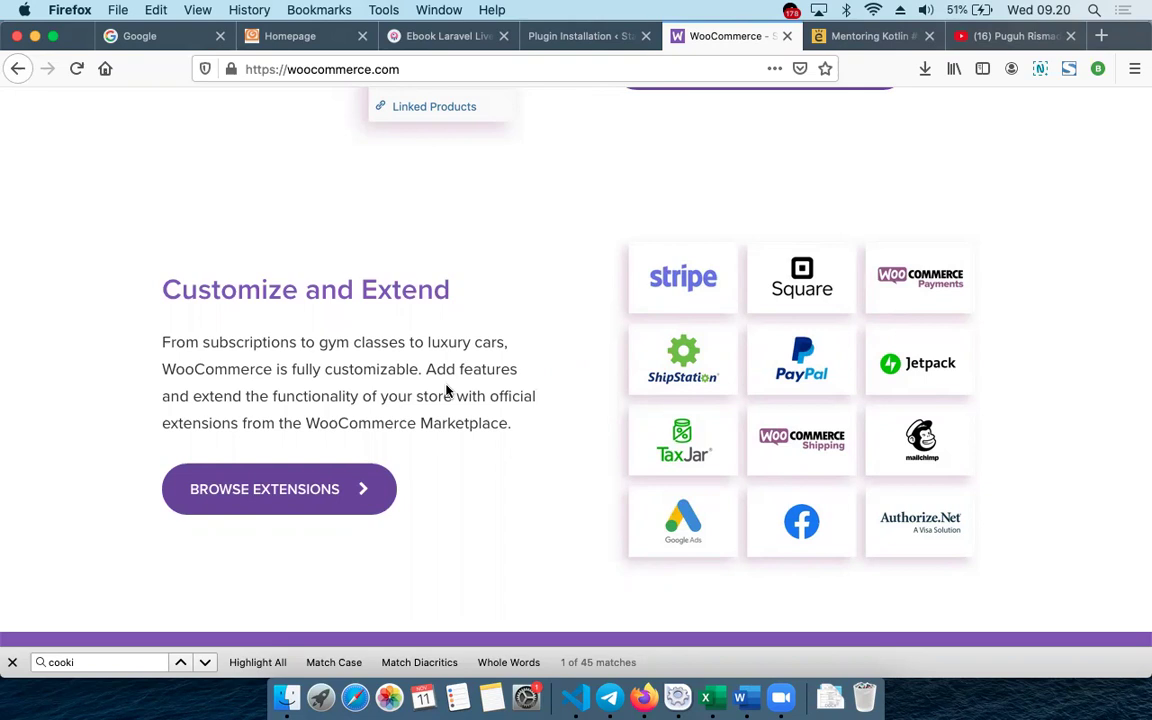
scroll(447, 390, "down", 1)
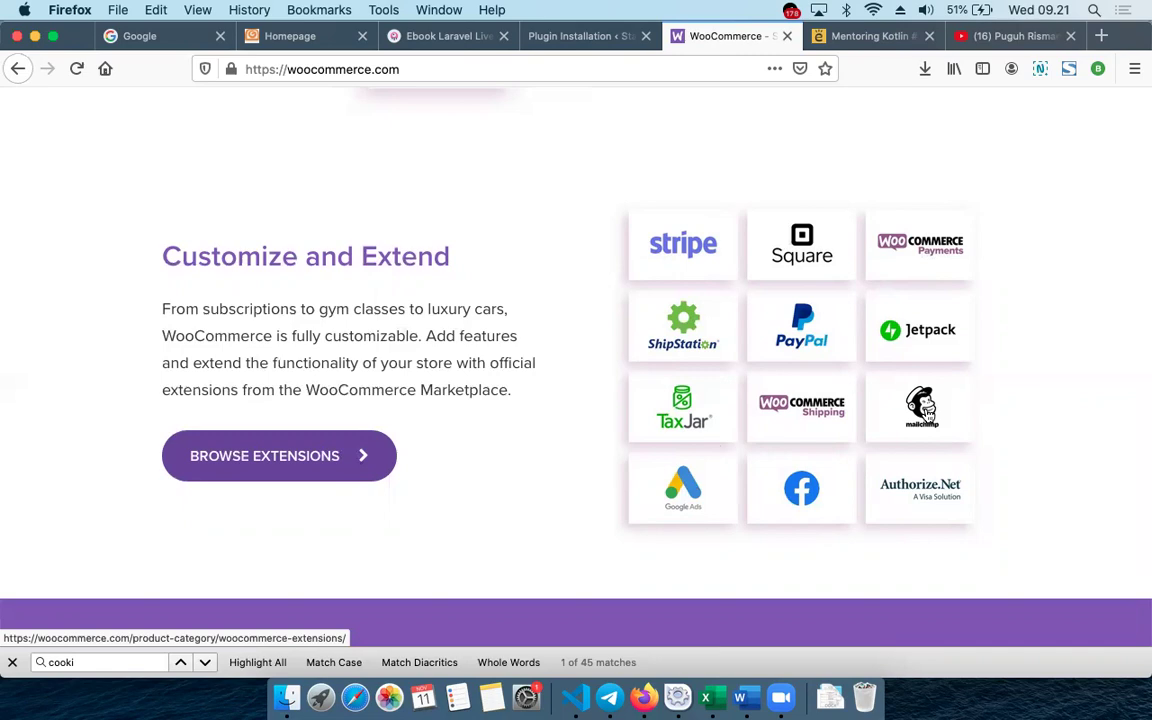
scroll(927, 412, "down", 5)
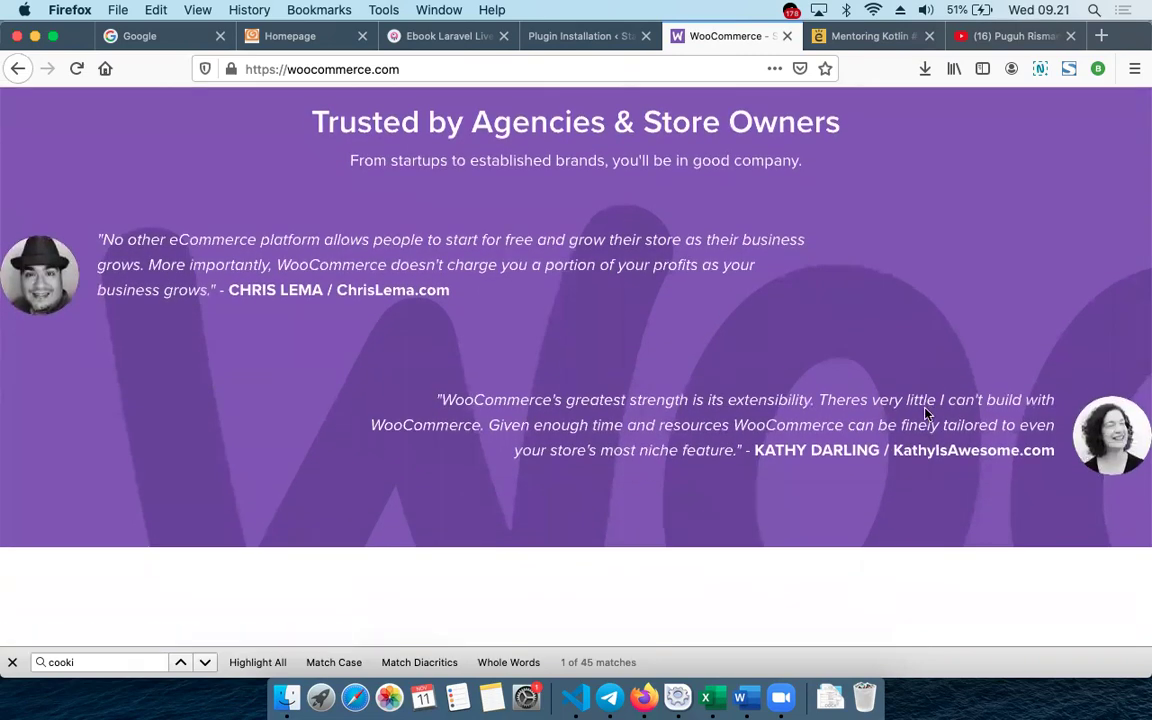
scroll(926, 411, "up", 8)
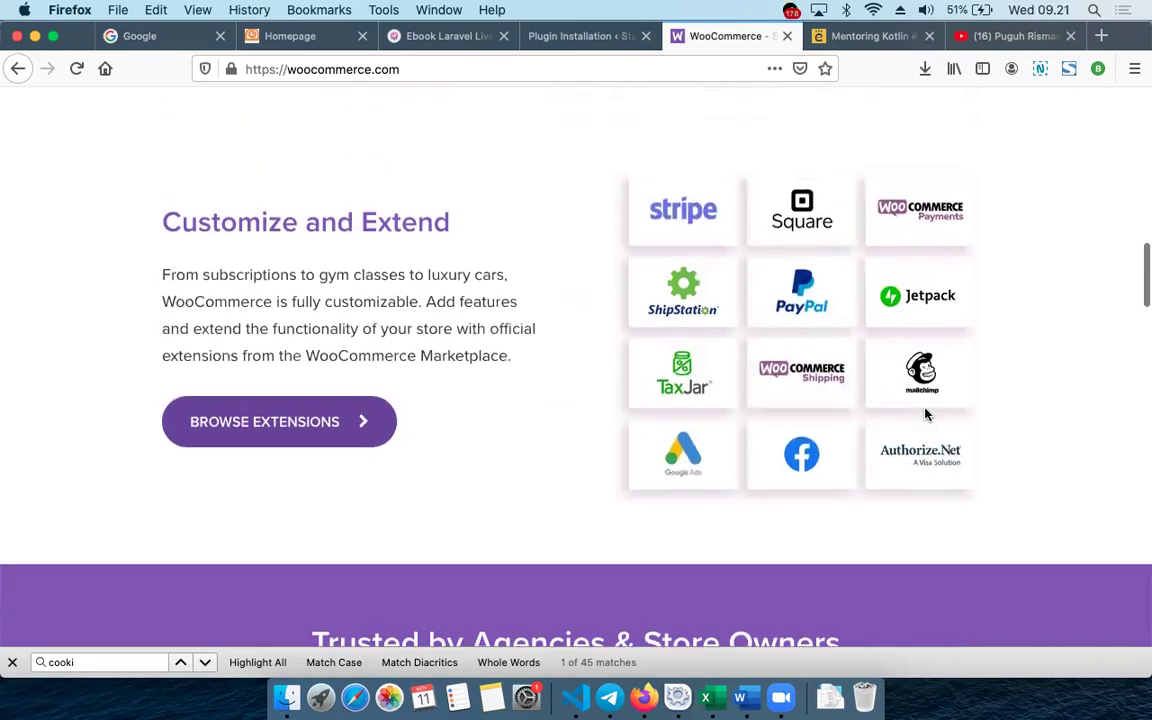
scroll(928, 416, "up", 1)
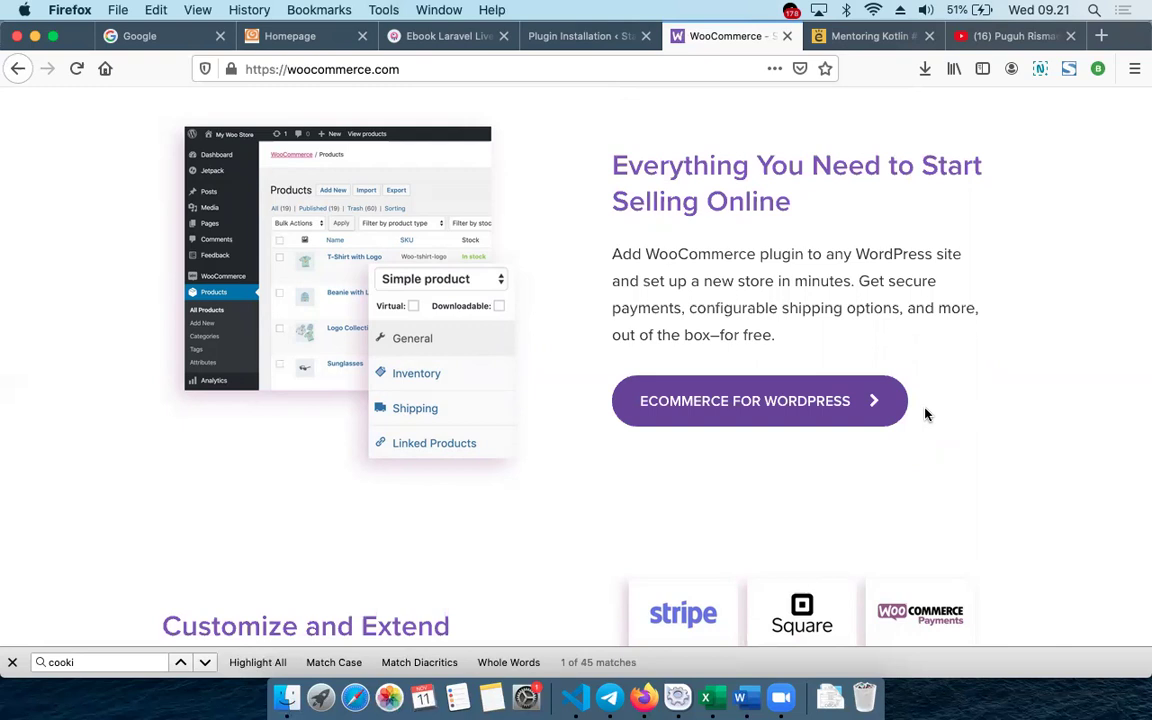
left_click(556, 40)
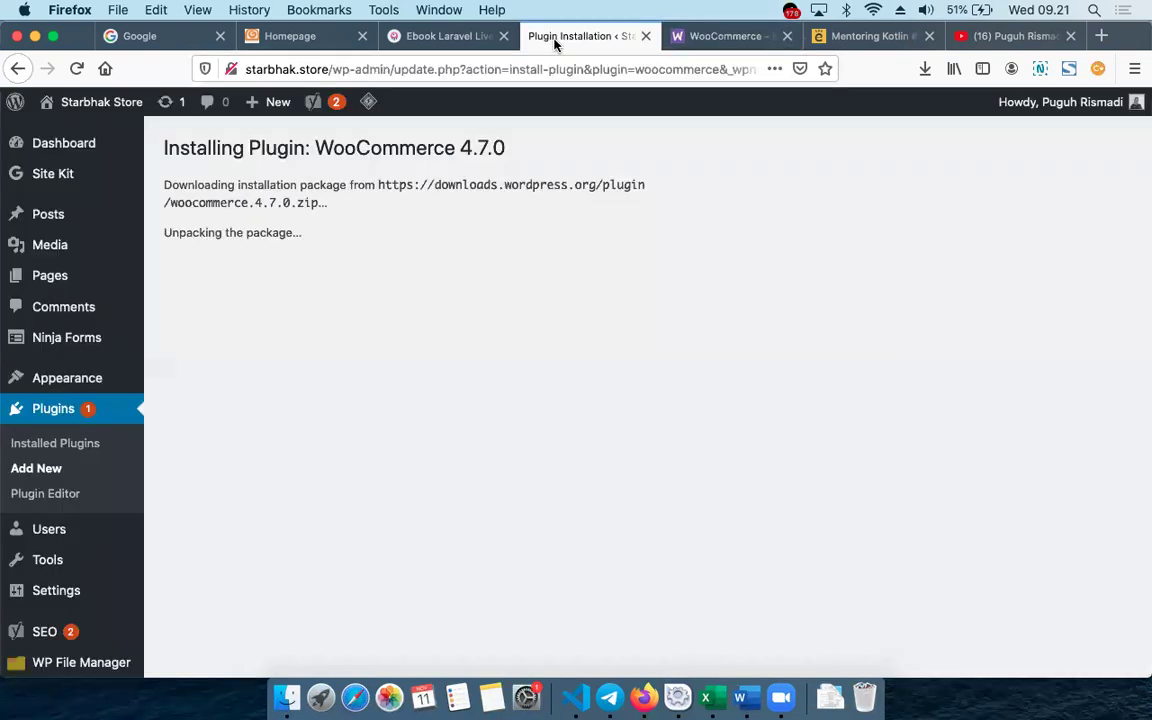
left_click(710, 40)
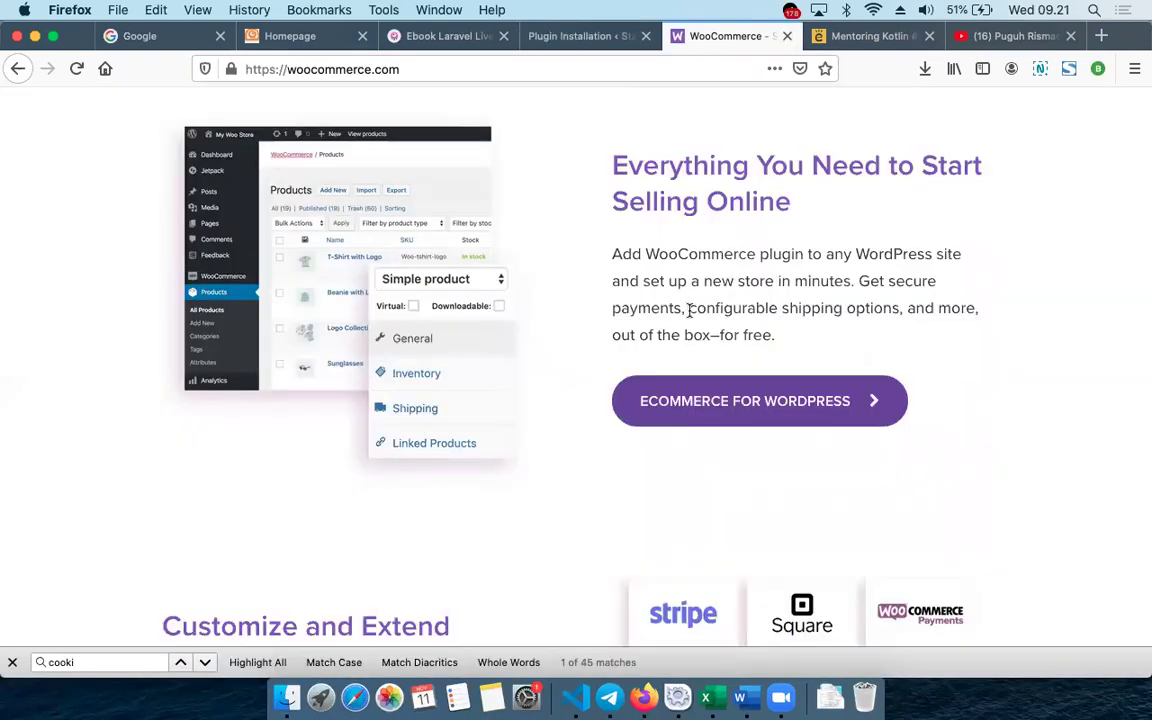
scroll(689, 312, "down", 10)
scroll(689, 318, "up", 15)
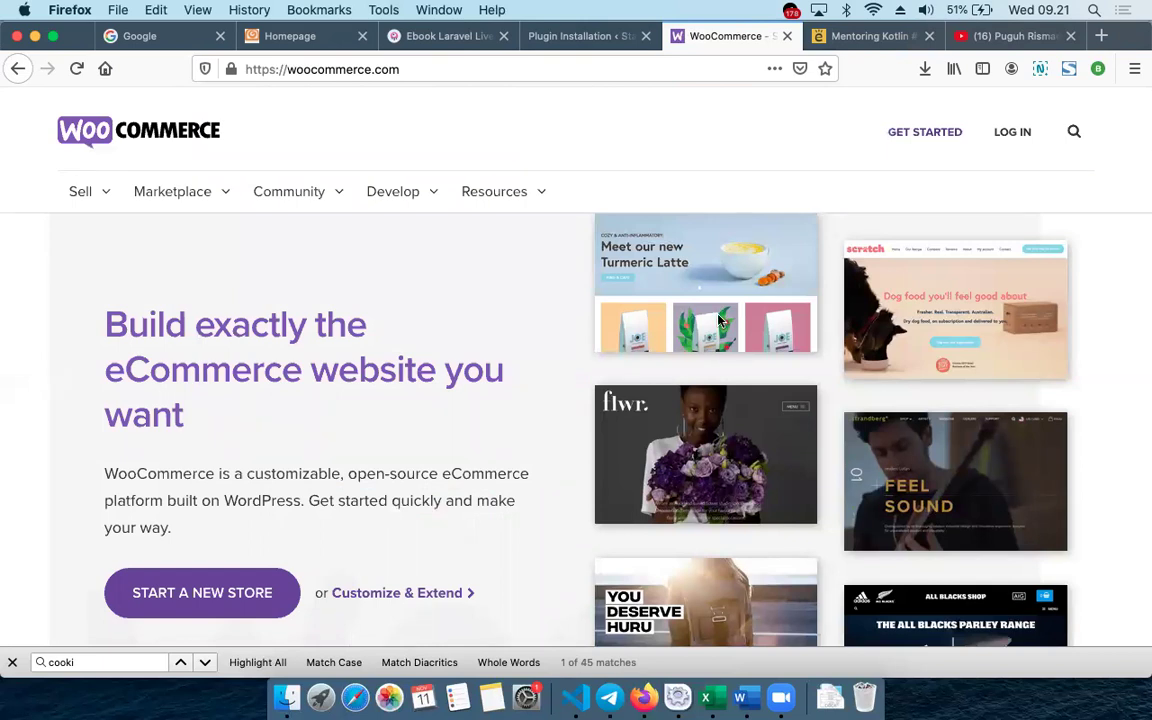
Open a blank tab, then return to woocommerce.com and scroll through its homepage.
left_click(1101, 36)
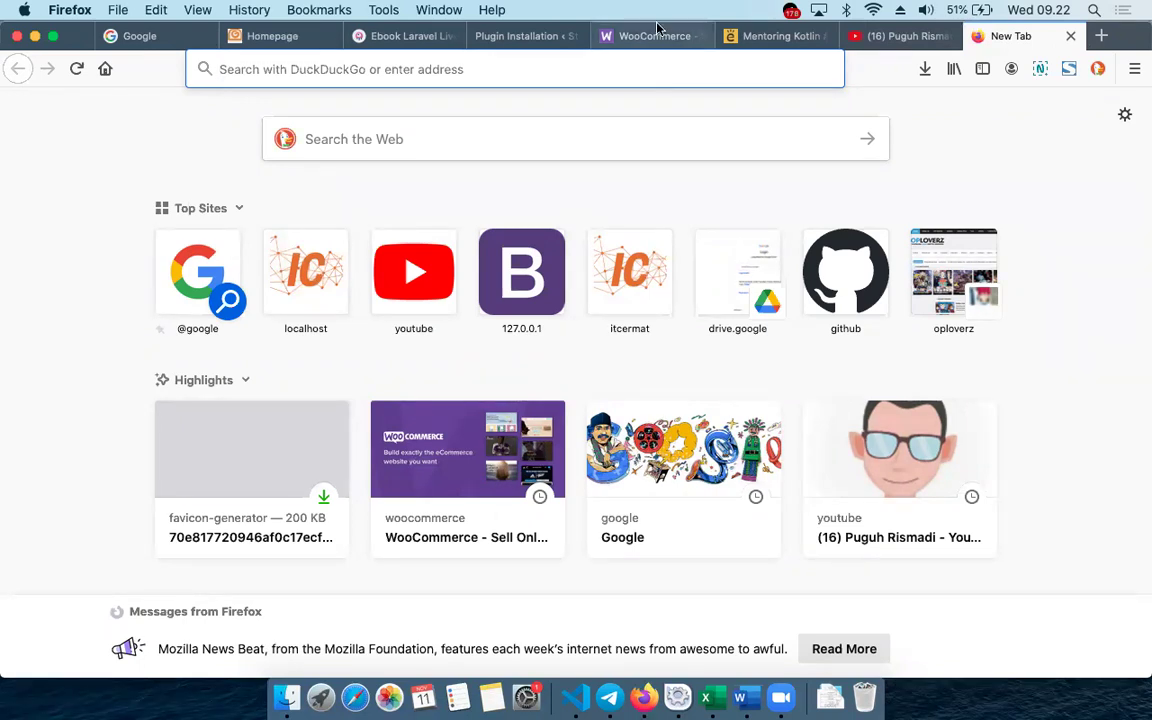
left_click(655, 34)
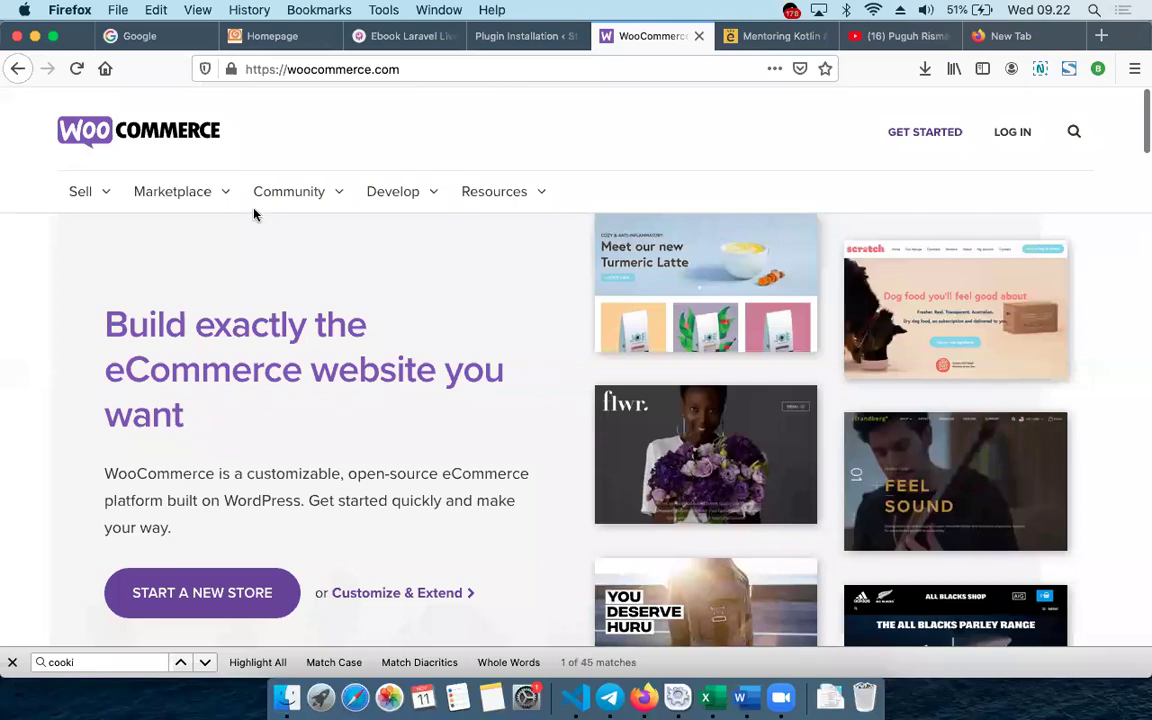
scroll(544, 256, "down", 5)
scroll(544, 256, "down", 20)
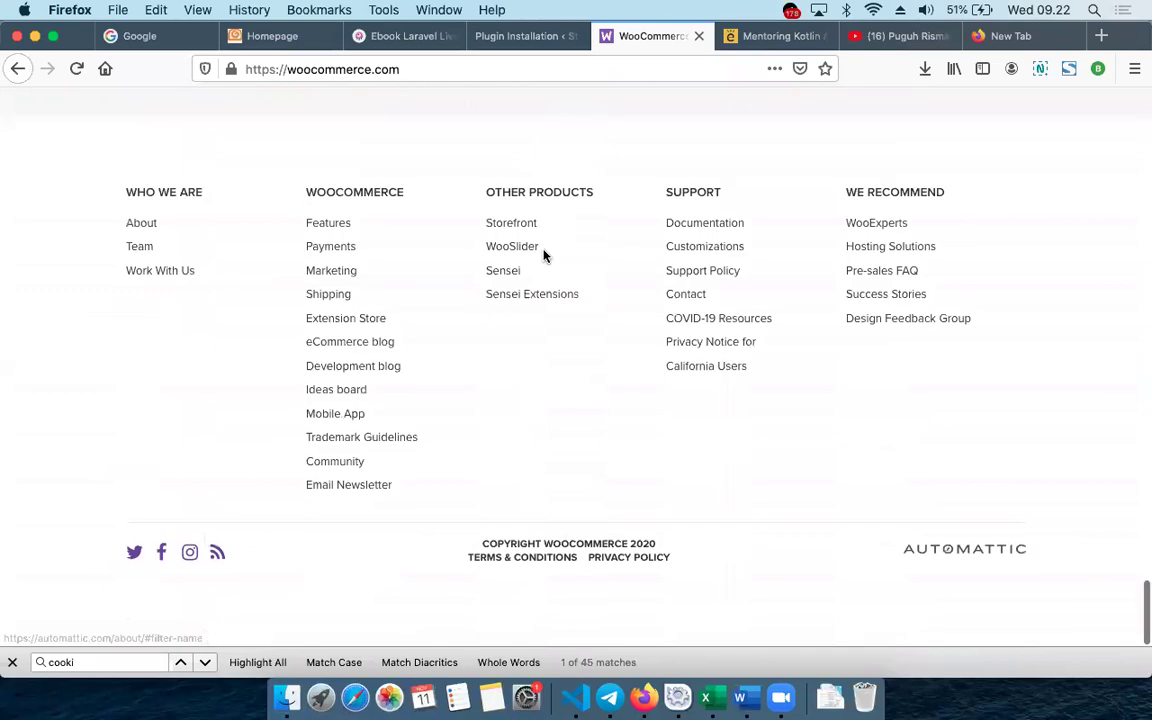
scroll(544, 256, "up", 10)
scroll(544, 256, "up", 2)
scroll(544, 256, "down", 4)
scroll(544, 256, "up", 15)
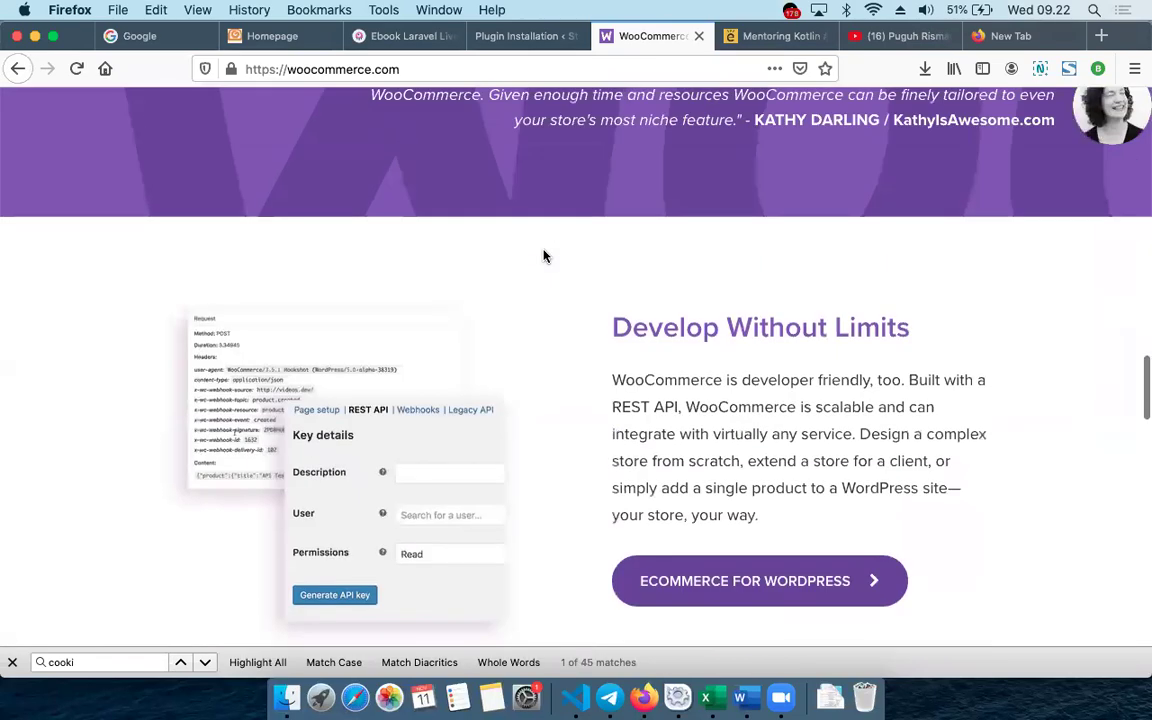
scroll(457, 188, "down", 4)
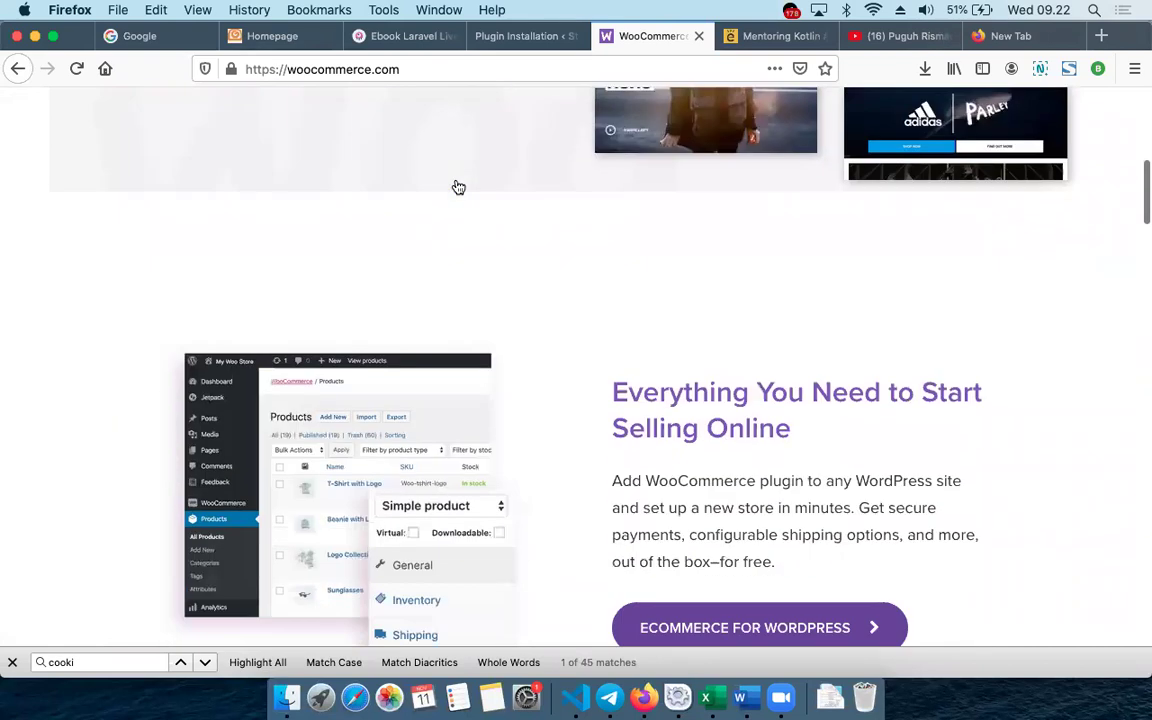
scroll(457, 188, "up", 5)
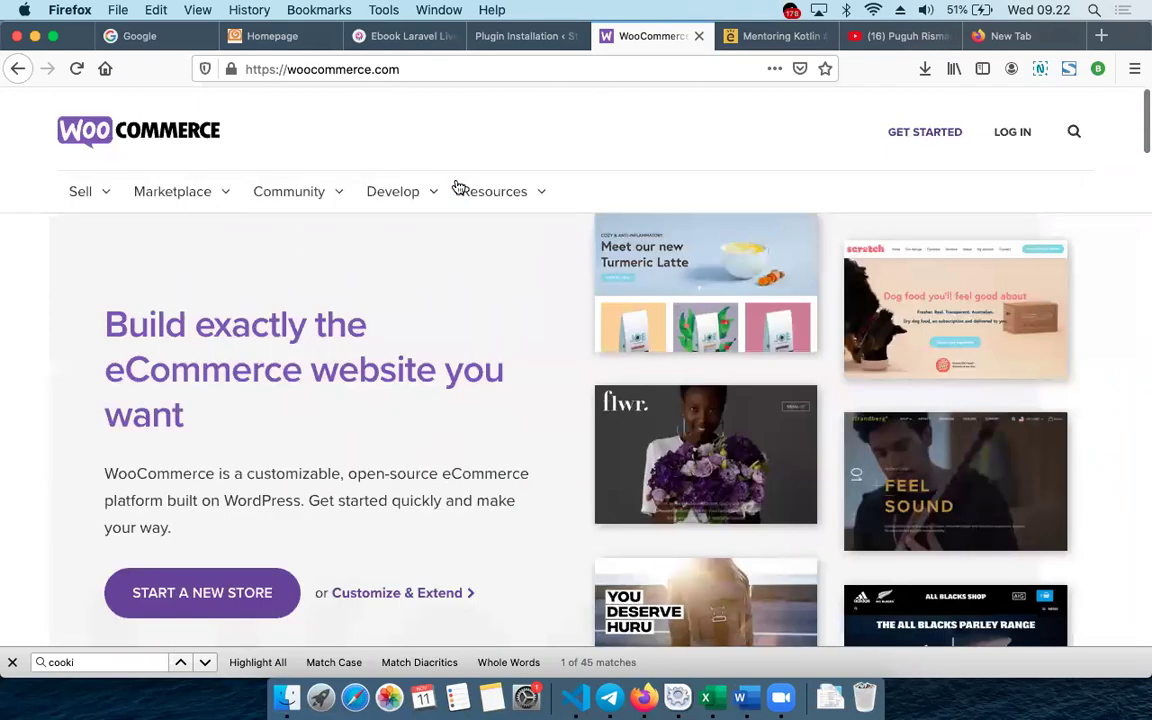
Go to Customer Showcase from the Community menu.
mouse_move(495, 191)
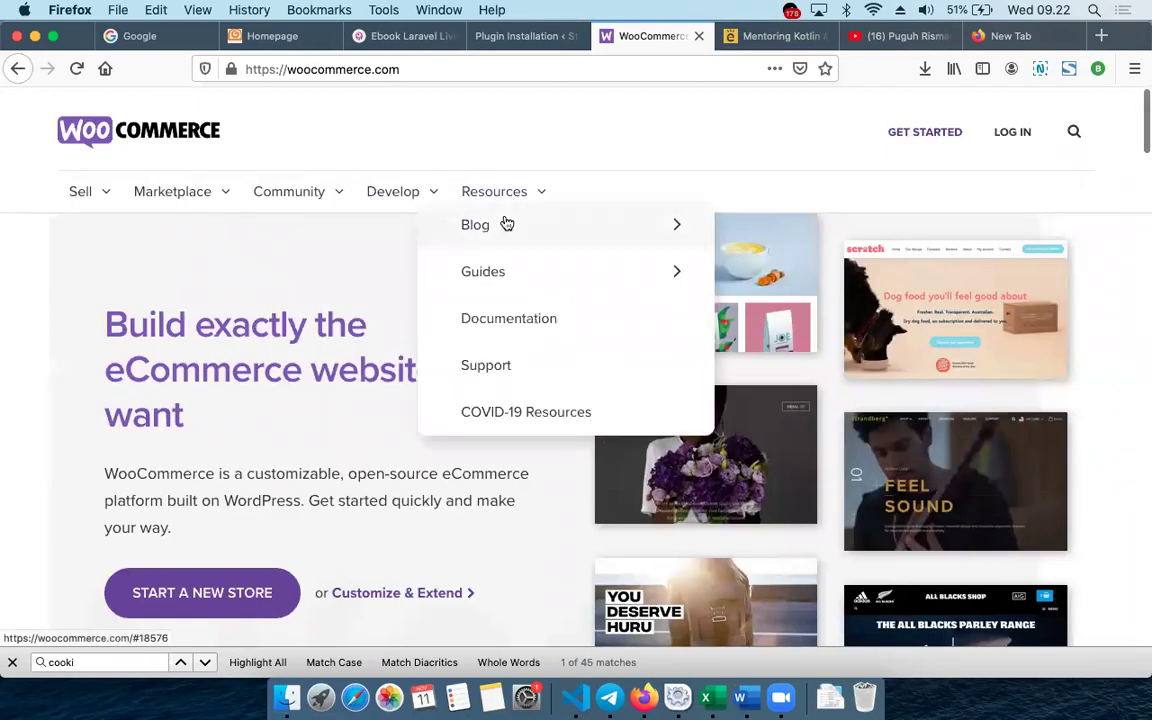
mouse_move(330, 200)
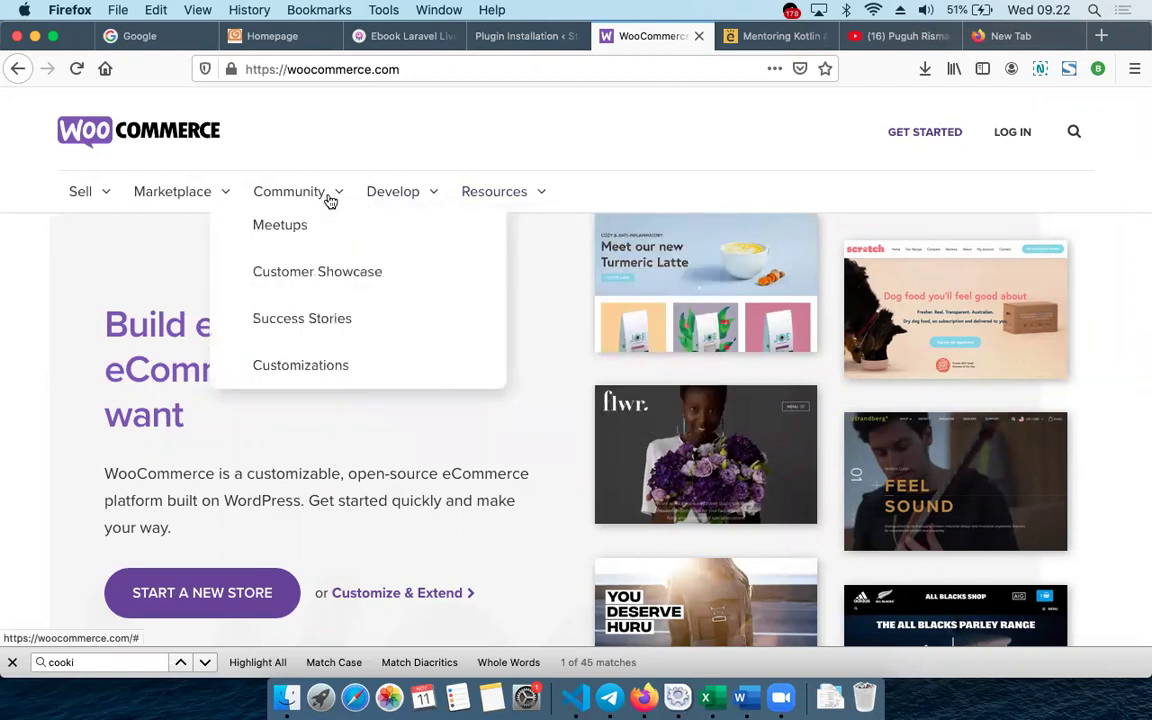
left_click(334, 286)
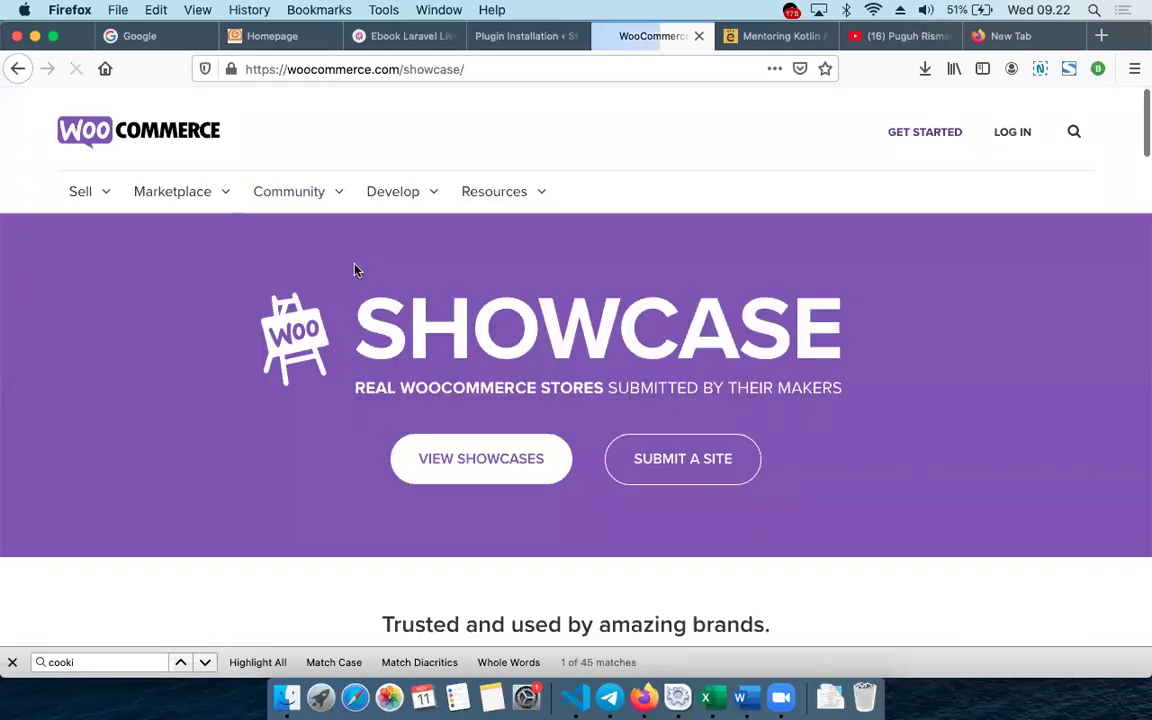
Open the AeroPress entry from the Showcase page and scroll to its extensions used.
scroll(423, 380, "down", 5)
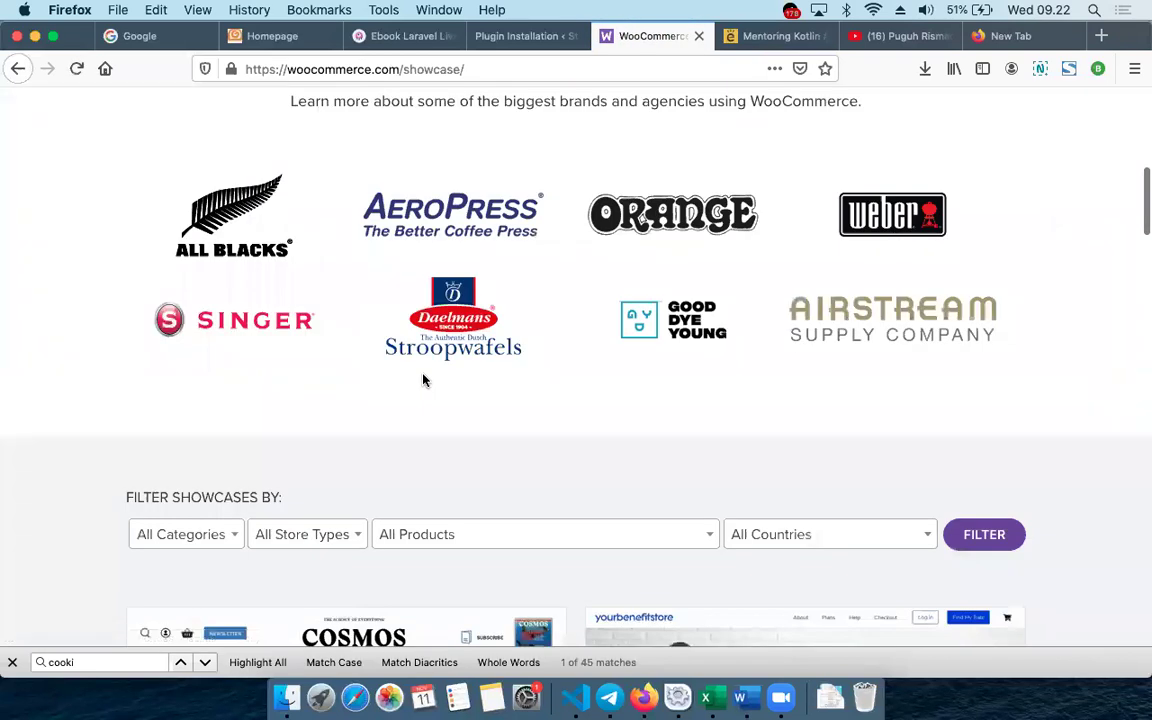
scroll(423, 380, "up", 2)
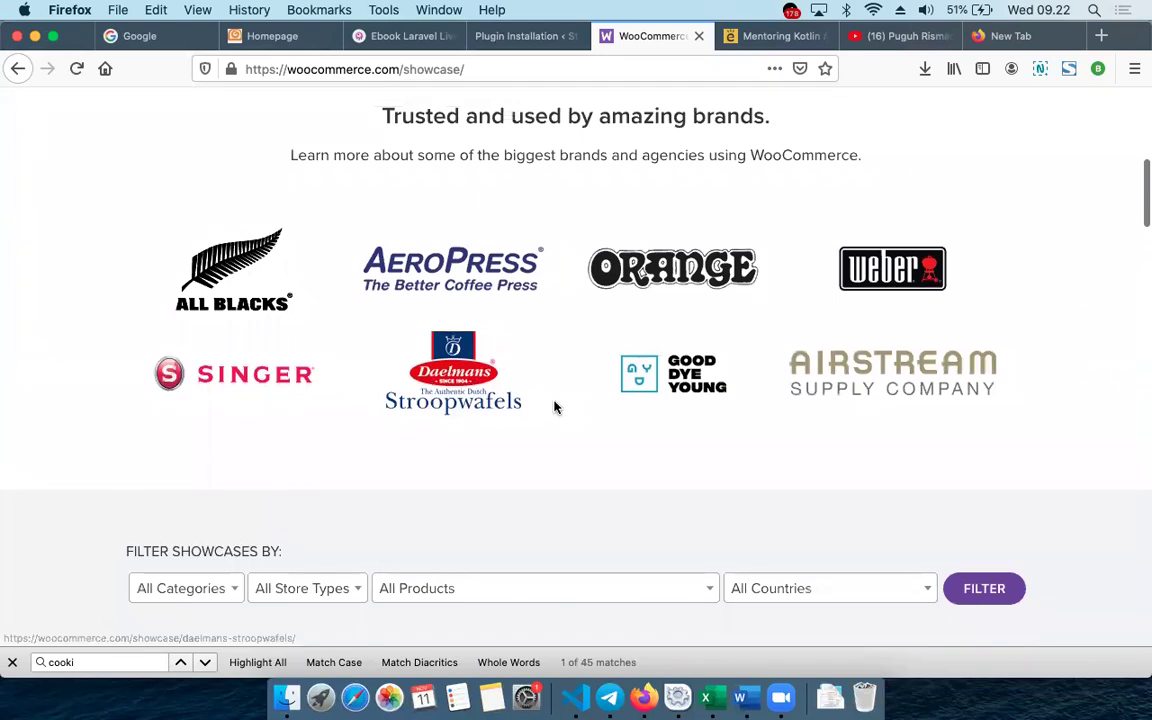
left_click(453, 277)
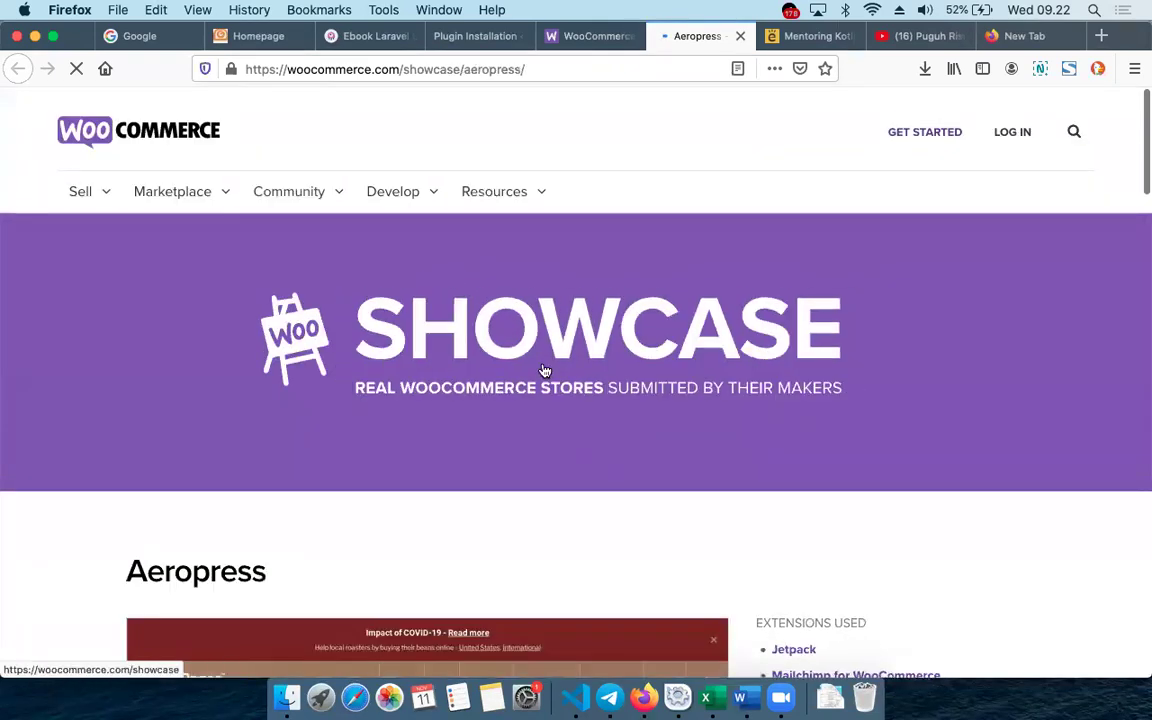
scroll(545, 371, "down", 5)
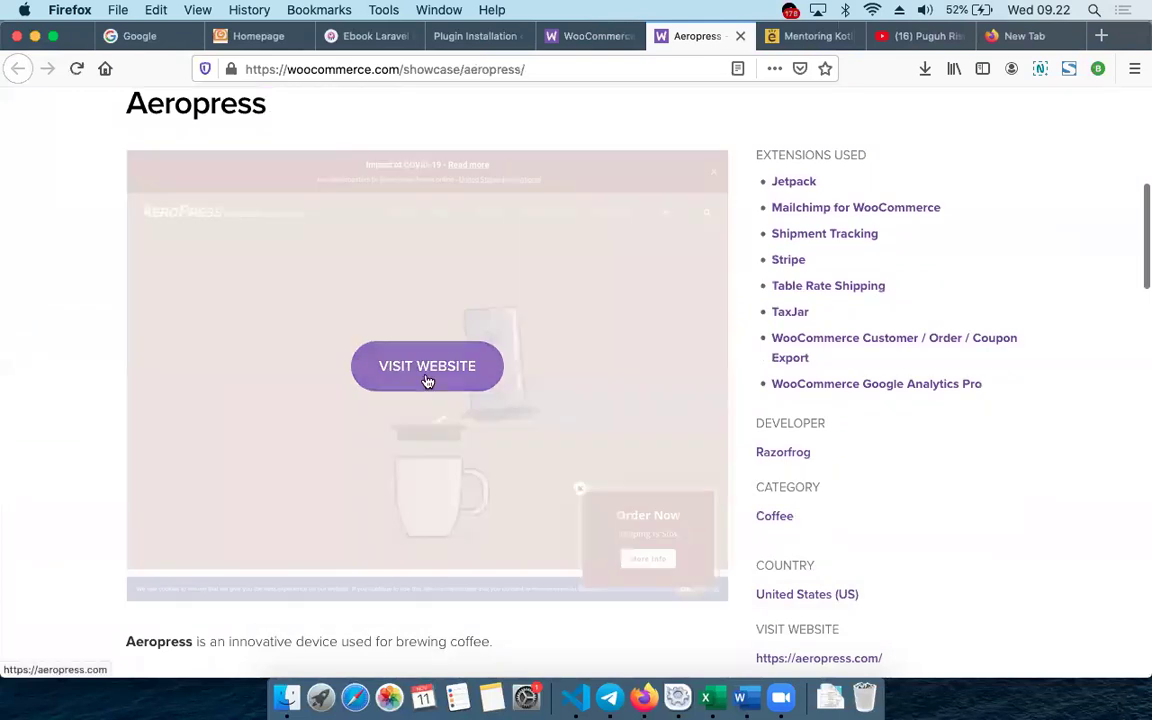
Visit the live AeroPress website, dismiss the Order Now promotion, and browse its homepage.
left_click(427, 381)
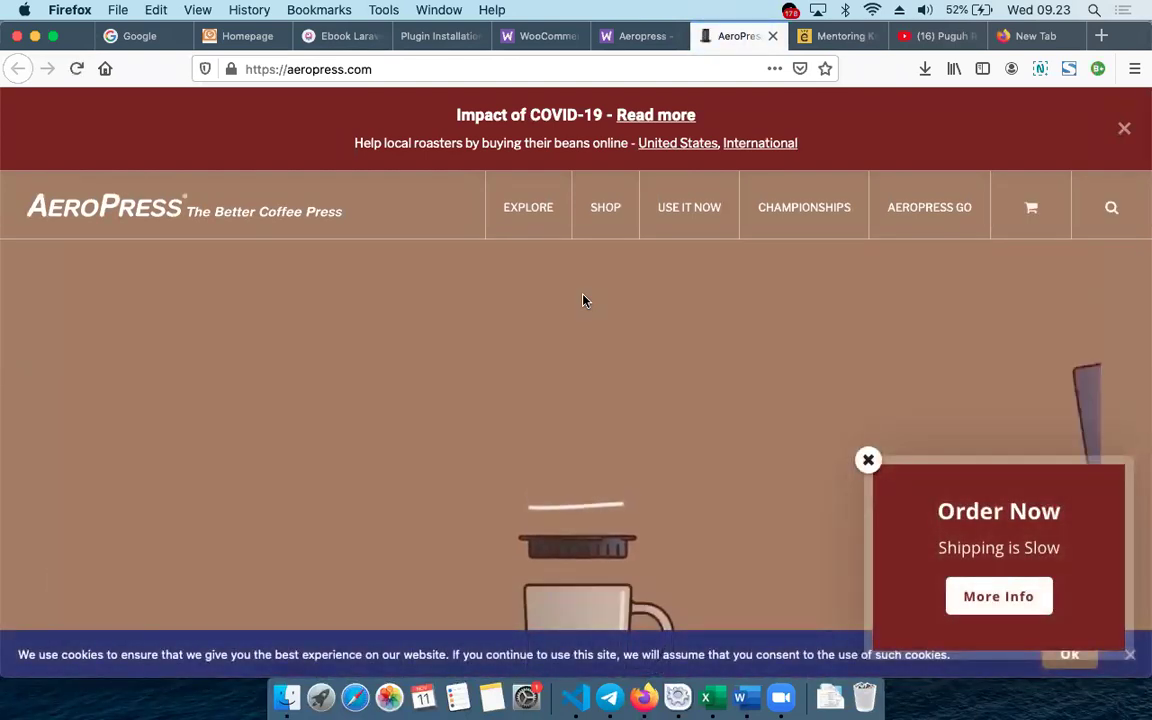
scroll(584, 300, "down", 5)
scroll(584, 300, "down", 1)
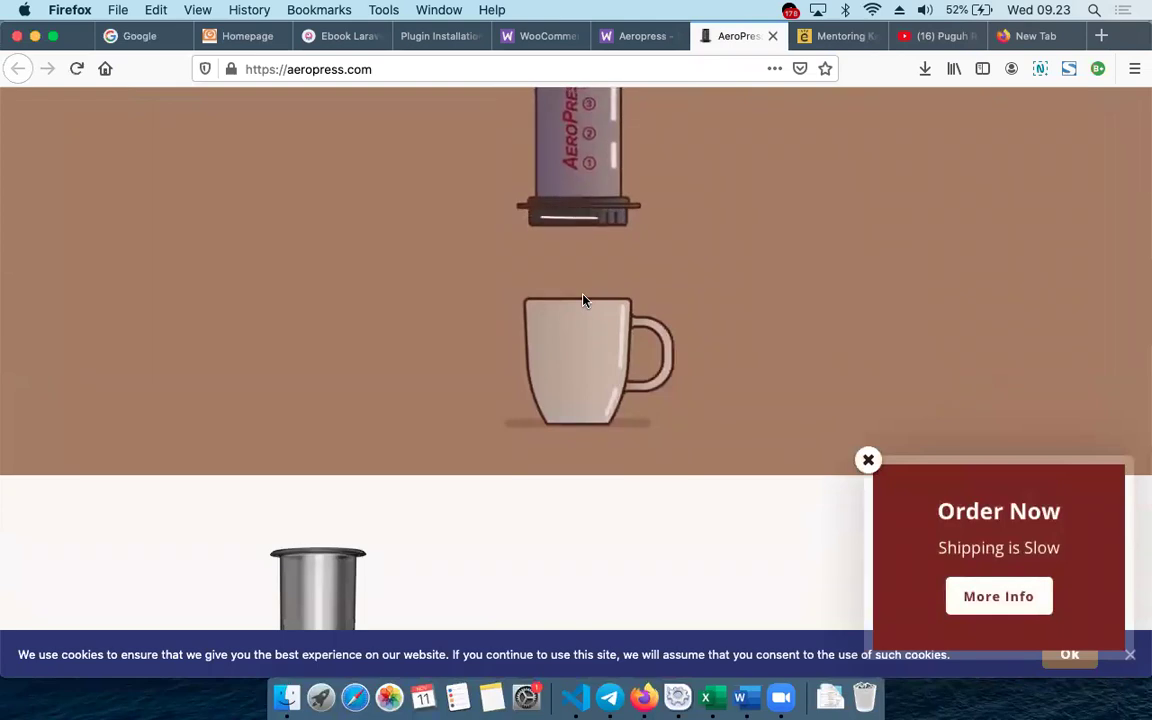
scroll(584, 300, "up", 3)
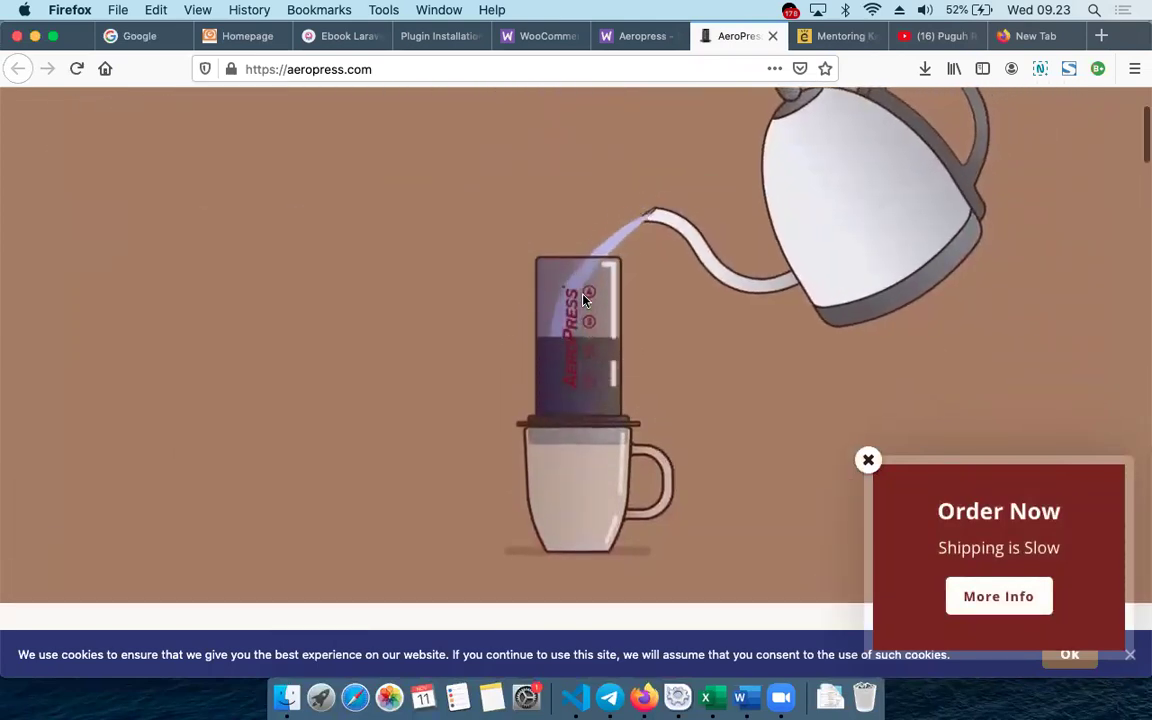
scroll(584, 300, "up", 2)
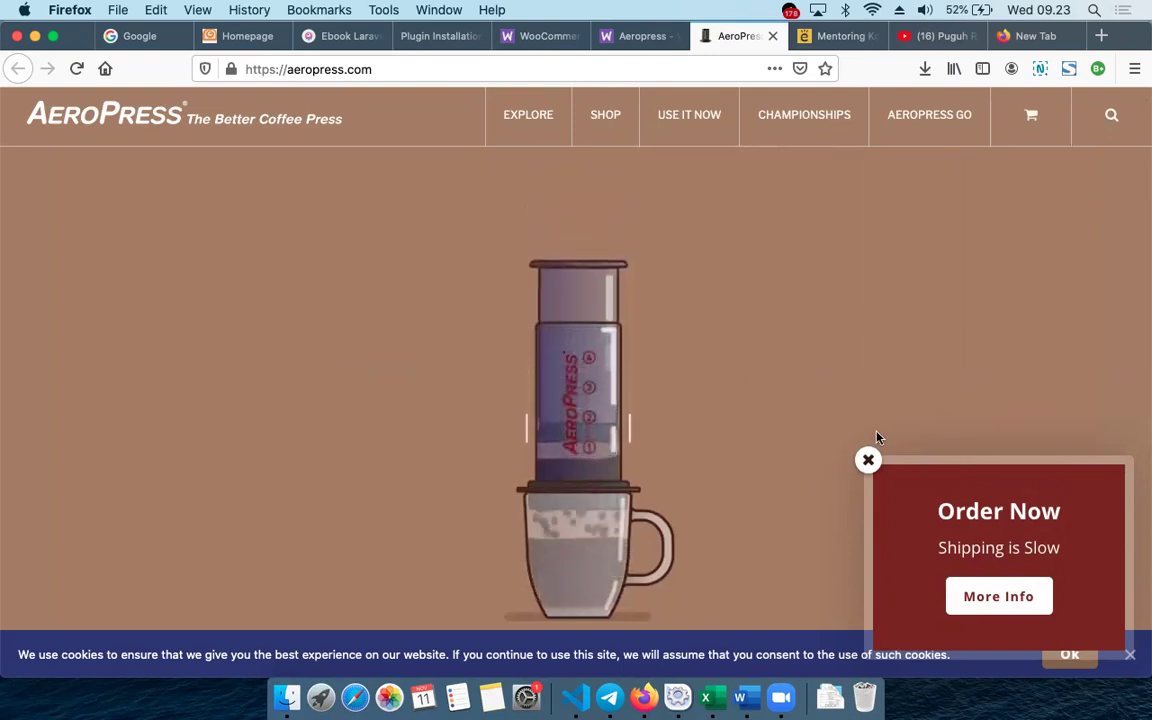
left_click(868, 461)
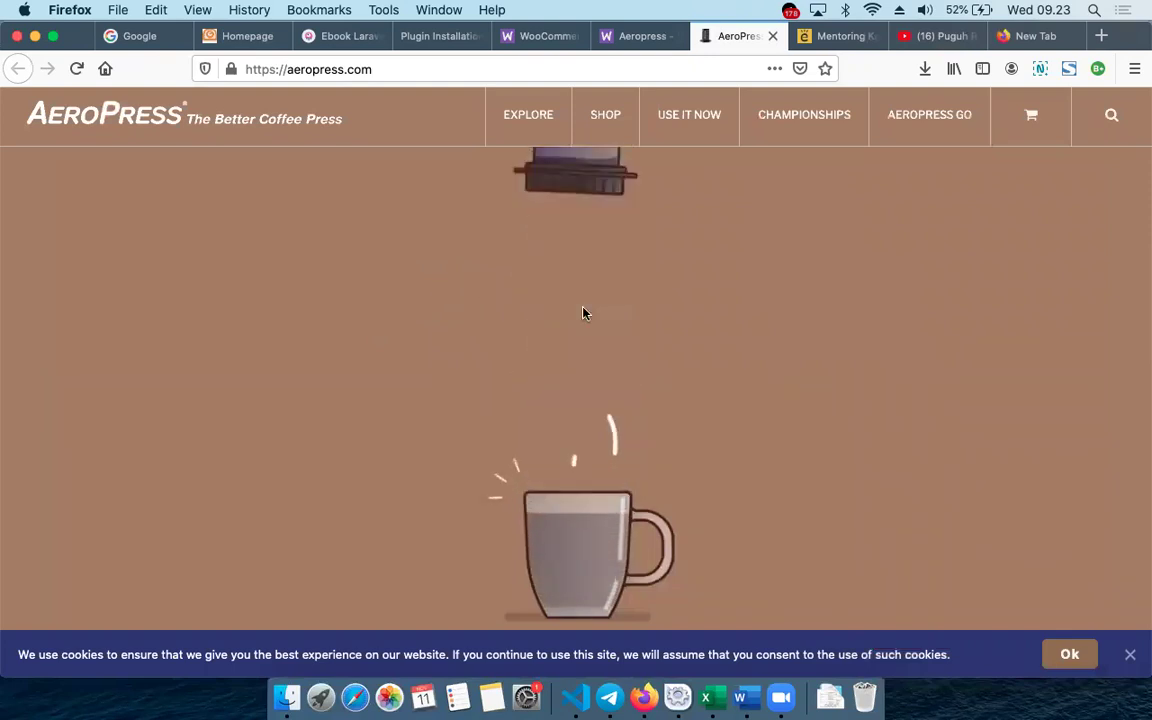
scroll(417, 333, "down", 10)
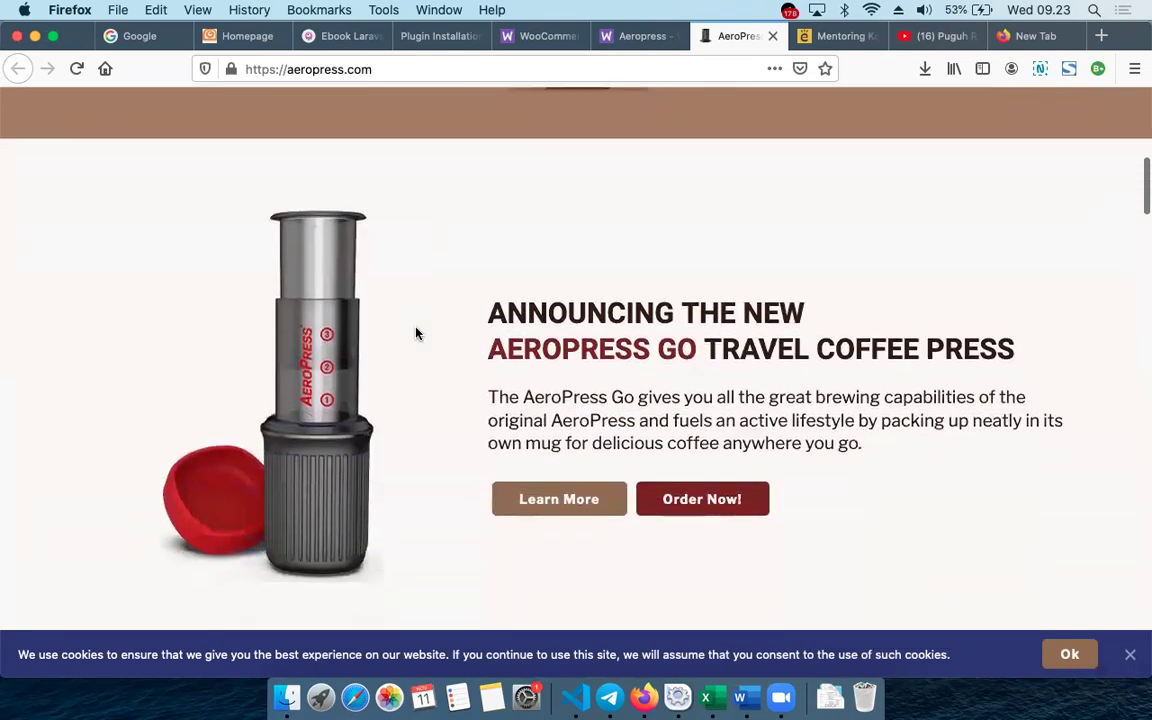
scroll(417, 333, "down", 5)
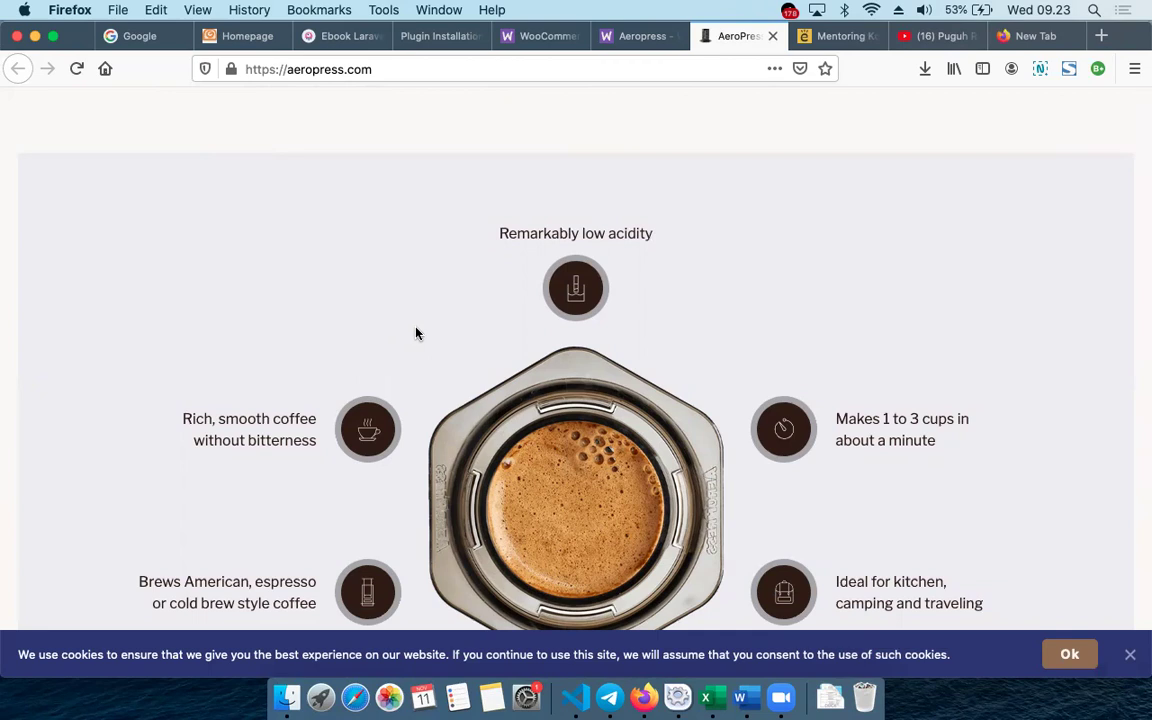
scroll(417, 333, "up", 5)
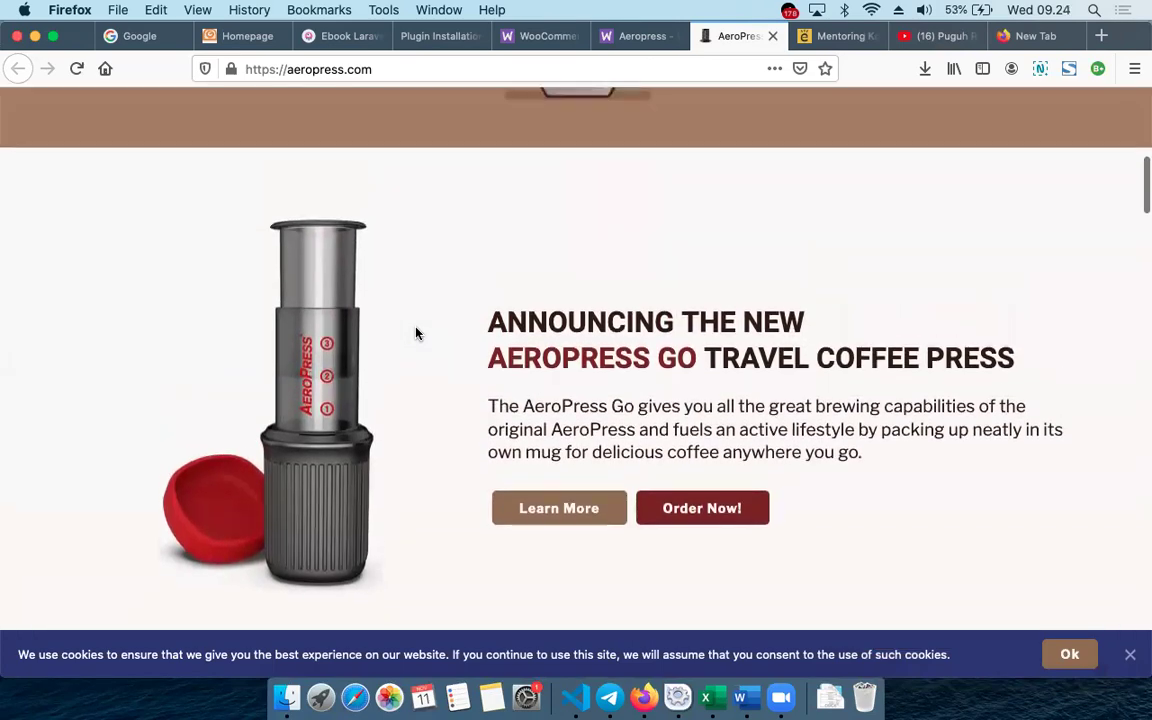
scroll(417, 333, "down", 10)
scroll(417, 333, "down", 7)
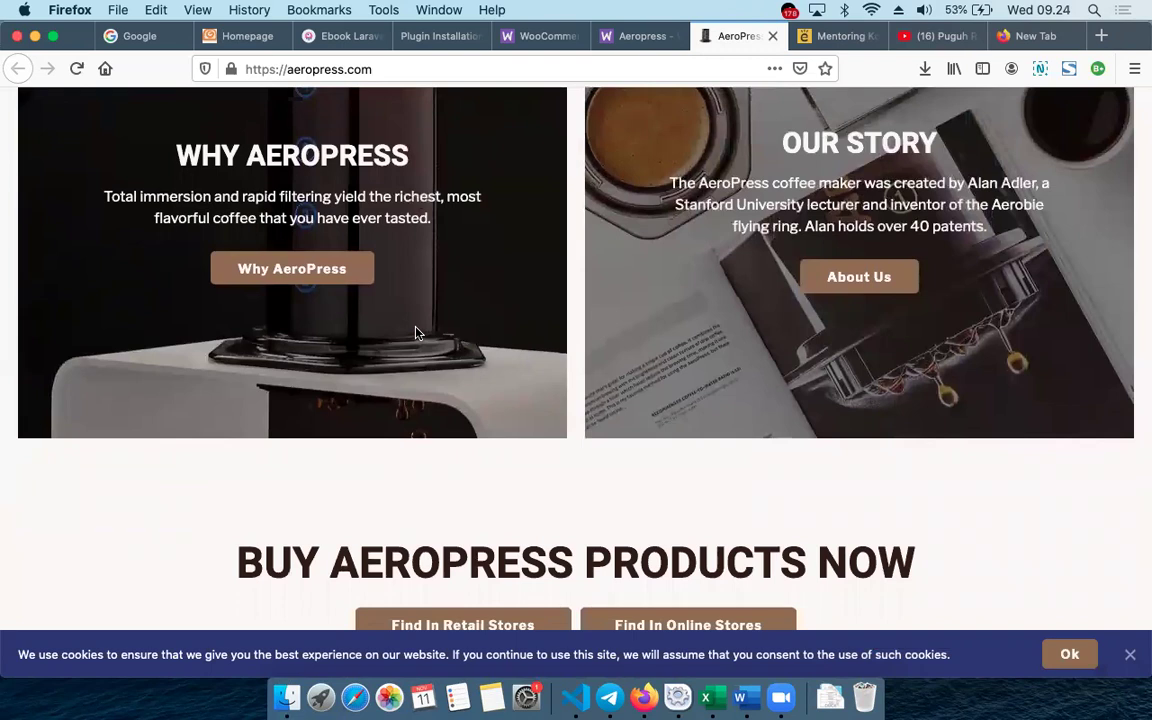
scroll(417, 333, "down", 6)
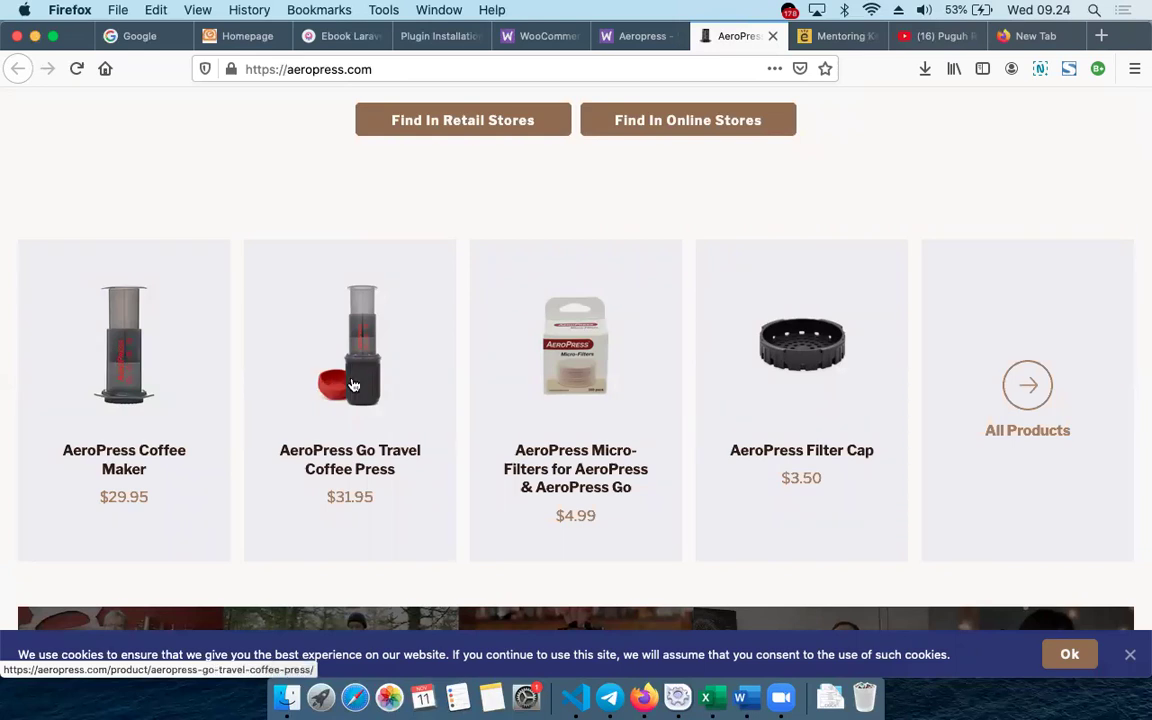
scroll(510, 363, "down", 1)
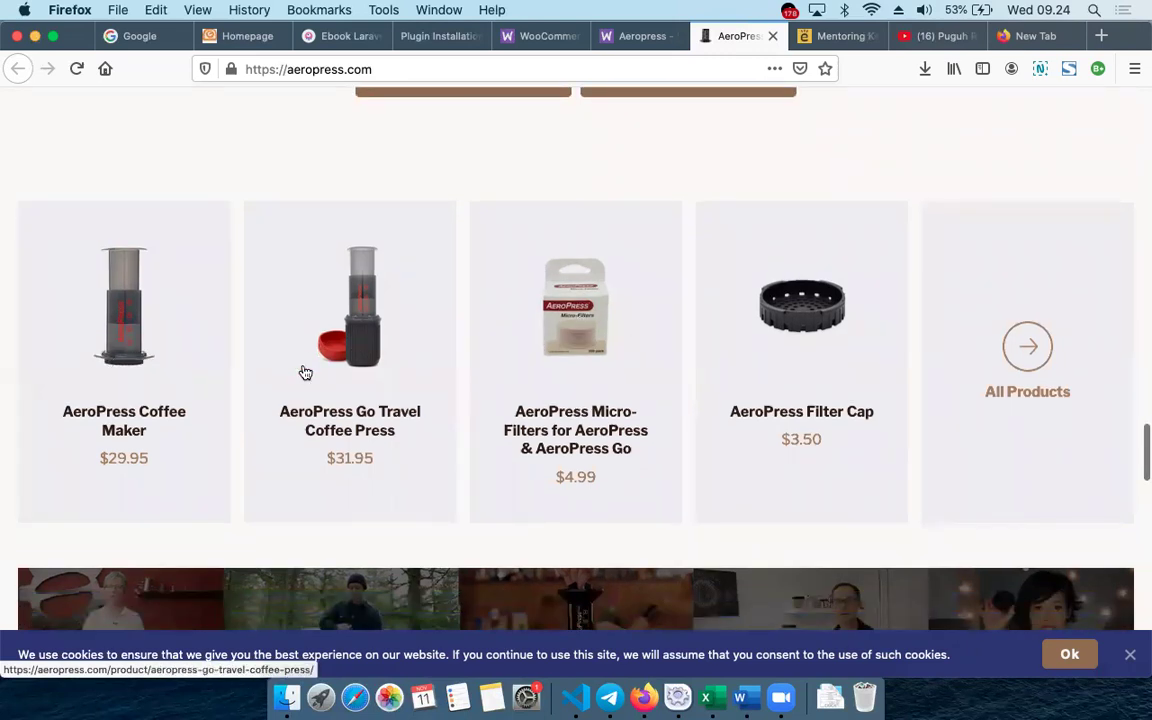
scroll(305, 373, "down", 5)
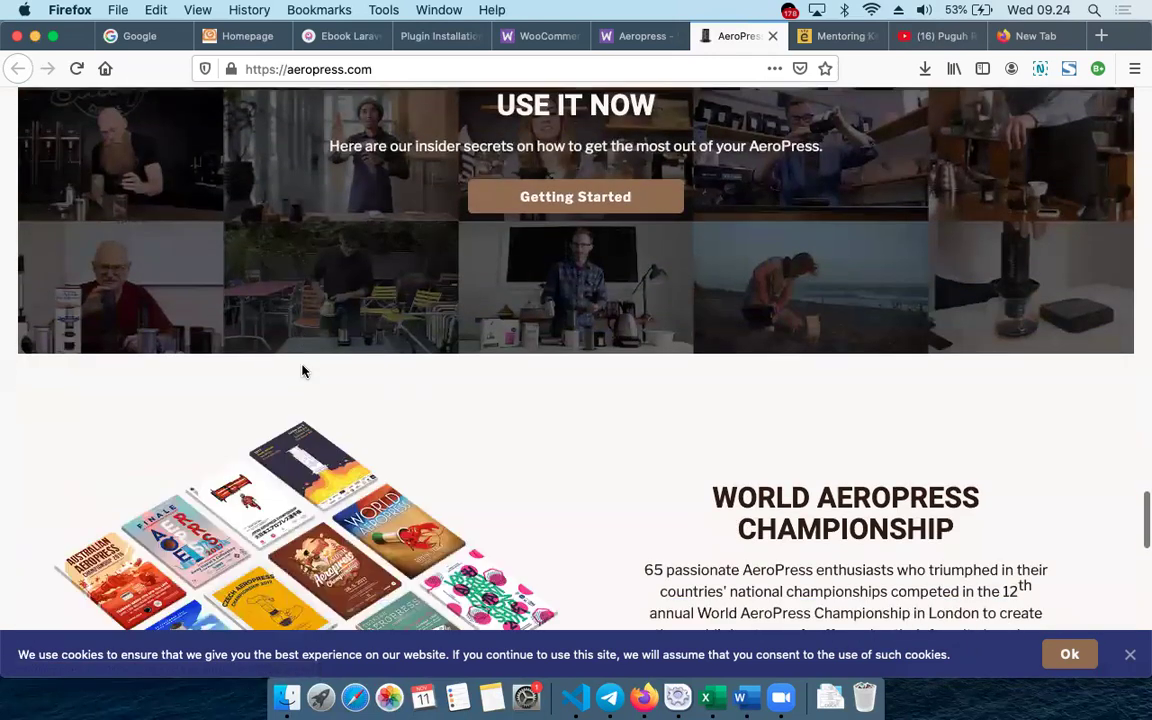
scroll(303, 372, "down", 9)
scroll(303, 372, "up", 14)
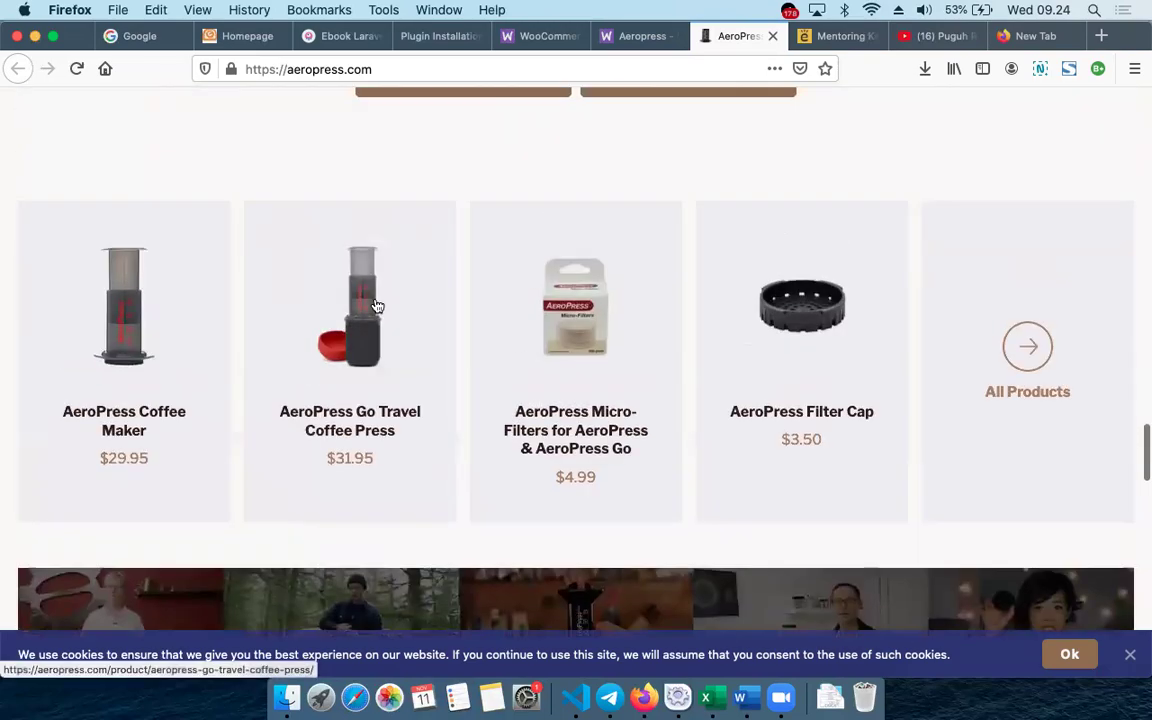
Add the AeroPress Go Travel Coffee Press ($31.95) to the cart.
left_click(377, 305)
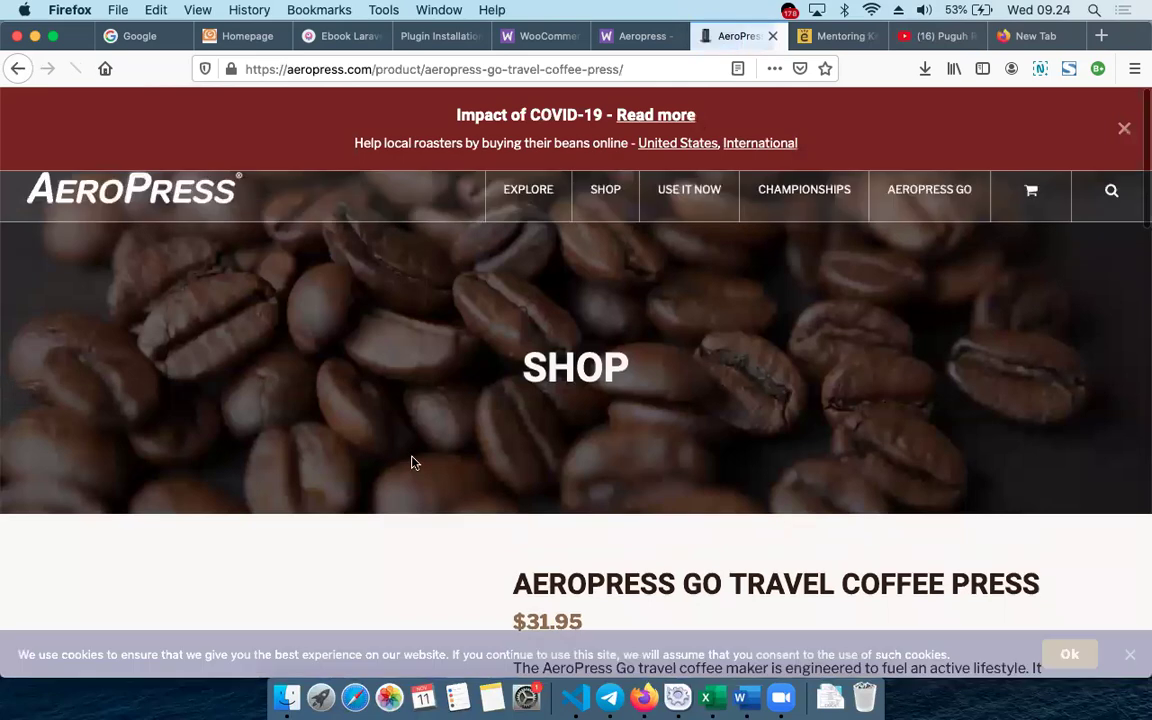
scroll(415, 462, "down", 7)
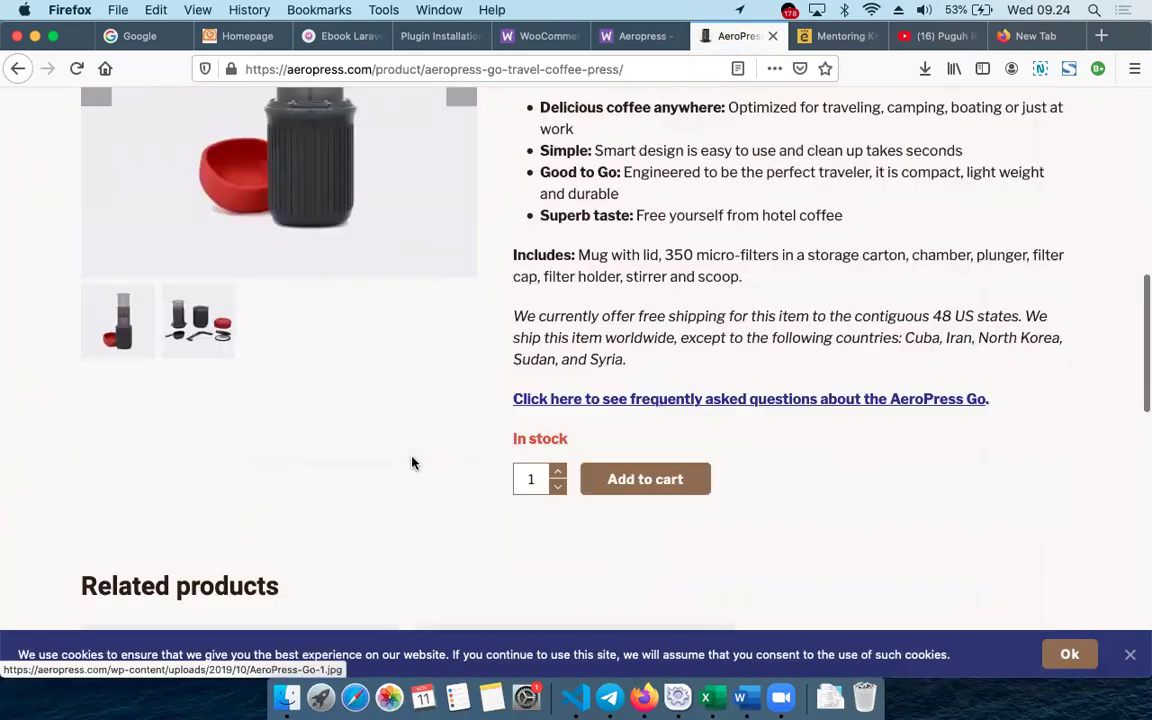
scroll(415, 462, "down", 2)
scroll(248, 302, "down", 5)
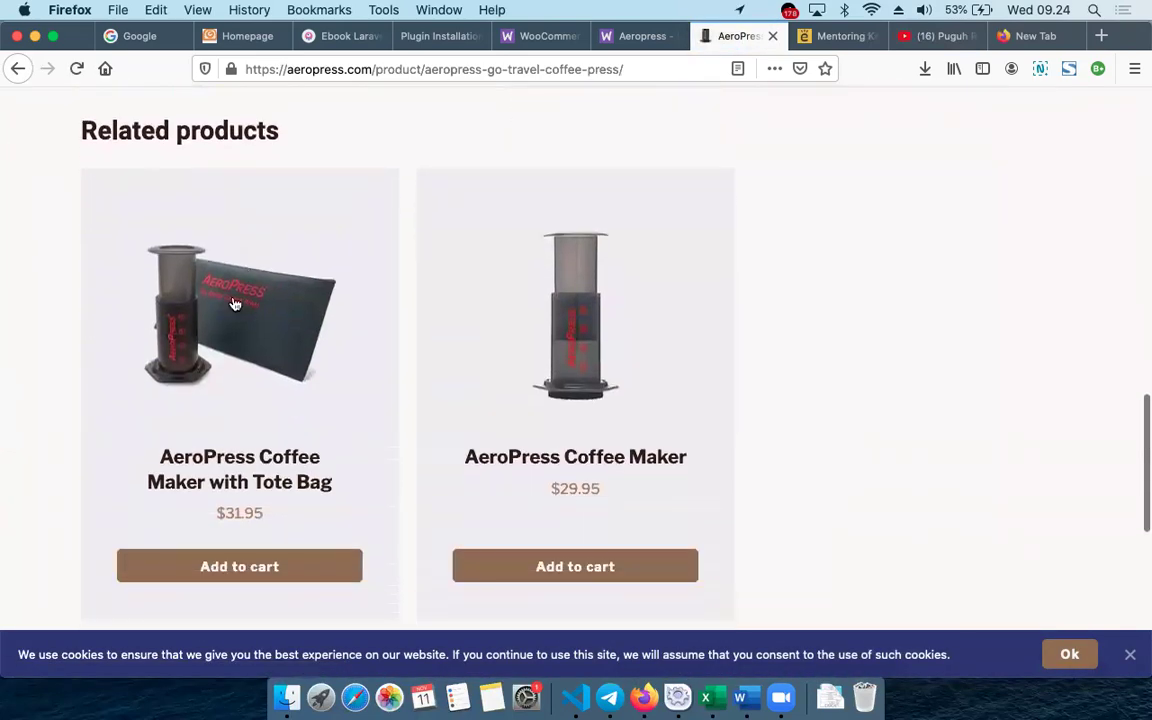
scroll(503, 410, "up", 10)
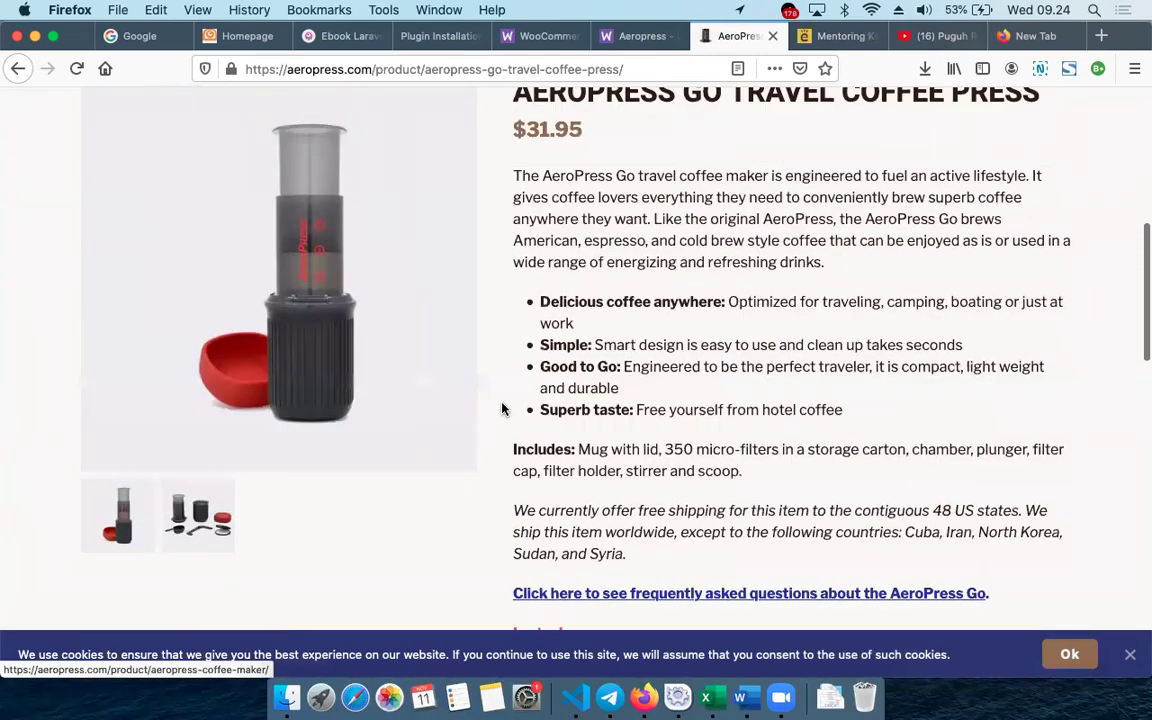
scroll(504, 406, "down", 5)
left_click(665, 375)
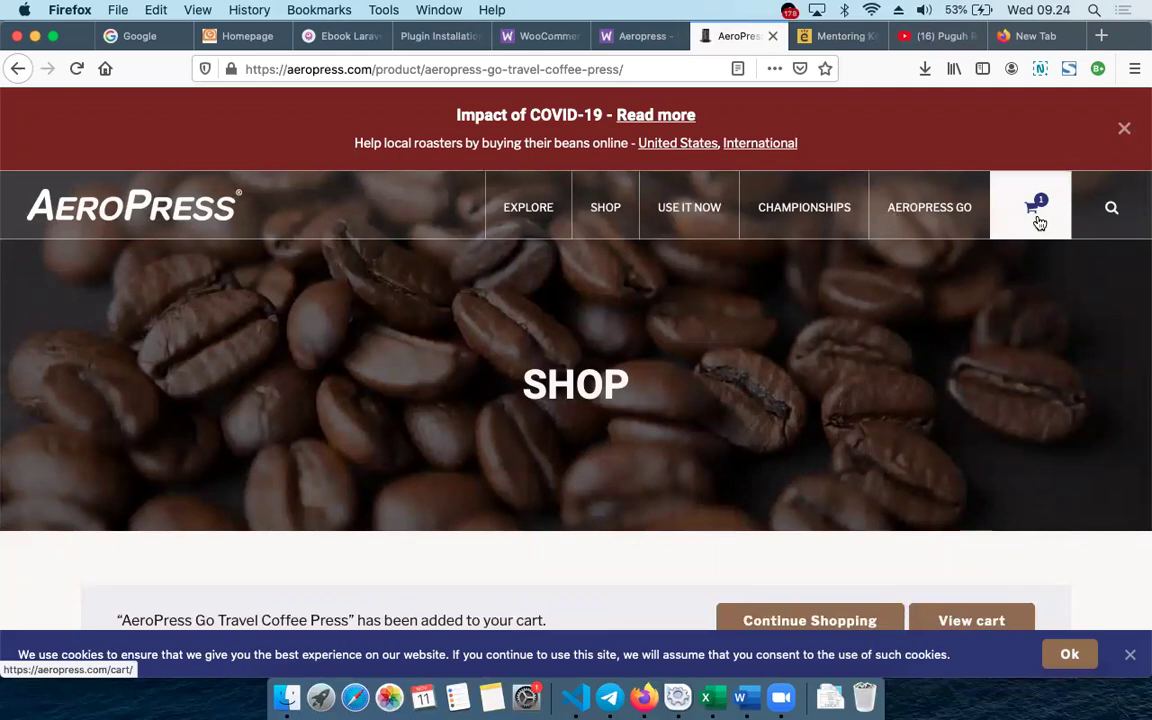
Check the WooCommerce install progress, then return to the AeroPress Go page and scroll to the top.
scroll(848, 398, "down", 5)
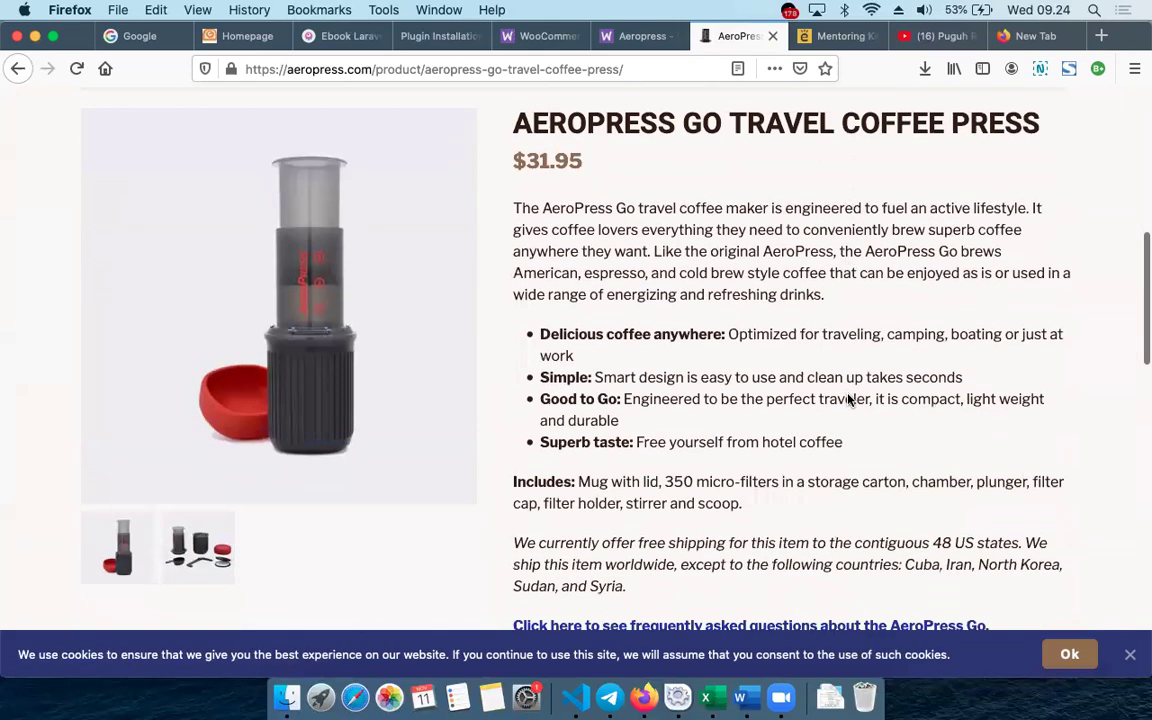
scroll(848, 398, "down", 10)
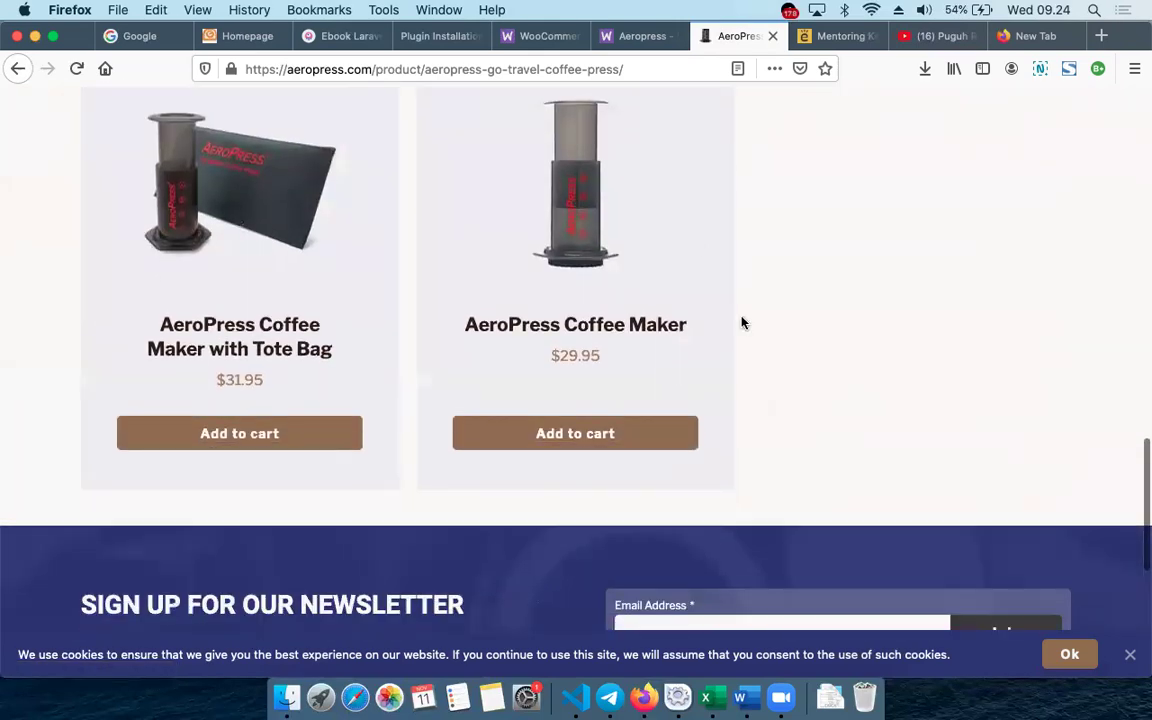
left_click(458, 37)
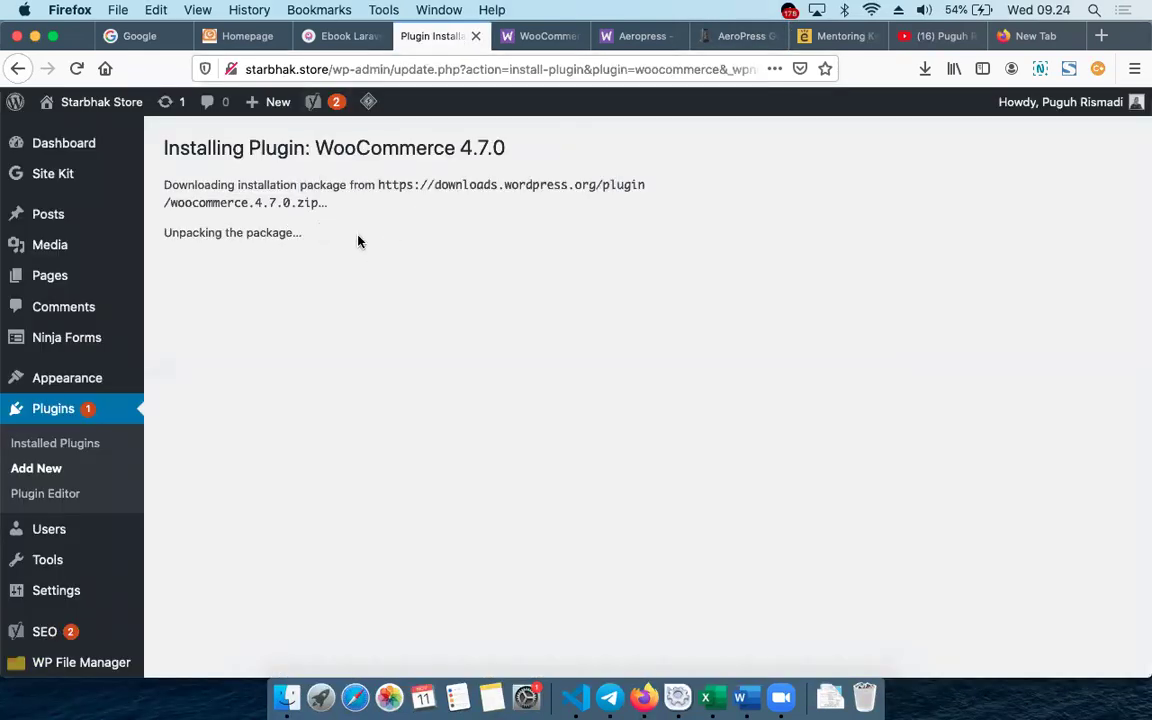
left_click(741, 38)
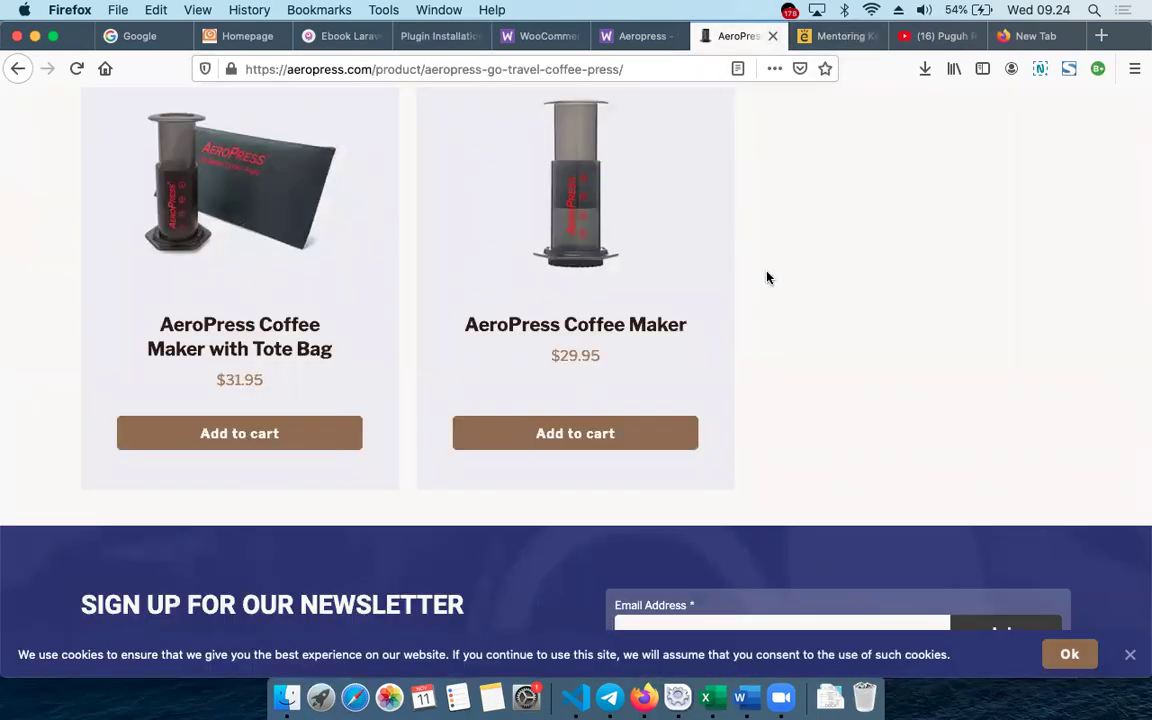
scroll(768, 277, "up", 10)
scroll(768, 277, "up", 10)
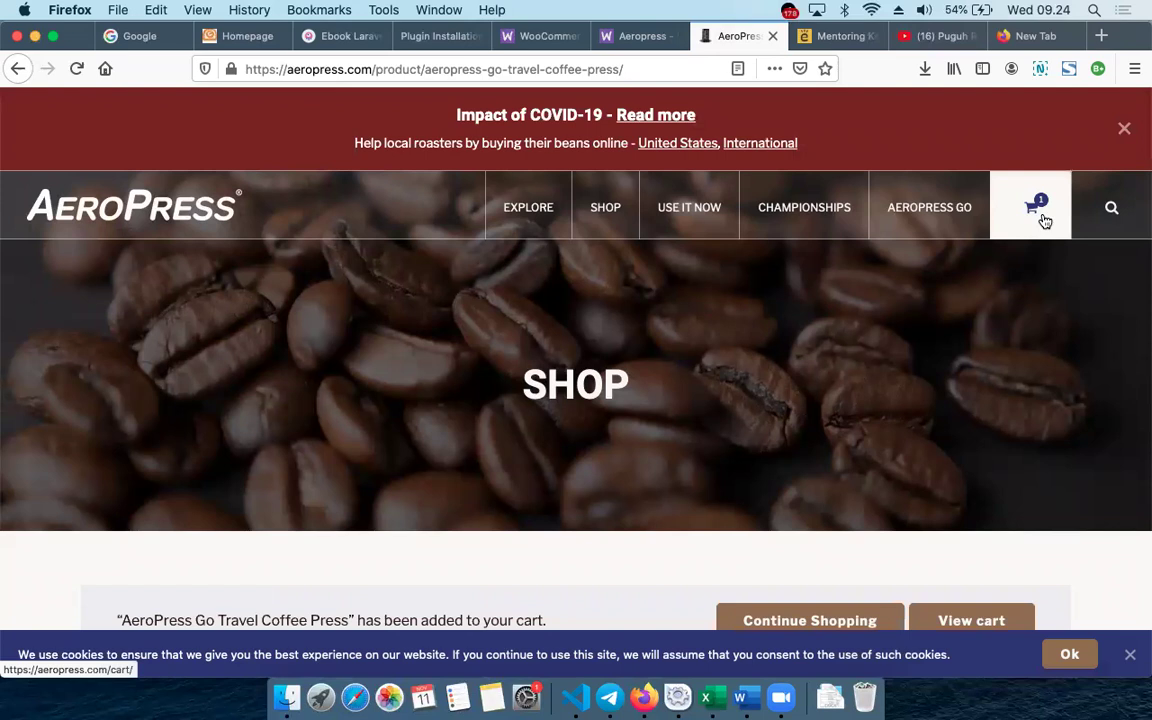
mouse_move(1044, 220)
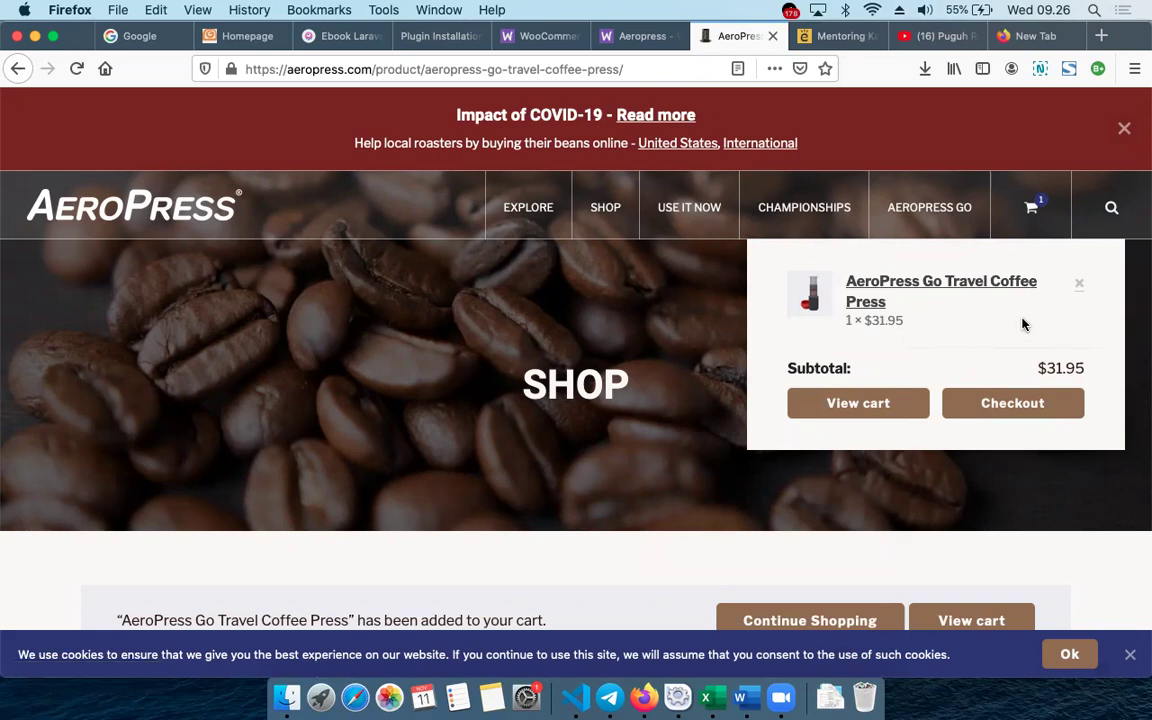
scroll(586, 361, "down", 10)
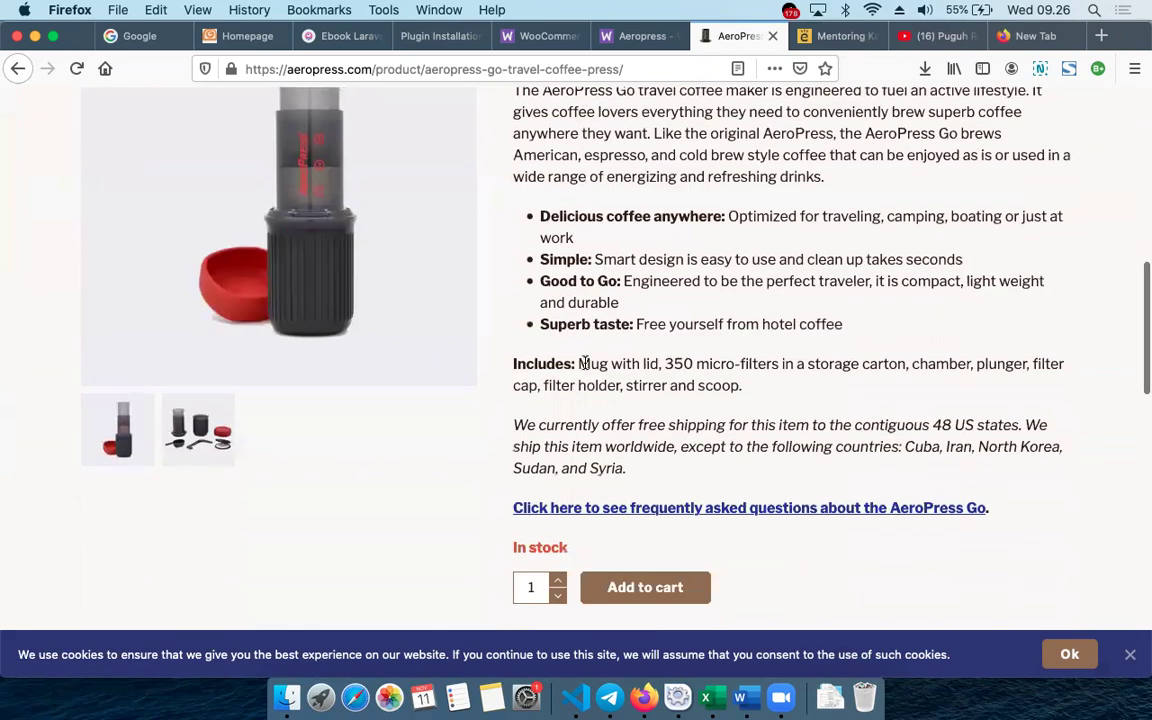
scroll(586, 363, "down", 2)
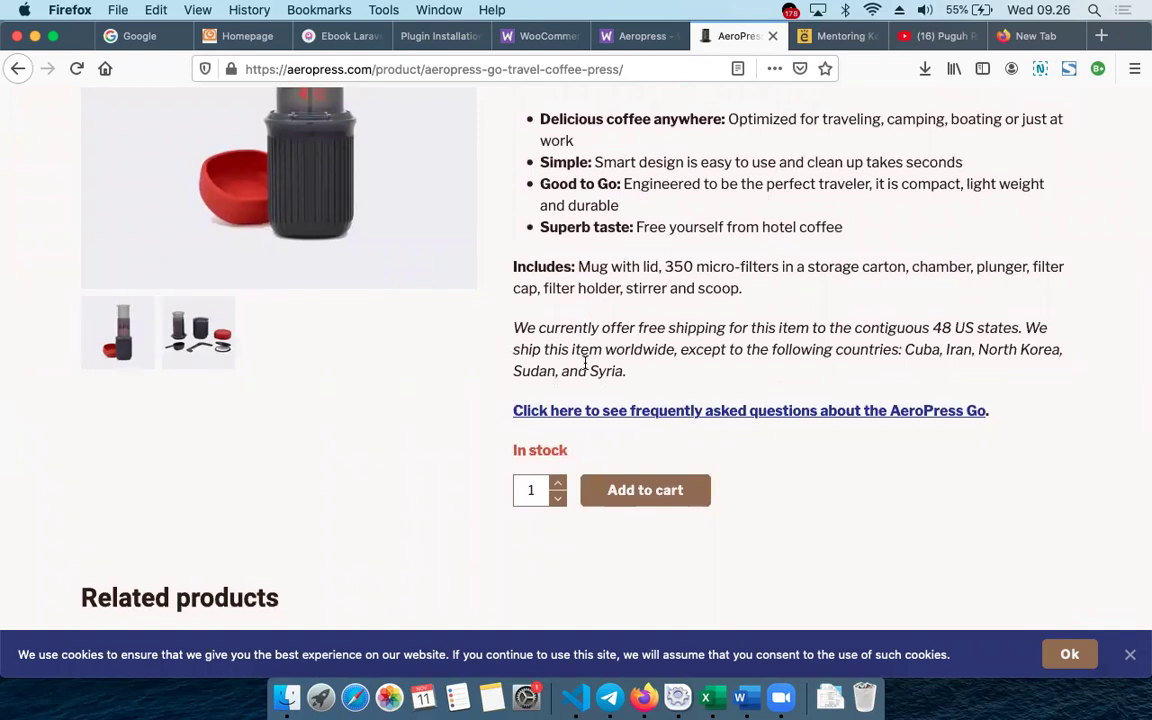
scroll(586, 363, "down", 10)
scroll(583, 366, "up", 8)
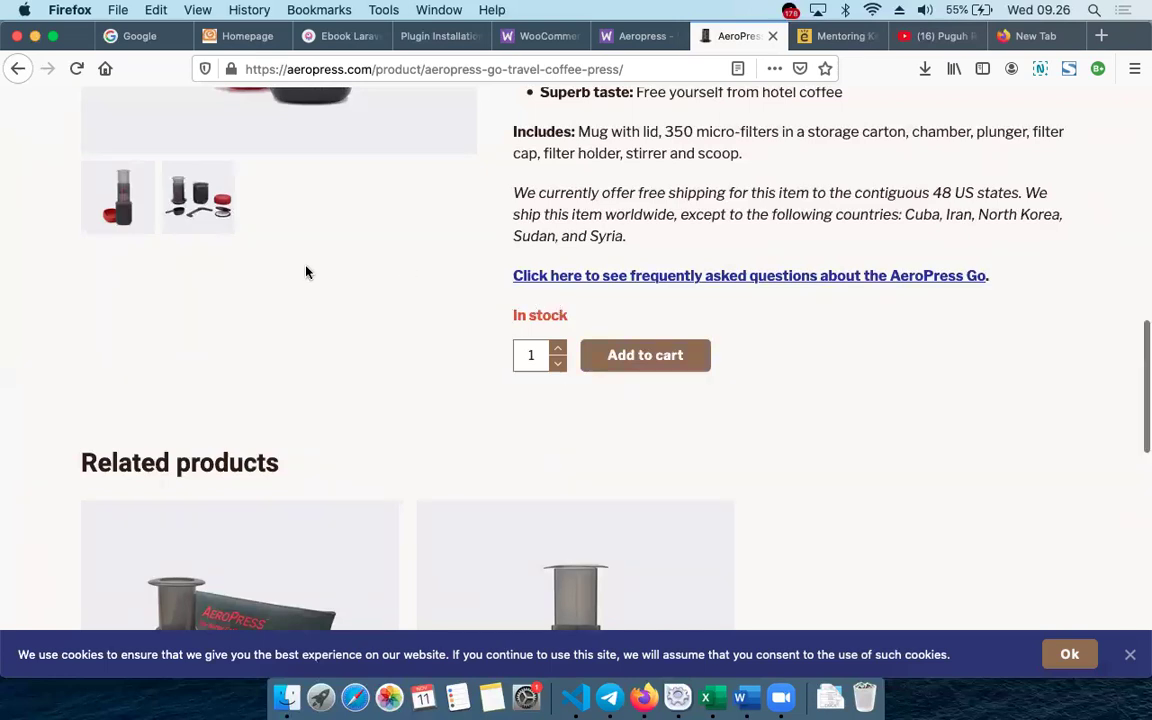
scroll(304, 262, "up", 2)
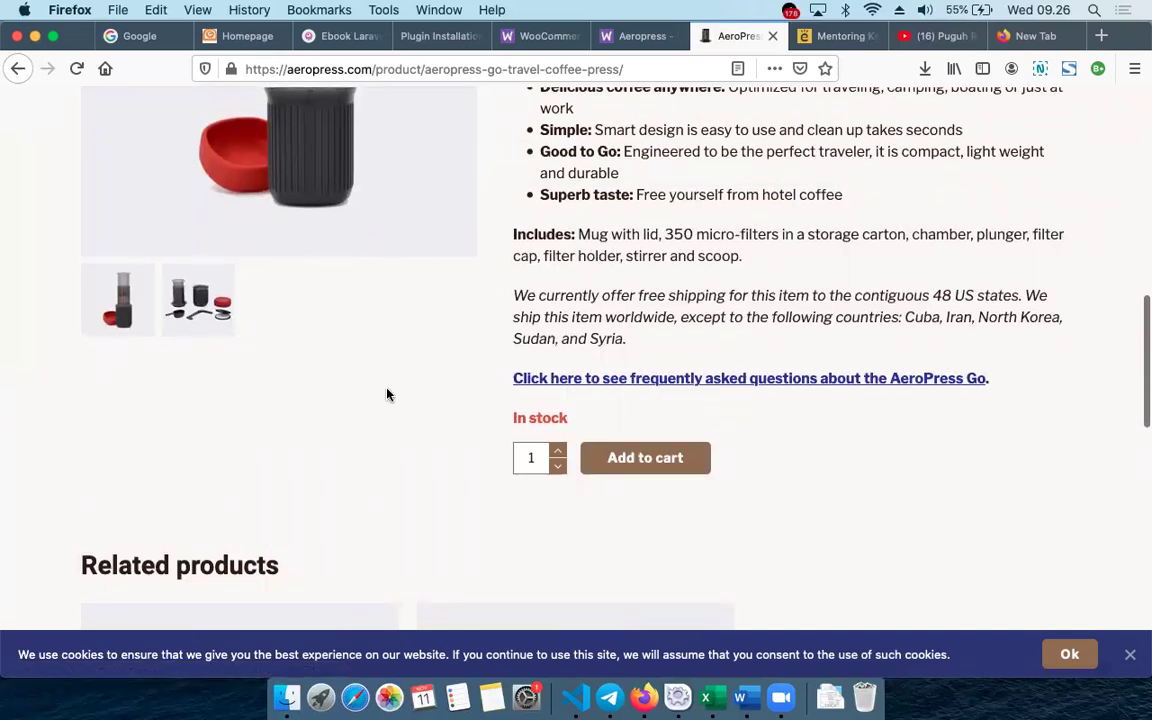
scroll(388, 394, "up", 2)
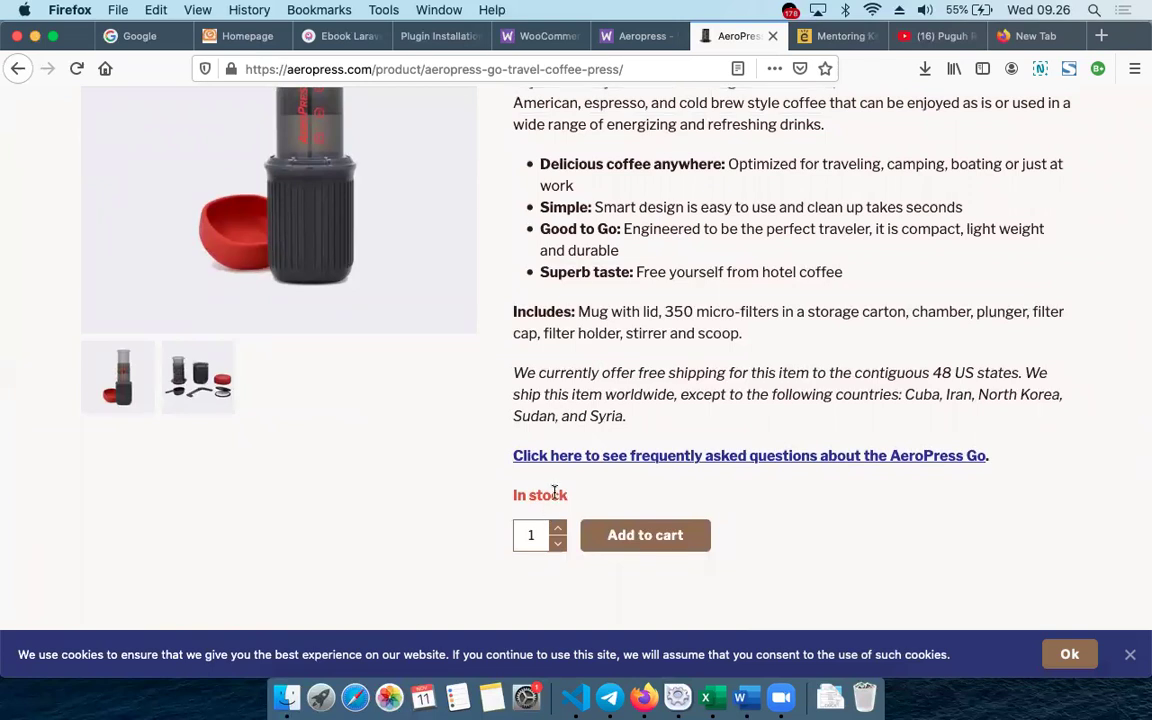
scroll(540, 480, "up", 4)
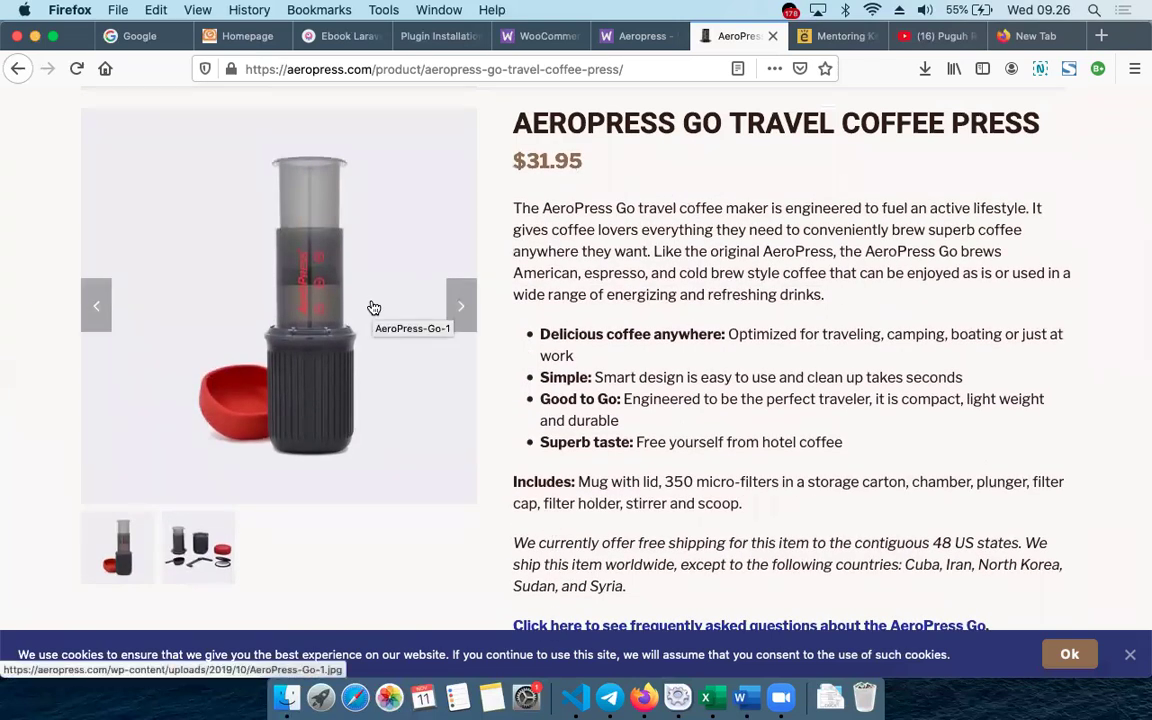
scroll(373, 307, "up", 3)
left_click(258, 298)
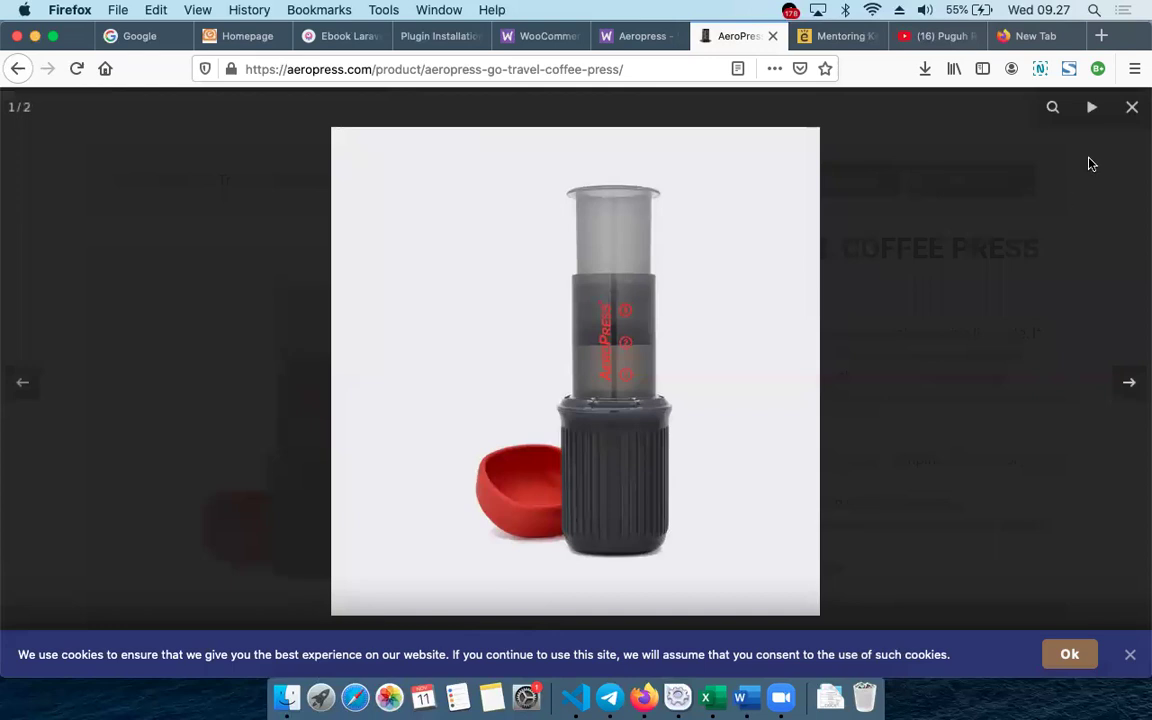
left_click(1132, 108)
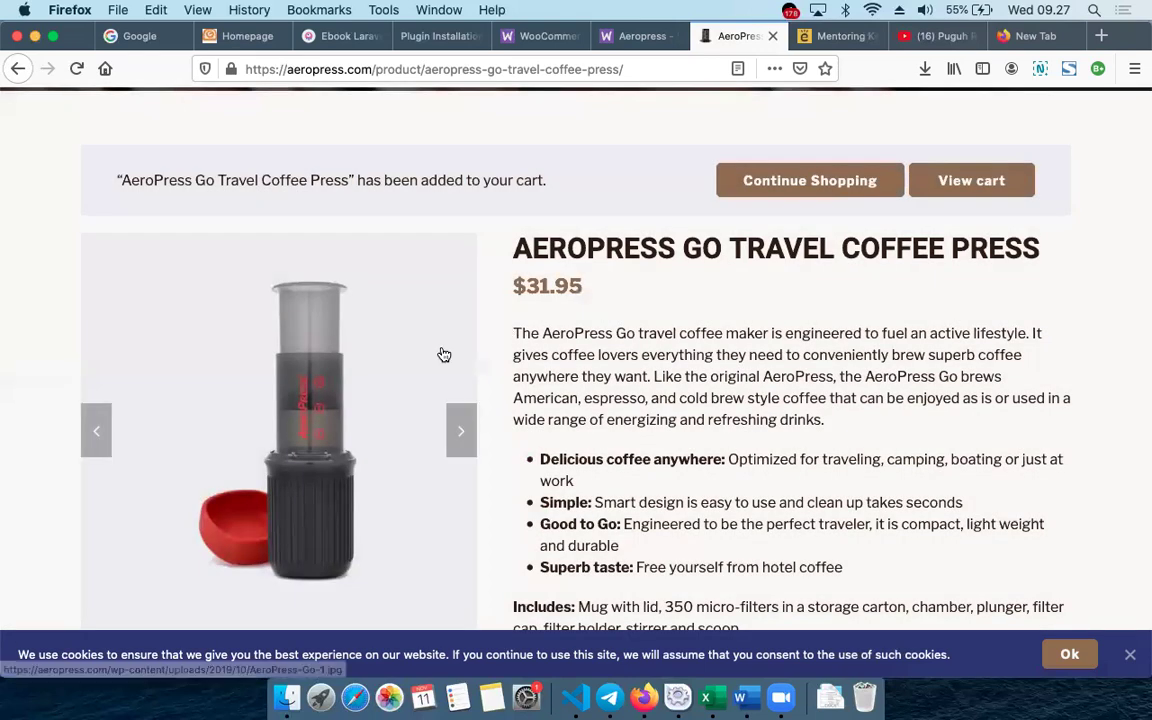
scroll(683, 120, "up", 5)
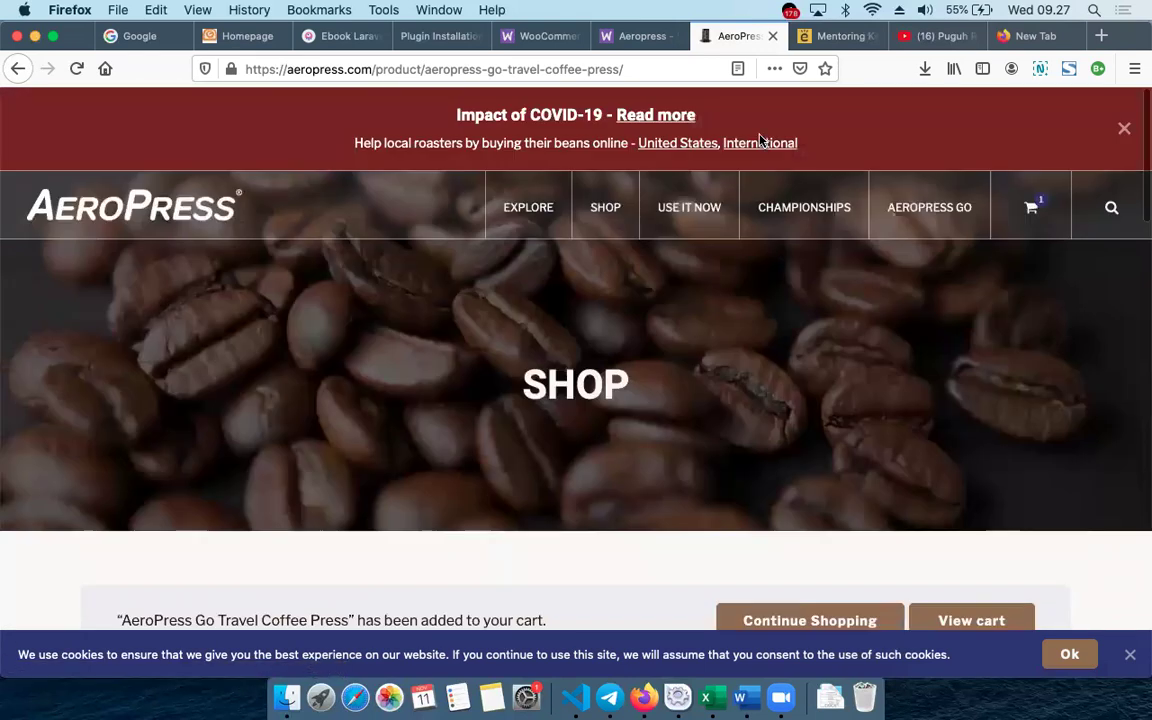
Open the starbhak.store admin Dashboard in a new tab, then return to the brand showcase.
left_click(432, 40)
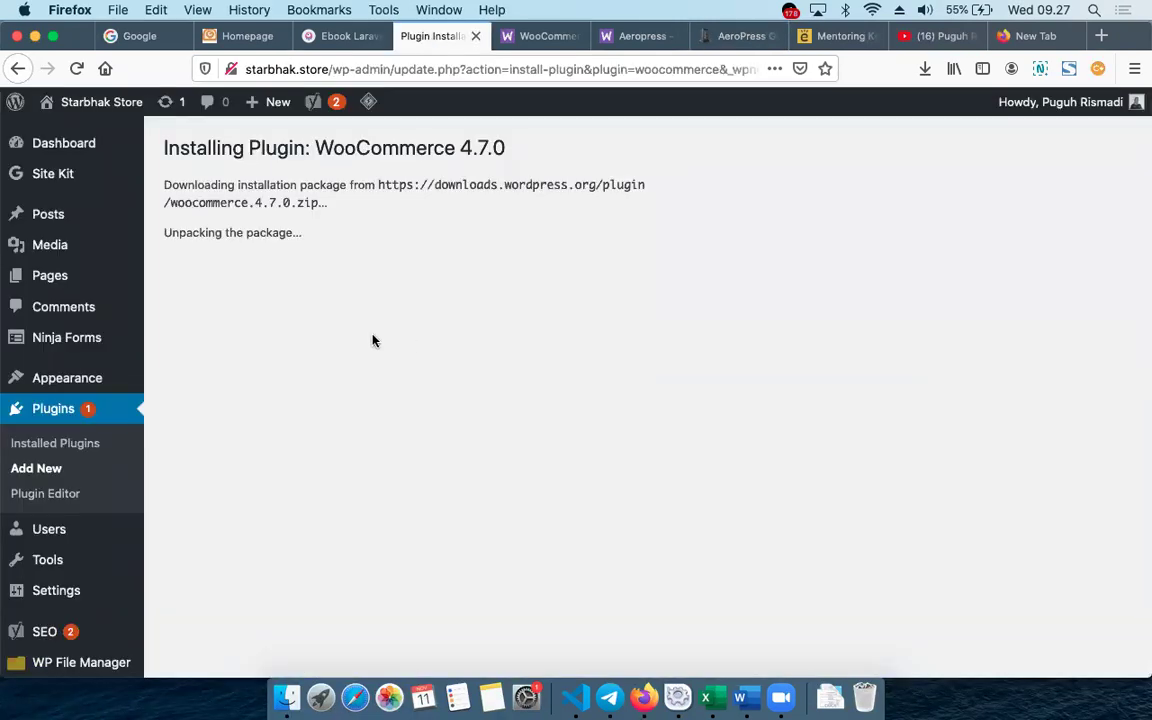
right_click(67, 131)
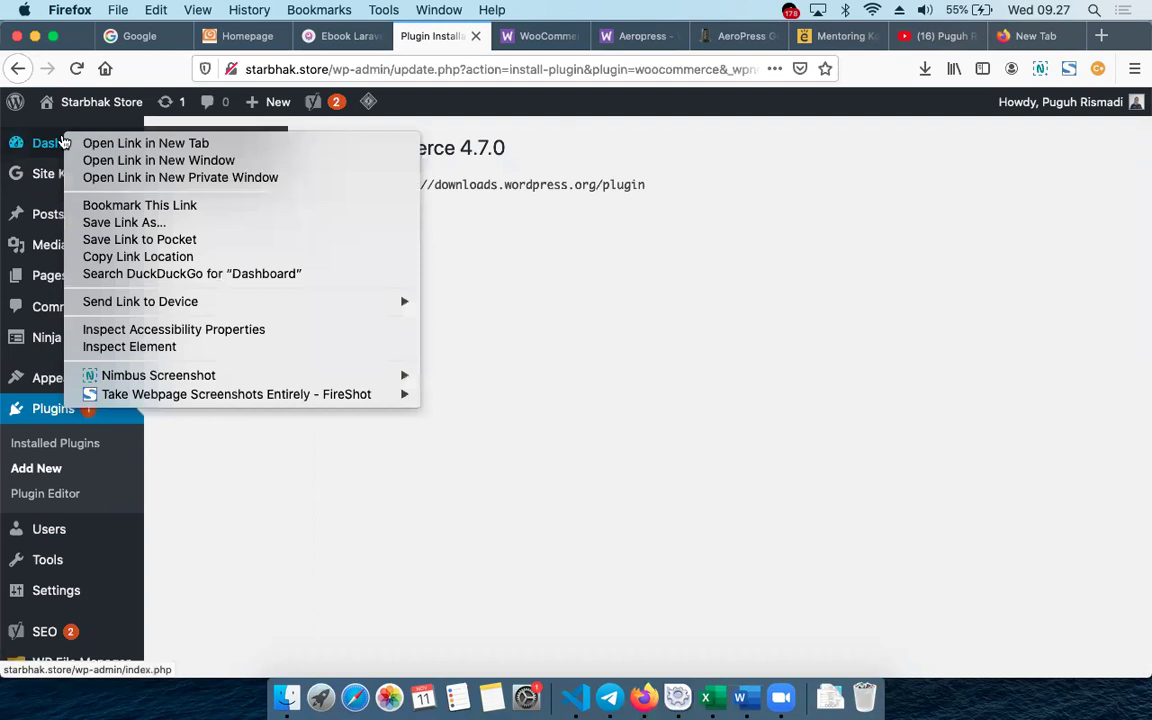
left_click(145, 143)
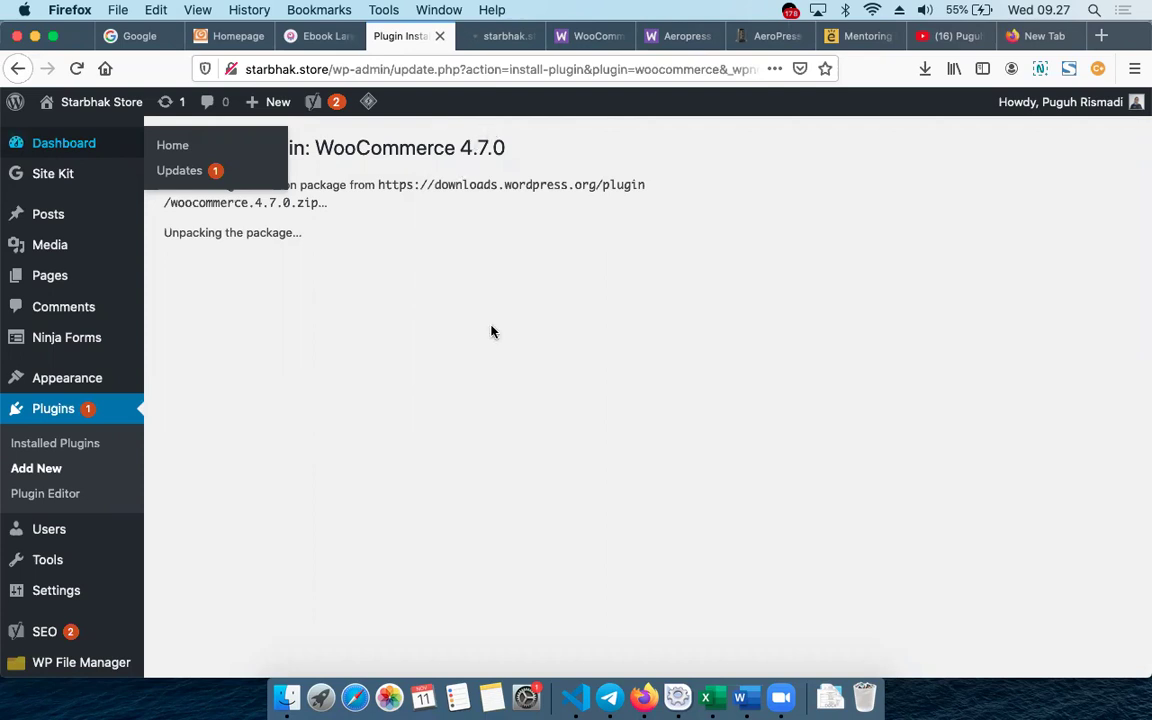
left_click(496, 38)
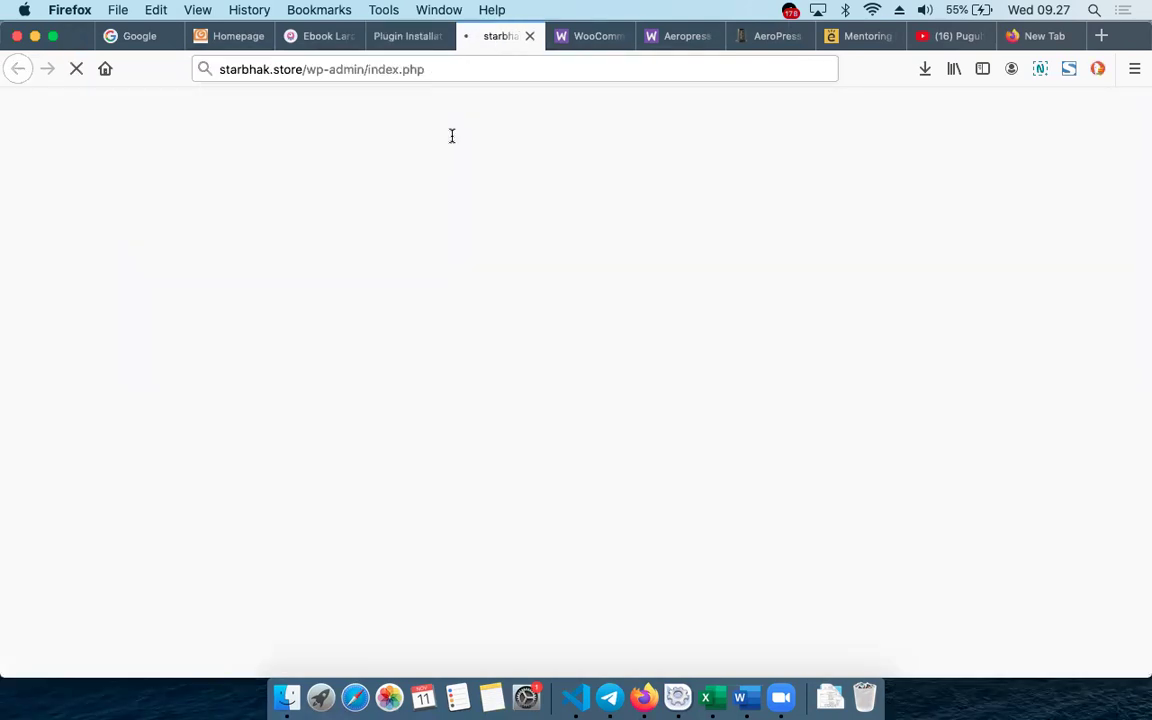
left_click(594, 36)
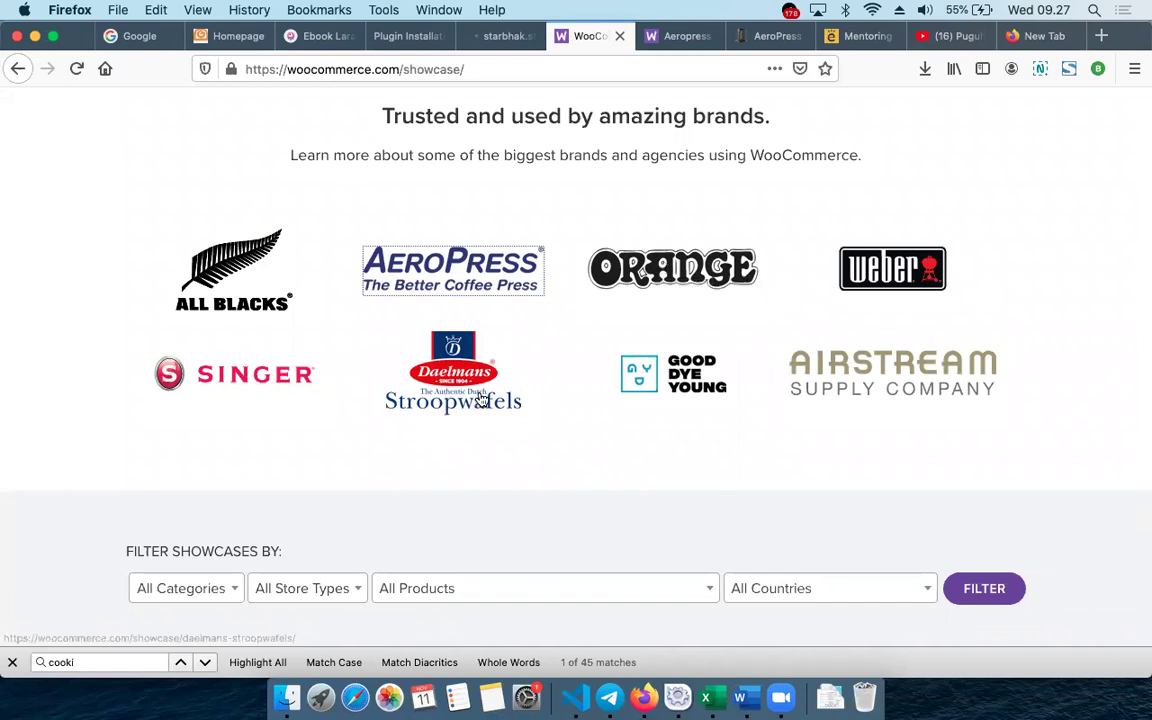
Open the Good Dye Young showcase in a new tab and scroll through it.
right_click(659, 381)
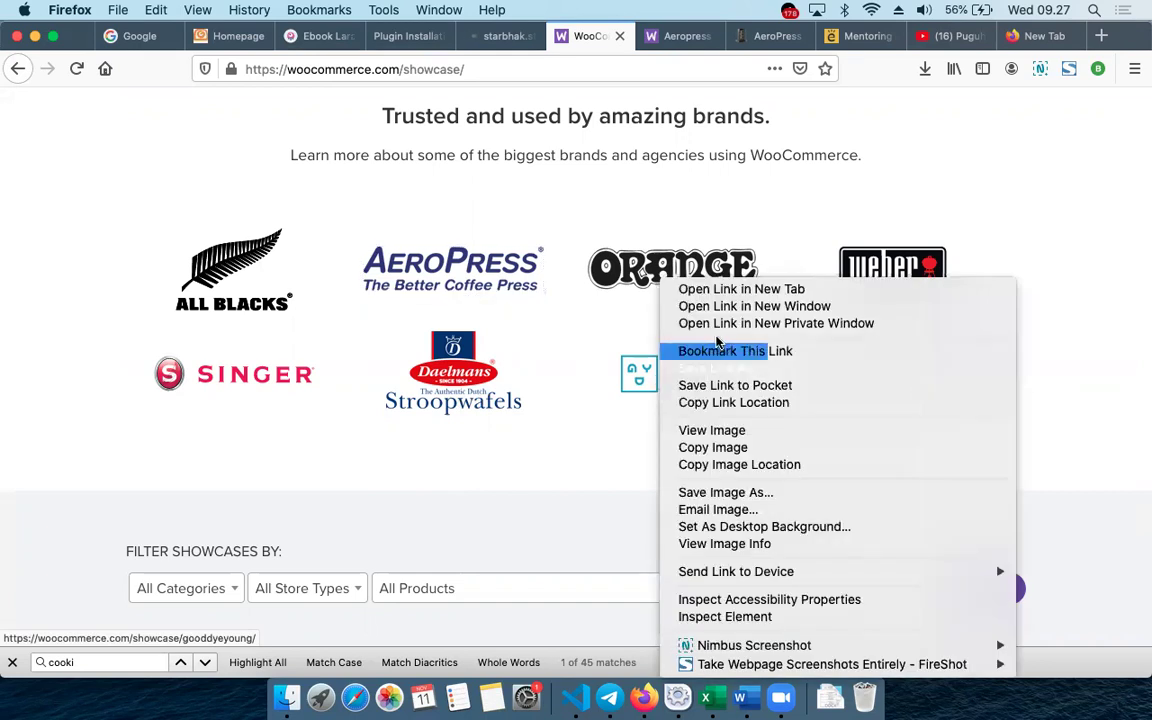
left_click(741, 289)
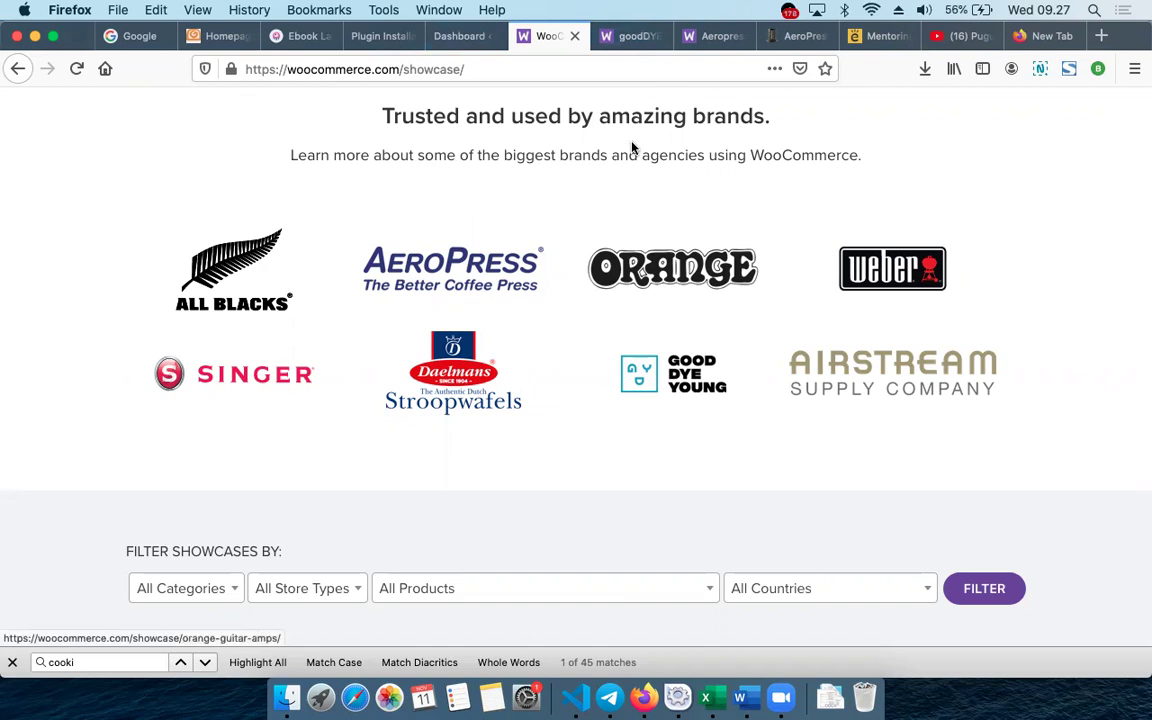
left_click(630, 36)
scroll(503, 453, "down", 3)
scroll(501, 453, "down", 5)
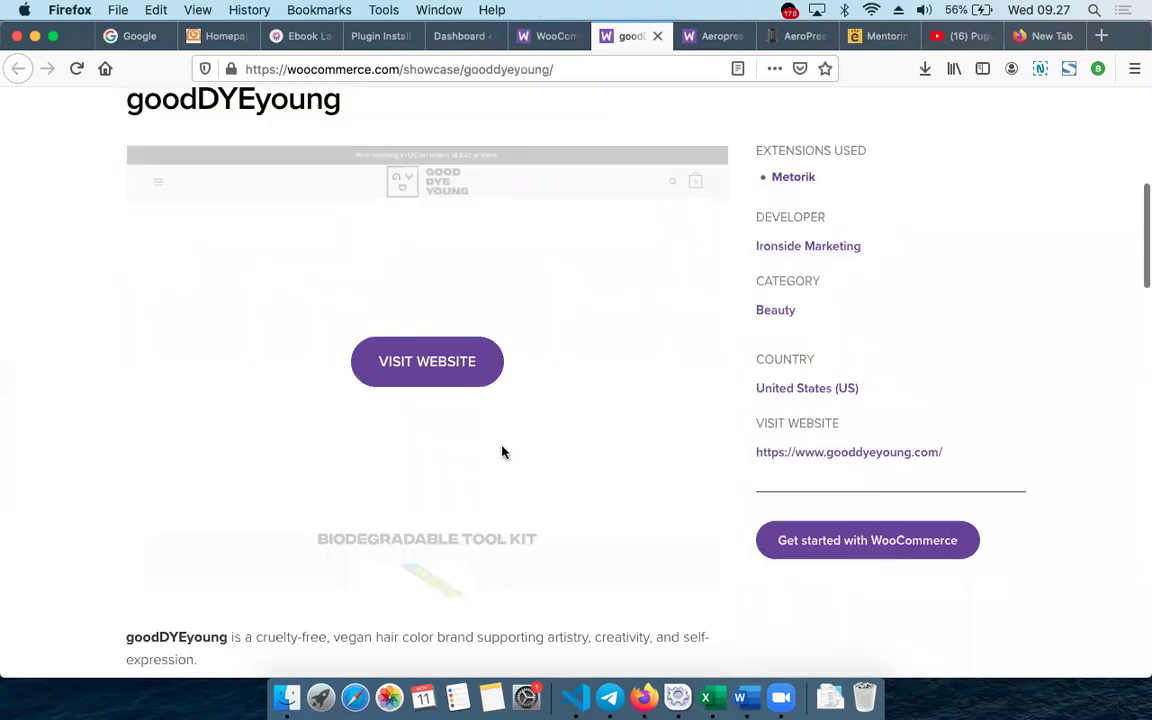
Open the gooddyeyoung.com store website, then return to the WordPress Dashboard.
left_click(442, 367)
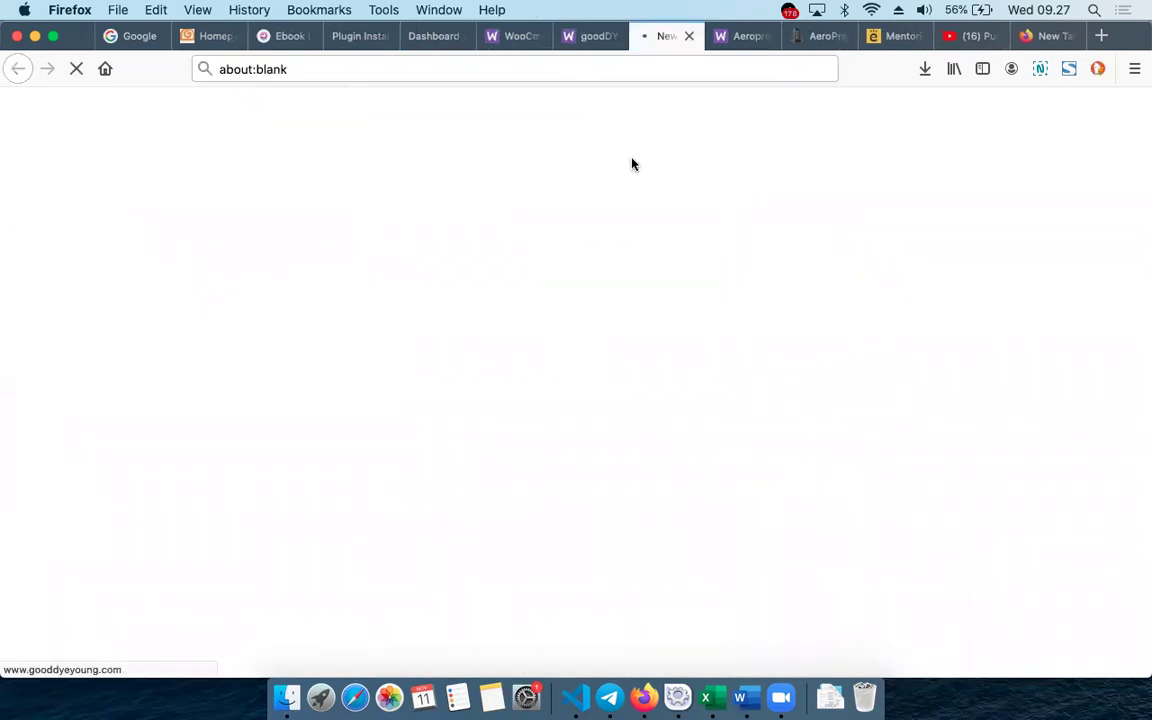
left_click(594, 38)
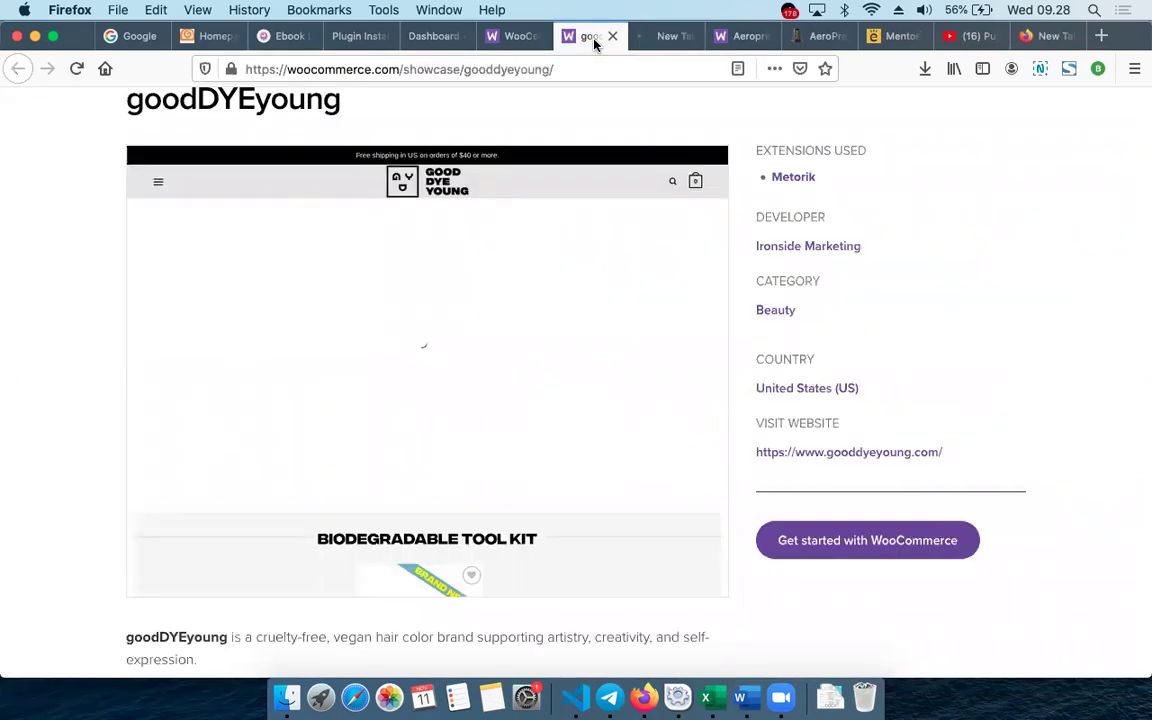
left_click(664, 40)
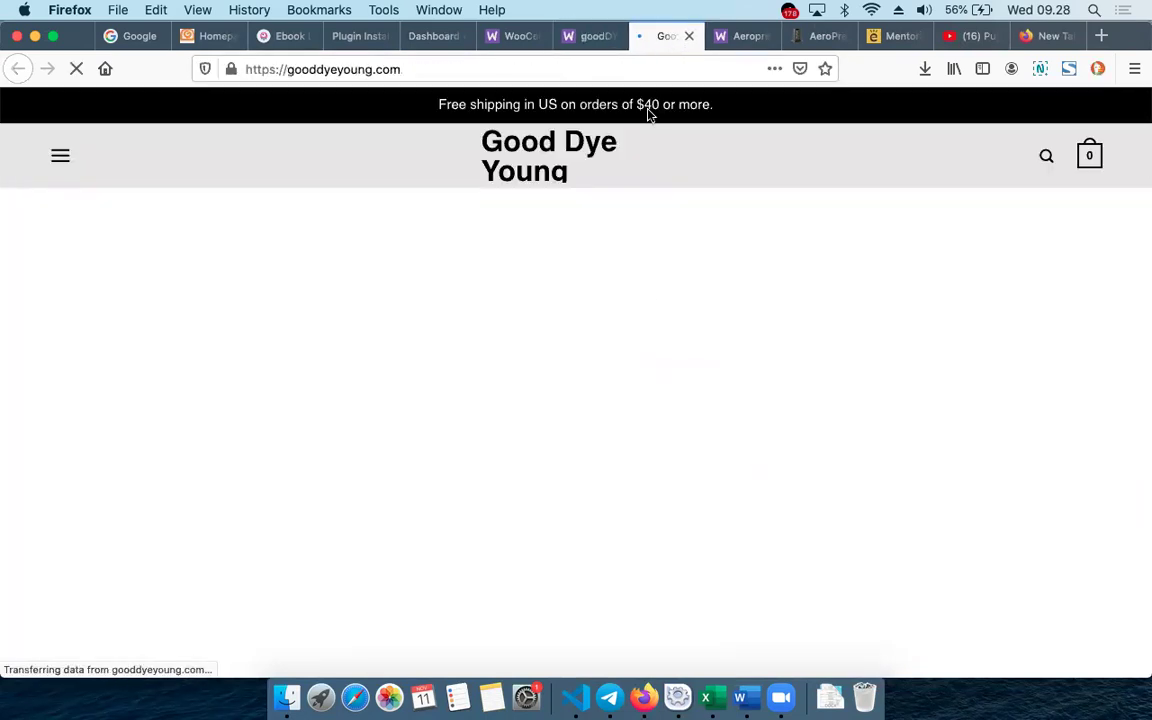
left_click(420, 36)
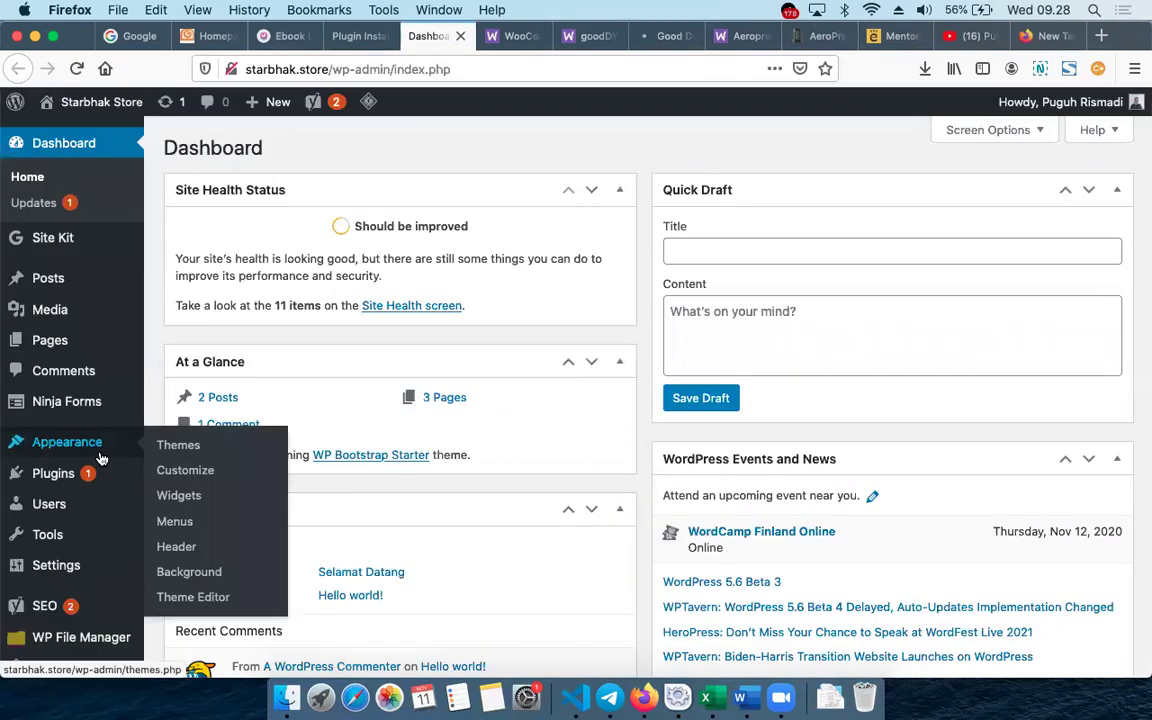
Check the WooCommerce install progress and reload the store Dashboard.
scroll(100, 457, "down", 5)
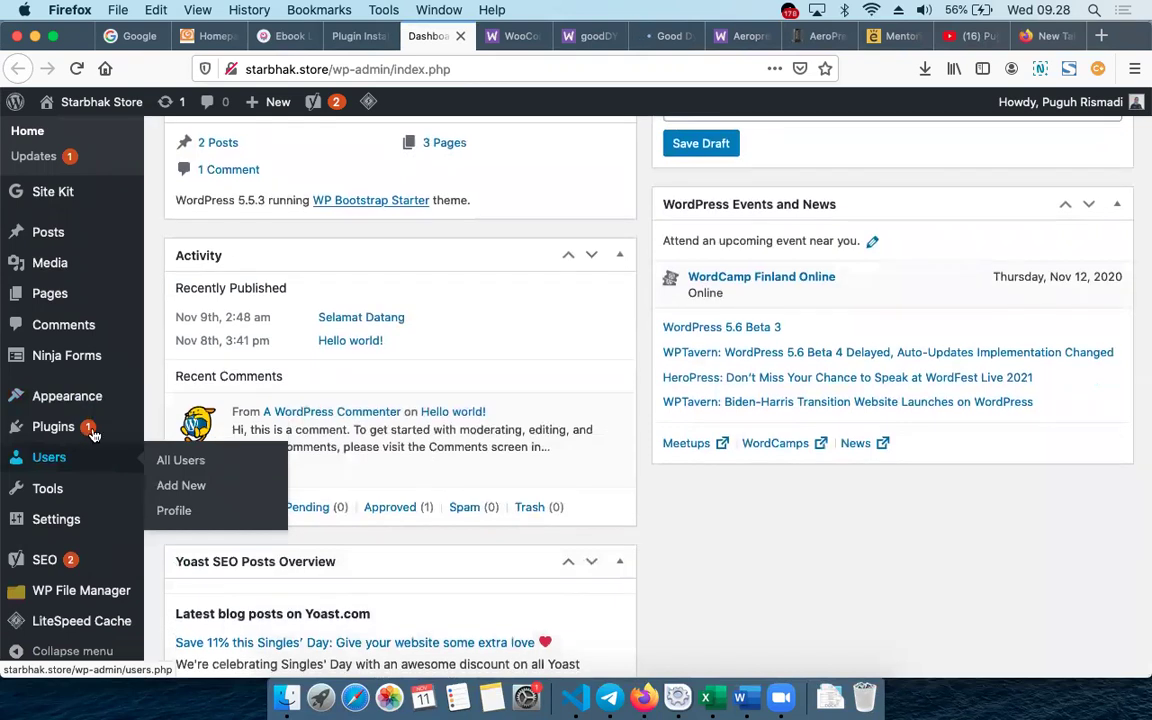
mouse_move(72, 310)
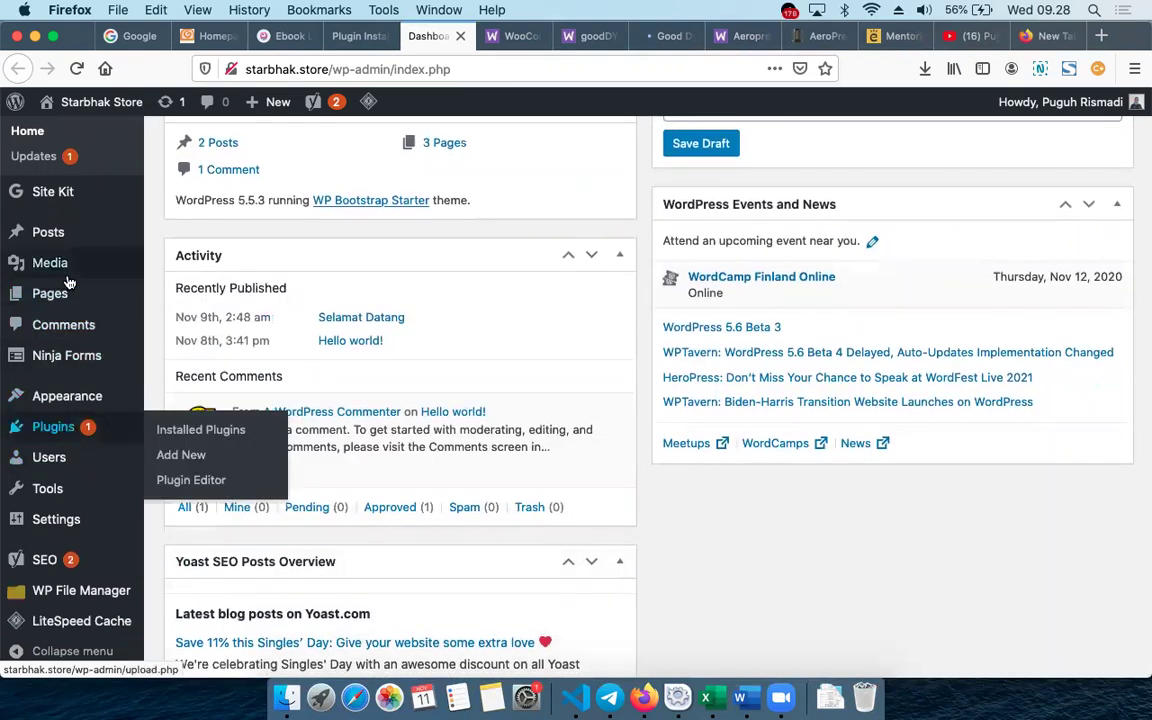
left_click(366, 40)
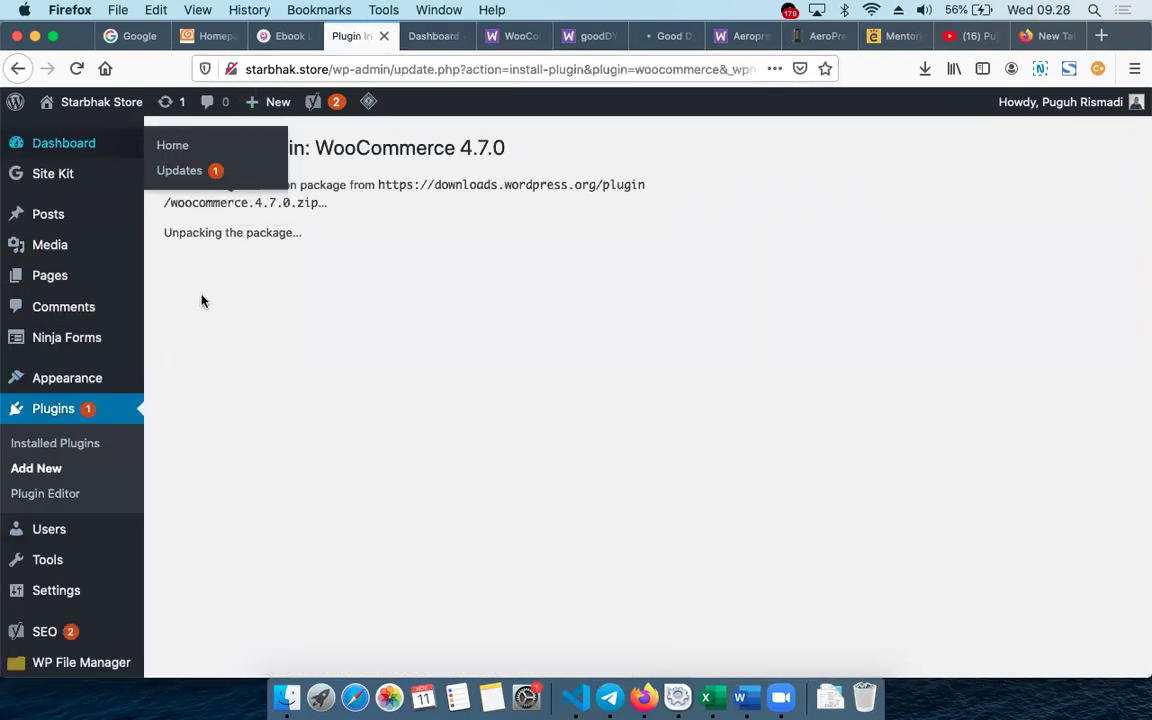
left_click(440, 38)
left_click(349, 62)
key("Return")
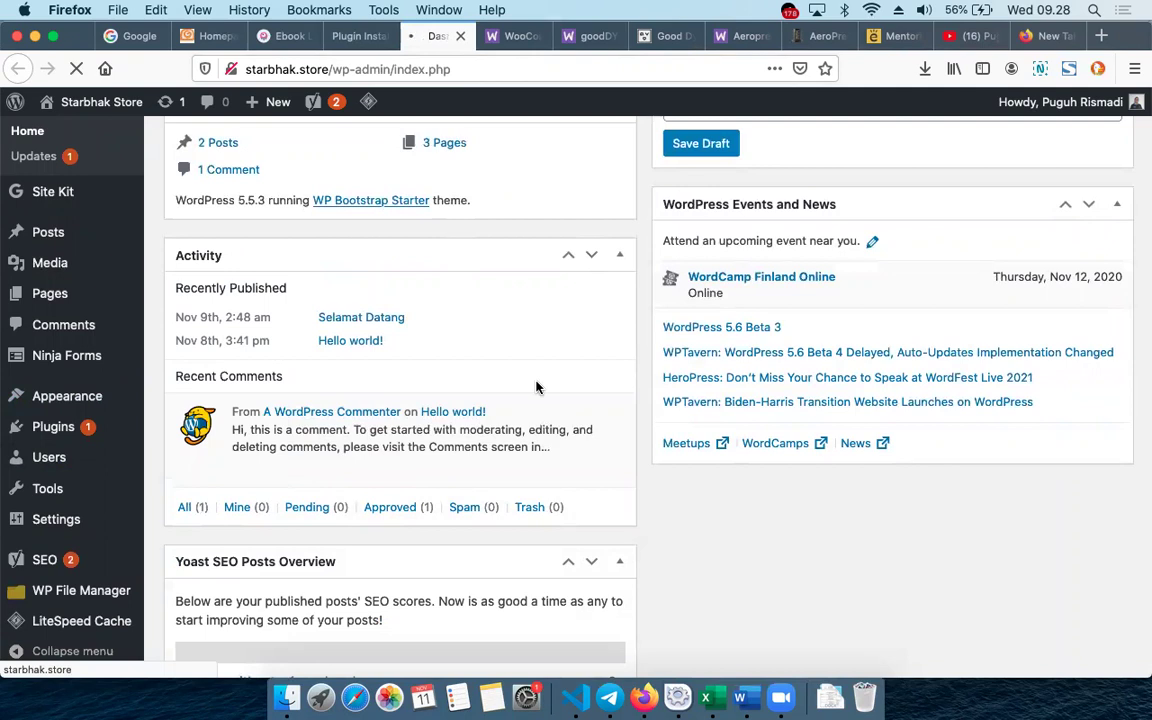
left_click(360, 36)
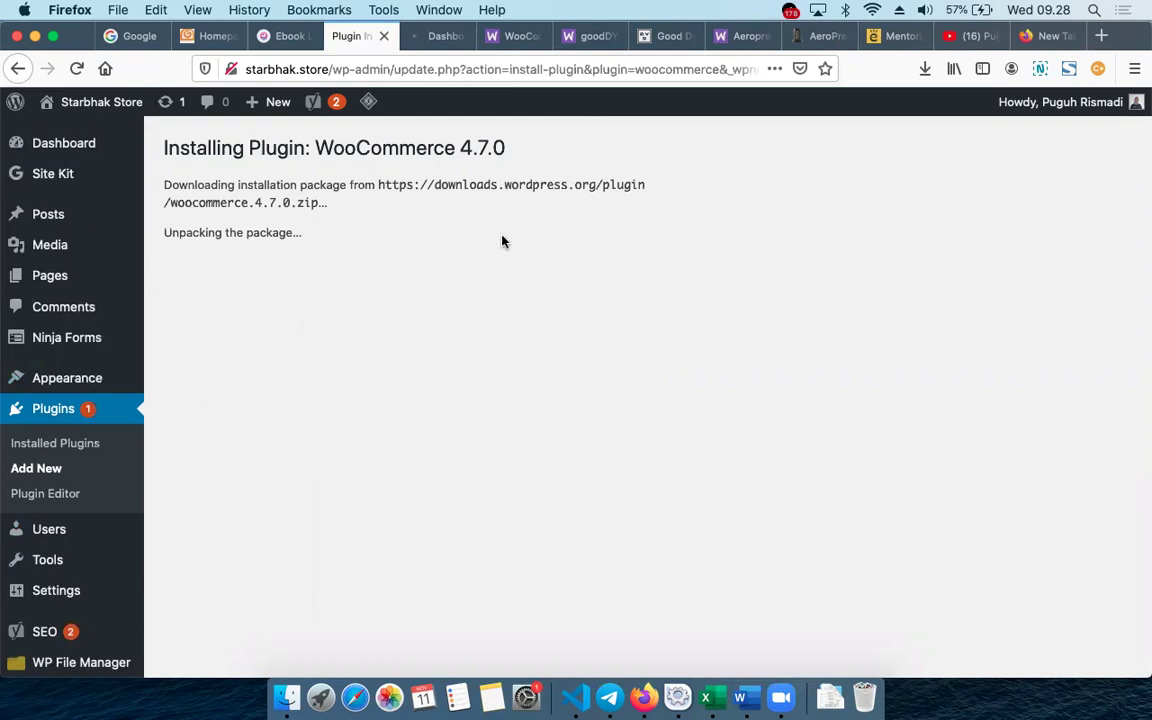
Look over the Dashboard again, then return to the install page and select its address.
left_click(428, 36)
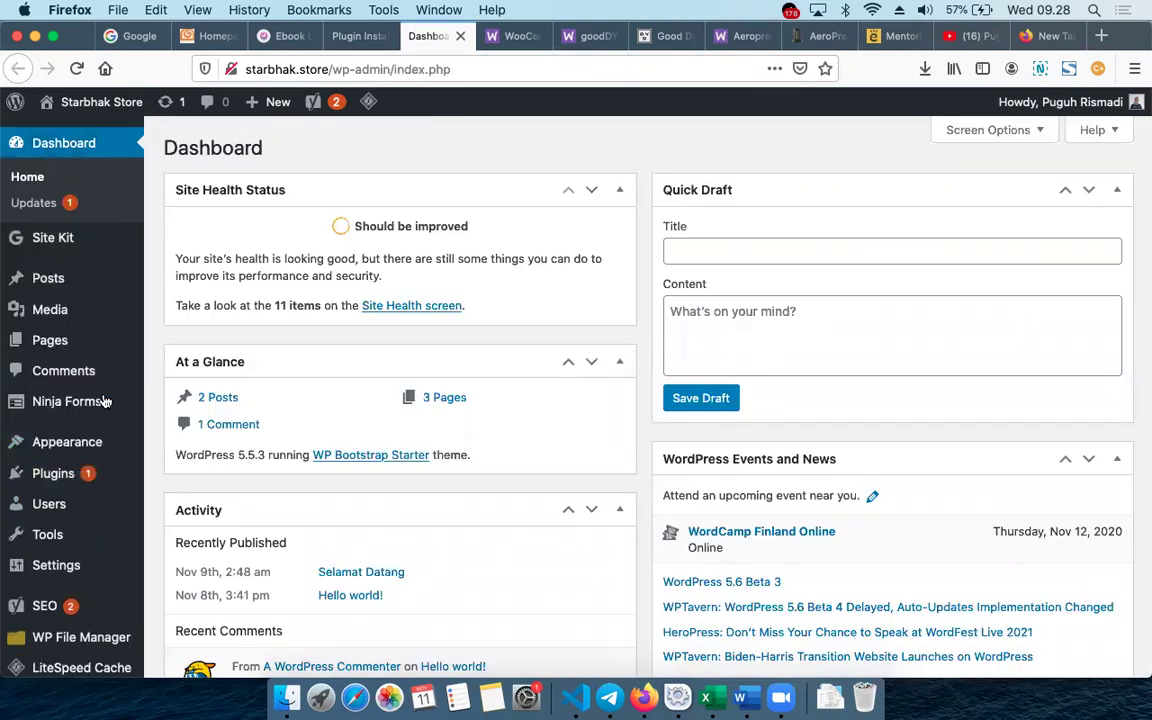
scroll(50, 480, "down", 5)
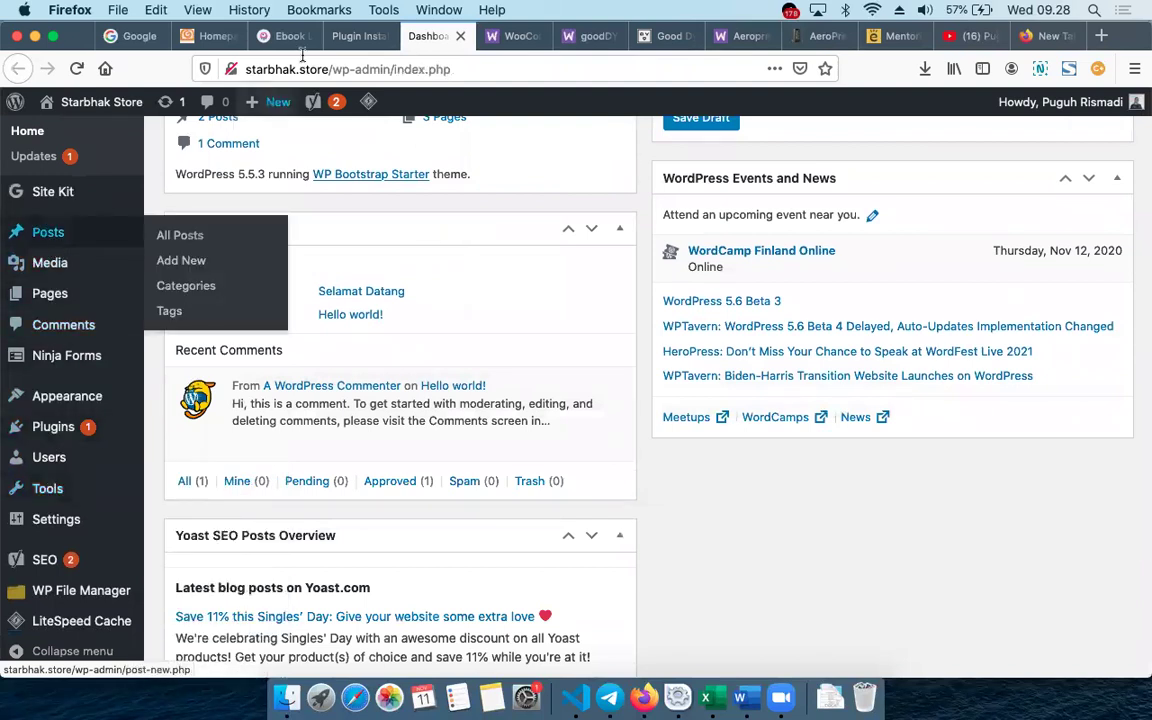
left_click(355, 36)
left_click(467, 70)
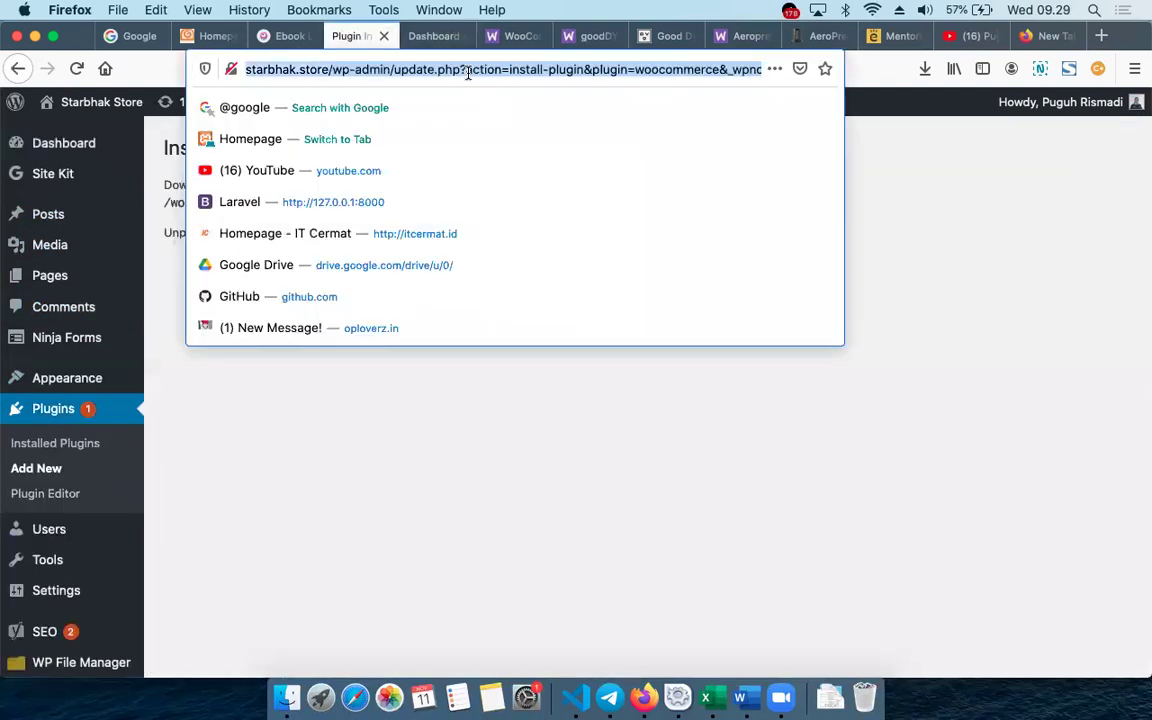
Reload the stalled WooCommerce 4.7.0 install page.
key("Return")
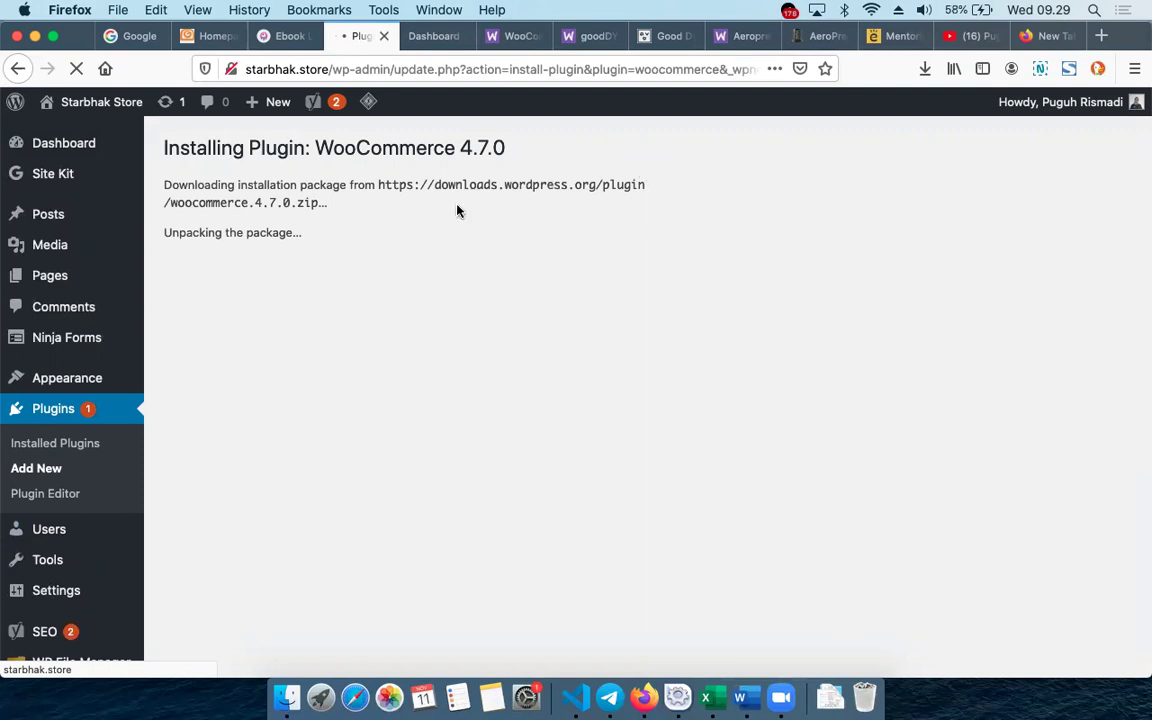
left_click(436, 62)
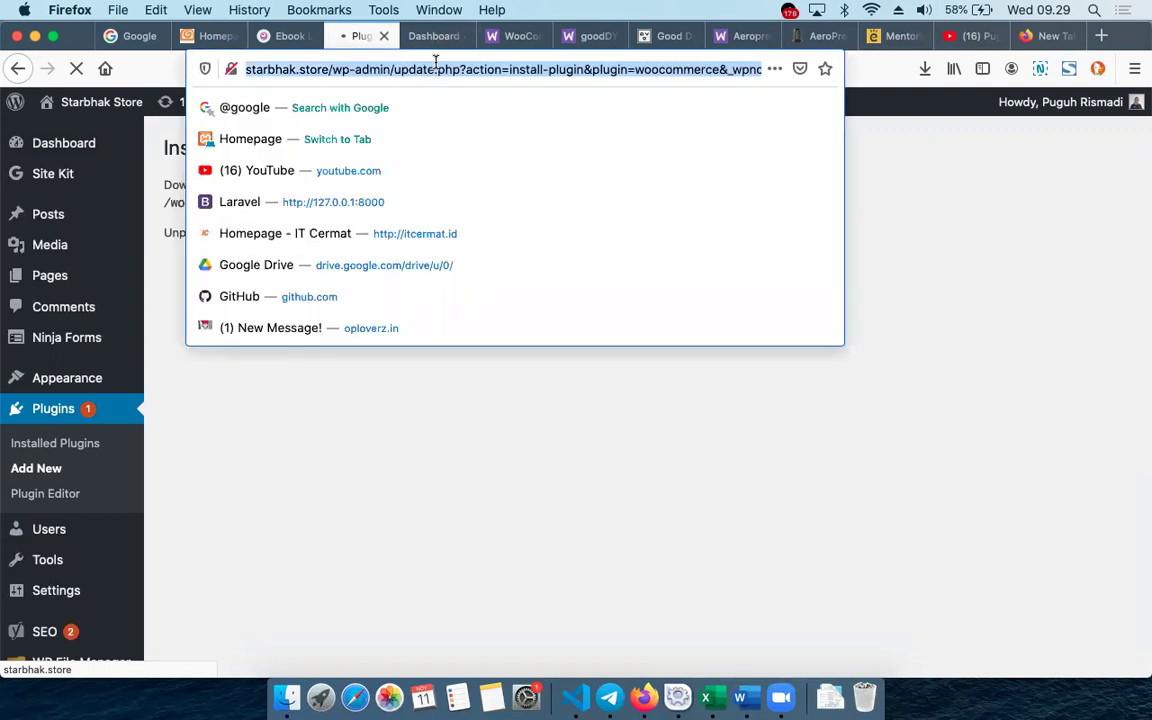
left_click(531, 293)
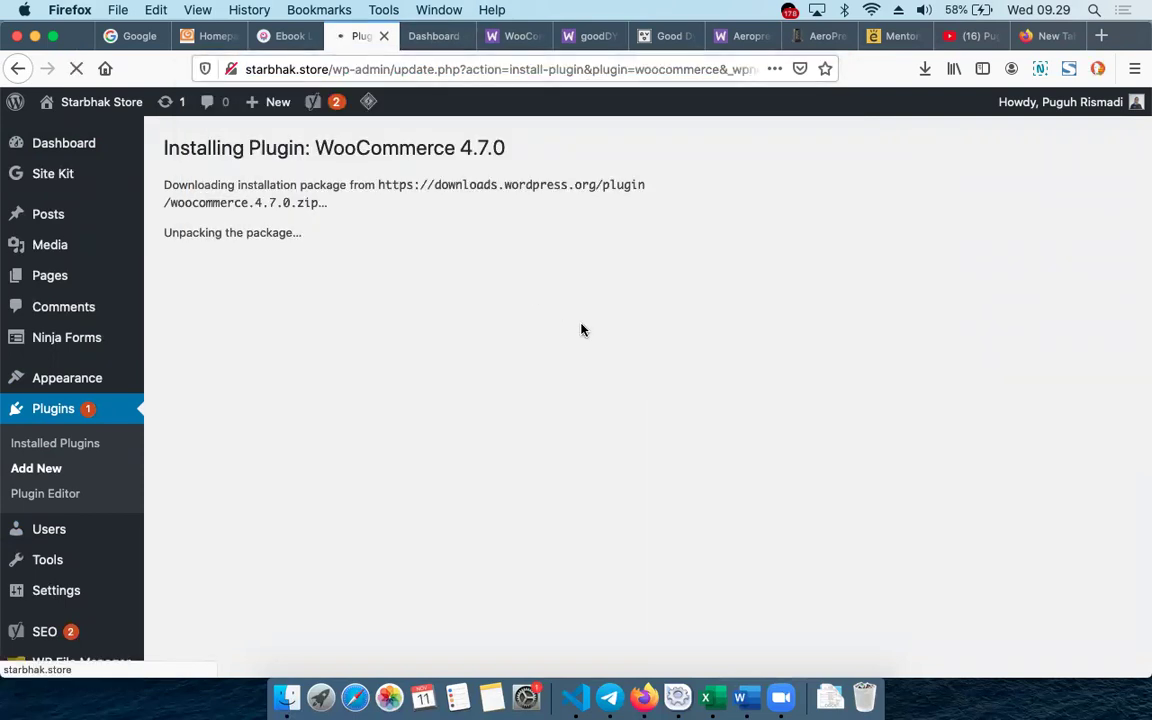
Reload the Dashboard and close the WooCommerce brand showcase tab.
left_click(435, 37)
left_click(421, 62)
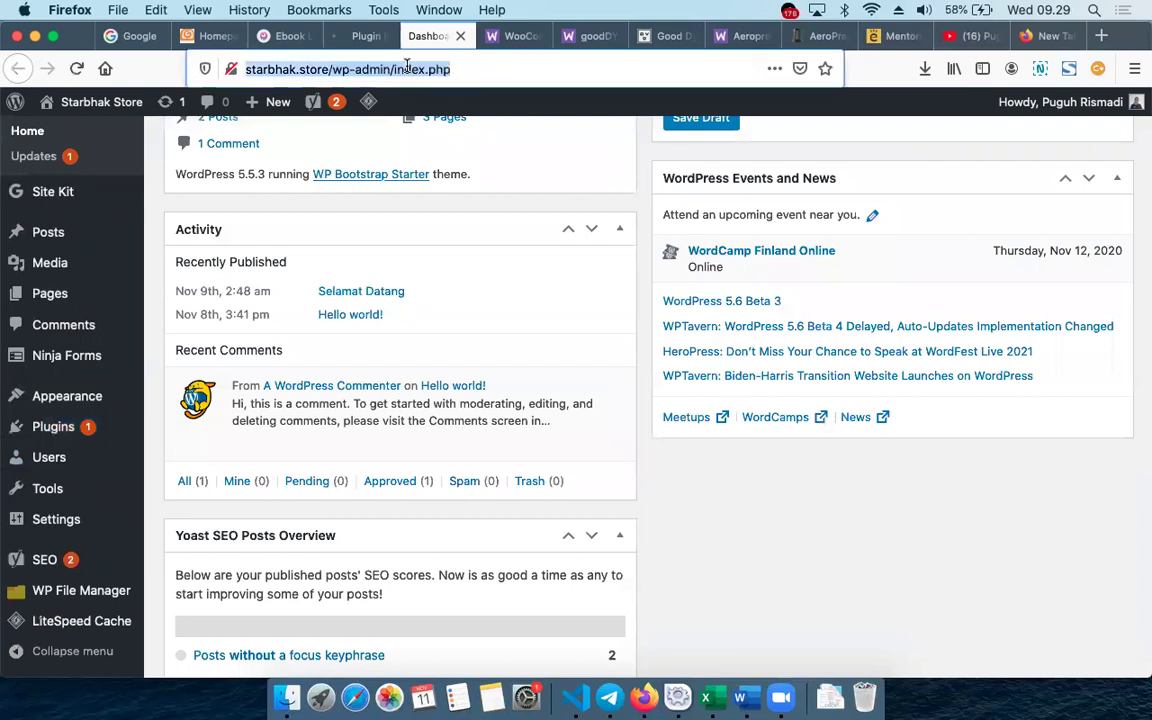
key("Return")
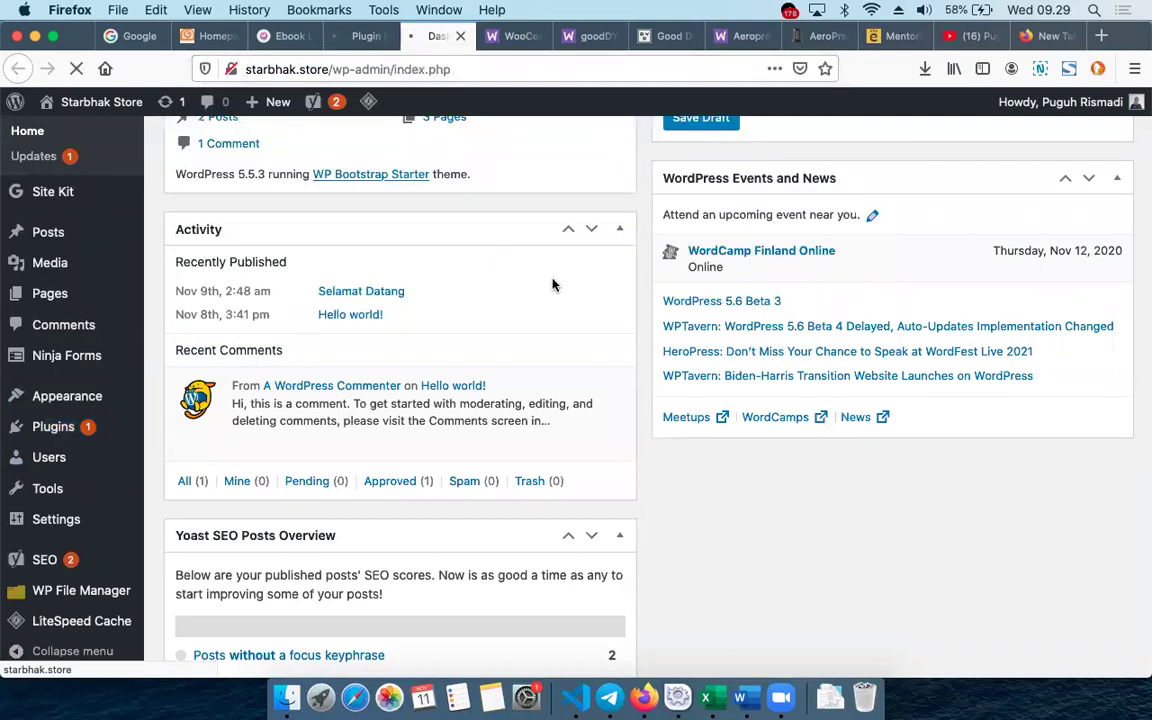
left_click(513, 37)
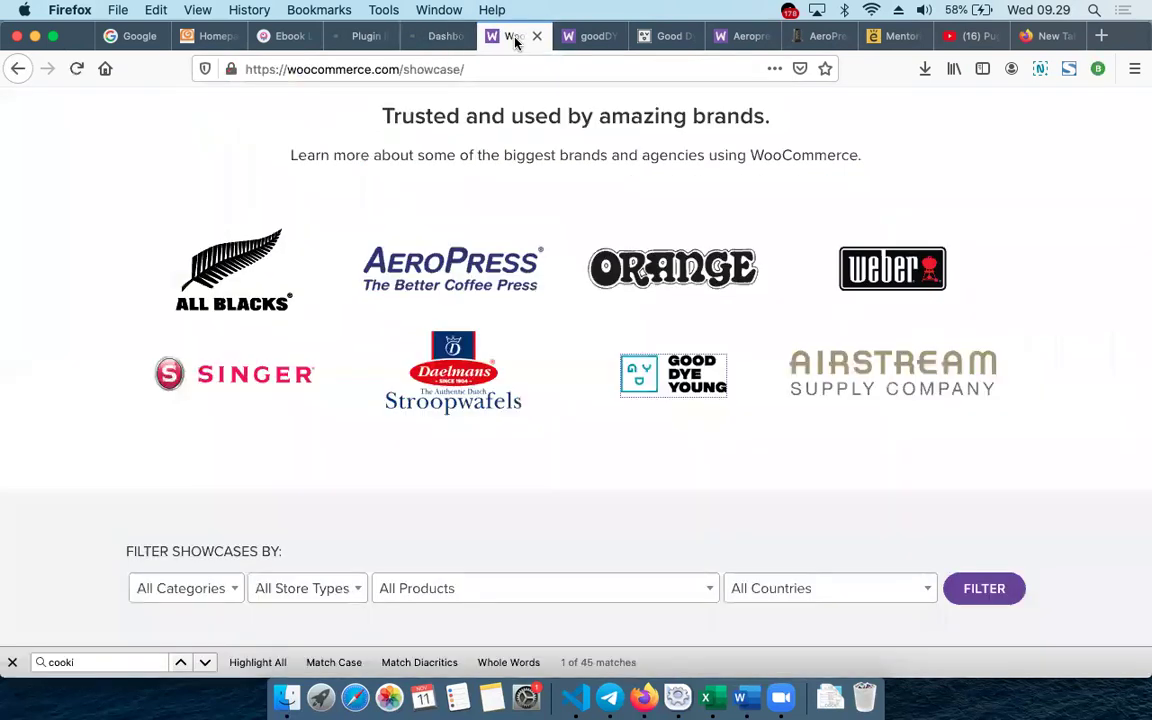
left_click(538, 37)
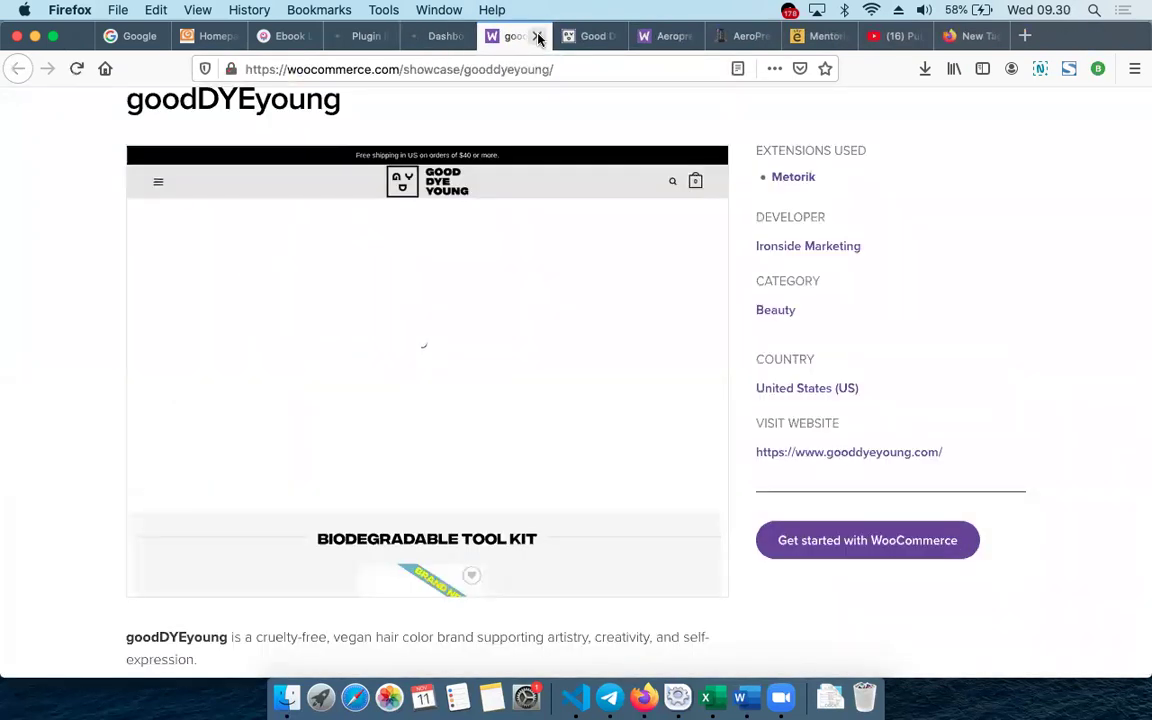
Close the goodDYEyoung showcase tab and go back to the store Dashboard.
left_click(538, 37)
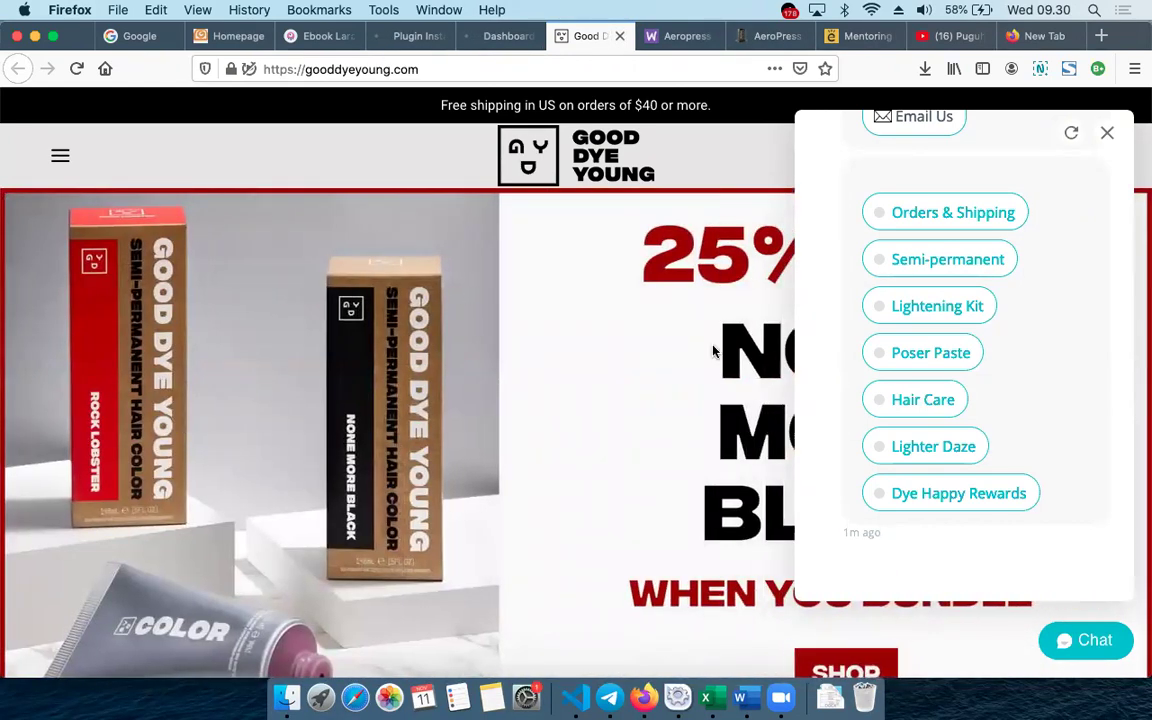
scroll(962, 316, "up", 3)
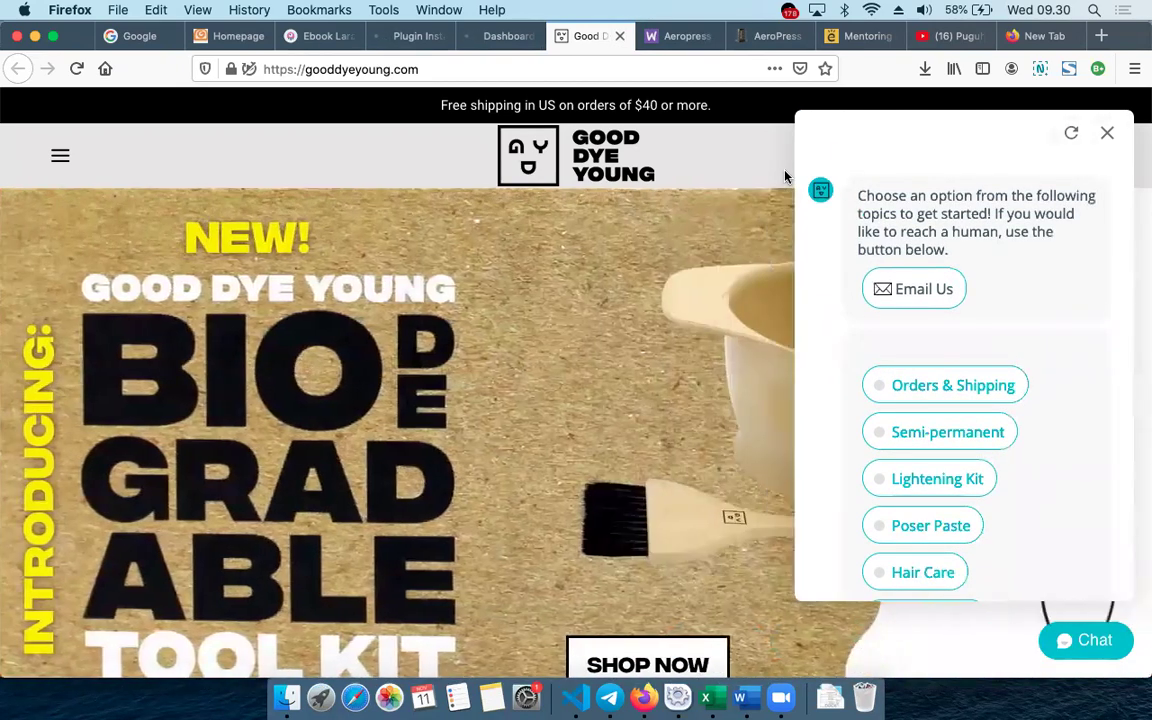
left_click(494, 38)
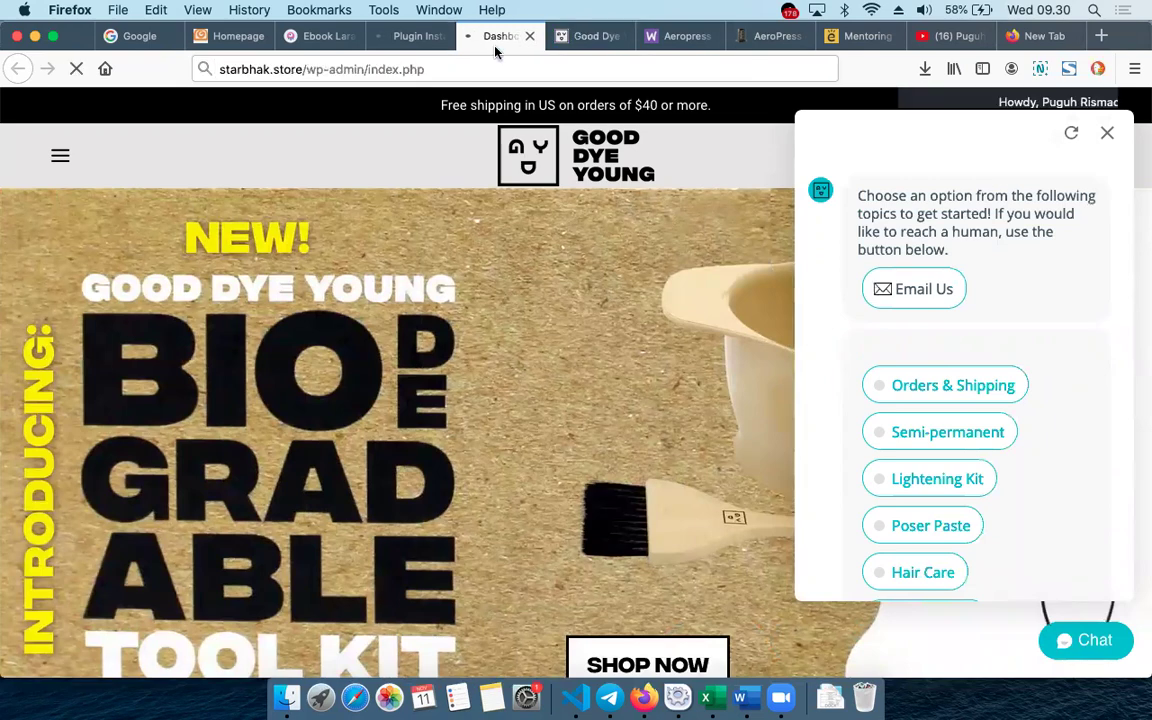
Reload the Dashboard, check the install progress, and look at the Wi-Fi network list.
left_click(395, 37)
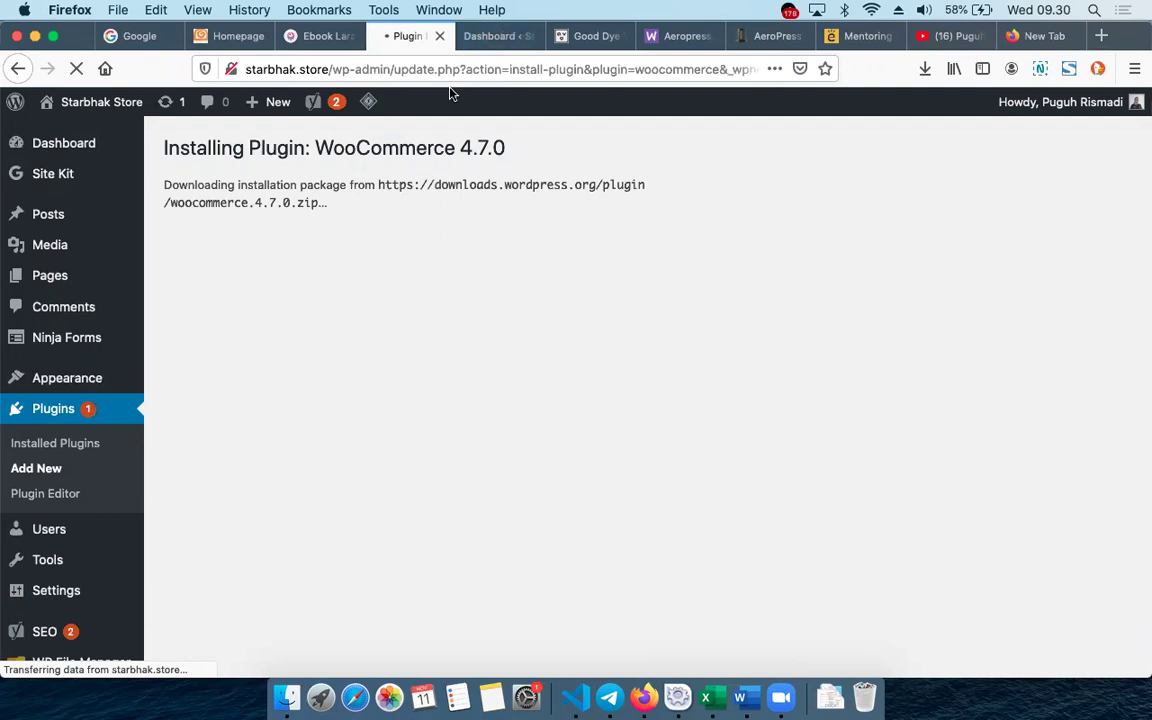
left_click(495, 36)
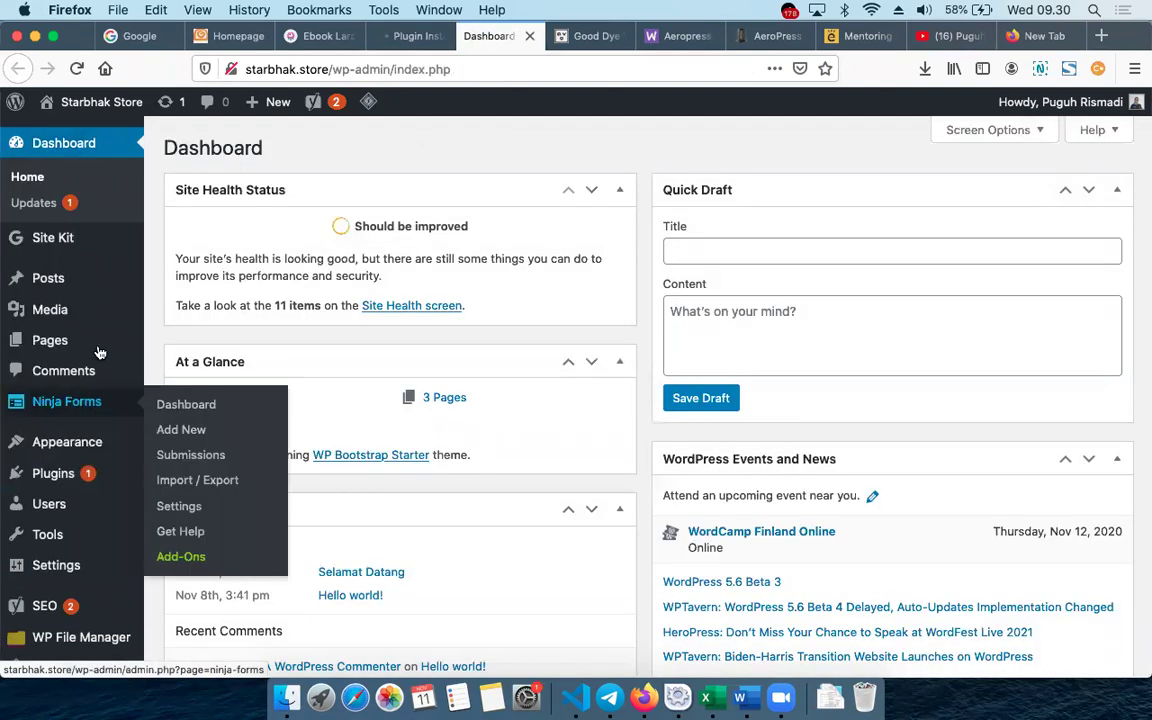
left_click(327, 70)
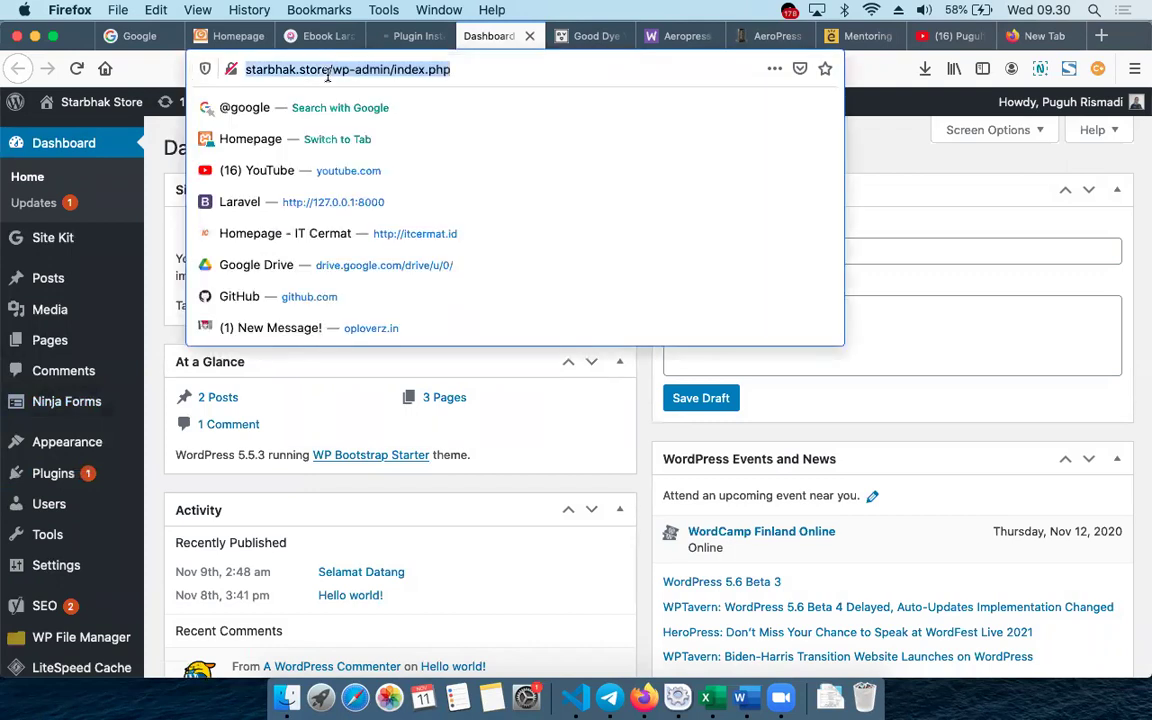
key("Return")
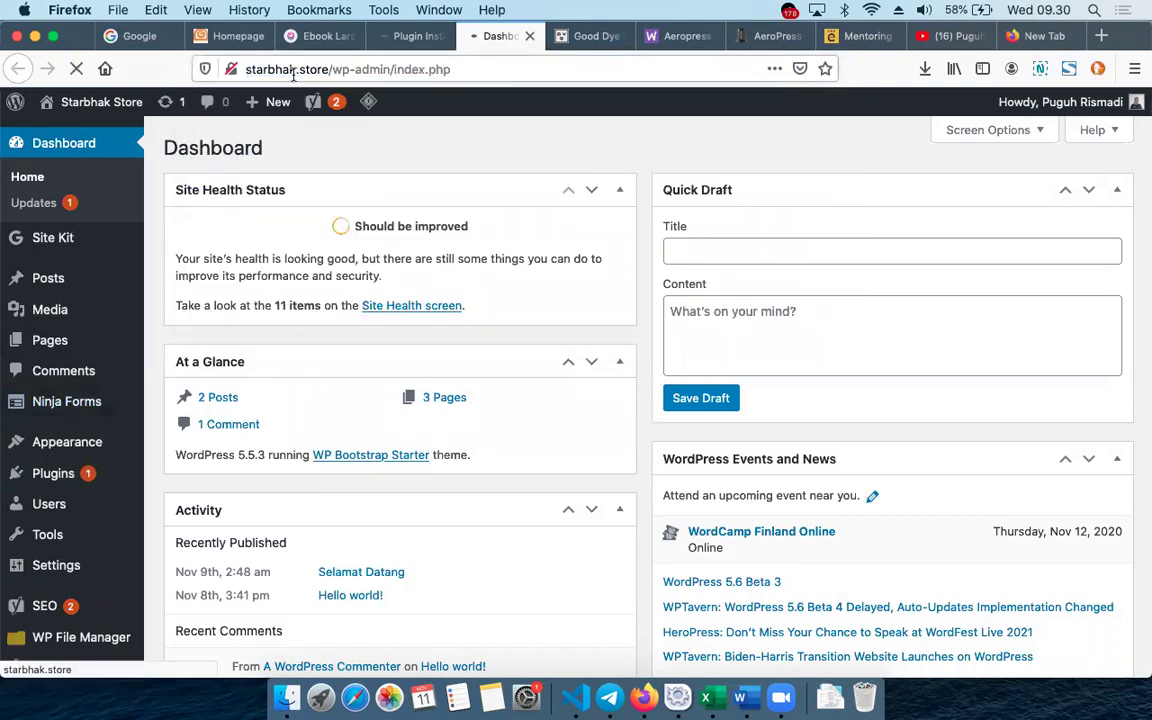
left_click(408, 36)
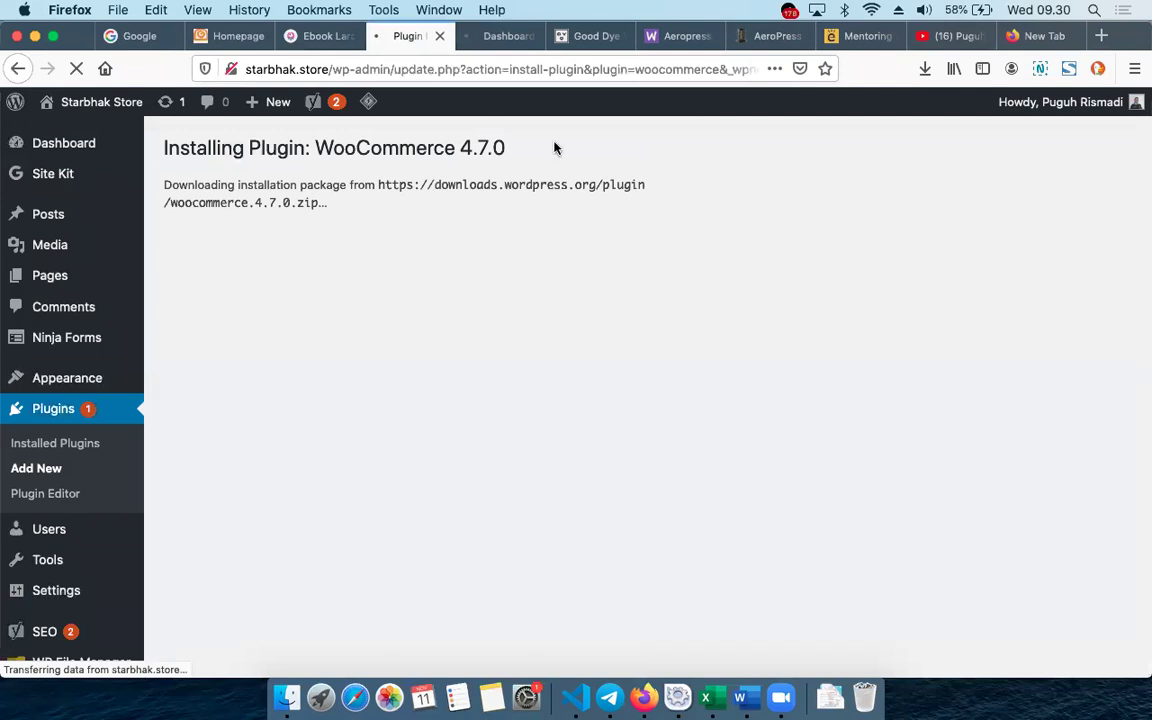
left_click(871, 11)
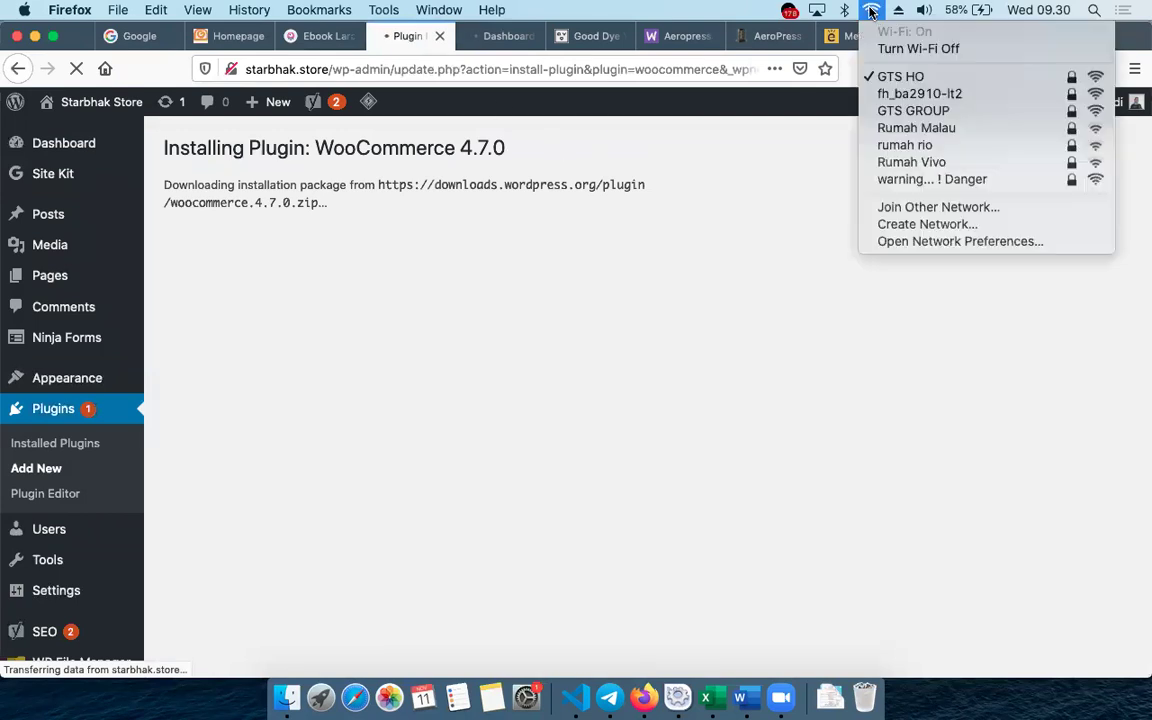
left_click(907, 113)
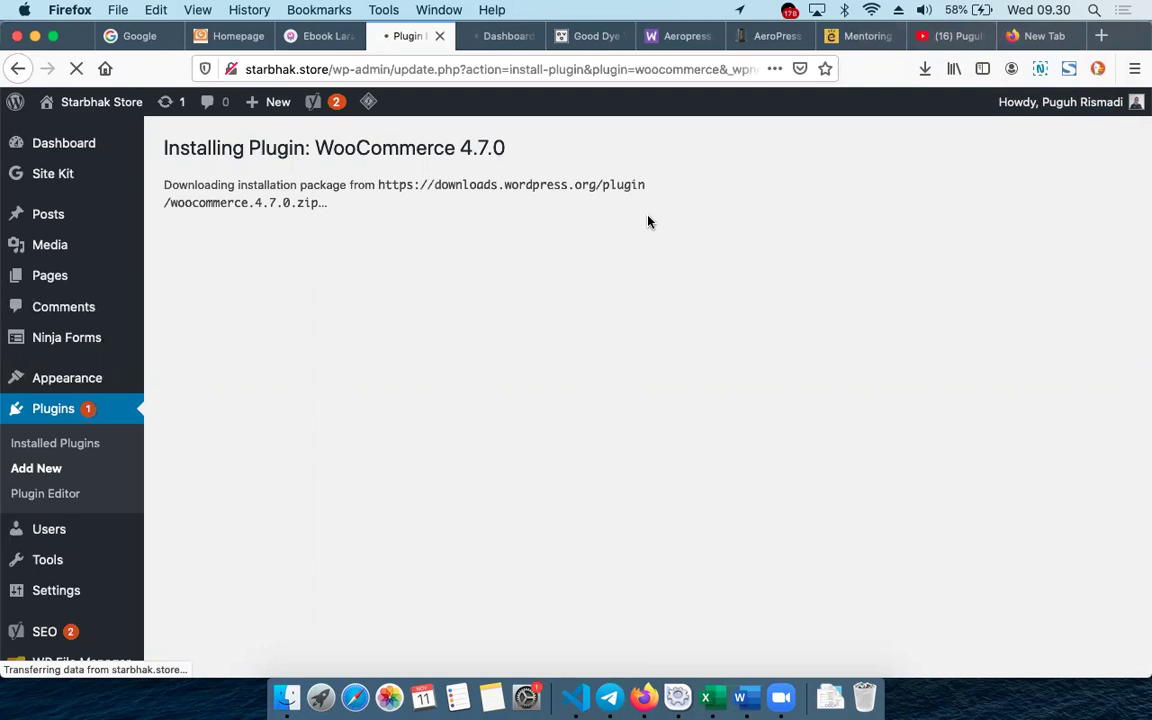
Reload the Dashboard twice more, then bring up the Aeropress showcase page.
left_click(481, 37)
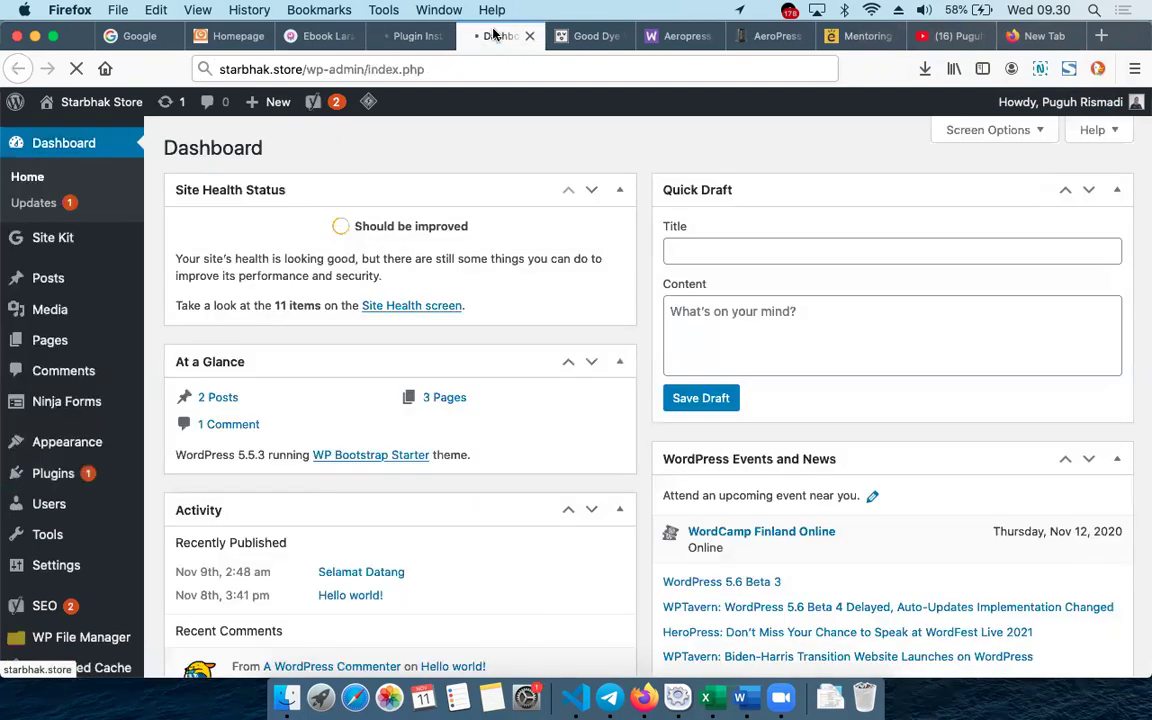
left_click(448, 70)
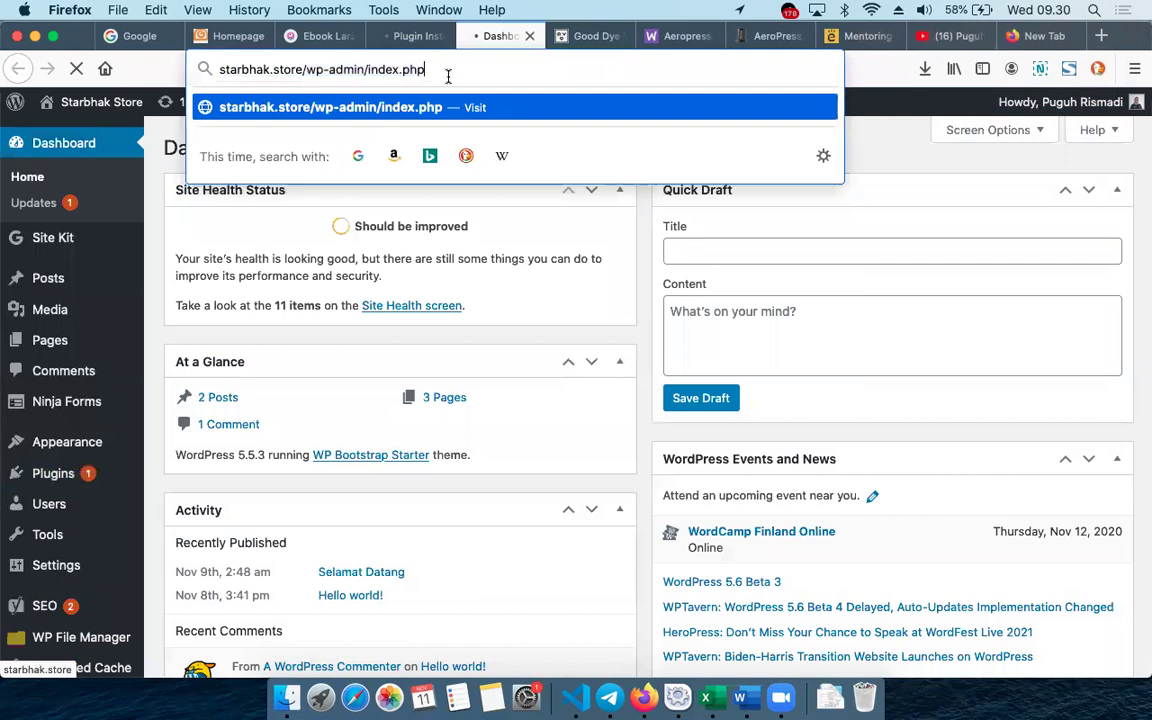
key("Return")
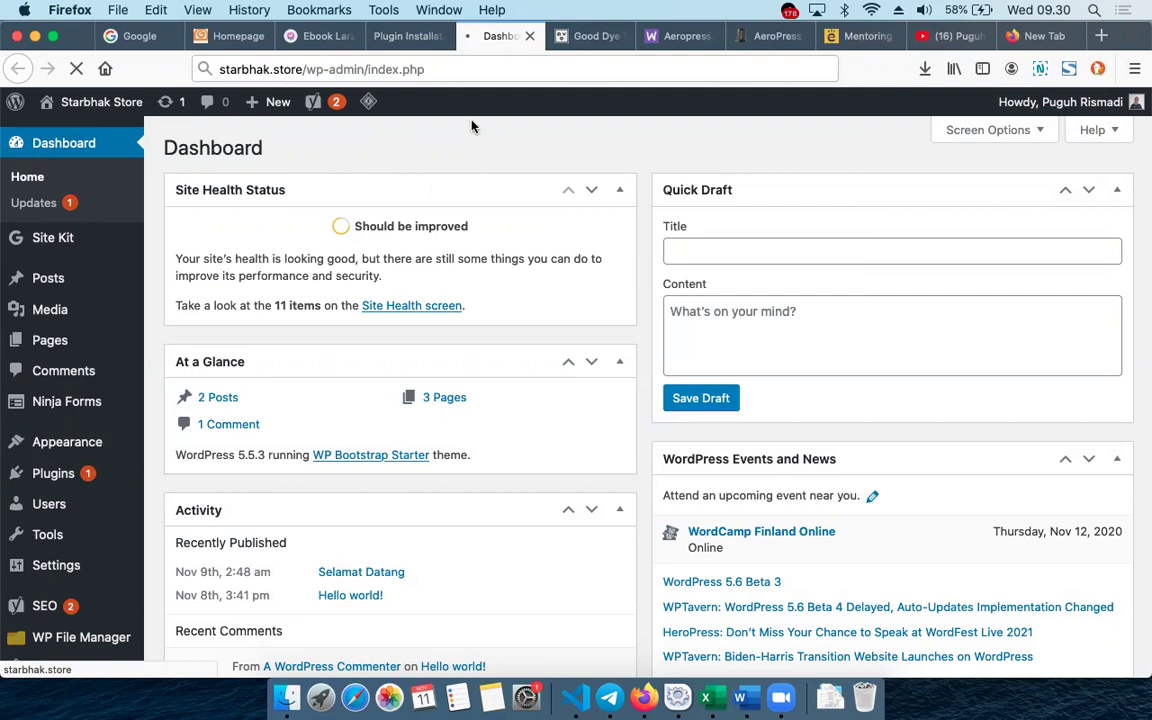
left_click(464, 64)
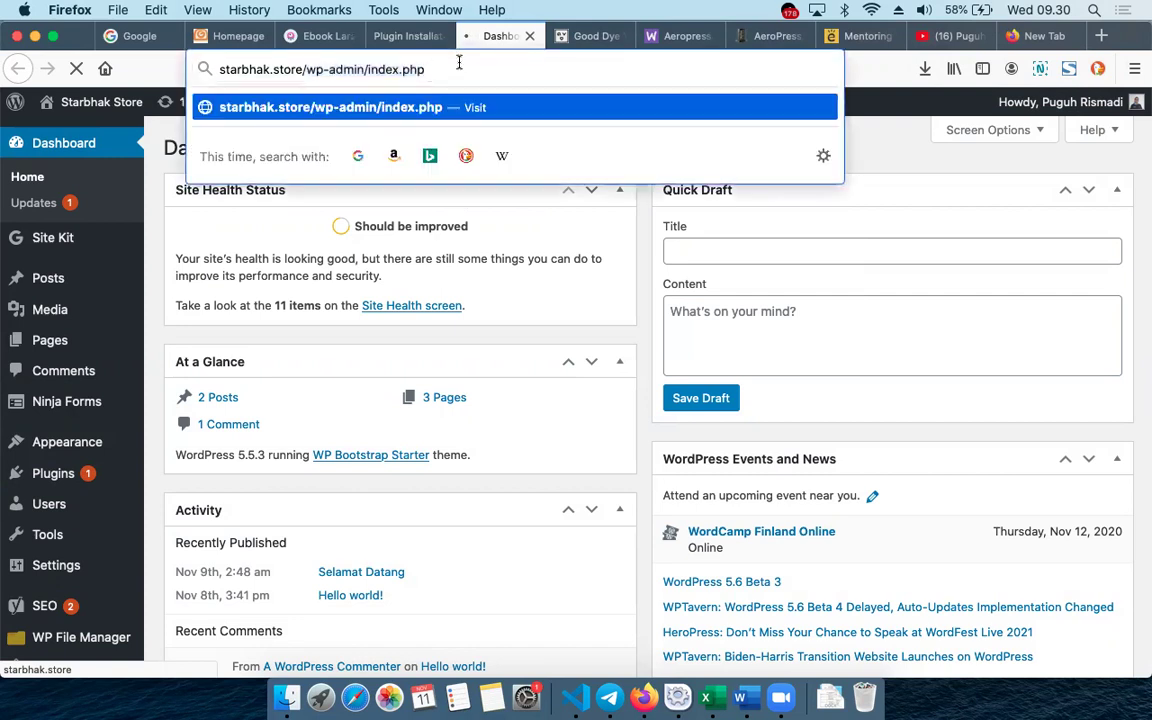
key("Return")
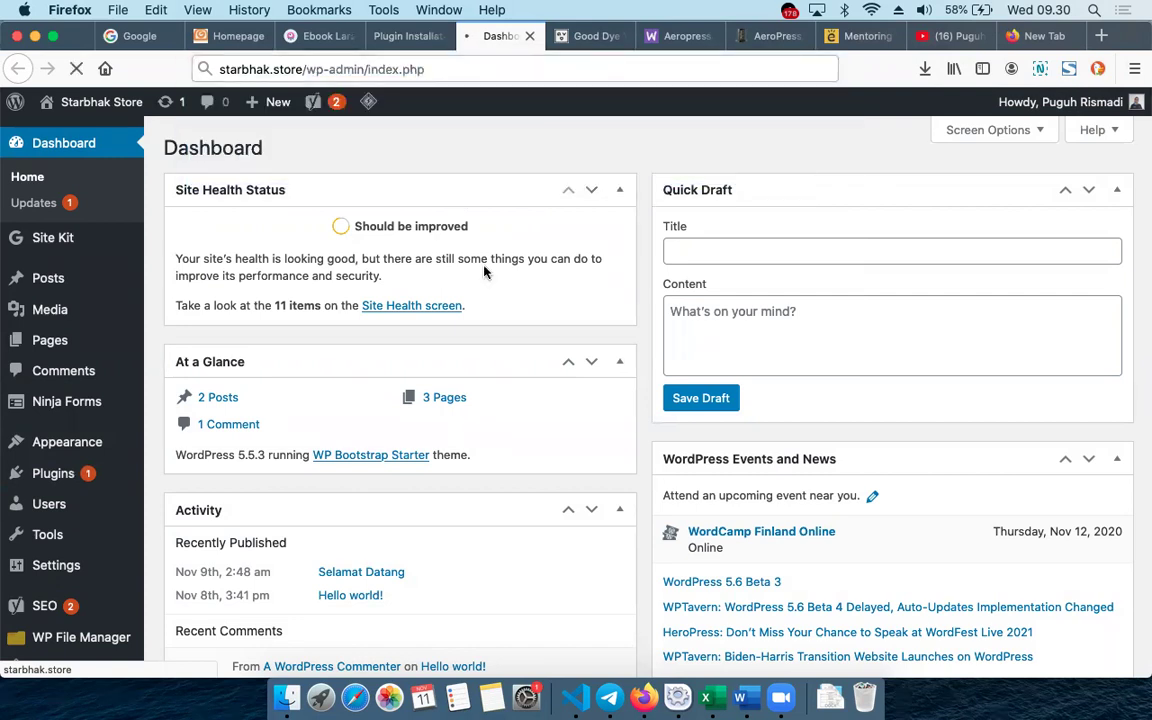
left_click(598, 37)
left_click(665, 37)
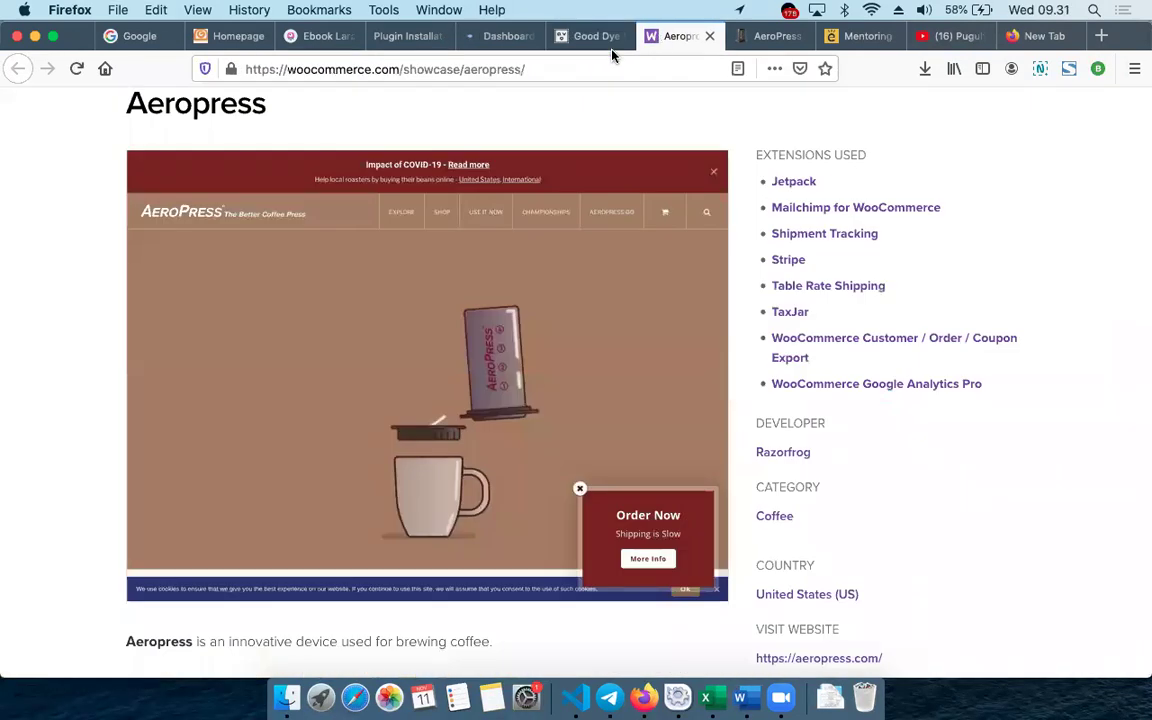
Load google.com in place of the Aeropress showcase, then return to the plugin installation page.
left_click(581, 62)
type("google.com")
key("Return")
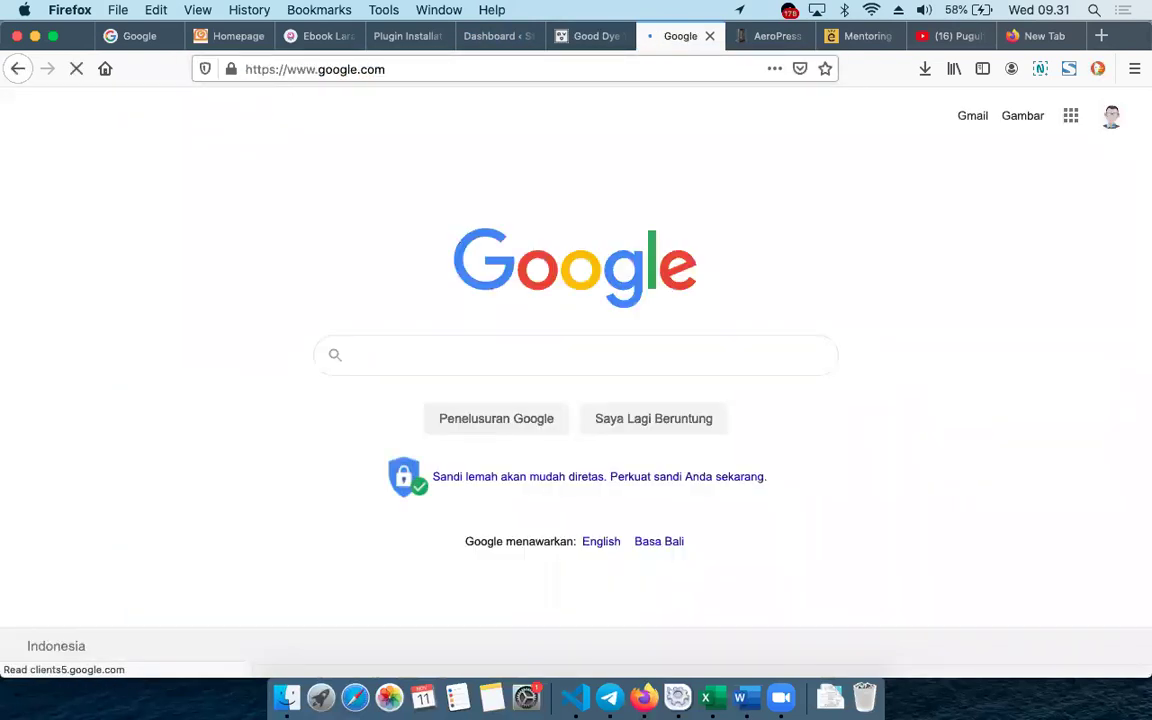
left_click(408, 37)
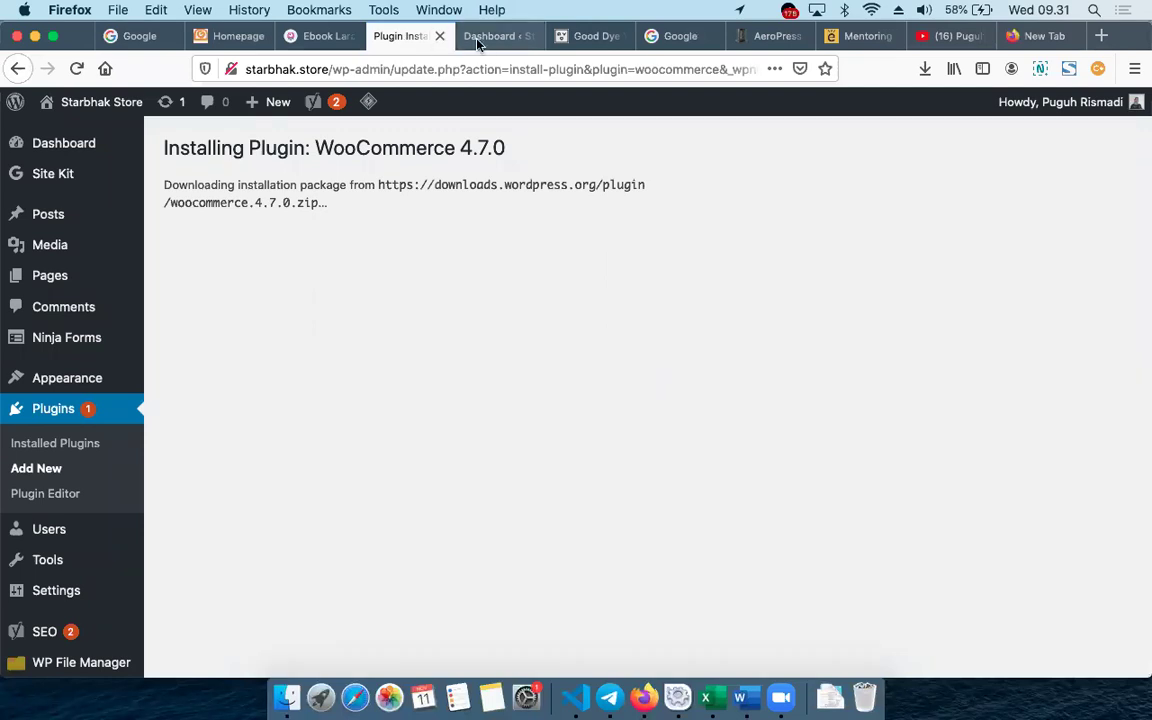
Reload the store dashboard and the stalled WooCommerce installation page.
left_click(482, 36)
left_click(418, 69)
key("Return")
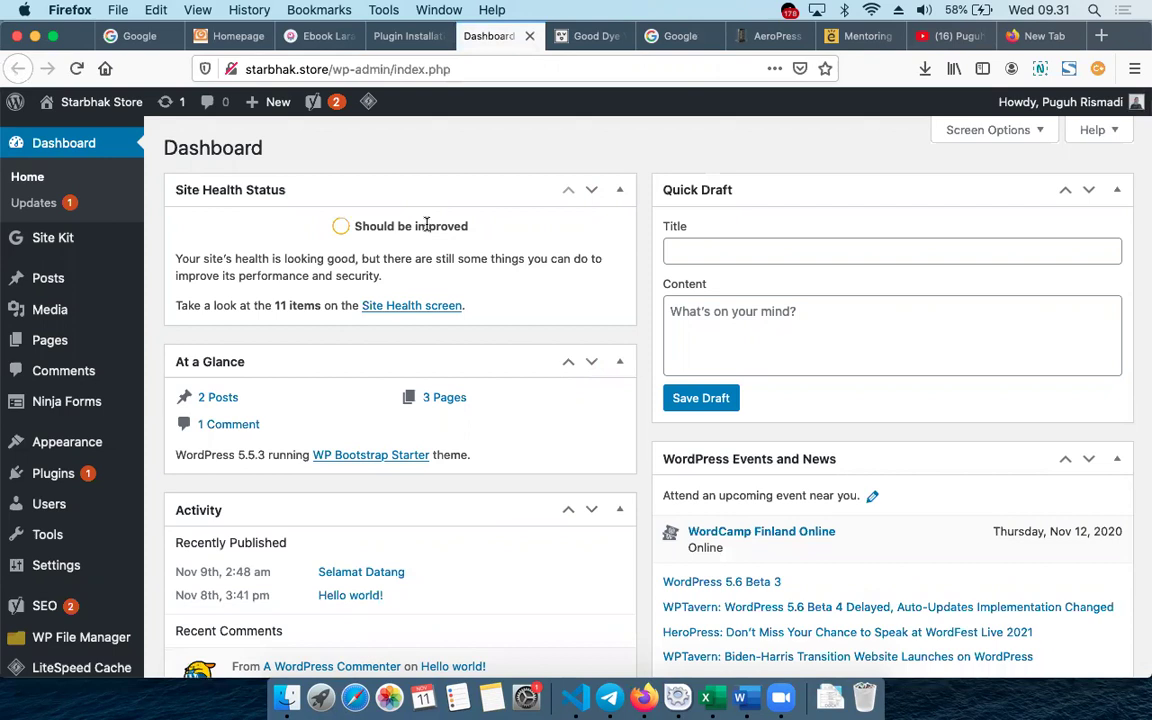
left_click(415, 37)
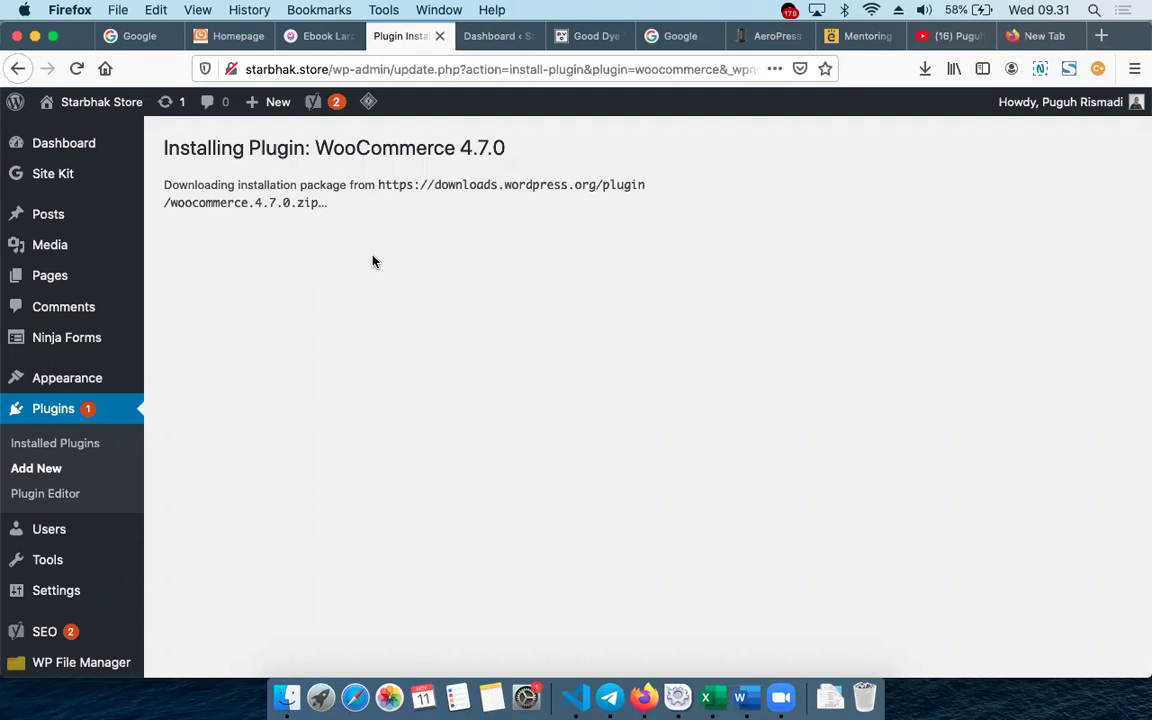
left_click(389, 70)
key("Return")
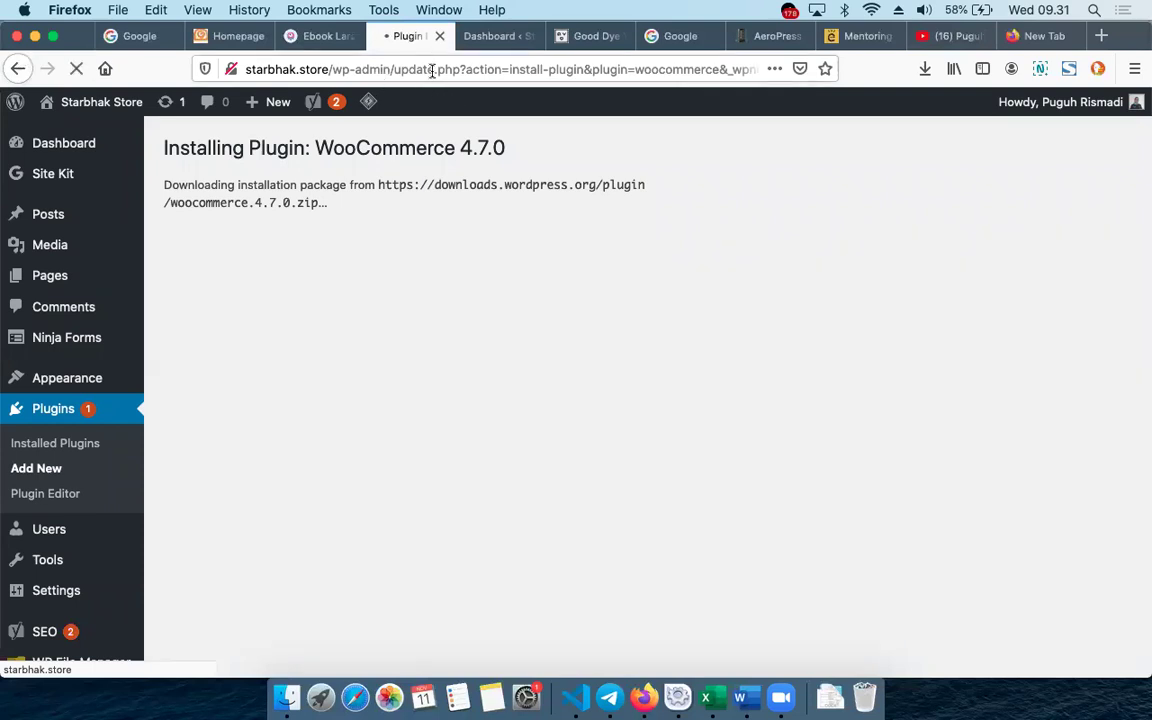
Close the stalled installation tab, reload the dashboard and open the Plugins list.
left_click(439, 36)
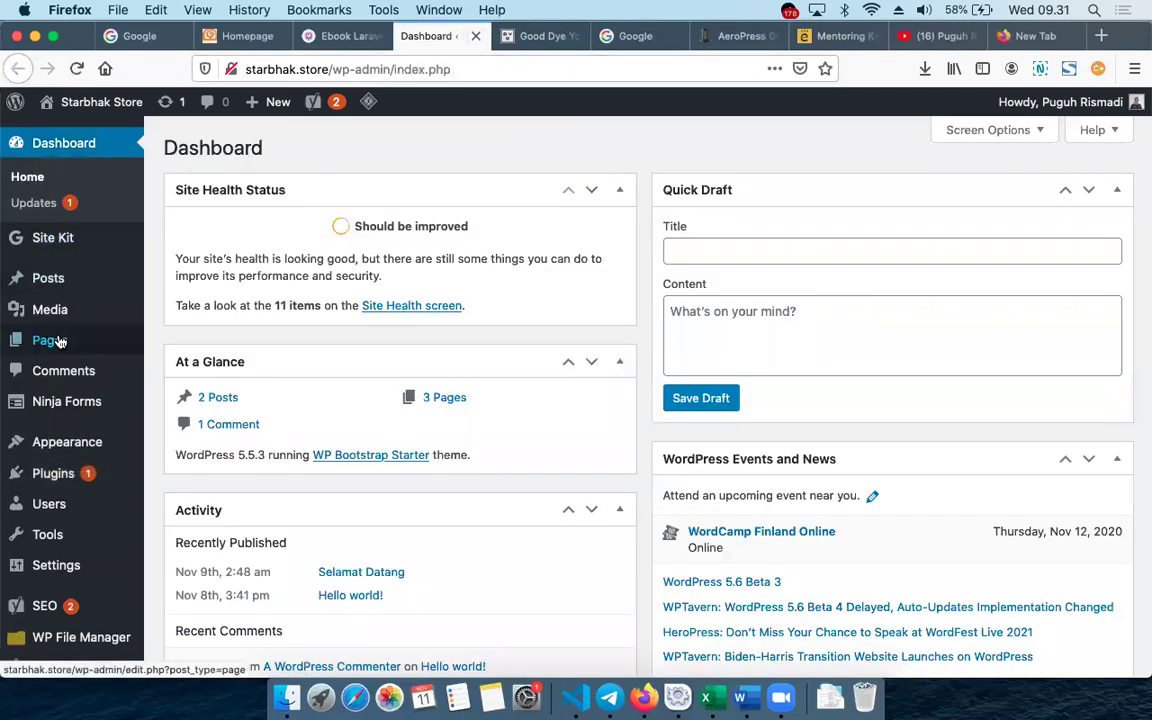
left_click(297, 62)
key("Return")
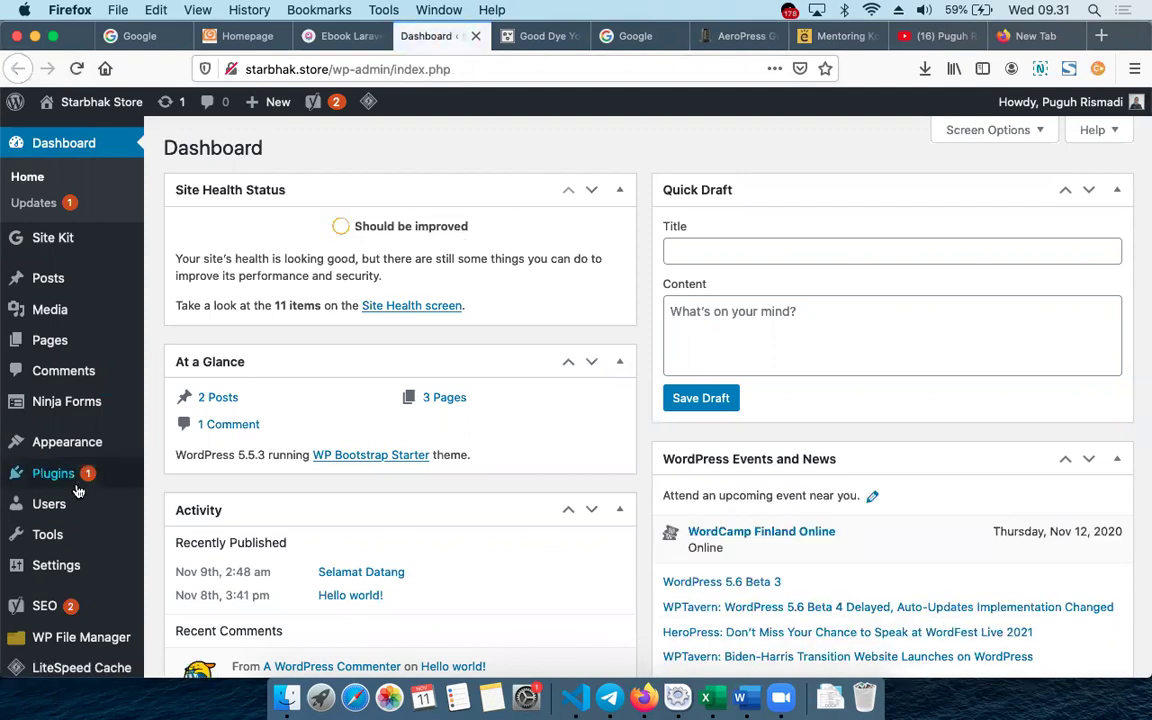
scroll(78, 490, "down", 3)
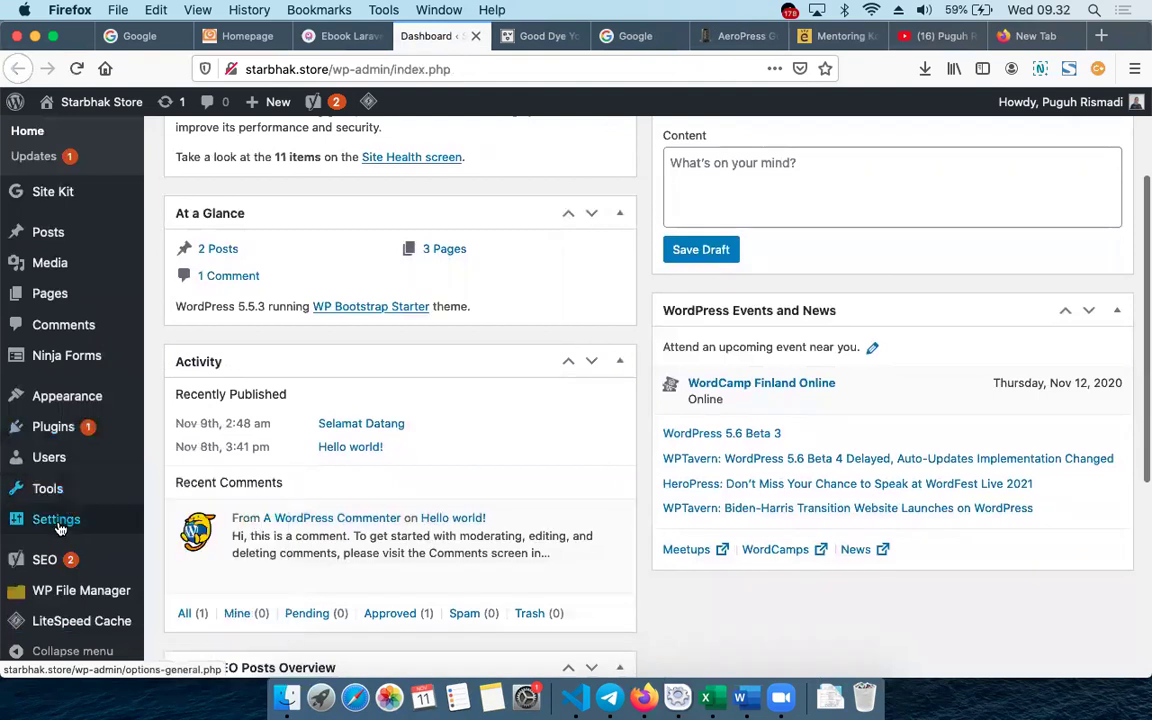
left_click(63, 432)
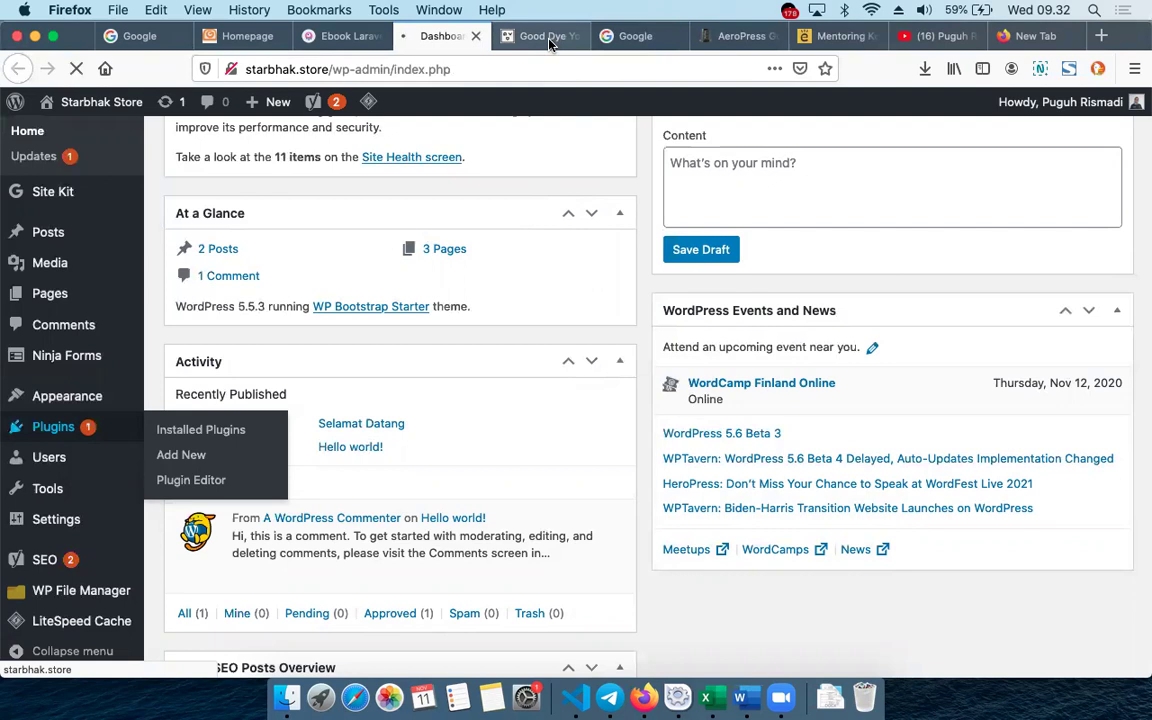
left_click(466, 72)
Confirm the 8.4 MB woocommerce.4.7.0.zip download completed, then return to the WP File Manager tab.
left_click(53, 426)
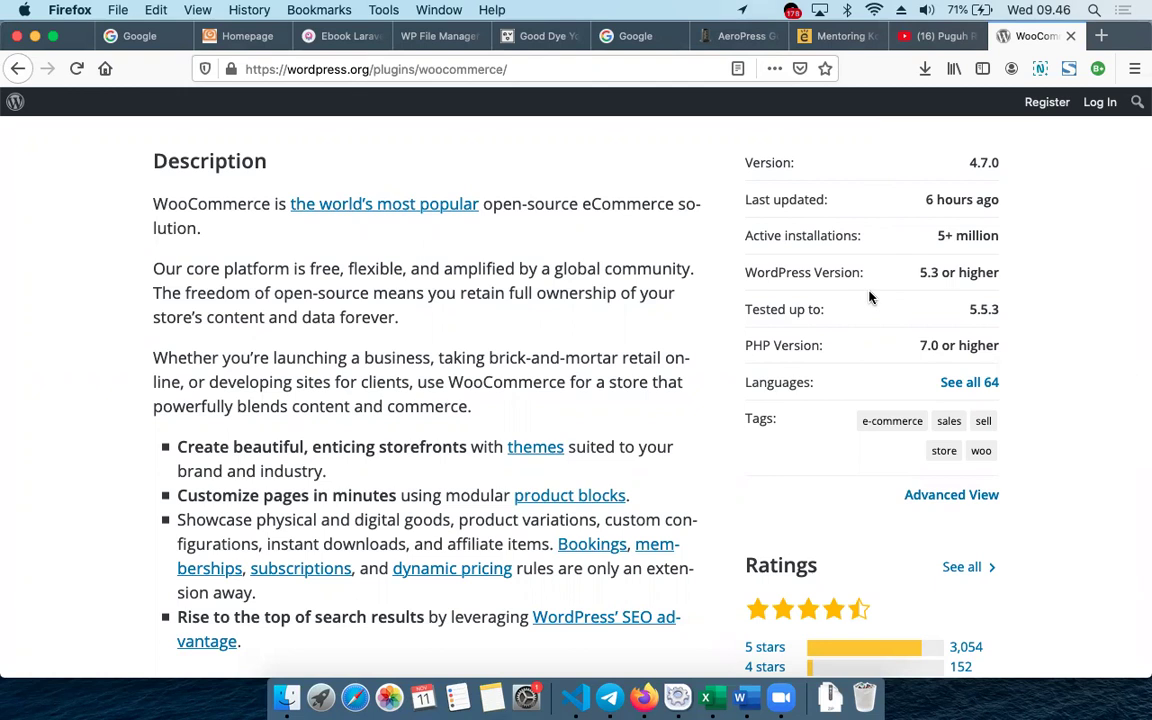
scroll(643, 171, "up", 10)
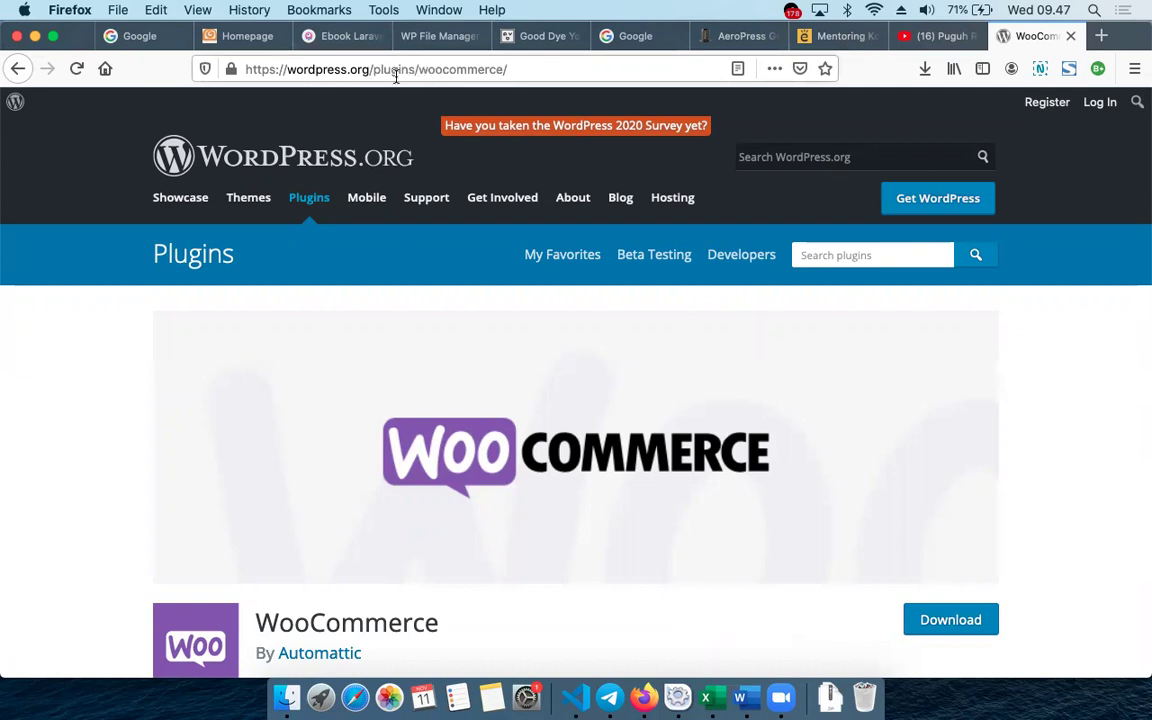
scroll(334, 442, "down", 5)
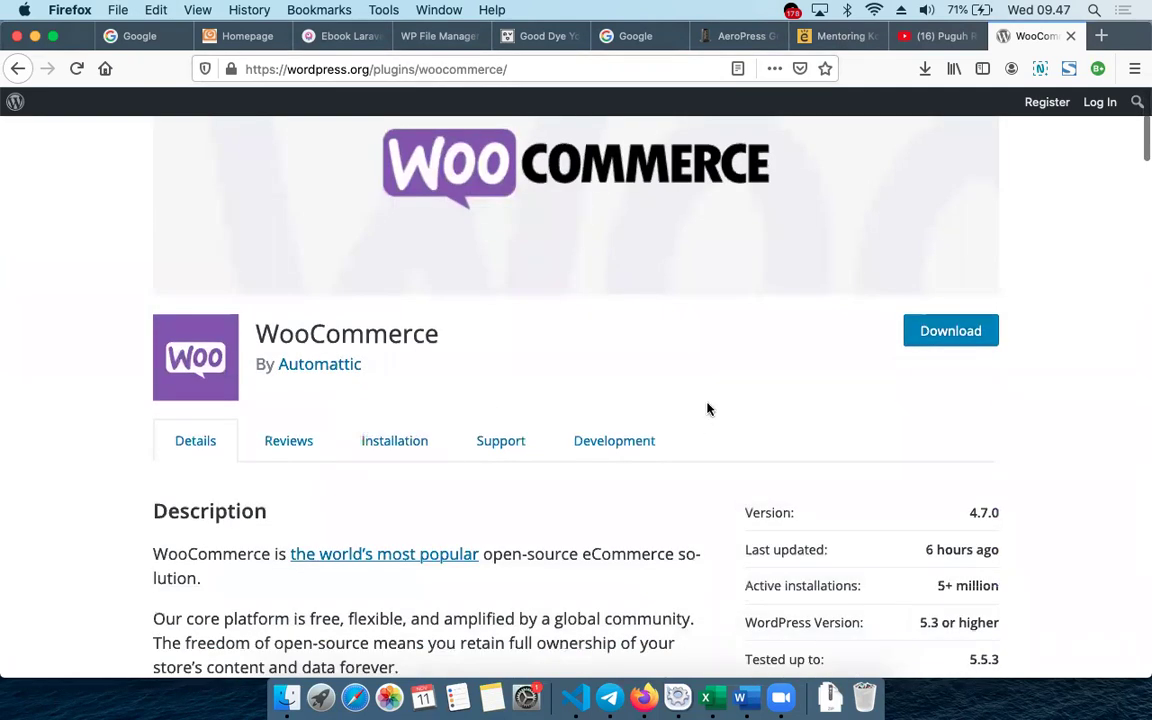
left_click(925, 68)
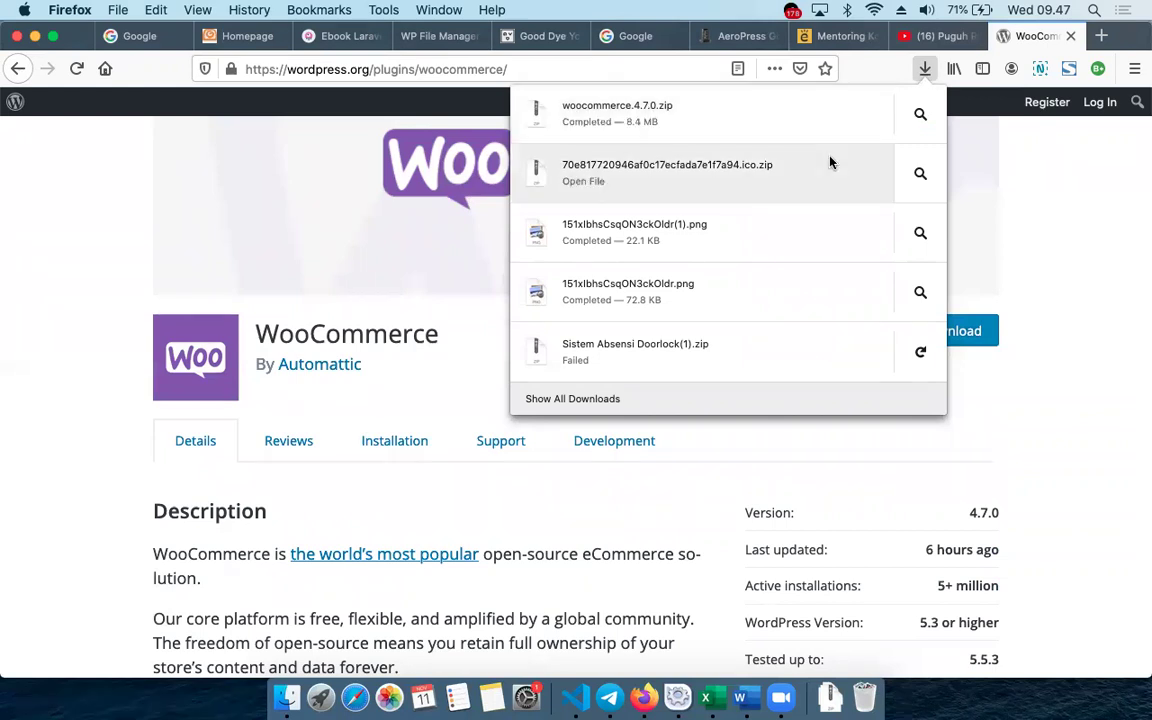
left_click(1061, 224)
scroll(1061, 224, "down", 5)
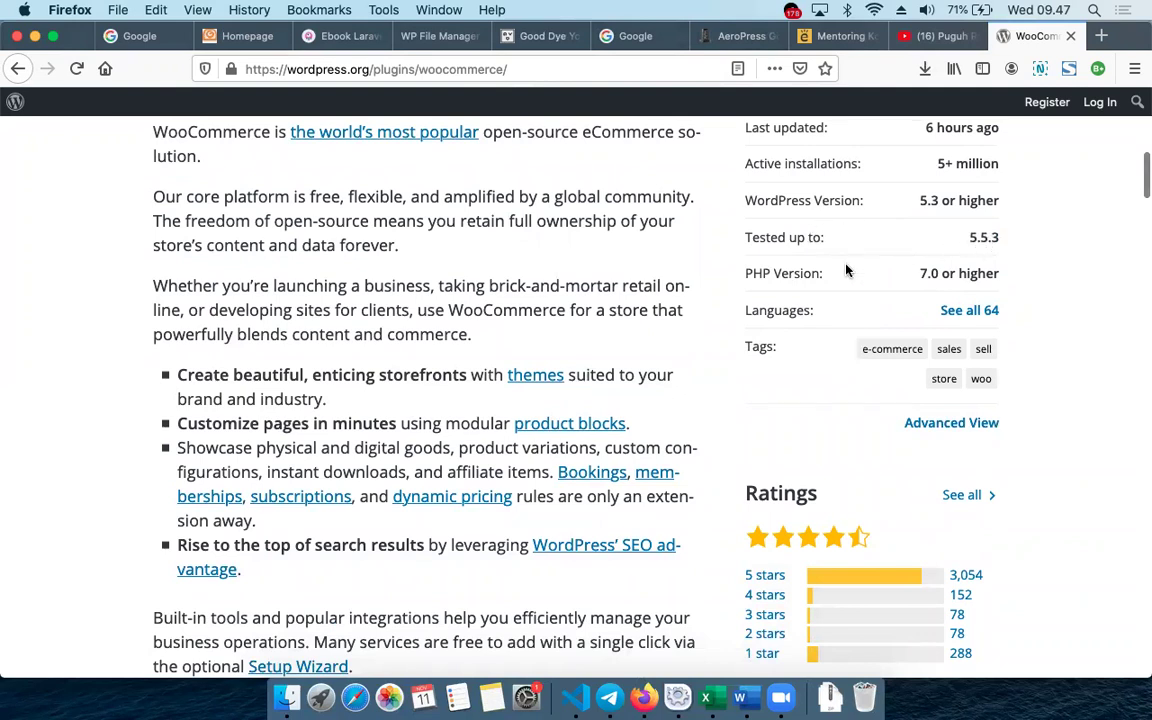
left_click(420, 38)
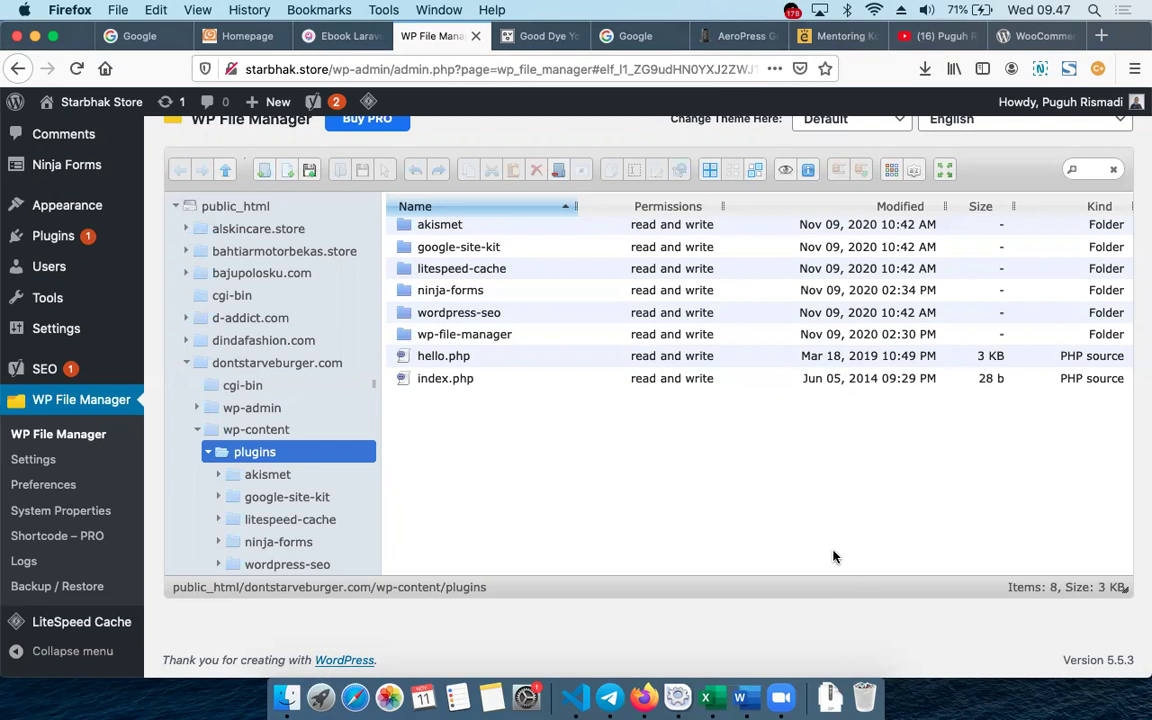
Go to Plugins > Add New and reveal the Upload Plugin form.
scroll(833, 553, "up", 5)
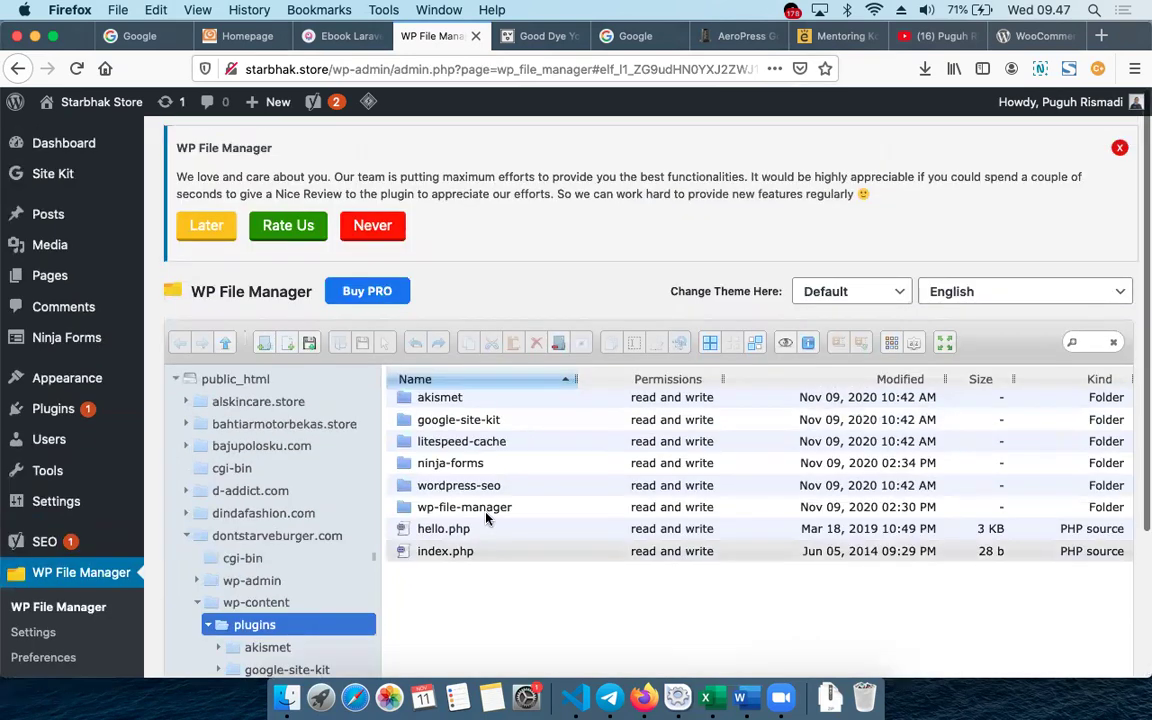
mouse_move(76, 422)
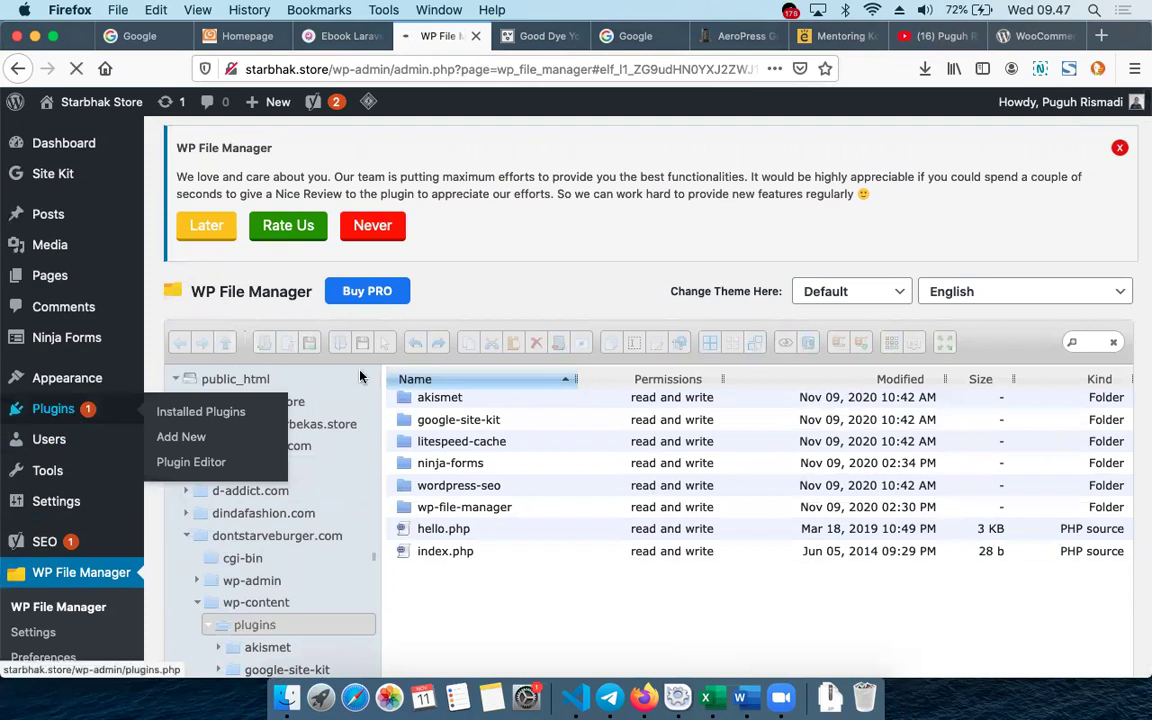
left_click(205, 411)
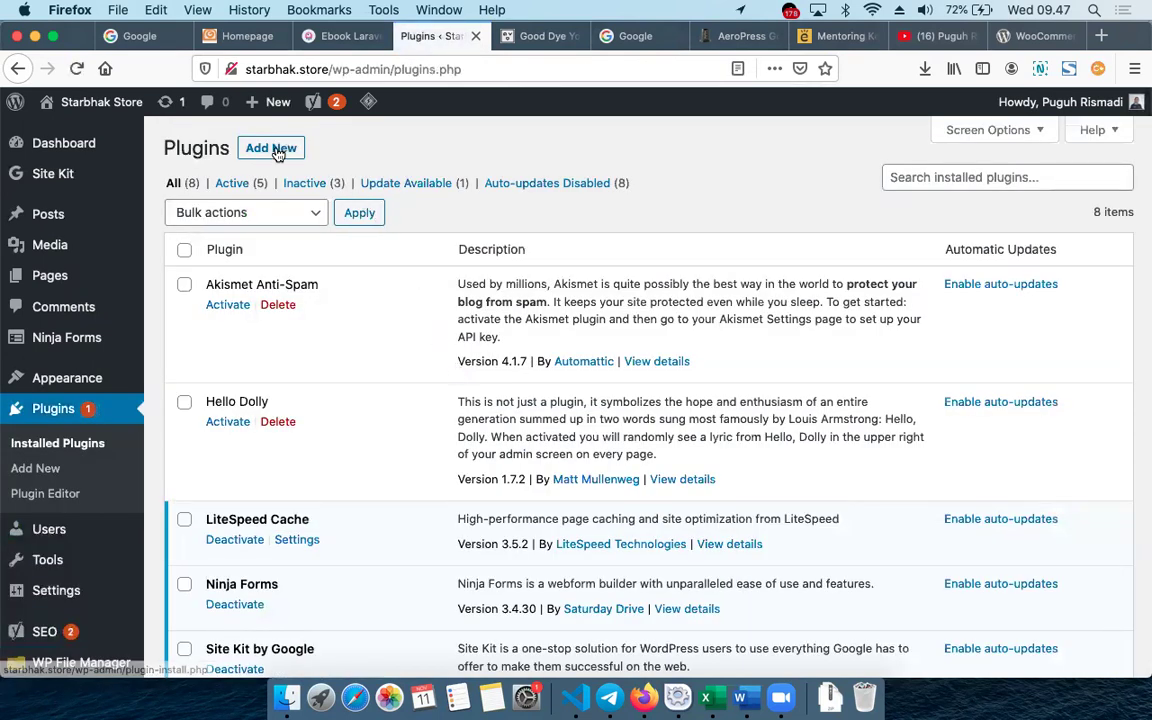
left_click(277, 150)
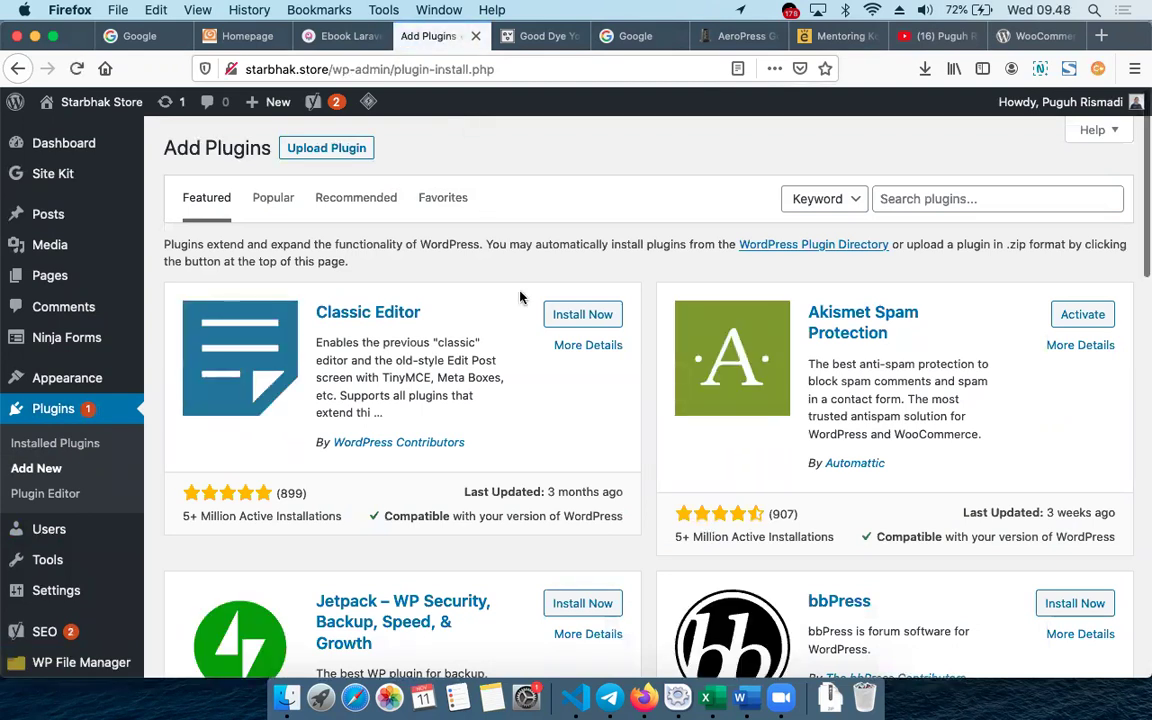
left_click(328, 152)
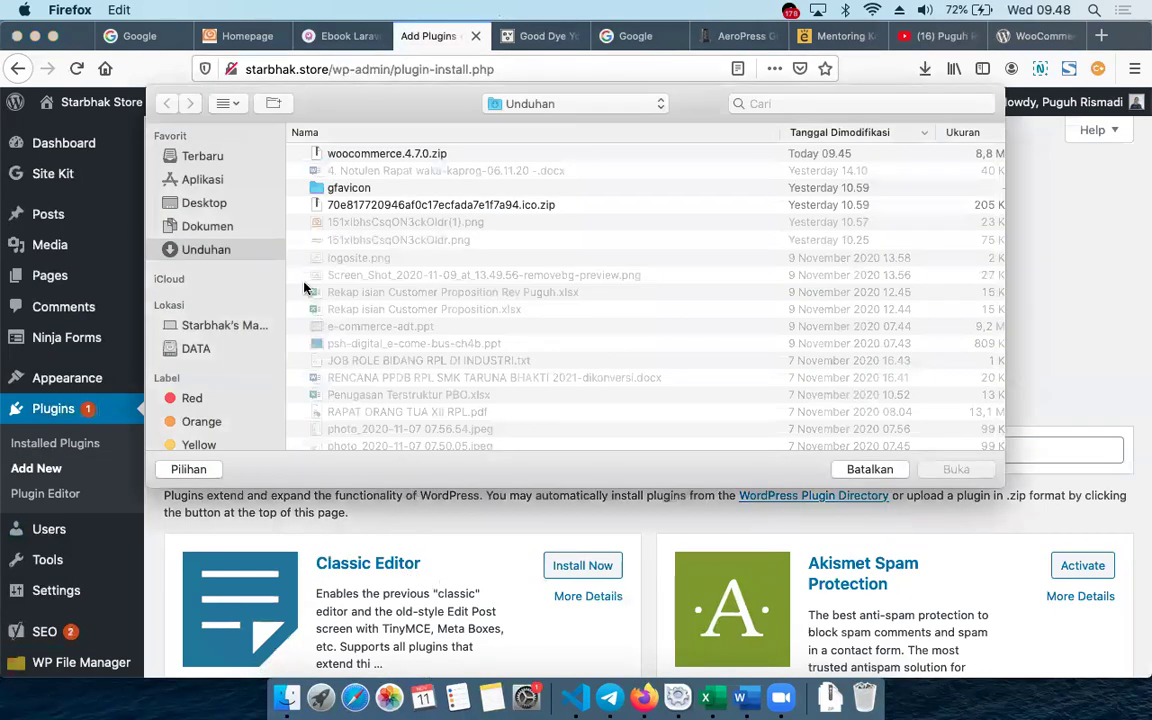
Choose woocommerce.4.7.0.zip in the file dialog and run Install Now, retrying once.
left_click(400, 155)
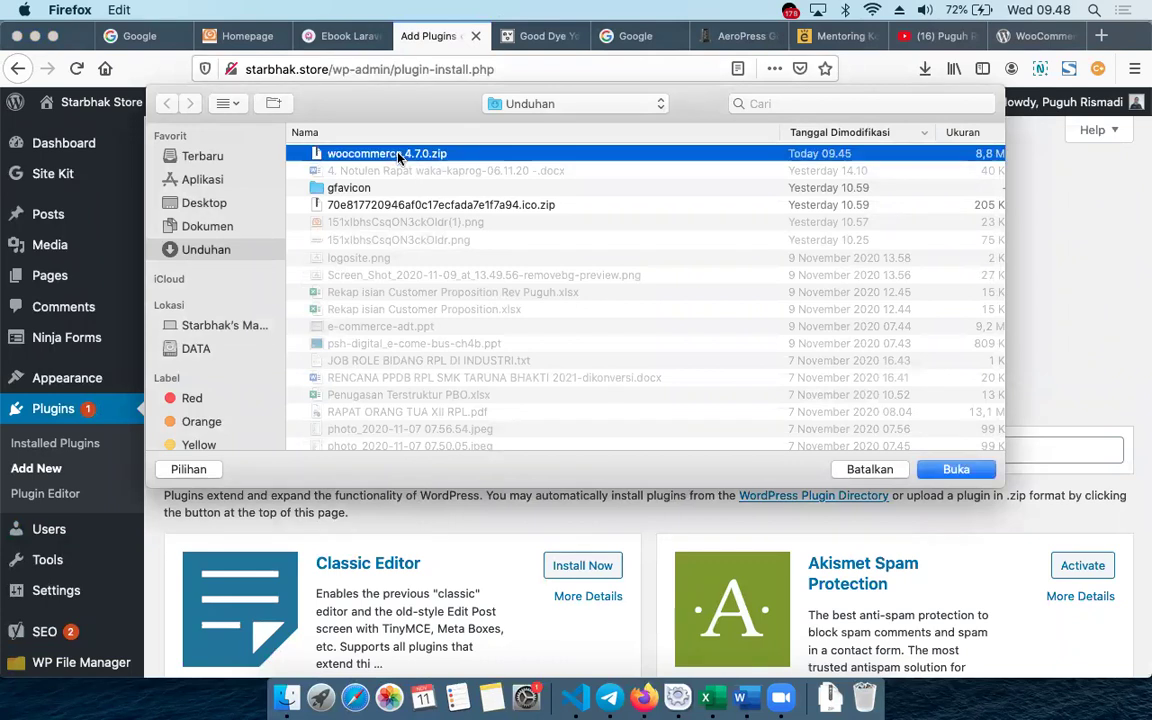
double_click(398, 155)
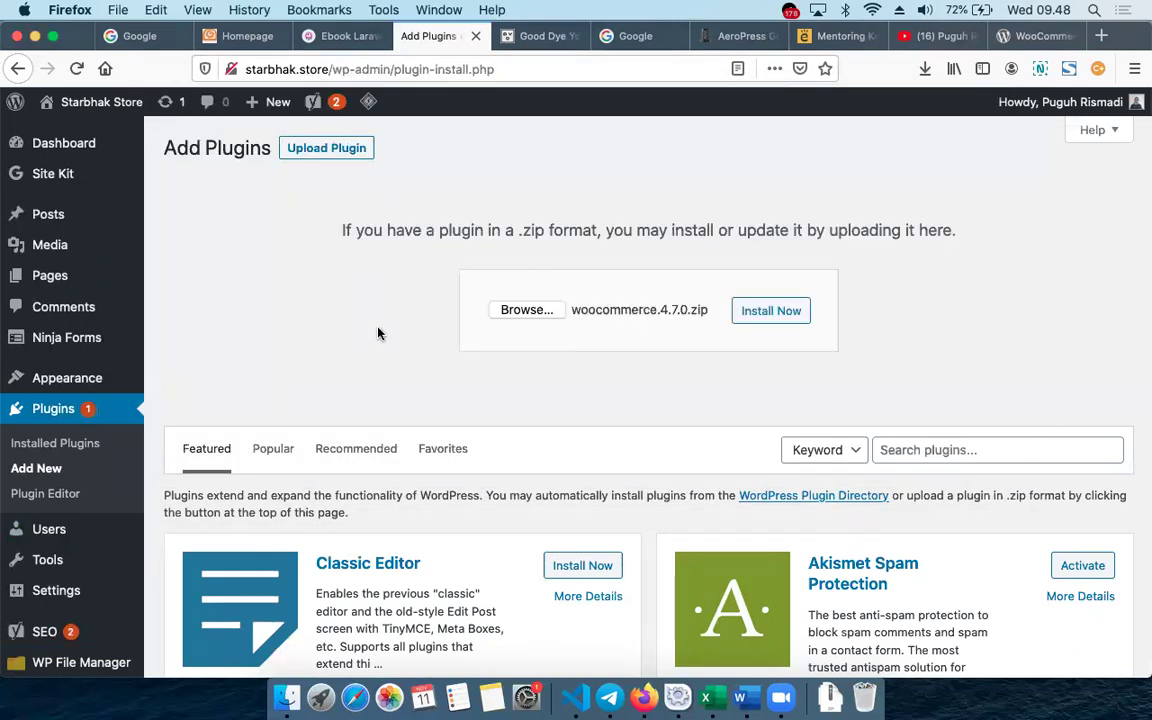
left_click(771, 310)
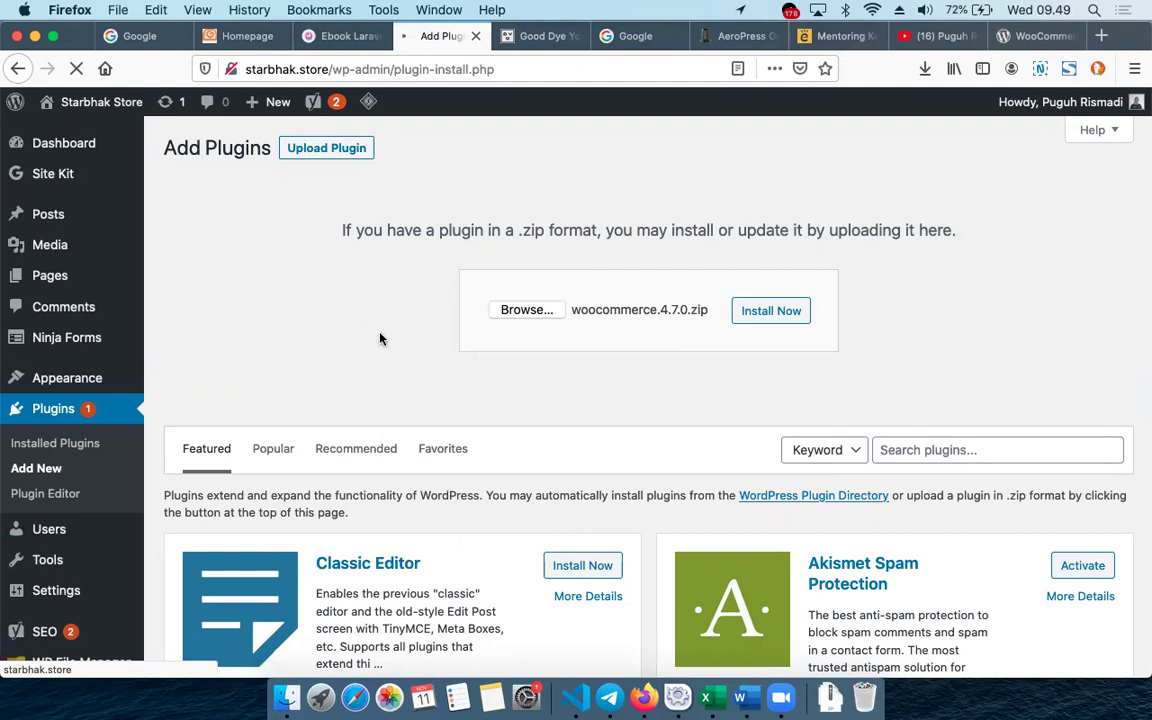
left_click(766, 311)
Review the WooCommerce 4.7.0 page on wordpress.org, then return to Add Plugins.
left_click(1030, 36)
scroll(579, 113, "up", 10)
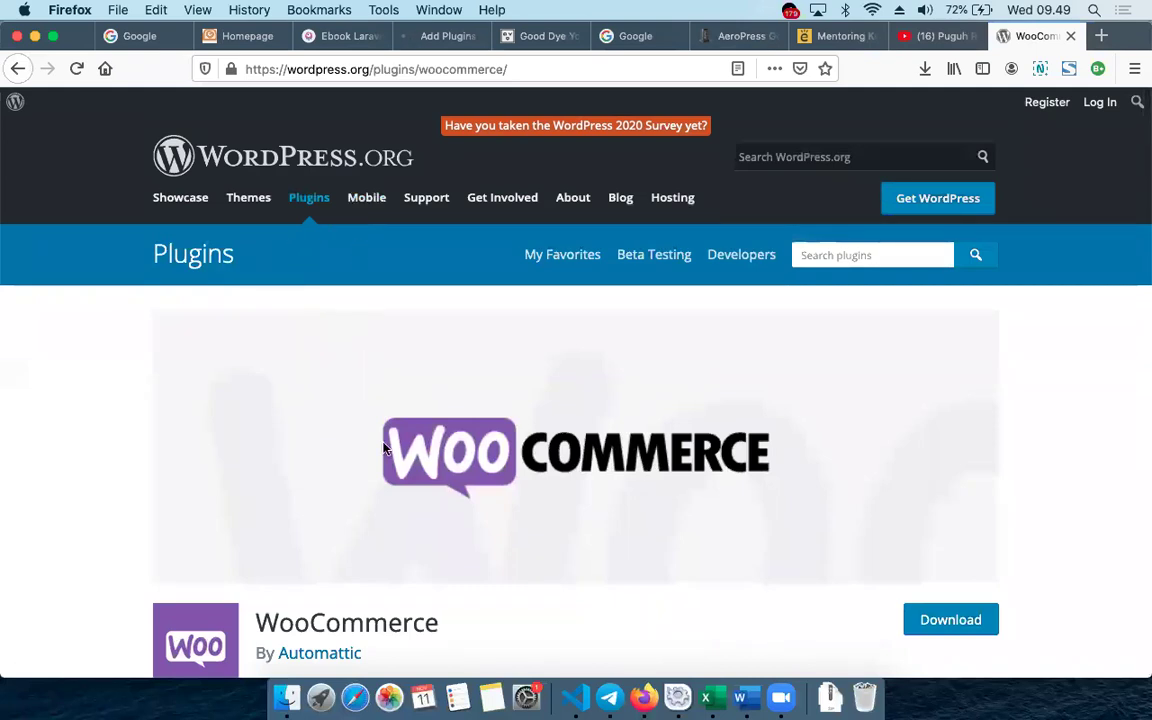
scroll(383, 449, "down", 4)
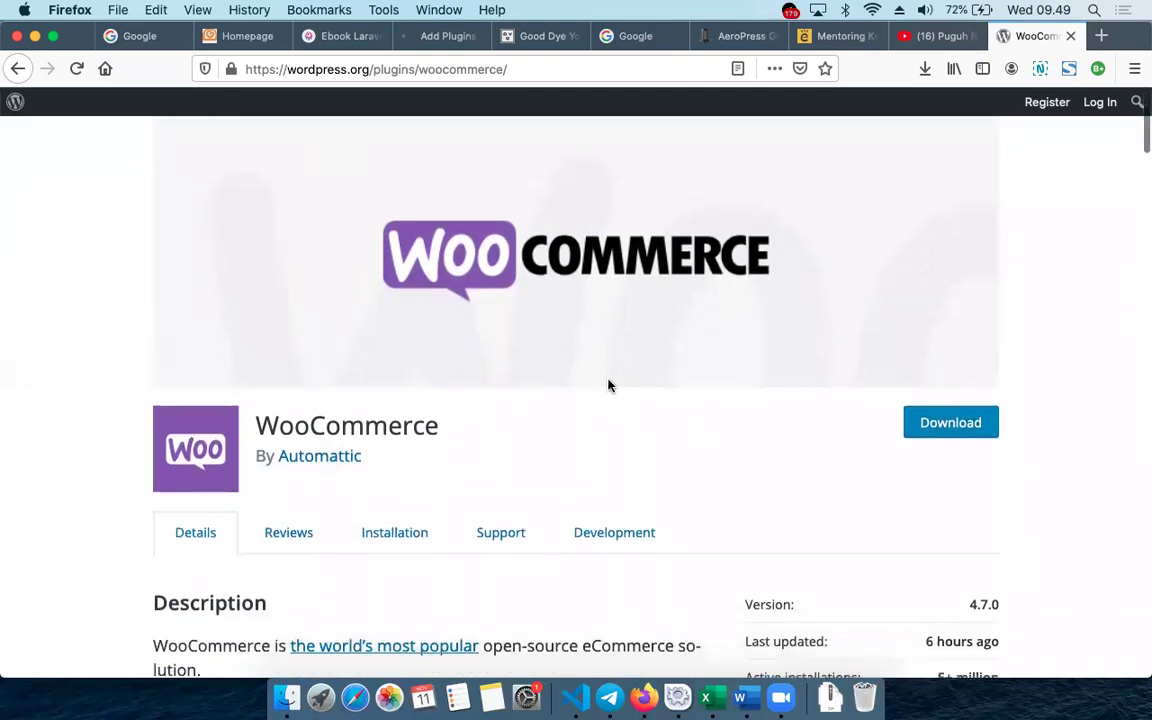
left_click(442, 40)
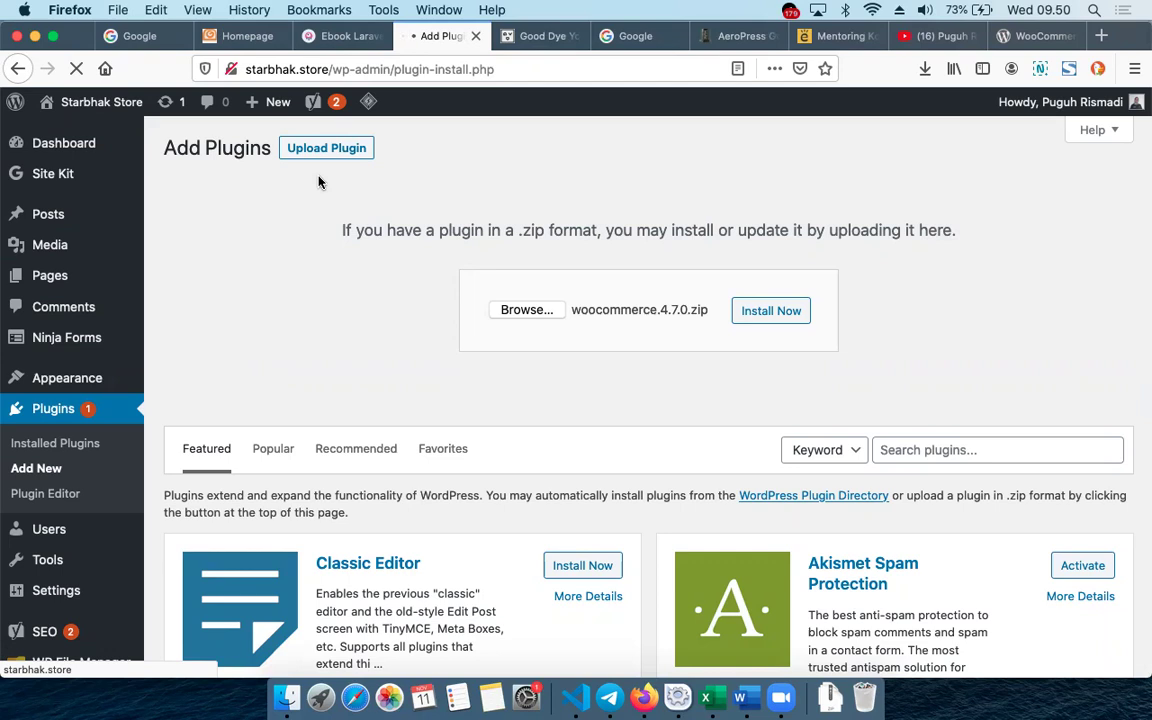
Review the WooCommerce 4.7.0 page on wordpress.org, then return to the woocommerce.4.7.0.zip upload form.
left_click(1030, 35)
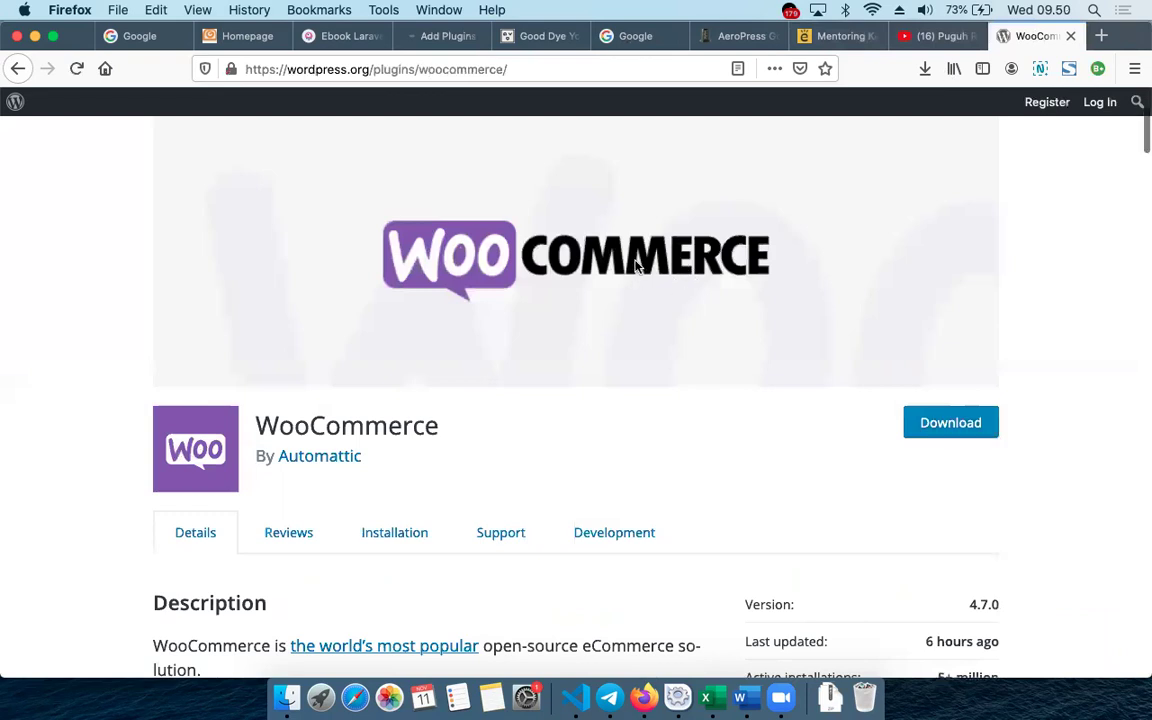
scroll(636, 265, "up", 4)
scroll(638, 268, "down", 3)
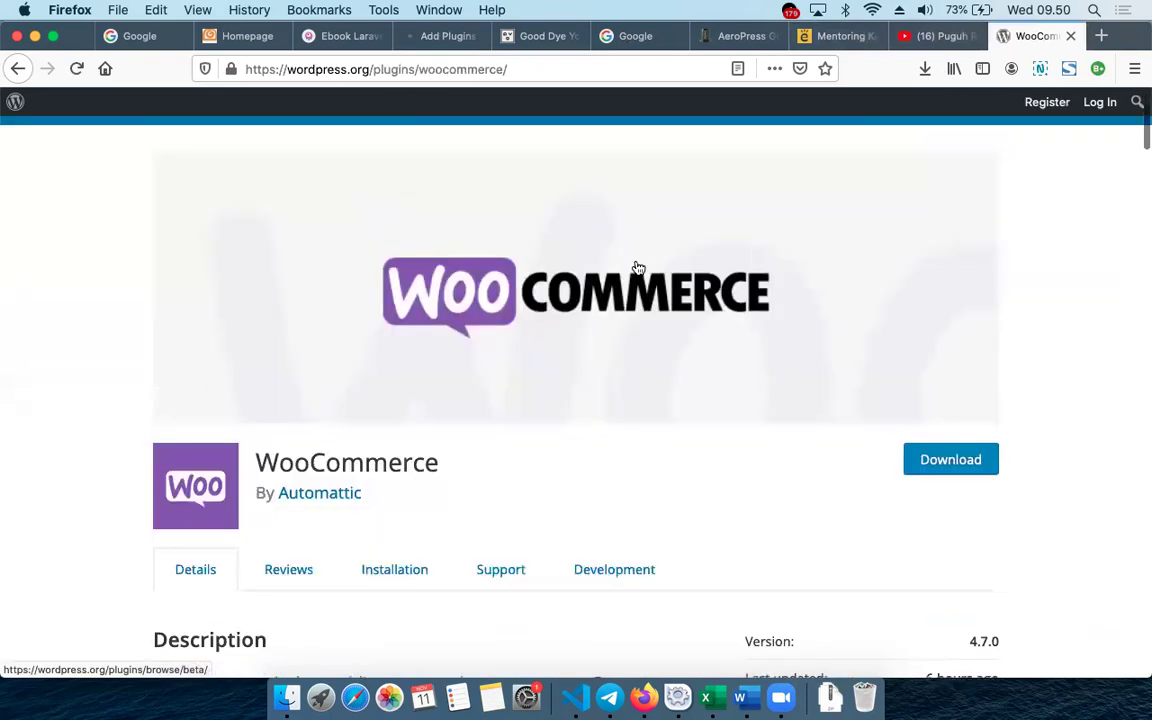
scroll(637, 268, "down", 4)
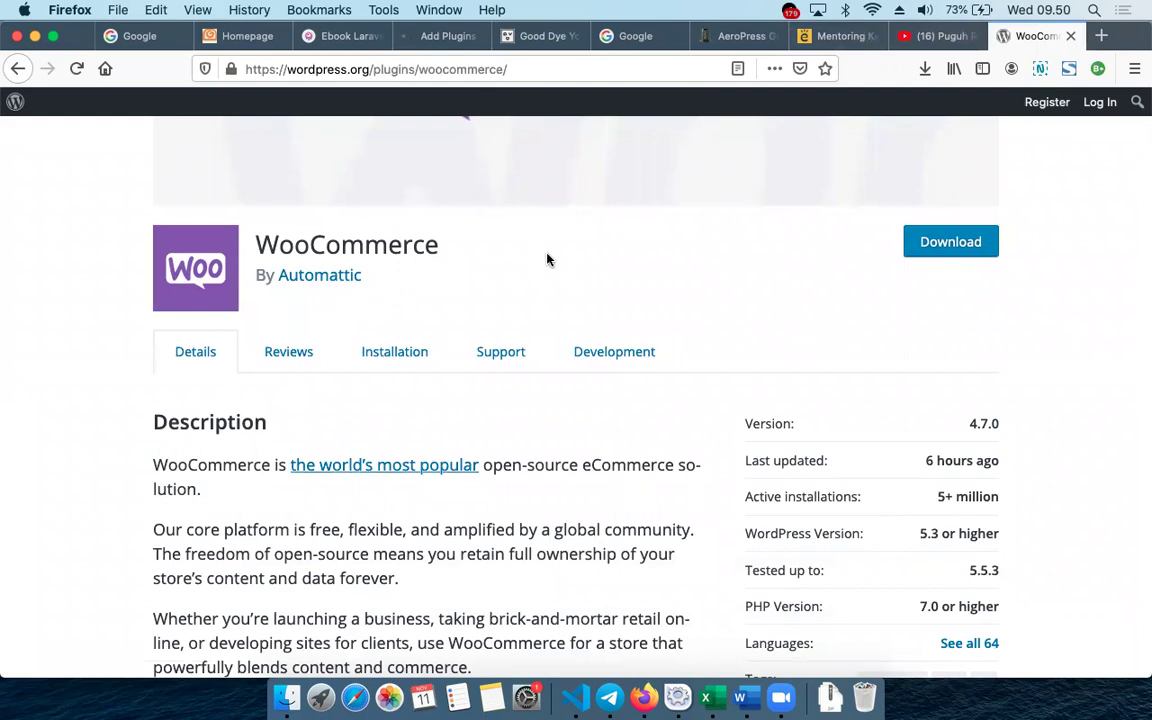
left_click(435, 36)
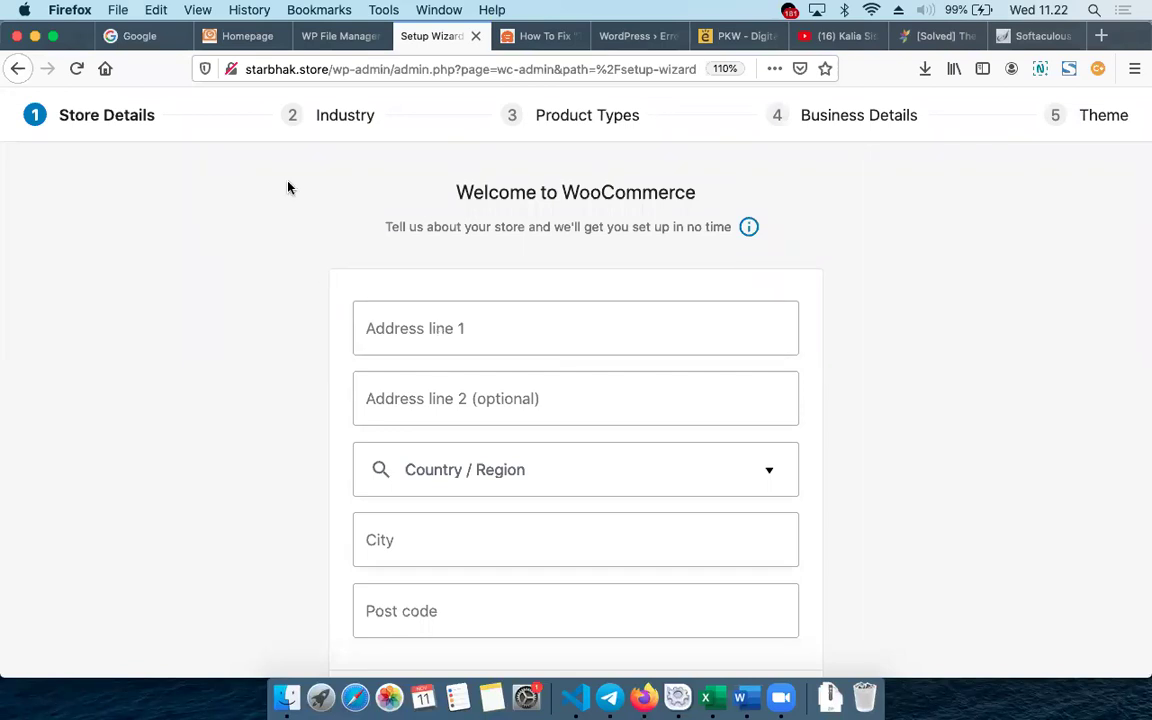
Enter the store's street address in Address line 1 and Address line 2, fixing typos.
left_click(466, 336)
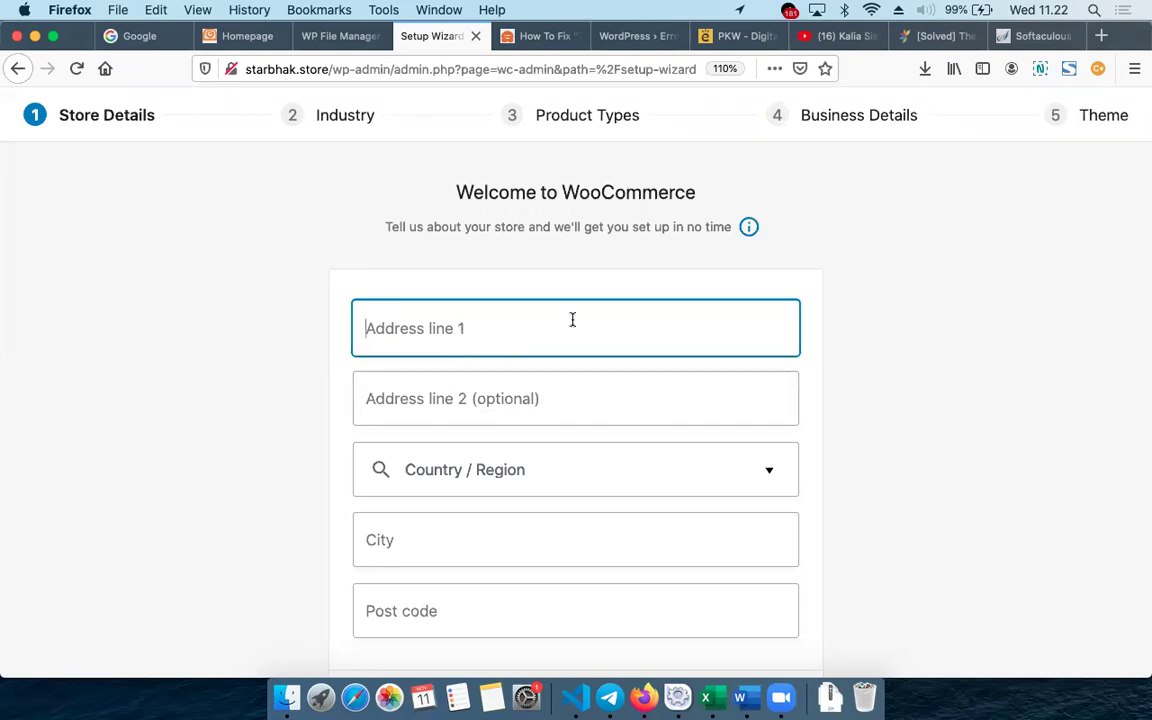
type("Jl.Pekapuran")
key("Tab")
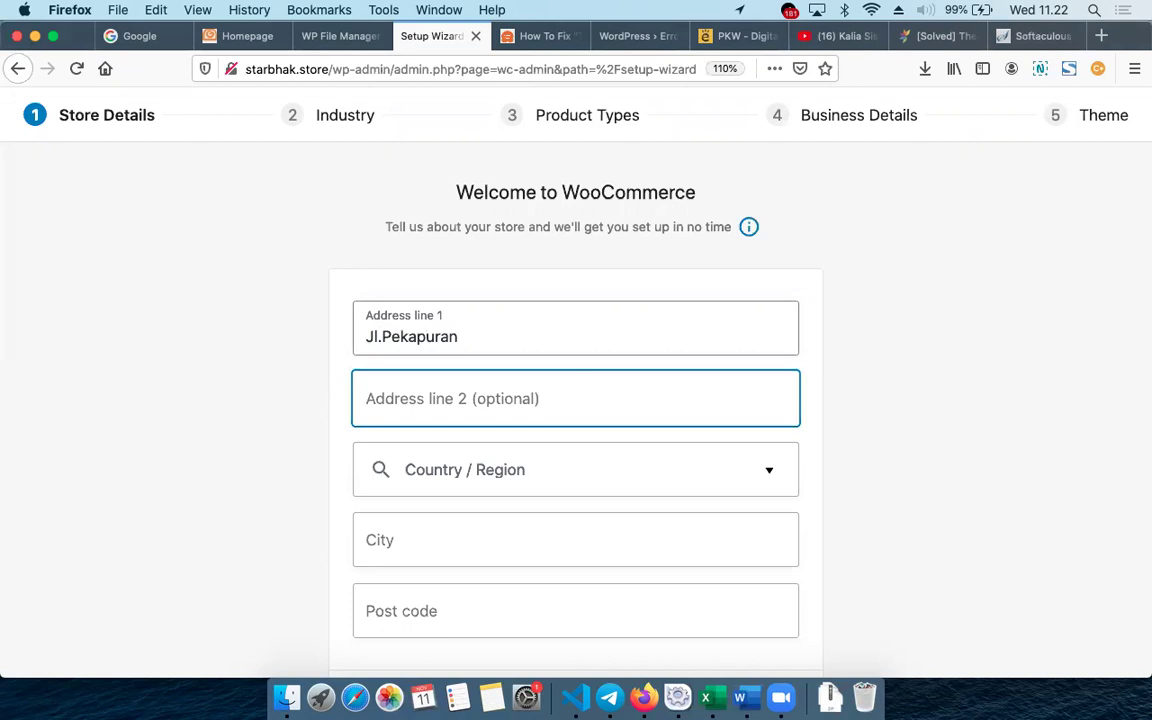
type("Kel.")
key("BackSpace")
key("BackSpace")
key("BackSpace")
type("urug Kec.Cia")
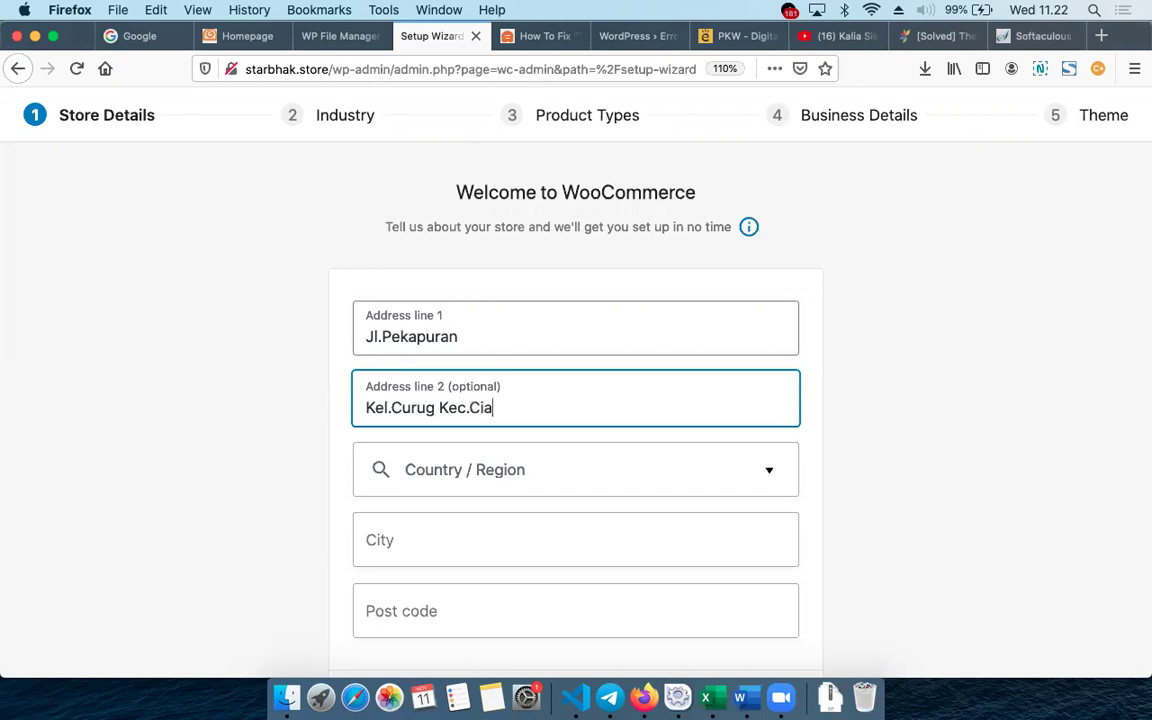
key("BackSpace")
type("manggis")
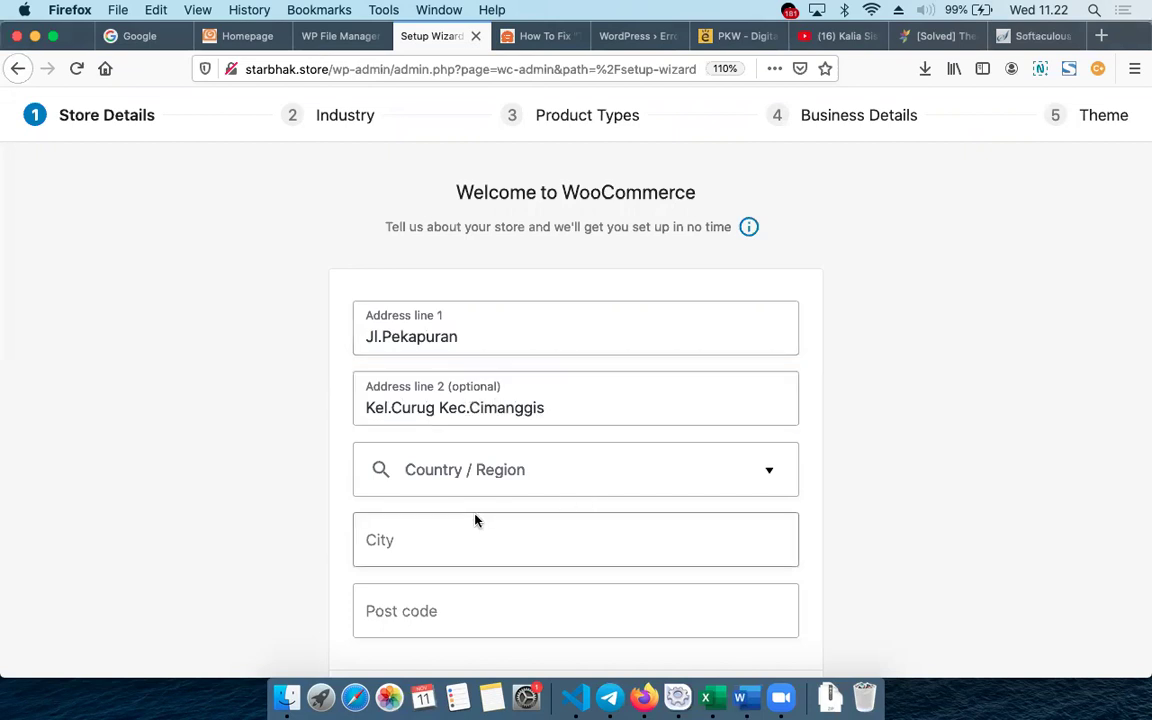
Fill in city Depok and the store's post code, then search the country list for Indonesia.
left_click(417, 535)
type("Depok")
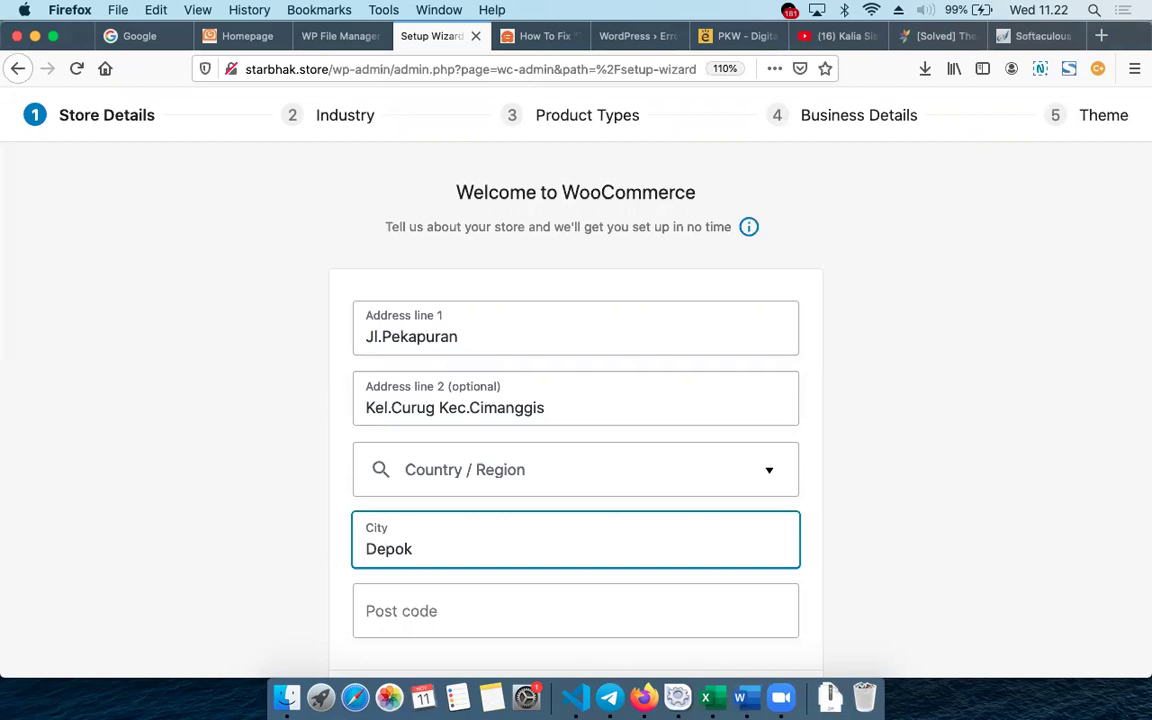
left_click(424, 622)
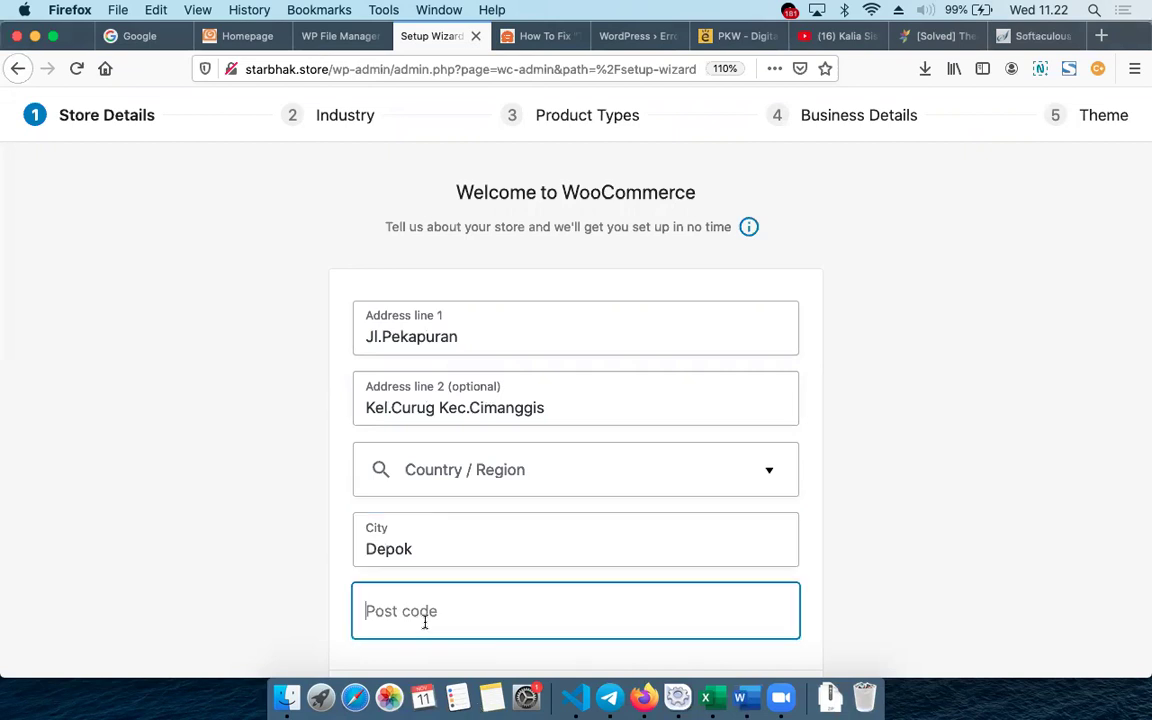
type("161789")
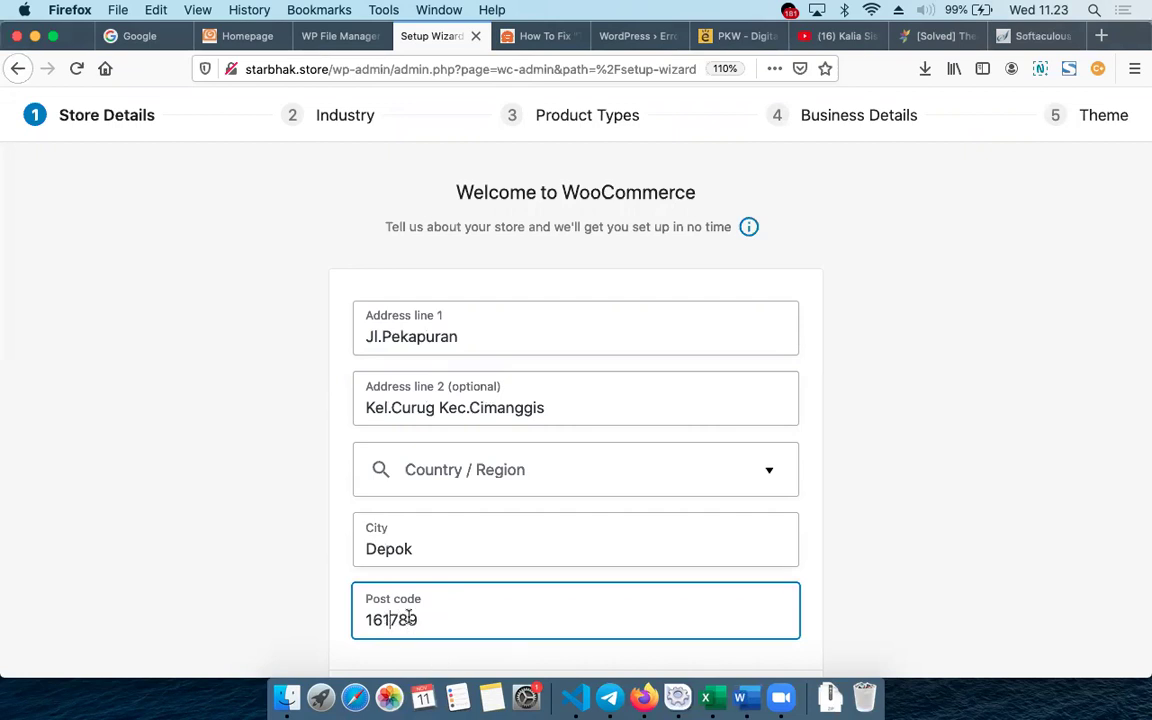
left_click(399, 619)
key("BackSpace")
left_click(465, 468)
type("Indon")
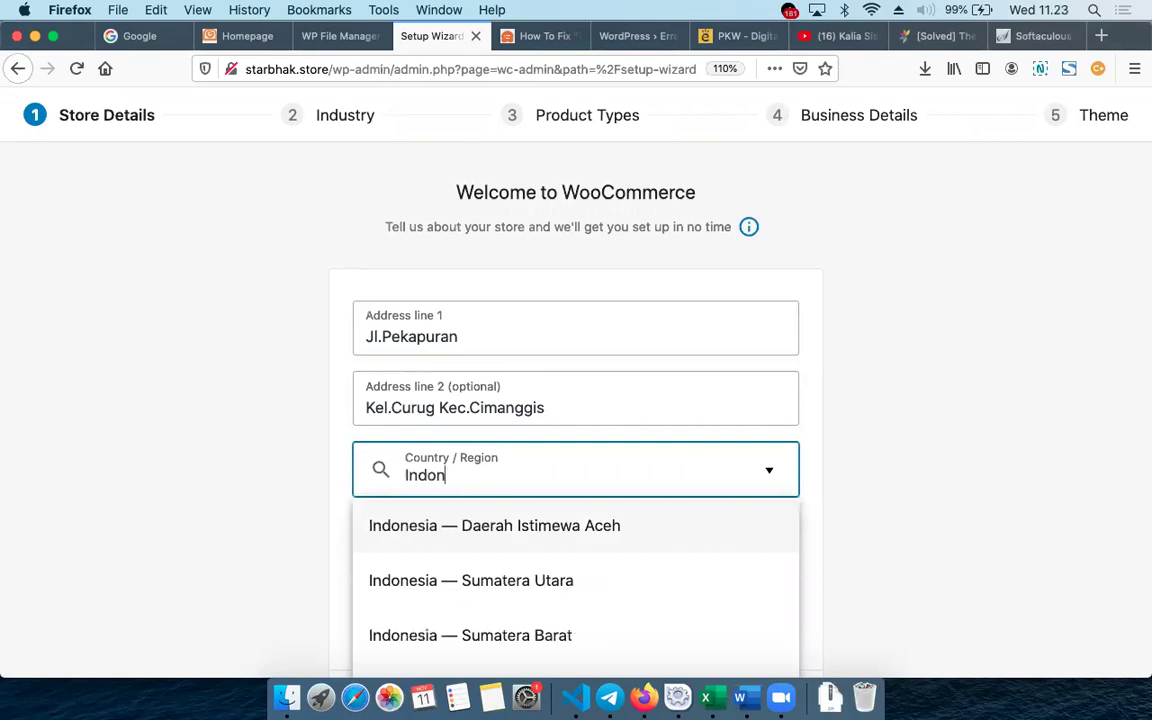
type("esia Jaw")
Pick Indonesia — Jawa Barat from the filtered Country / Region list.
key("BackSpace")
key("BackSpace")
key("BackSpace")
key("BackSpace")
type("- Ja")
key("BackSpace")
key("BackSpace")
key("BackSpace")
key("BackSpace")
key("BackSpace")
scroll(509, 560, "down", 2)
scroll(509, 560, "down", 10)
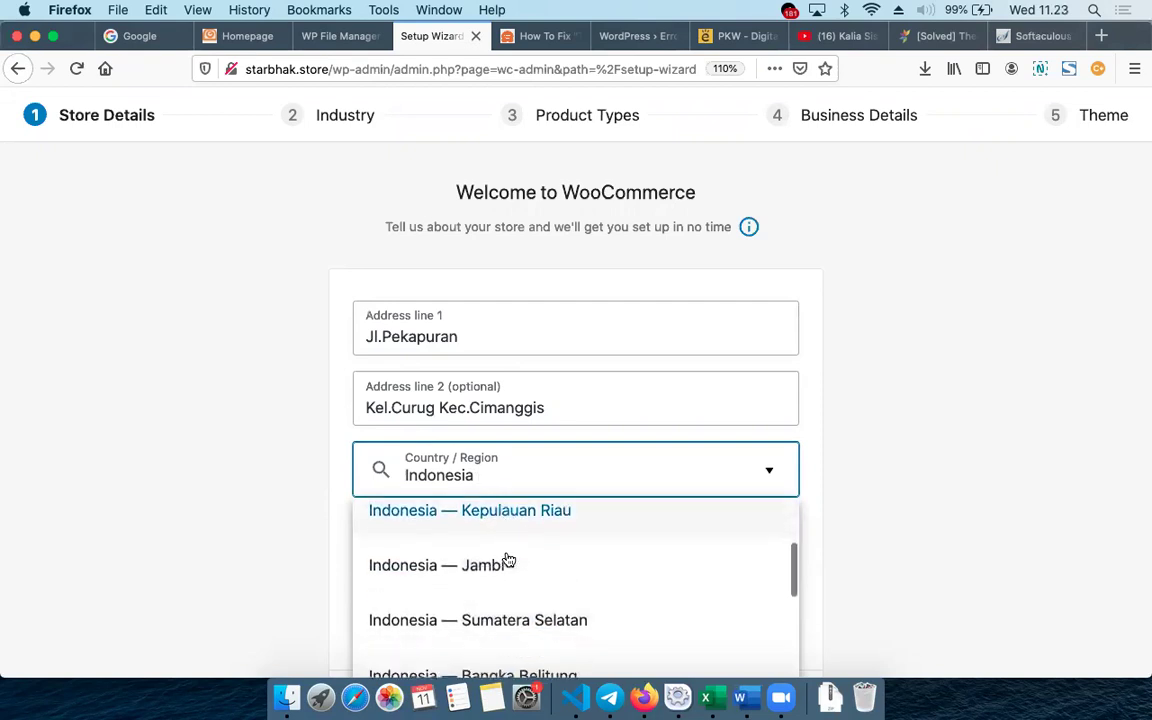
scroll(509, 560, "down", 5)
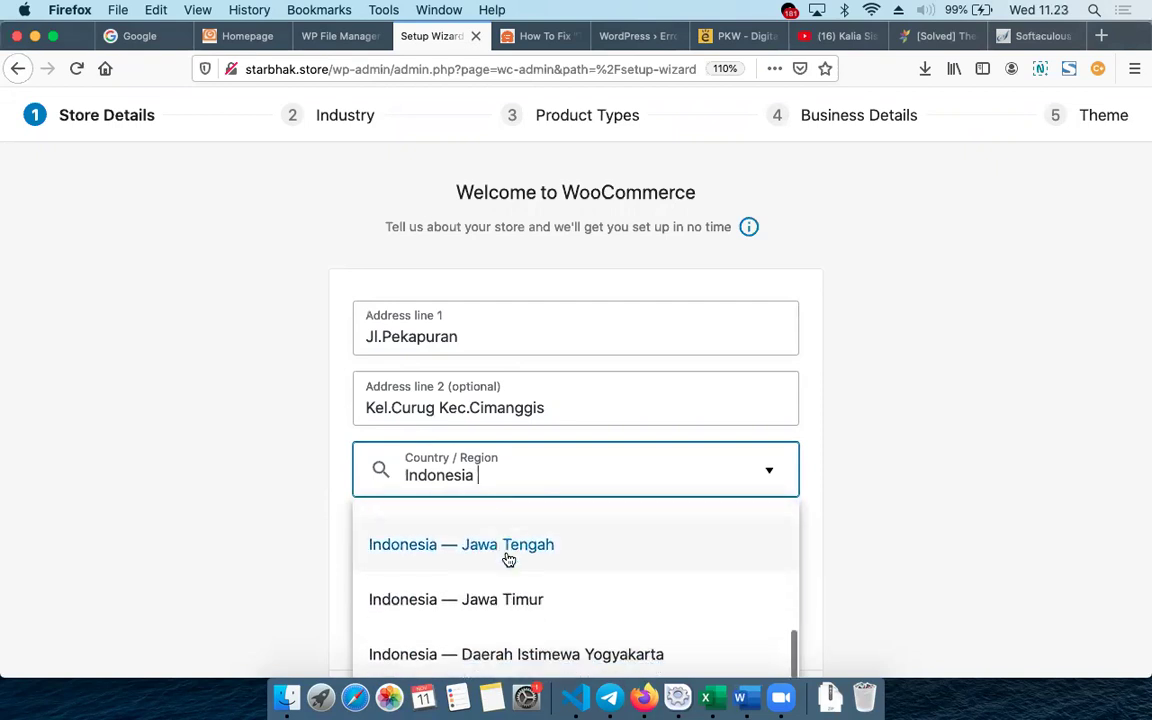
scroll(509, 560, "up", 5)
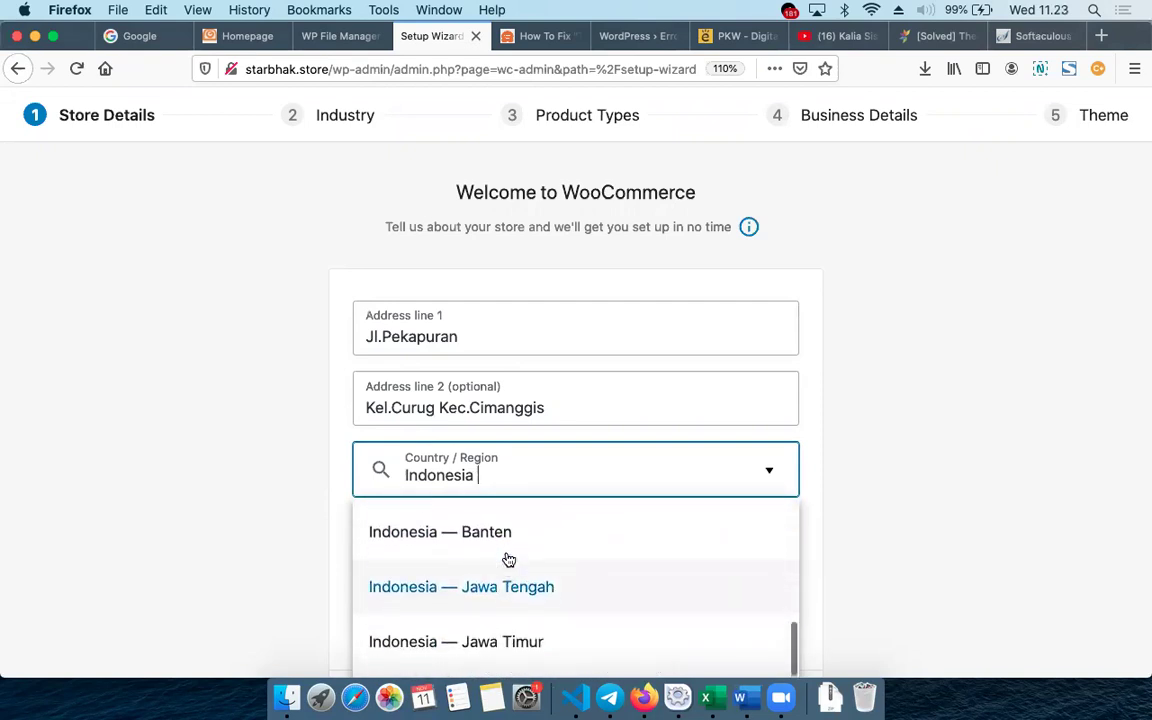
left_click(490, 558)
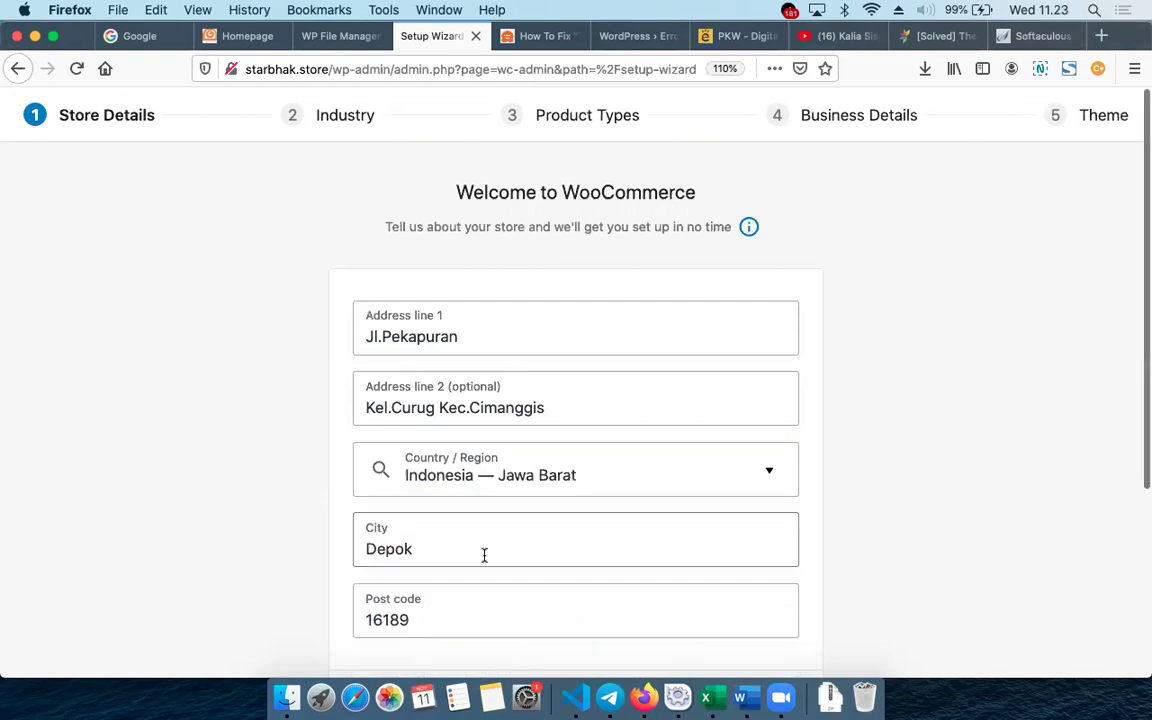
scroll(276, 461, "down", 5)
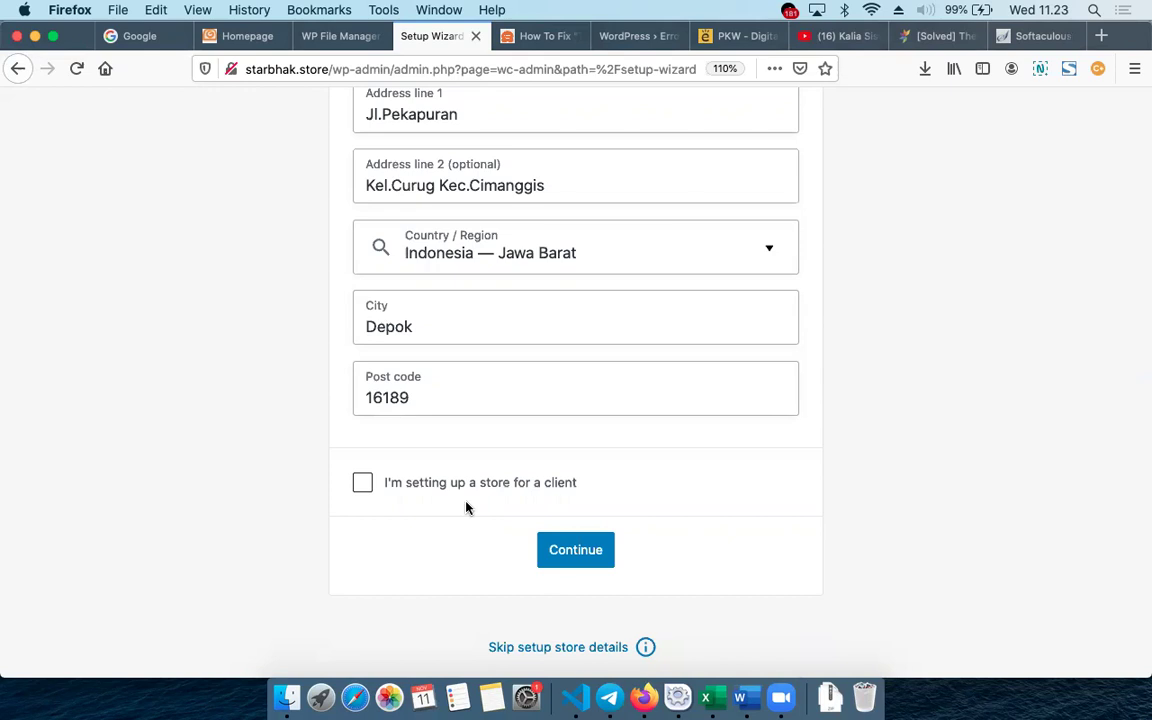
Tick 'I'm setting up a store for a client', continue, and accept tracking with 'Yes, count me in!'.
left_click(362, 482)
left_click(598, 550)
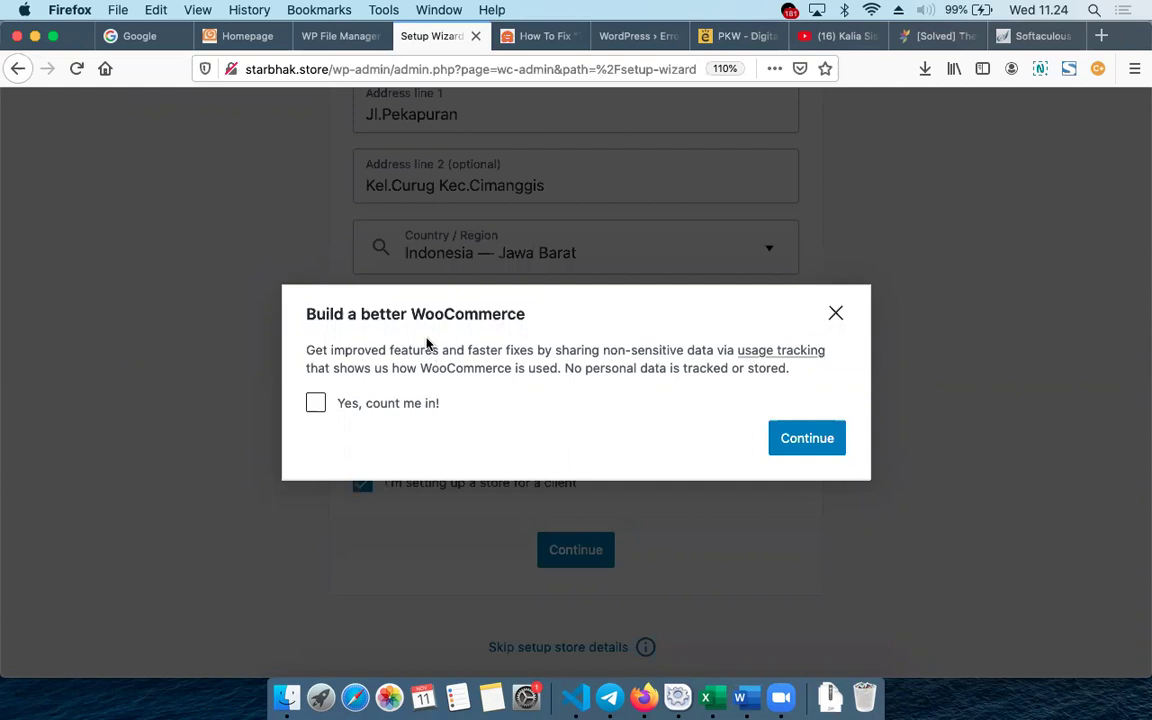
left_click(379, 406)
left_click(801, 447)
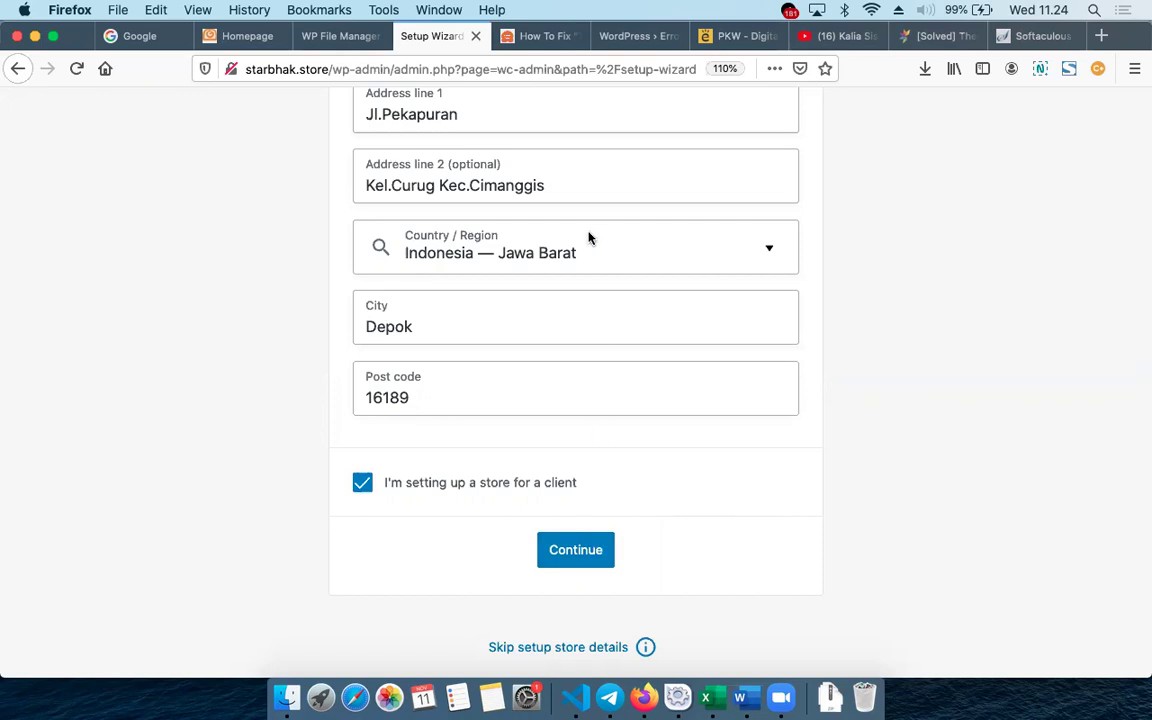
Load google.com in the WPBeginner article tab, then return to the setup wizard.
scroll(589, 229, "up", 5)
scroll(589, 231, "down", 5)
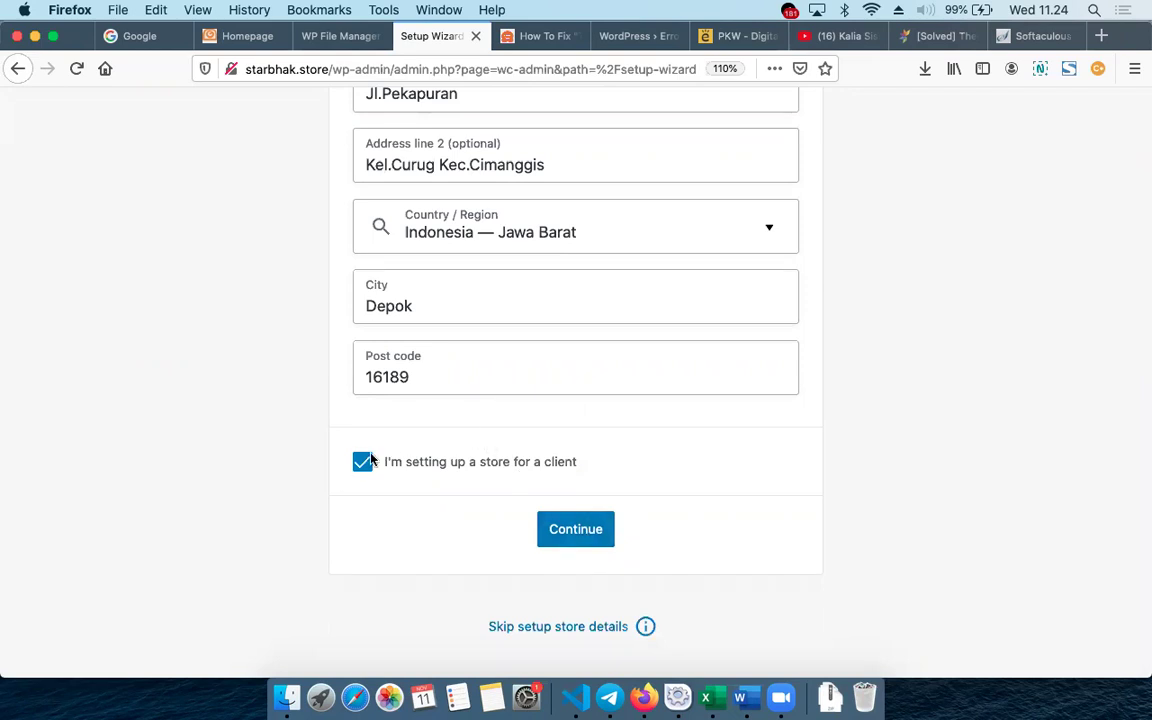
left_click(553, 36)
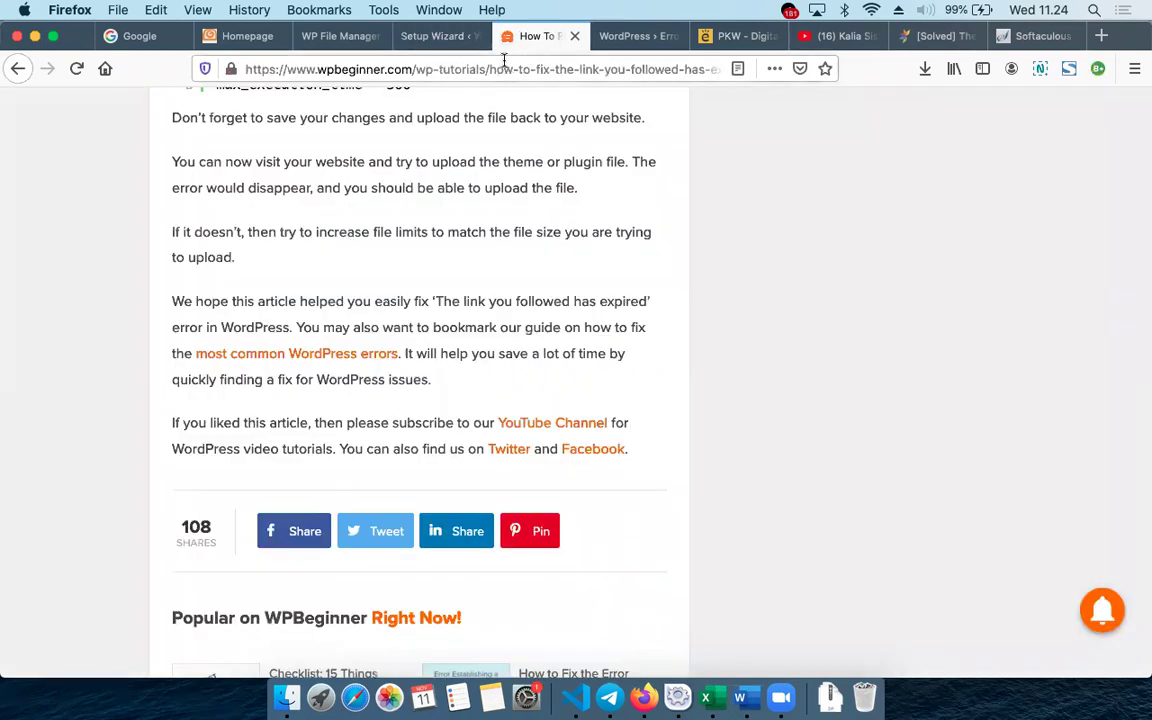
left_click(504, 63)
type("google.com")
key("Return")
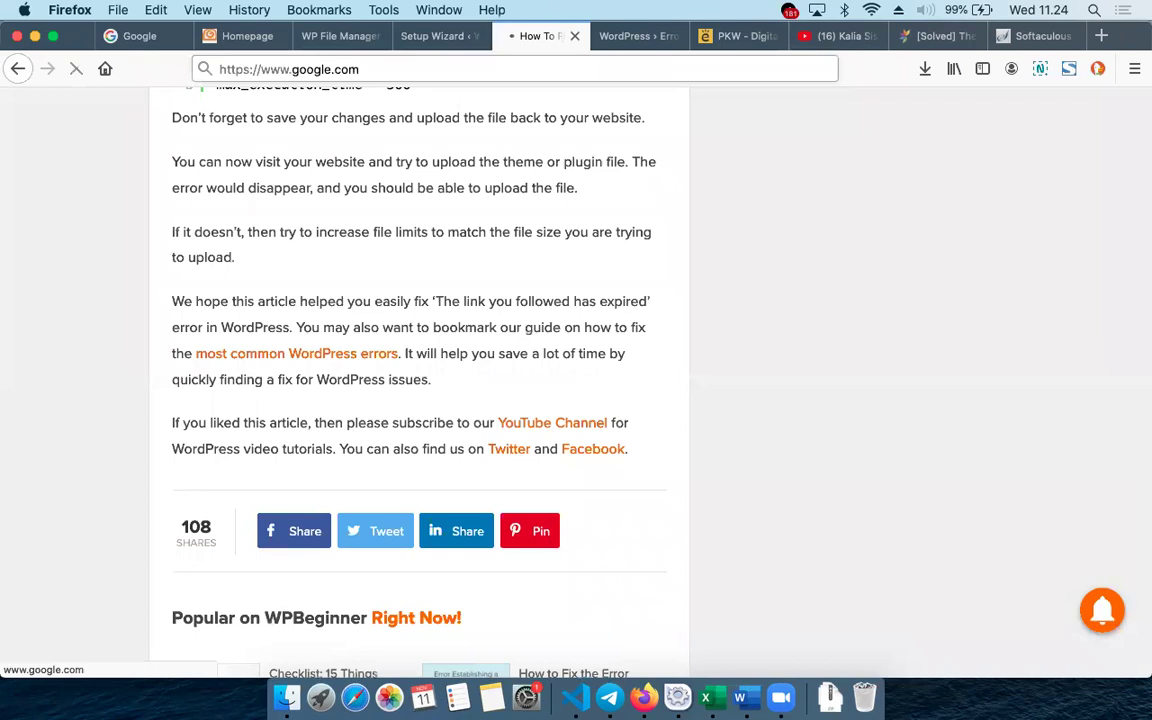
left_click(445, 40)
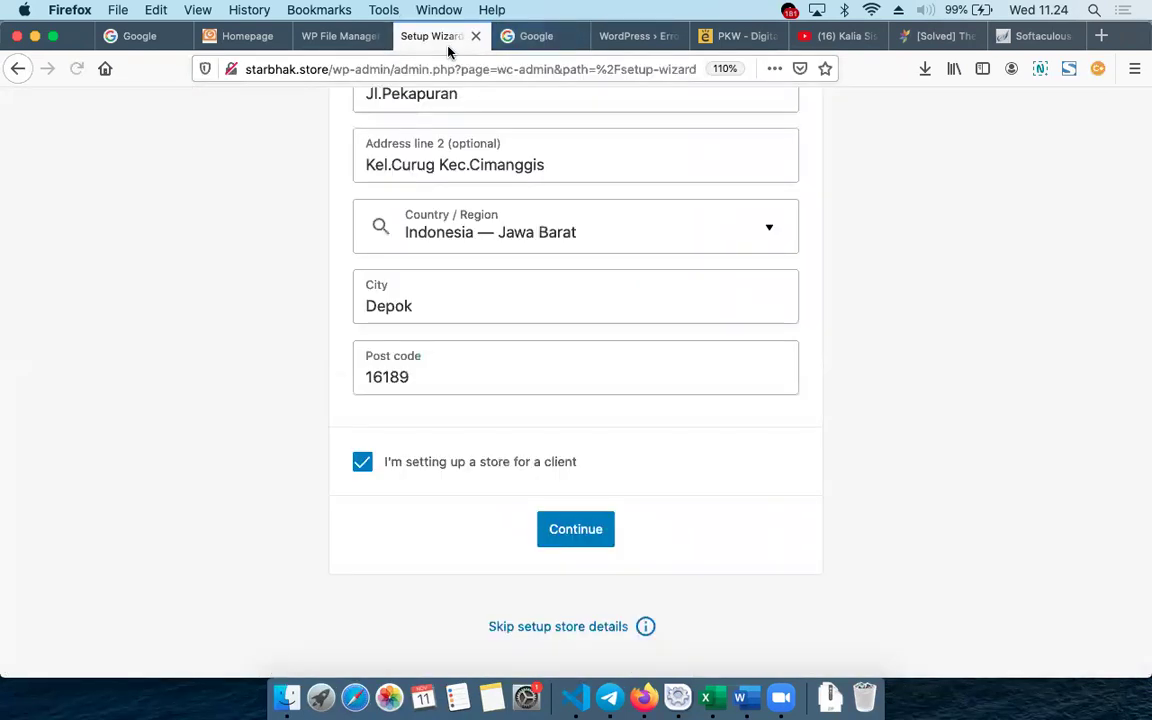
Resubmit the store details, reset zoom to 100%, re-tick the client option and reload the wizard.
left_click(581, 529)
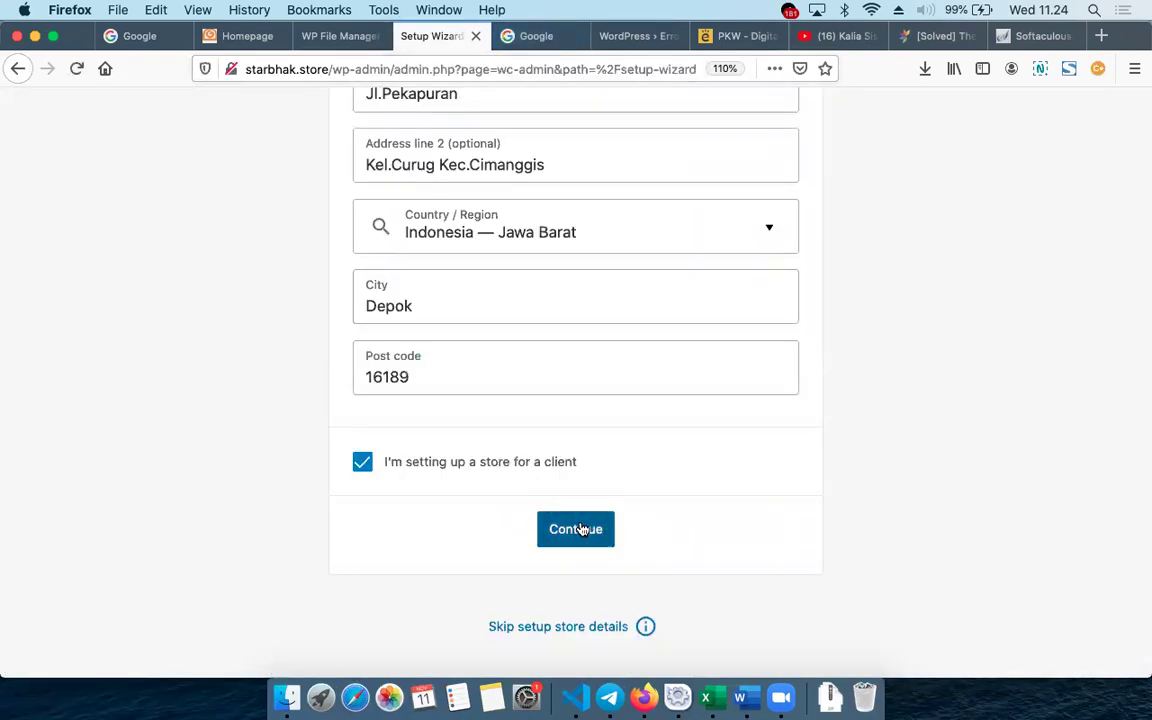
key("super+0")
scroll(659, 280, "up", 4)
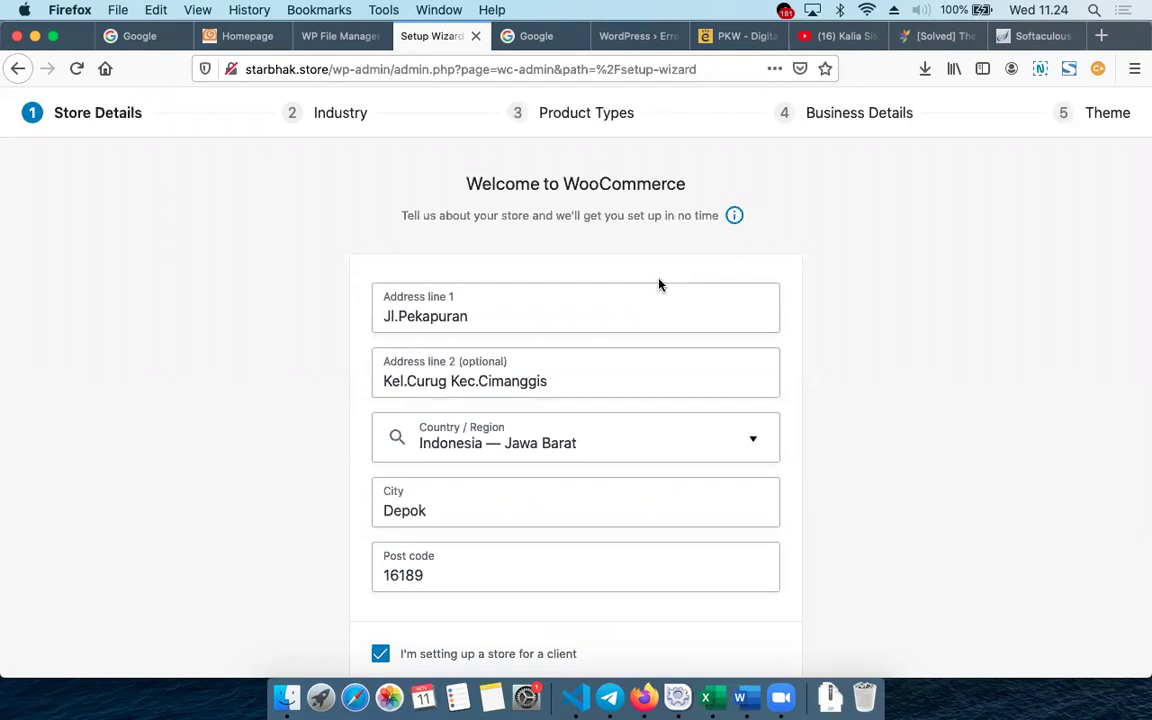
scroll(659, 285, "down", 4)
left_click(380, 482)
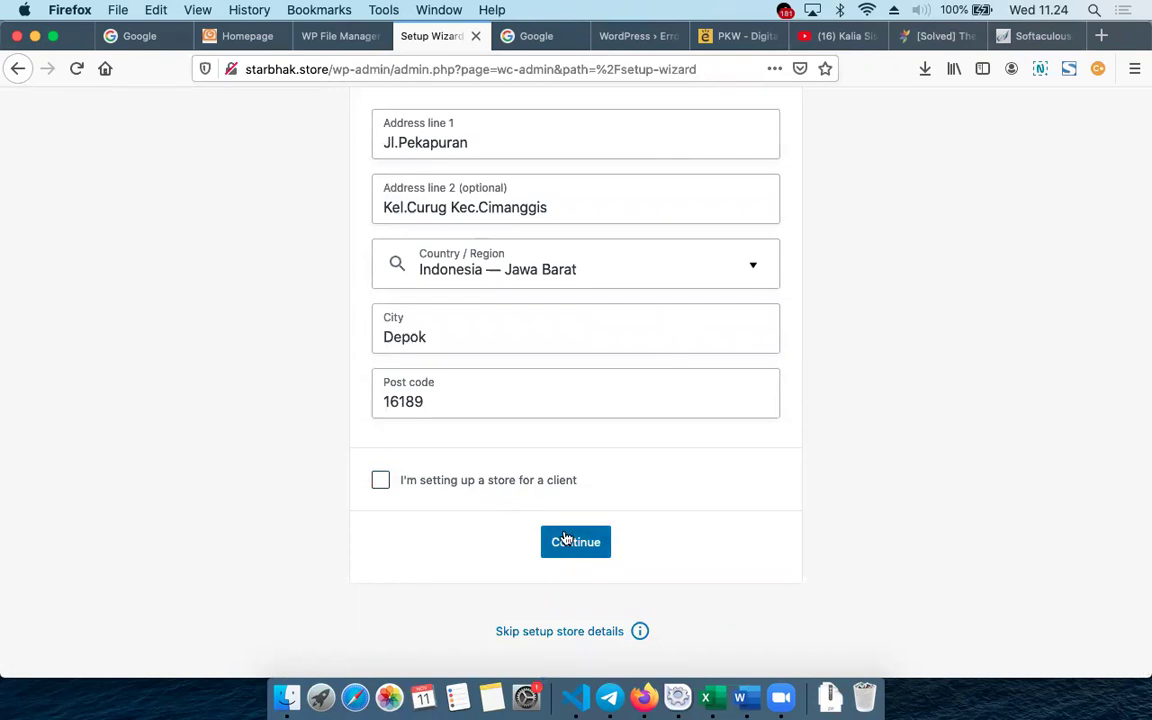
left_click(380, 481)
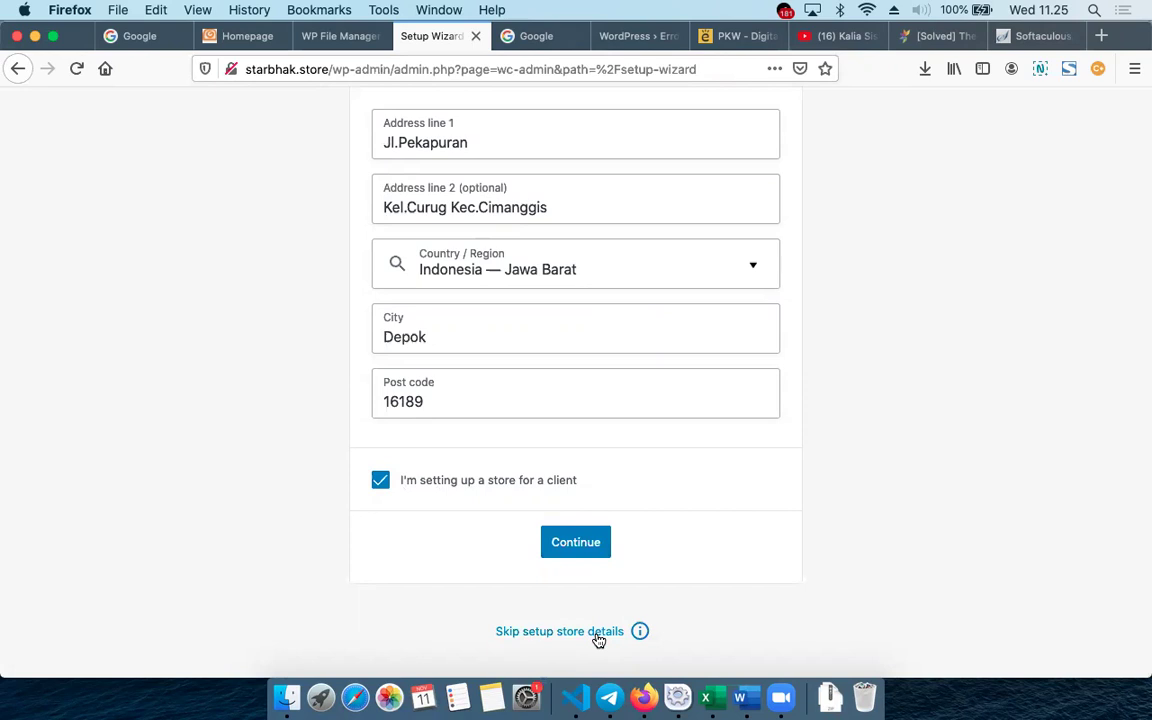
scroll(598, 640, "up", 4)
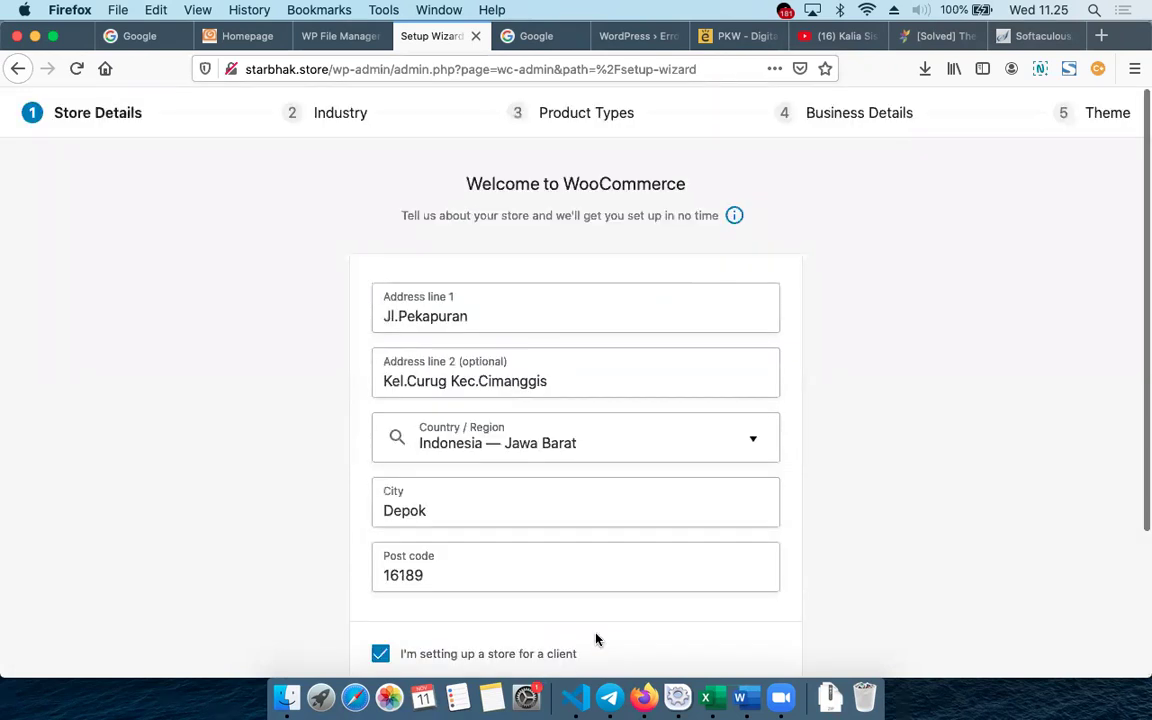
left_click(626, 68)
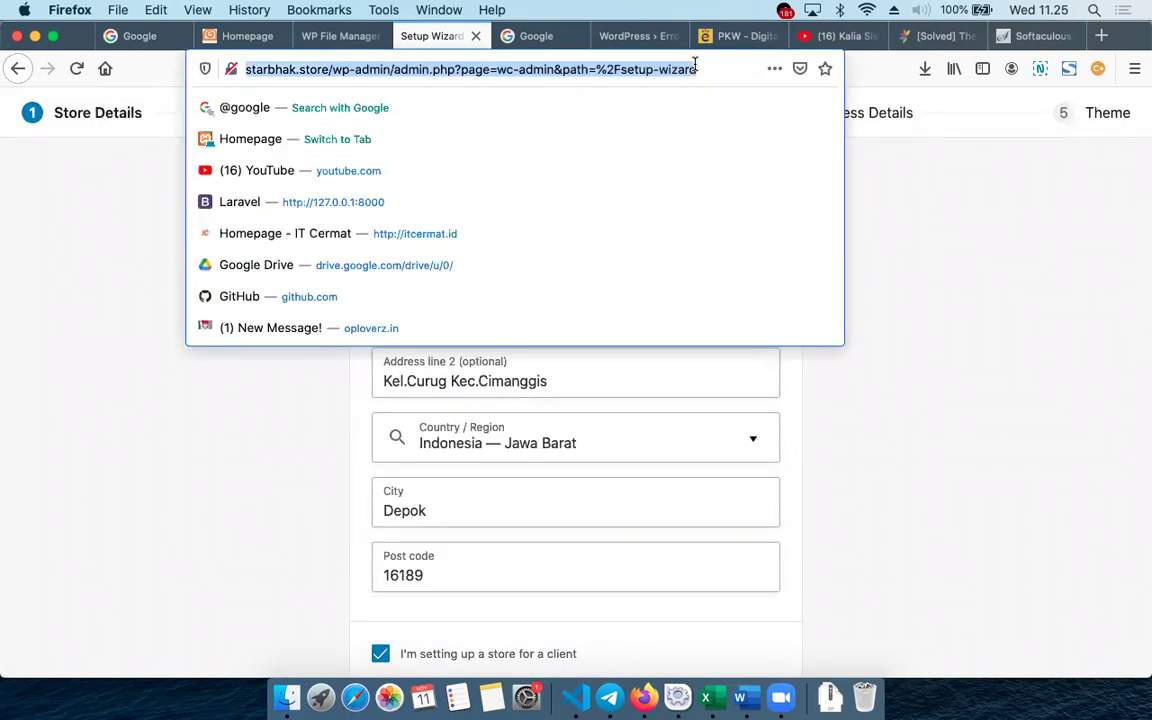
key("Return")
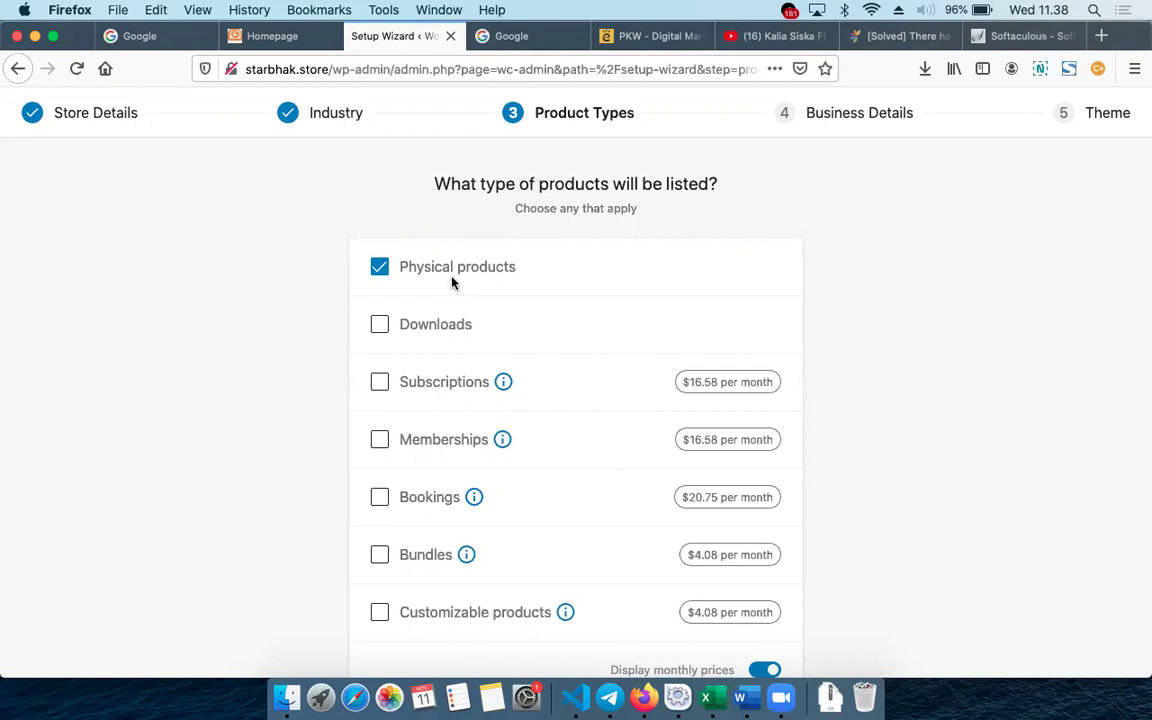
Scroll down the Product Types step to reach its Continue button.
scroll(451, 283, "down", 3)
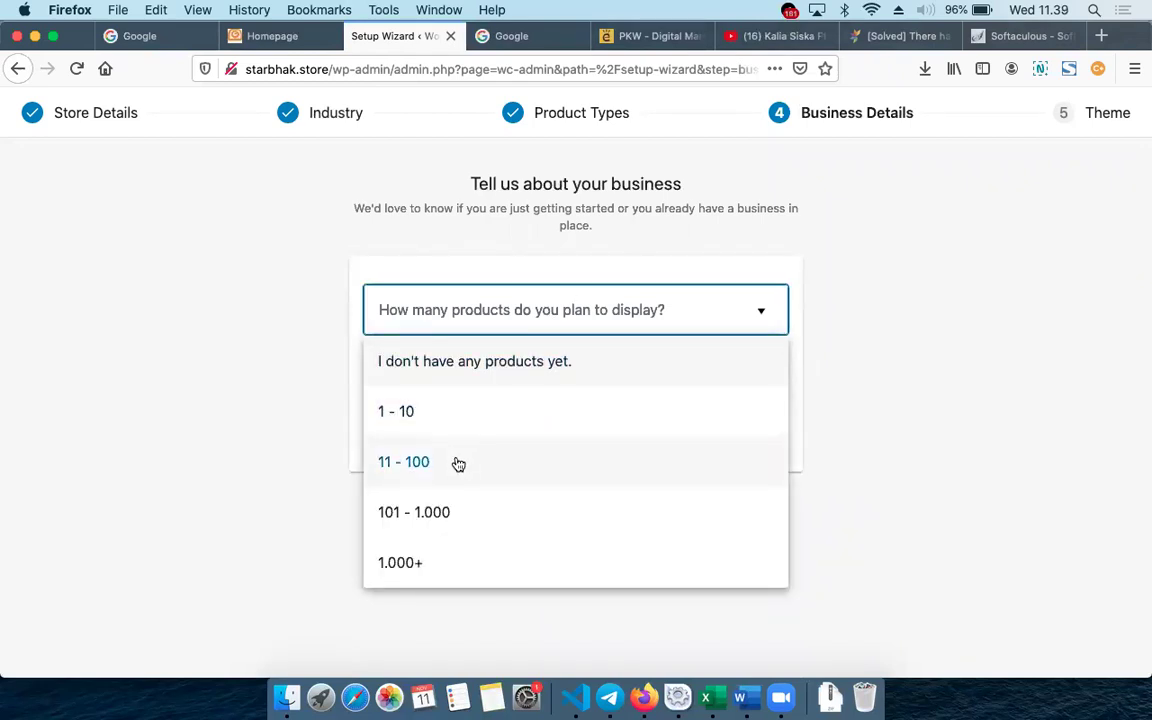
Answer 11 - 100 planned products and No to selling elsewhere.
left_click(458, 463)
left_click(577, 377)
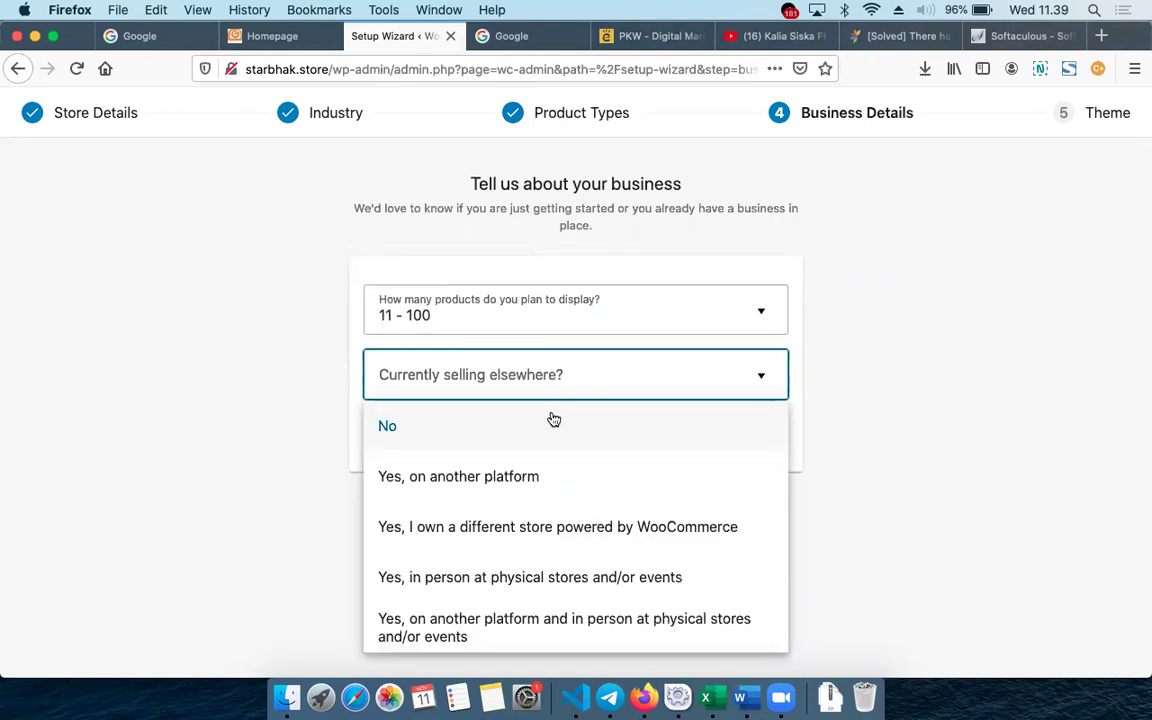
left_click(405, 437)
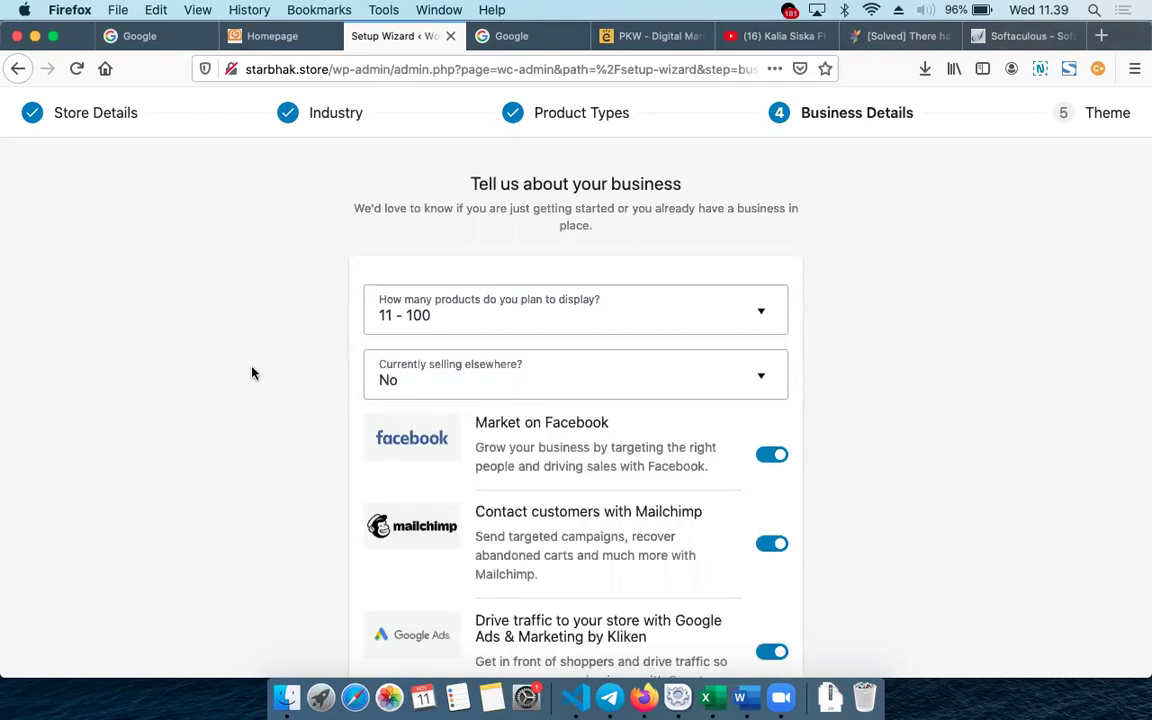
scroll(252, 373, "down", 3)
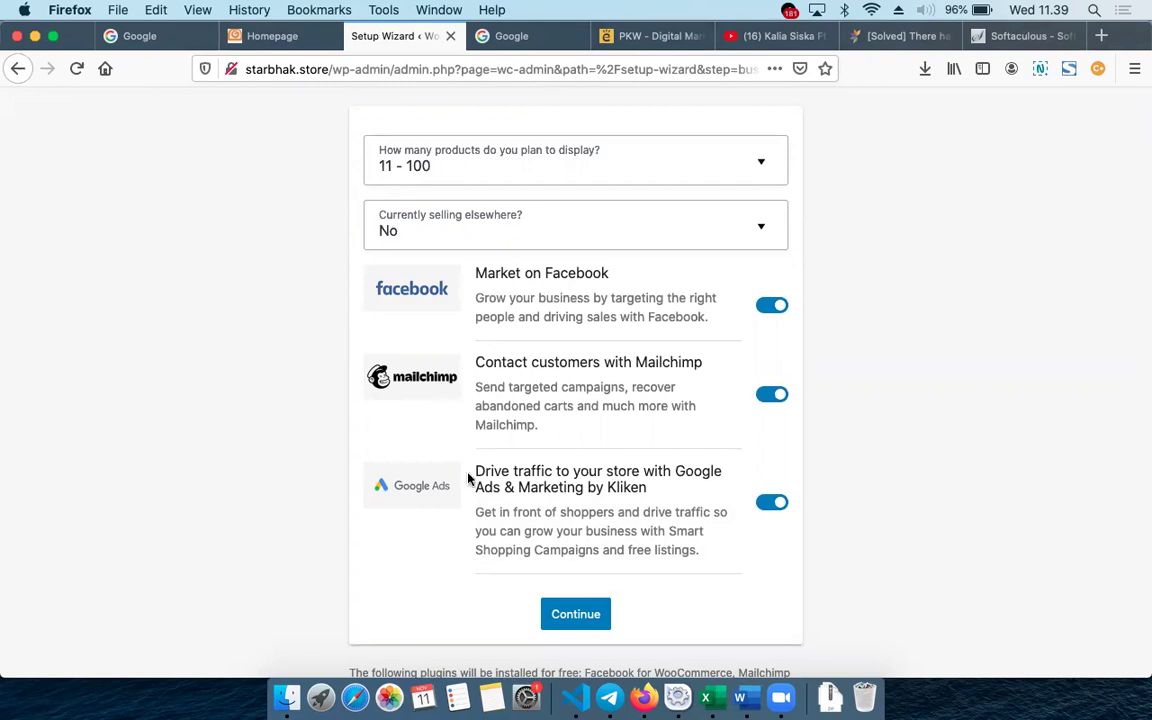
Continue to install the free Facebook, Mailchimp and Google Ads add-ons, retrying twice after failure.
left_click(588, 612)
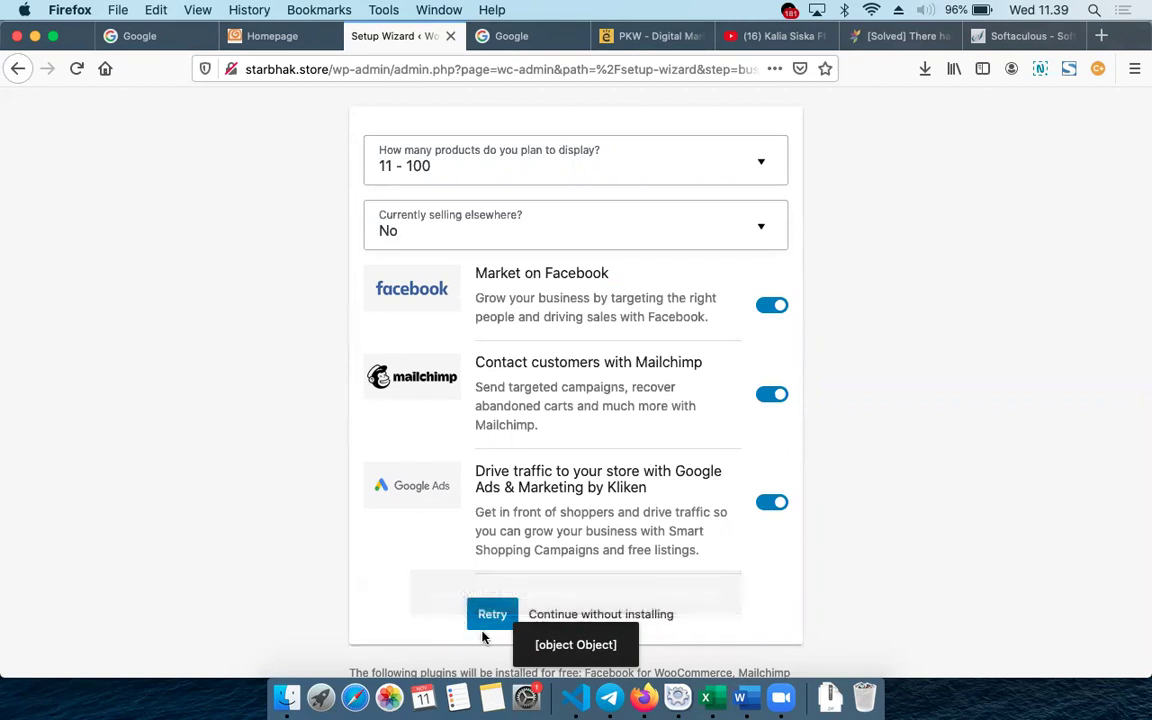
left_click(490, 616)
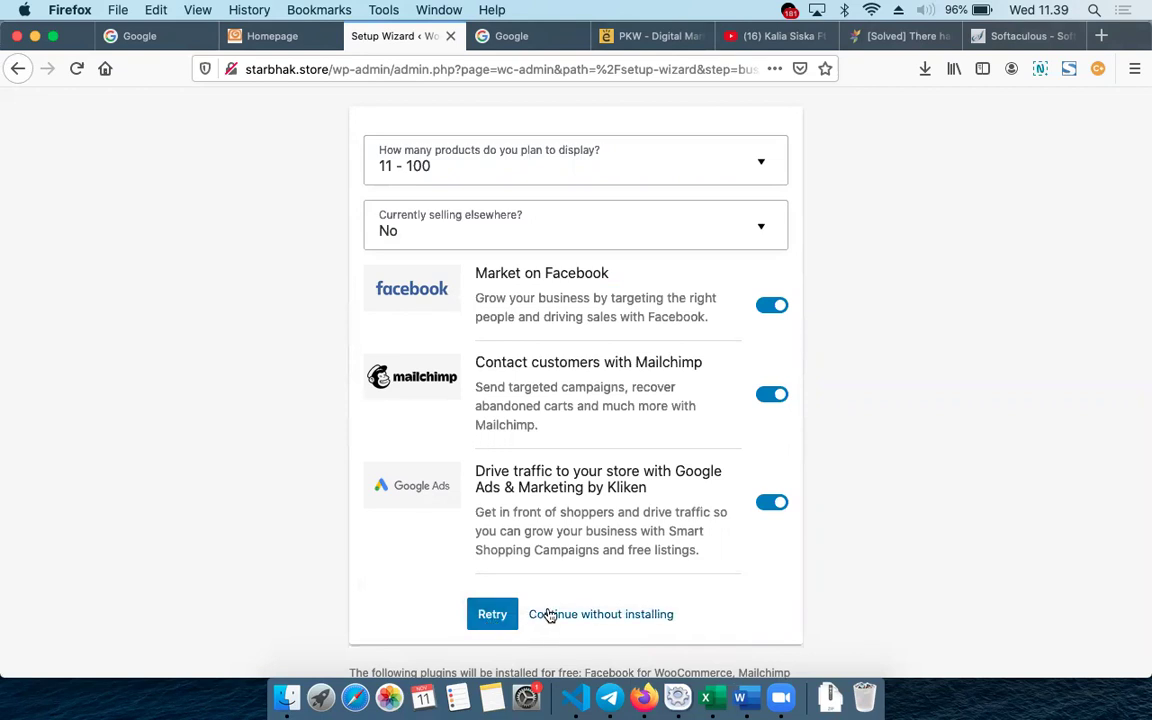
left_click(490, 614)
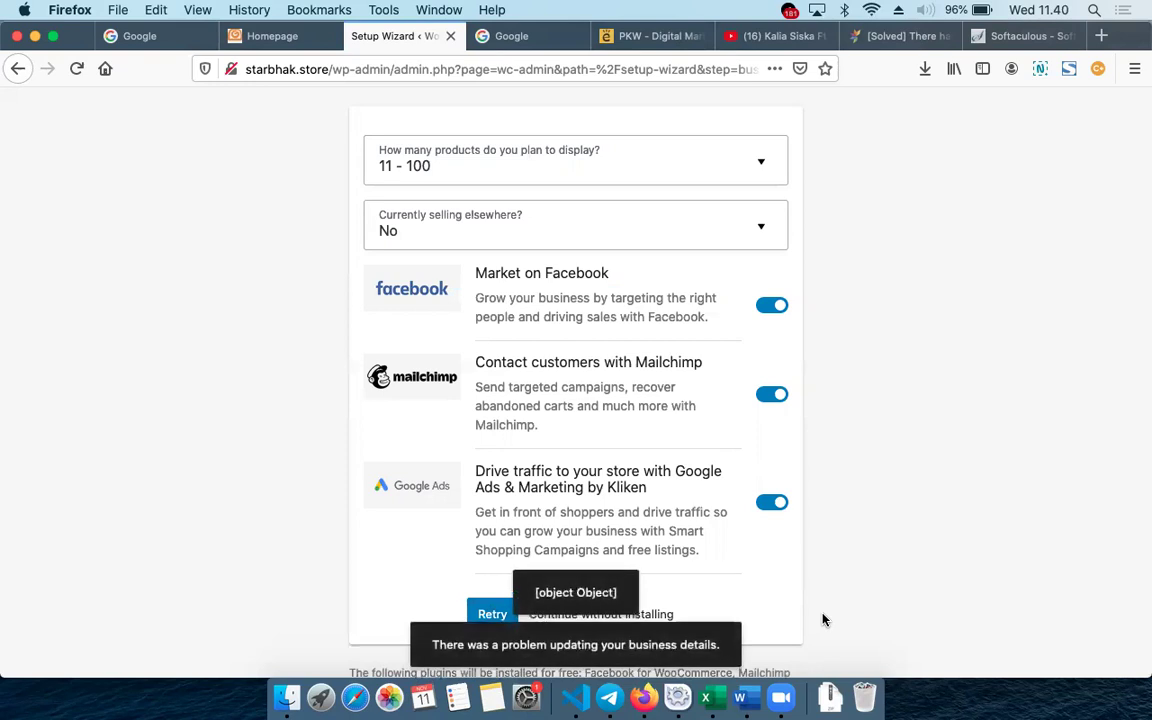
scroll(823, 620, "down", 1)
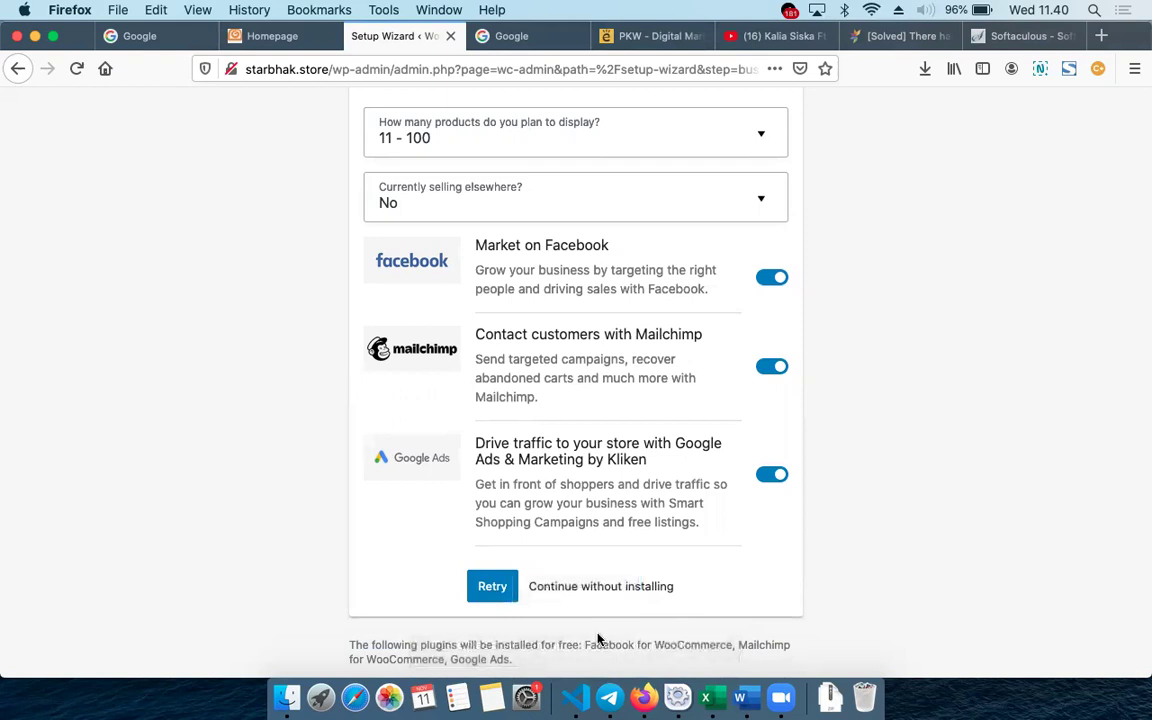
Continue without the plugins and choose the free Storefront theme on the Theme step.
left_click(594, 587)
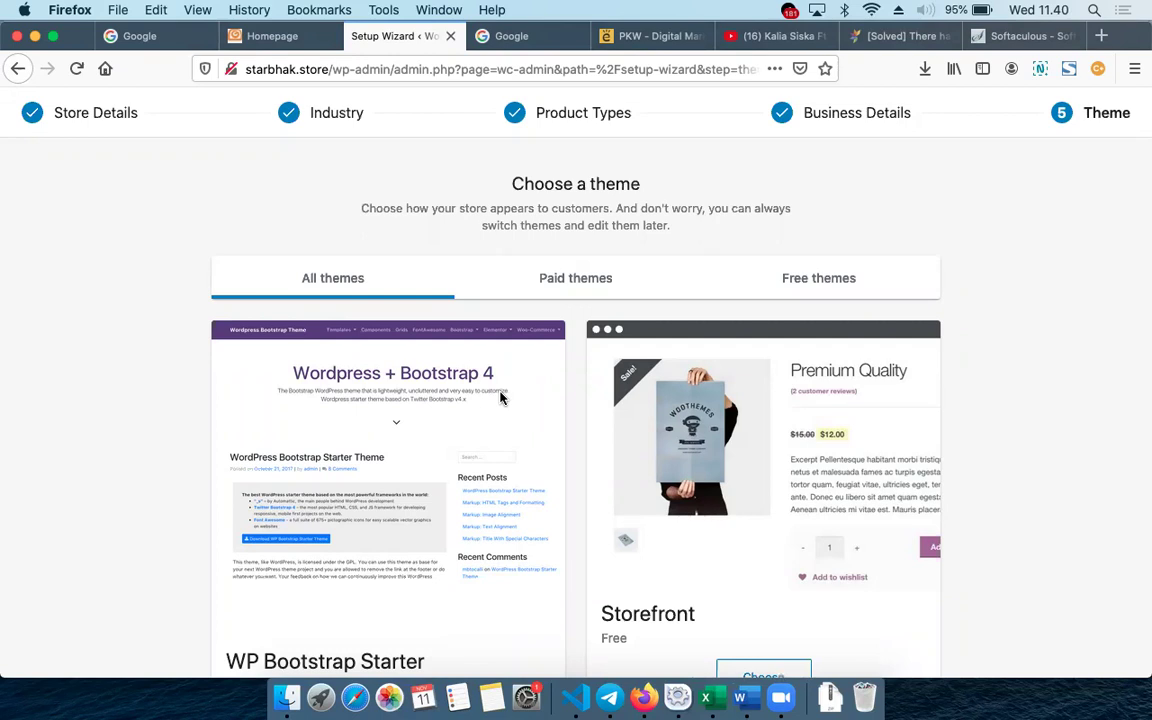
scroll(501, 398, "down", 4)
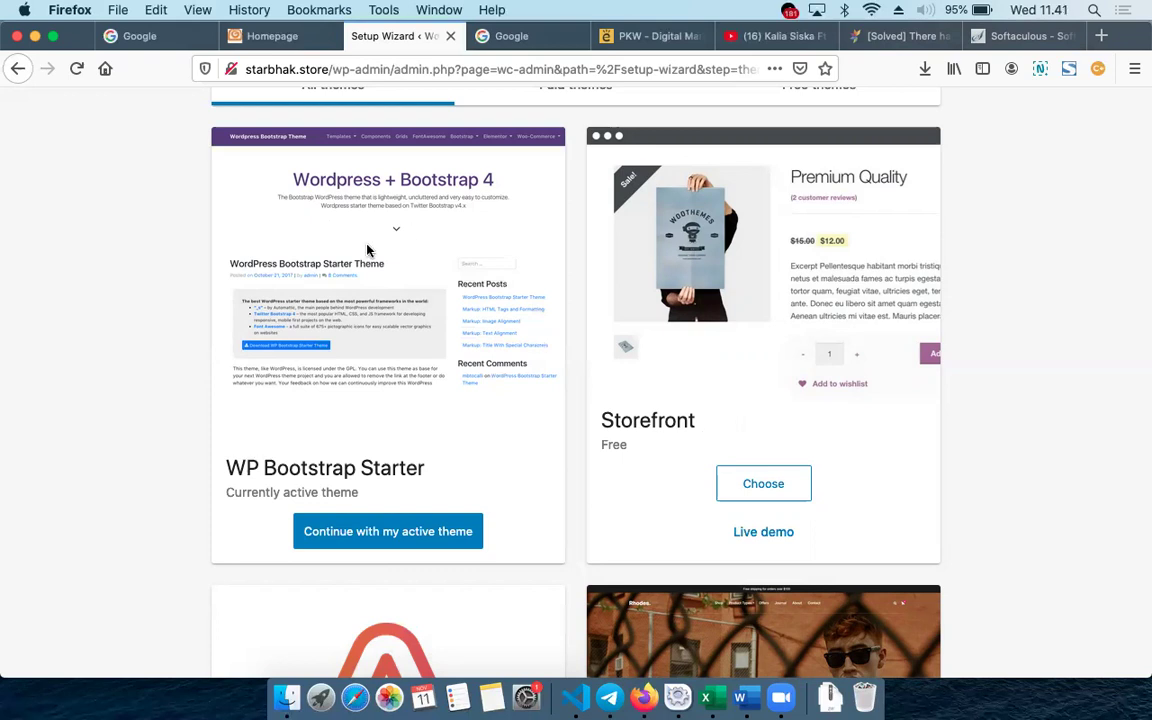
left_click(776, 492)
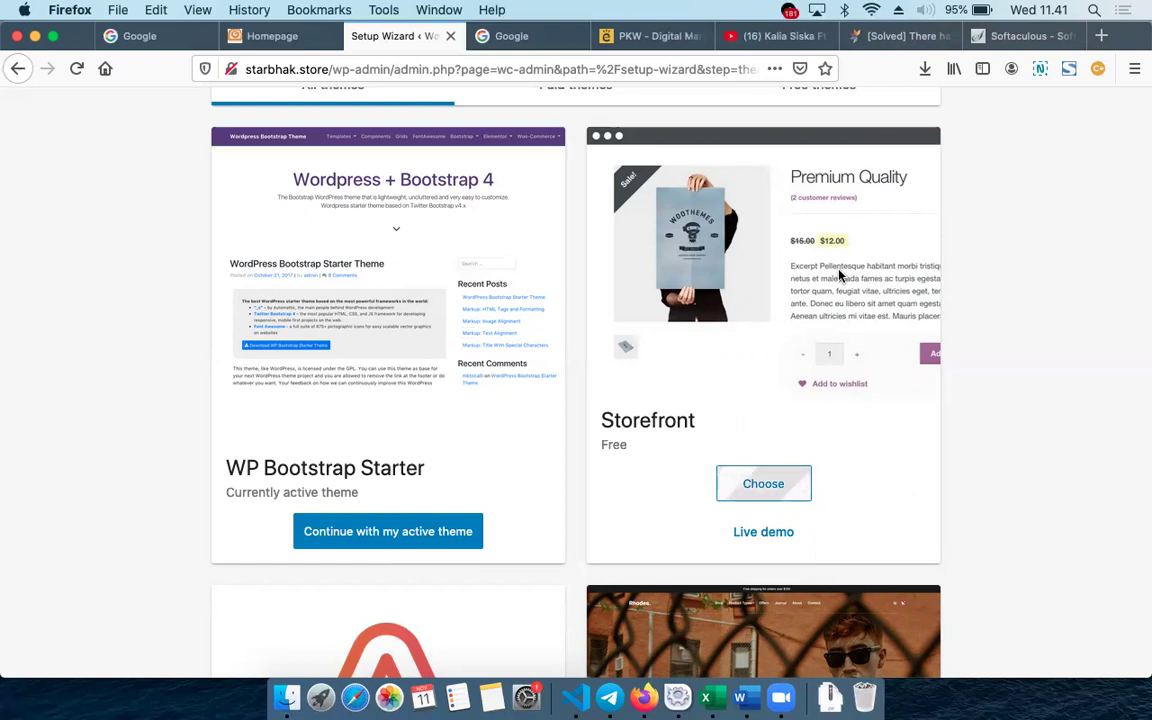
scroll(632, 473, "down", 5)
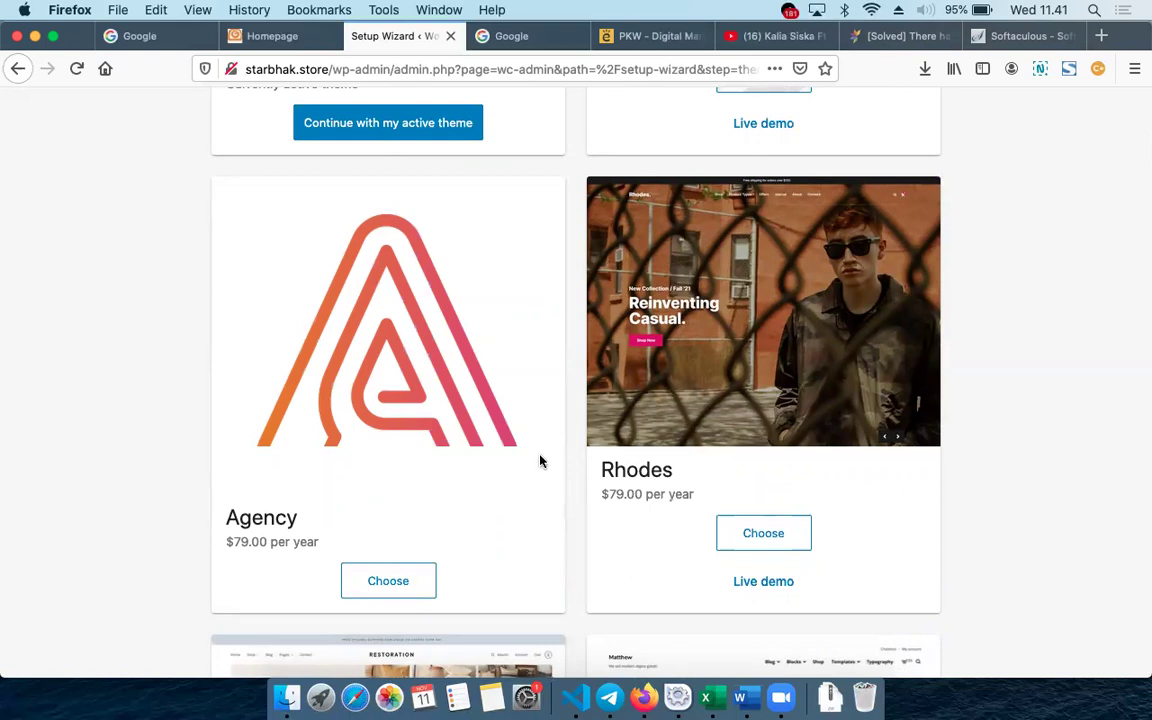
scroll(540, 461, "up", 8)
scroll(766, 458, "down", 2)
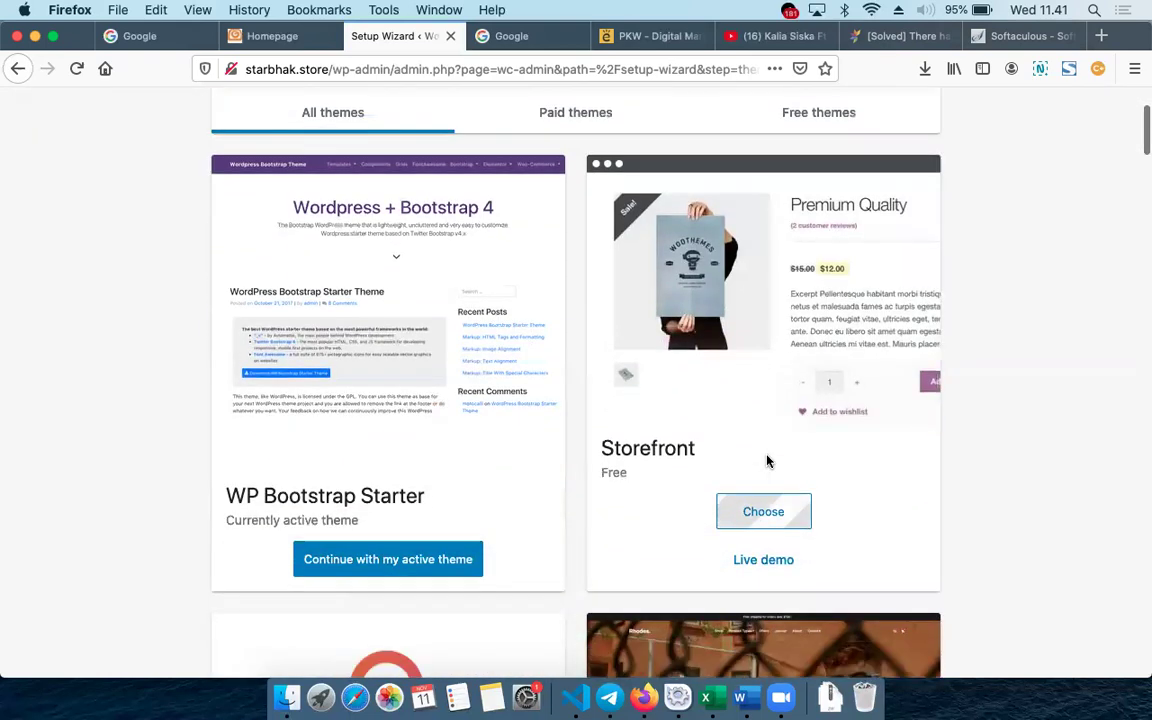
scroll(767, 460, "down", 1)
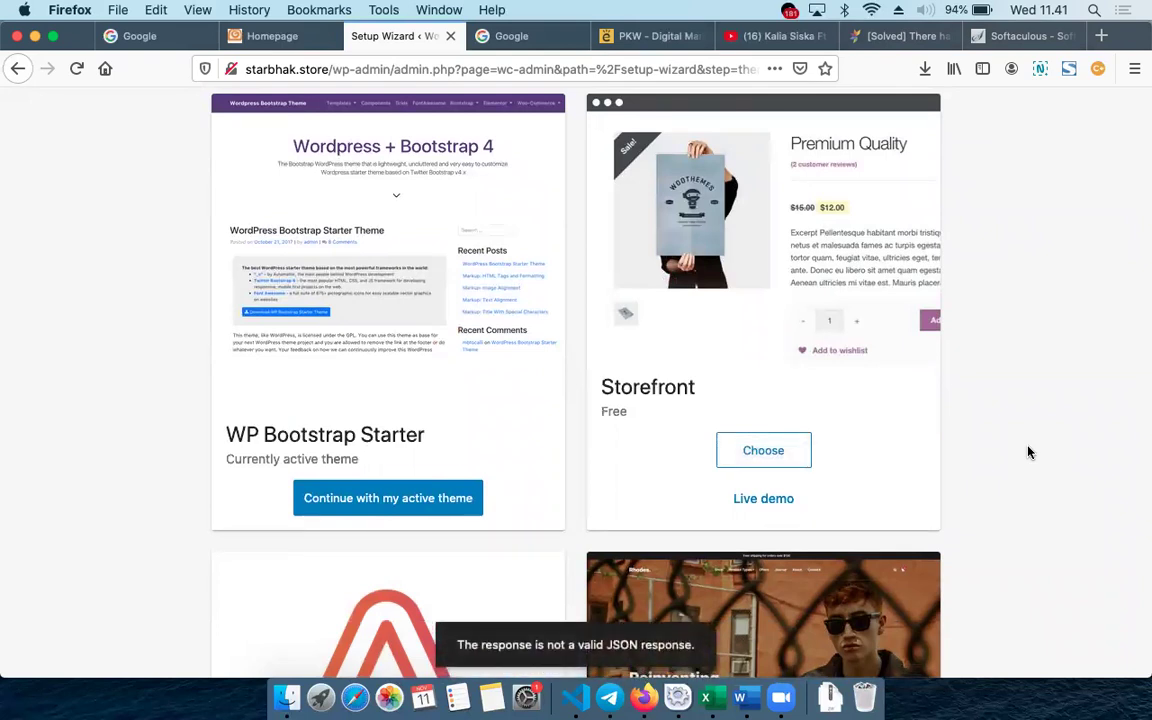
left_click(766, 454)
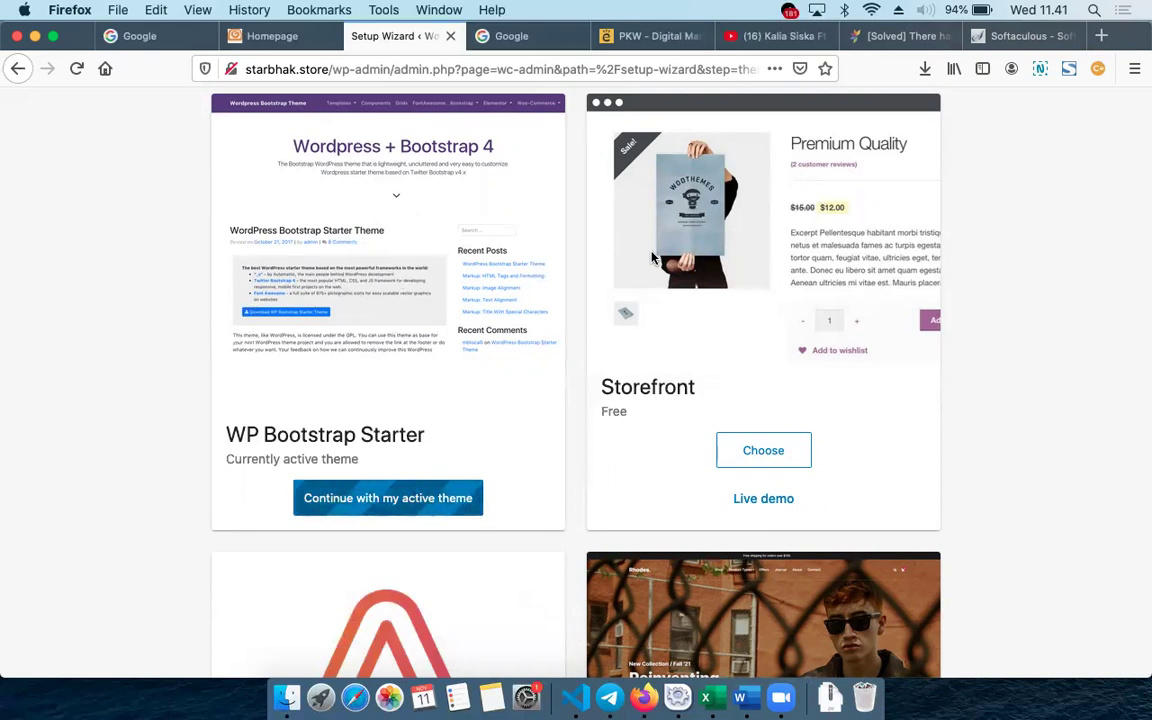
scroll(600, 245, "up", 5)
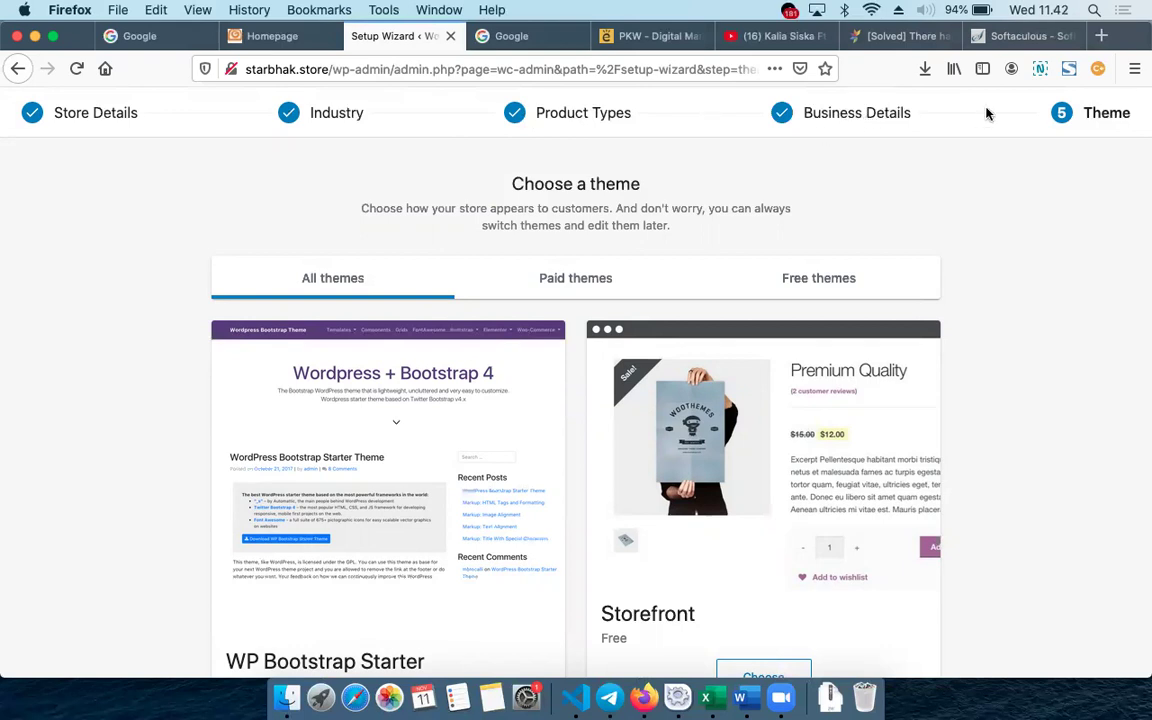
scroll(883, 300, "down", 3)
scroll(883, 300, "down", 5)
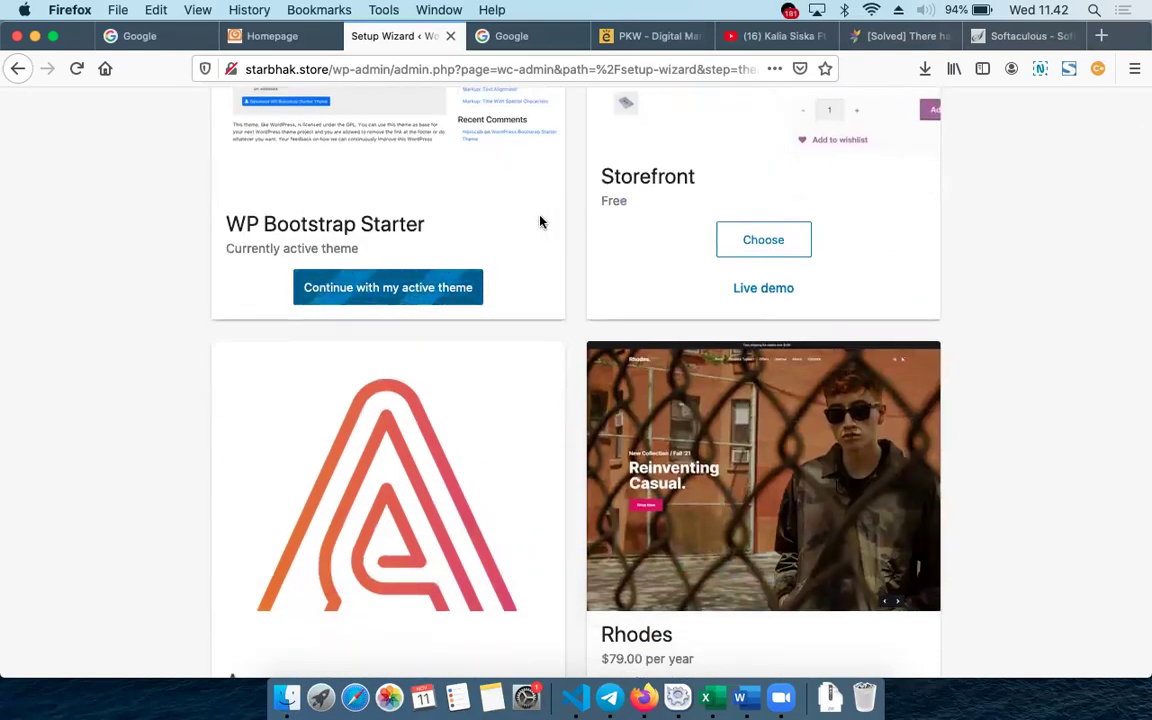
scroll(480, 190, "up", 3)
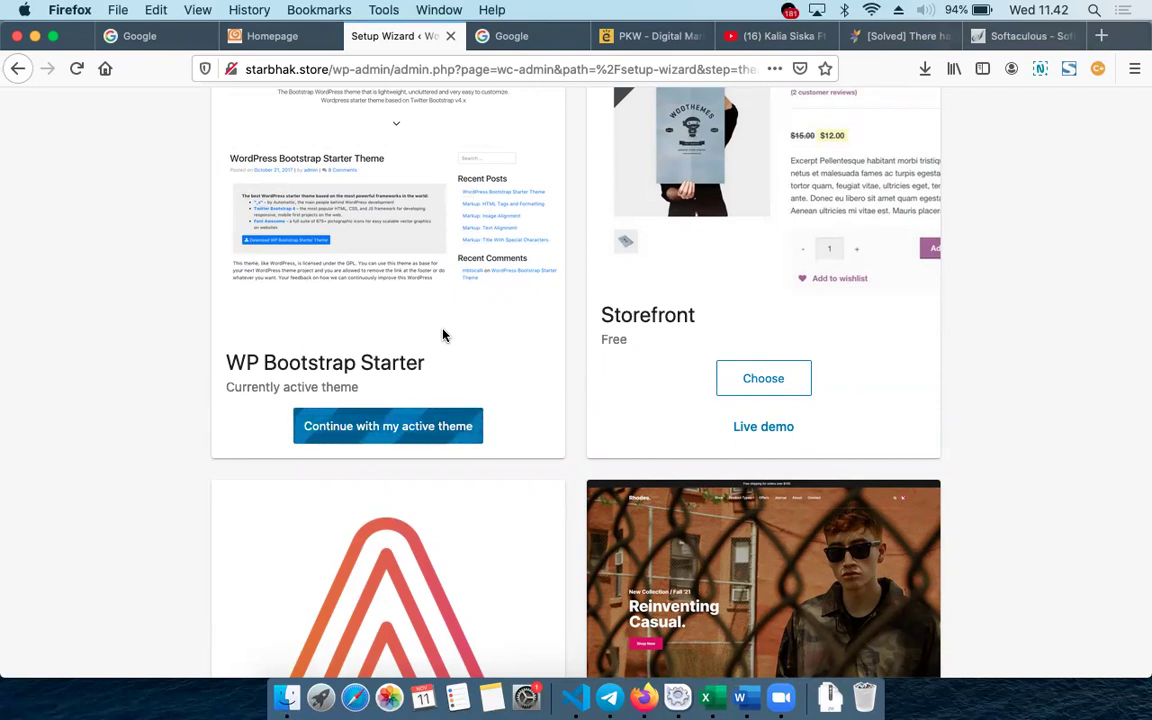
scroll(444, 335, "up", 5)
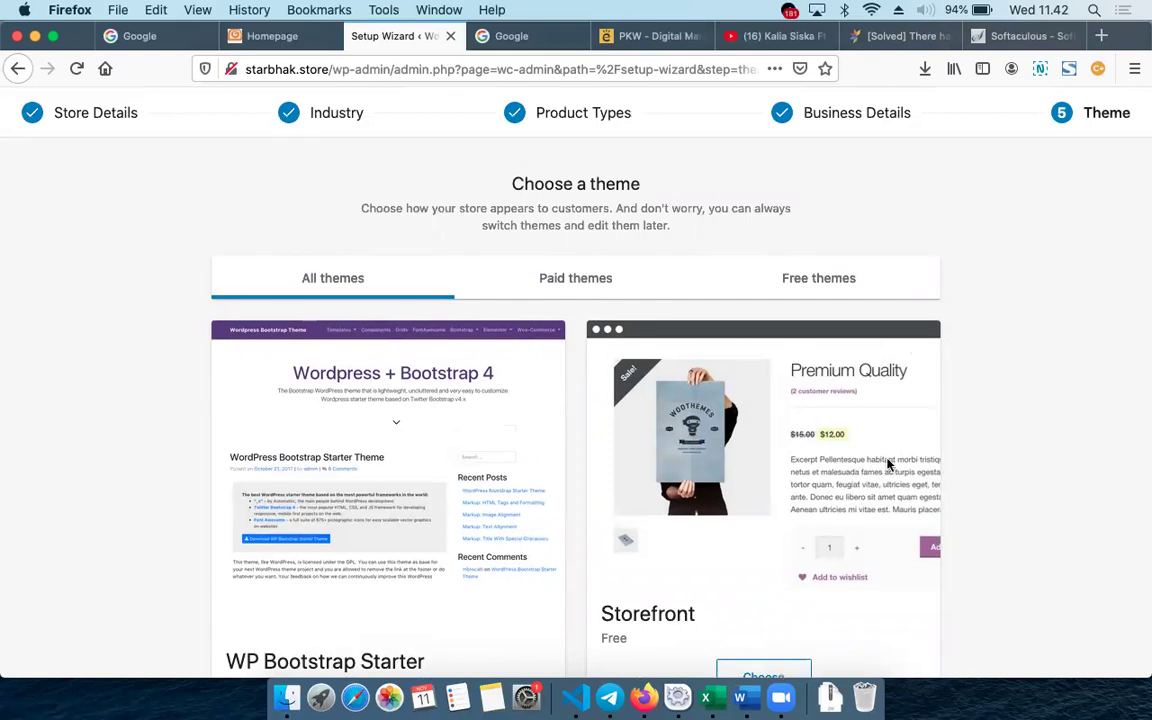
scroll(887, 463, "down", 10)
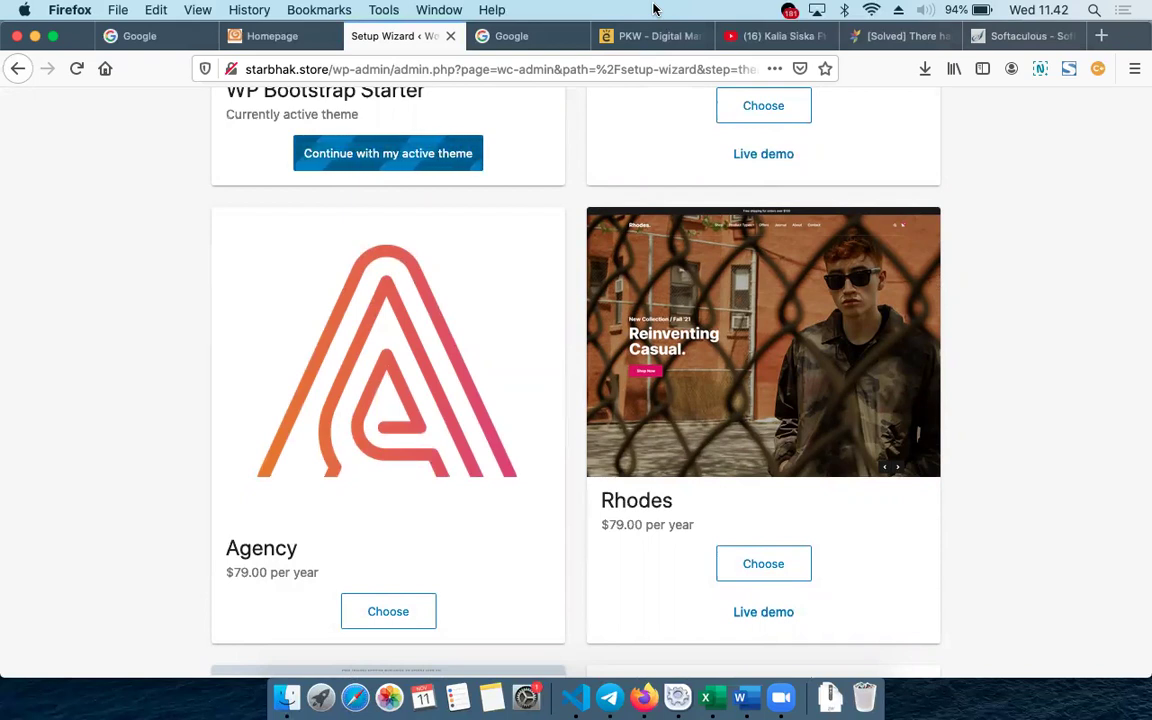
scroll(671, 188, "up", 5)
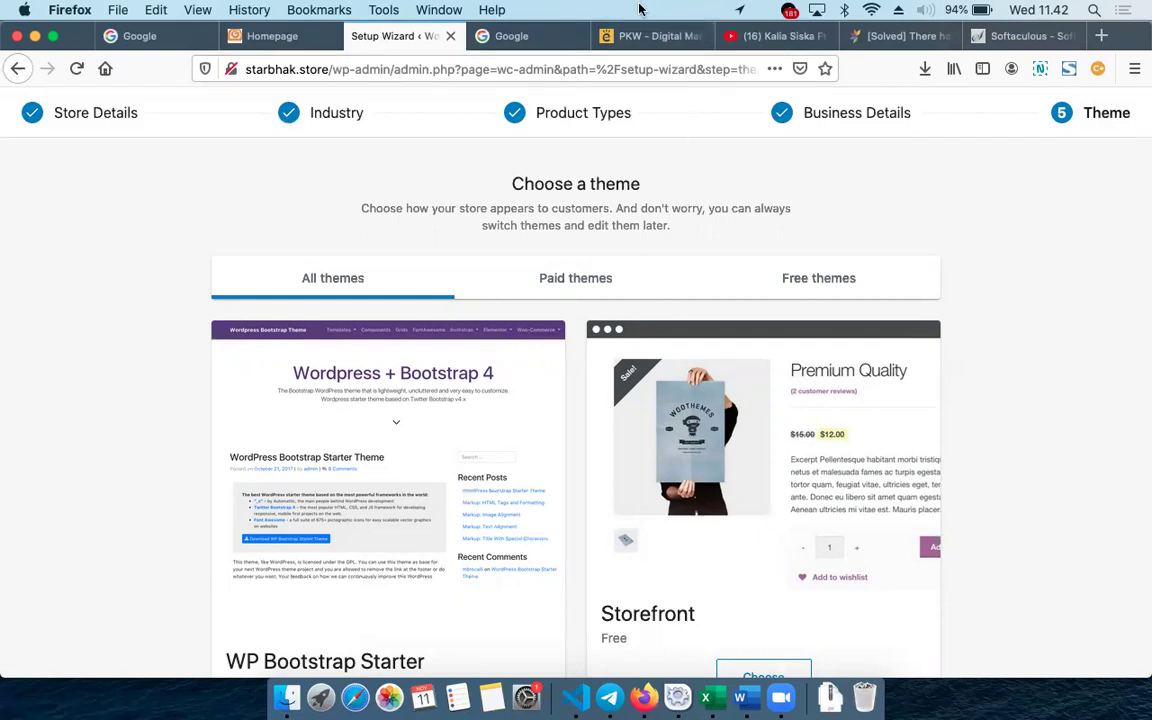
Open the Add my products task from the Finish setup list on WooCommerce Home.
left_click(783, 700)
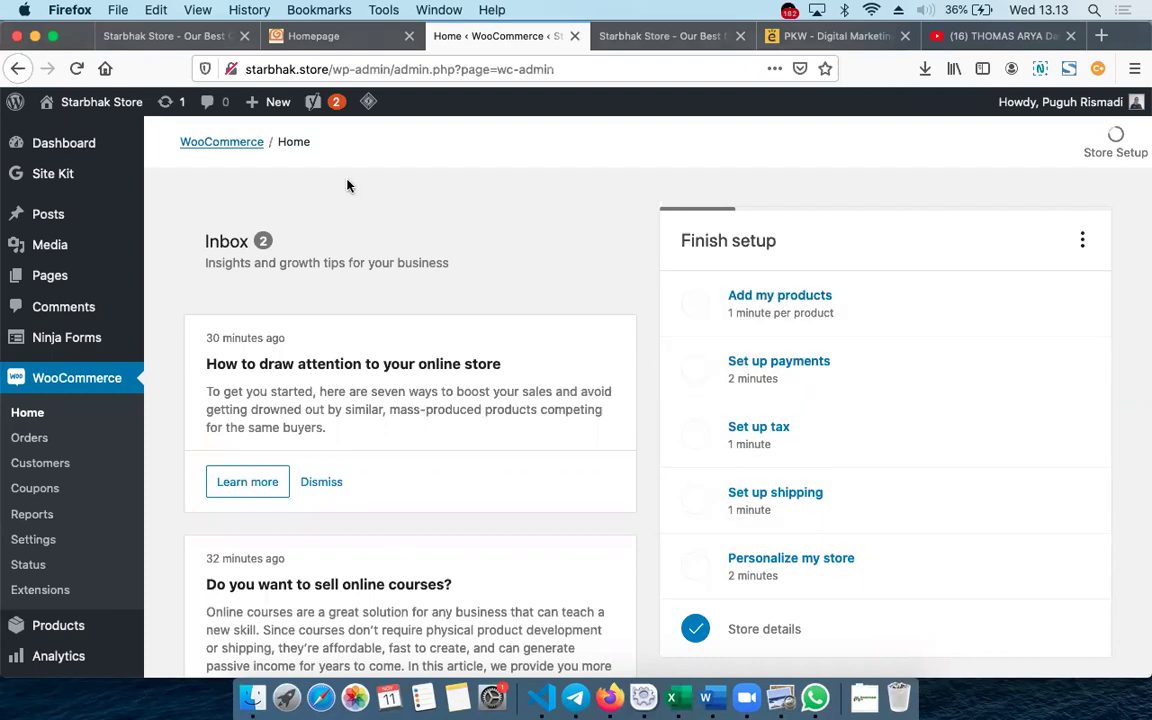
left_click(764, 298)
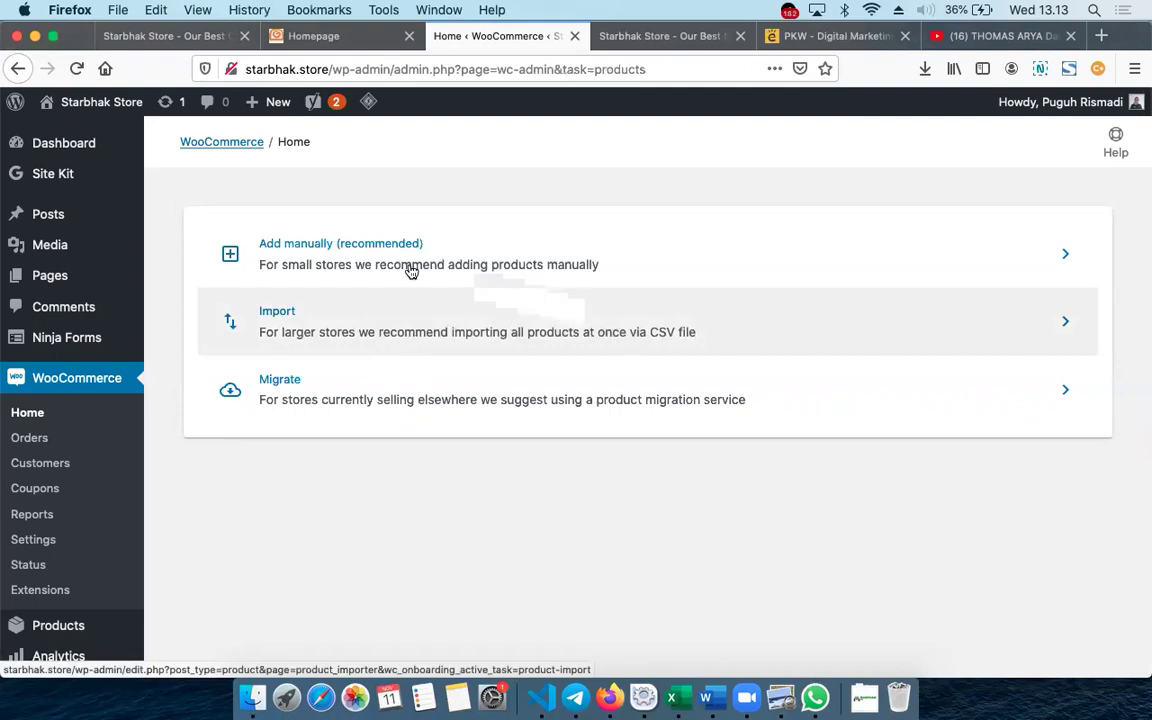
Choose Add manually (recommended), which returns a 503 Service Unavailable page.
left_click(340, 254)
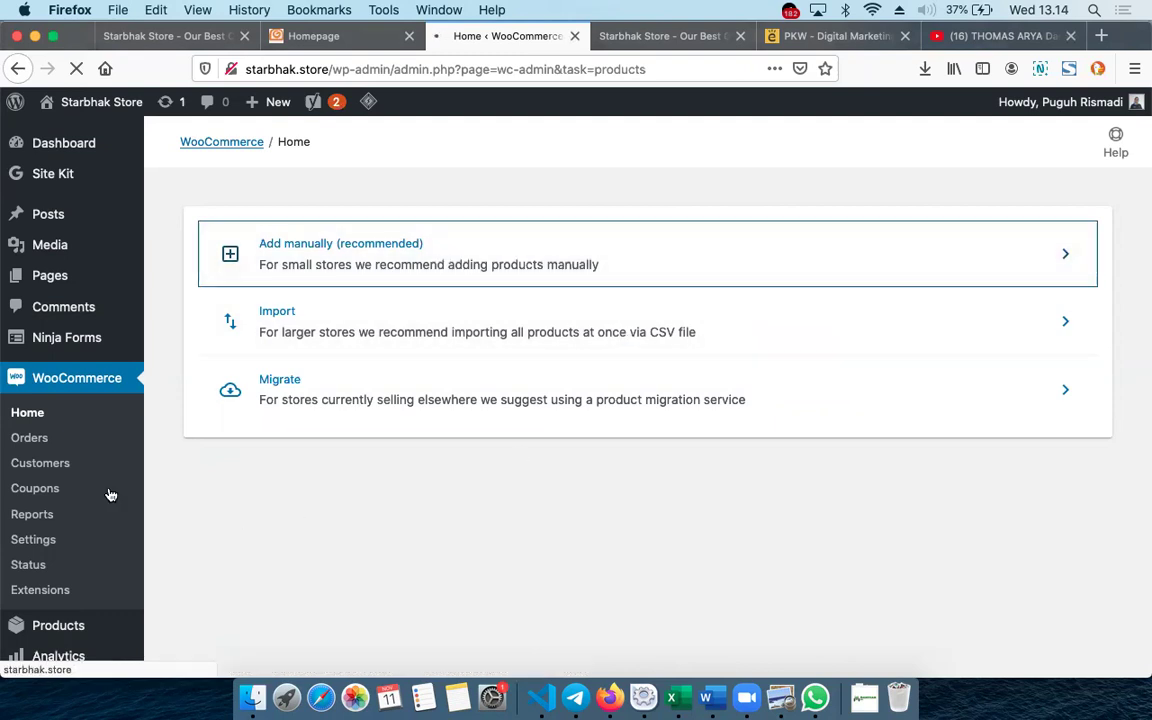
scroll(72, 432, "down", 1)
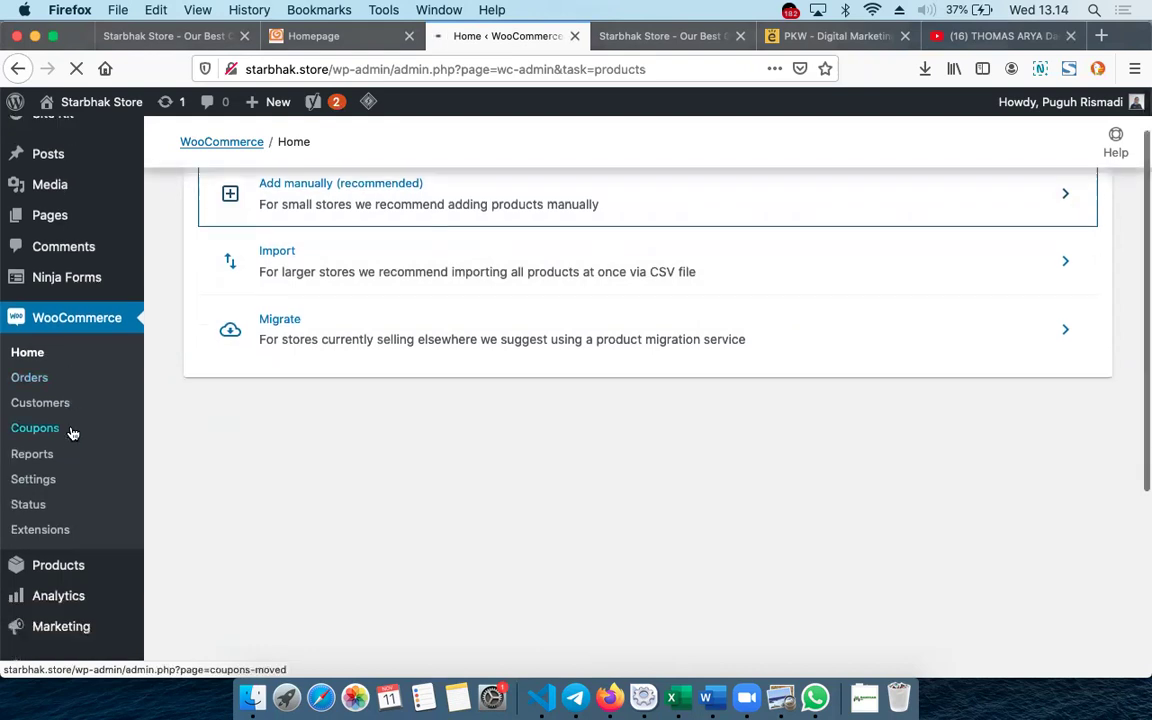
mouse_move(85, 561)
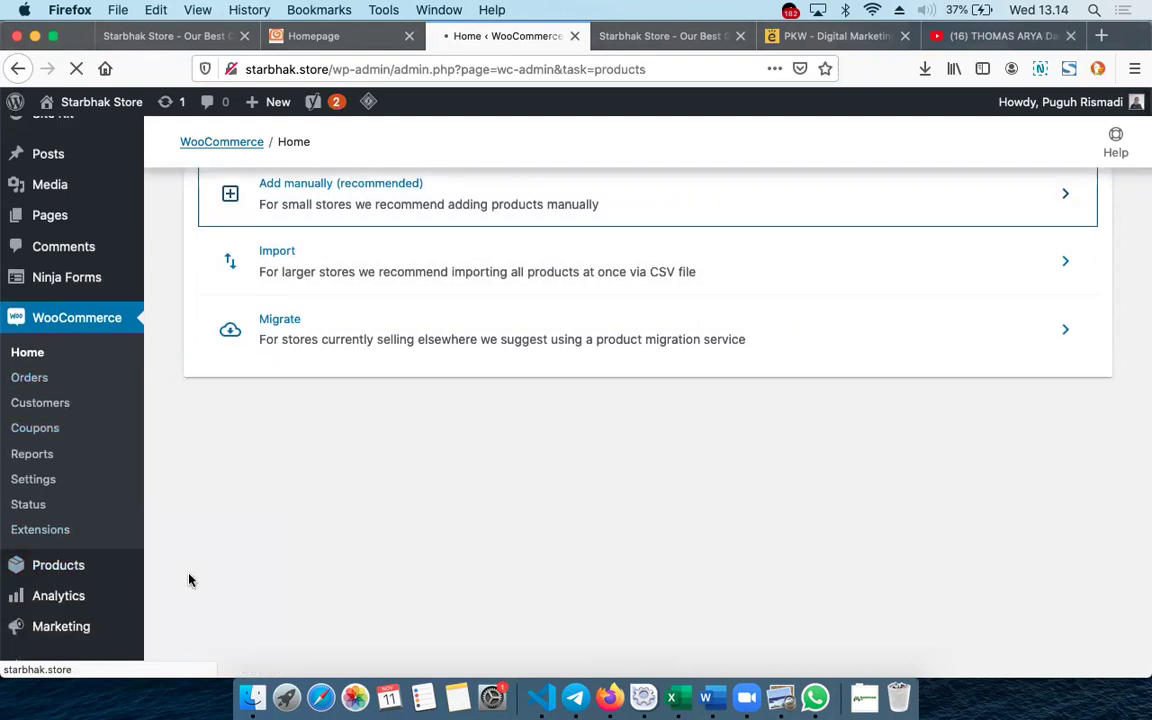
mouse_move(30, 560)
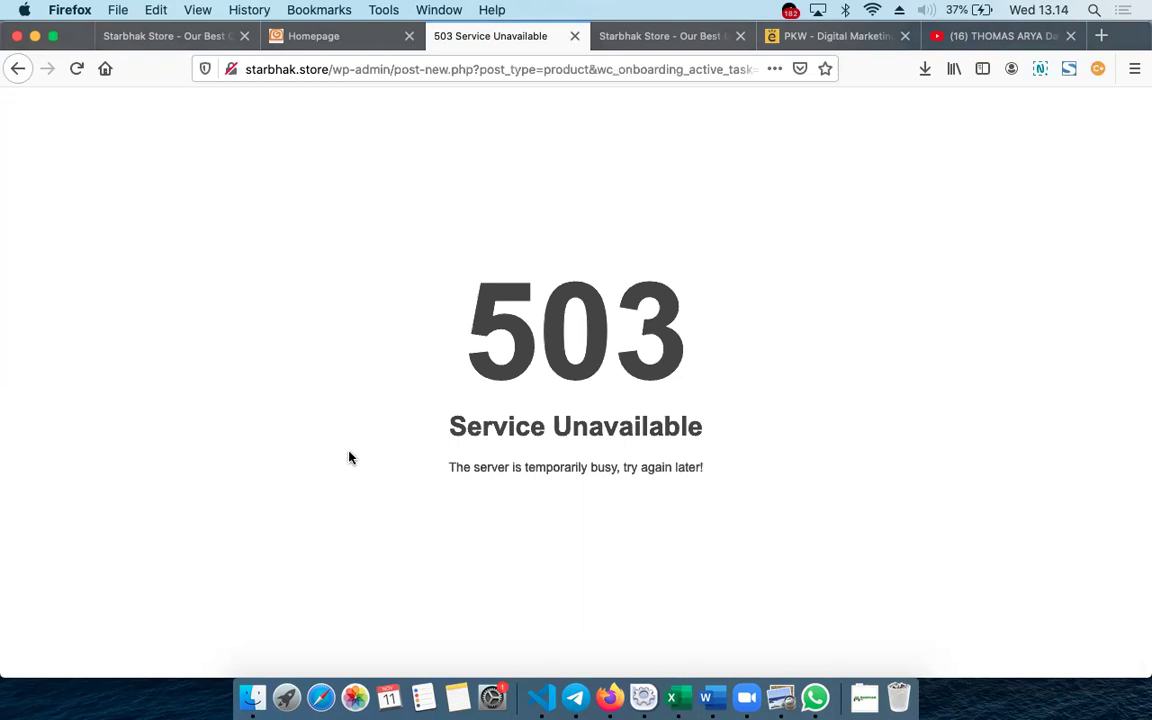
left_click(20, 72)
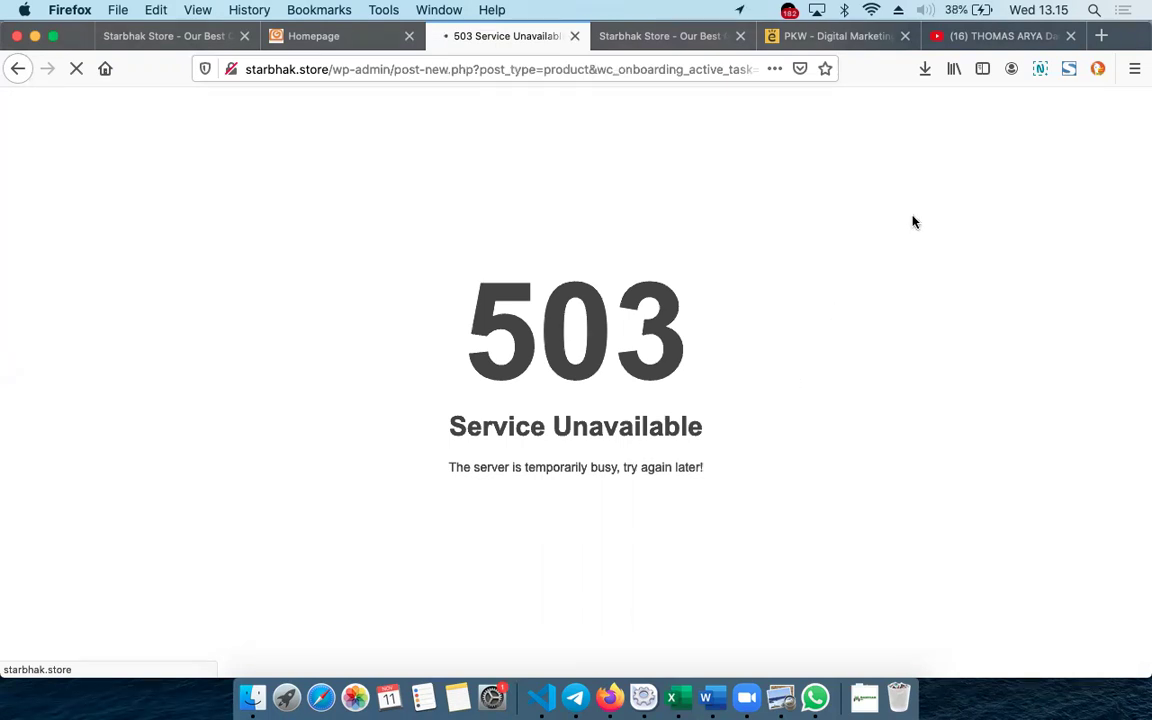
Open the ASUS X441MA laptop page on the Giant Computer store, then return to the admin tab.
left_click(317, 40)
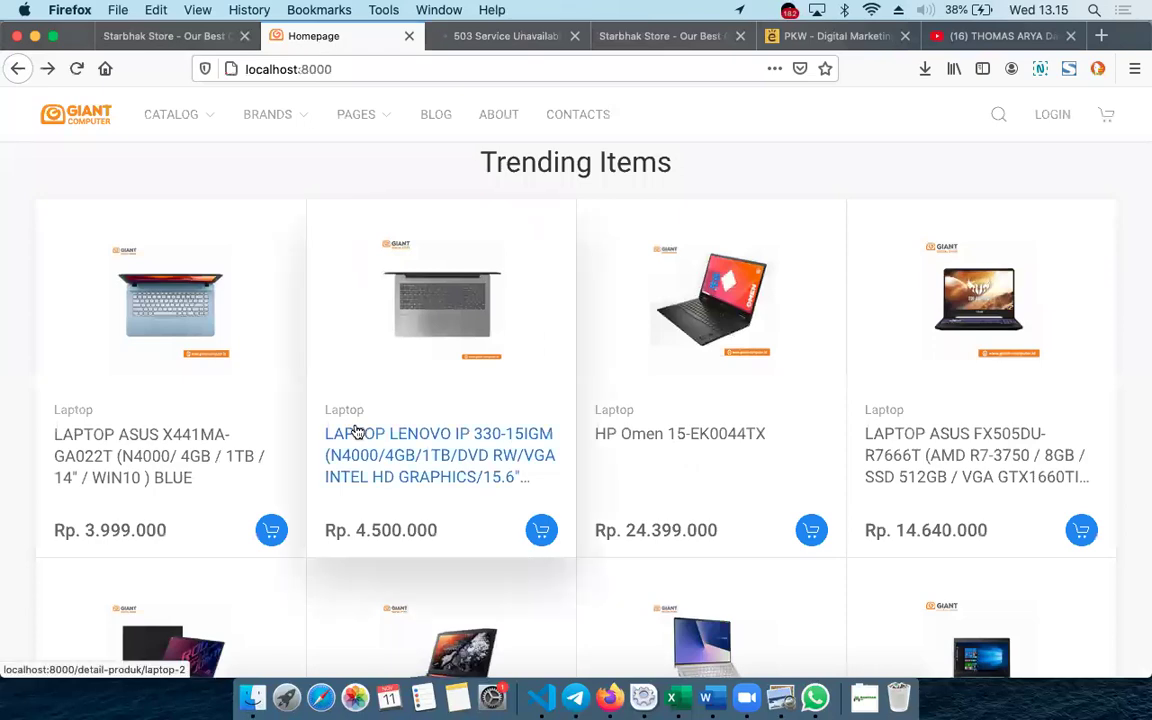
scroll(357, 432, "up", 5)
scroll(357, 432, "up", 4)
scroll(357, 432, "down", 8)
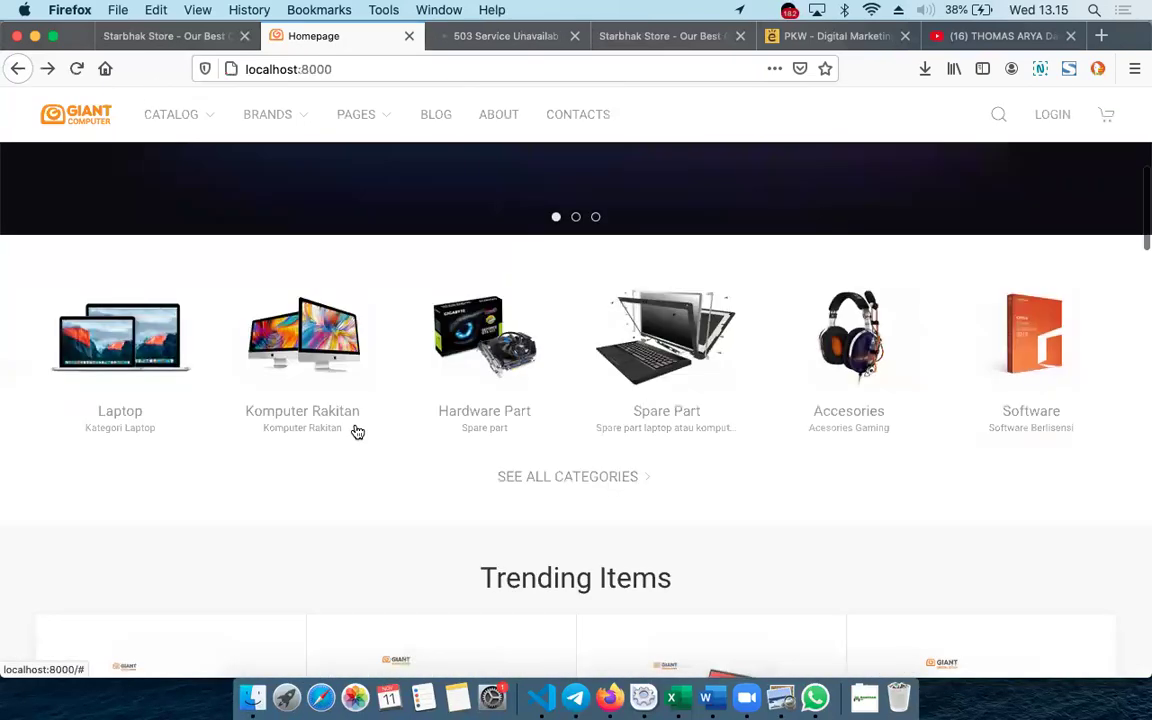
scroll(357, 432, "down", 5)
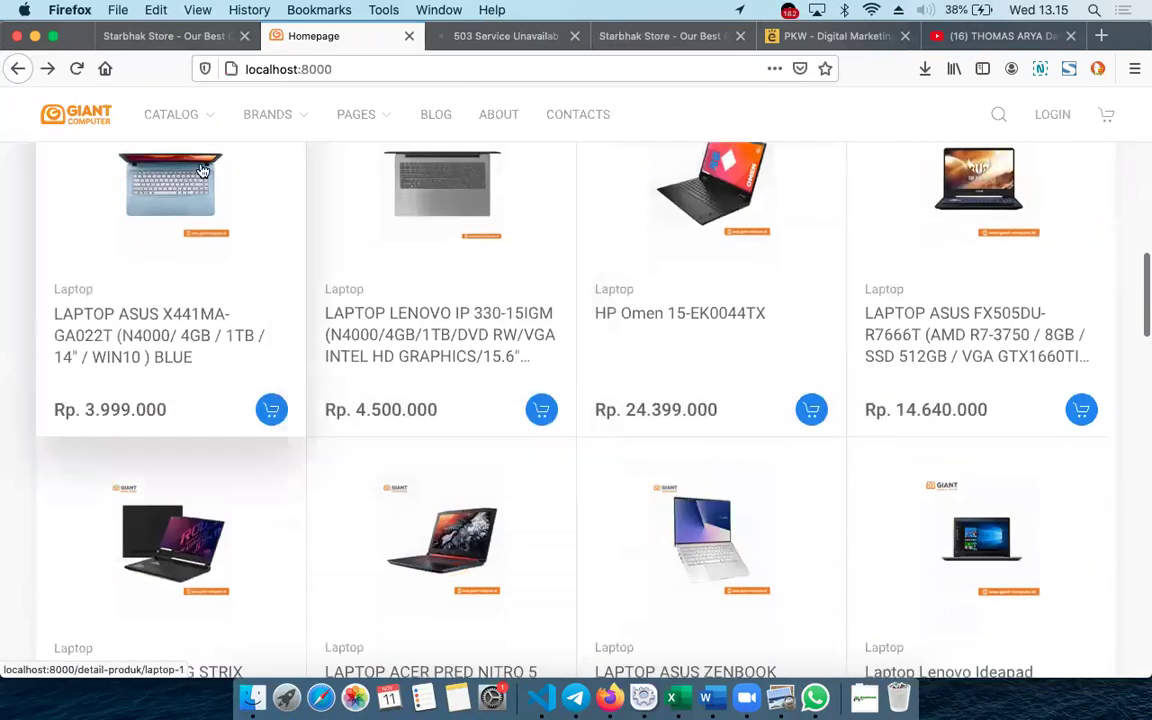
left_click(190, 212)
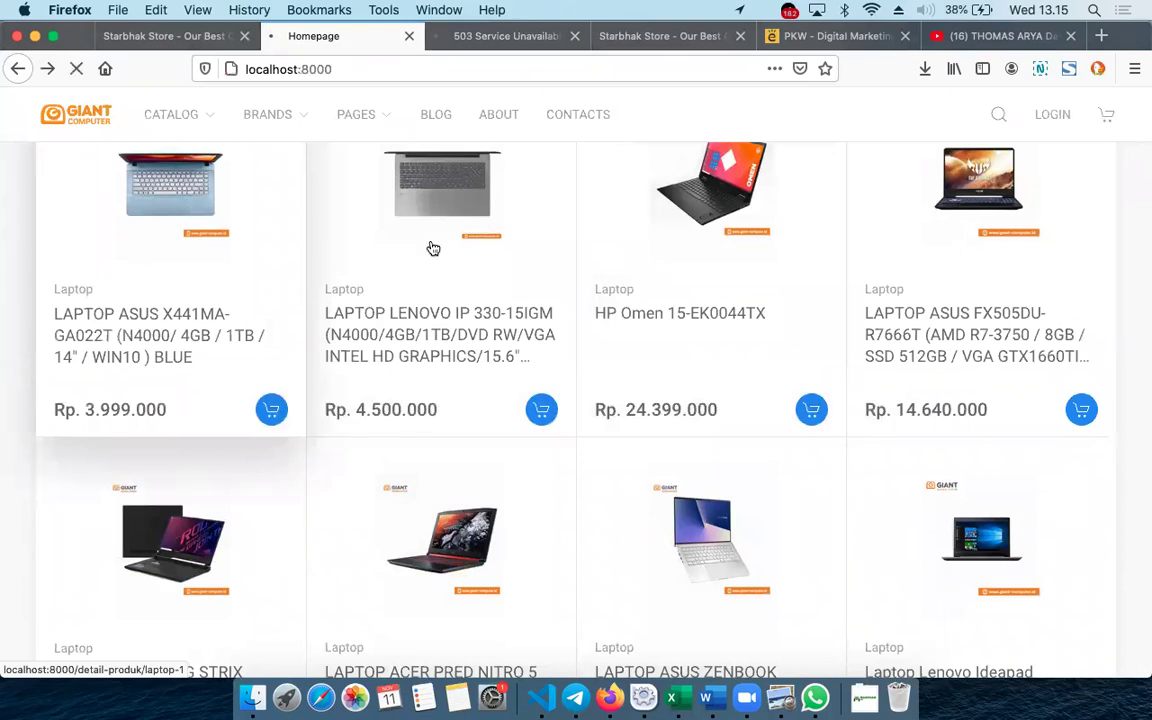
left_click(485, 36)
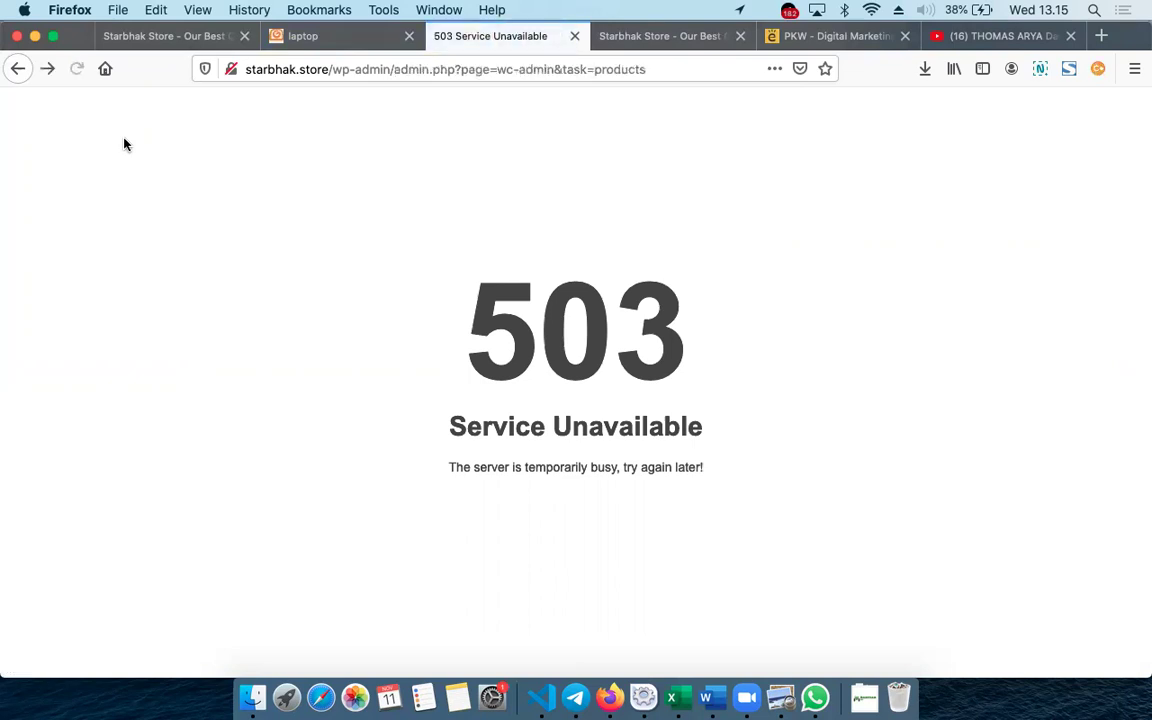
Leave the 503 page, glance at the laptop tab, and reload the WooCommerce admin home.
left_click(19, 70)
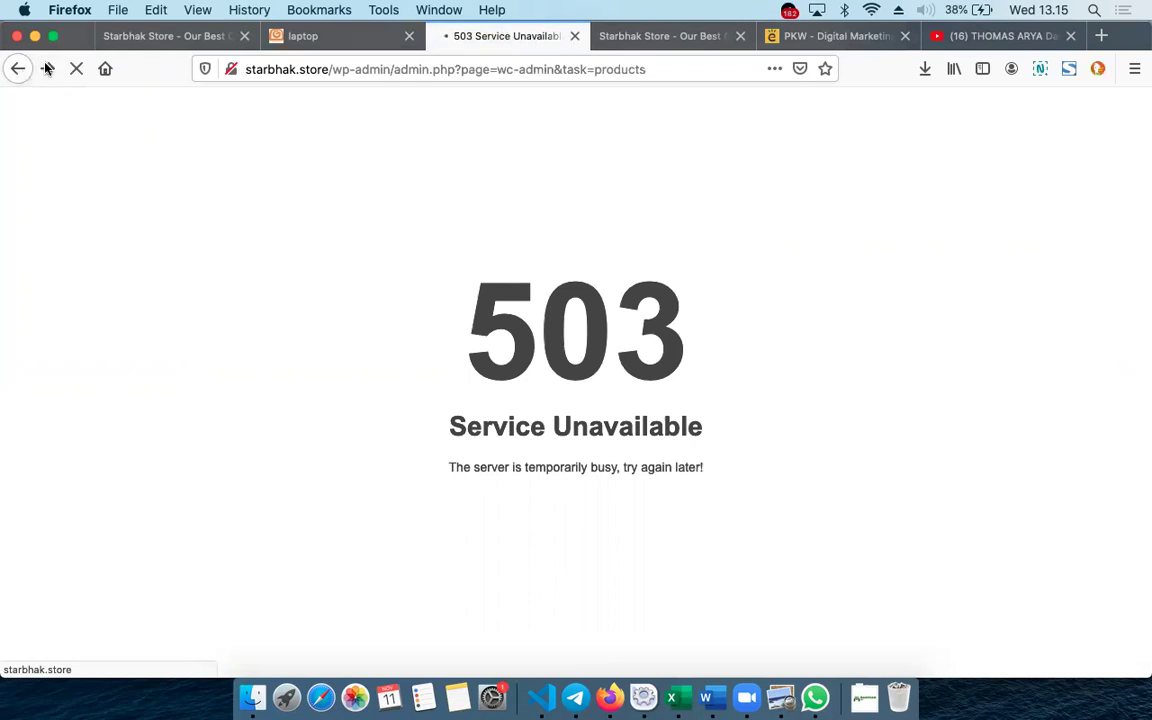
left_click(306, 41)
left_click(520, 38)
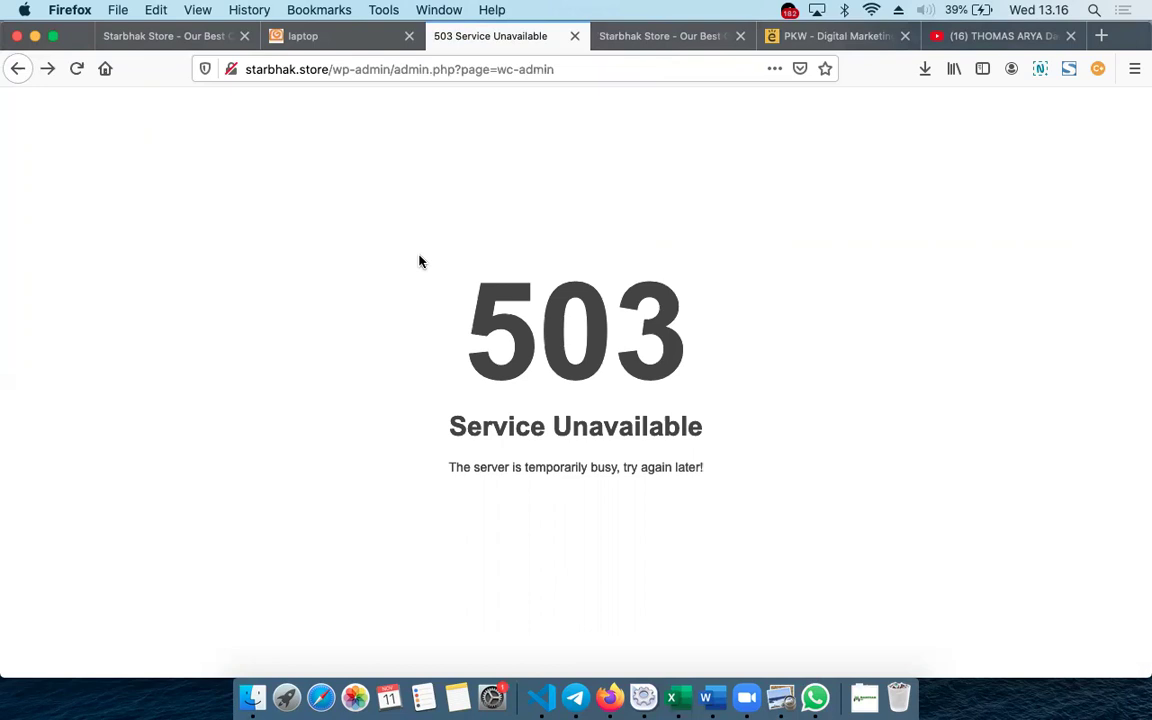
left_click(14, 70)
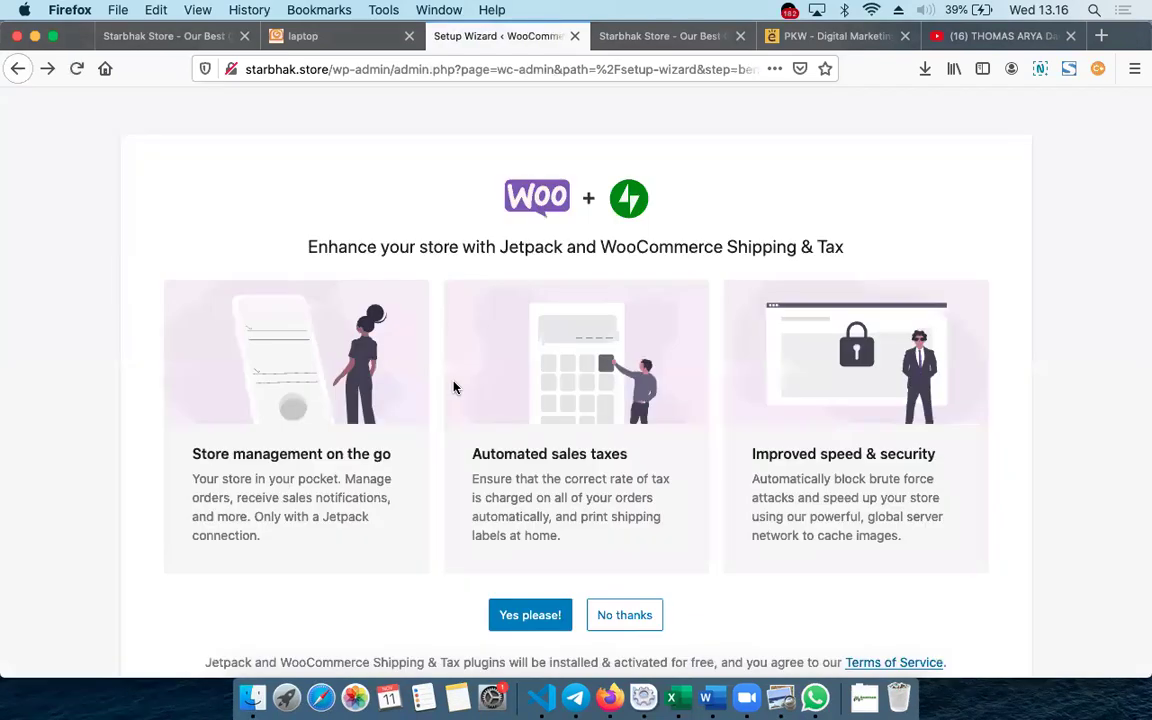
Answer 'No thanks' to the Jetpack and WooCommerce Shipping & Tax offer.
left_click(623, 617)
left_click(627, 616)
Go back to the Theme step and load starbhak.store/wp-admin/ instead of the wizard URL.
left_click(16, 67)
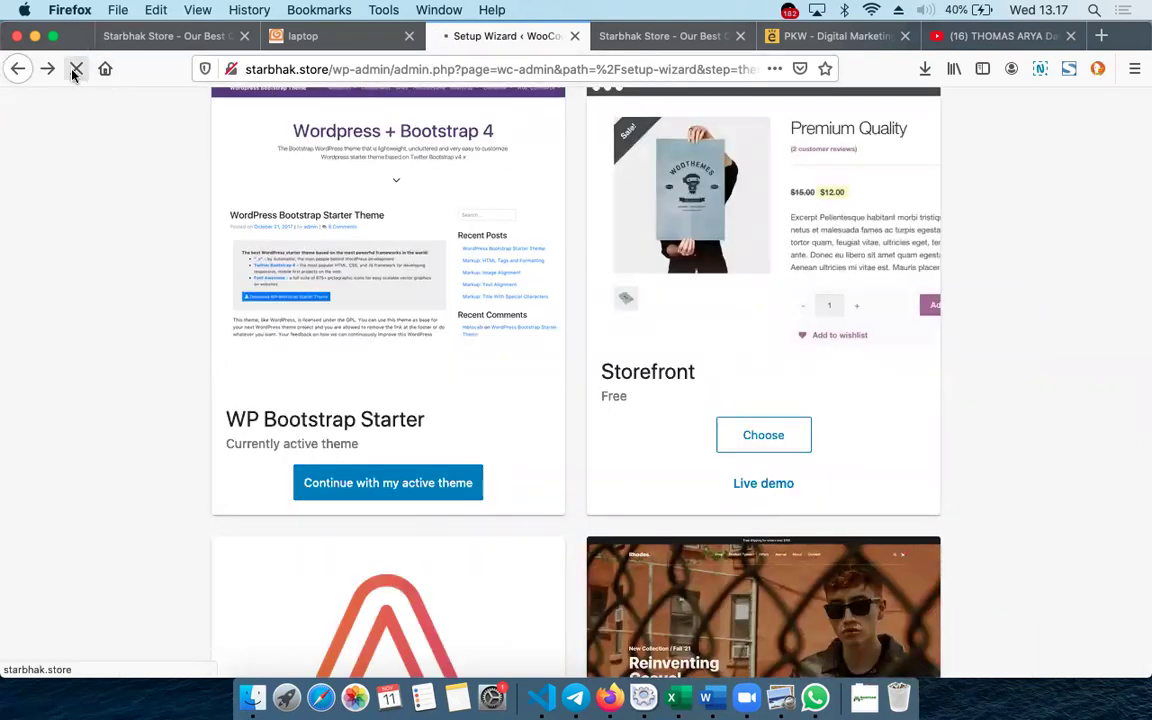
left_click(459, 70)
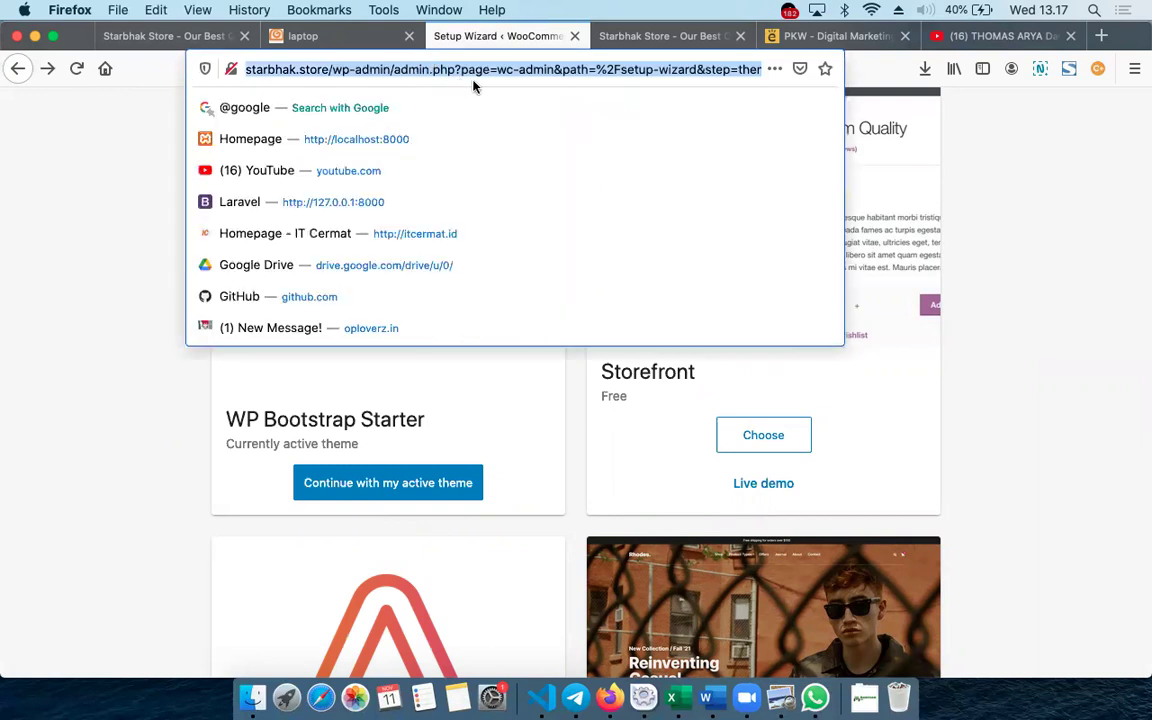
left_click(370, 66)
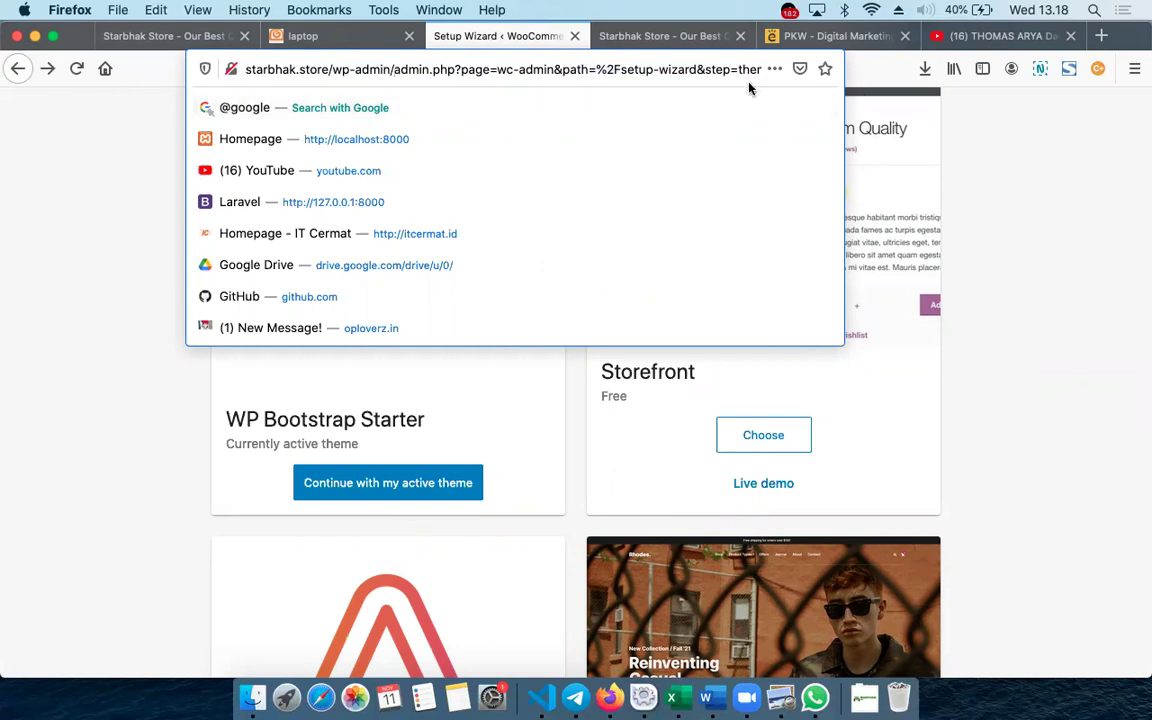
left_click_drag(355, 69, 707, 69)
key("BackSpace")
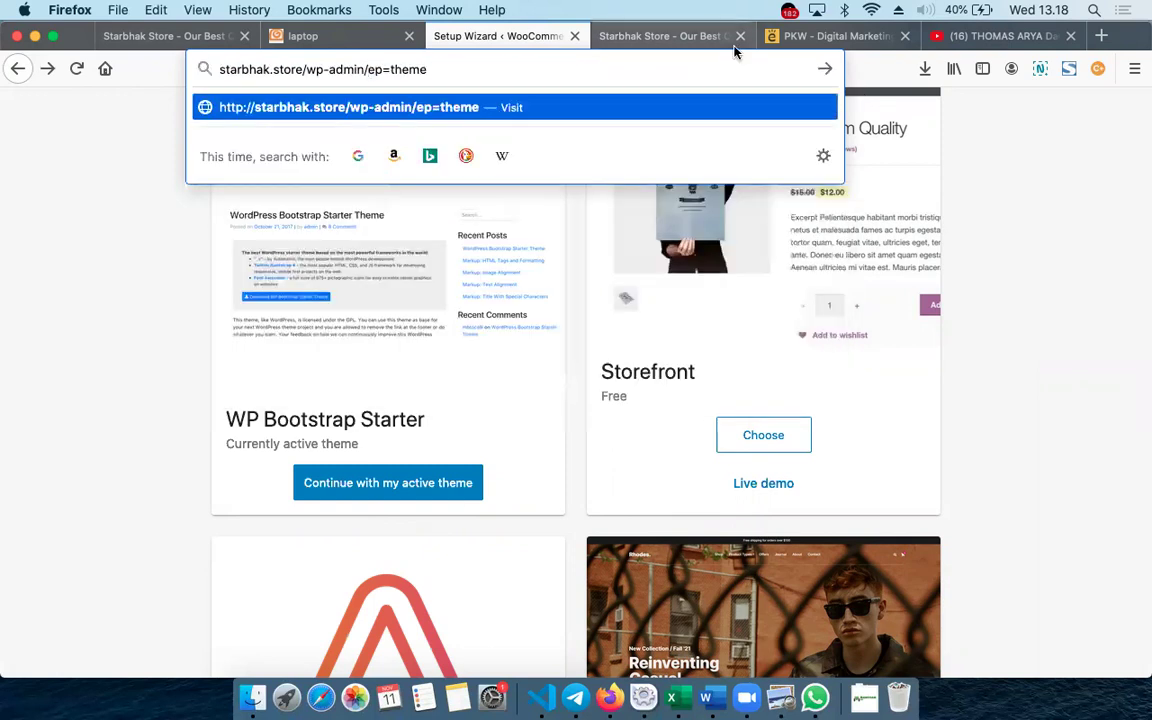
key("super+shift+Right")
key("BackSpace")
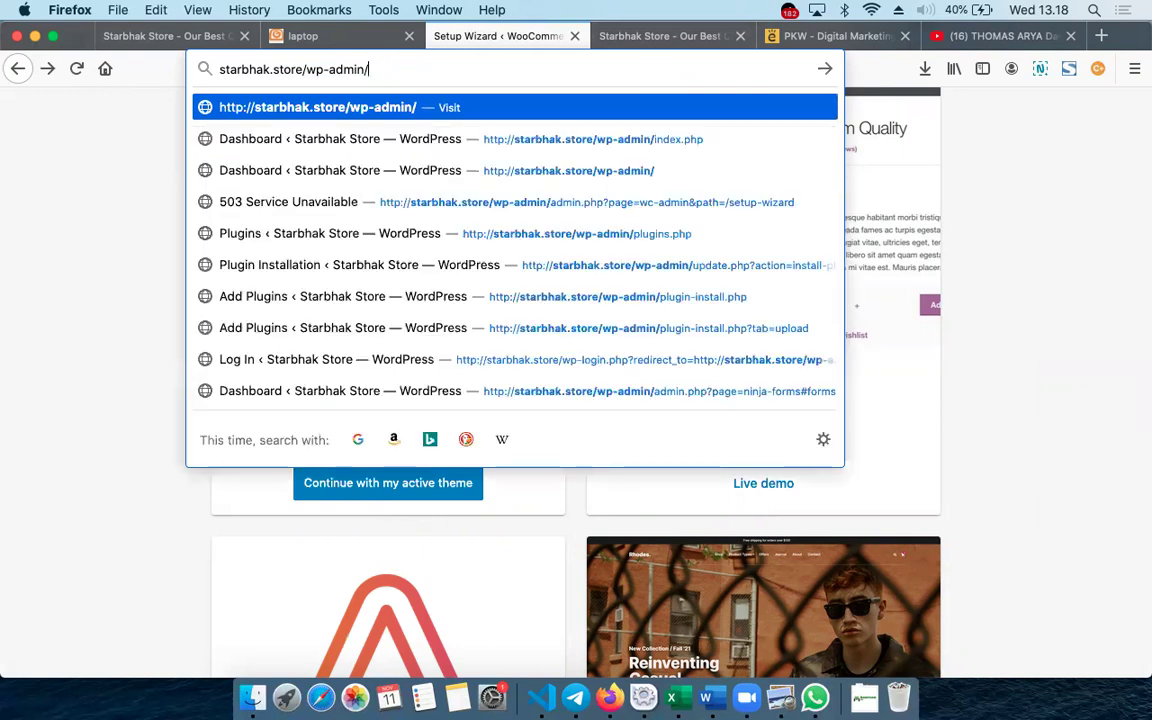
key("Return")
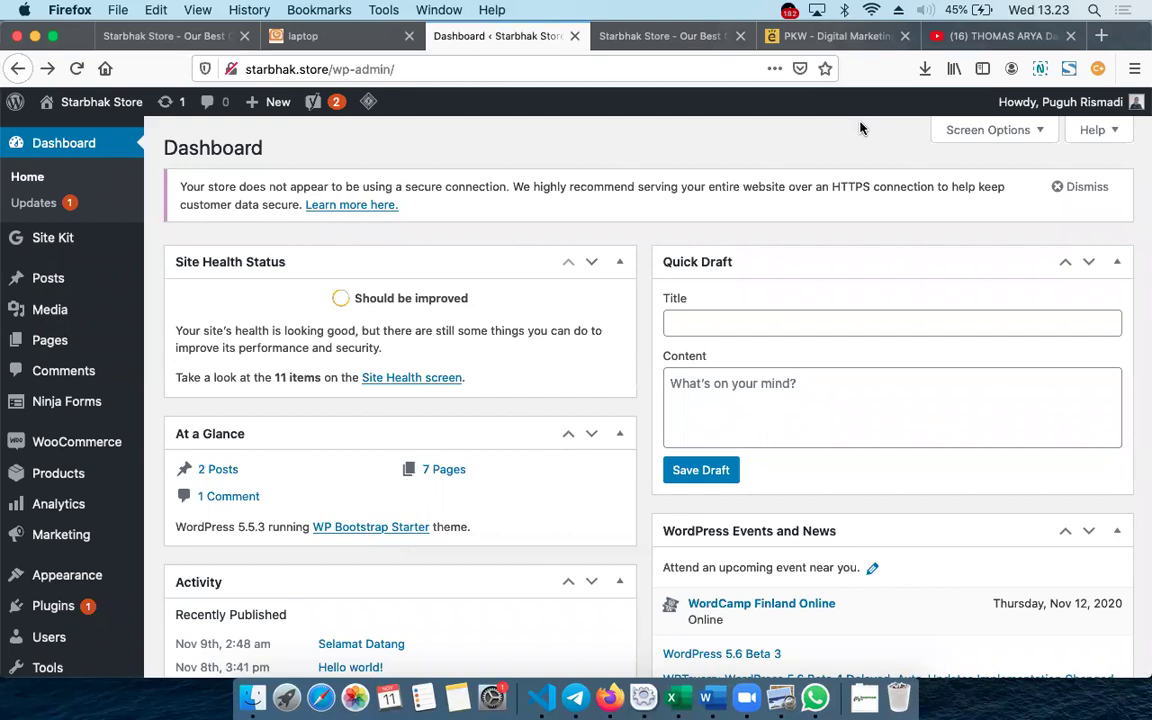
Go to Products > Categories from the admin sidebar.
mouse_move(67, 481)
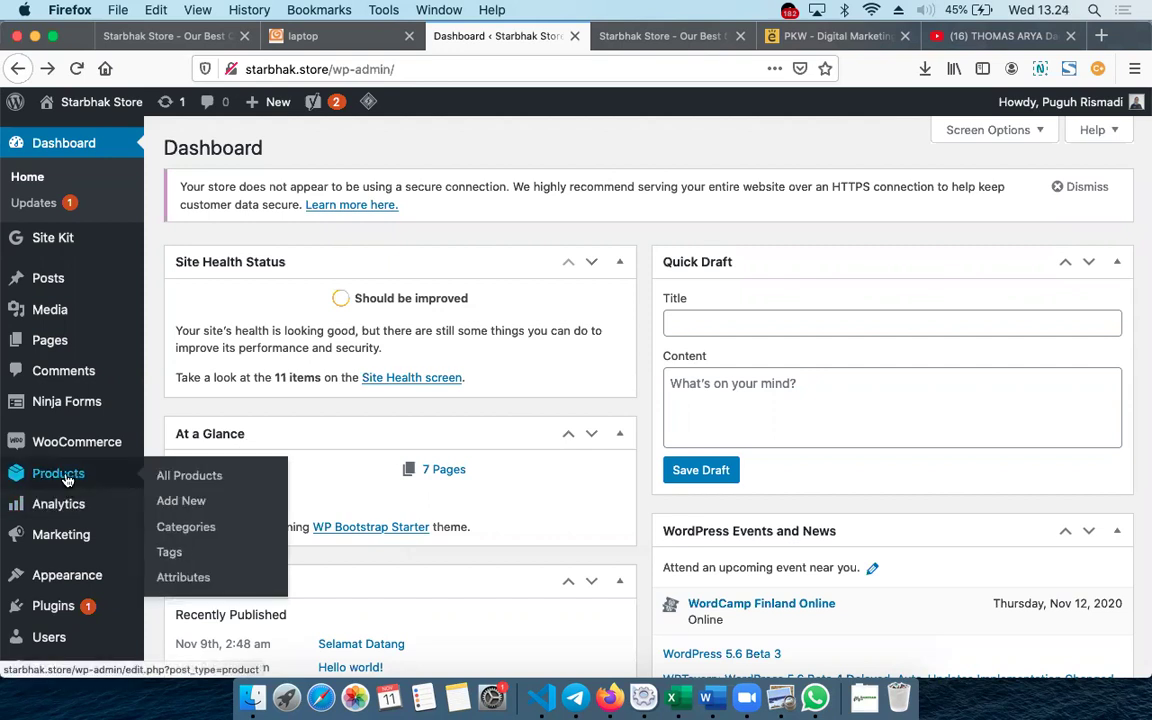
left_click(193, 528)
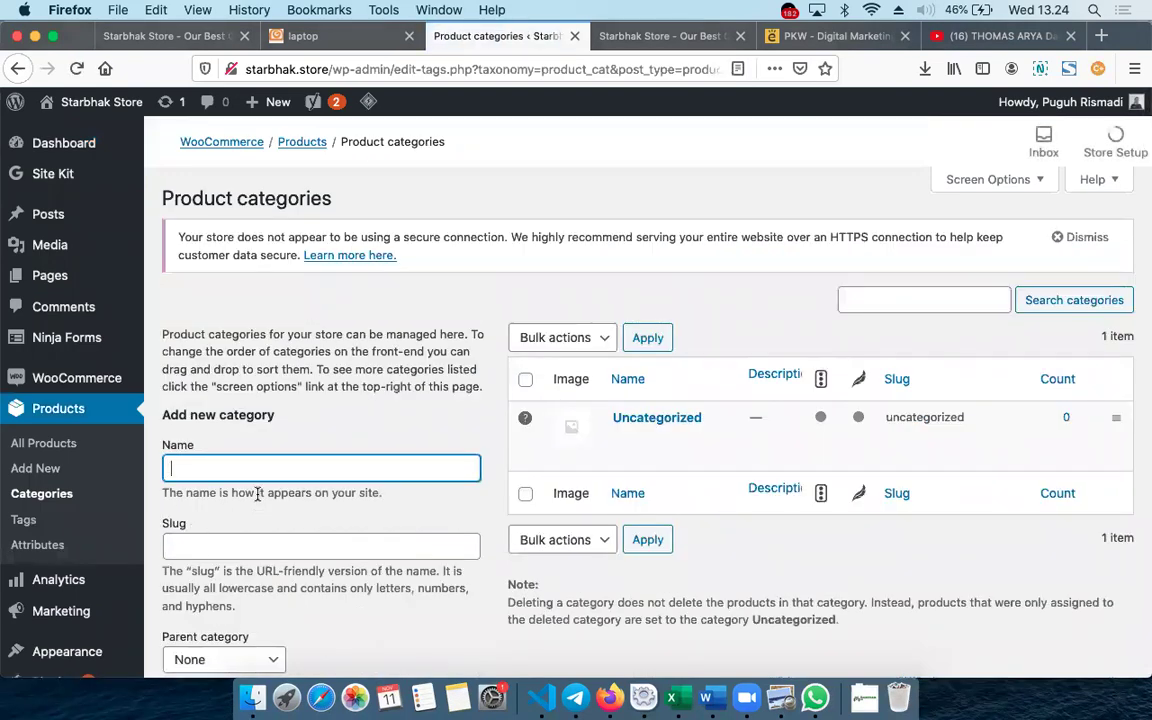
Enter Laptop as the category name and laptop as its slug, leaving parent as None.
type("Laptop")
left_click(218, 548)
type("laptop")
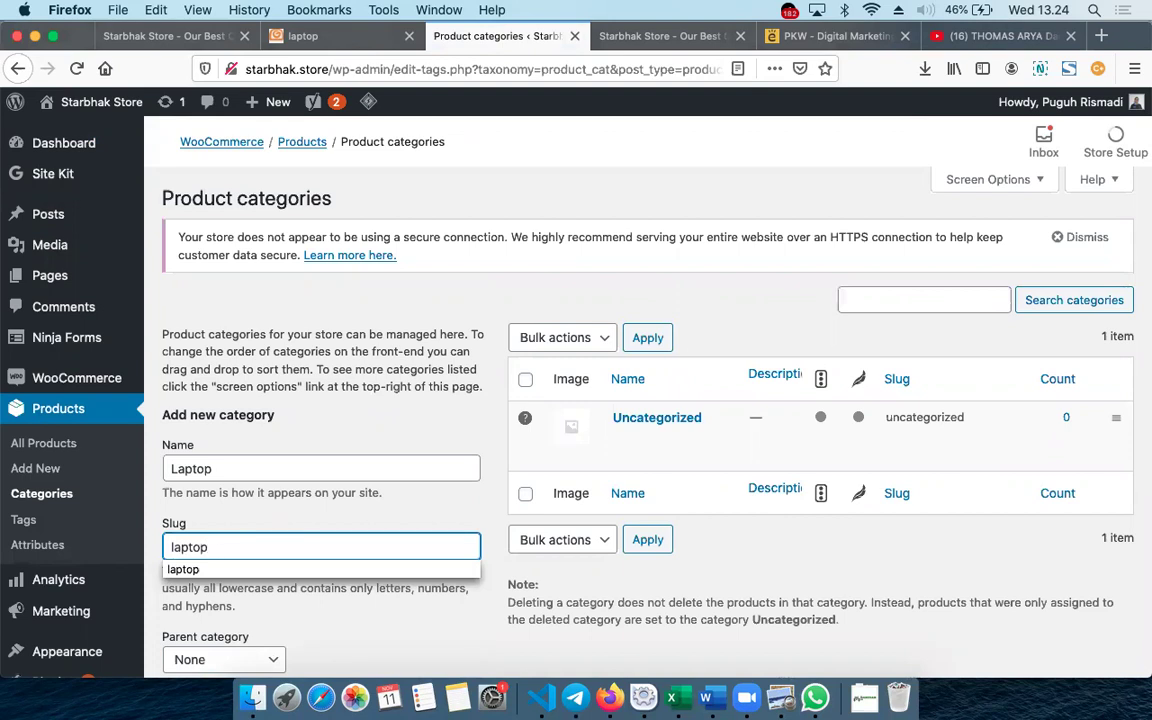
scroll(237, 594, "down", 4)
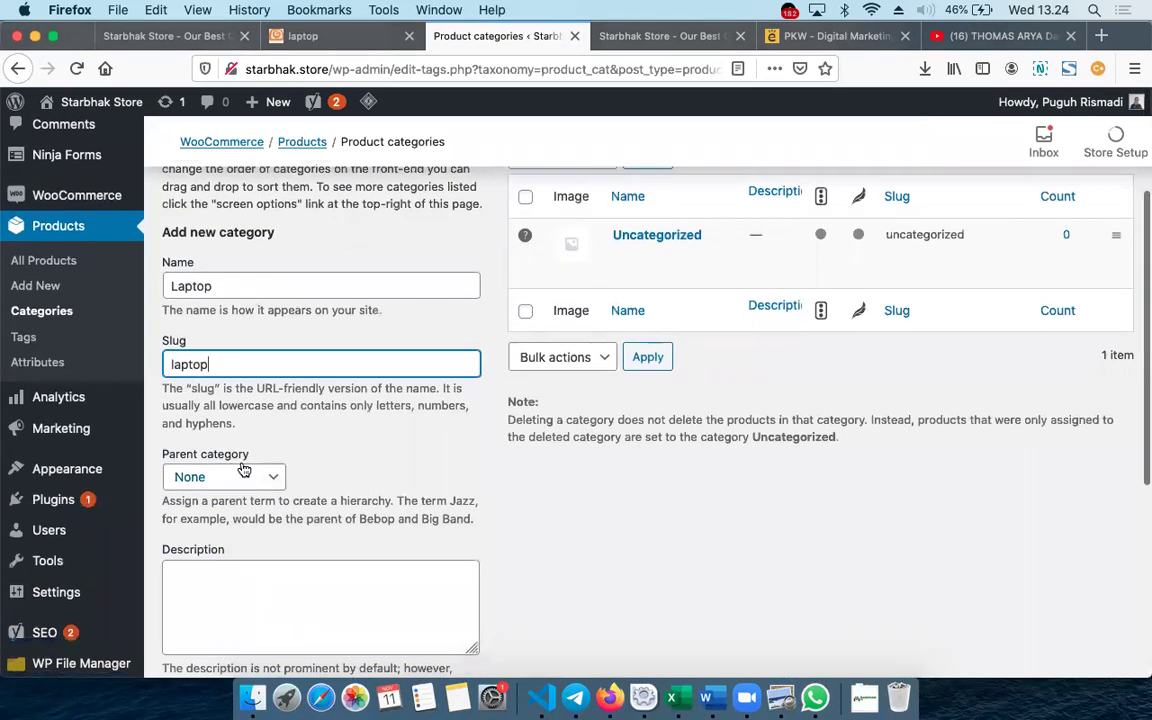
left_click(286, 610)
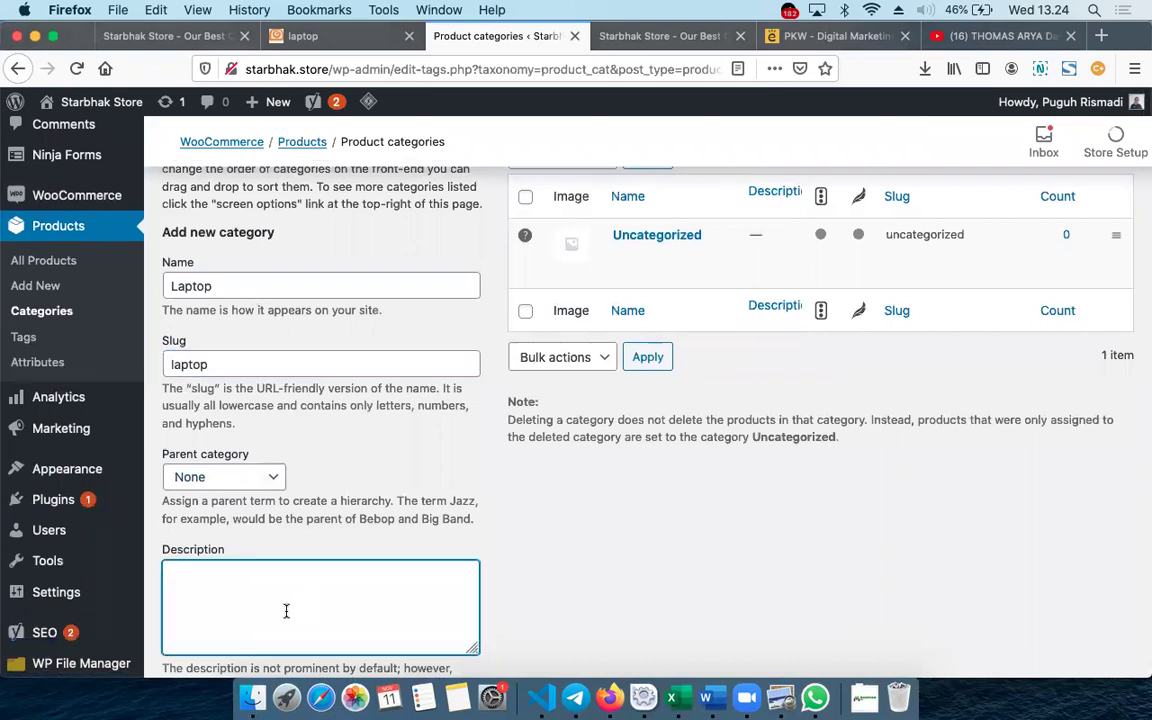
scroll(286, 610, "down", 6)
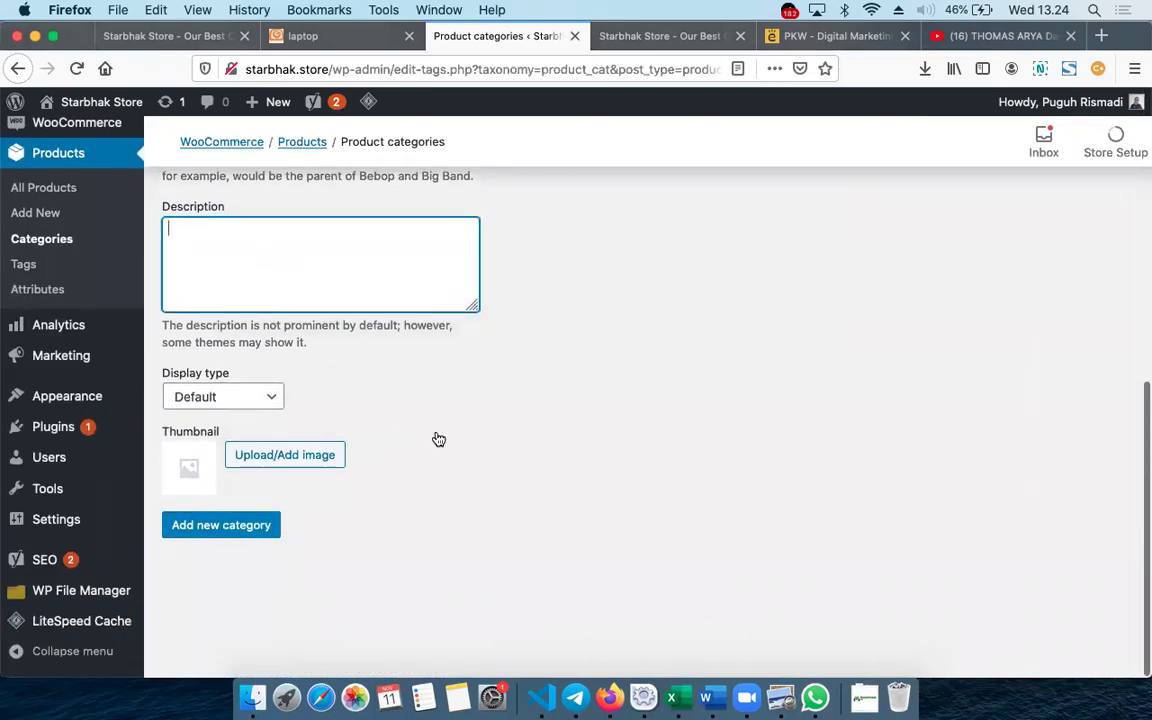
Show the store's Laptop category image on its own page, then open a new blank tab.
left_click(318, 37)
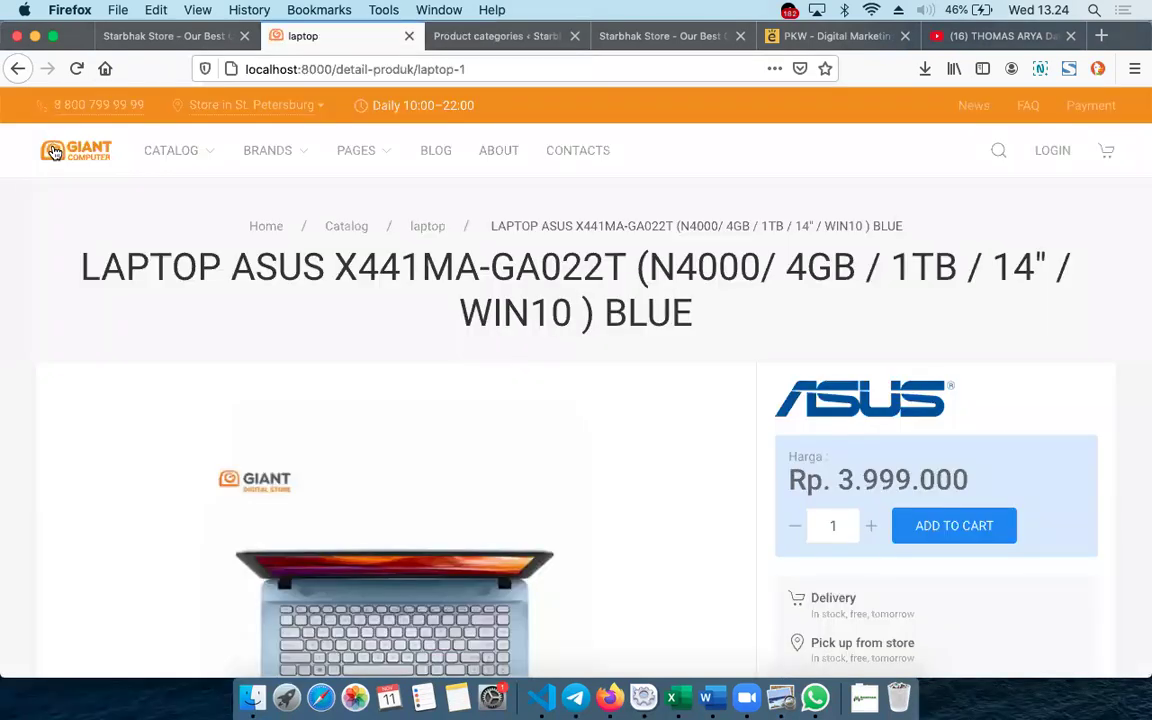
left_click(251, 226)
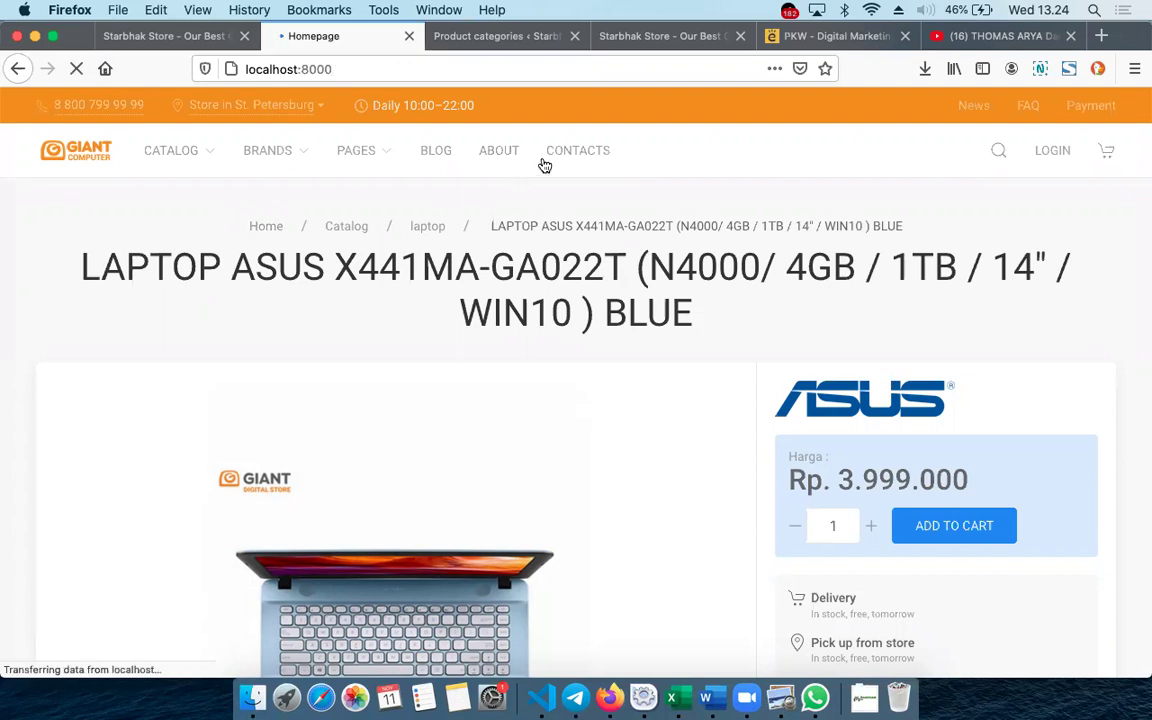
scroll(404, 416, "down", 5)
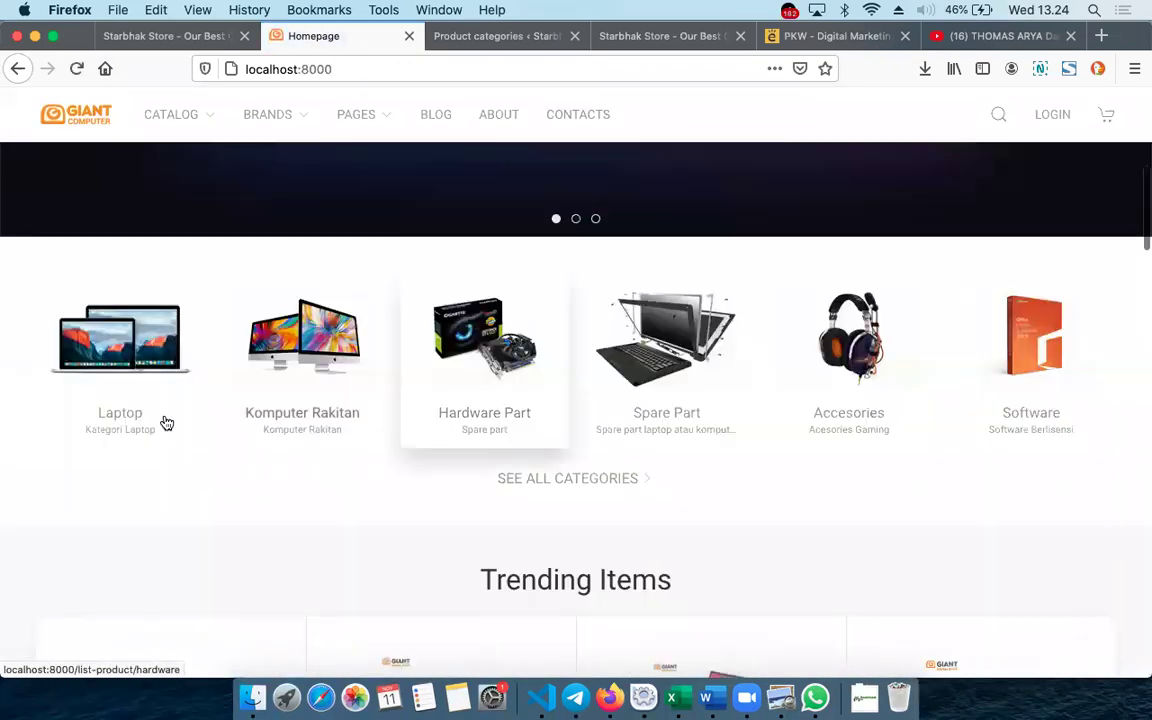
right_click(90, 370)
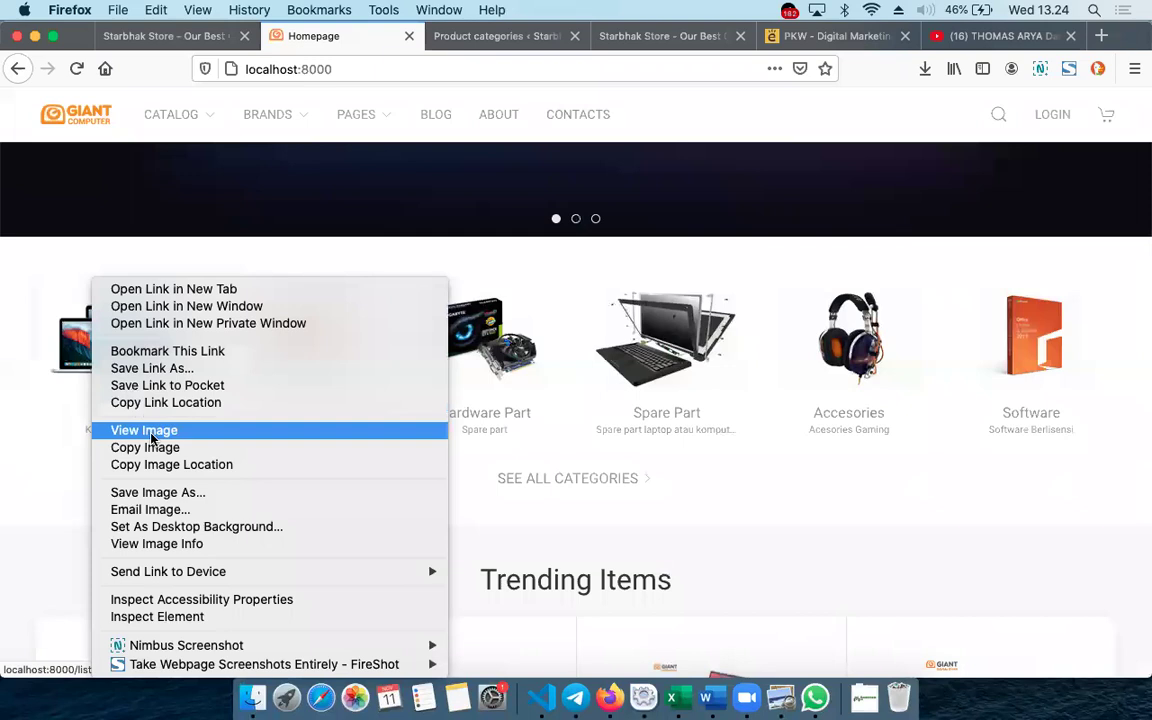
left_click(145, 431)
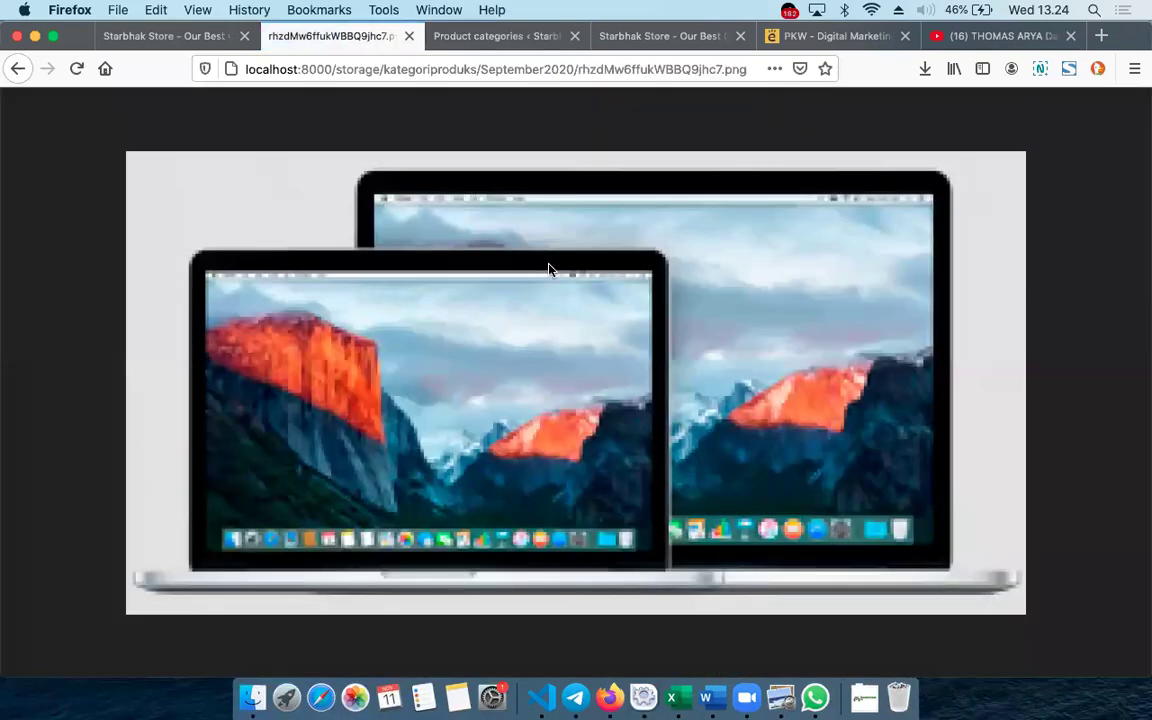
left_click(1102, 36)
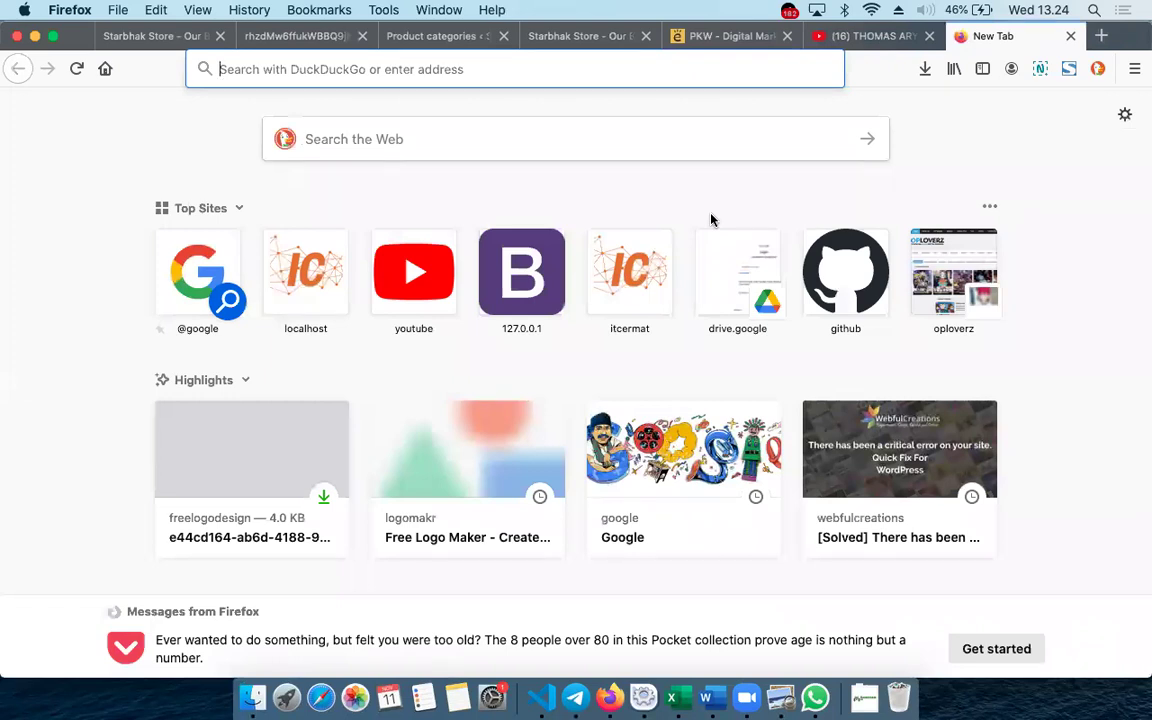
Search DuckDuckGo for macbook and send the picture tab back to the store home page.
type("gambar")
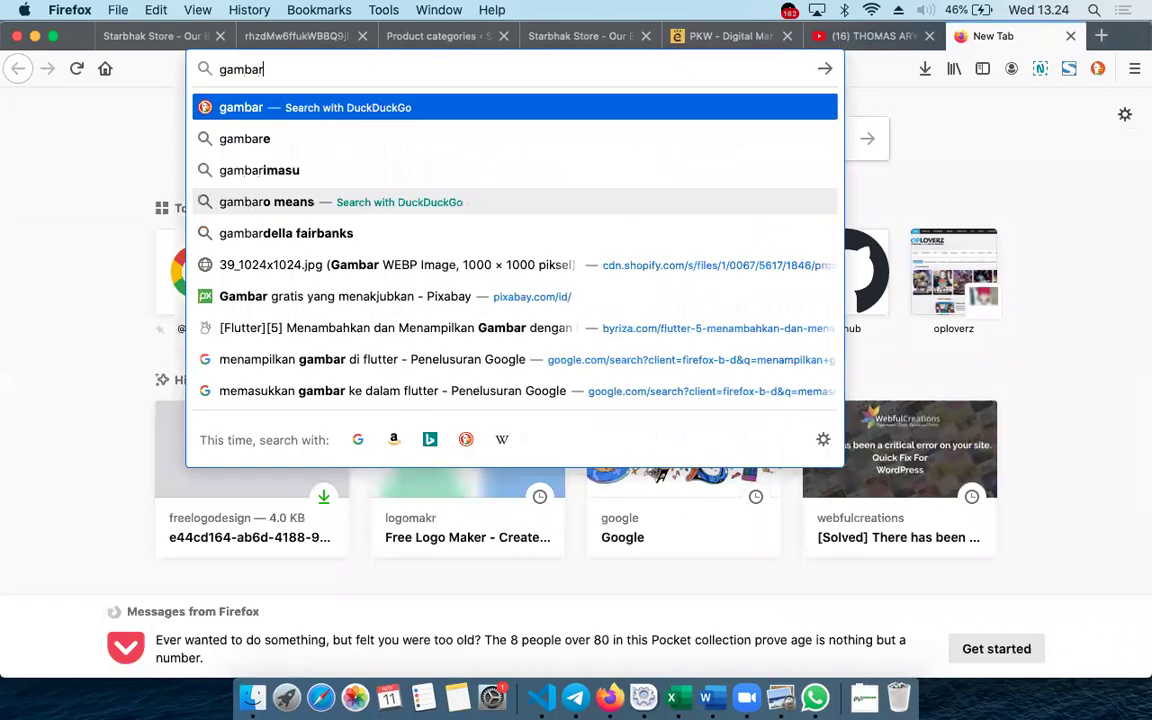
key("BackSpace")
key("BackSpace")
key("BackSpace")
key("BackSpace")
key("BackSpace")
key("BackSpace")
type("macbook")
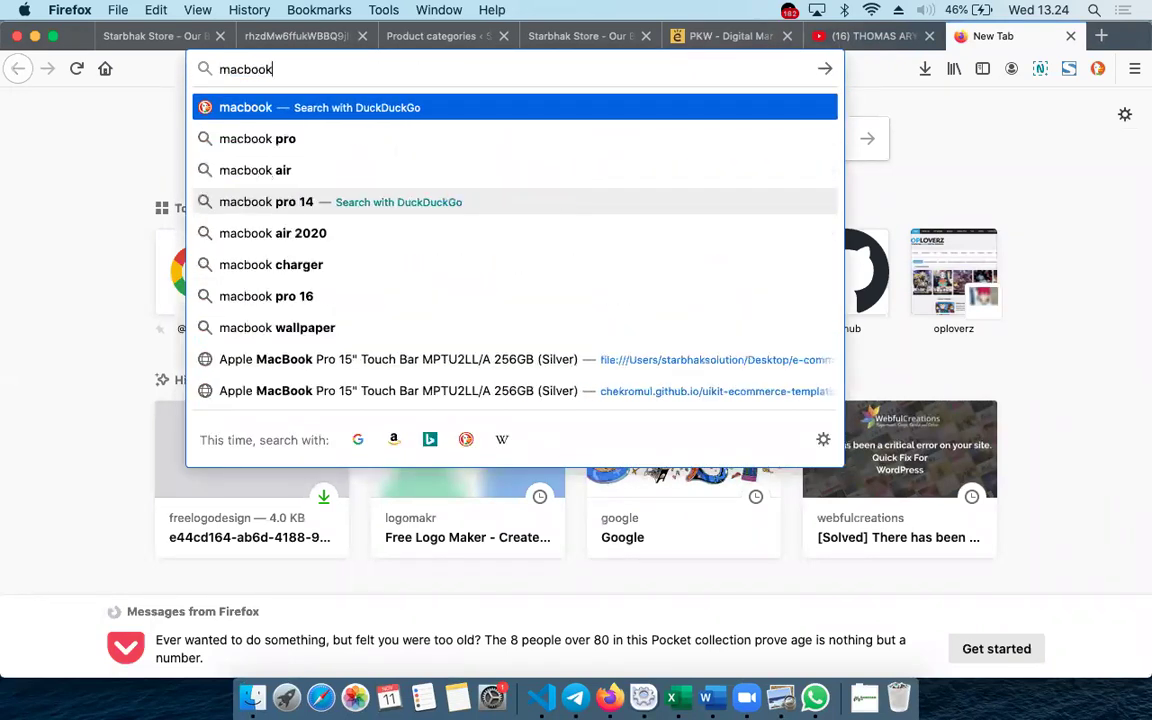
key("Return")
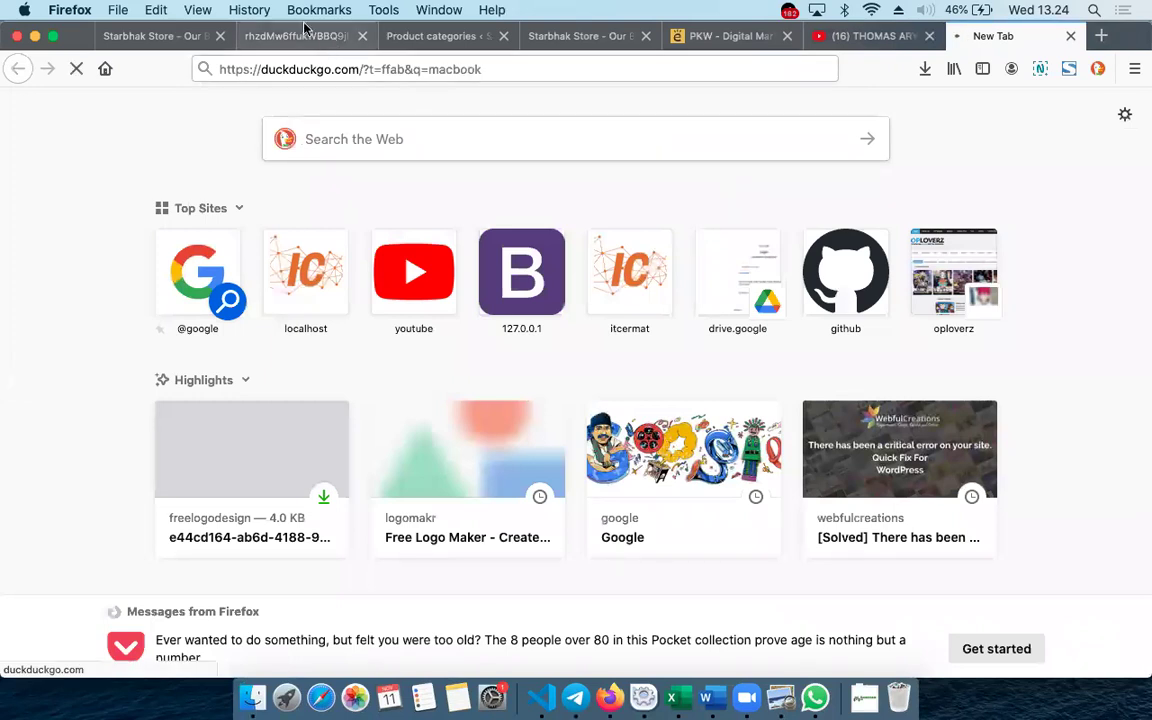
left_click(305, 30)
left_click(17, 68)
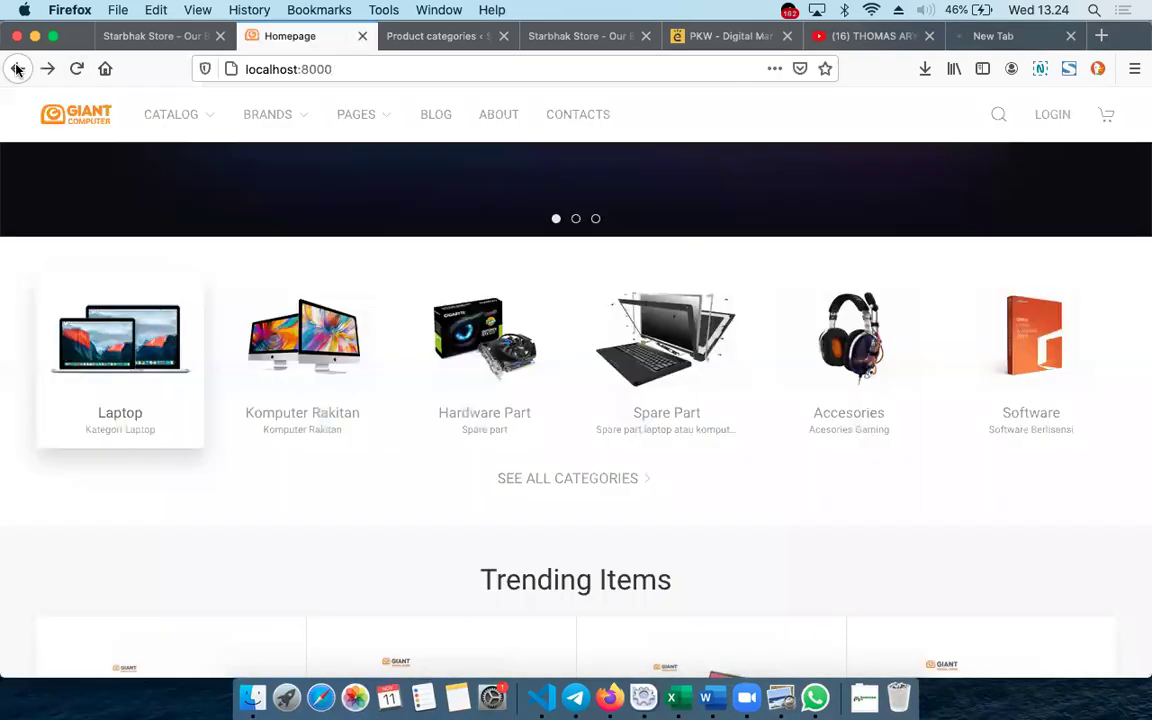
left_click(1013, 42)
Go to google.com and run a Google search for macbook.
left_click(480, 68)
left_click(471, 68)
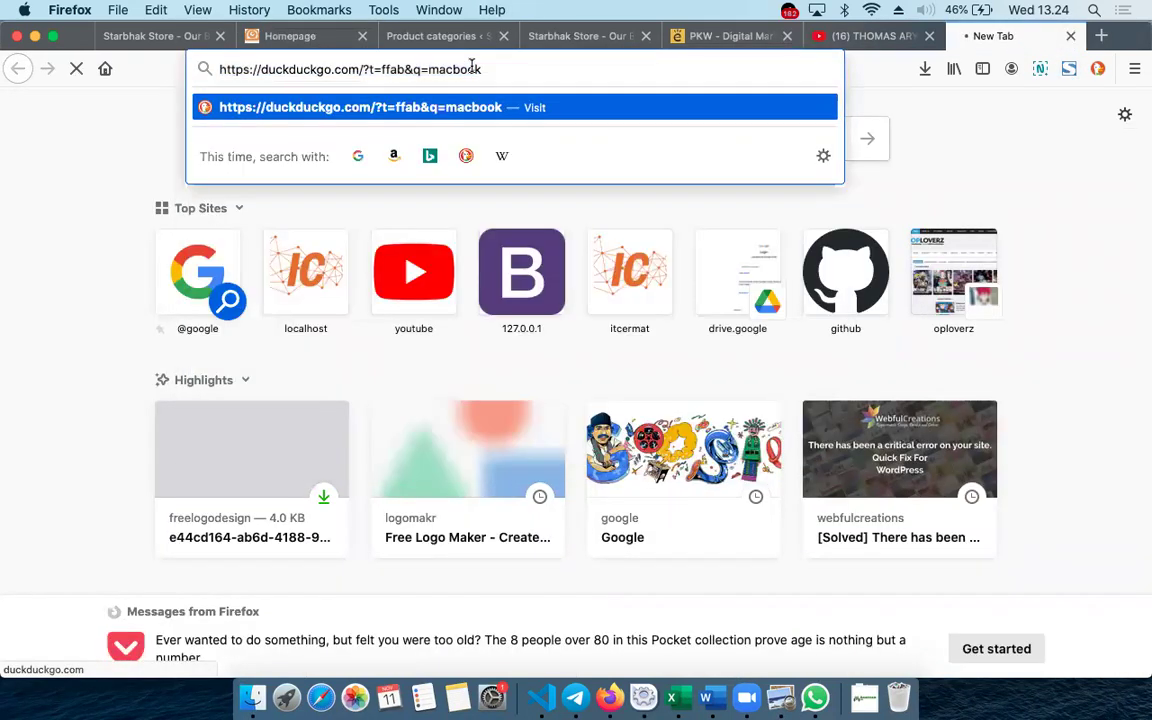
key("super+a")
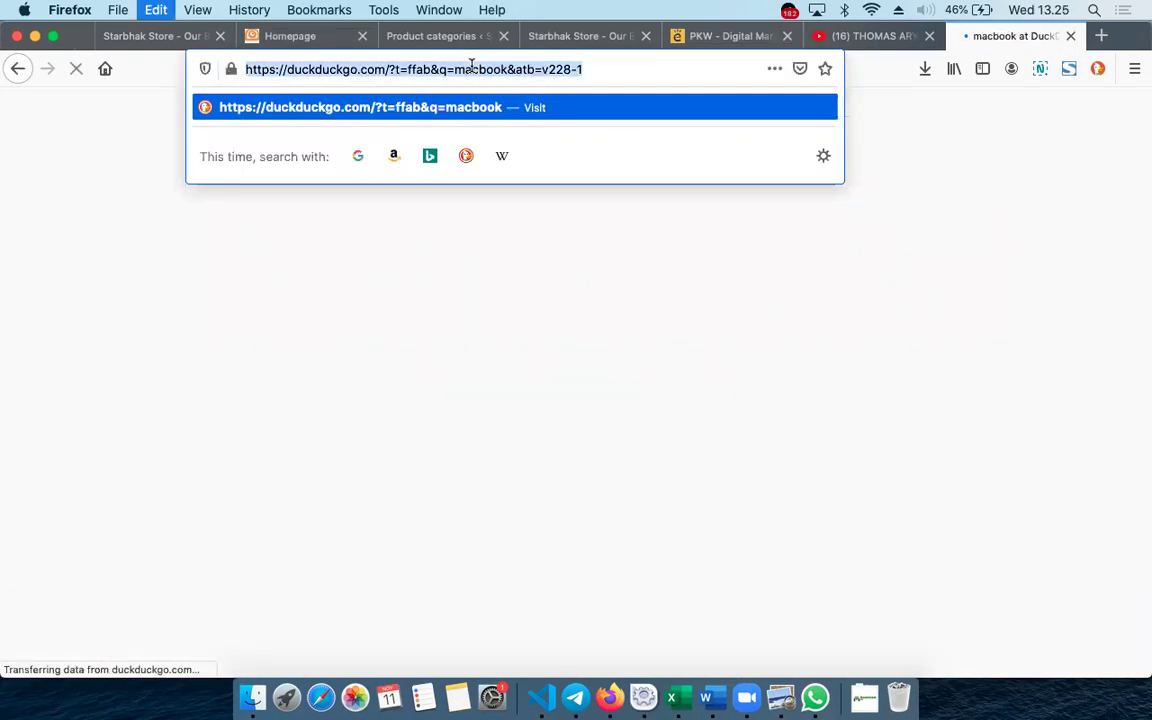
type("google.com/")
key("Return")
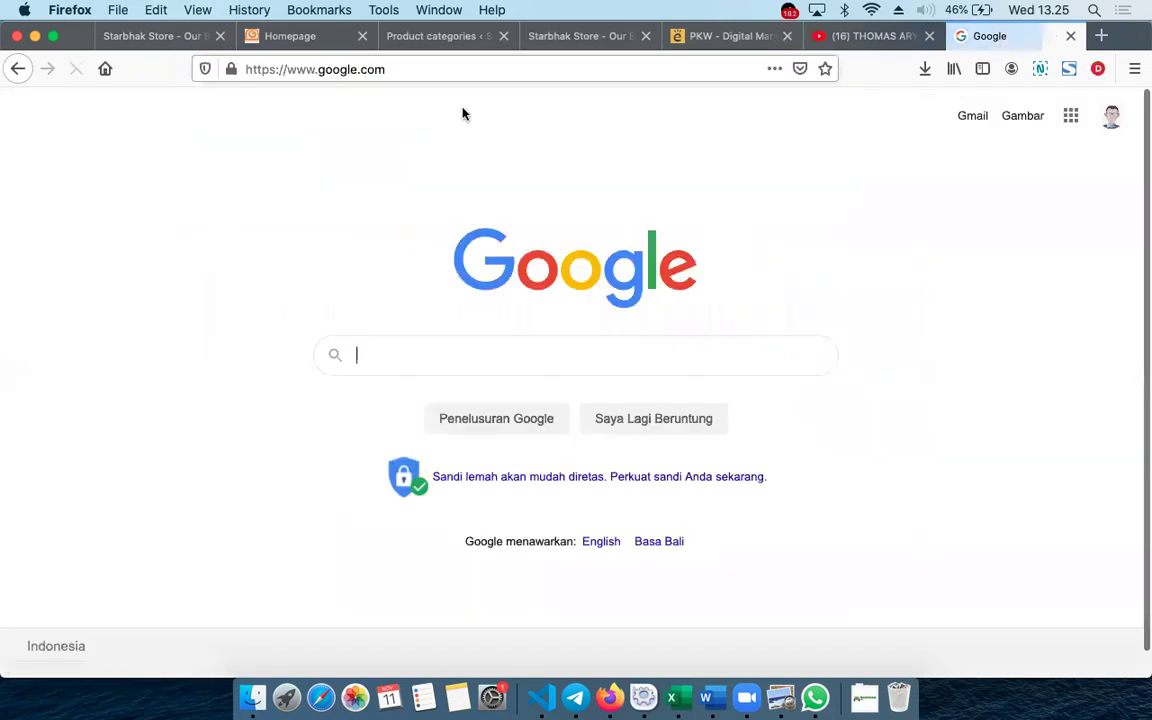
type("macob")
key("BackSpace")
key("BackSpace")
type("book")
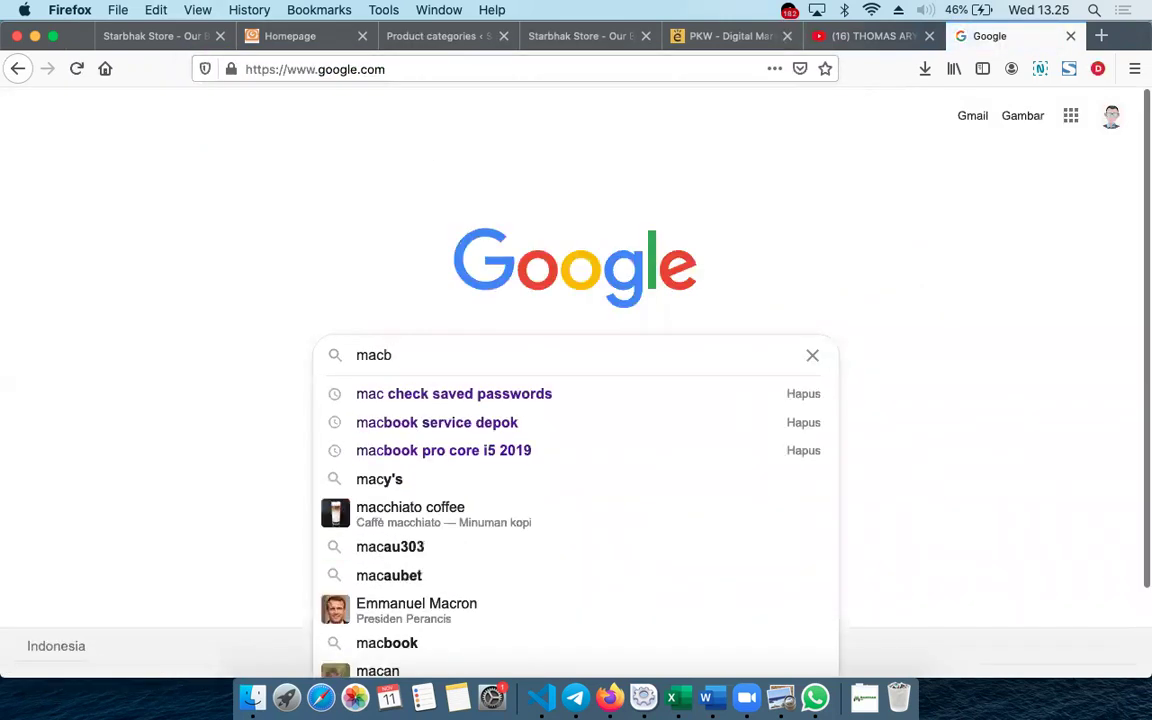
key("Return")
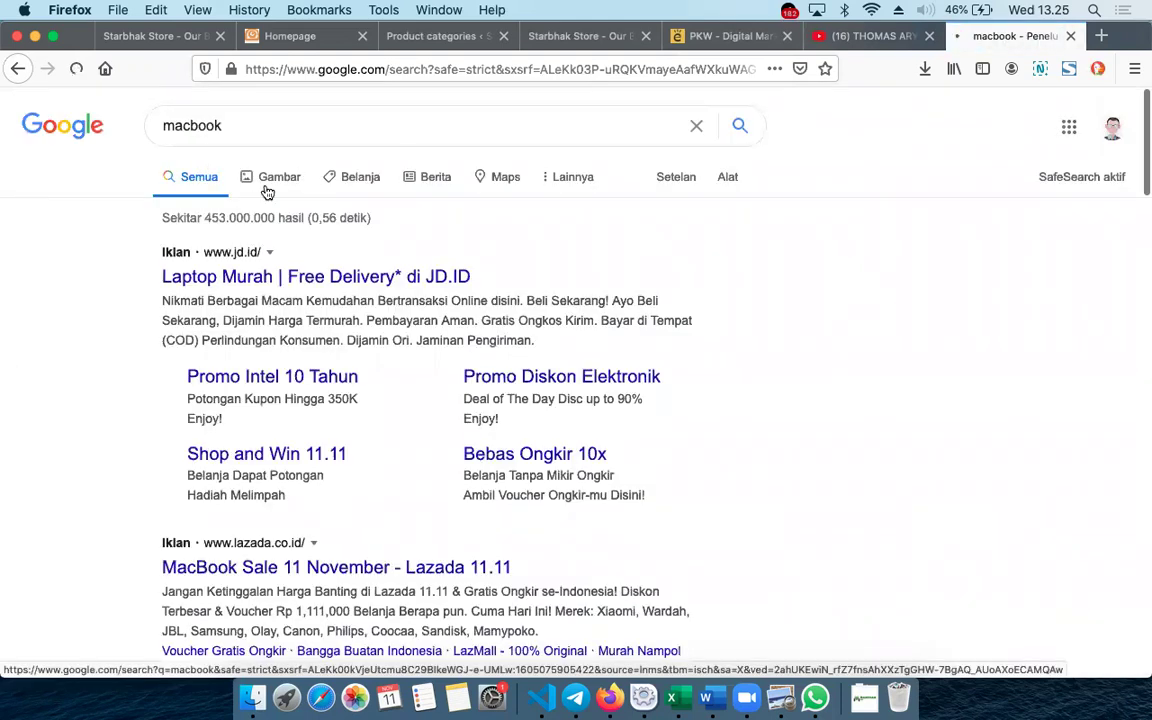
In Google Images, preview Apple's 'Buy MacBook Air' image result.
left_click(265, 189)
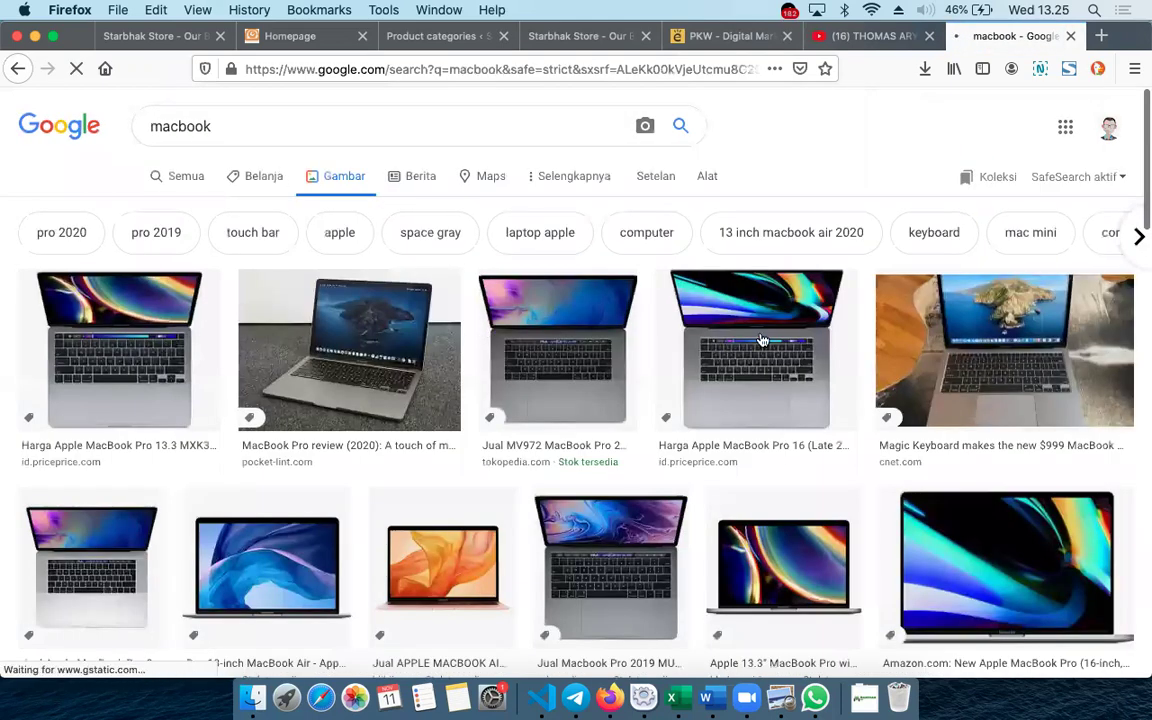
scroll(313, 331, "down", 2)
scroll(313, 331, "down", 2)
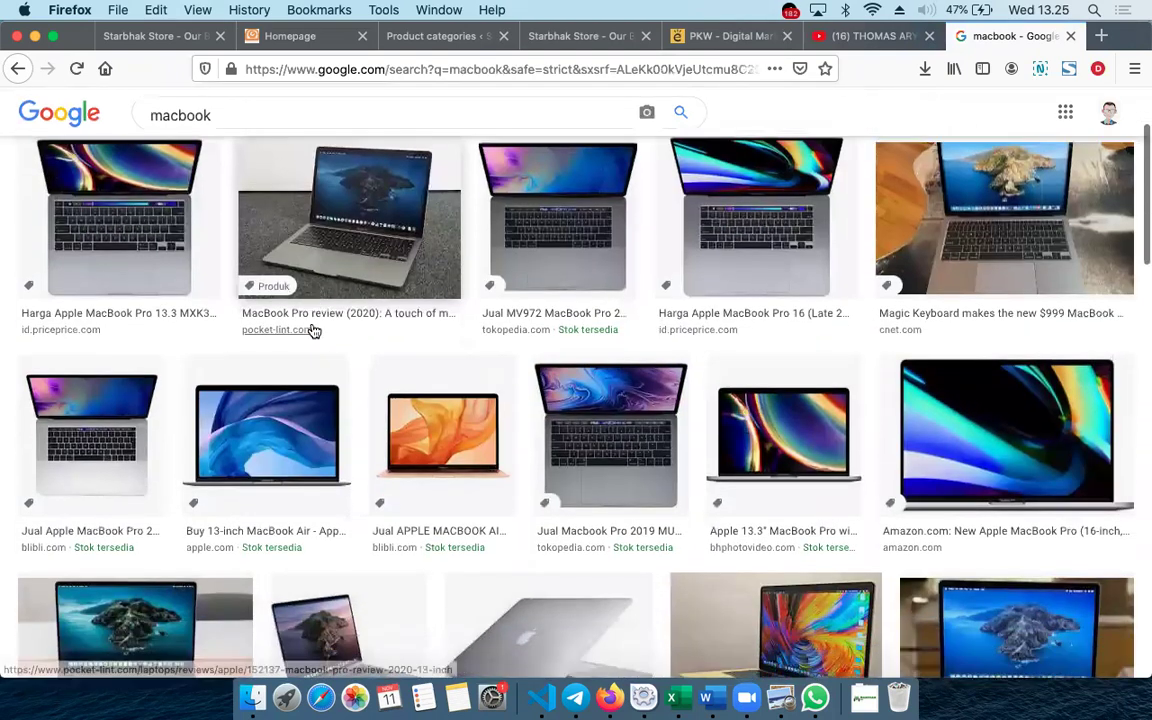
left_click(424, 417)
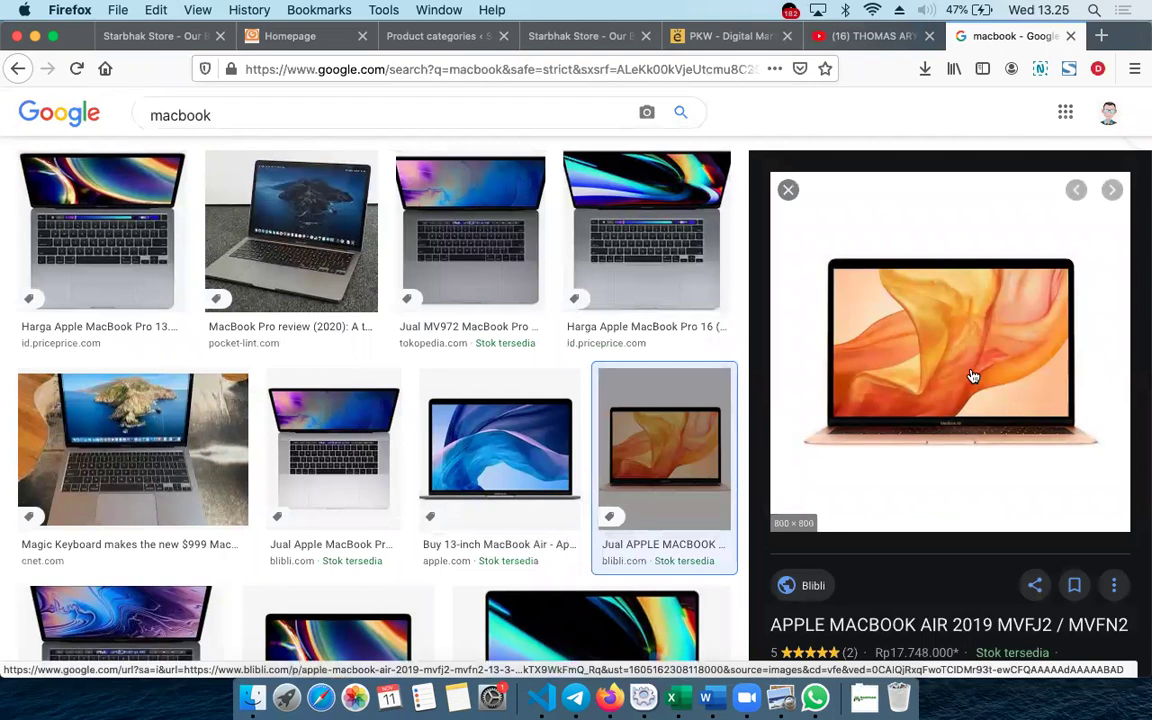
key("Left")
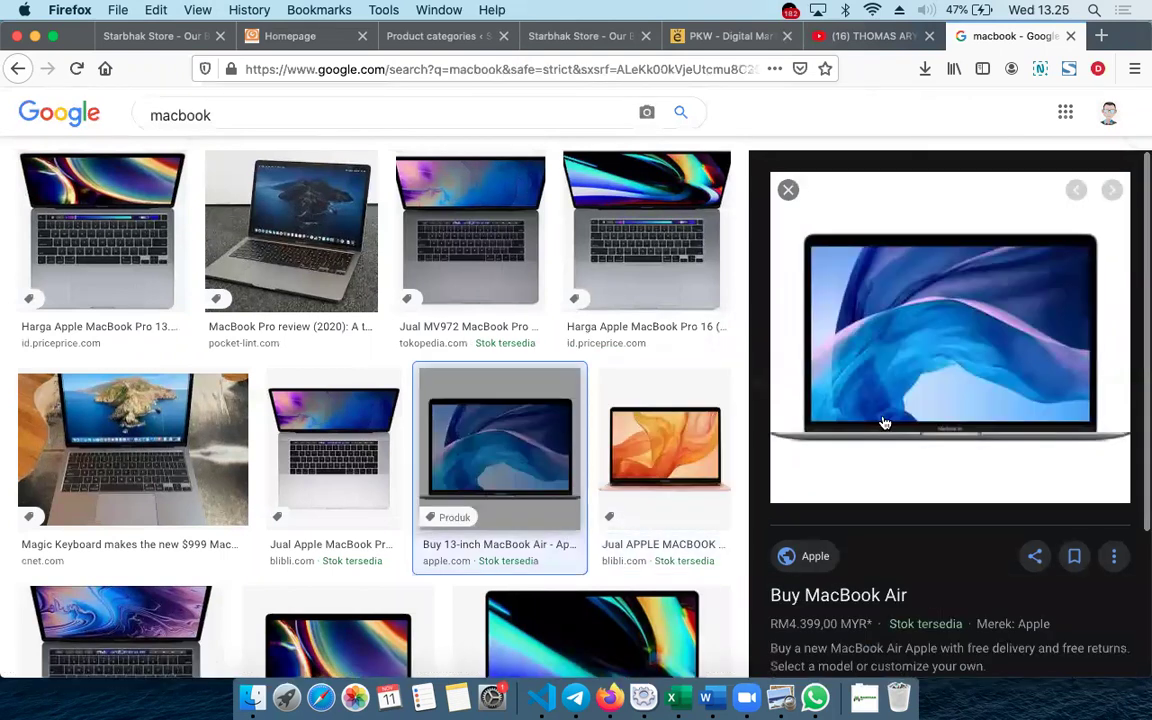
Open the MacBook Air image at full size and save it to Downloads.
right_click(823, 335)
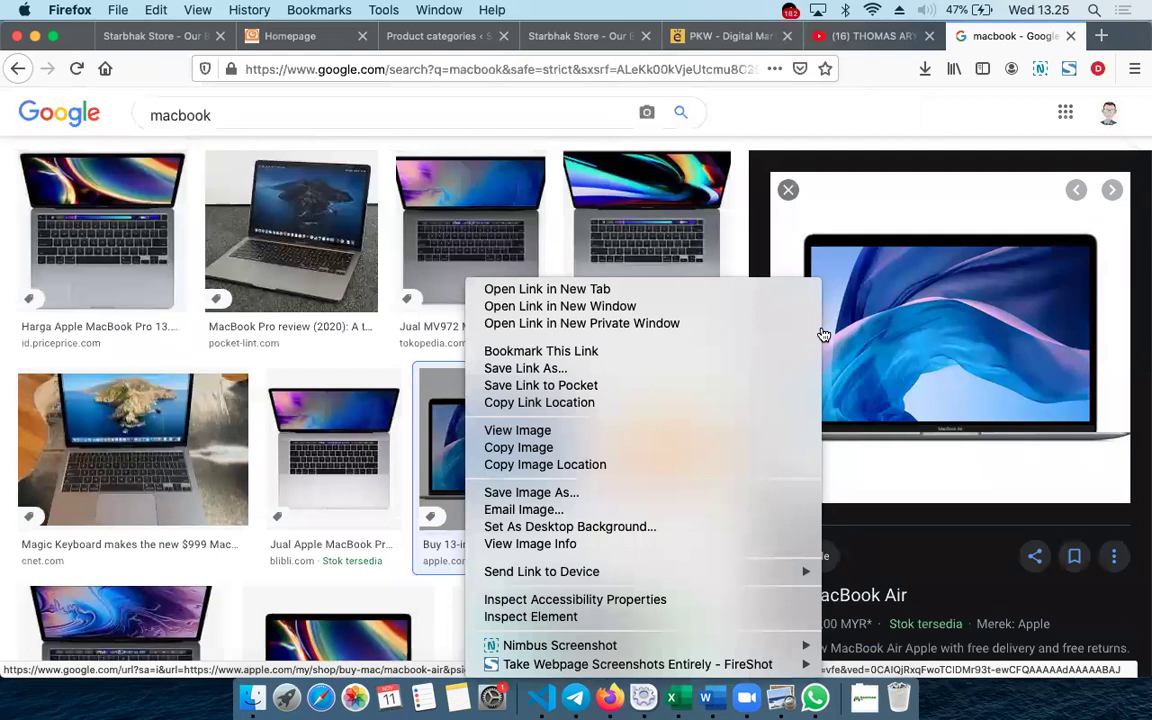
left_click(642, 430)
right_click(457, 272)
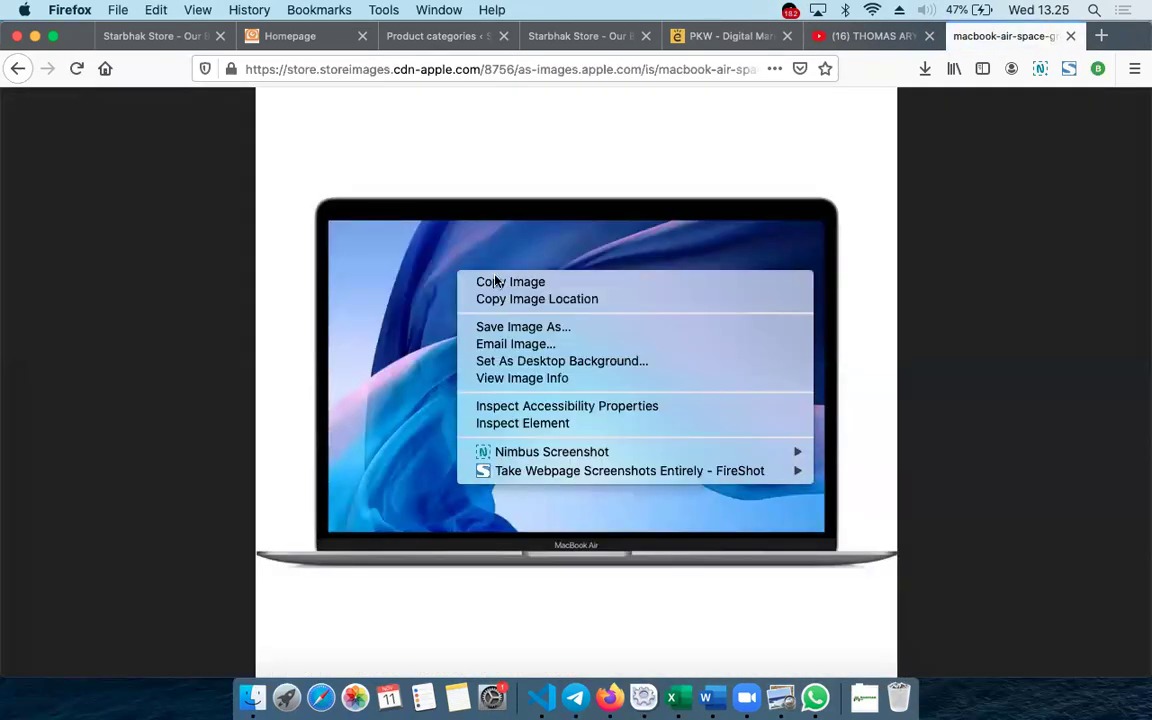
left_click(555, 328)
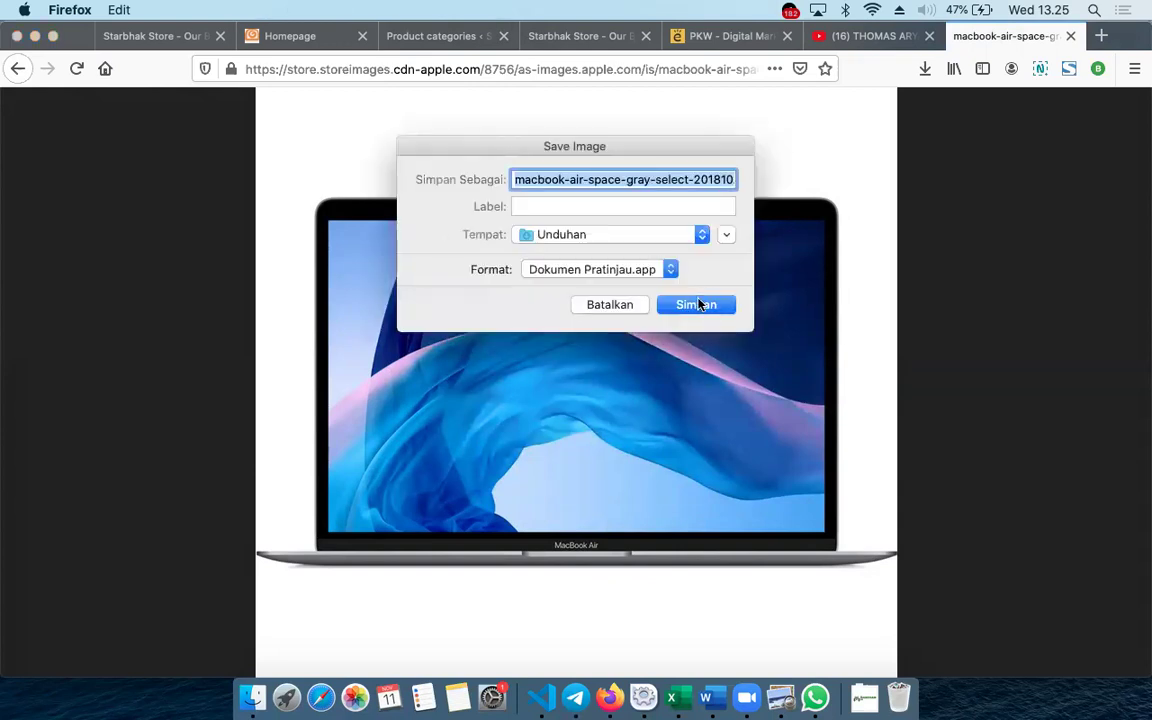
left_click(697, 305)
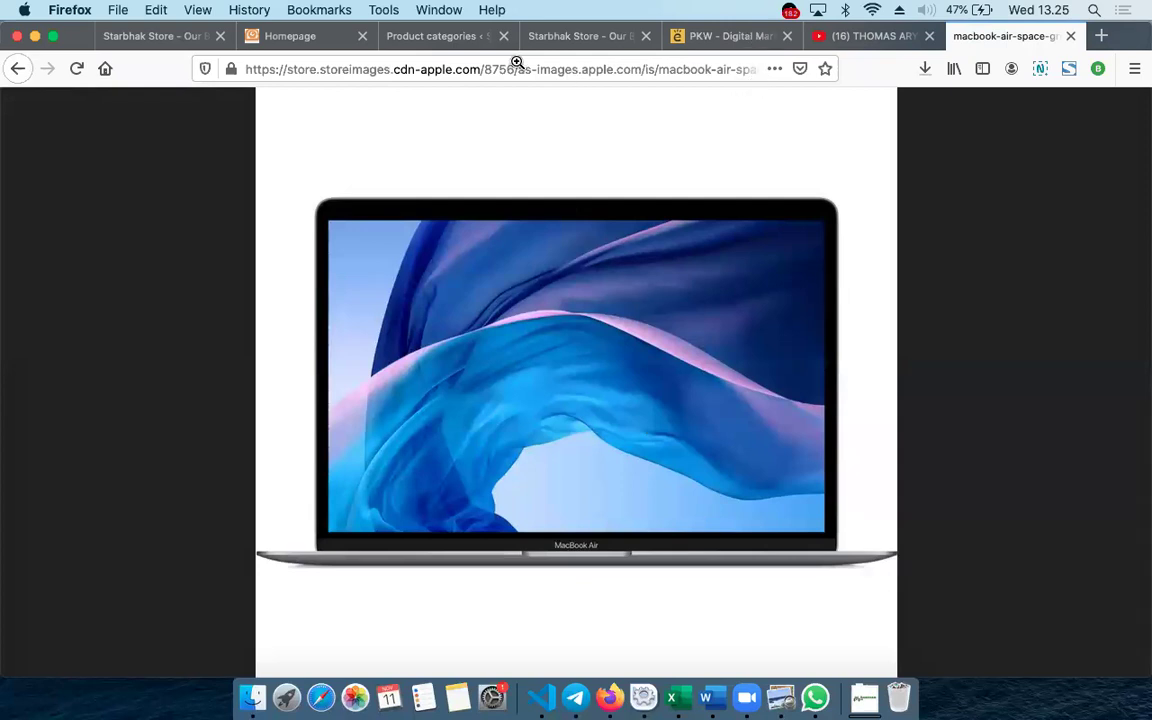
Upload macbook-air-space-gray-select-201810.jpg as the product category thumbnail image.
left_click(395, 36)
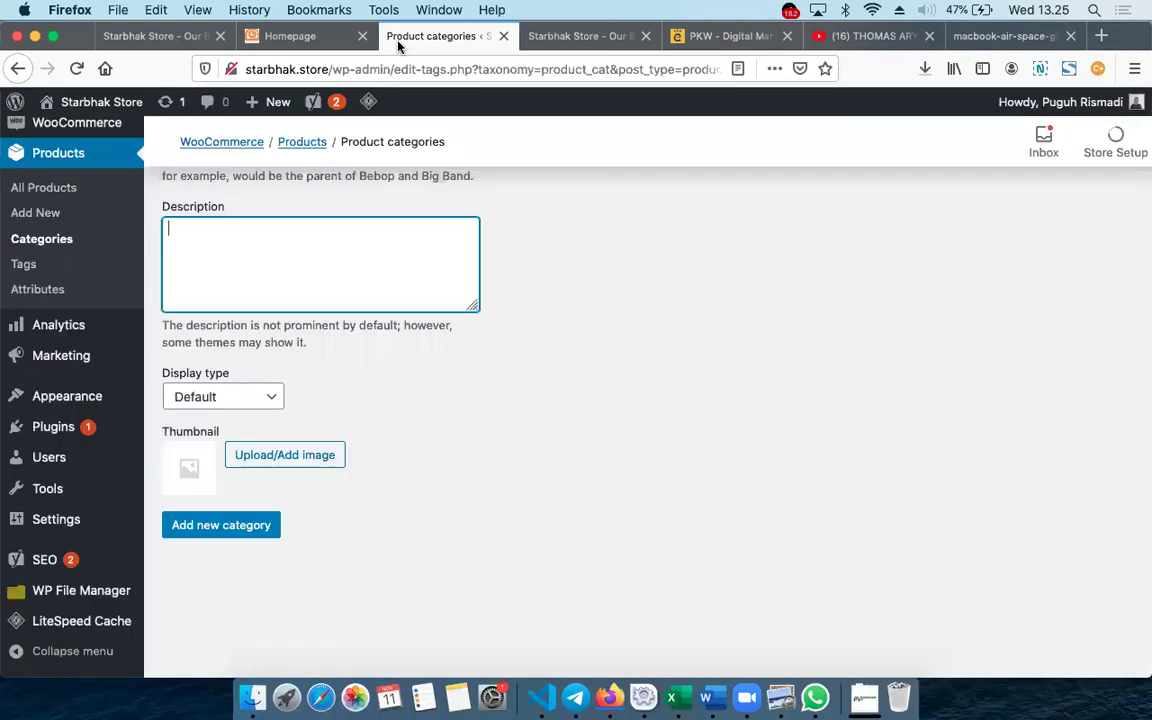
left_click(267, 457)
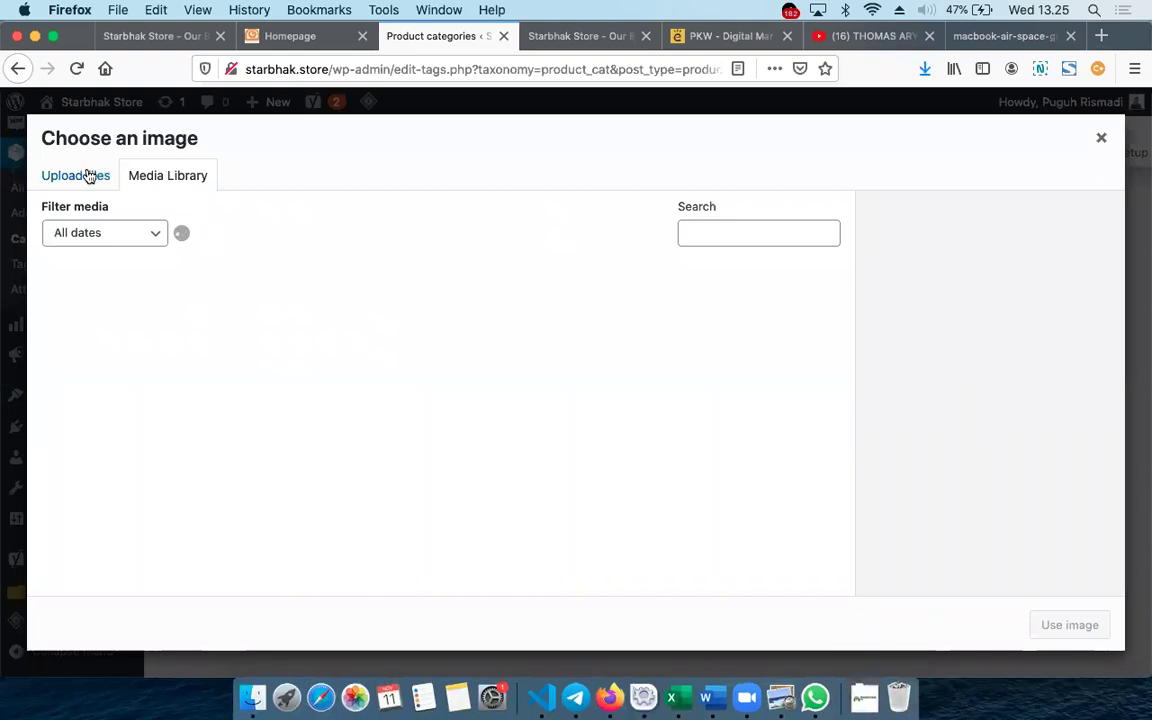
left_click(89, 176)
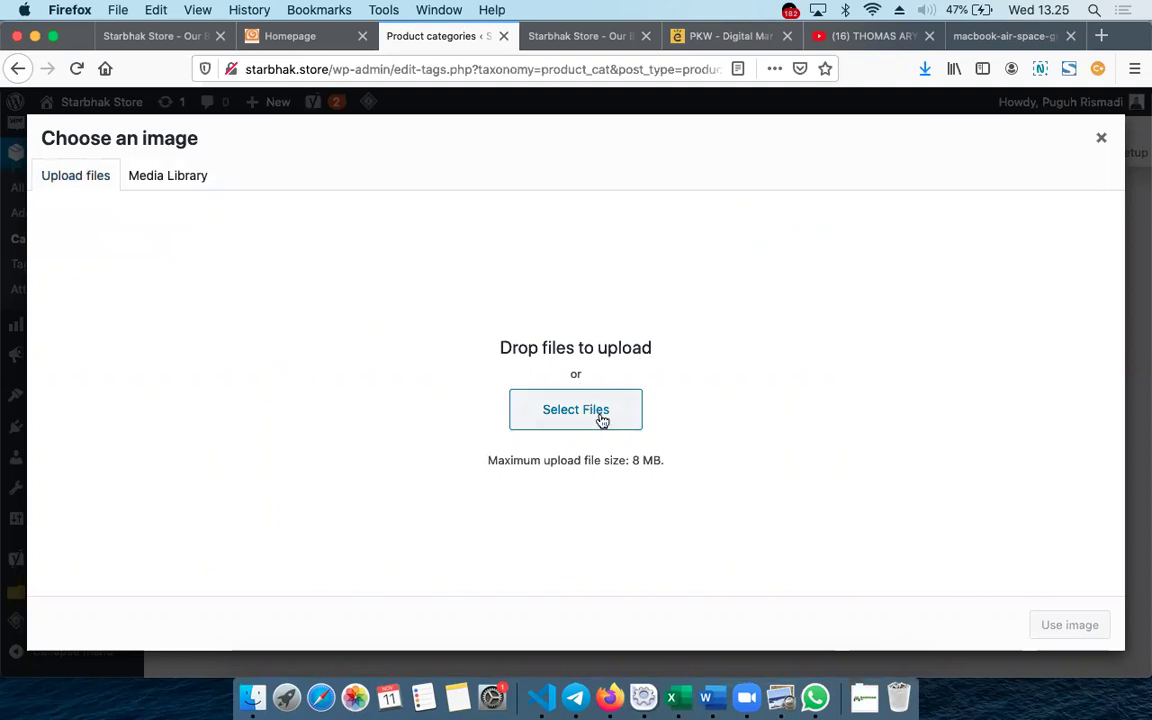
left_click(508, 338)
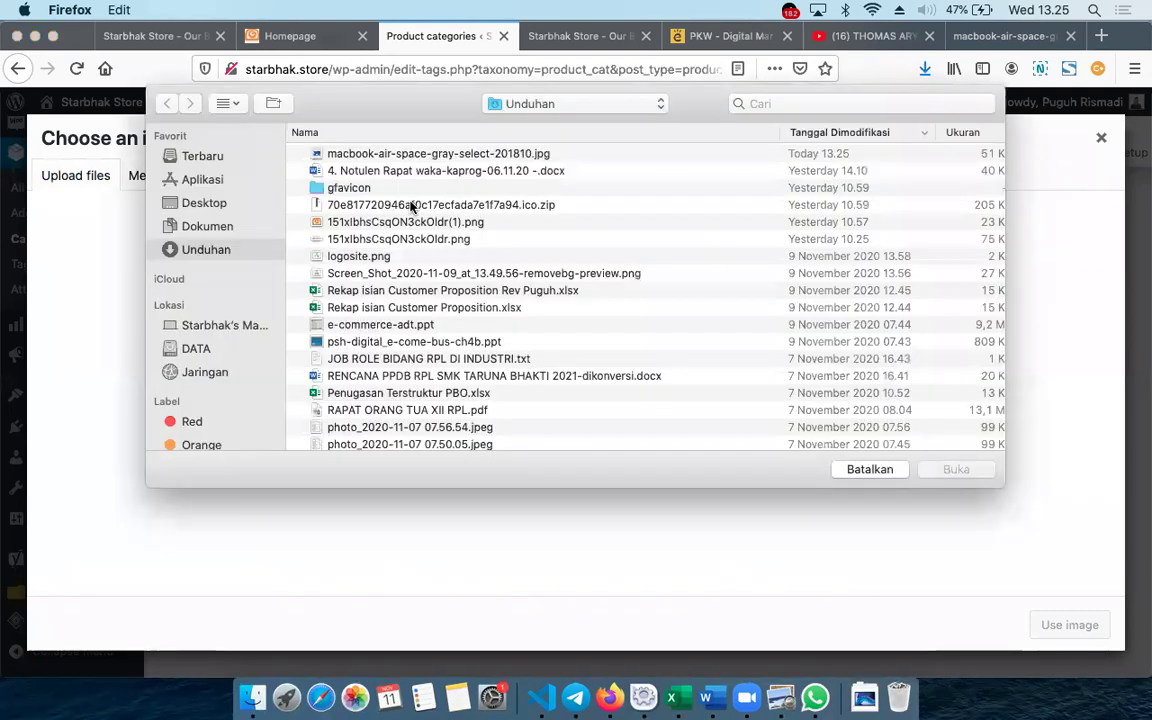
left_click(335, 157)
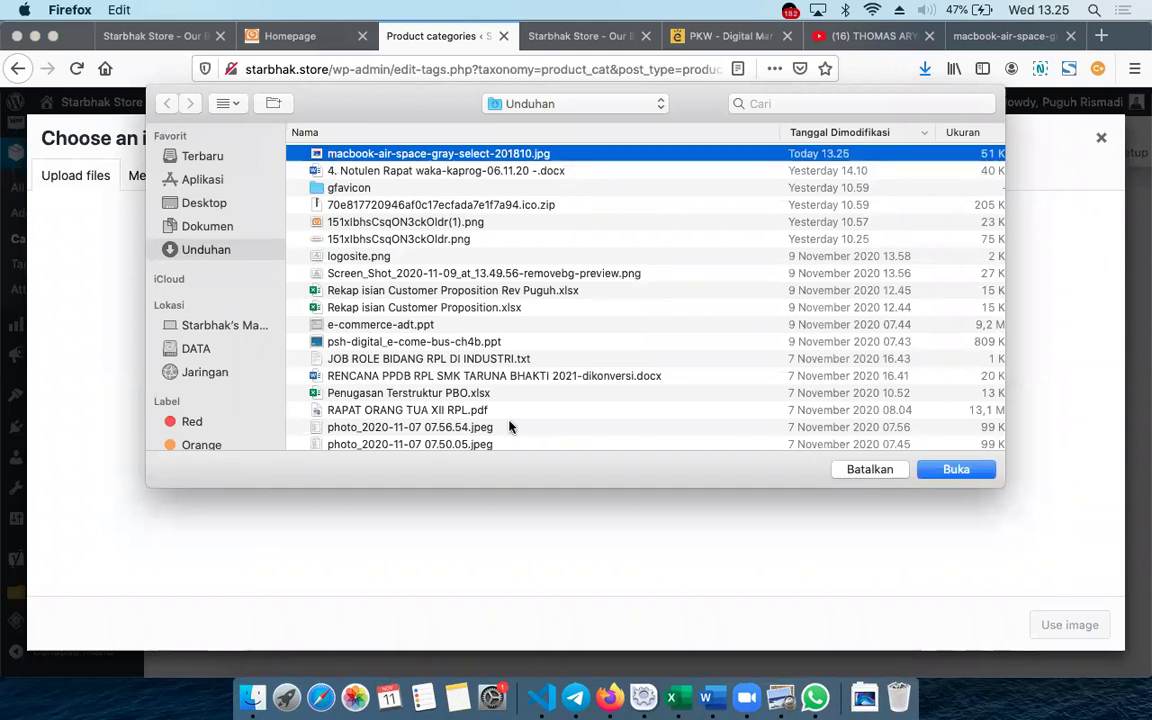
key("Return")
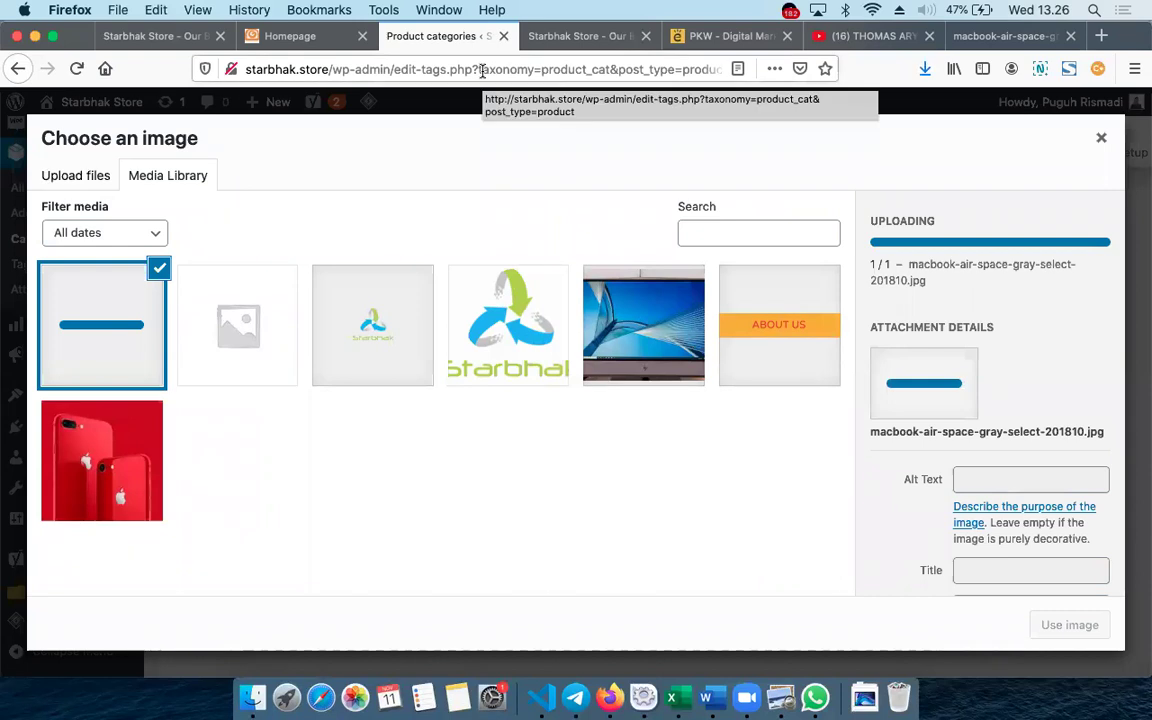
left_click(267, 43)
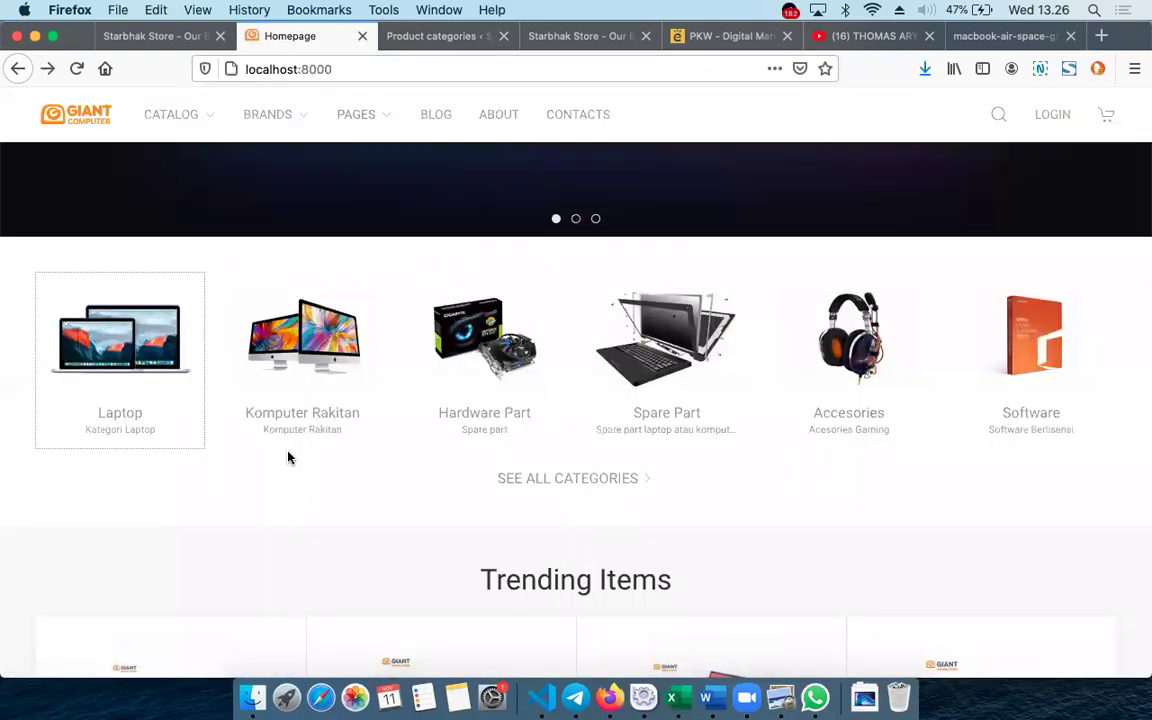
Open the Giant Computer store's Laptop category page and select its web address.
left_click(166, 375)
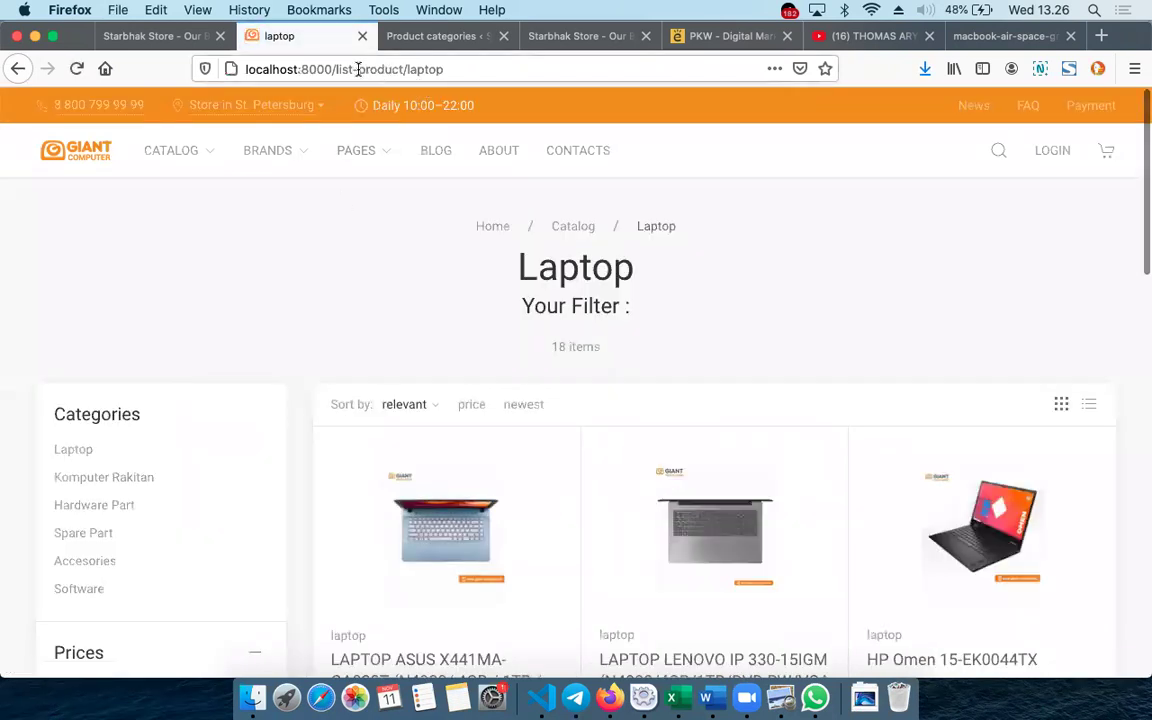
left_click(410, 69)
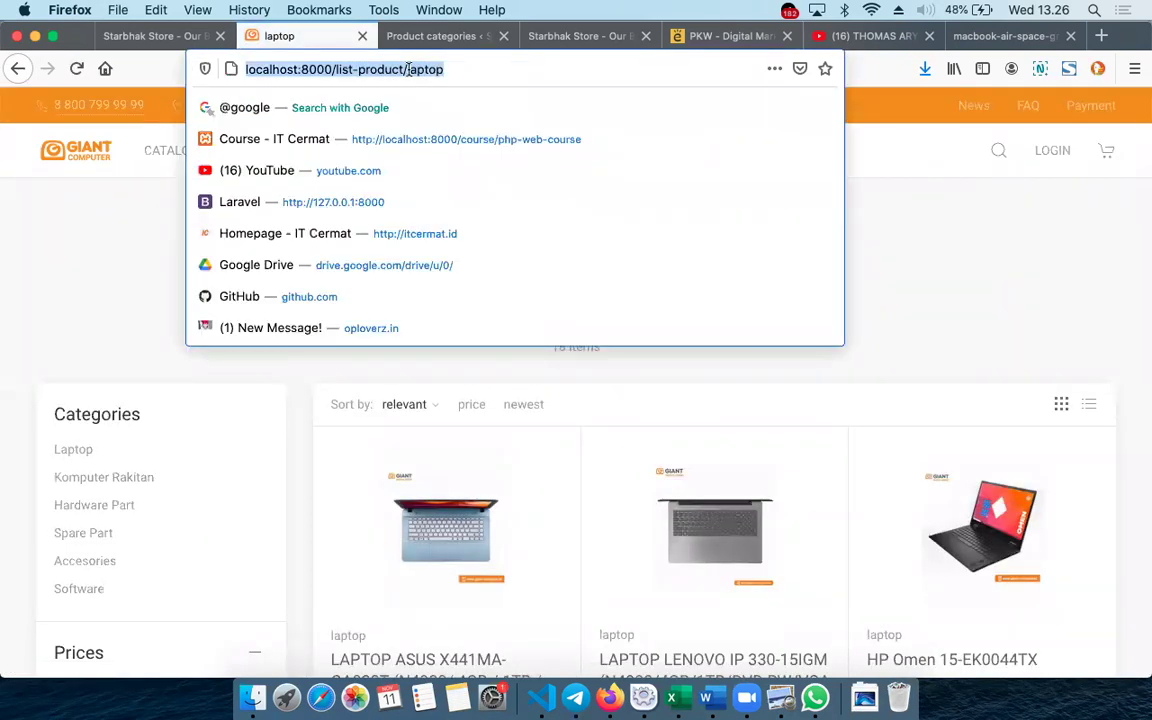
left_click(410, 69)
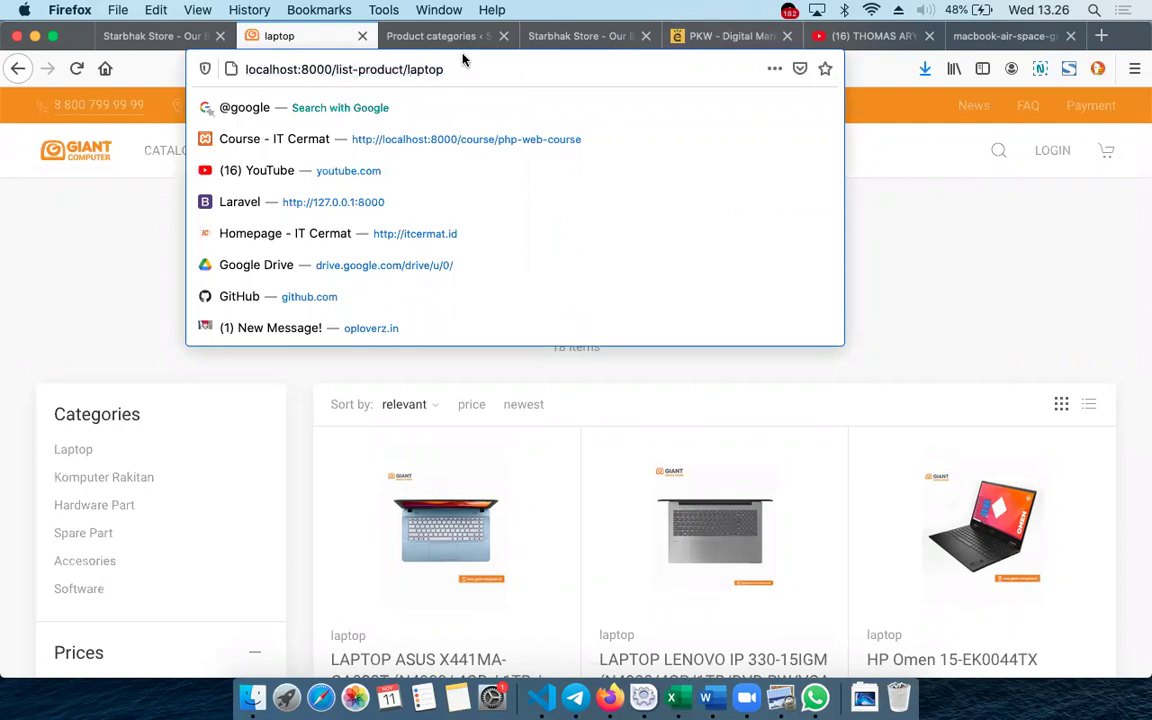
left_click(391, 44)
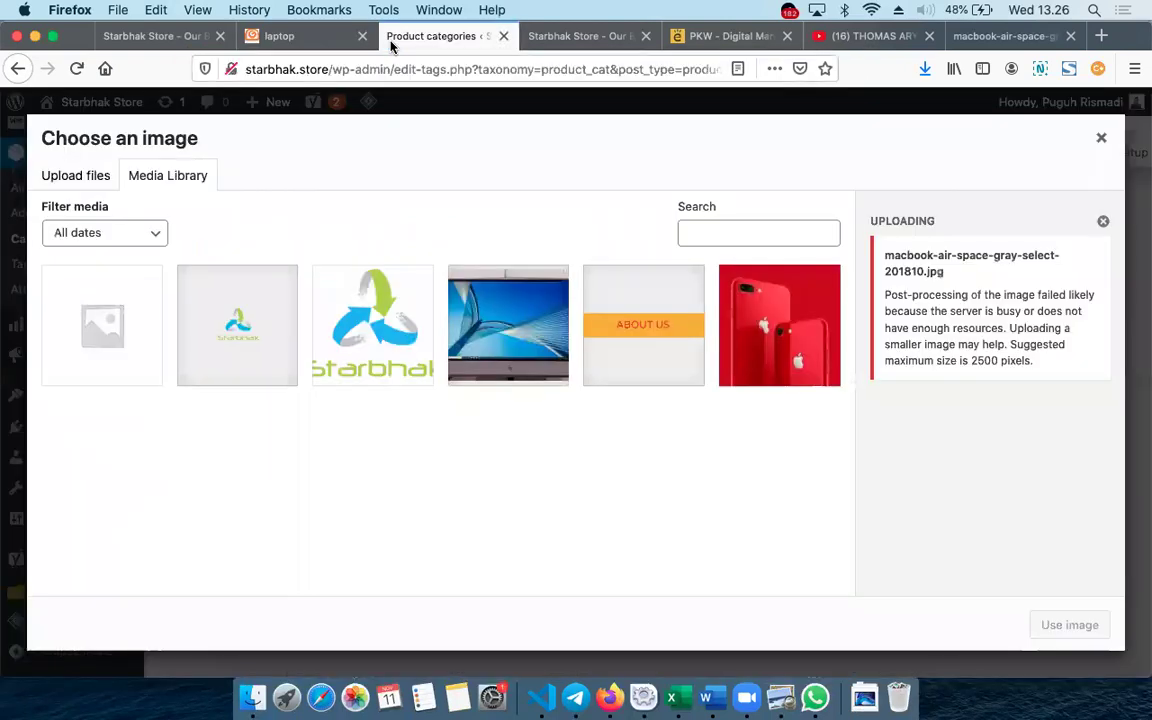
Re-upload macbook-air-space-gray-select-201810.jpg from the computer in the Choose an image library.
left_click(122, 322)
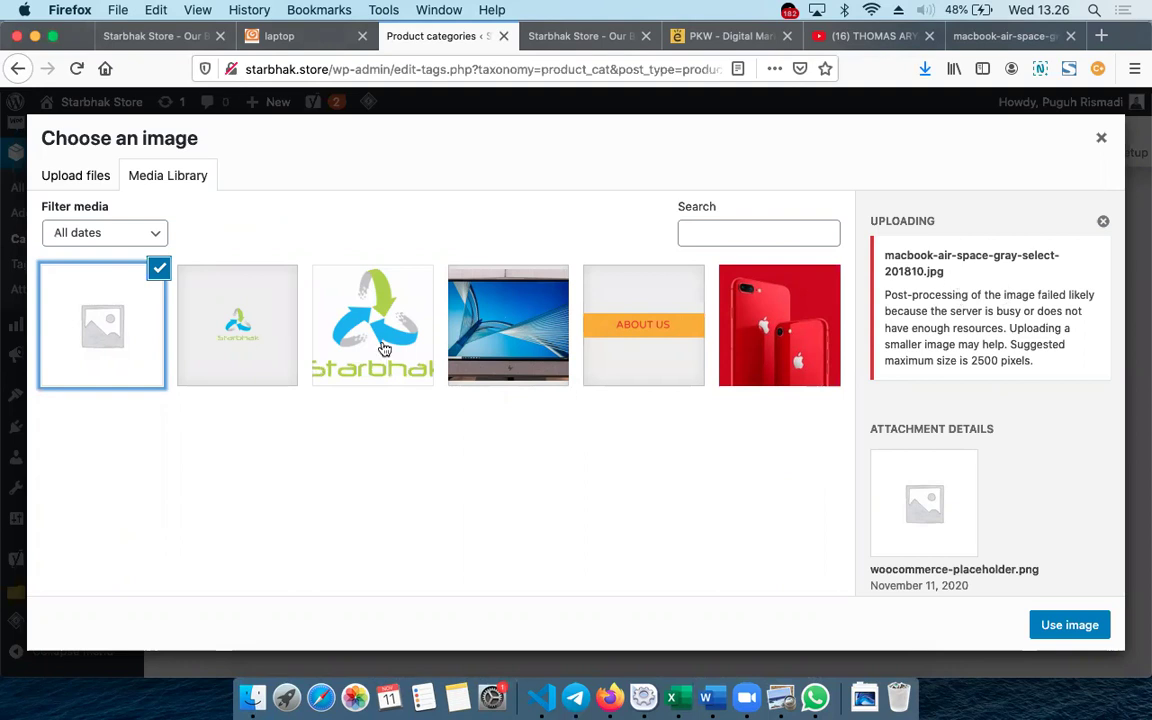
scroll(1018, 490, "down", 10)
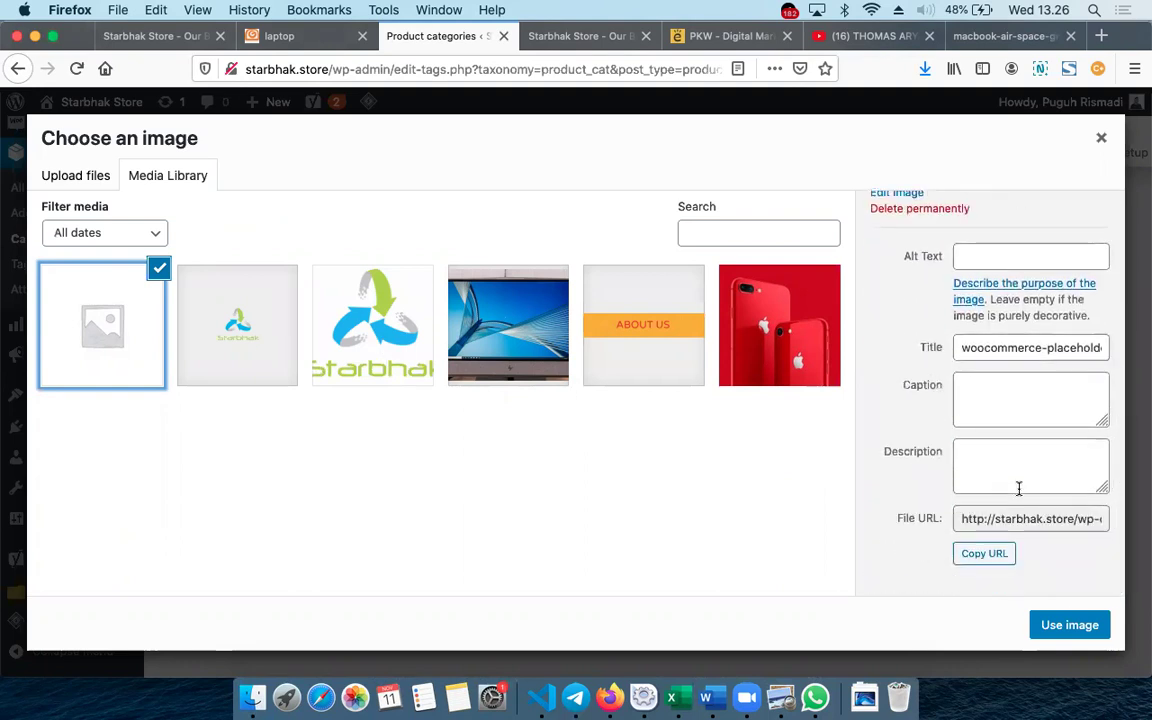
left_click(75, 180)
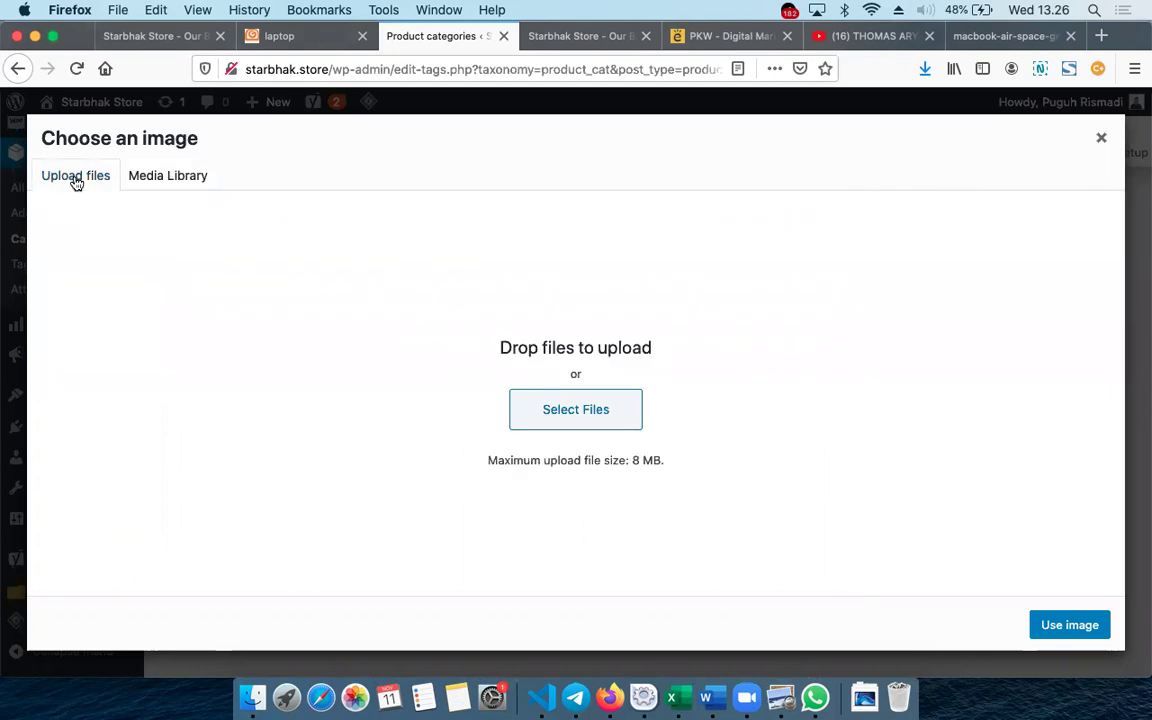
left_click(593, 407)
double_click(344, 156)
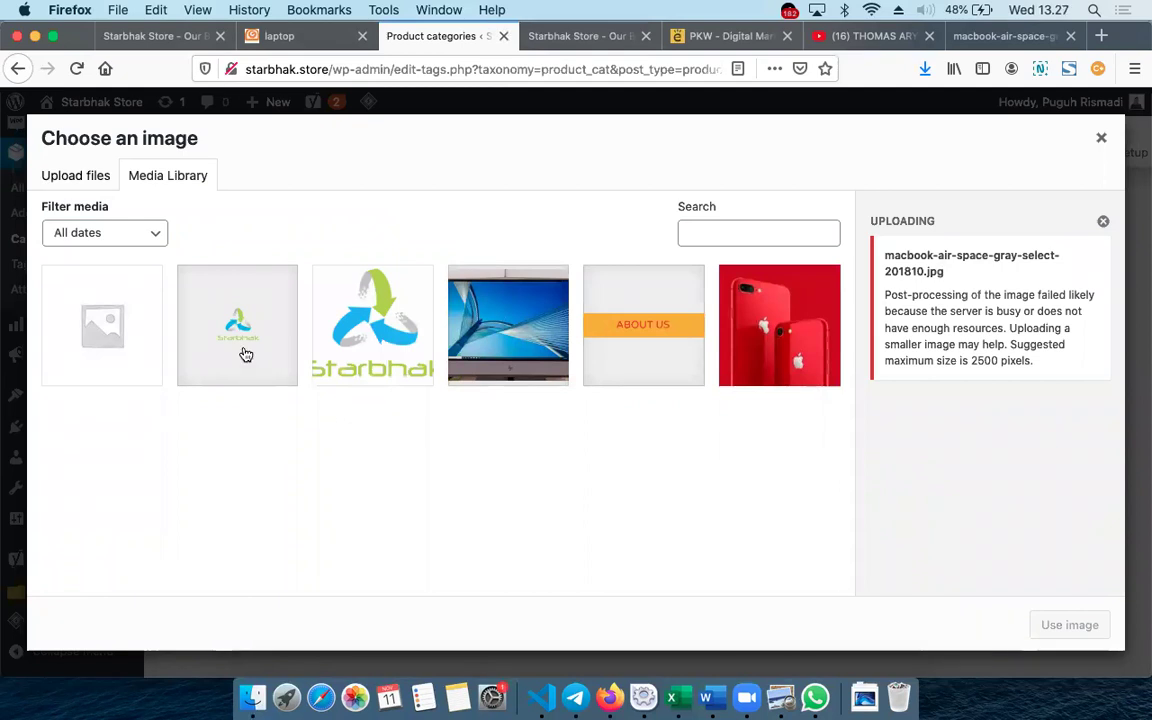
Upload the MacBook Air jpg once more, confirming with Buka, then go back to the Dashboard.
left_click(88, 180)
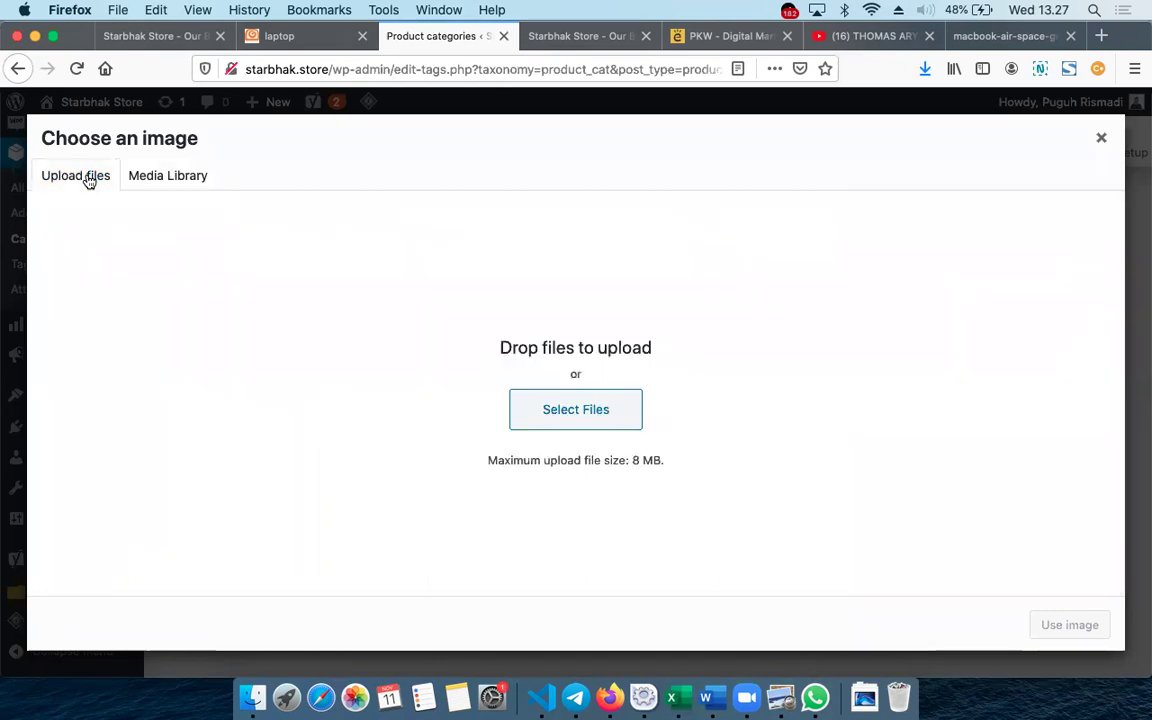
left_click(572, 414)
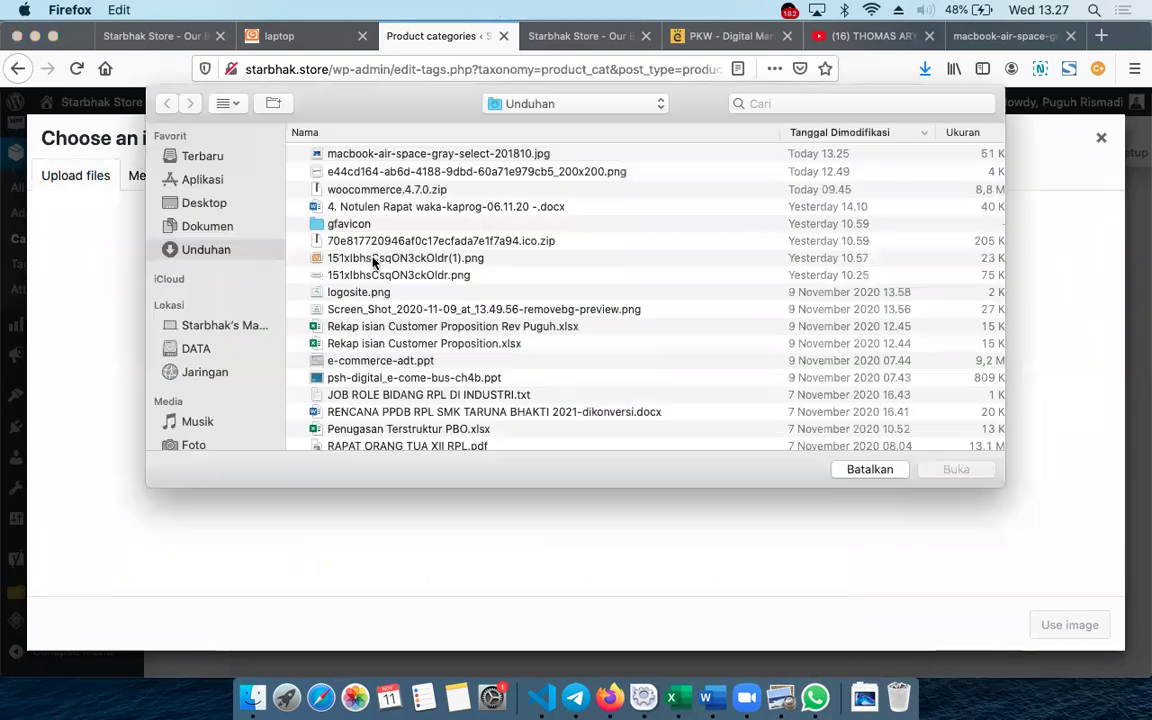
left_click(410, 153)
scroll(600, 250, "right", 3)
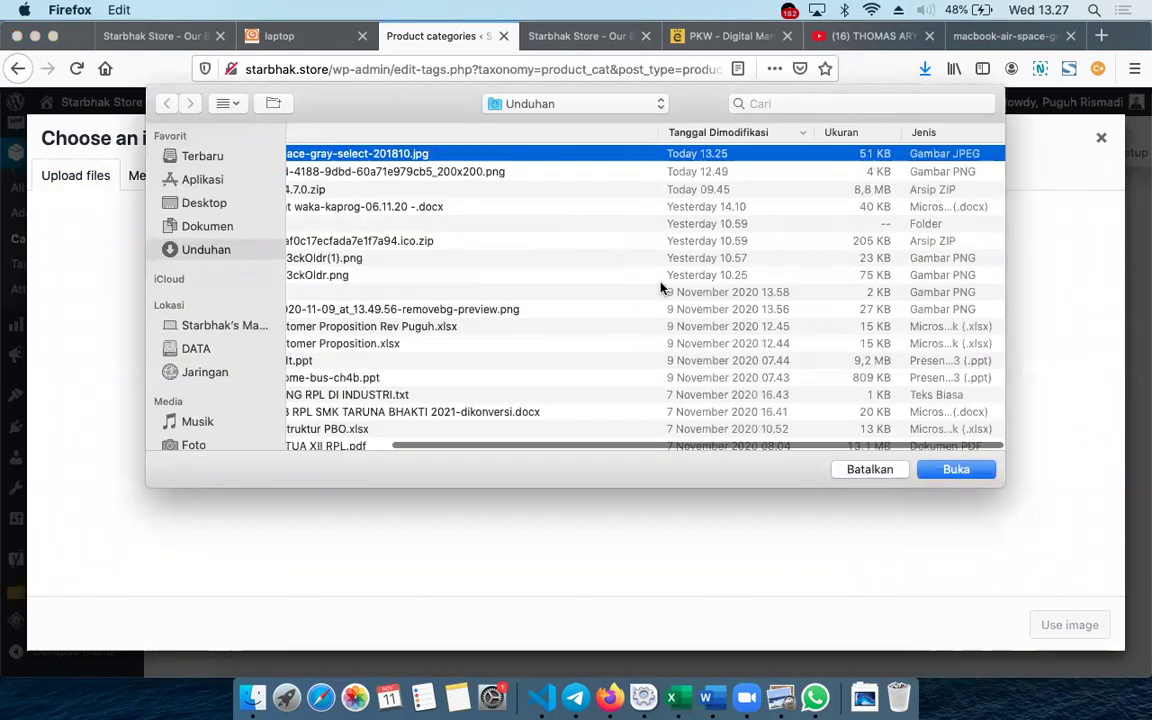
left_click(956, 469)
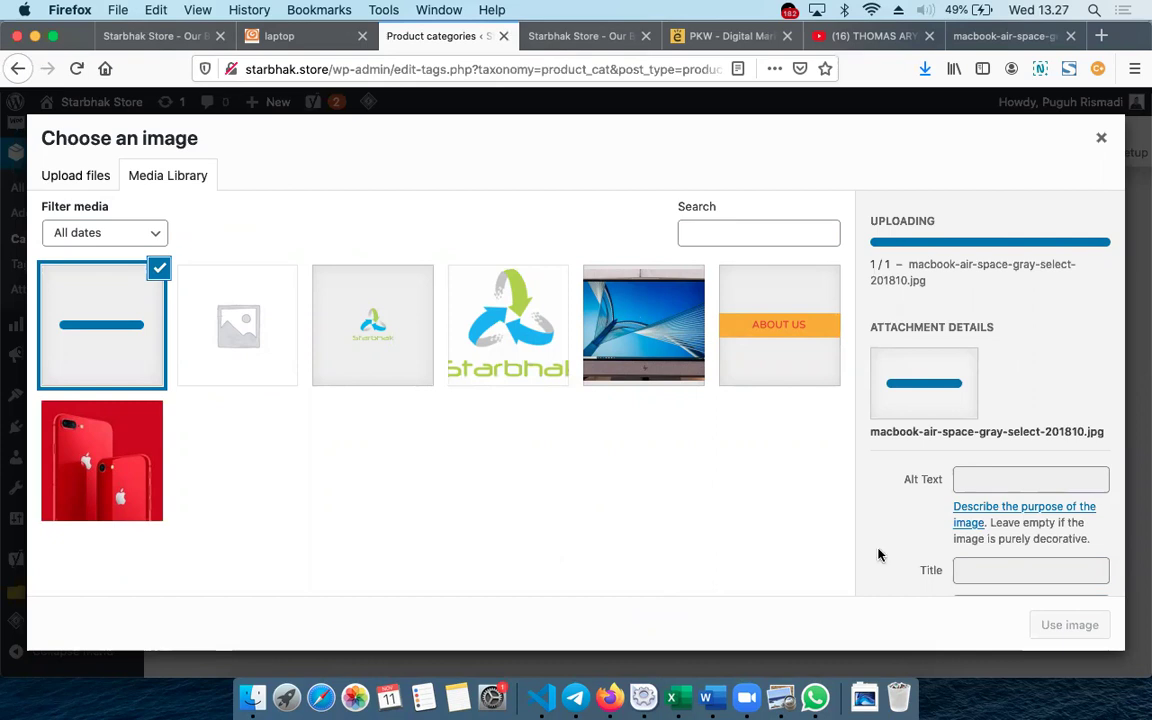
scroll(950, 505, "down", 5)
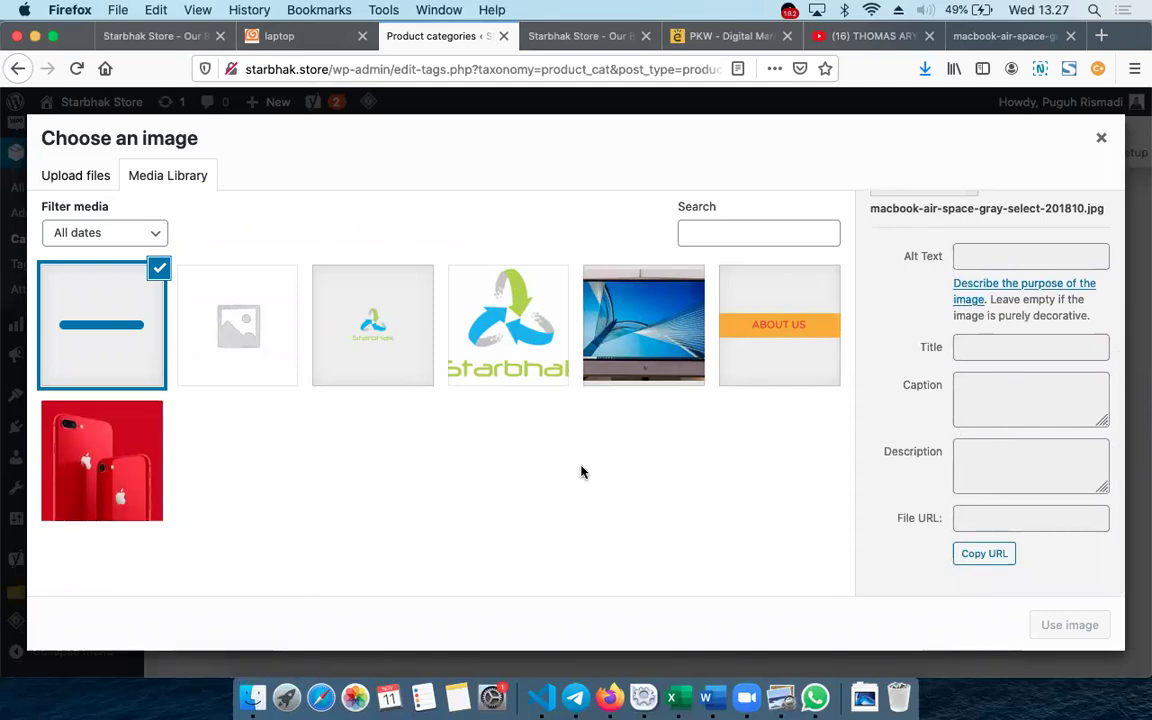
scroll(583, 472, "left", 5)
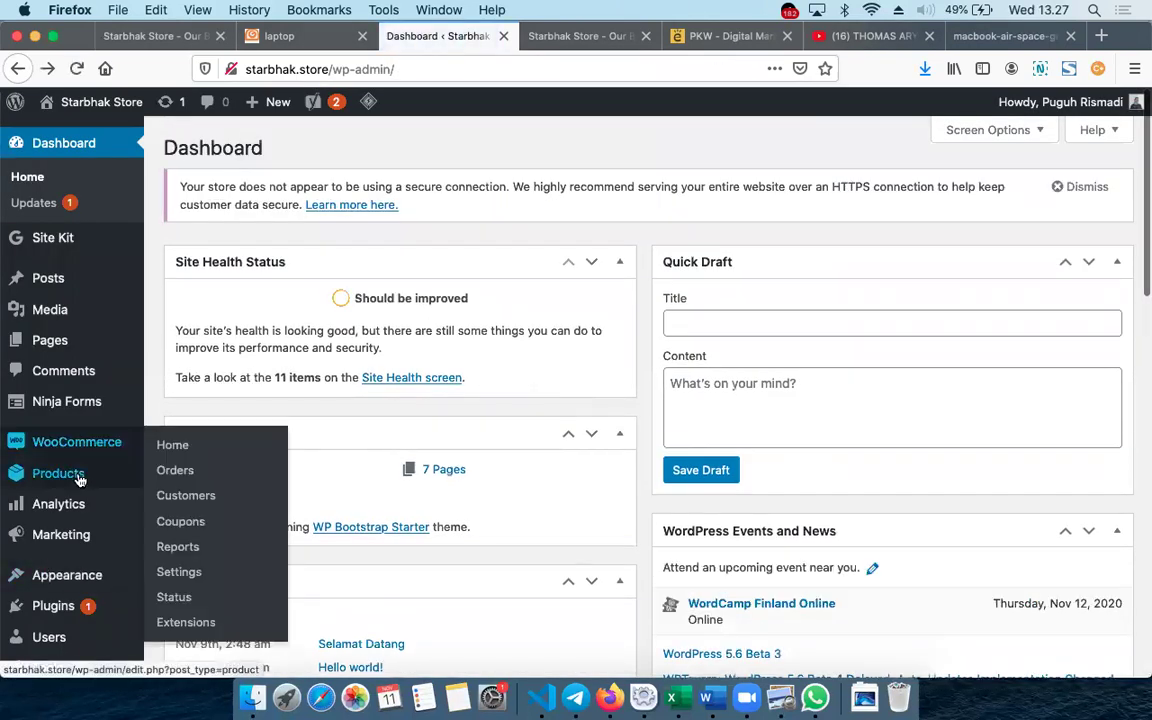
Go to Products > Categories, then switch to the store's Laptop catalog tab.
mouse_move(80, 481)
left_click(189, 527)
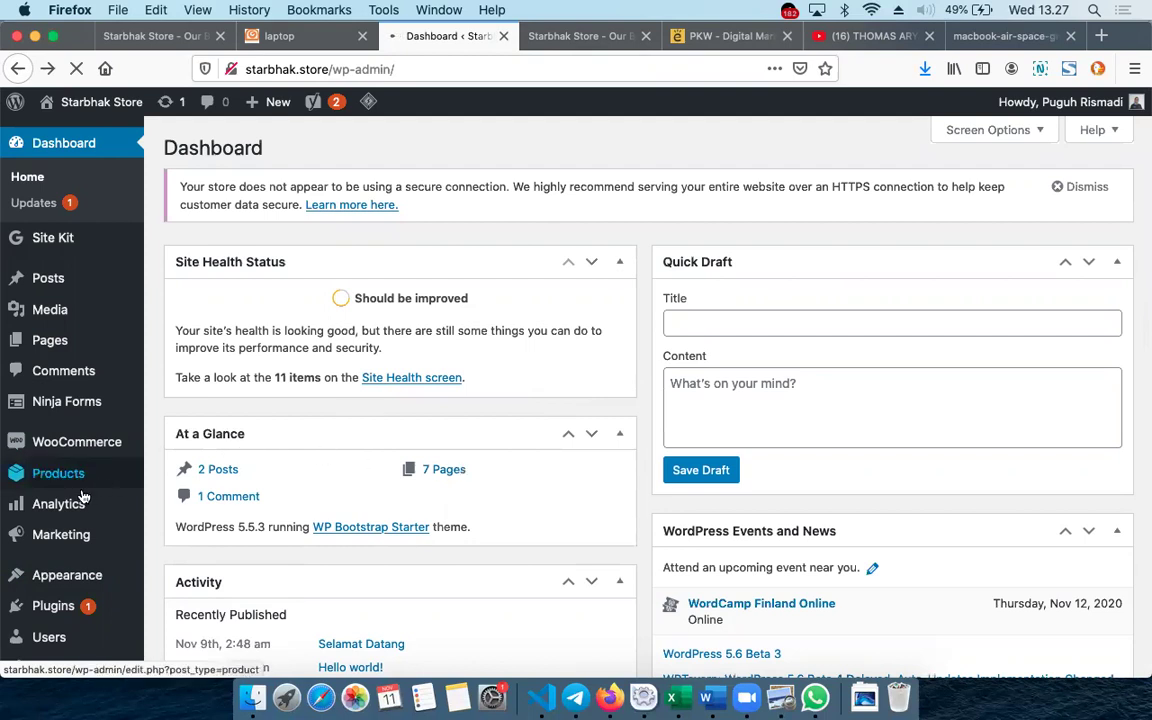
mouse_move(84, 497)
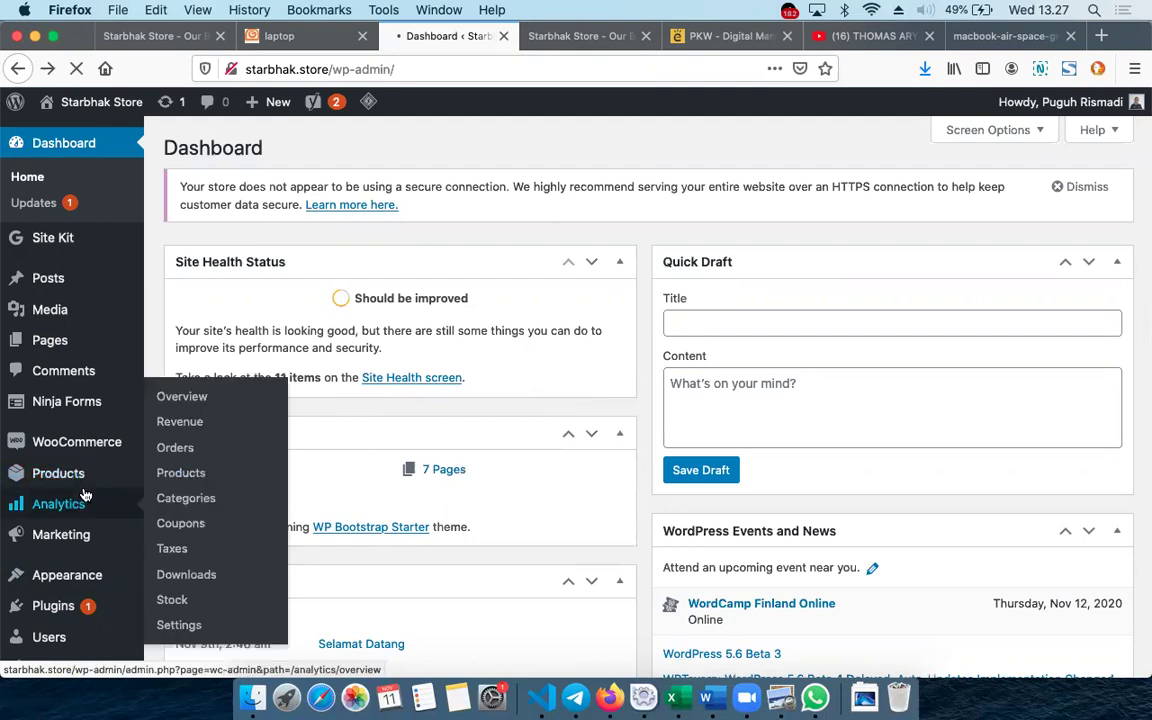
left_click(200, 500)
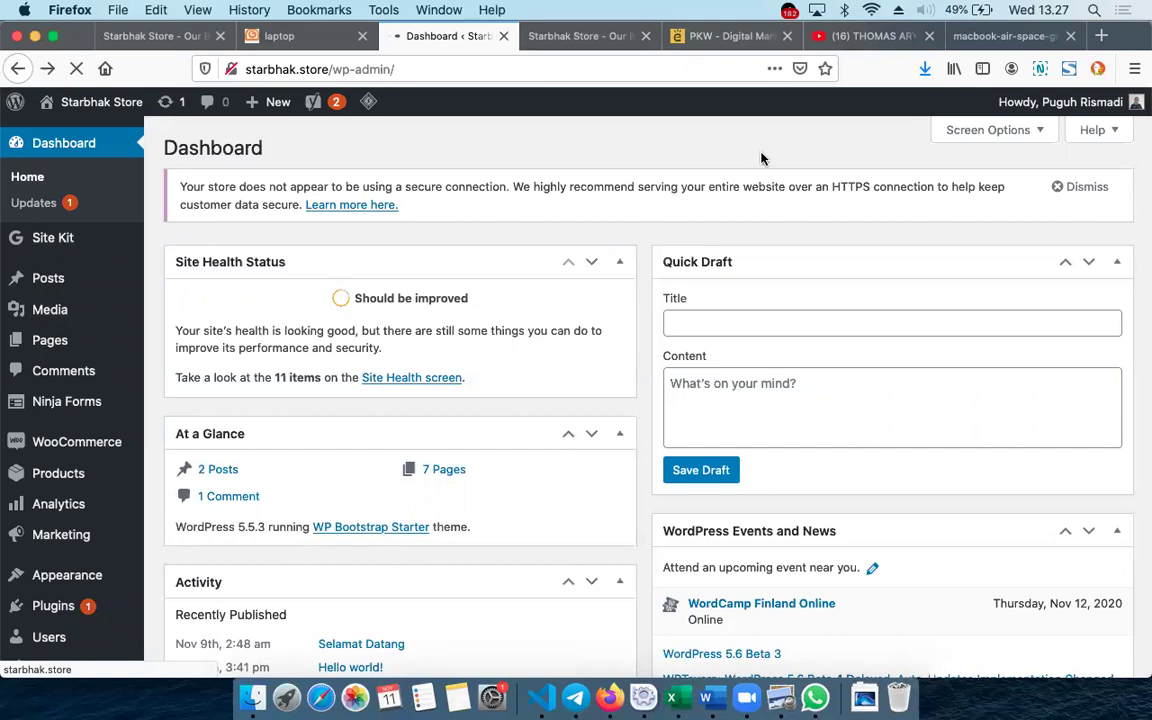
left_click(290, 36)
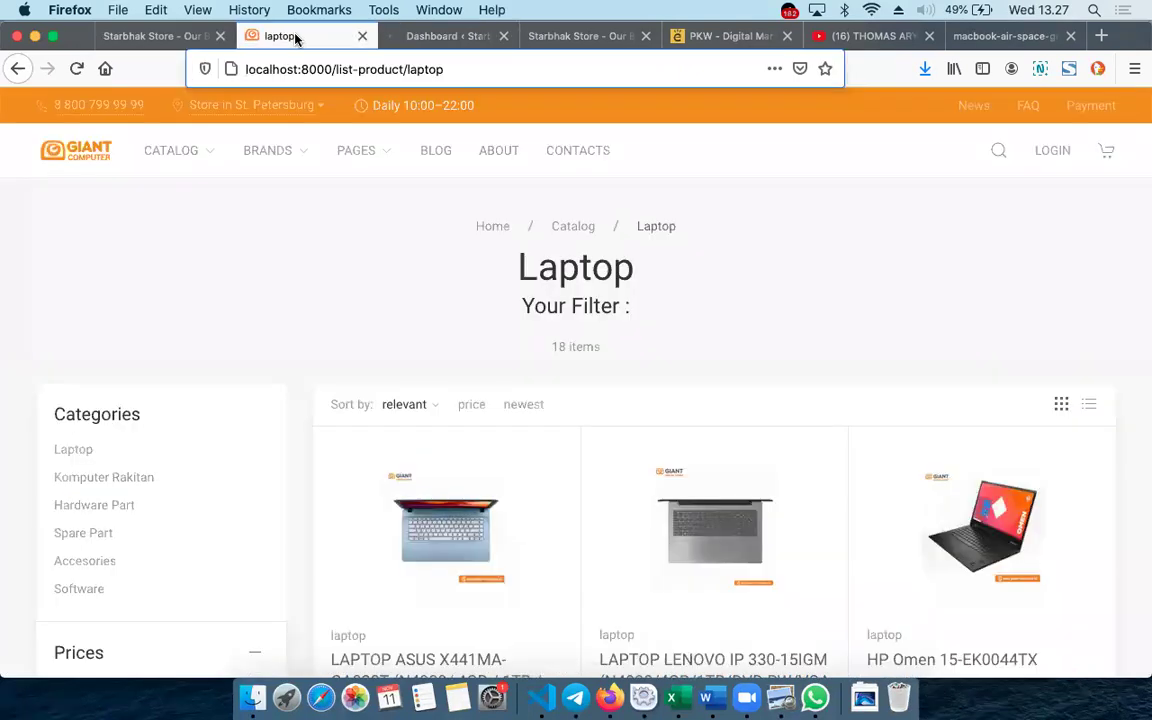
Switch back to the WordPress tab holding the Add new product page.
left_click(398, 36)
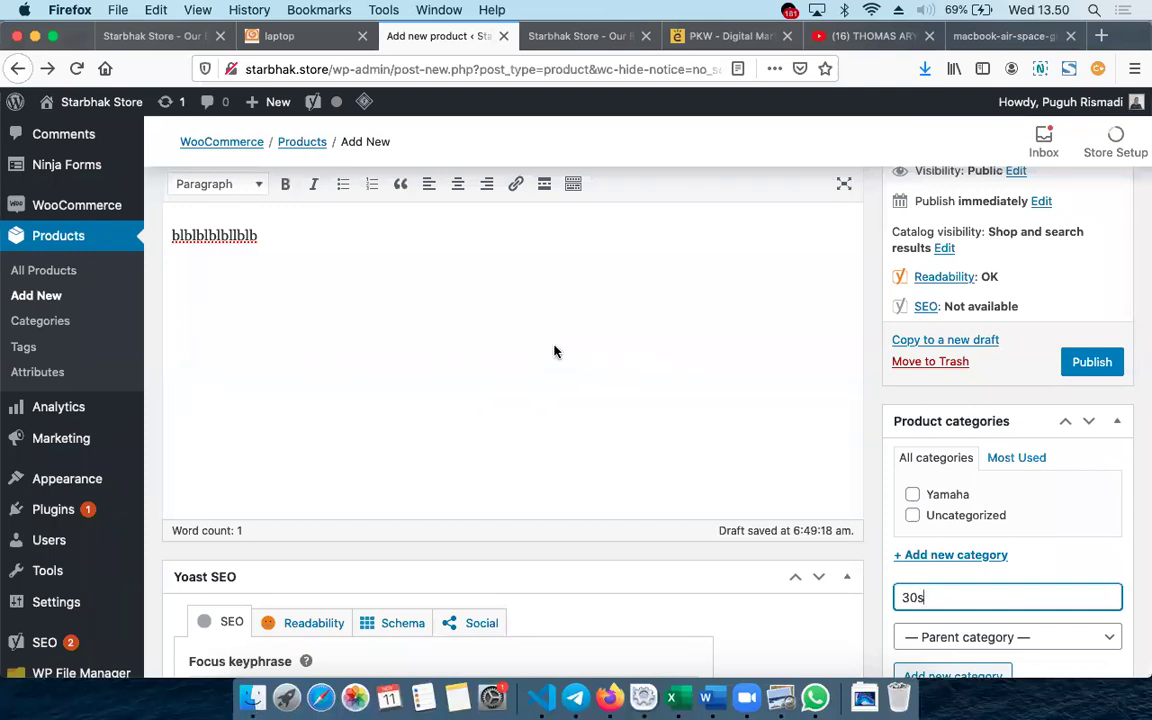
Replace the Celana Anak product title with 'Macbook Air 2020'.
scroll(554, 351, "up", 3)
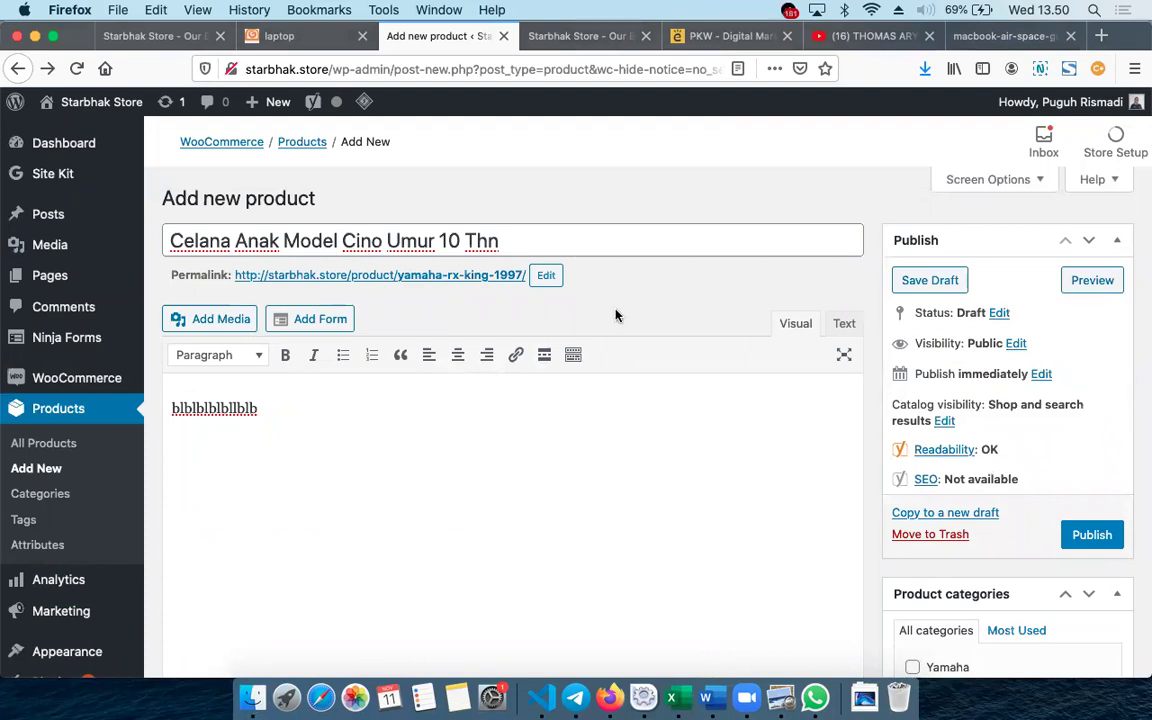
scroll(507, 180, "up", 2)
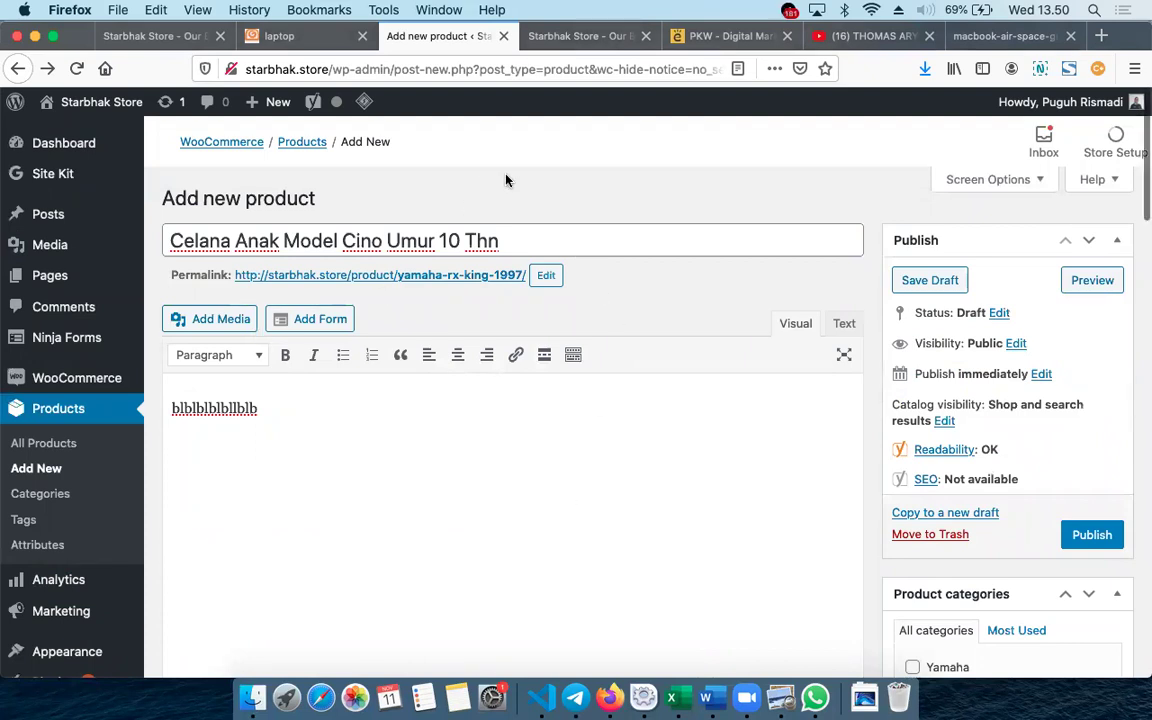
left_click(522, 237)
key("super+a")
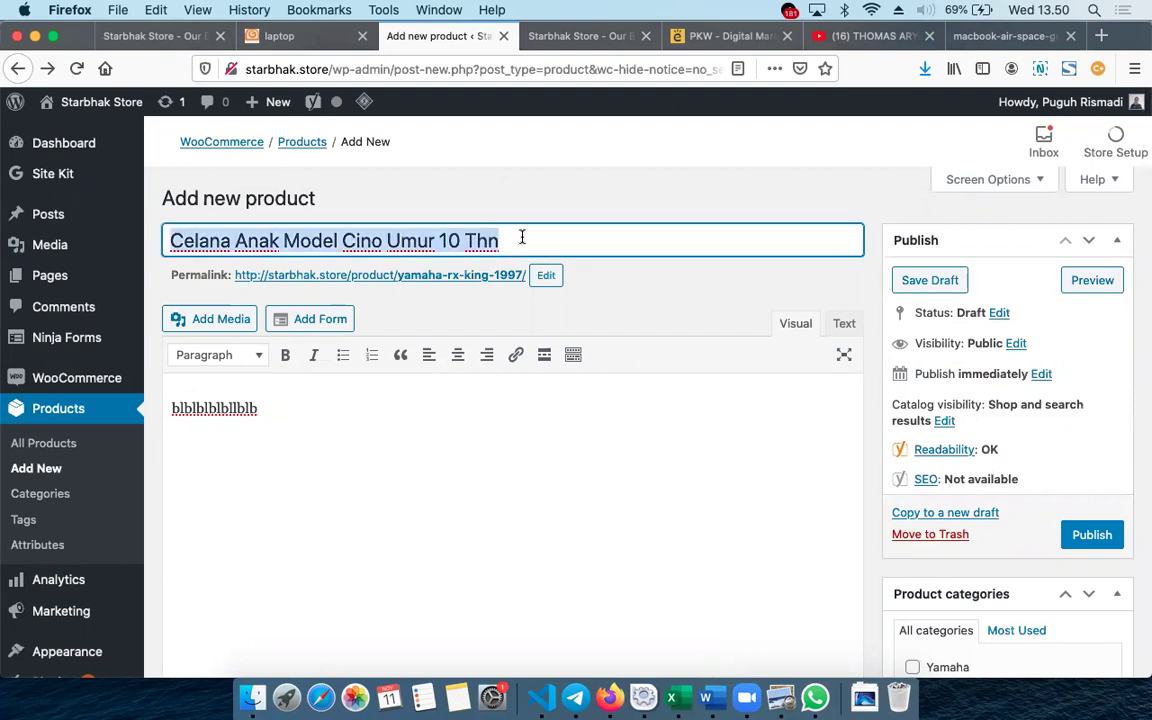
type("mac")
key("BackSpace")
key("BackSpace")
key("BackSpace")
type("Macbook Air ")
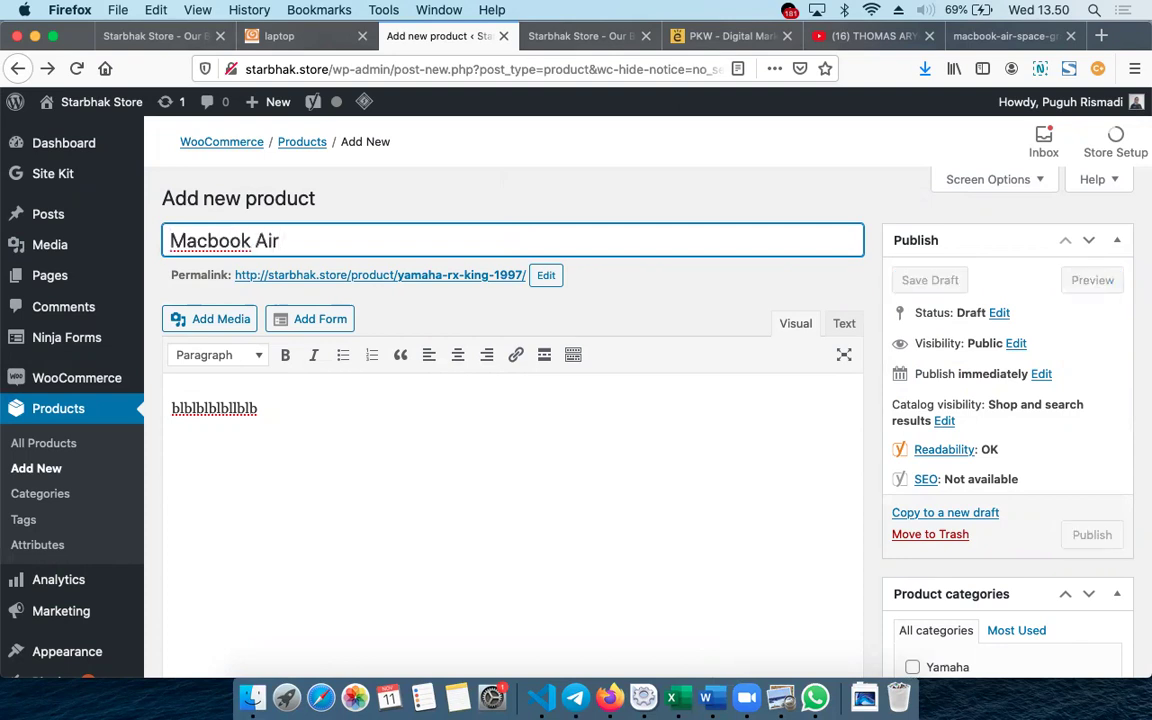
type("2020")
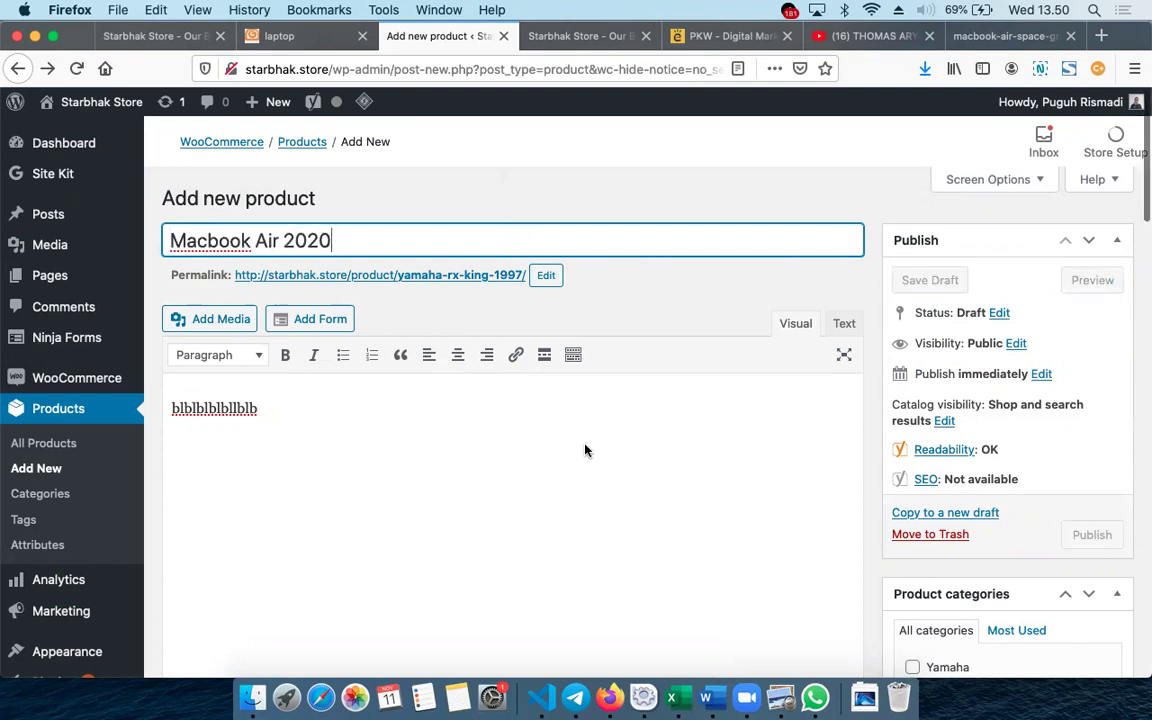
scroll(586, 450, "down", 3)
Create a new Macbook product category and assign it to the product.
double_click(933, 607)
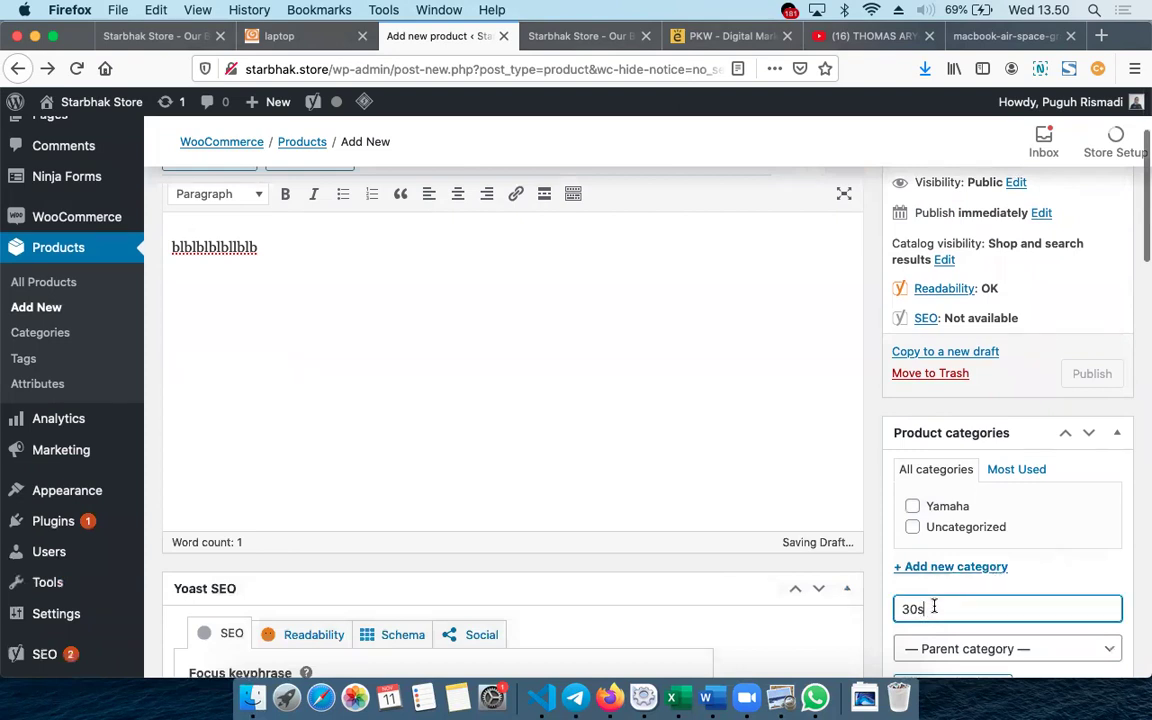
type("Macbook")
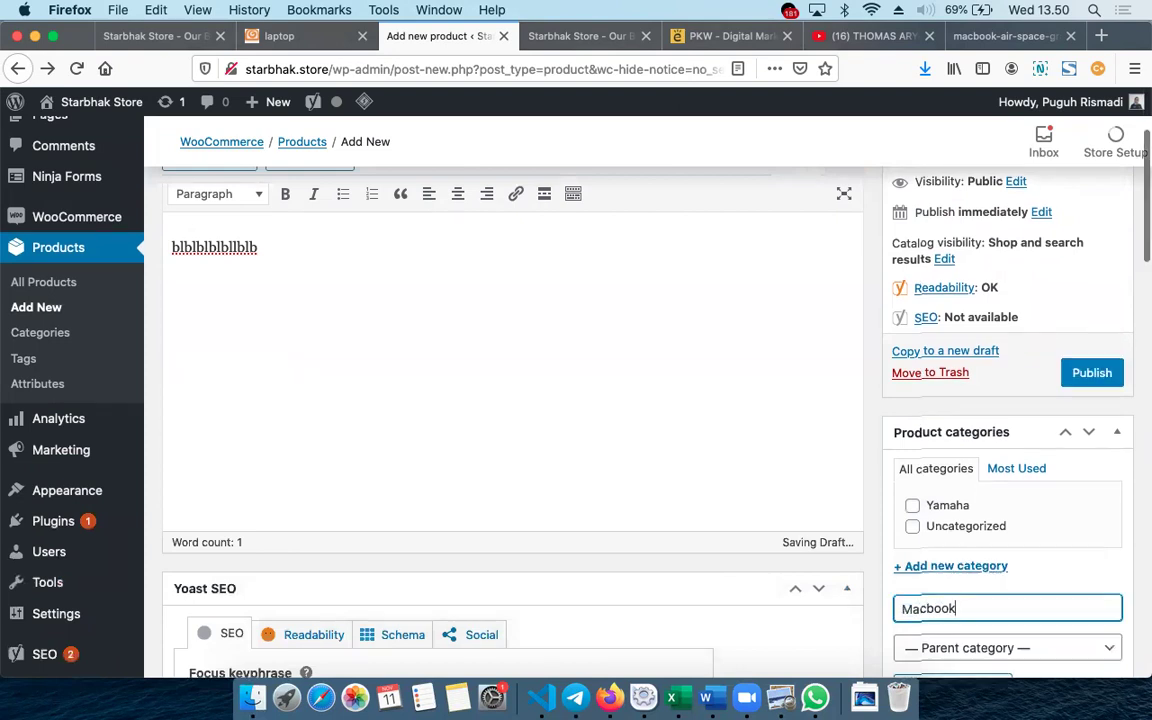
scroll(1000, 599, "down", 4)
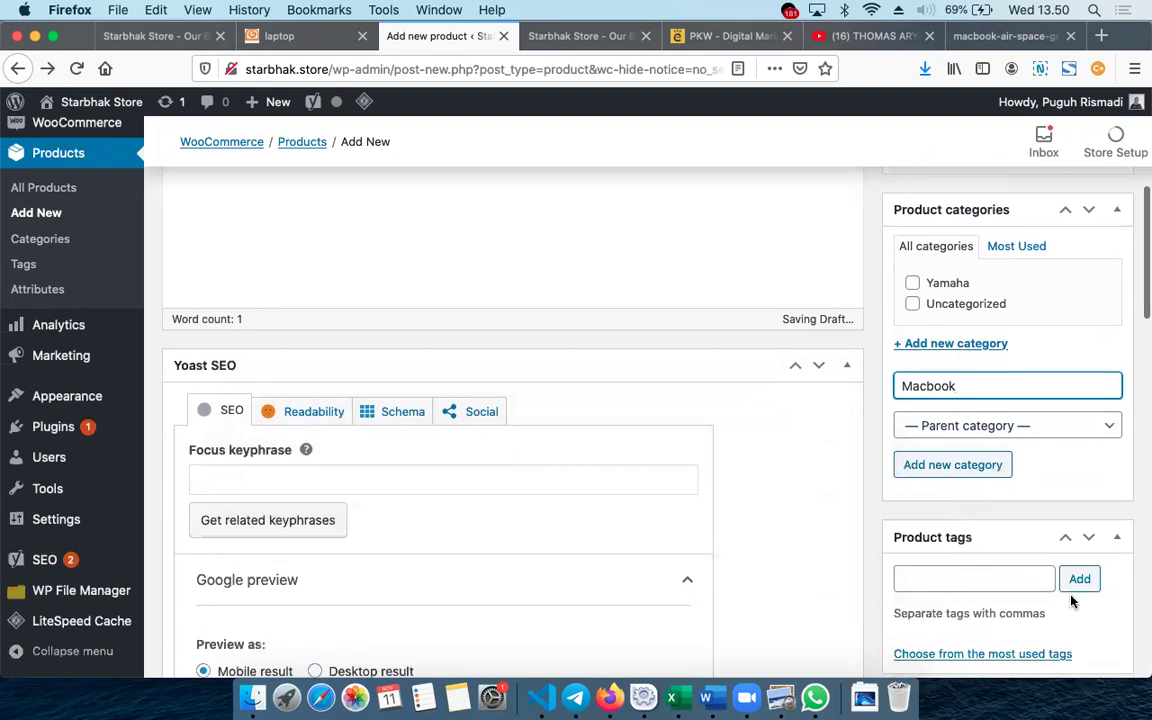
left_click(989, 467)
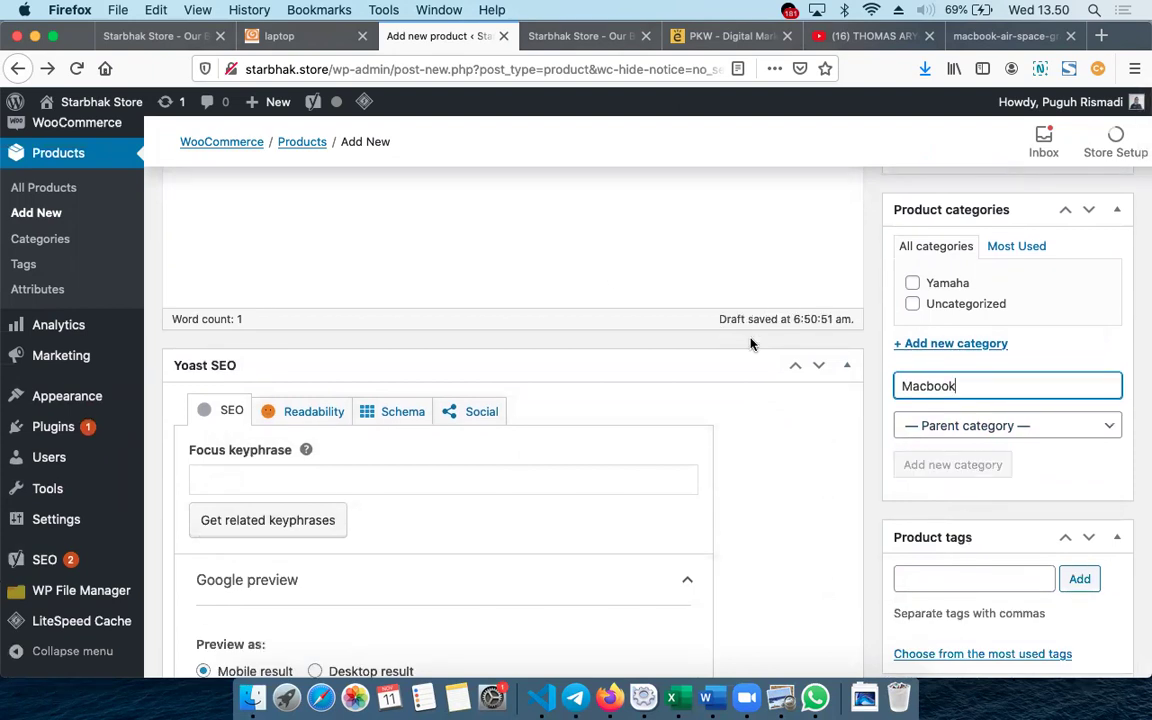
scroll(594, 225, "up", 7)
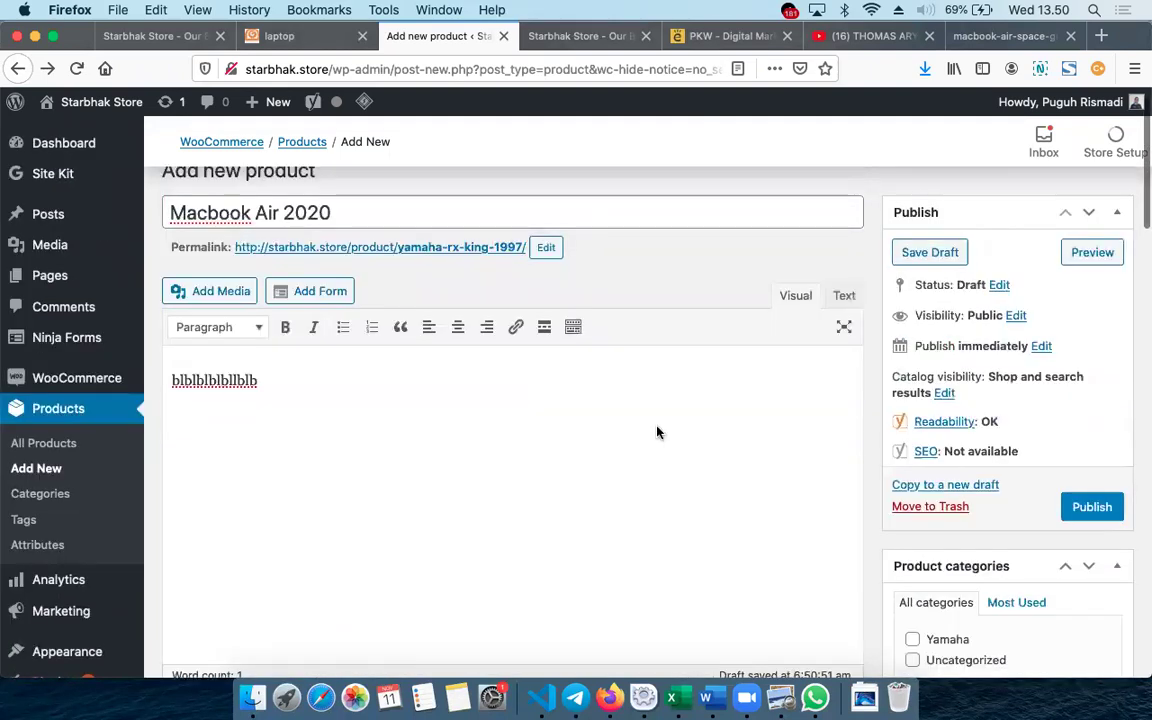
scroll(656, 432, "down", 8)
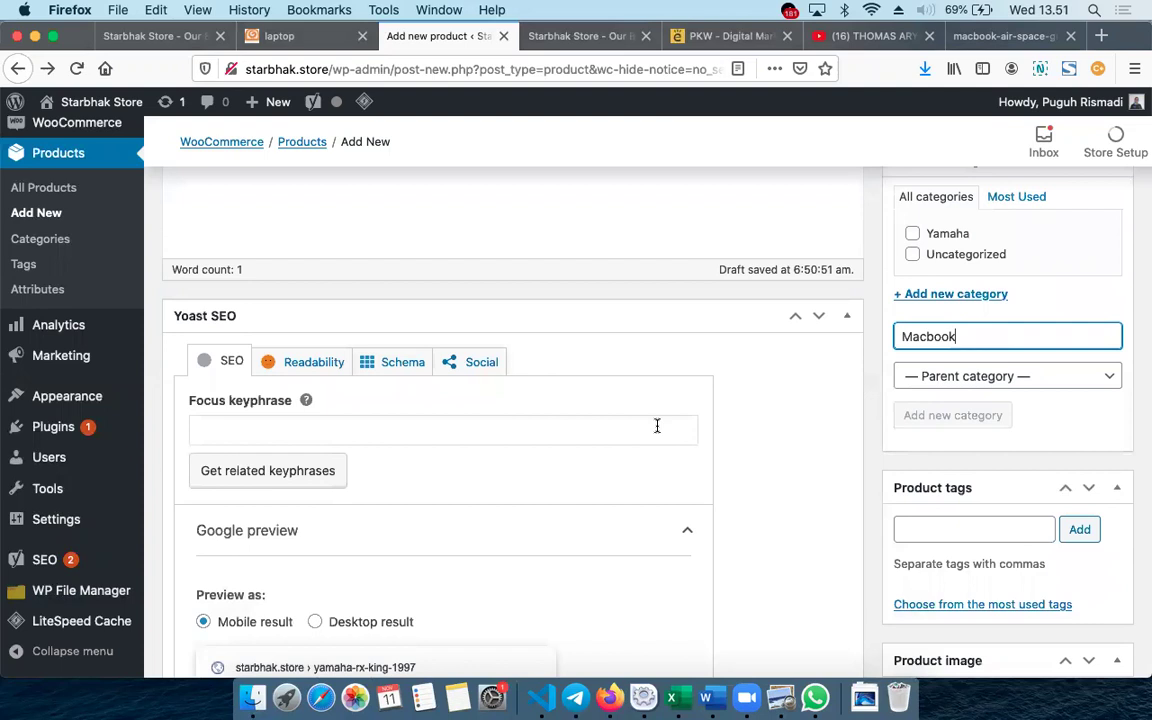
Add the product tags second and bekas.
left_click(900, 529)
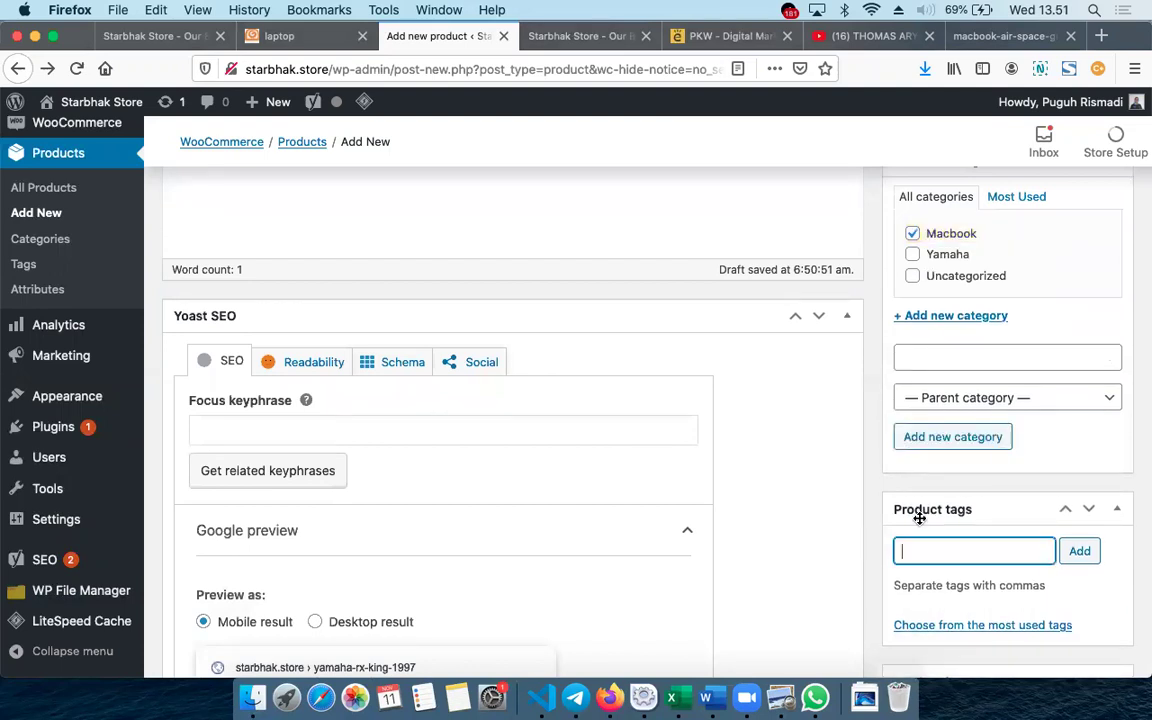
type("second")
left_click(1082, 553)
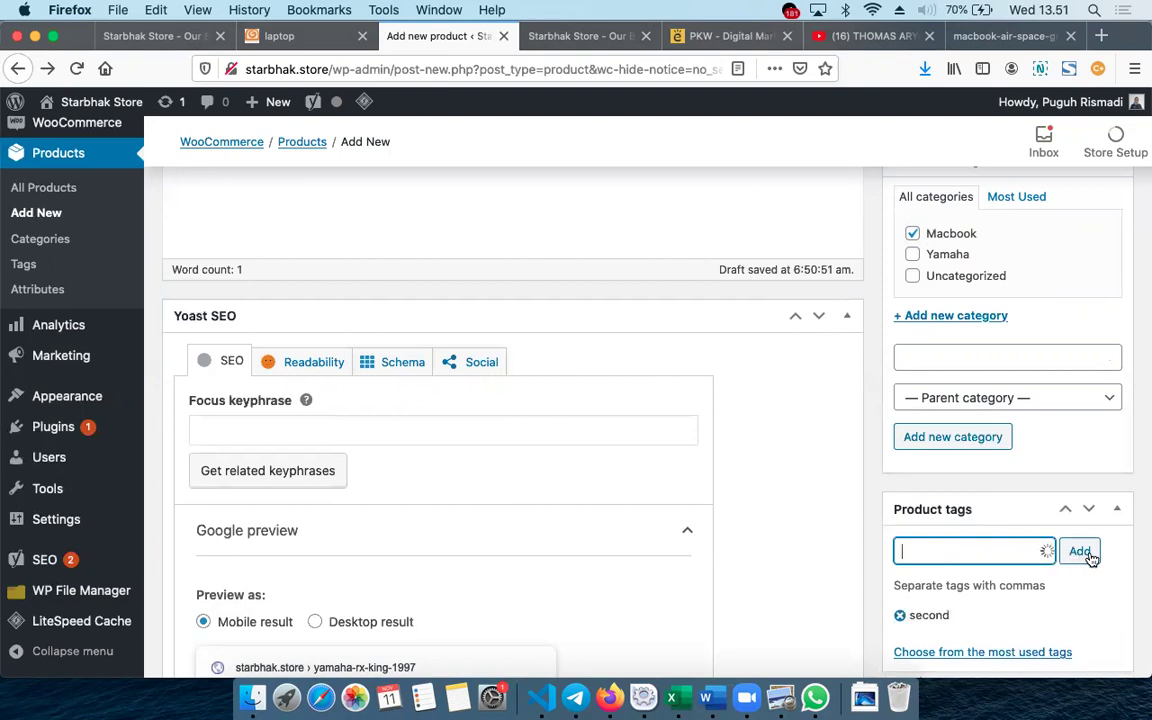
type("bekas")
left_click(1082, 551)
scroll(587, 424, "up", 10)
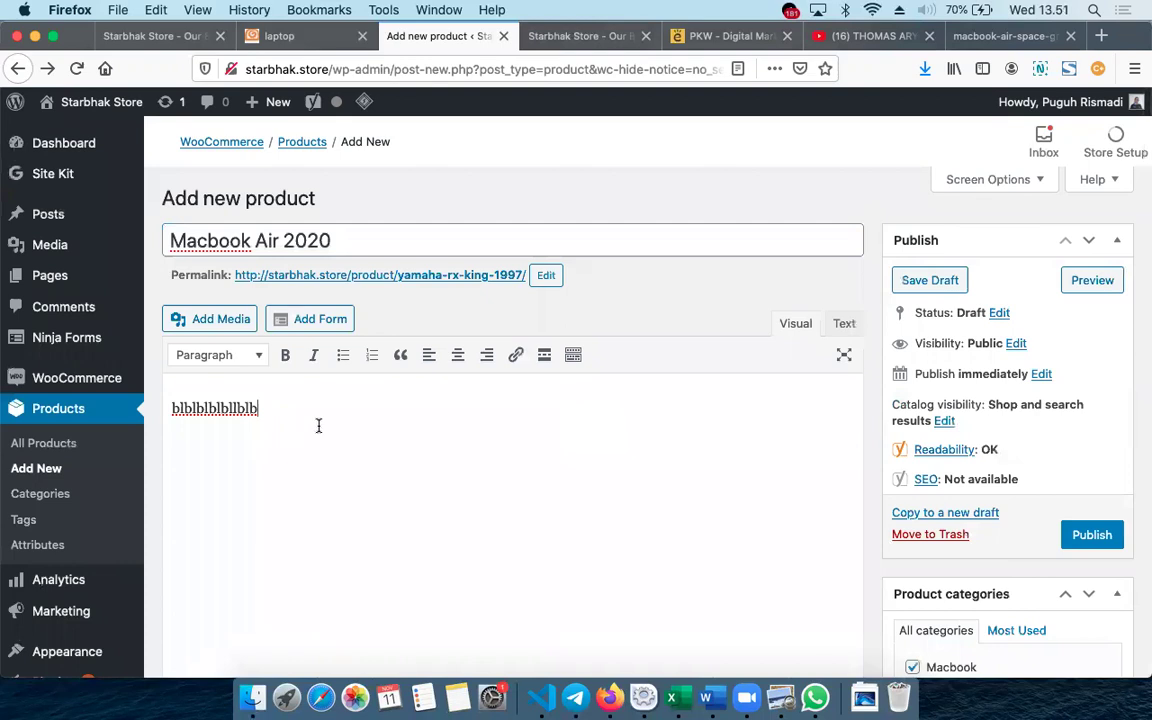
left_click(1100, 40)
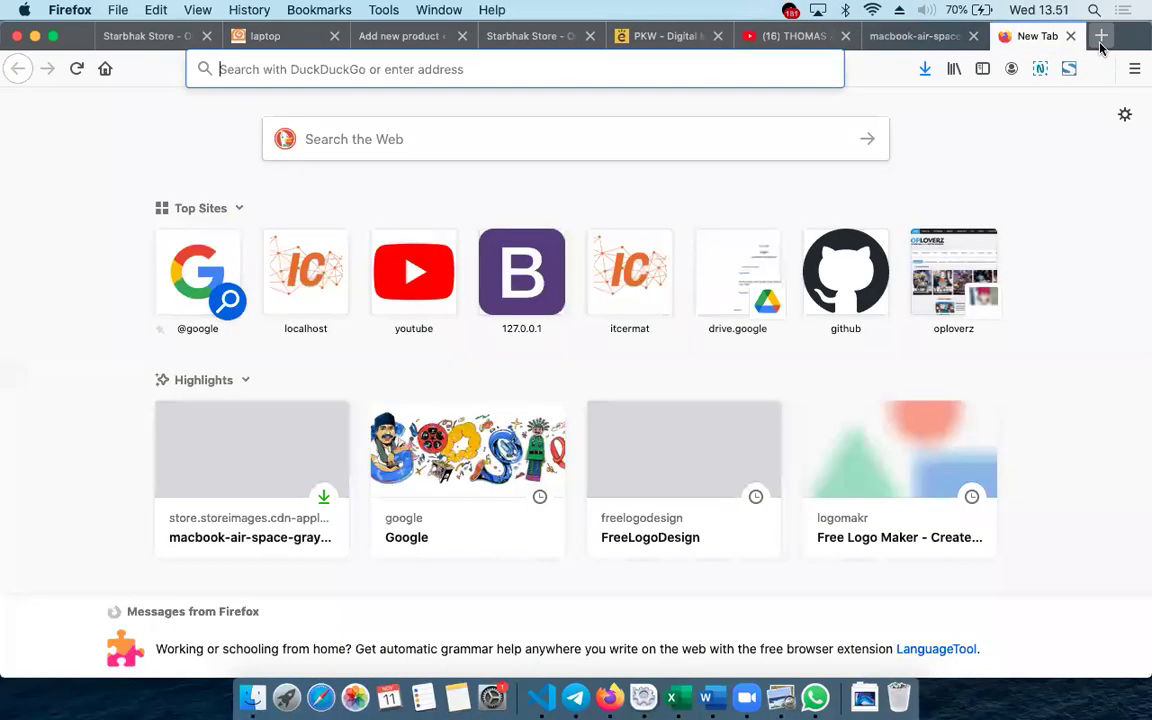
Search the web for 'macbook air', then open Telegram's chat search.
type("macb")
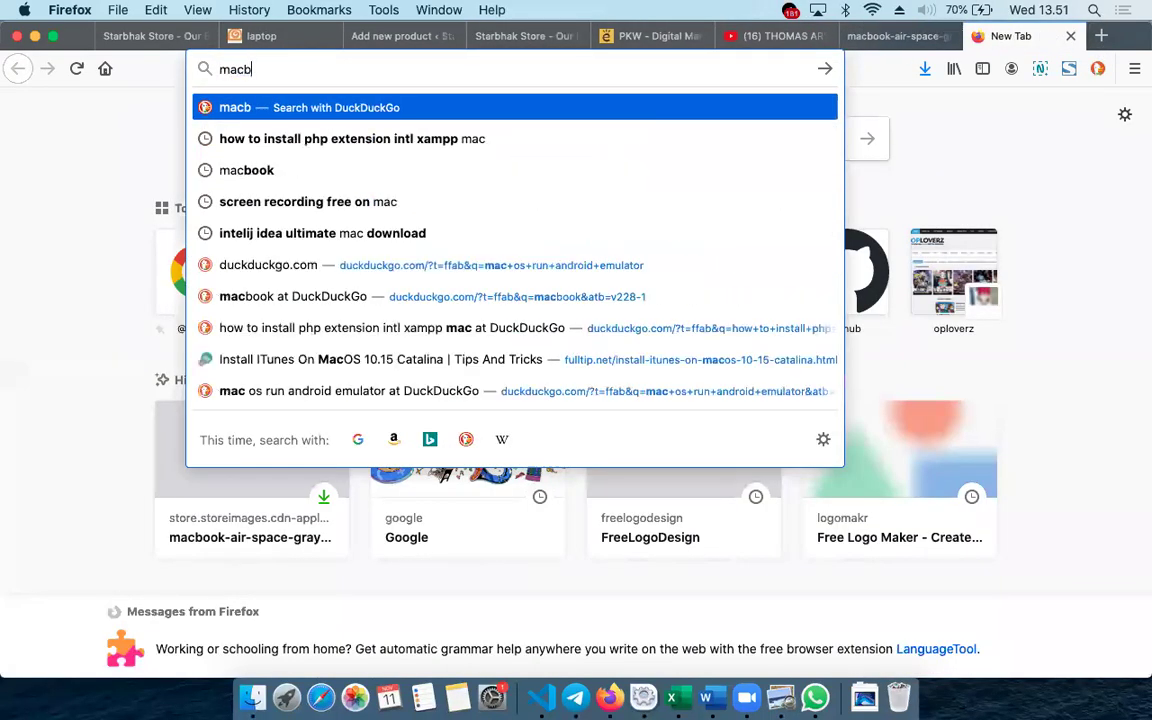
type("ook air")
key("Return")
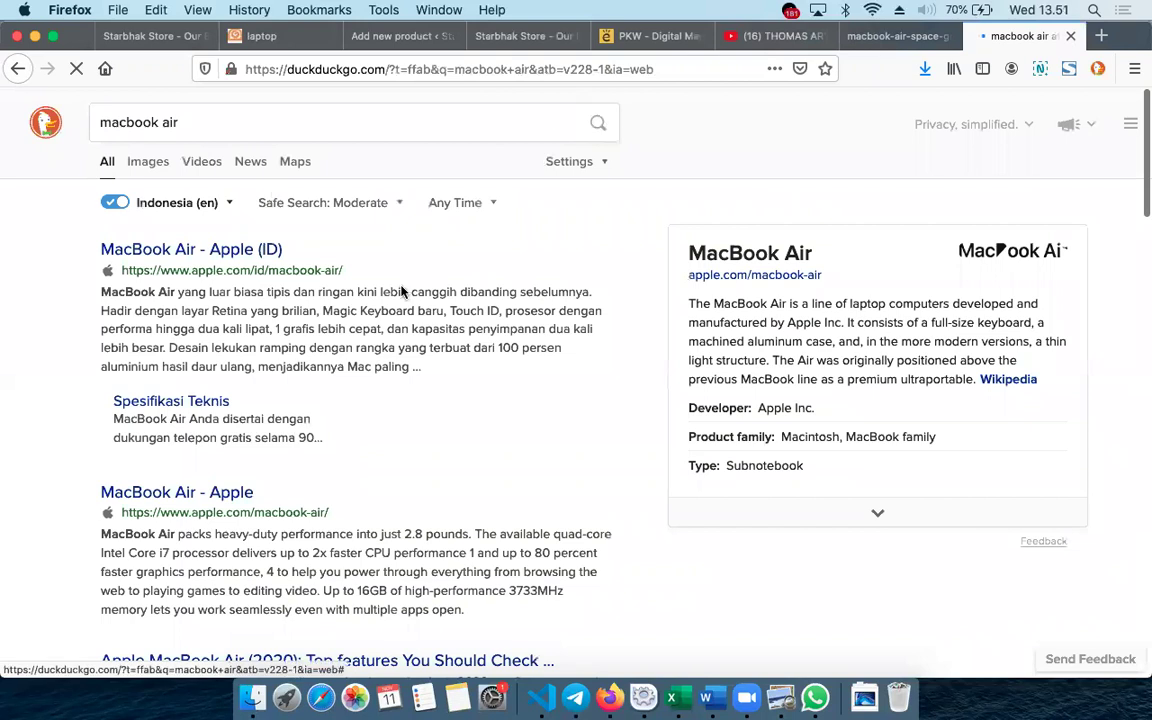
left_click(575, 697)
left_click(372, 146)
left_click(476, 153)
In the Ngopi yuk group, select the Macbook Like new listing text priced Harga 16,5 jt.
type("ngo")
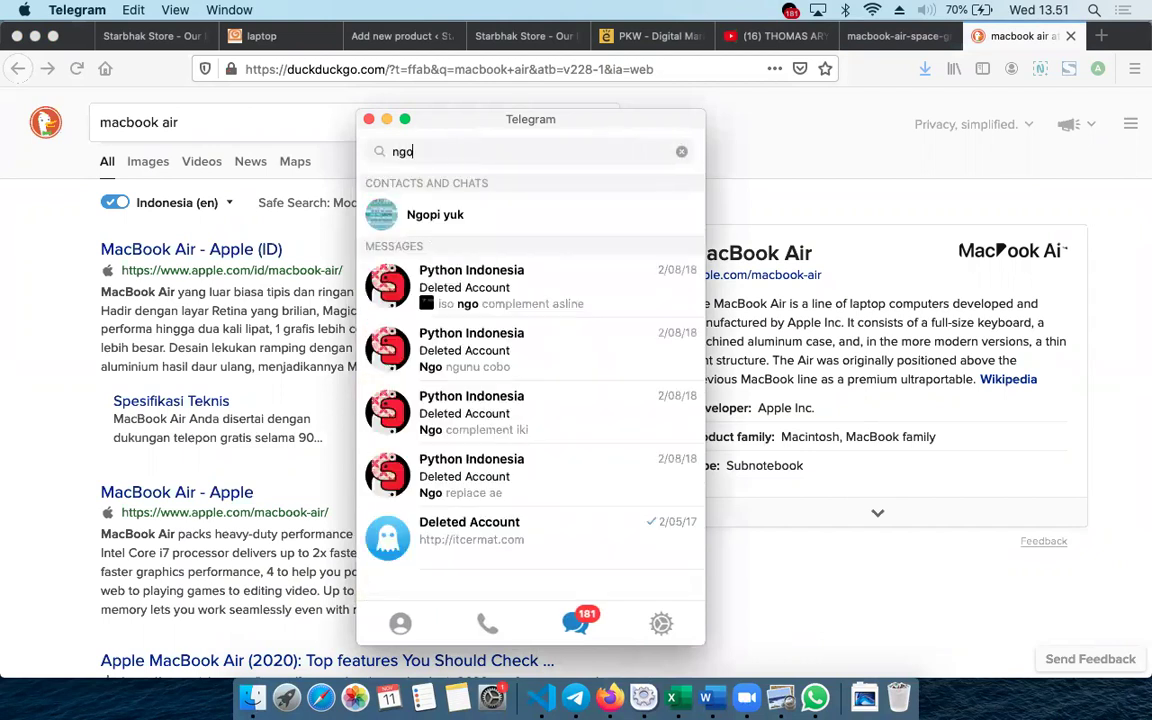
left_click(489, 215)
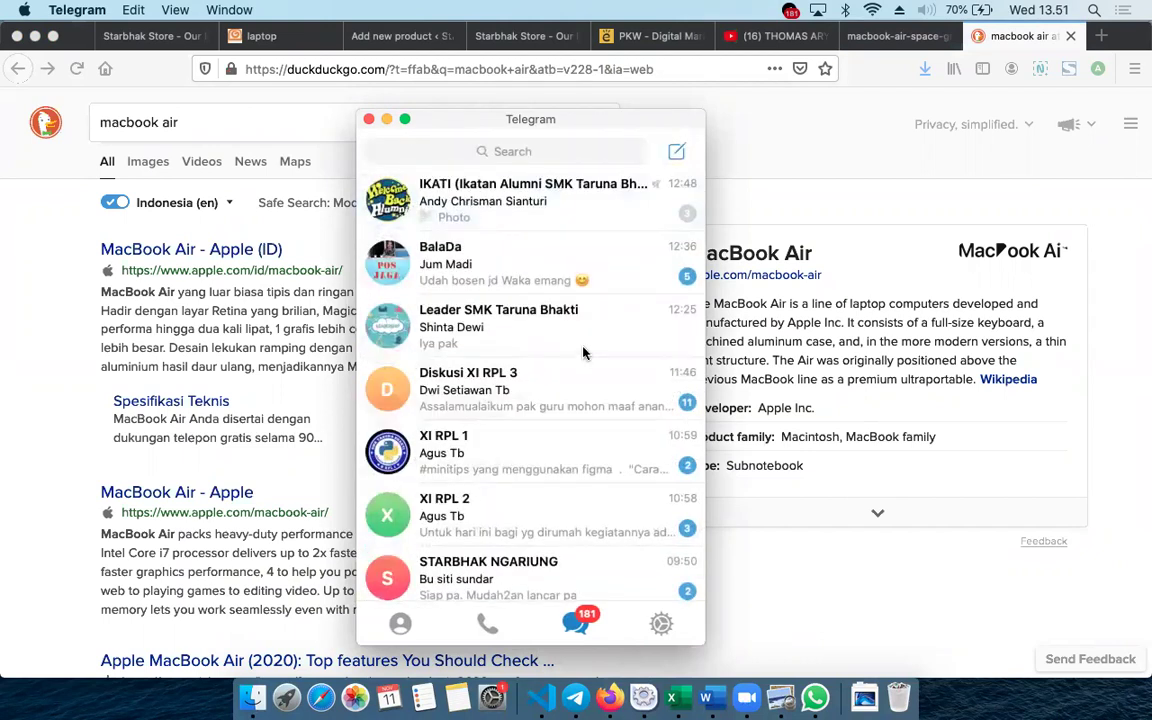
scroll(467, 324, "up", 10)
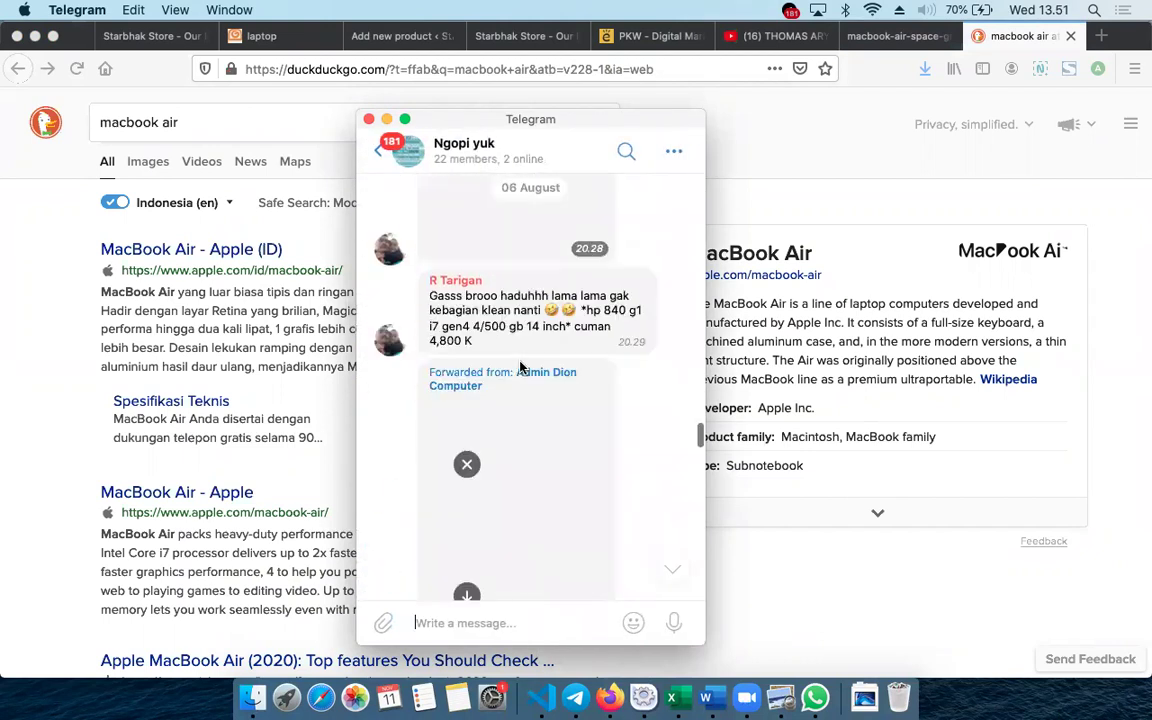
scroll(520, 368, "up", 3)
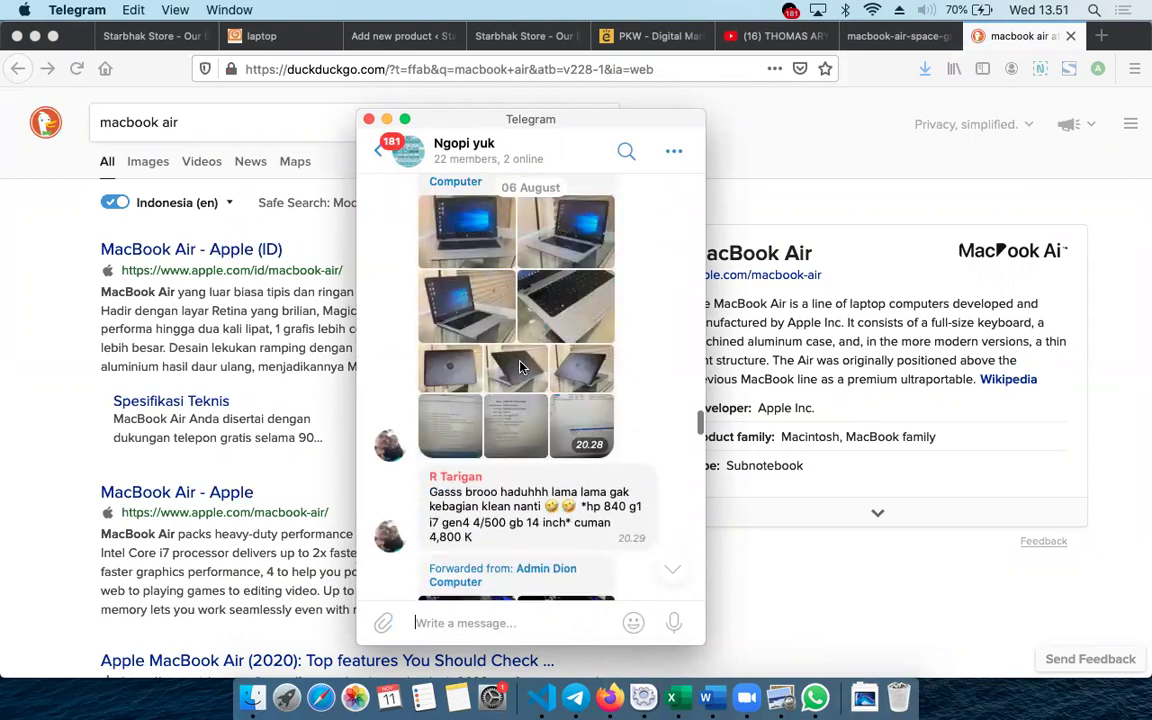
scroll(520, 368, "up", 15)
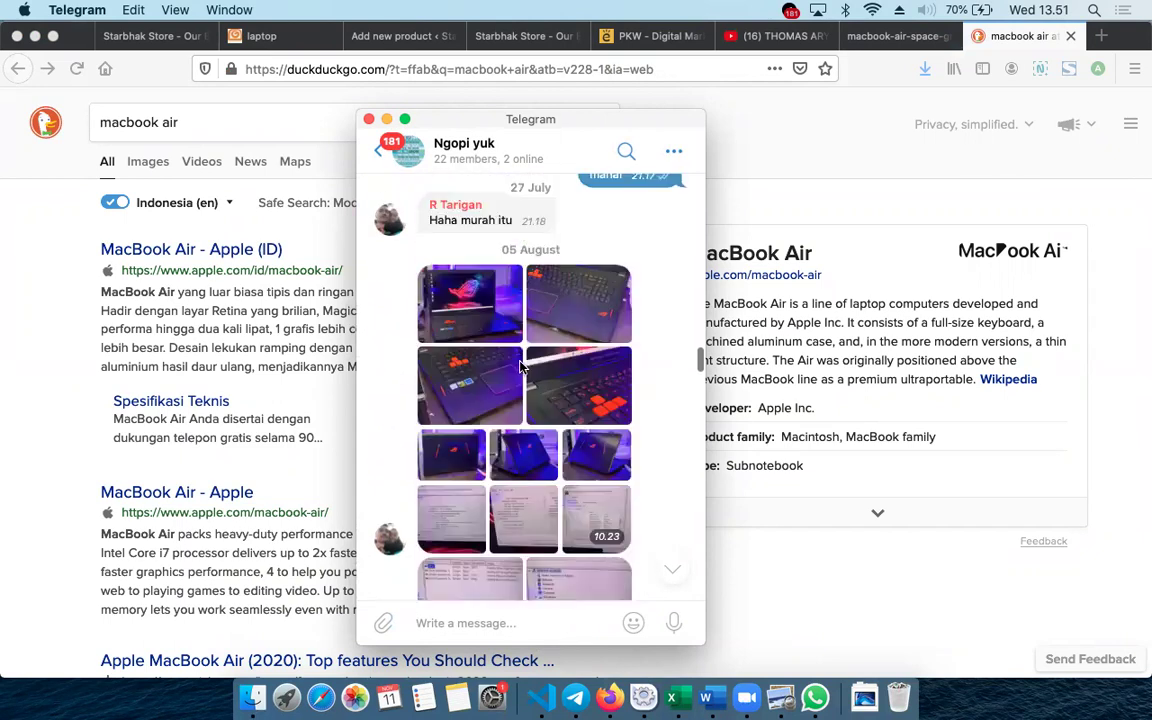
scroll(520, 365, "up", 15)
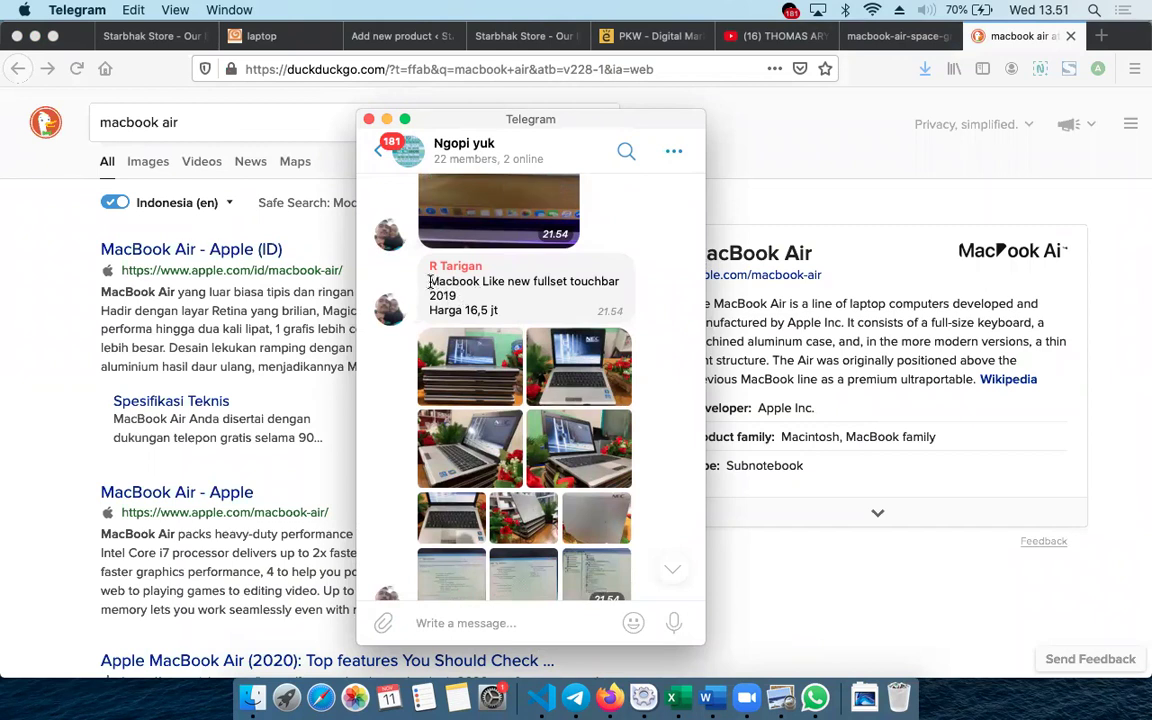
triple_click(620, 284)
key("super+c")
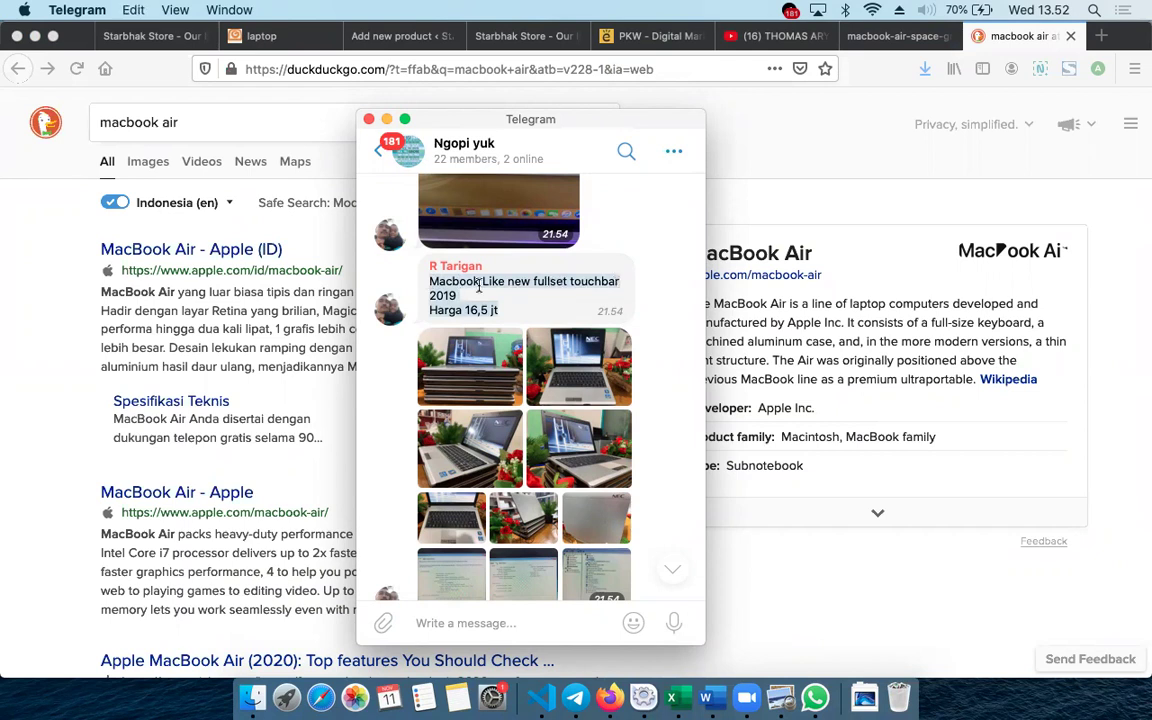
left_click(360, 38)
Paste the Macbook listing into the product title and description, breaking the description after 2019.
triple_click(356, 243)
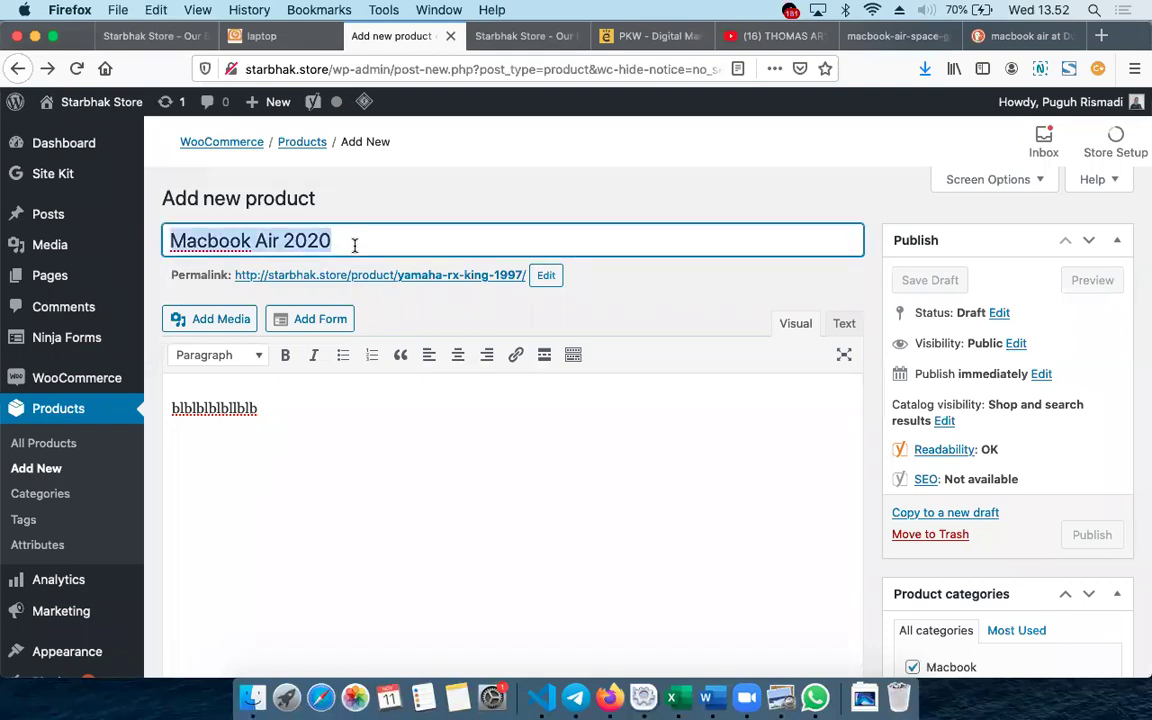
key("super+v")
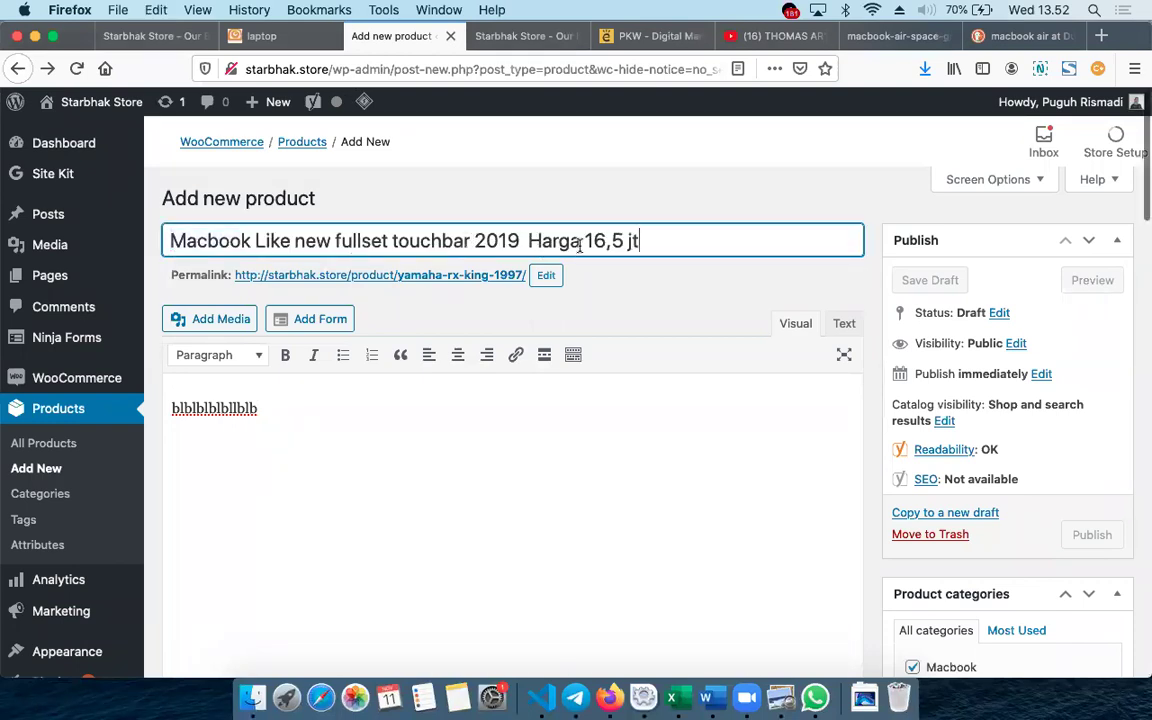
left_click(284, 406)
key("super+a")
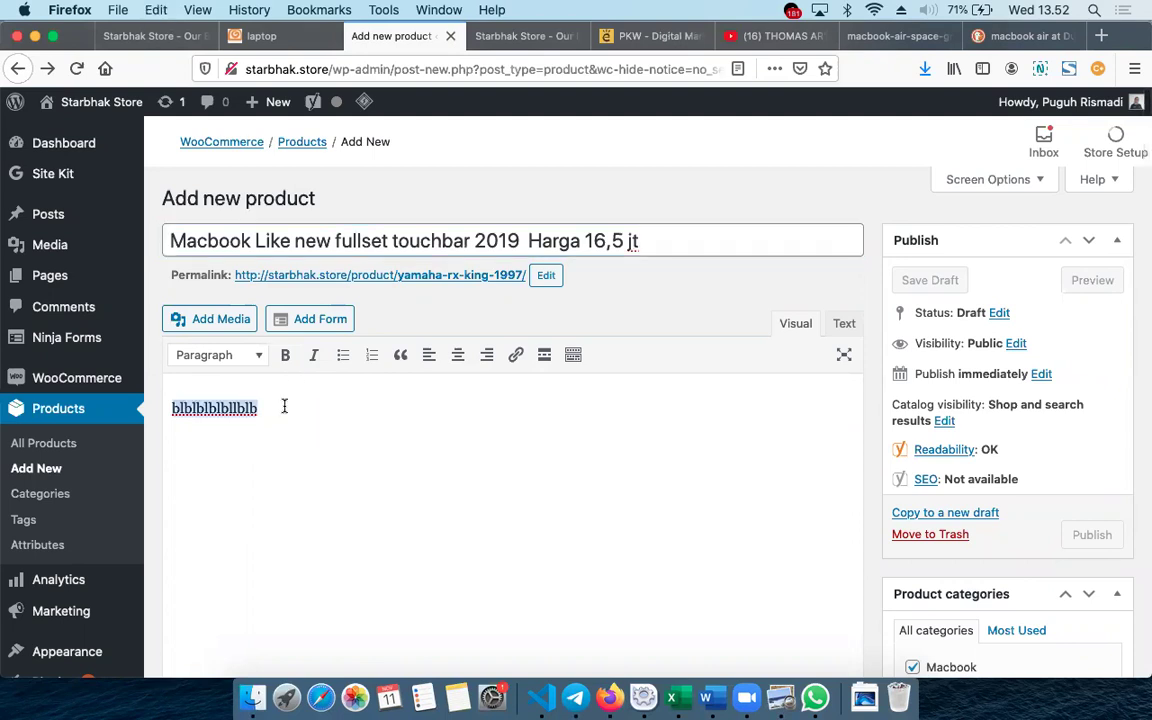
key("super+v")
left_click(495, 405)
key("Return")
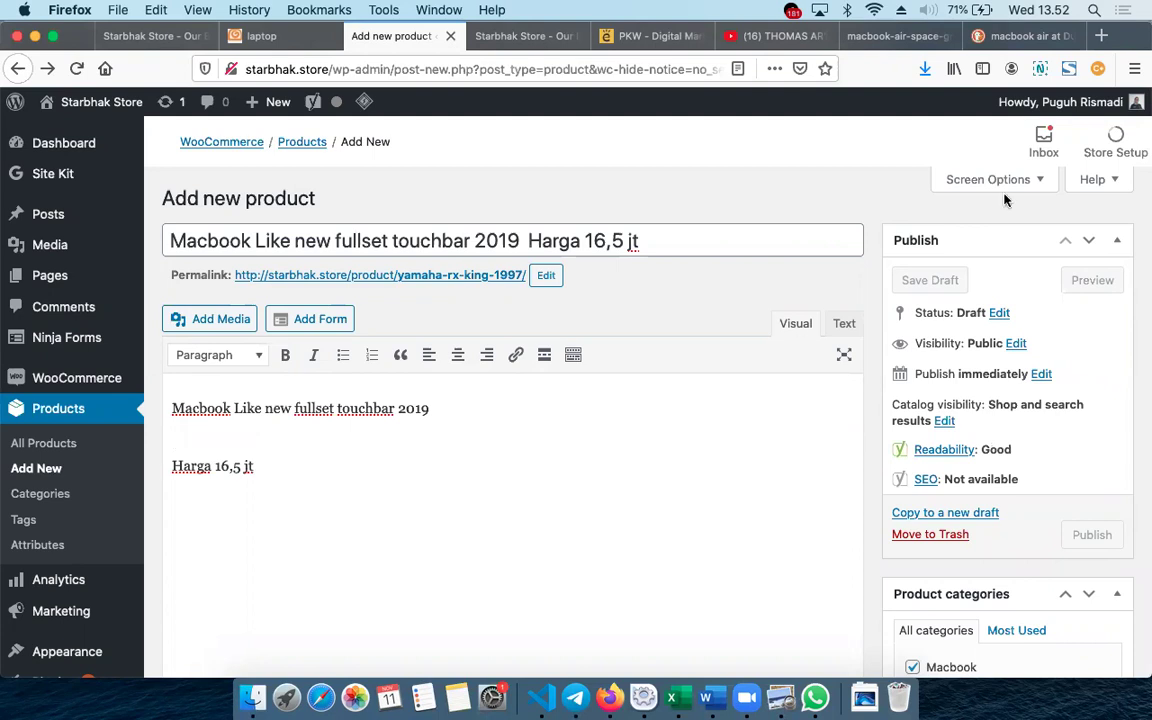
left_click(1010, 36)
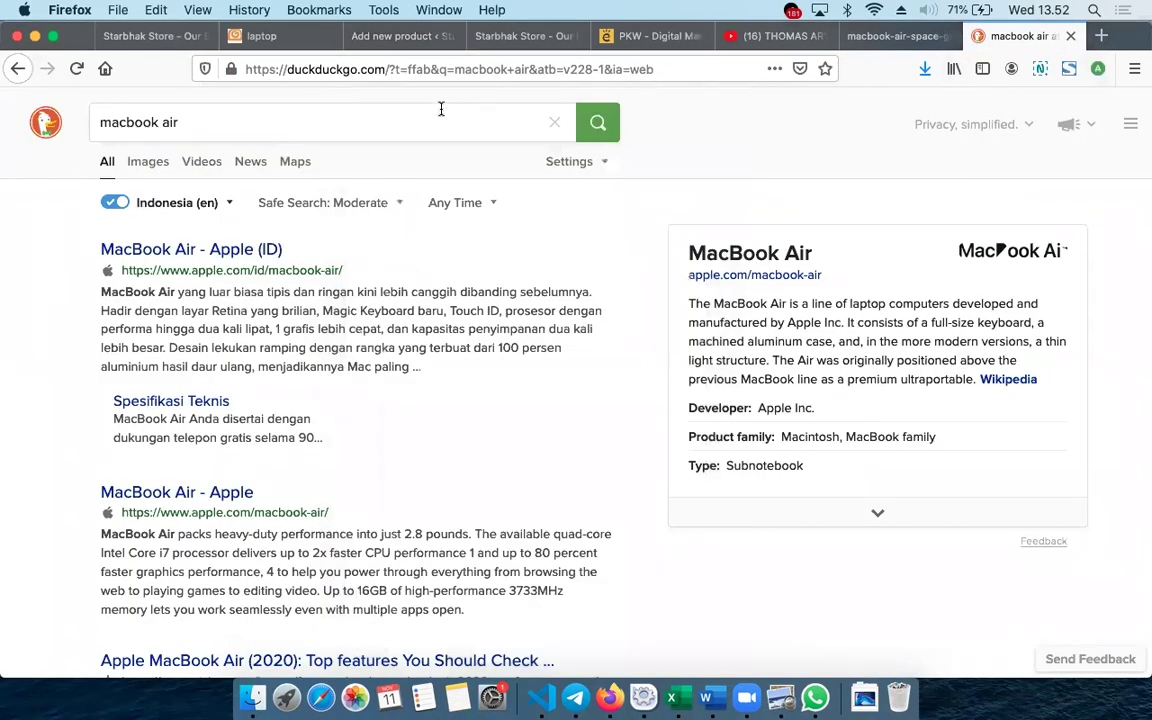
Search DuckDuckGo for 'macbook 2019'.
key("BackSpace")
key("BackSpace")
type("2019")
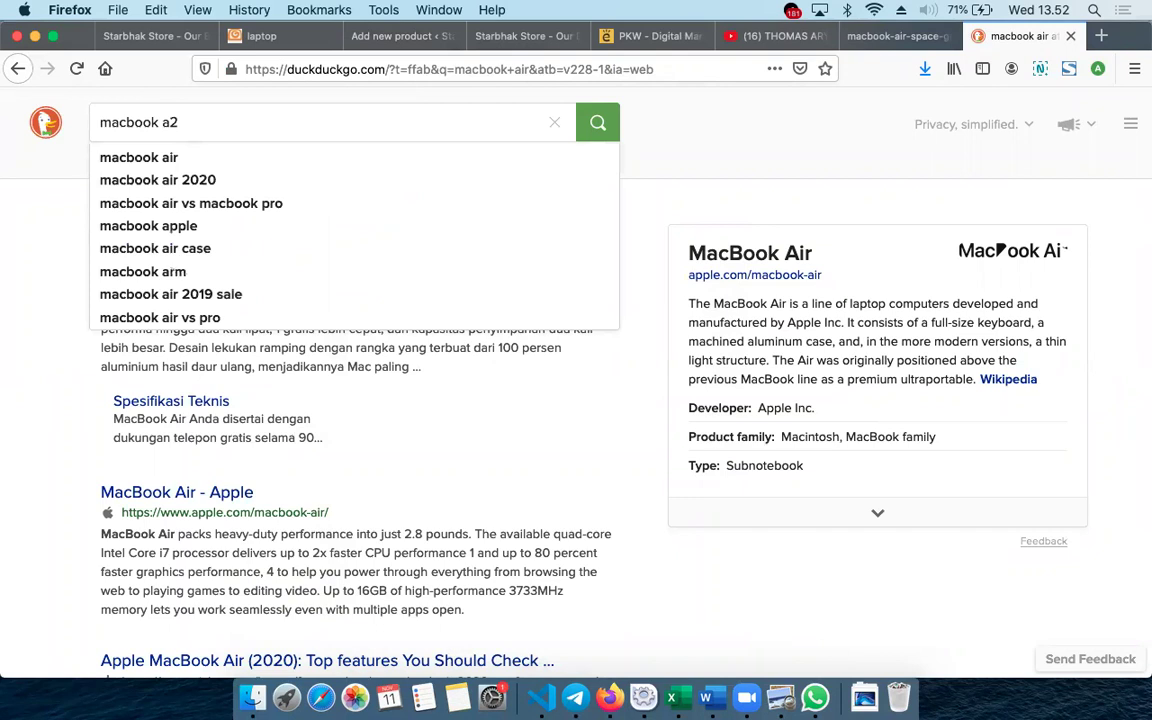
key("BackSpace")
key("BackSpace")
key("BackSpace")
key("BackSpace")
key("BackSpace")
key("BackSpace")
key("BackSpace")
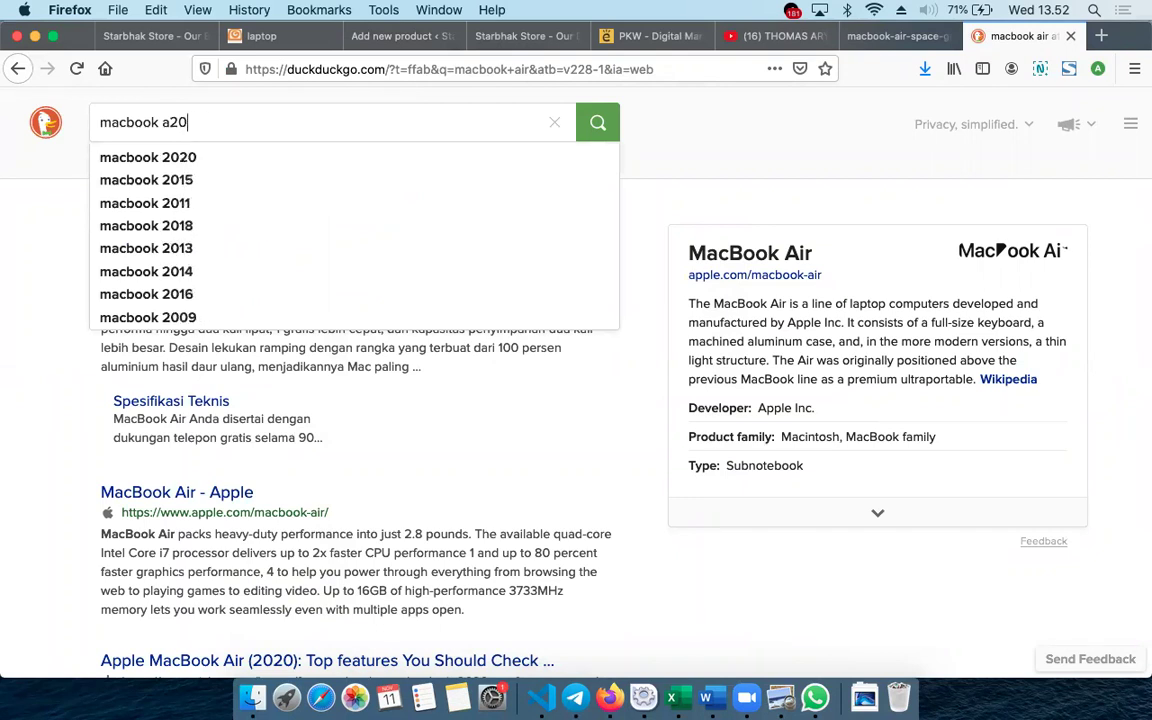
type("2019")
key("Return")
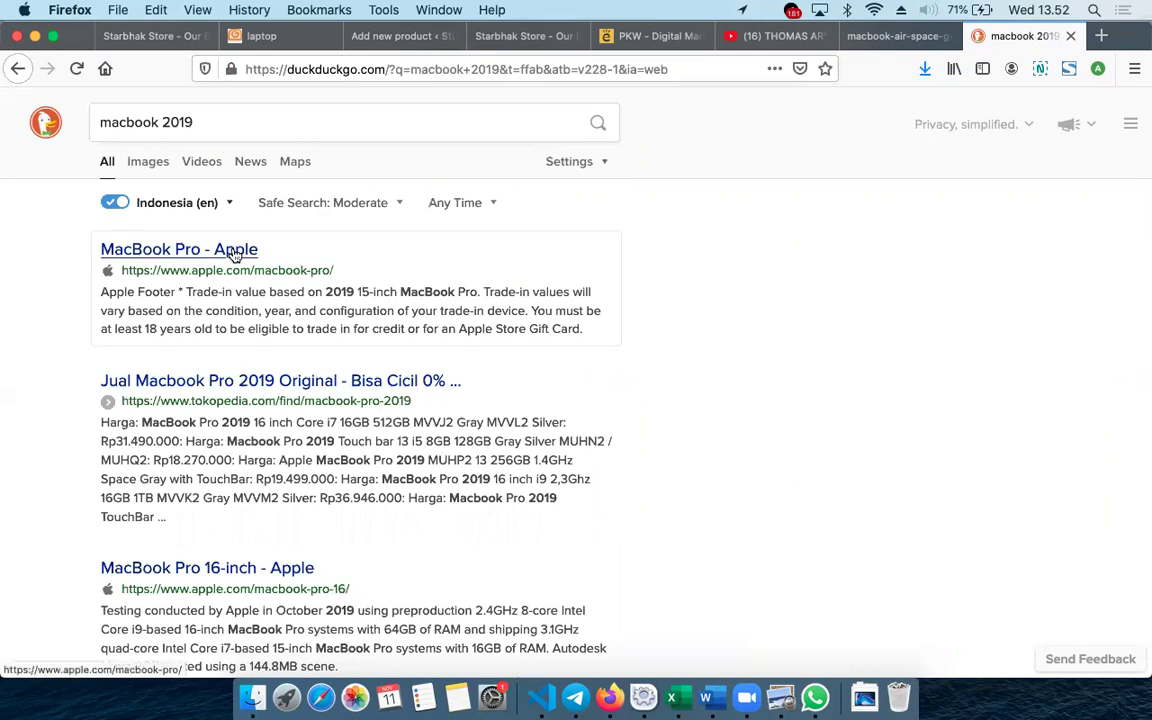
Open Tokopedia's Macbook Pro 2019 TouchBar MUHP2 listing and copy its Deskripsi text.
left_click(247, 378)
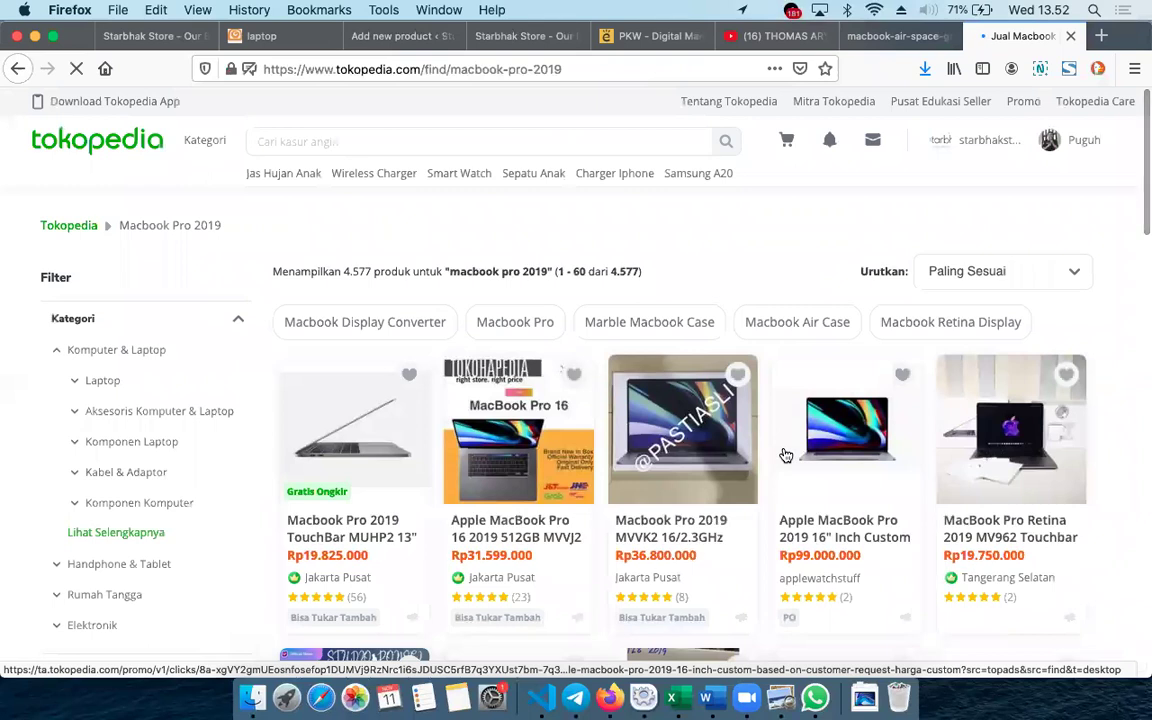
scroll(786, 456, "down", 1)
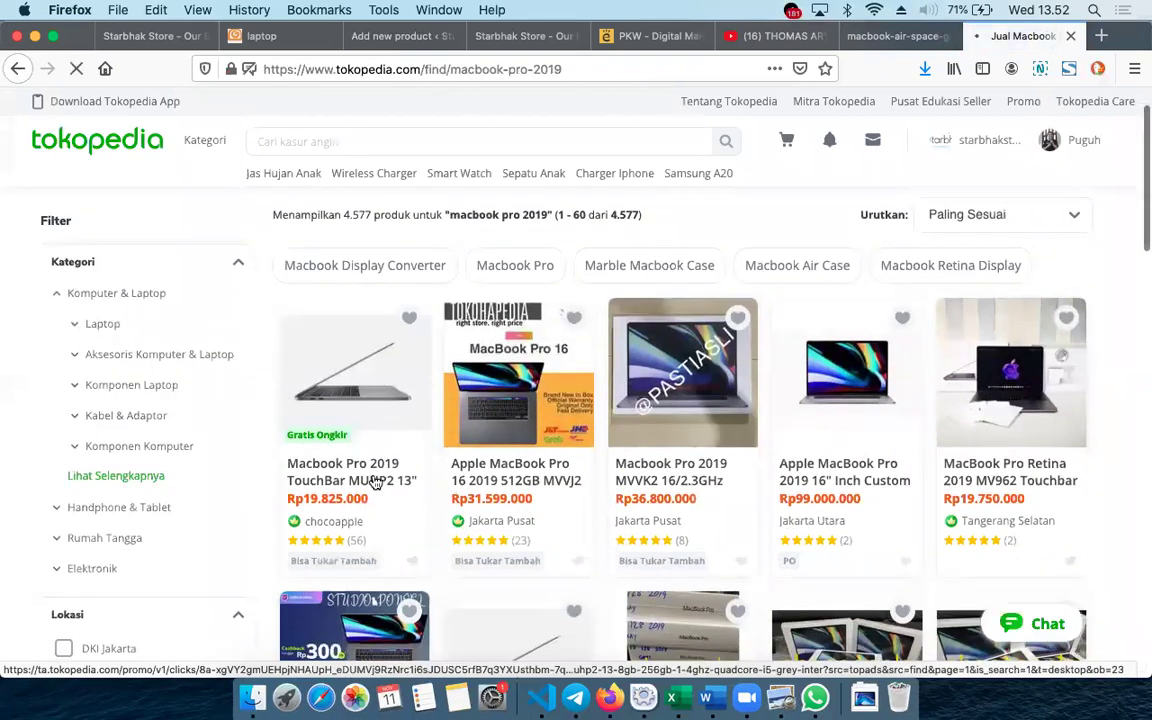
left_click(337, 334)
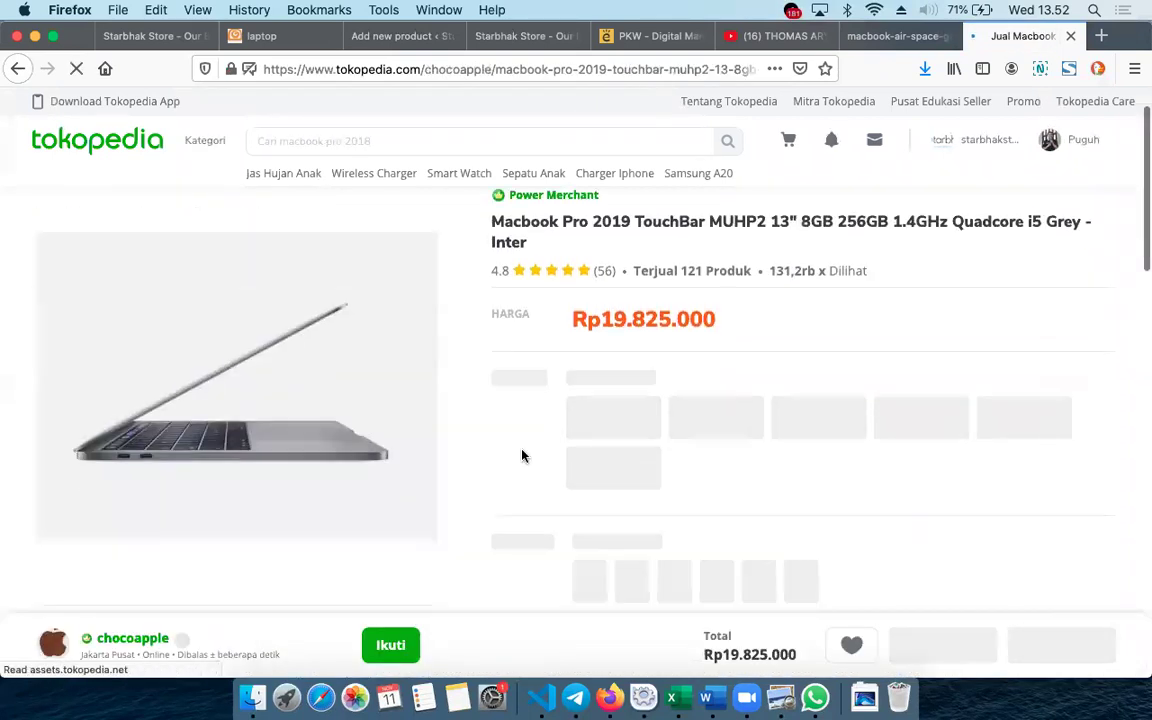
scroll(522, 456, "down", 5)
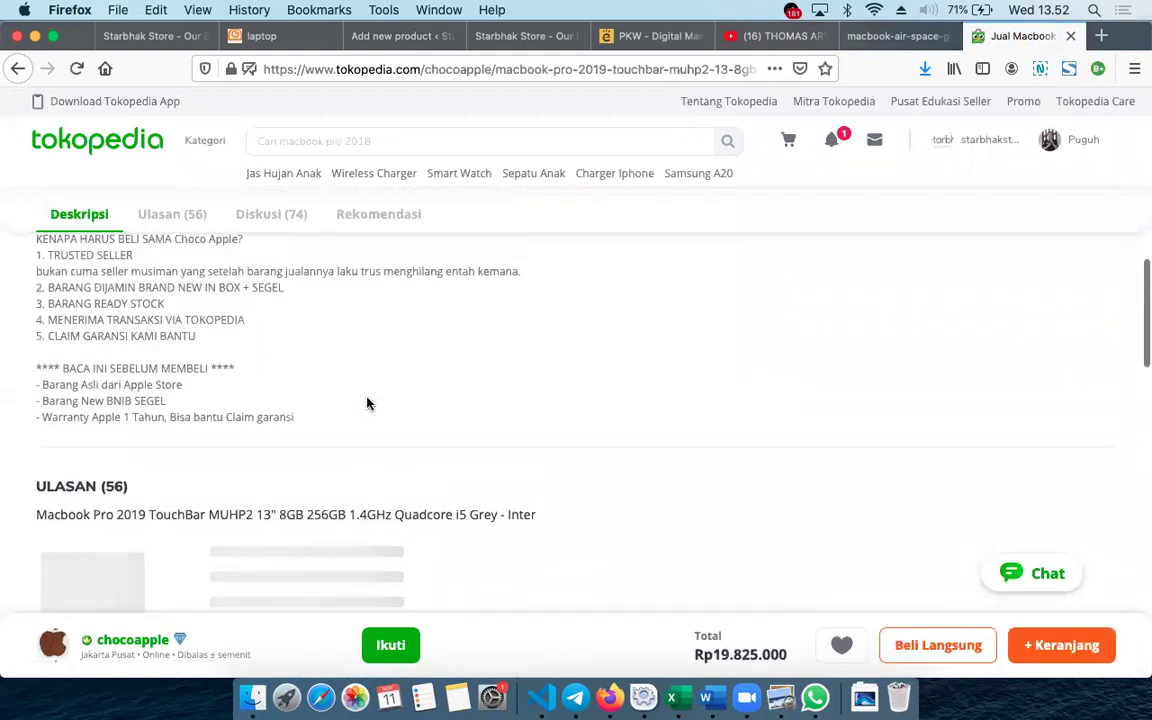
scroll(367, 403, "up", 2)
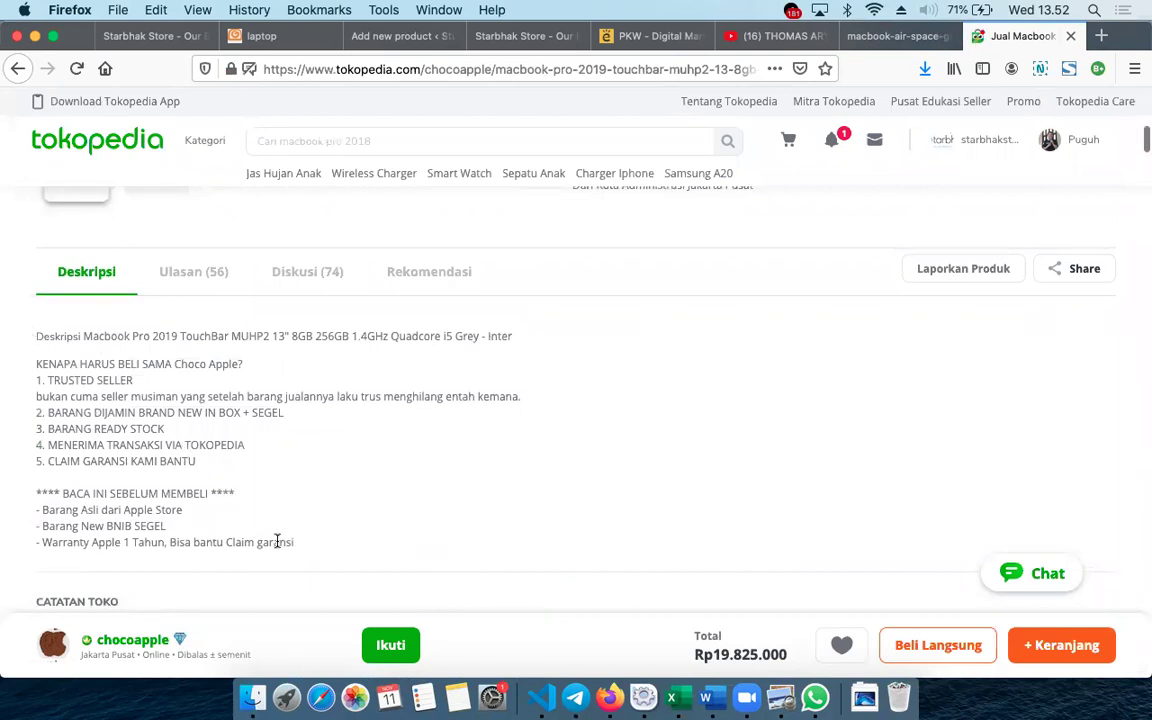
triple_click(310, 547)
key("super+c")
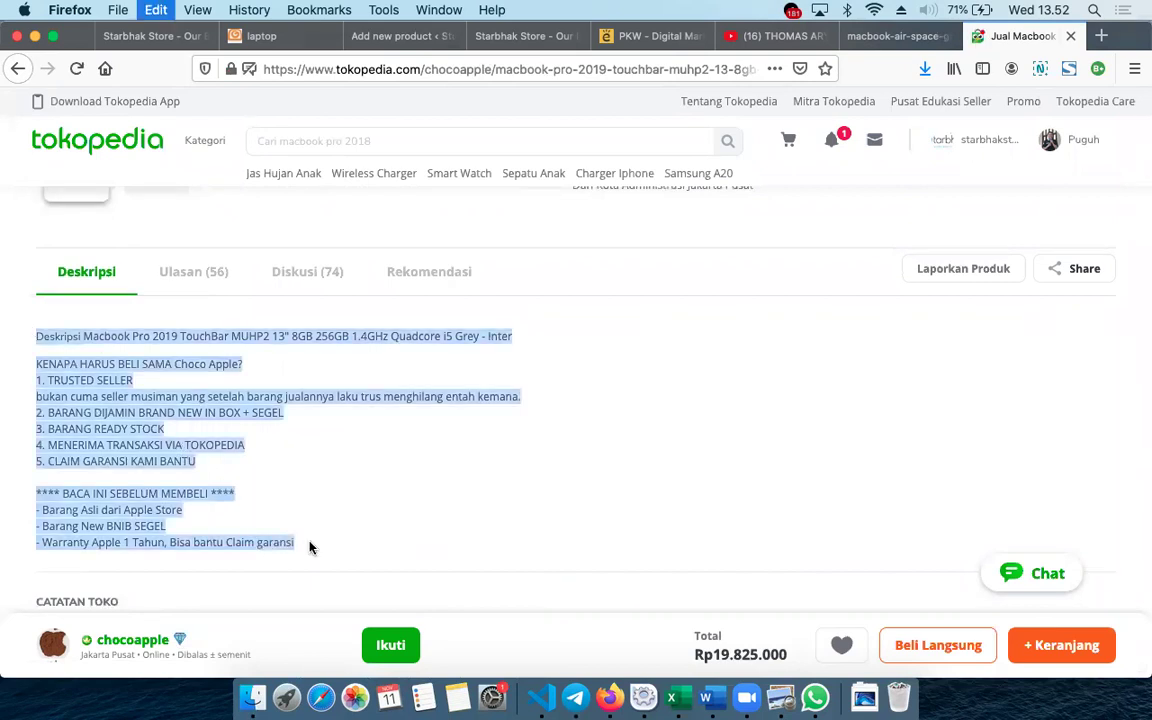
left_click(390, 36)
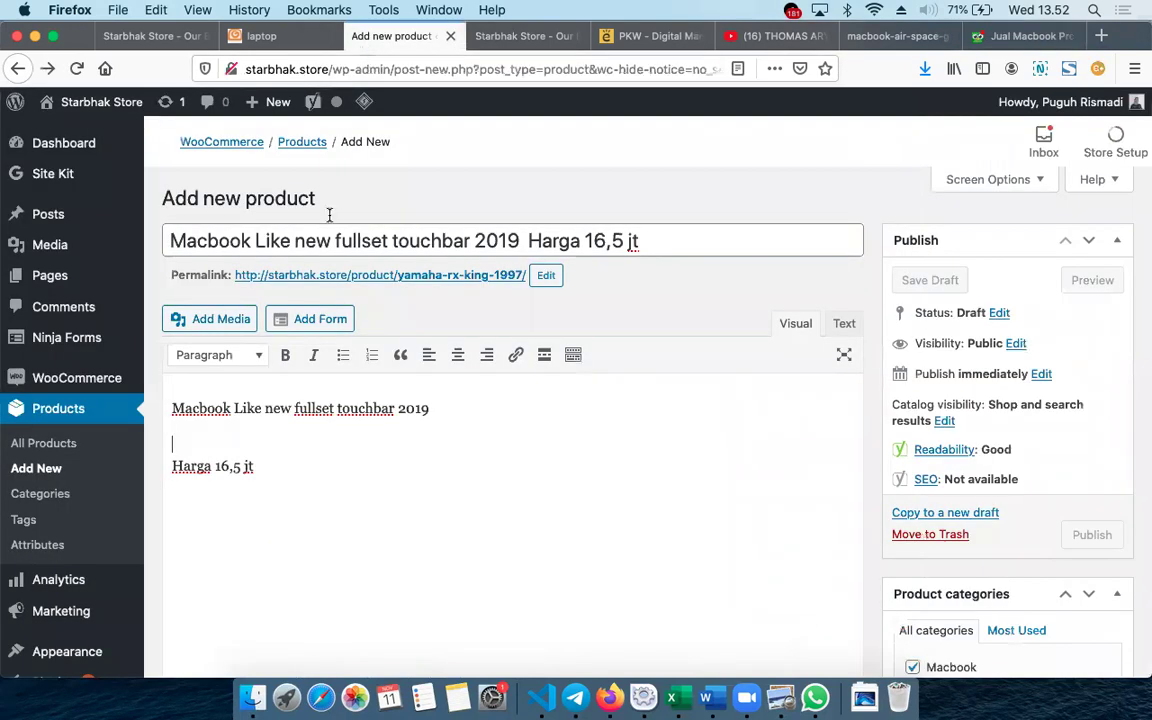
Replace the description with the pasted Tokopedia text and delete its Deskripsi heading.
key("super+a")
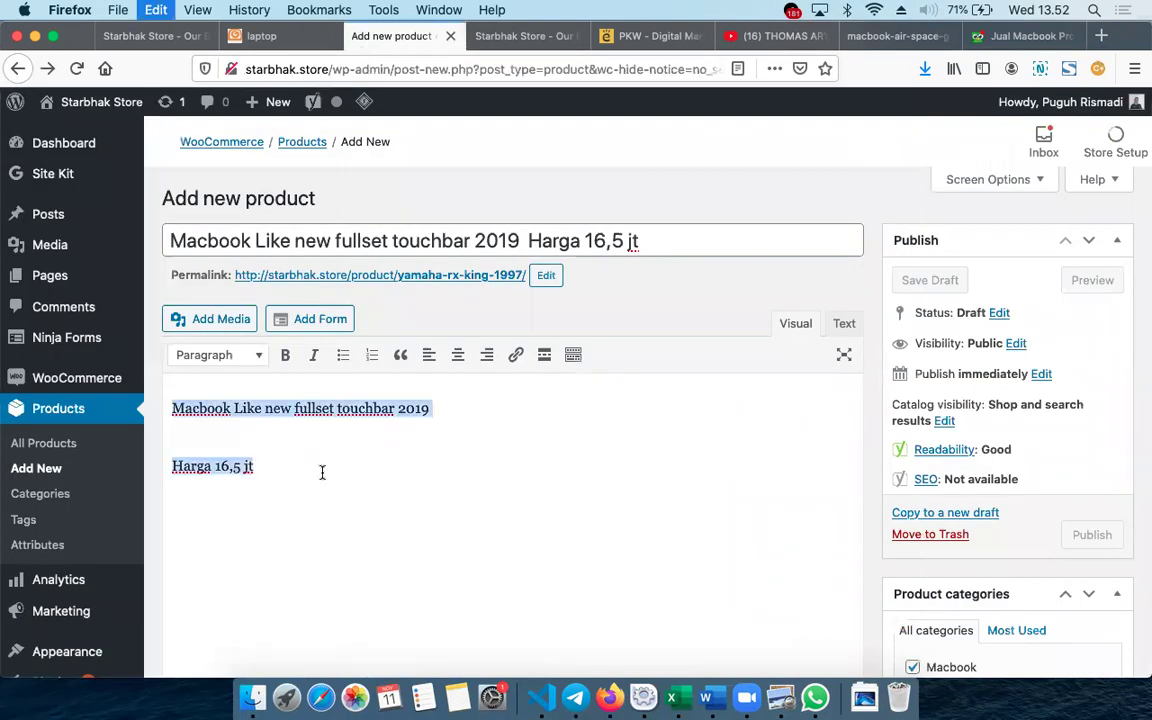
key("super+v")
left_click(641, 350)
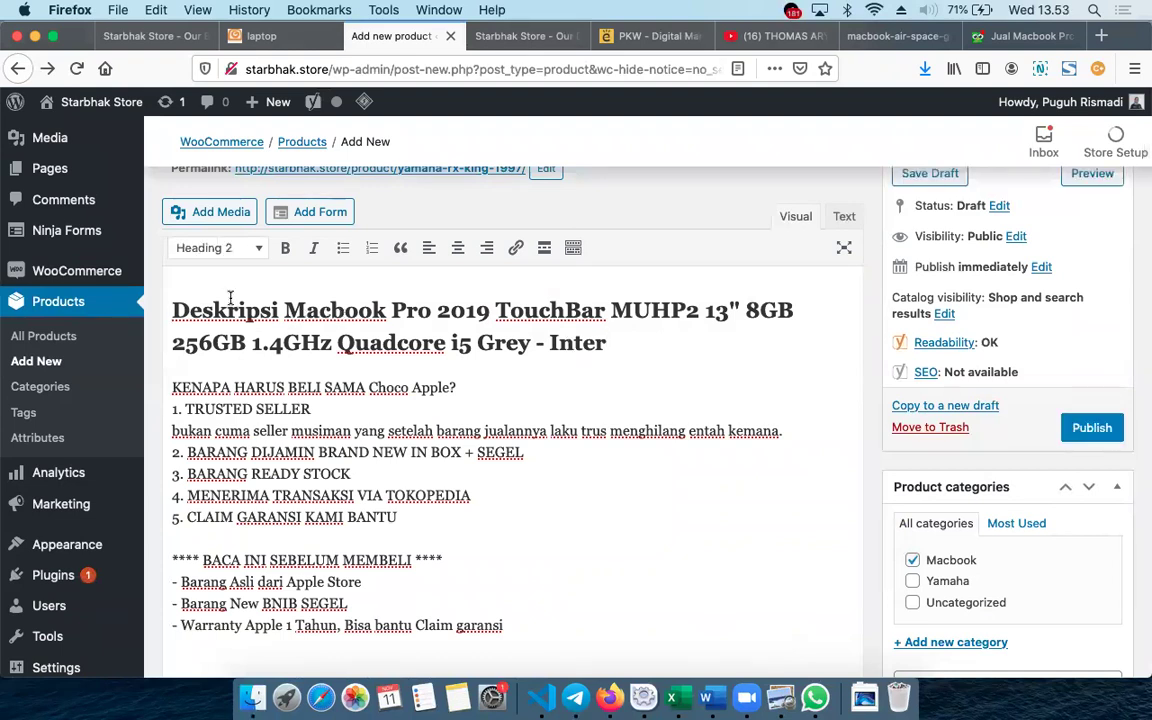
left_click(176, 284, "shift")
key("BackSpace")
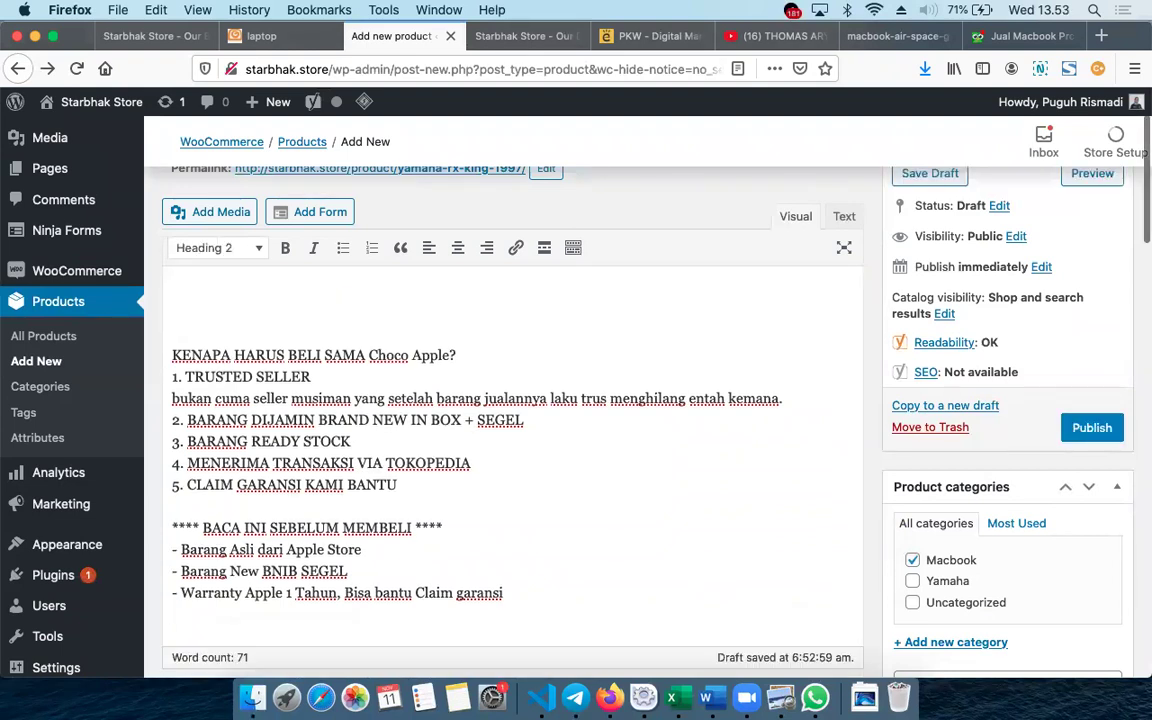
key("Delete")
Insert '256 GB' into the product title just before 'Harga'.
scroll(311, 224, "up", 2)
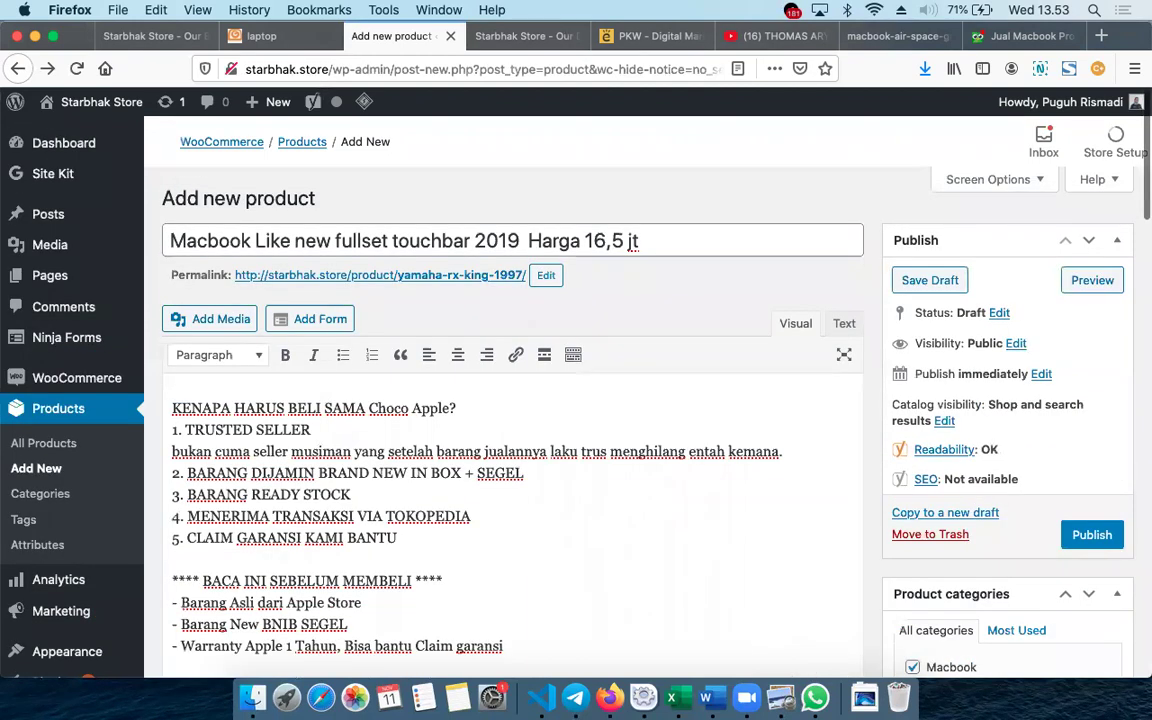
left_click(529, 240)
type("256 GB")
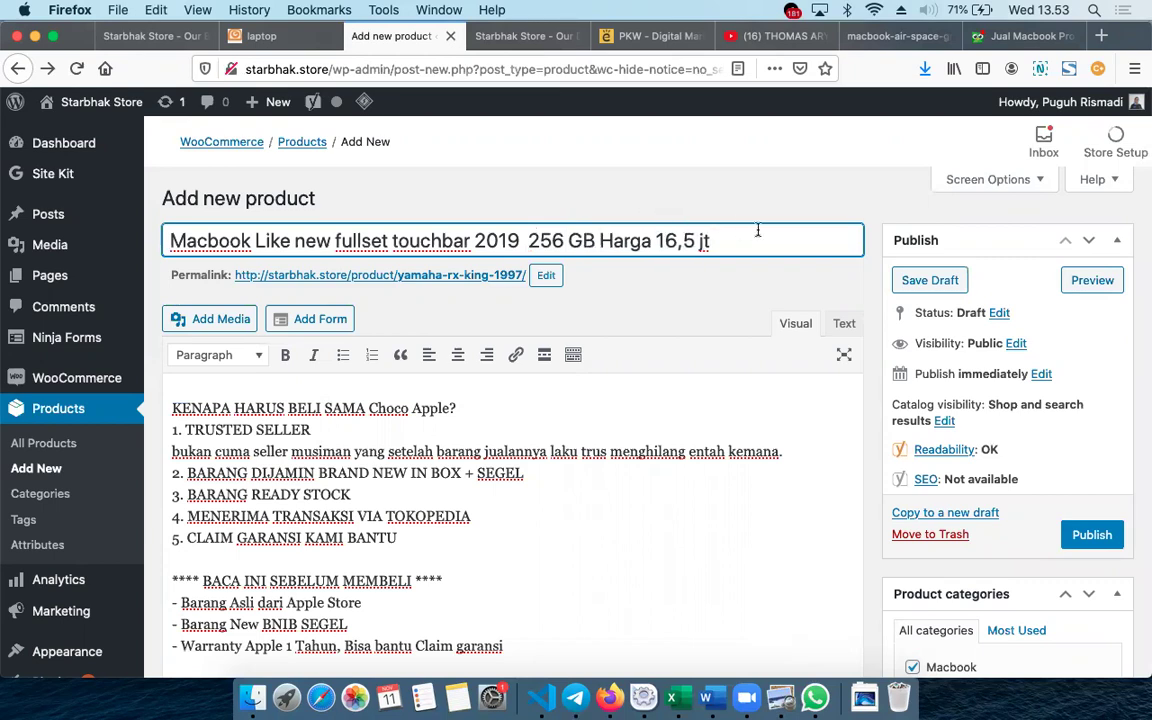
scroll(695, 404, "down", 15)
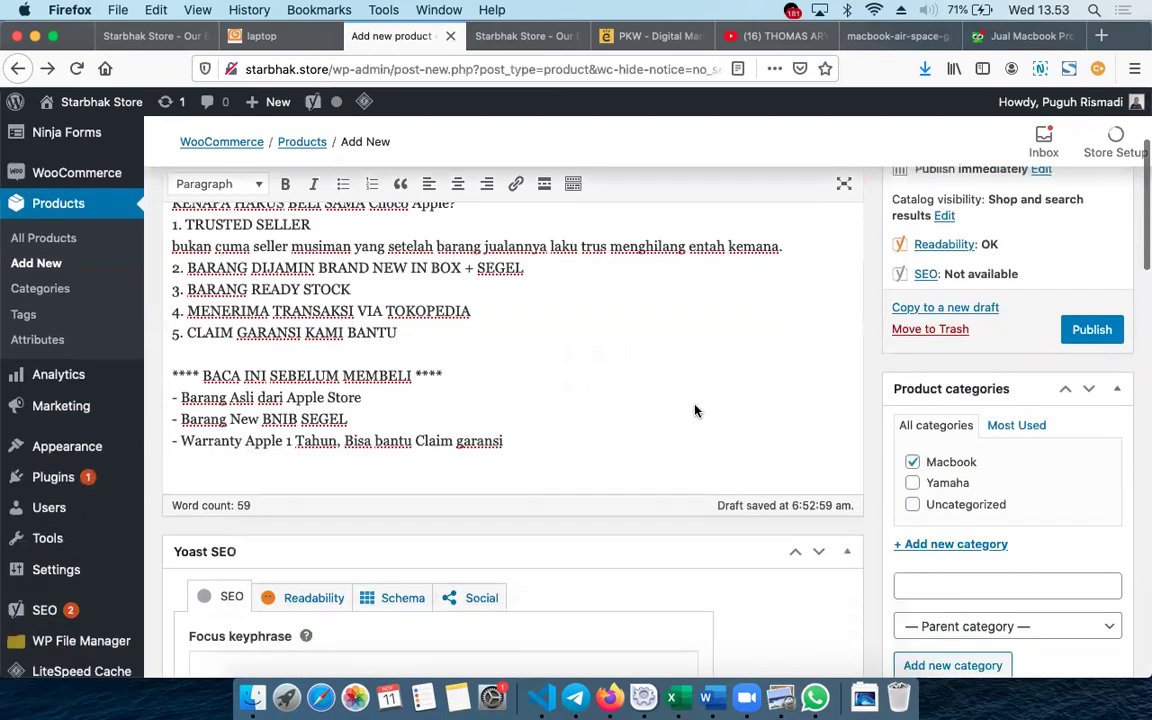
scroll(695, 410, "down", 5)
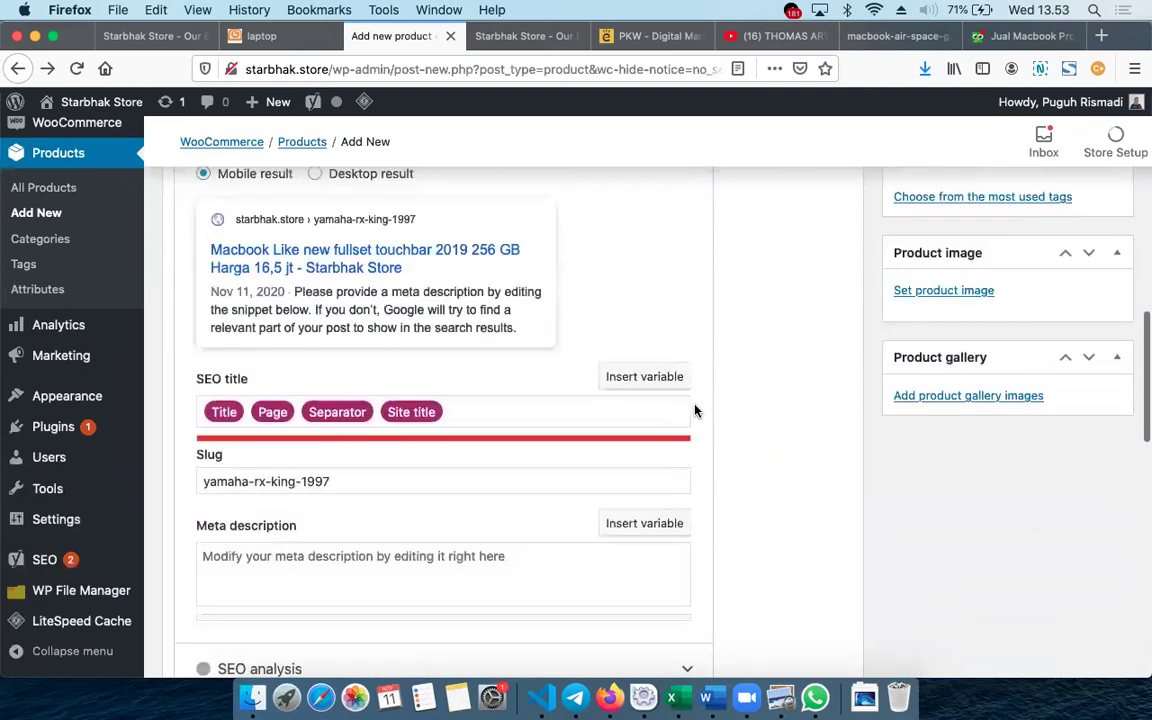
key("super+Tab")
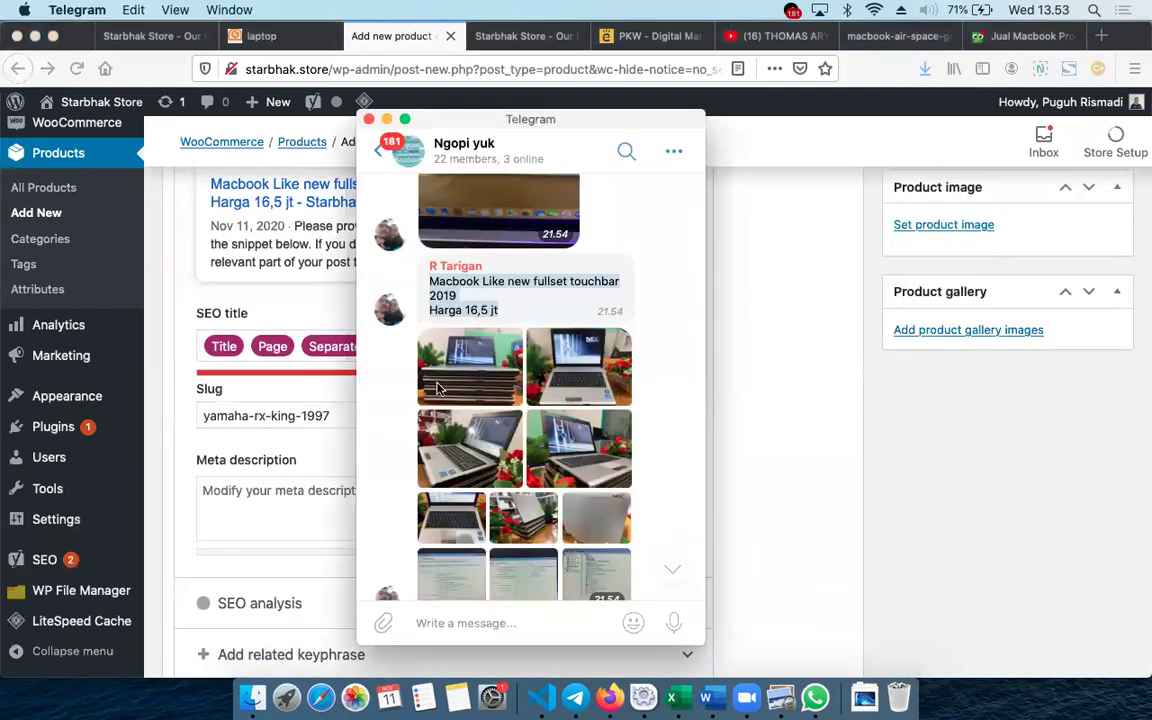
Open the MacBook photos full size and save the keyboard photo to Downloads.
left_click(440, 345)
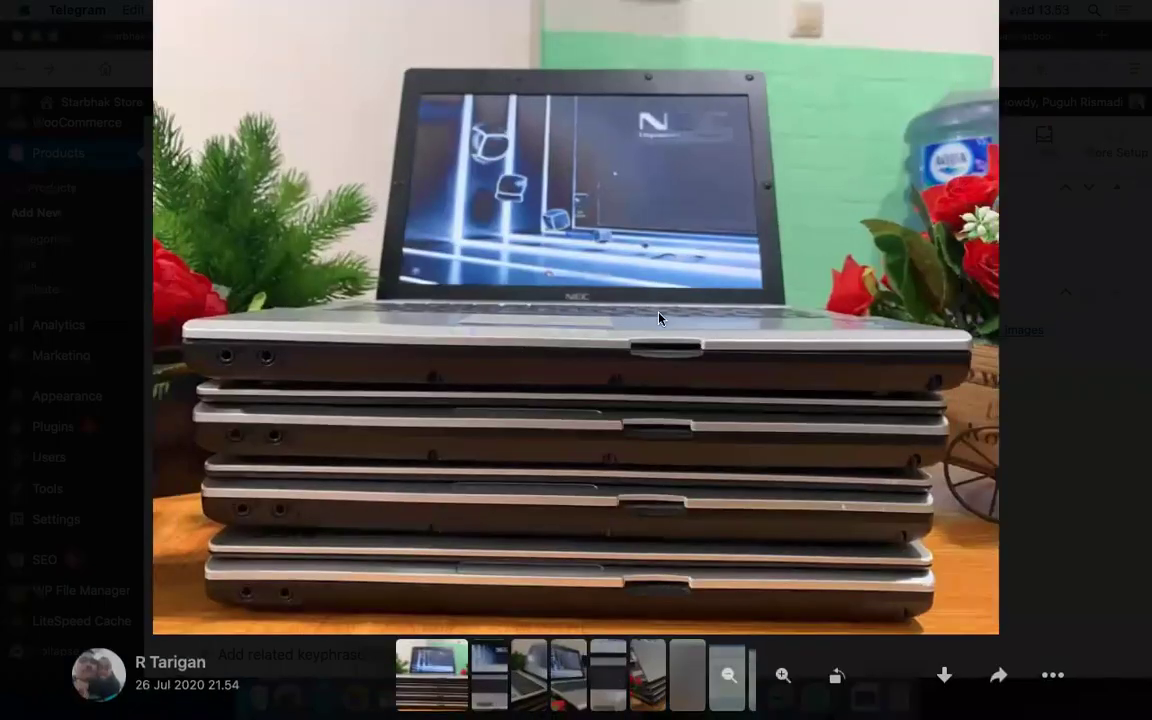
key("Escape")
scroll(571, 319, "up", 5)
scroll(571, 319, "up", 5)
scroll(571, 319, "up", 5)
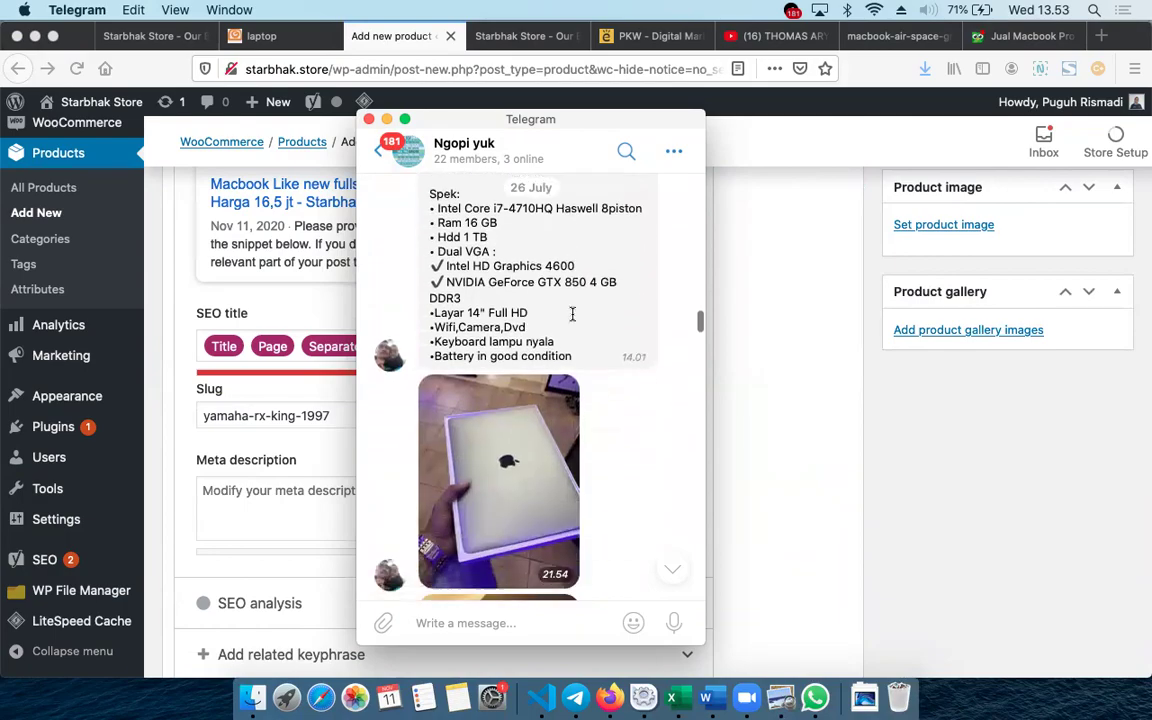
scroll(572, 314, "down", 3)
left_click(570, 318)
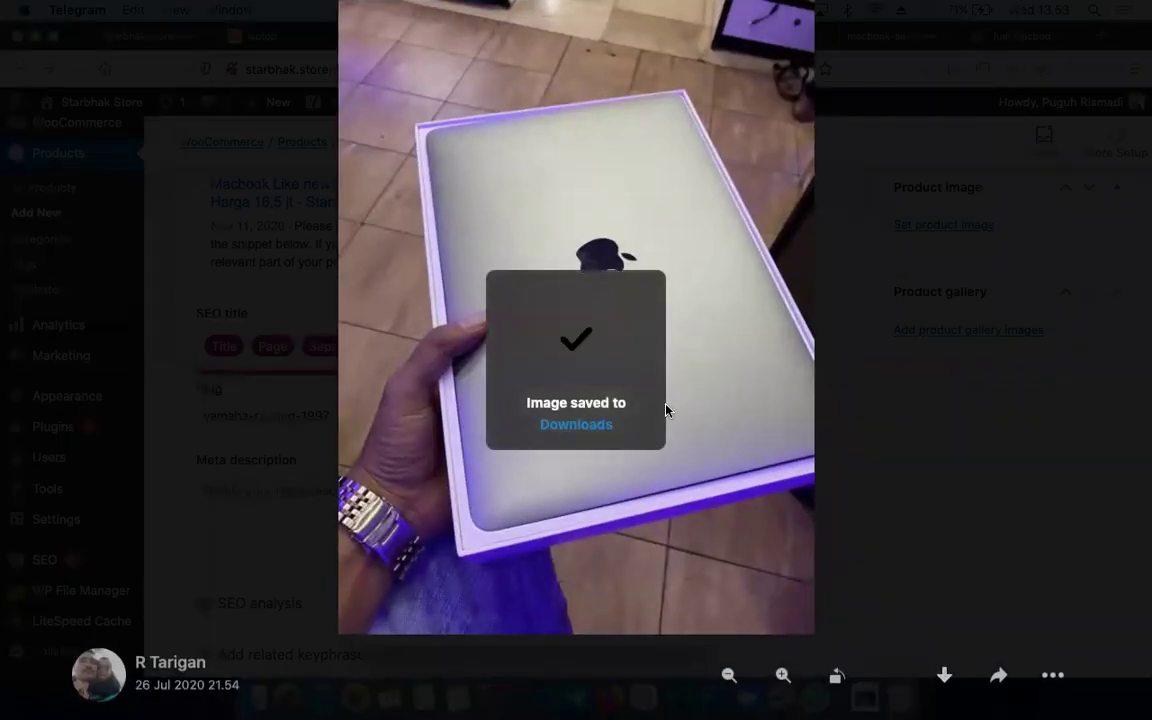
key("Right")
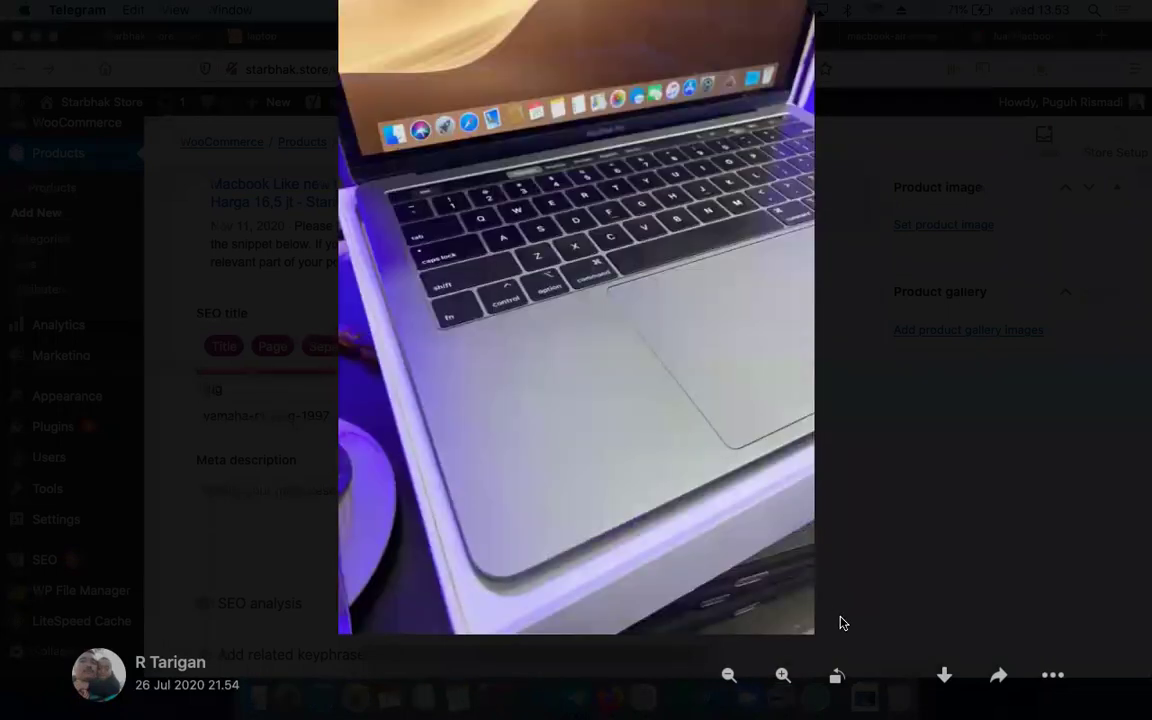
left_click(944, 676)
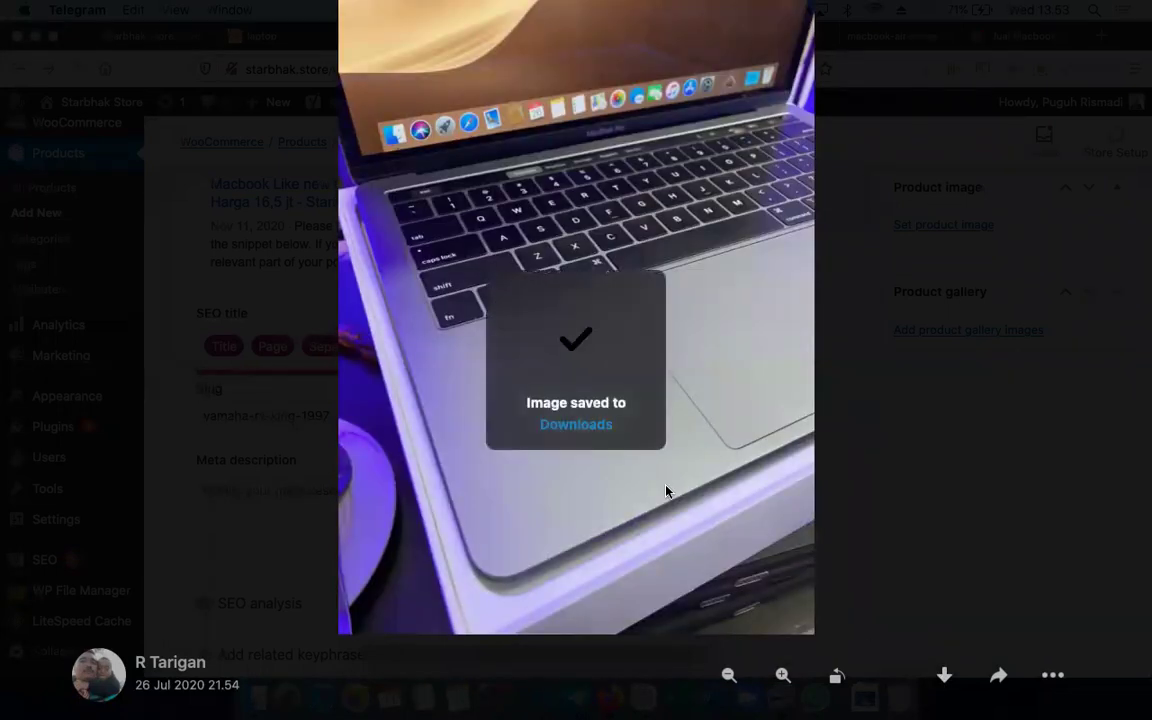
Save the display info, system report and MacBook-in-box photos to Downloads.
key("Right")
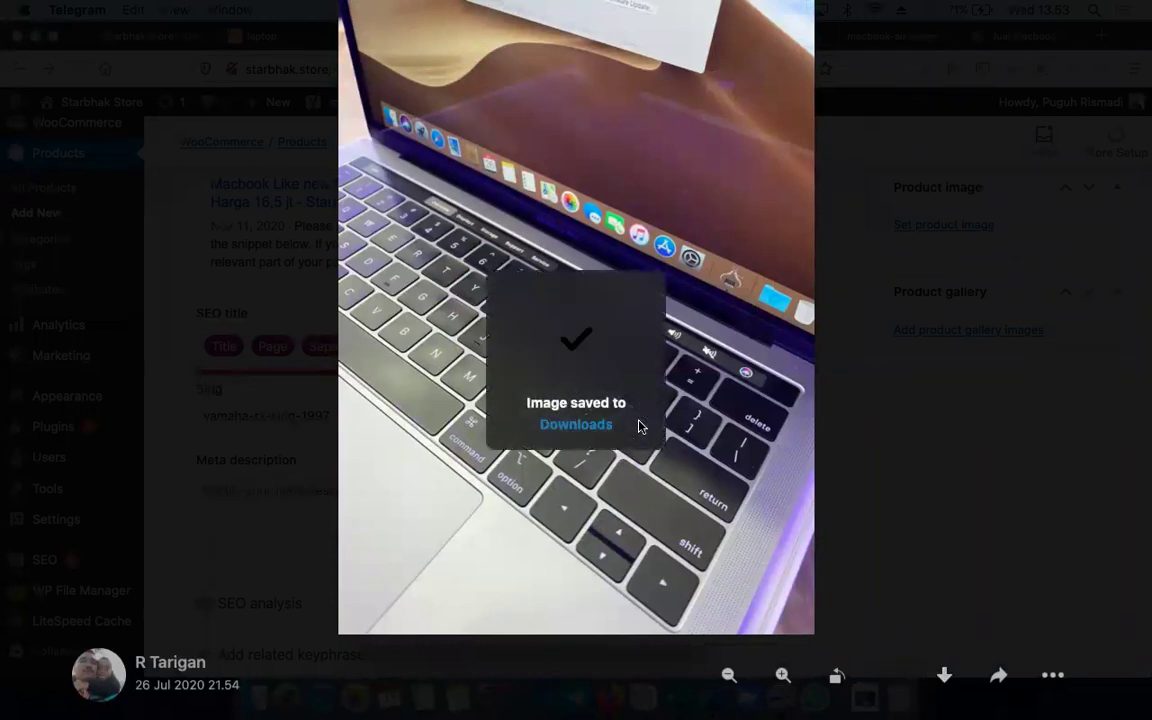
key("Right")
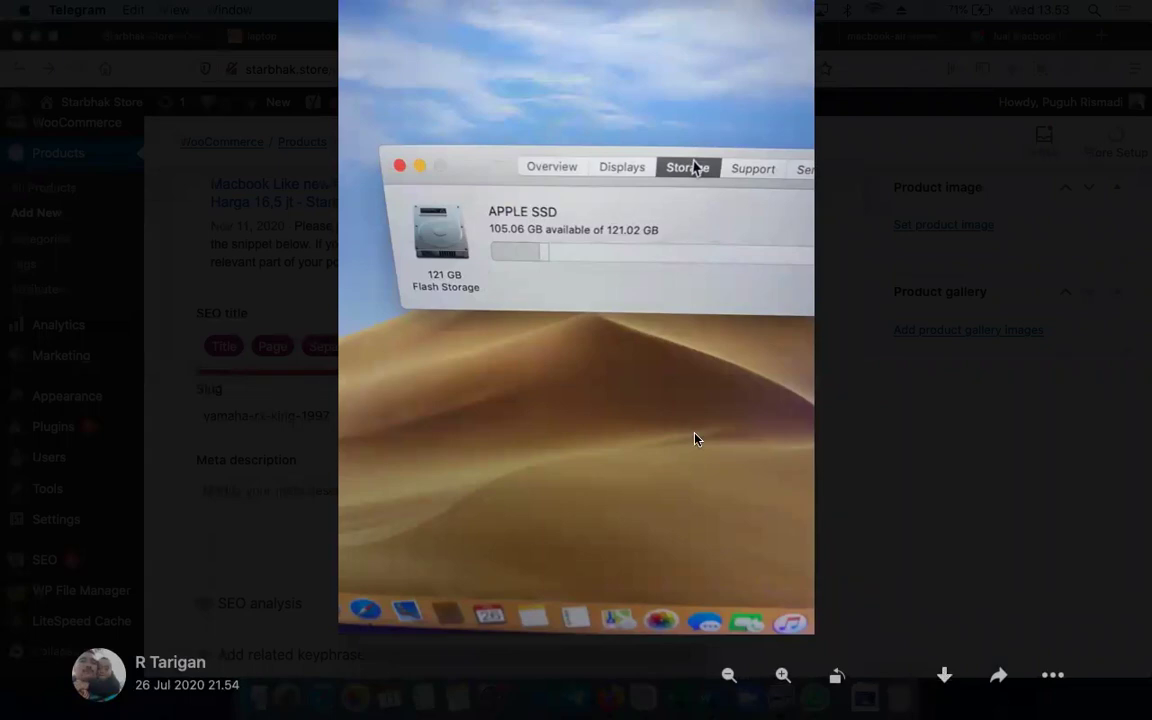
key("Right")
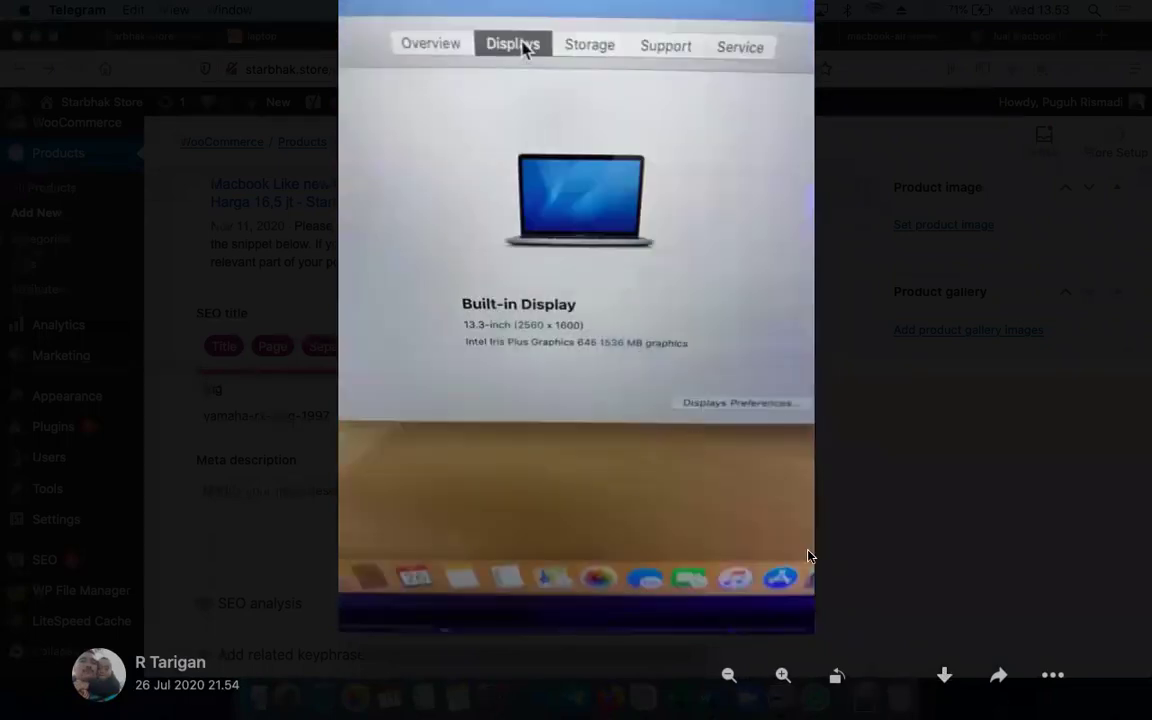
left_click(946, 676)
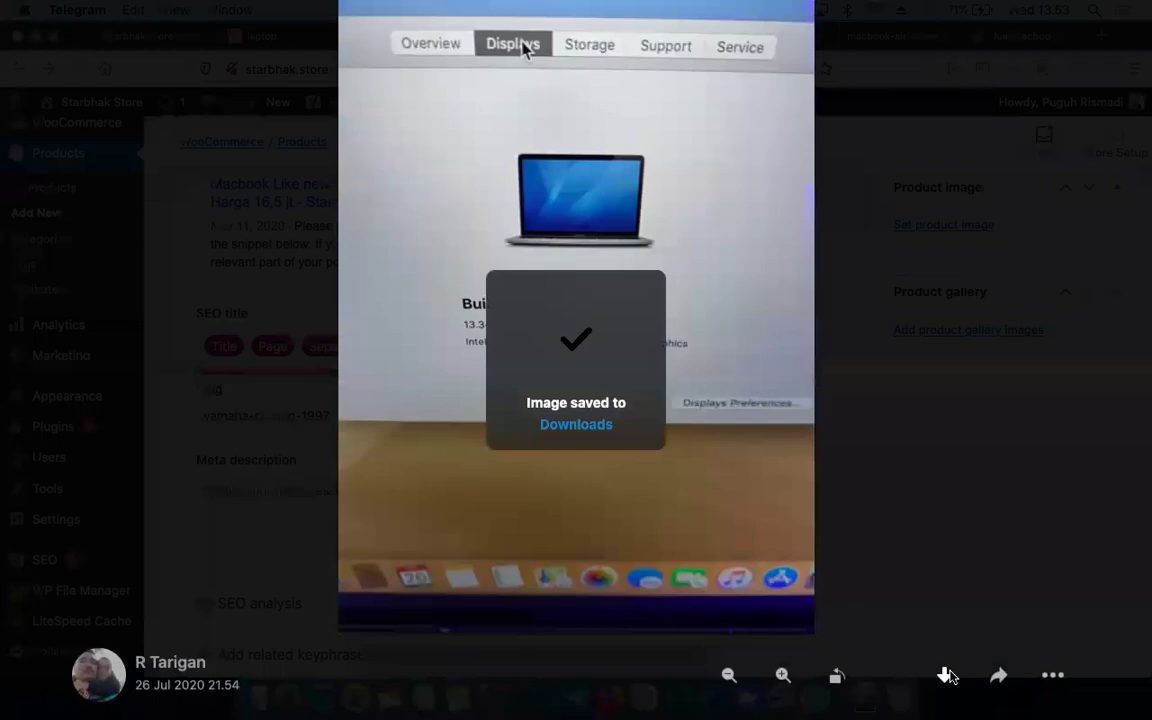
key("Right")
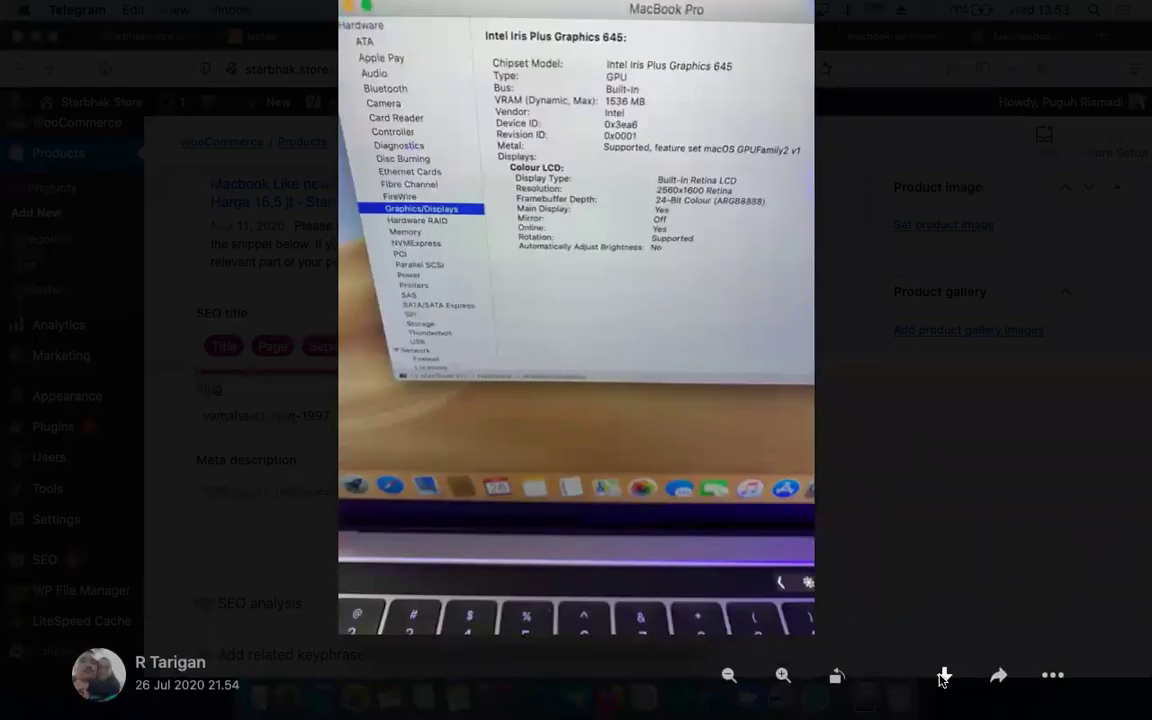
left_click(946, 676)
key("Right")
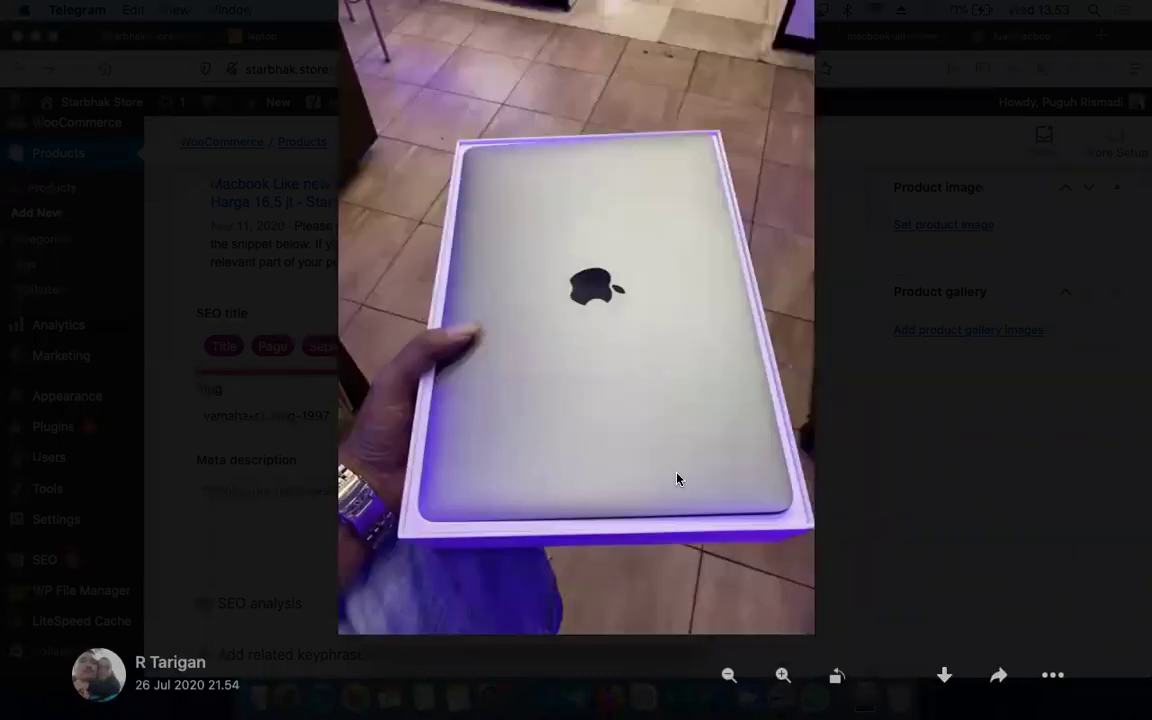
left_click(944, 676)
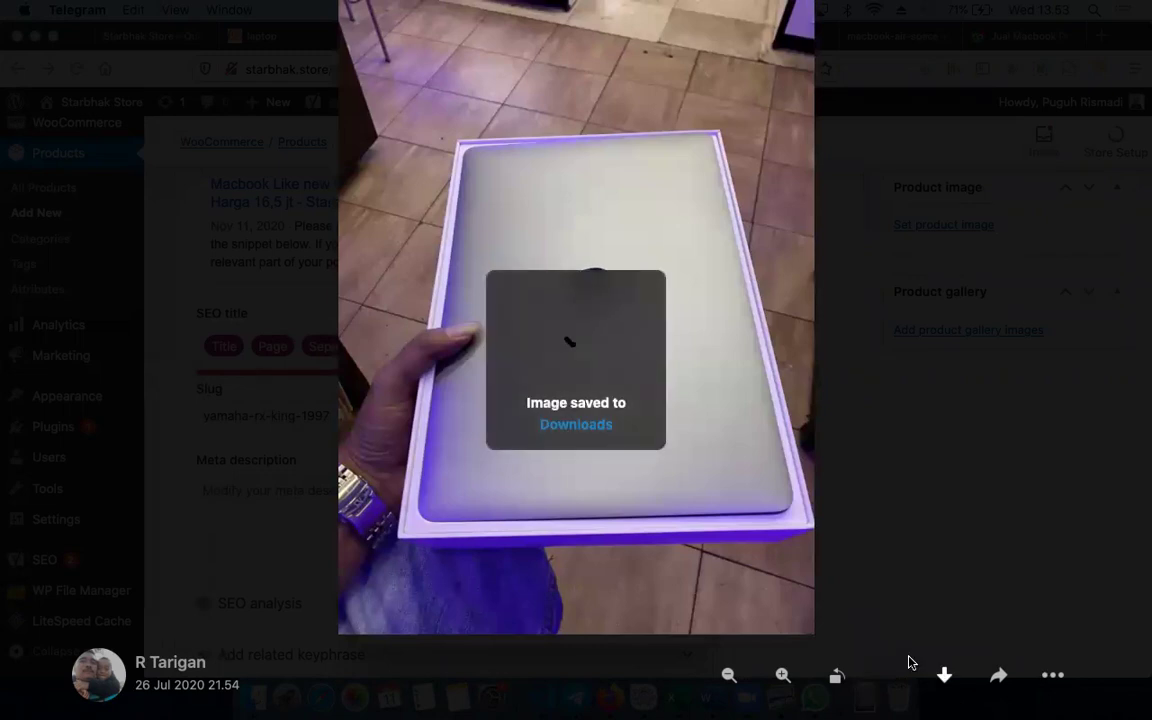
key("Escape")
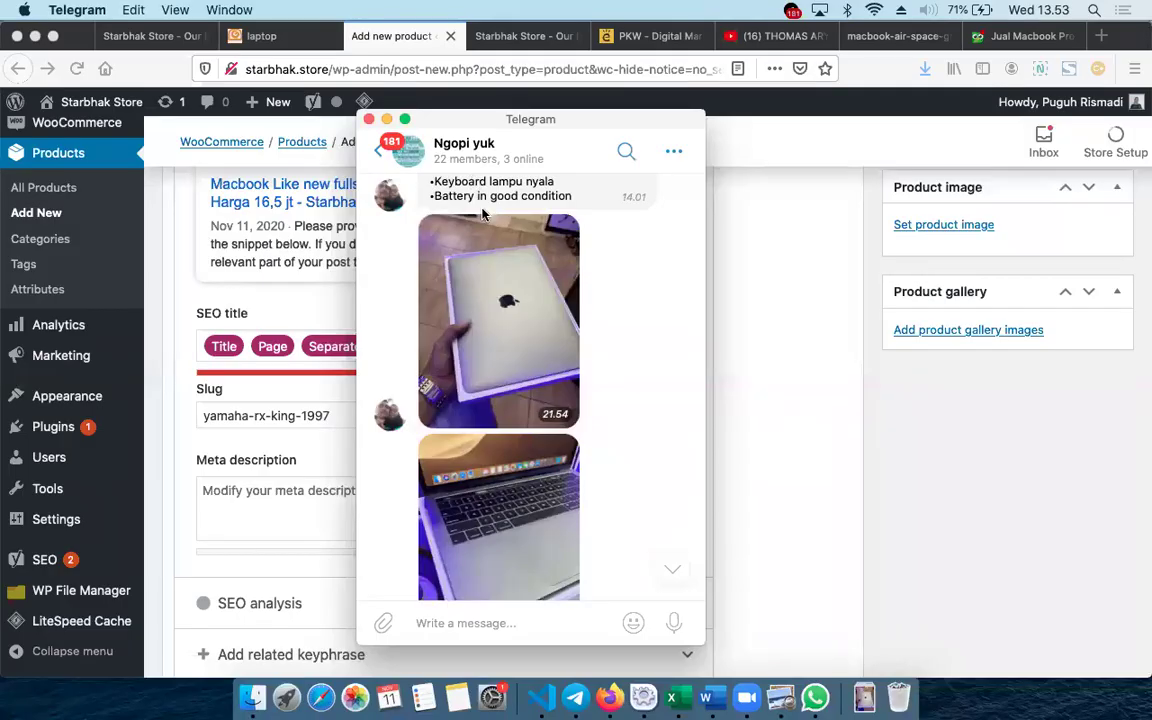
left_click(913, 423)
Set macbook-air-space-gray-select-201810.jpg from the media library as the product image.
scroll(920, 435, "up", 8)
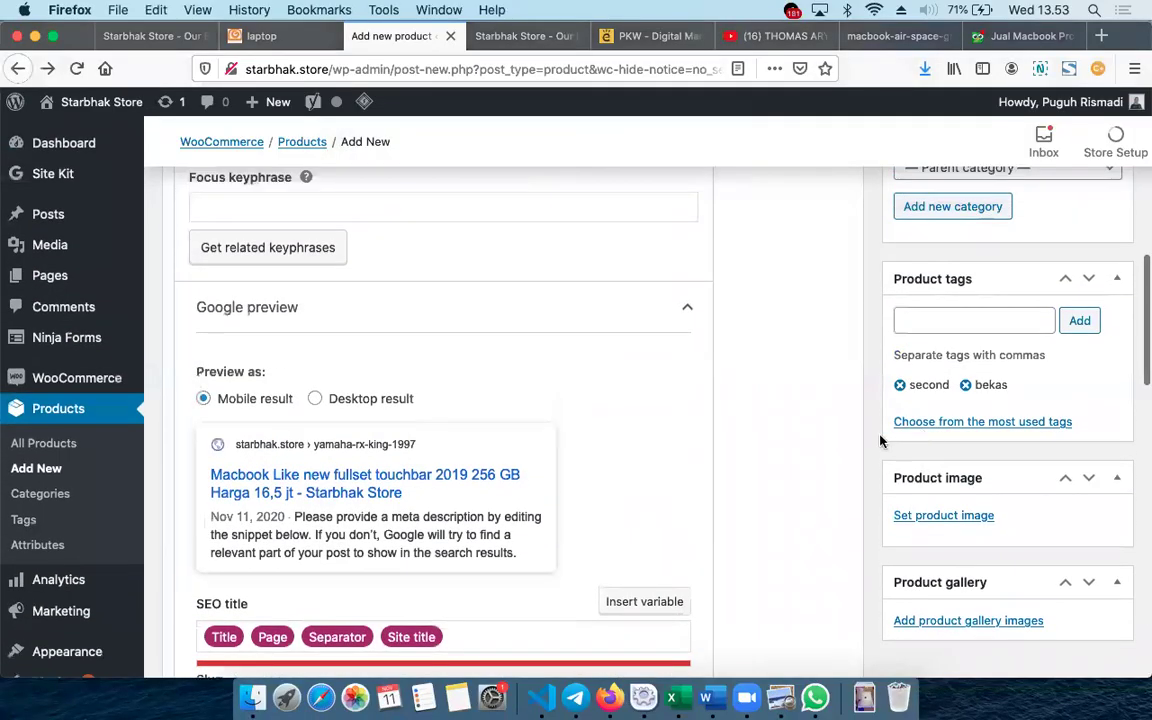
scroll(720, 406, "up", 10)
scroll(720, 406, "down", 9)
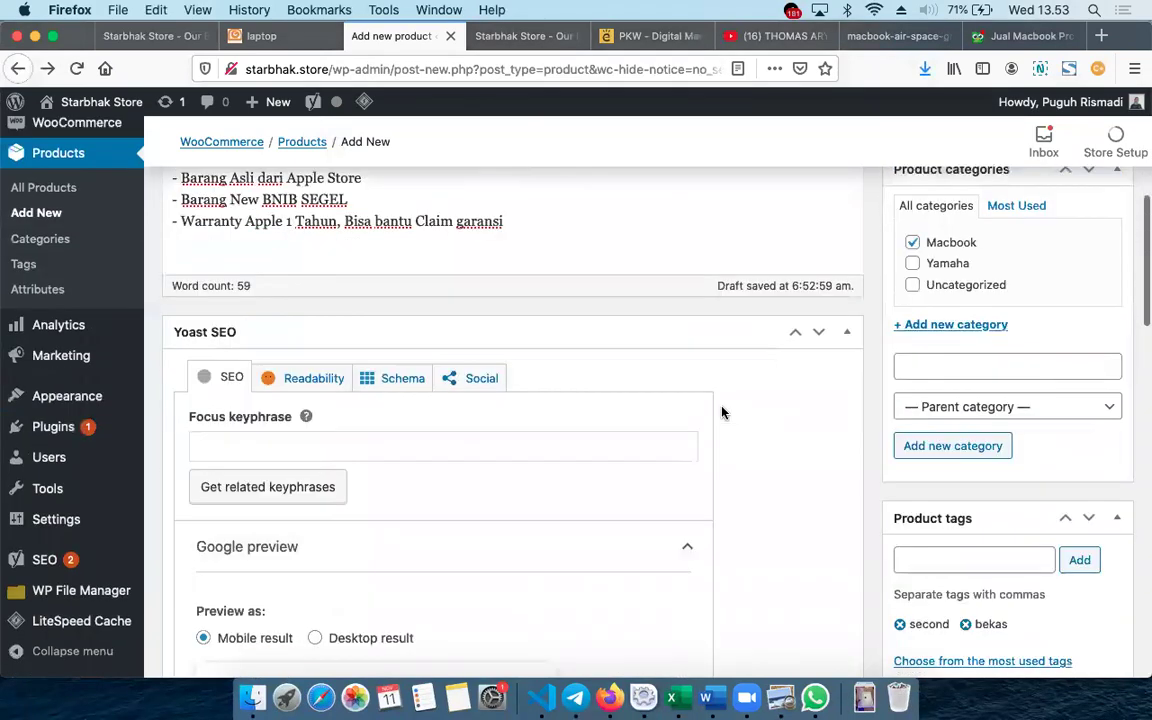
scroll(974, 540, "down", 3)
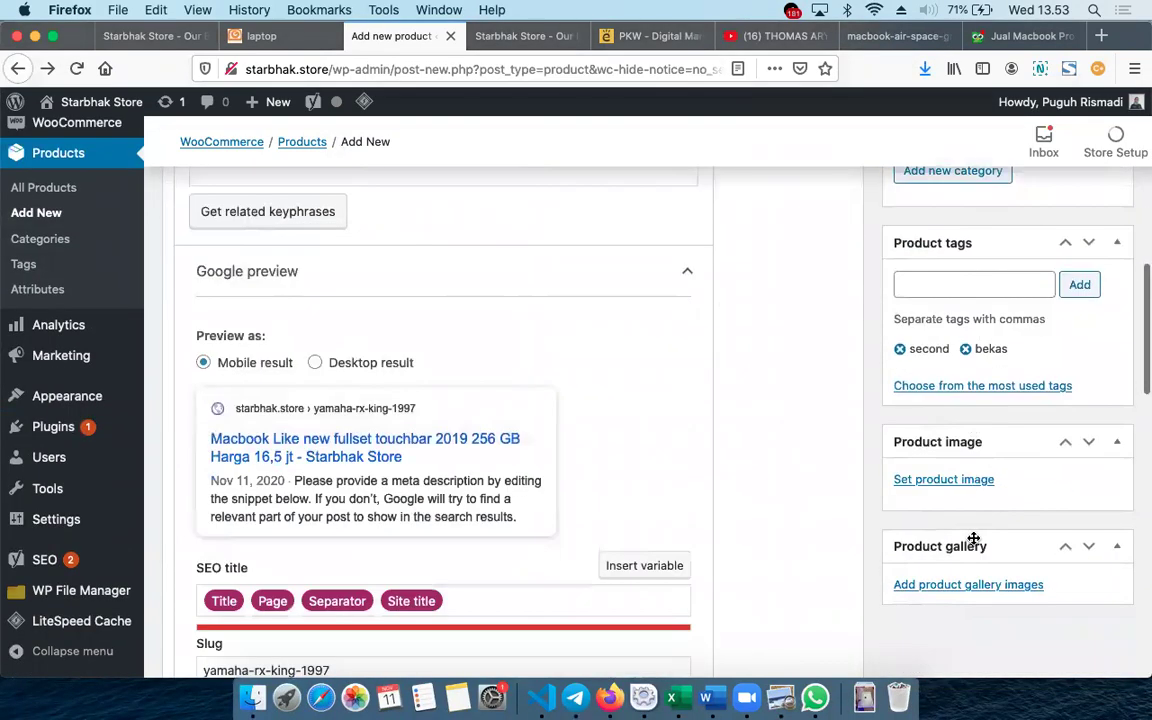
left_click(930, 479)
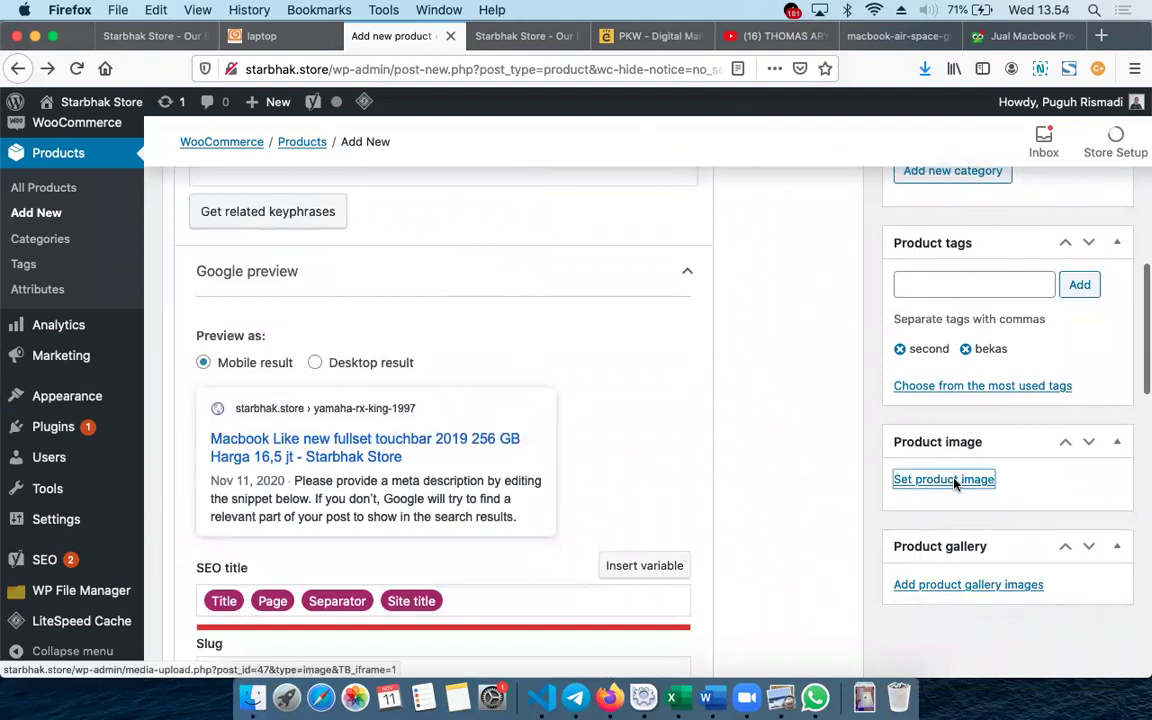
left_click(84, 166)
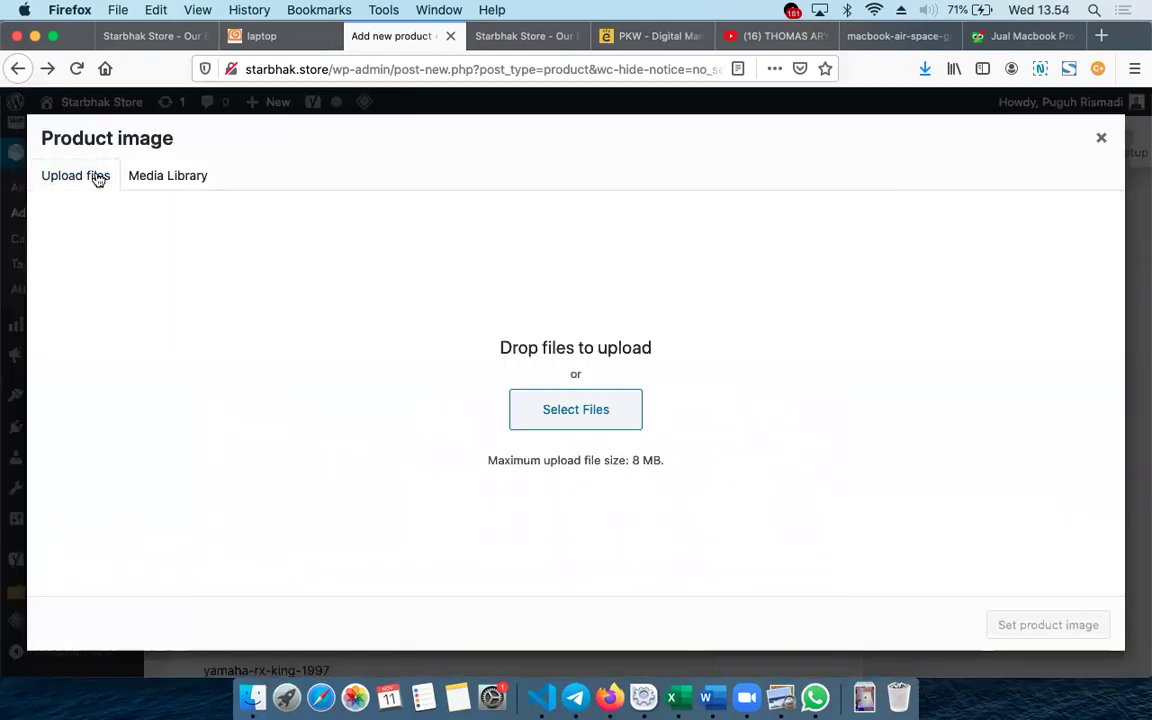
left_click(166, 176)
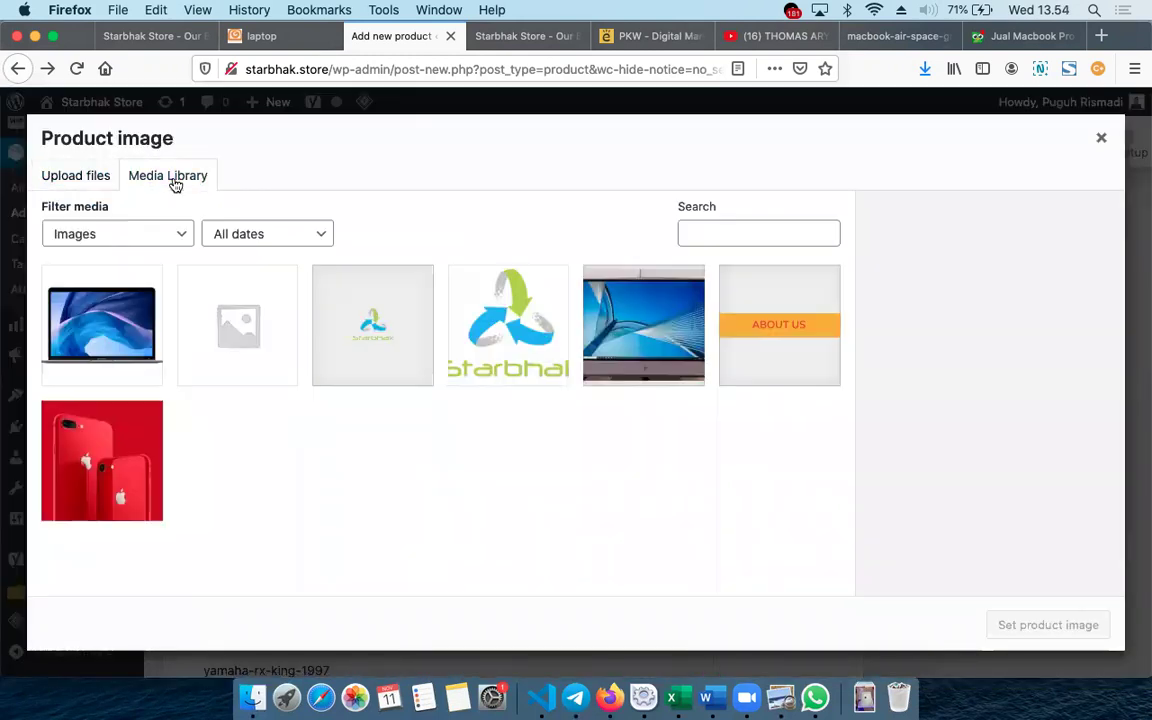
left_click(116, 326)
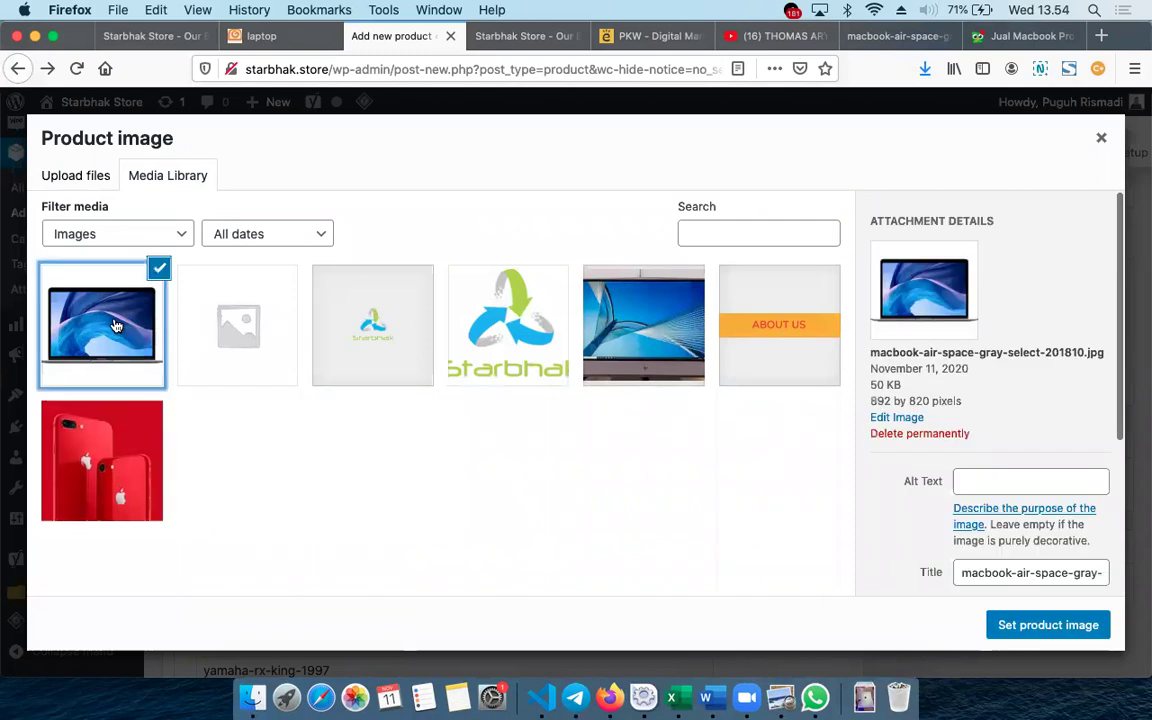
left_click(1028, 623)
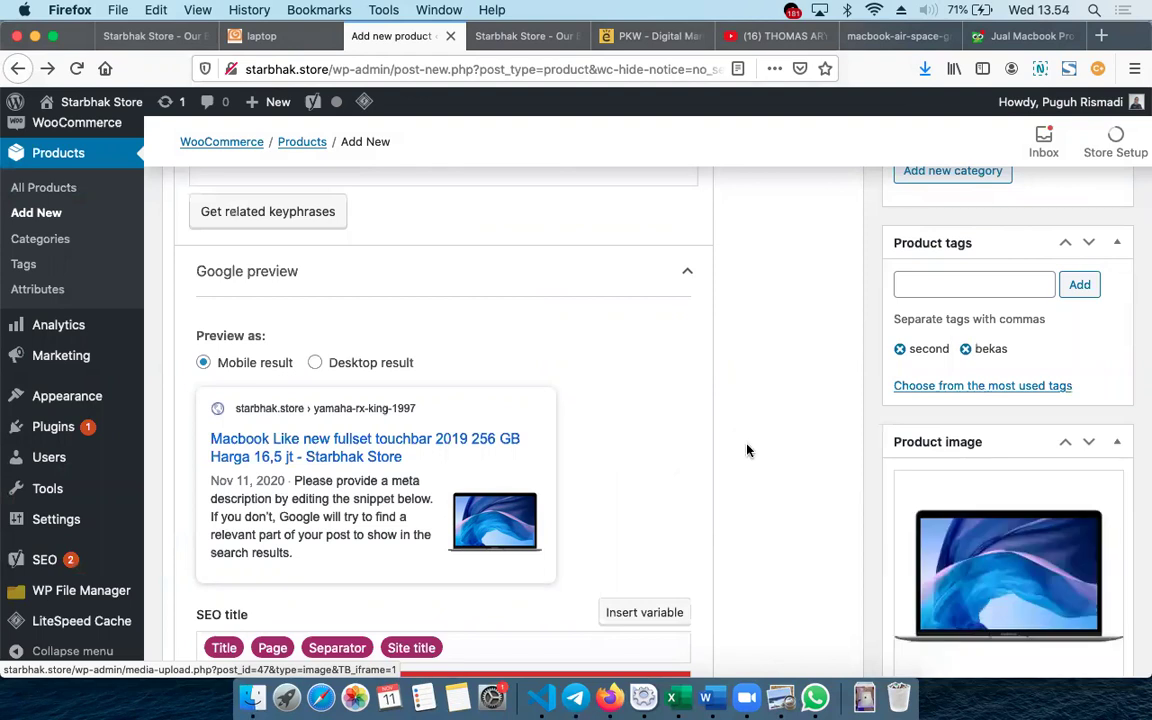
left_click(262, 36)
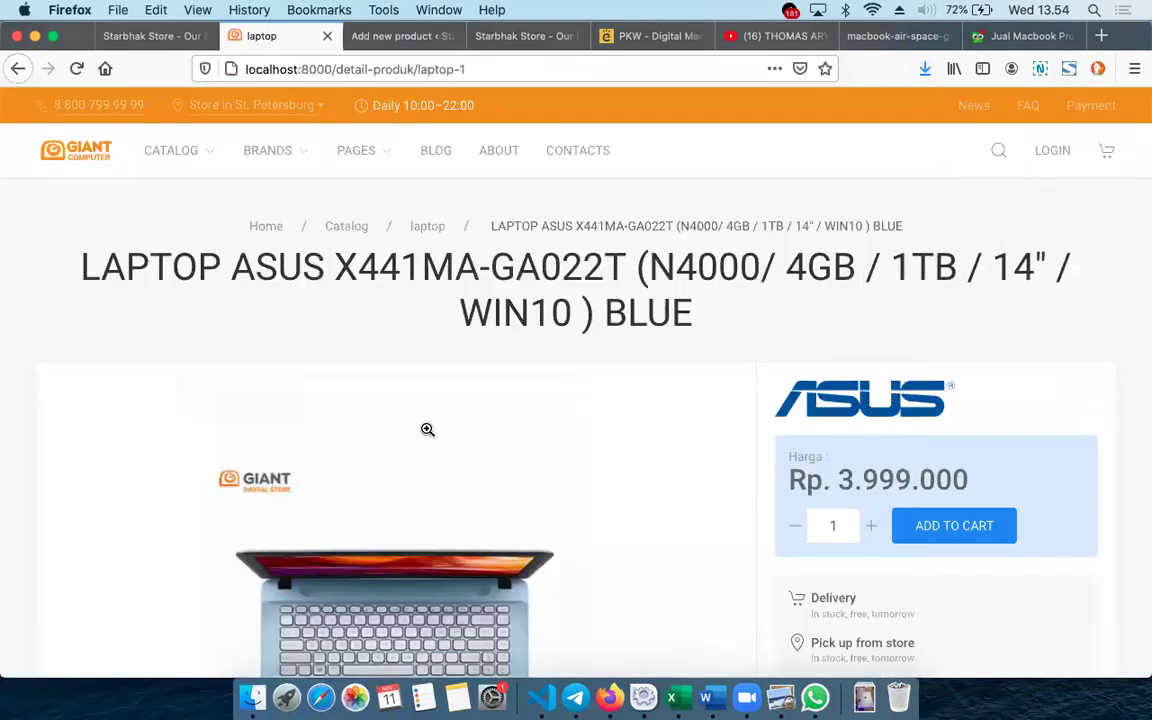
scroll(427, 429, "down", 10)
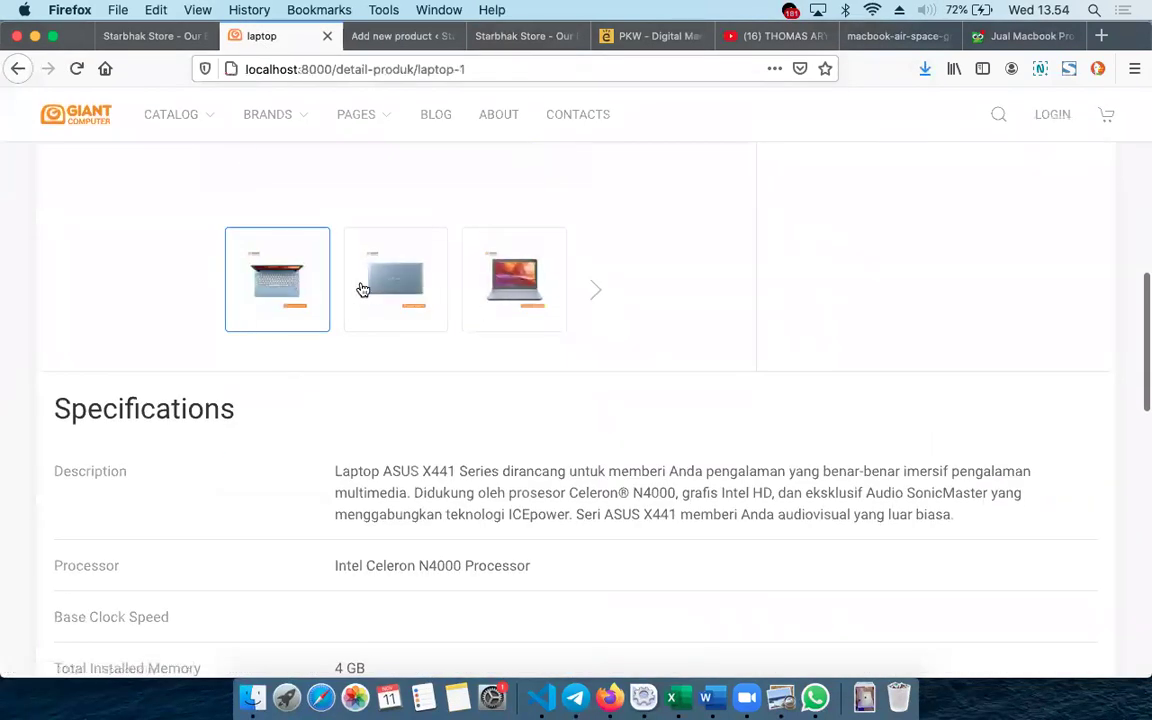
left_click(366, 37)
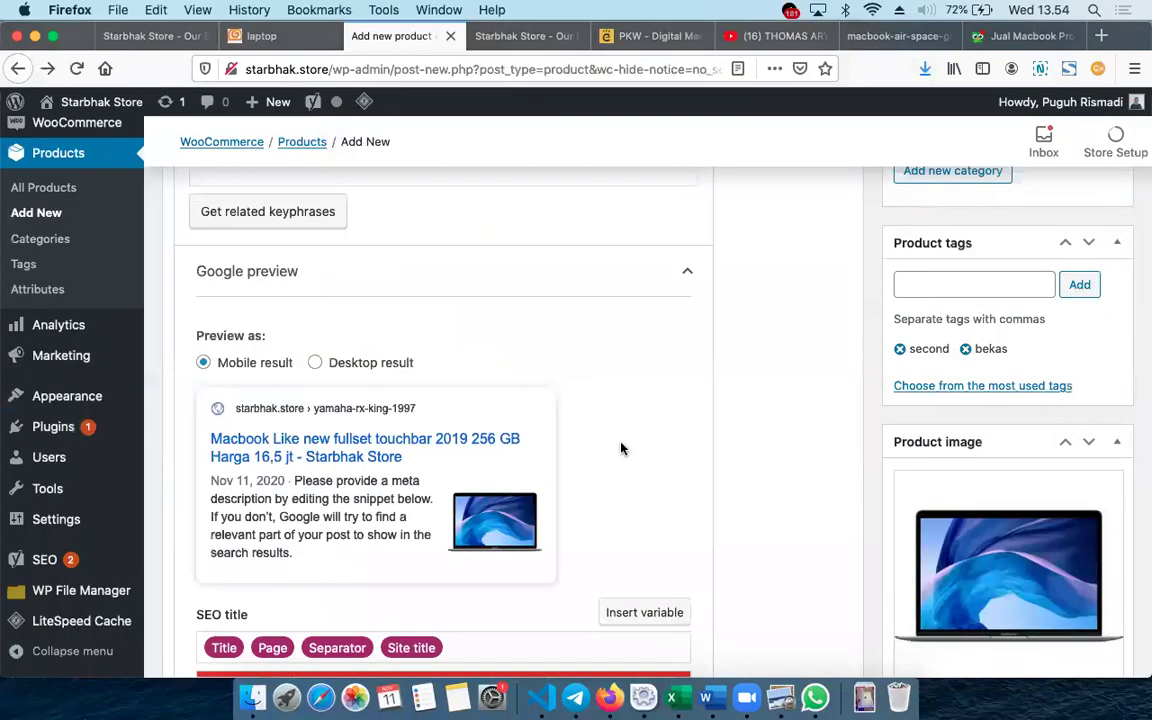
scroll(977, 488, "down", 5)
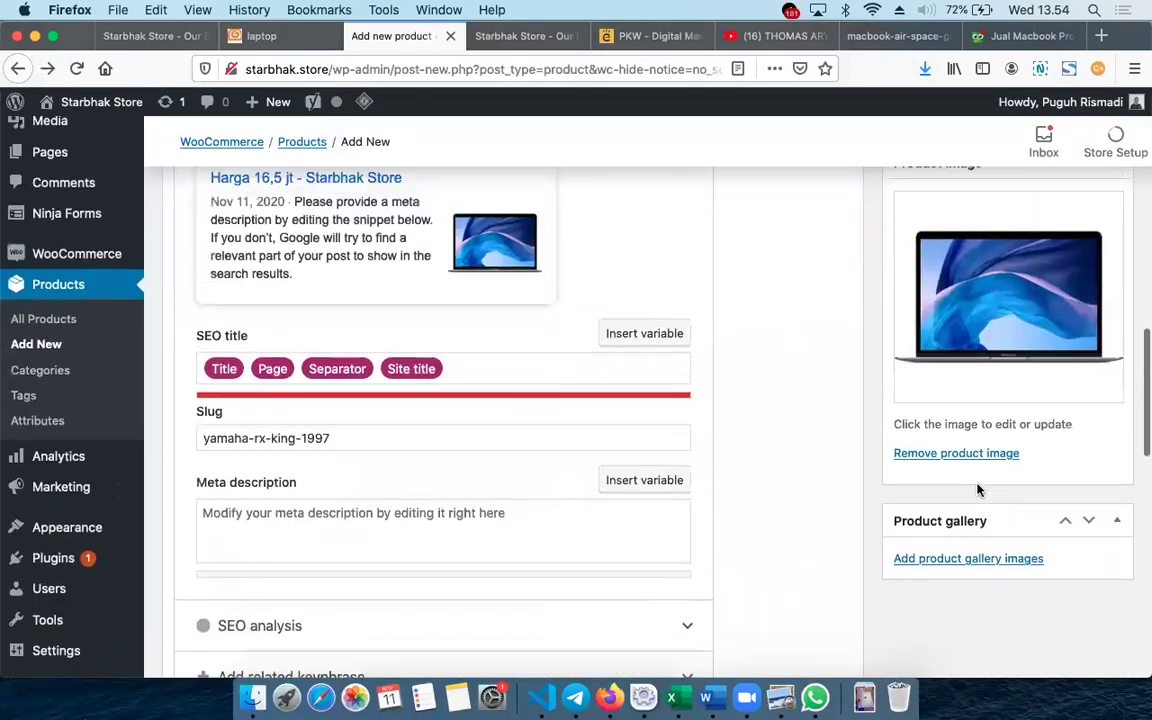
scroll(978, 489, "up", 4)
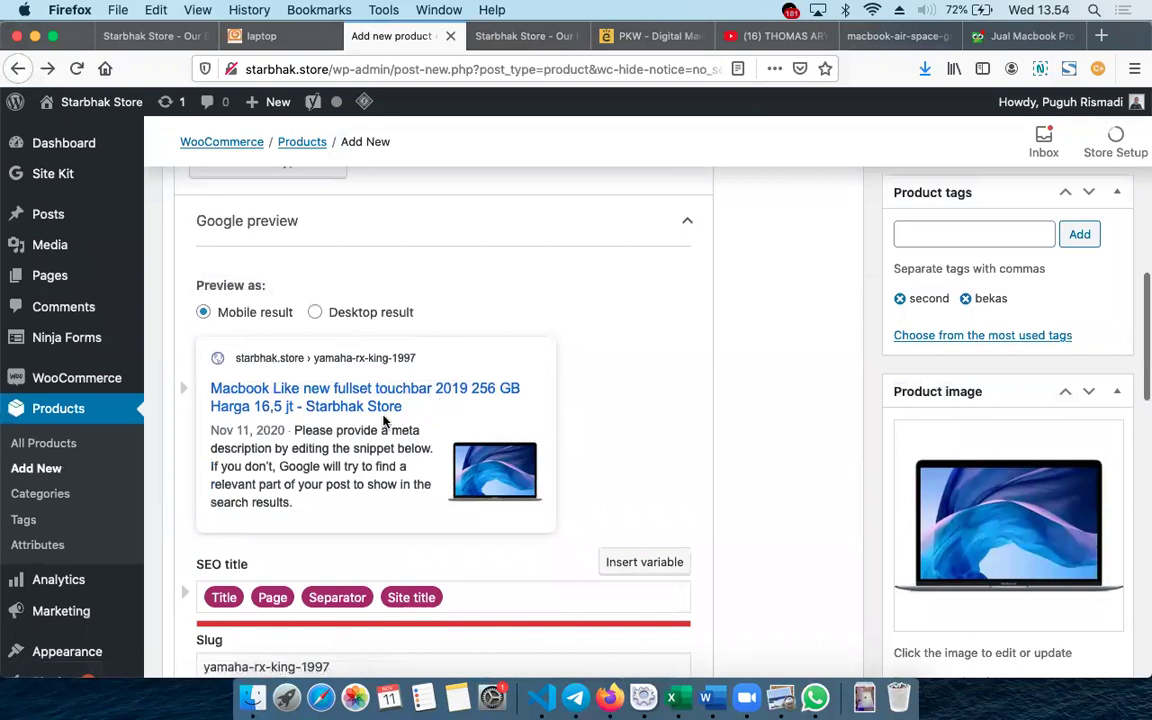
scroll(753, 447, "down", 5)
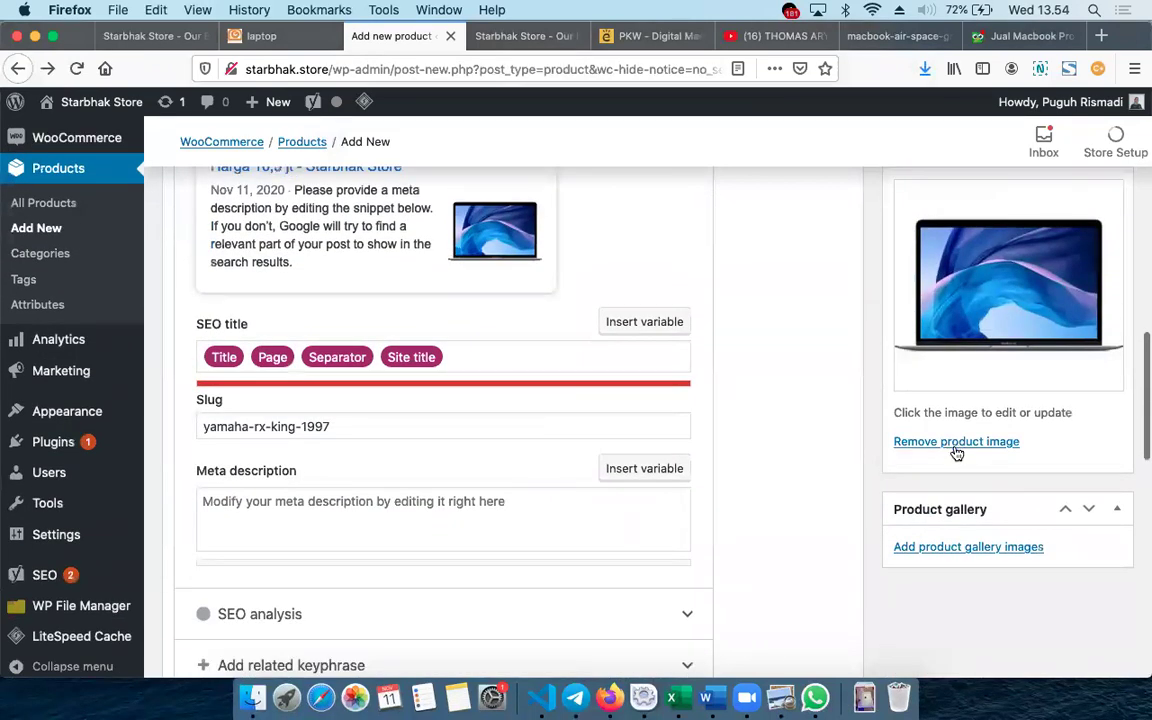
Upload the five shift-selected 13.53 MacBook photos and add them to the product gallery.
left_click(970, 547)
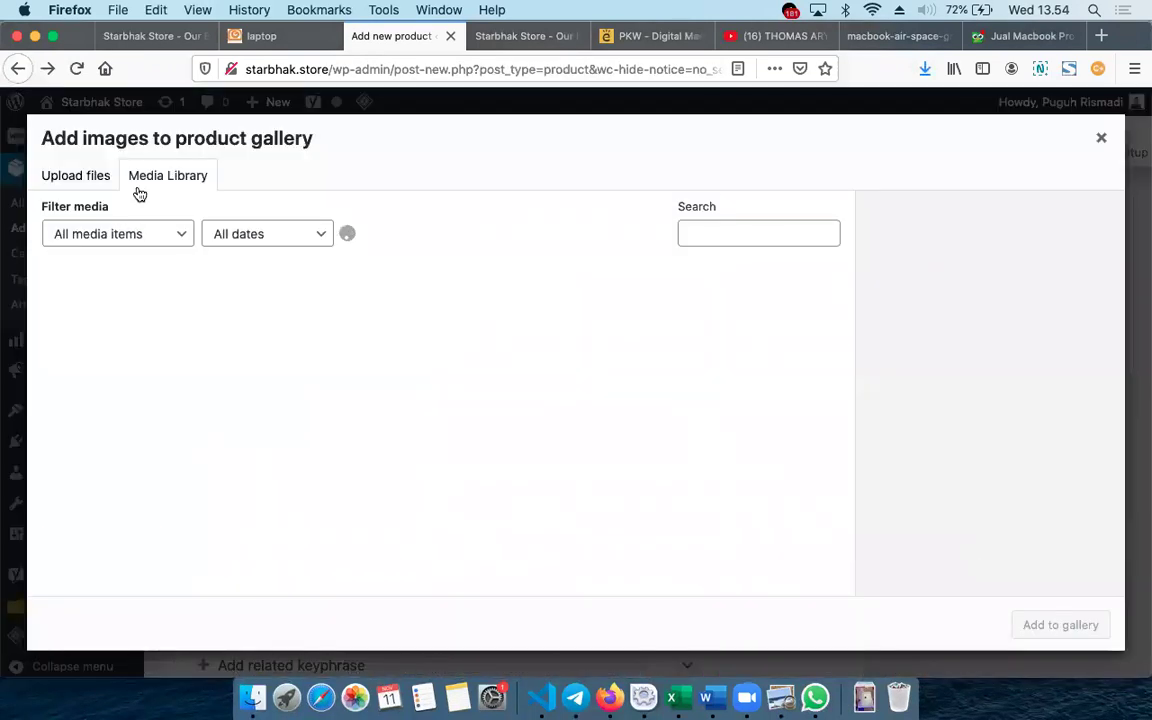
left_click(69, 177)
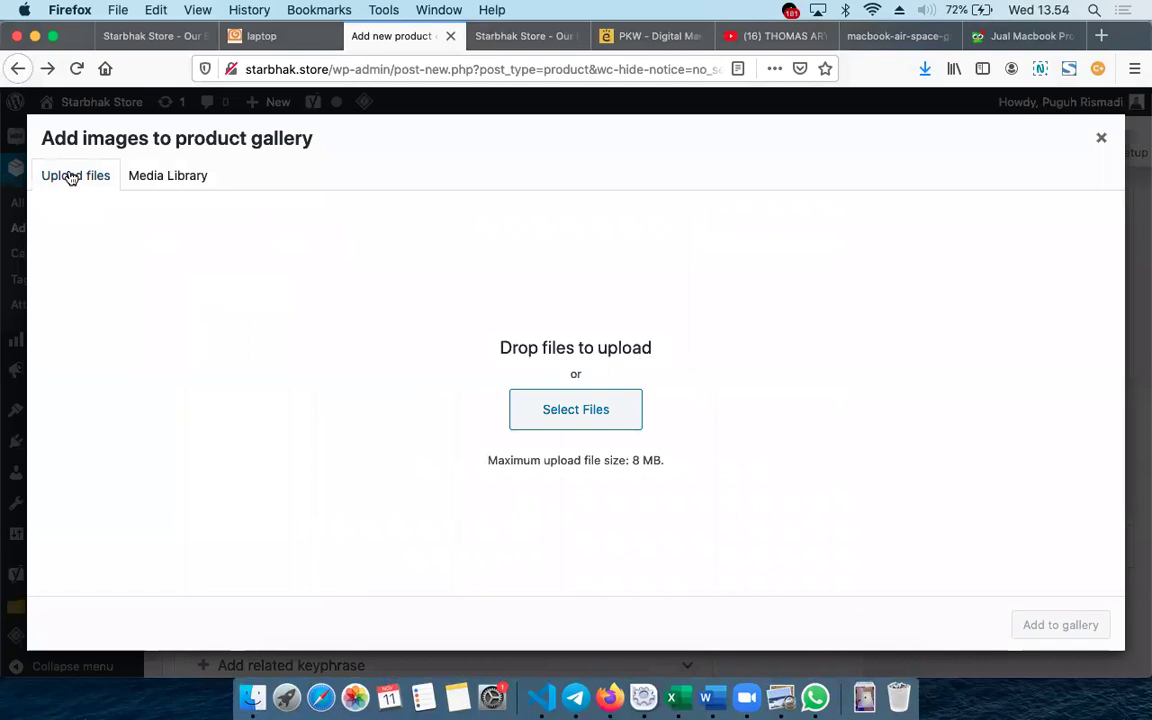
left_click(578, 405)
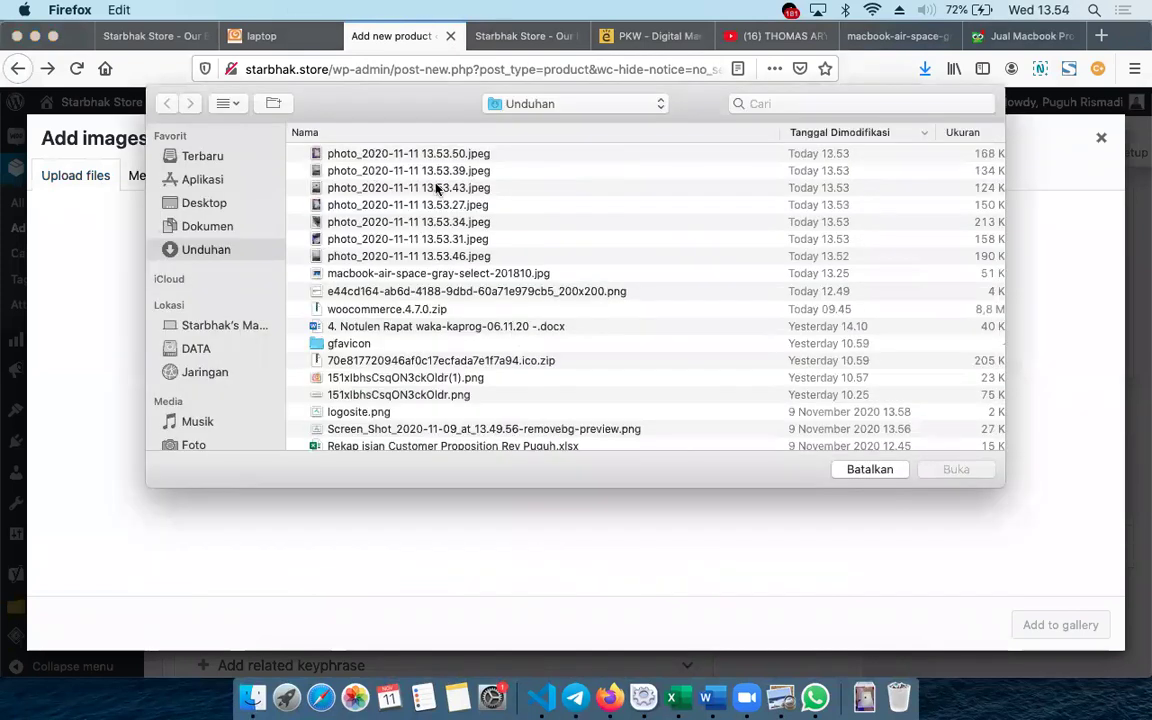
left_click(390, 158)
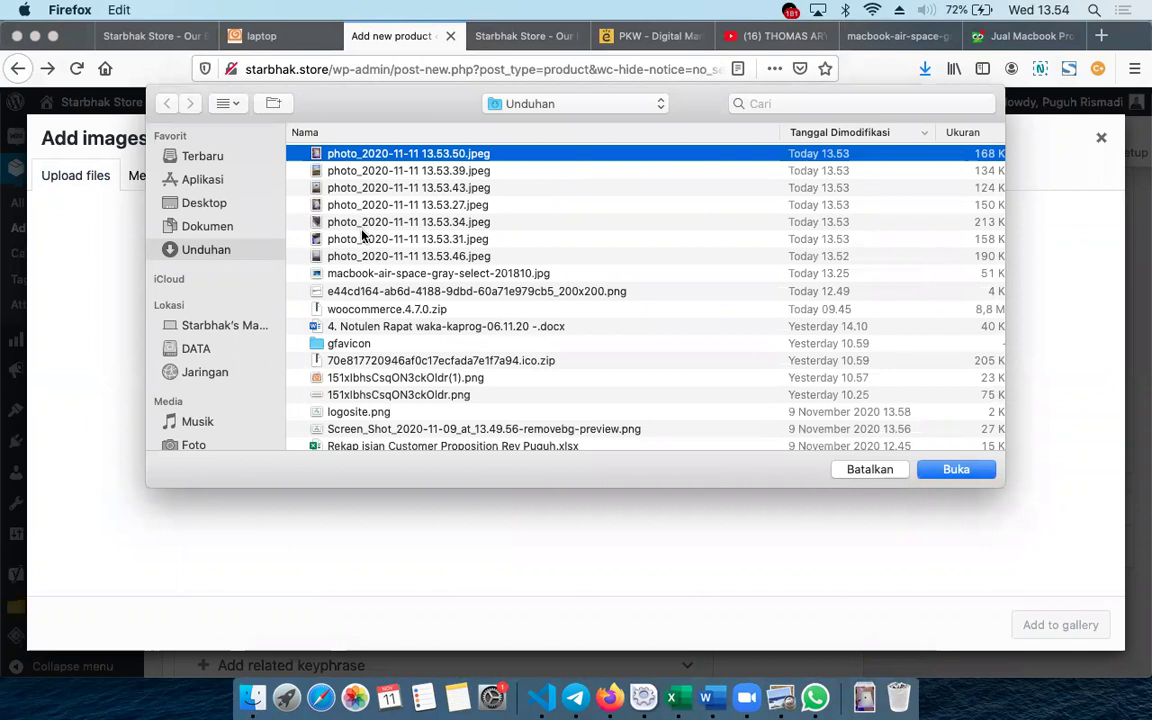
left_click(343, 172)
left_click(336, 189)
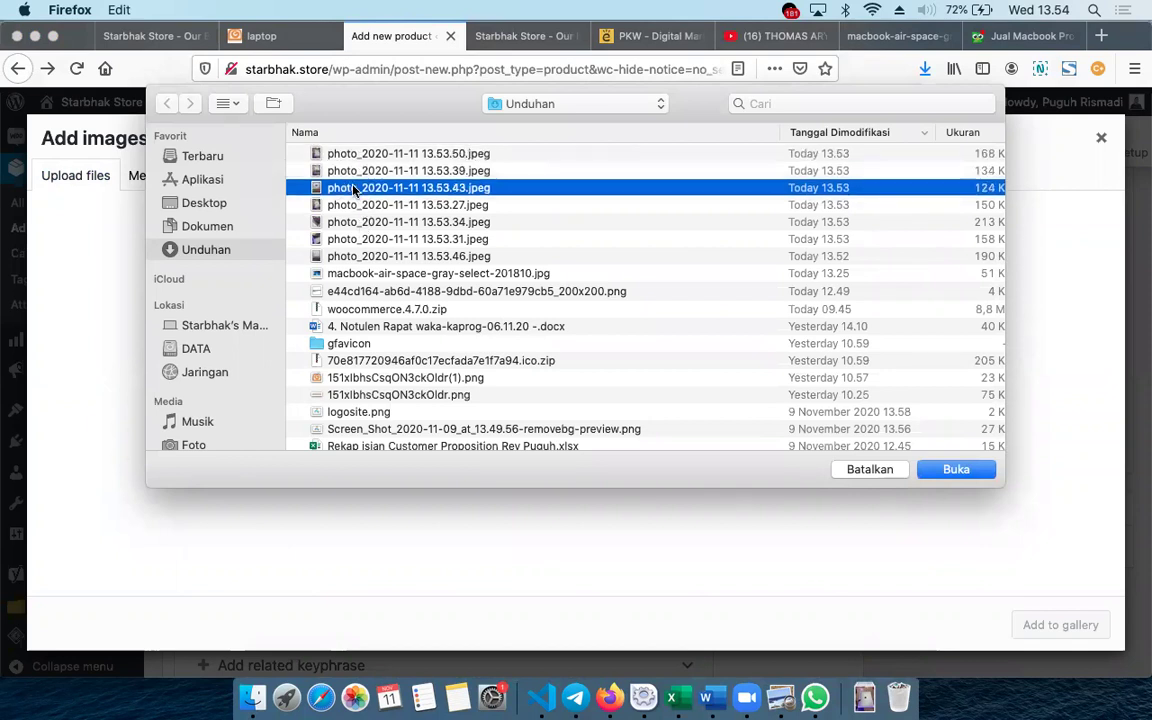
left_click(375, 240, "shift")
left_click(380, 256, "shift")
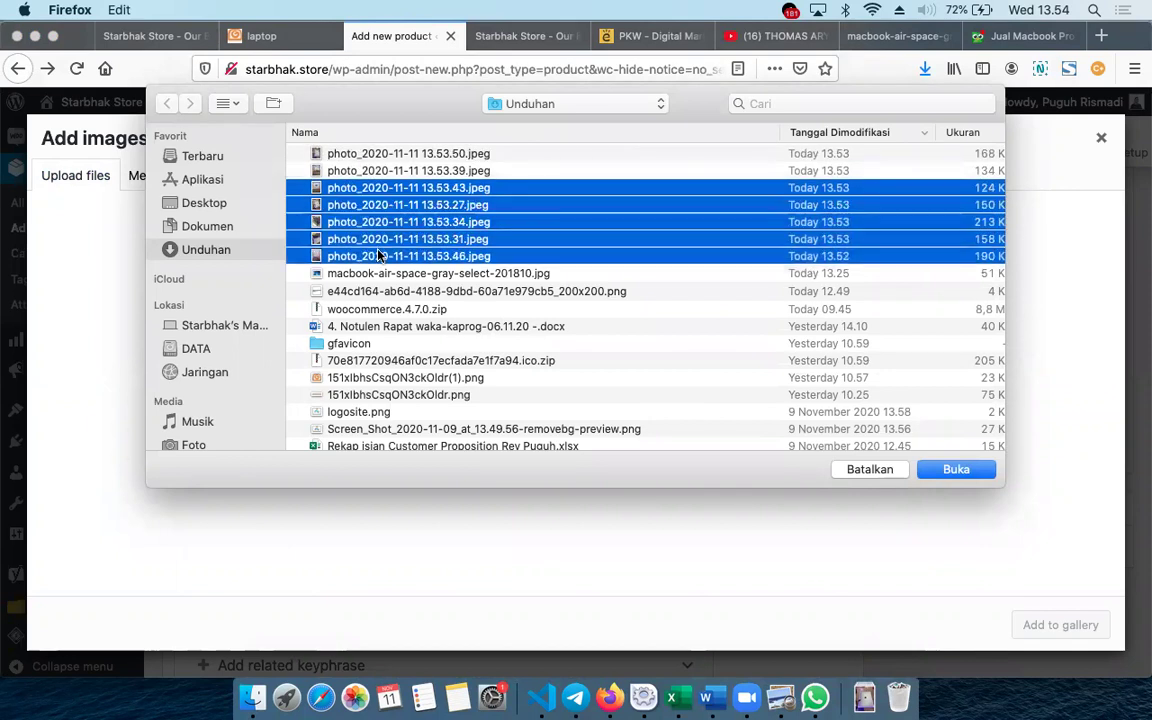
left_click(970, 472)
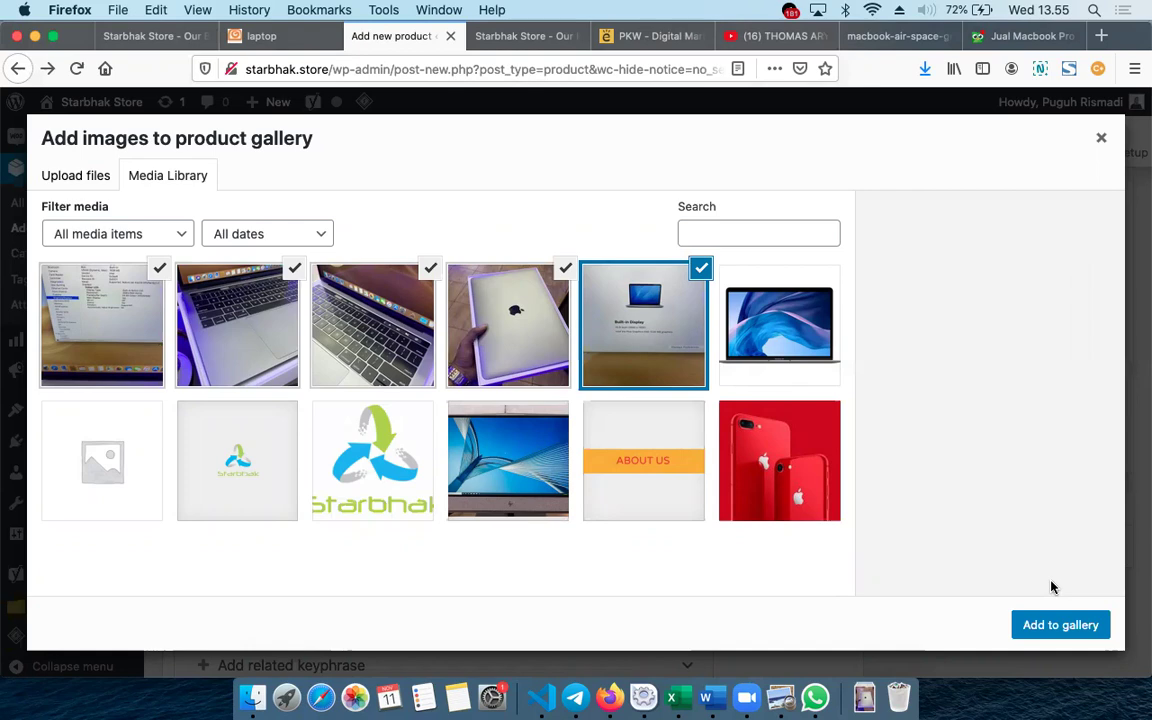
left_click(1068, 634)
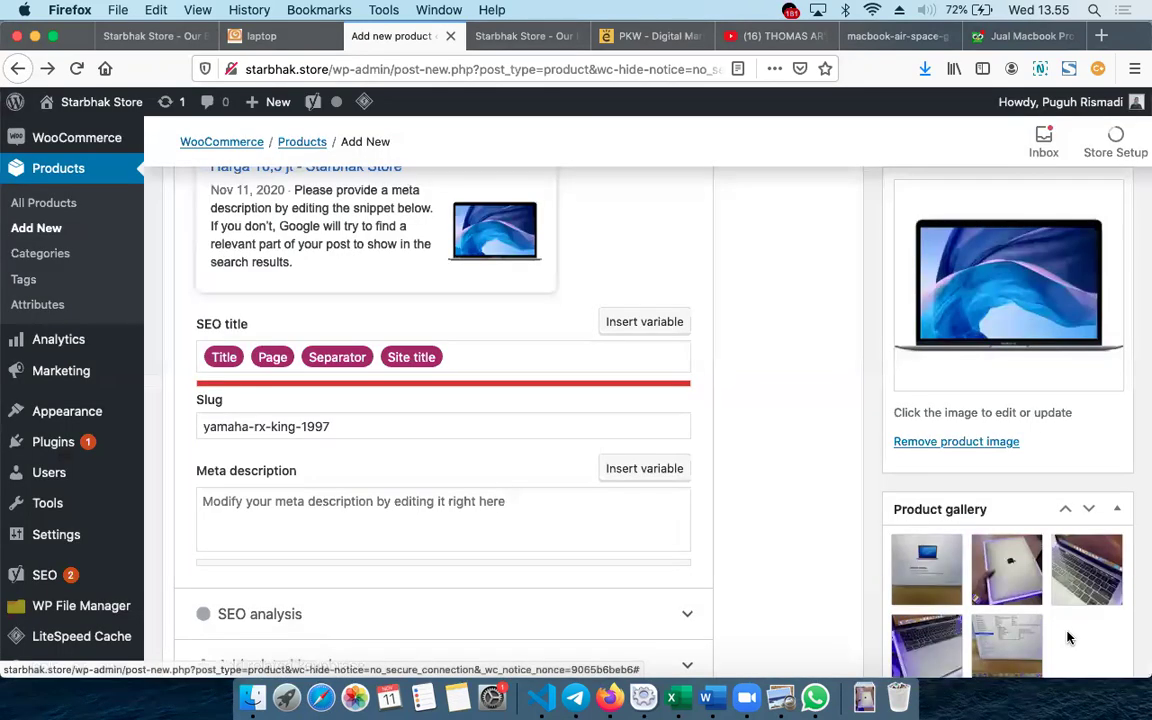
Enter 19000000 as Regular price and 16500000 as Sale price under Product data.
scroll(858, 417, "down", 4)
scroll(858, 417, "up", 3)
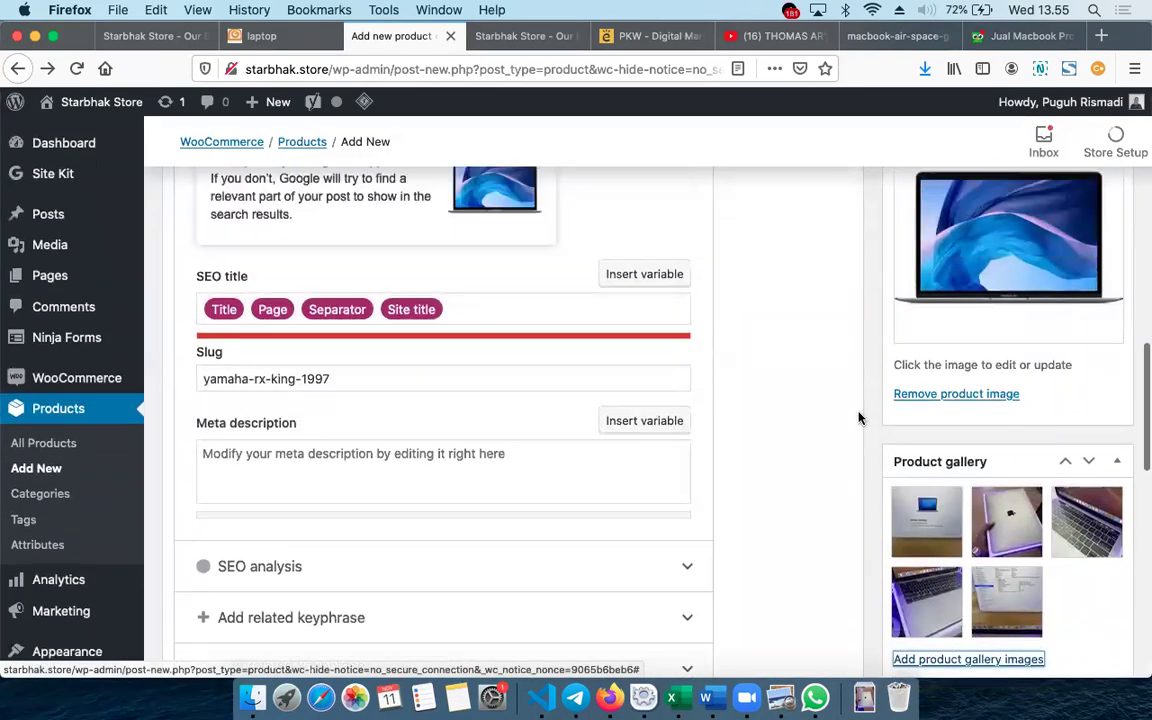
scroll(858, 417, "up", 1)
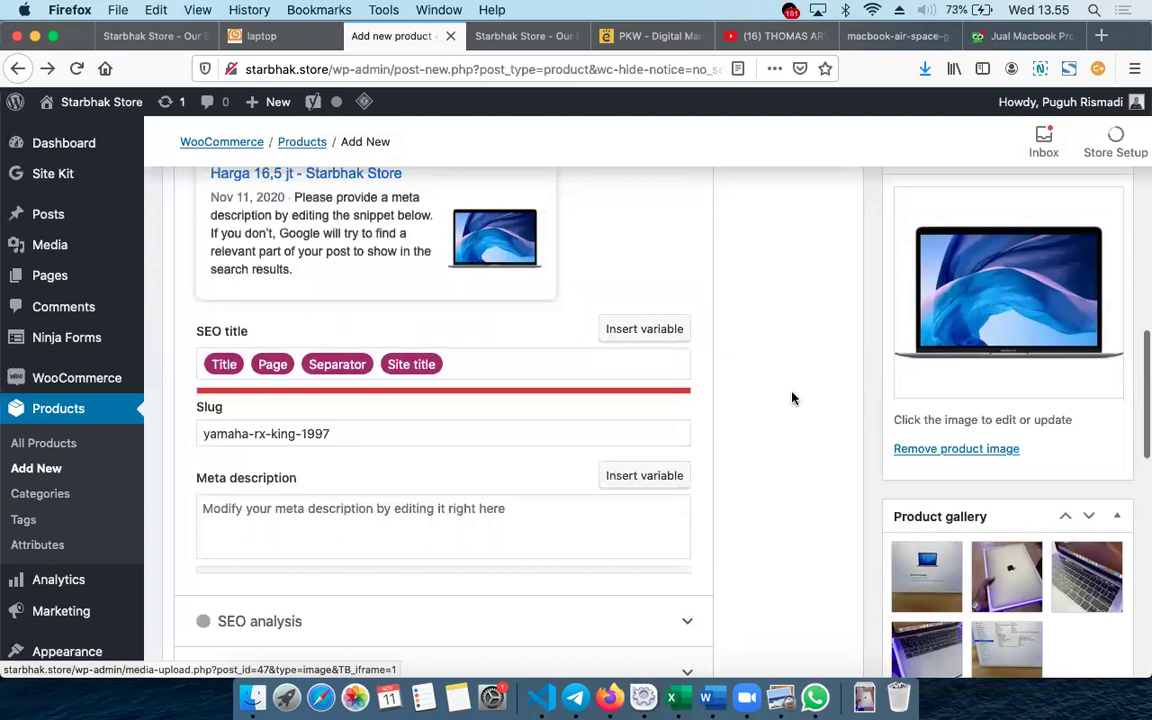
scroll(800, 394, "down", 3)
scroll(862, 443, "down", 3)
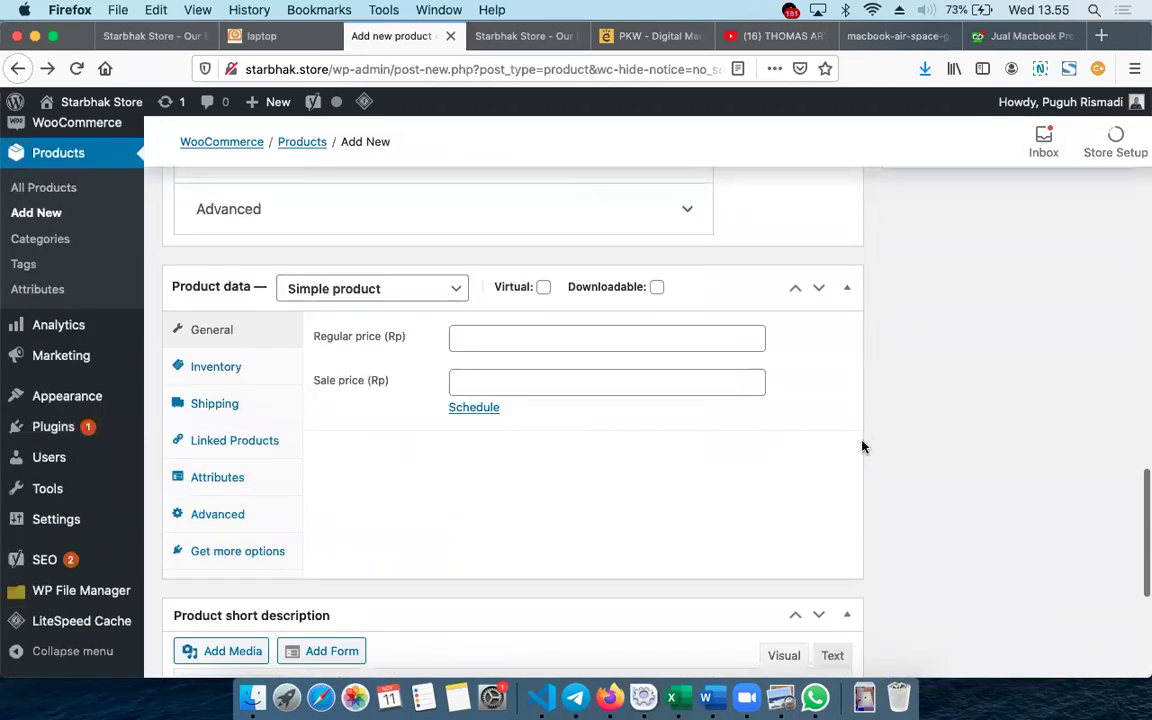
scroll(553, 491, "down", 1)
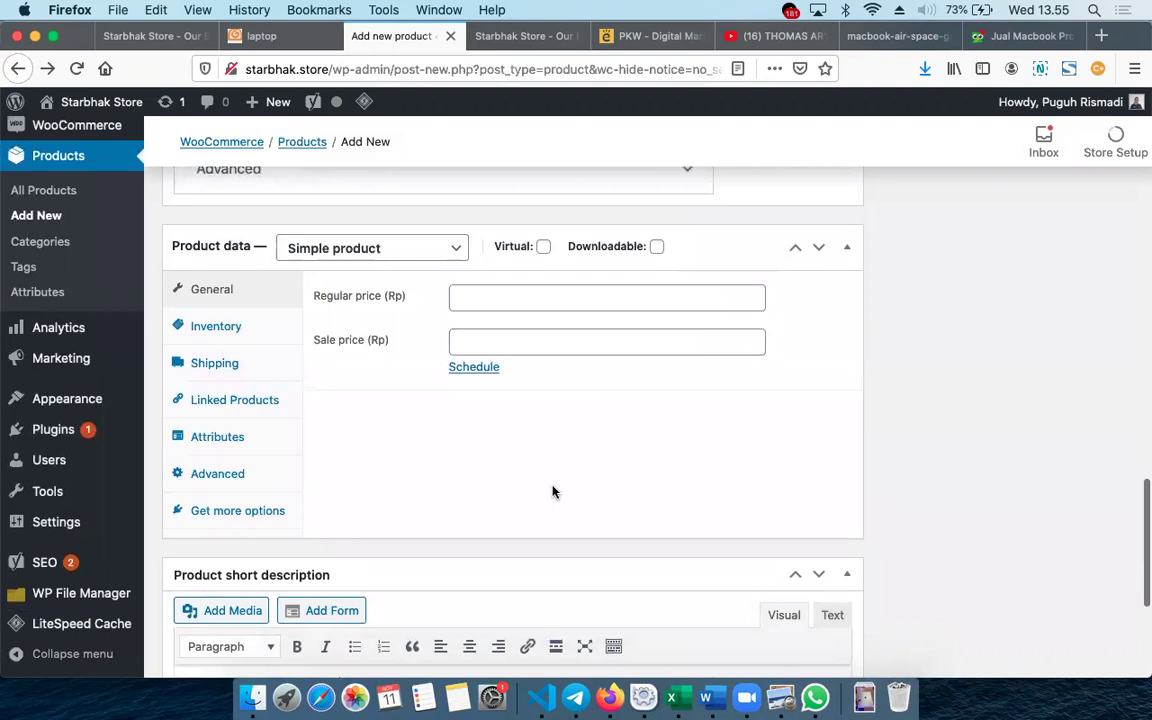
left_click(536, 303)
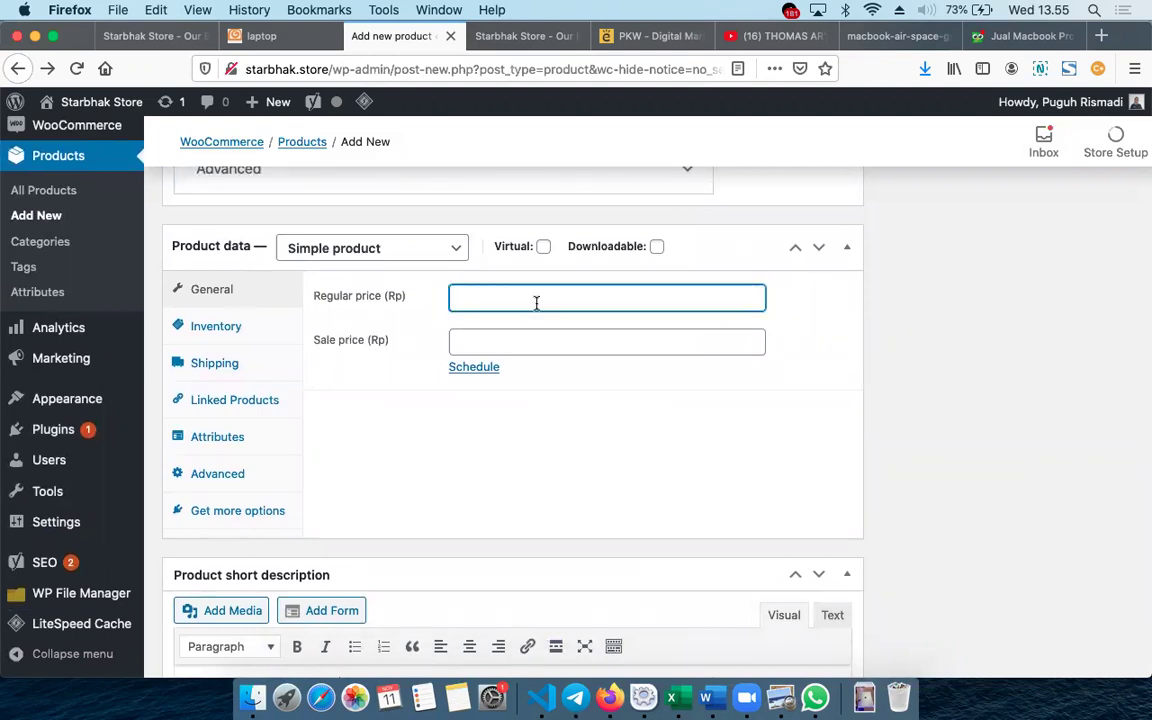
type("19000000")
left_click(558, 344)
type("16")
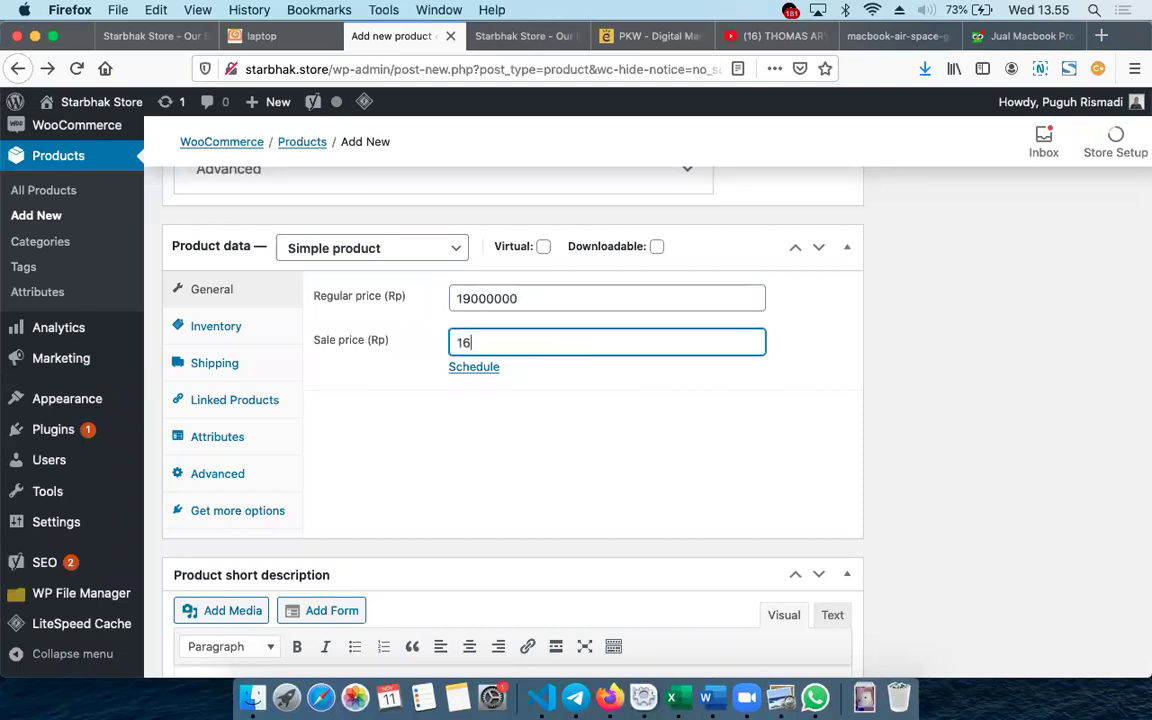
type("500000")
scroll(589, 494, "down", 5)
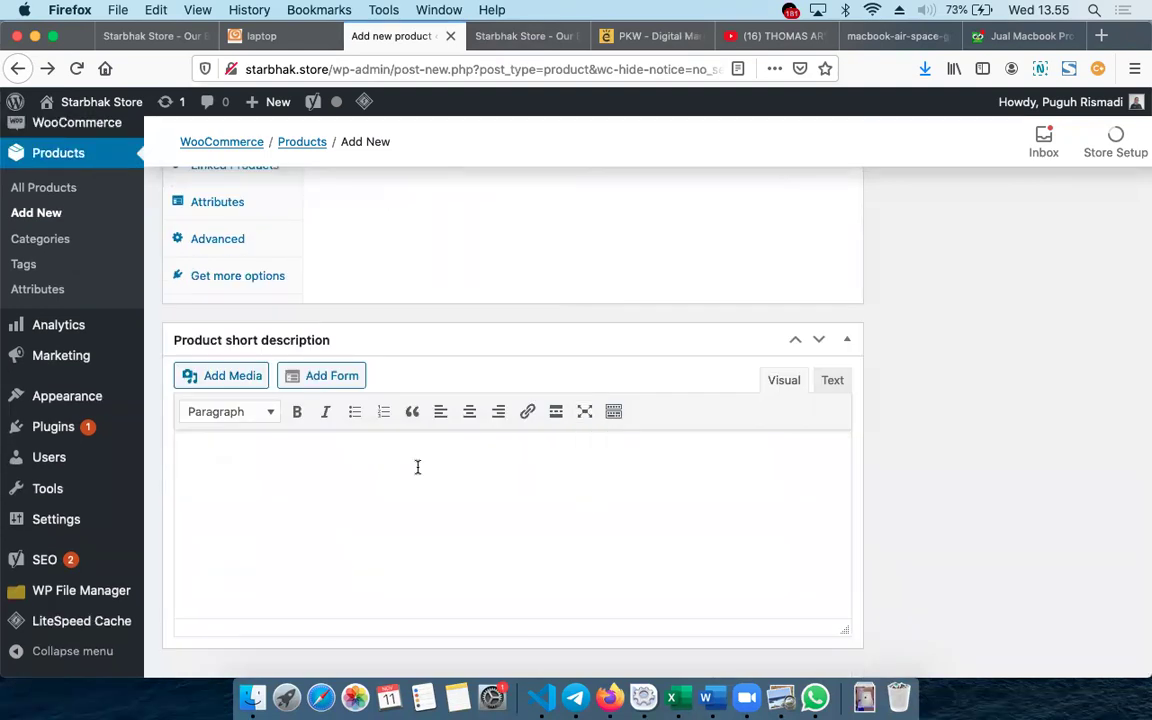
Write the short description 'Macbook Air 2019 Dengan Touchbar yang memudahkan pengguna' and publish.
left_click(308, 476)
scroll(308, 476, "up", 2)
scroll(308, 480, "down", 3)
type("Macbook")
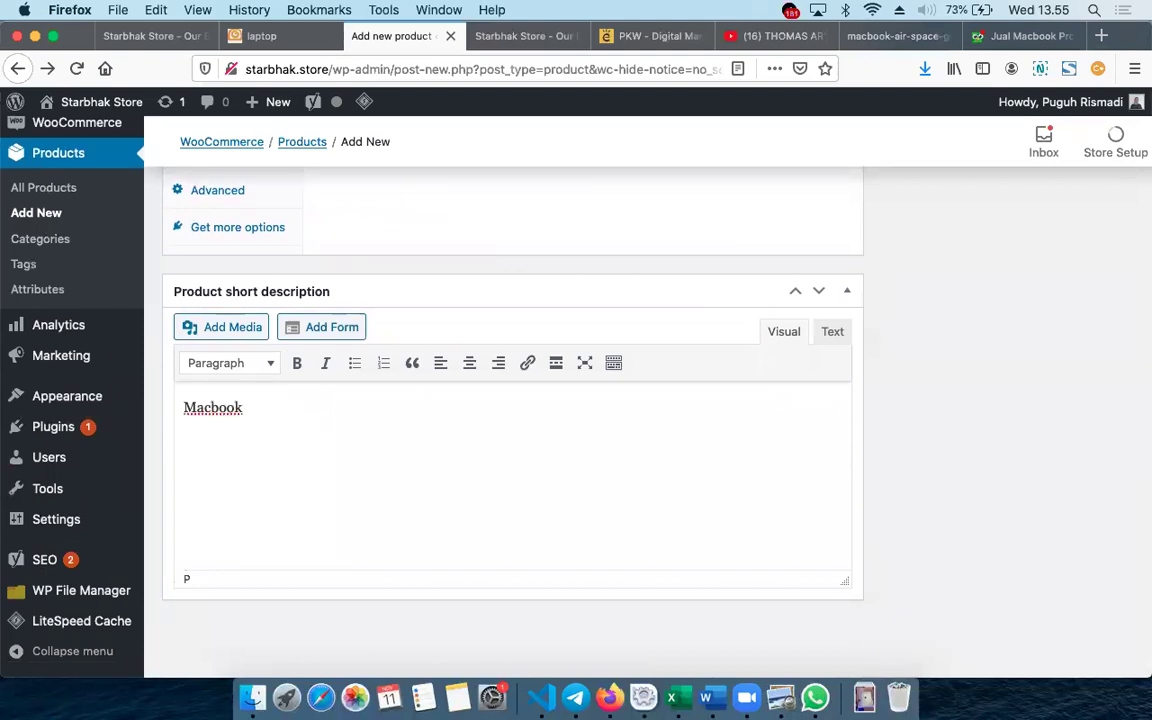
type(" Air 2019 Dengan Touchbar yang memudahkan pengguna")
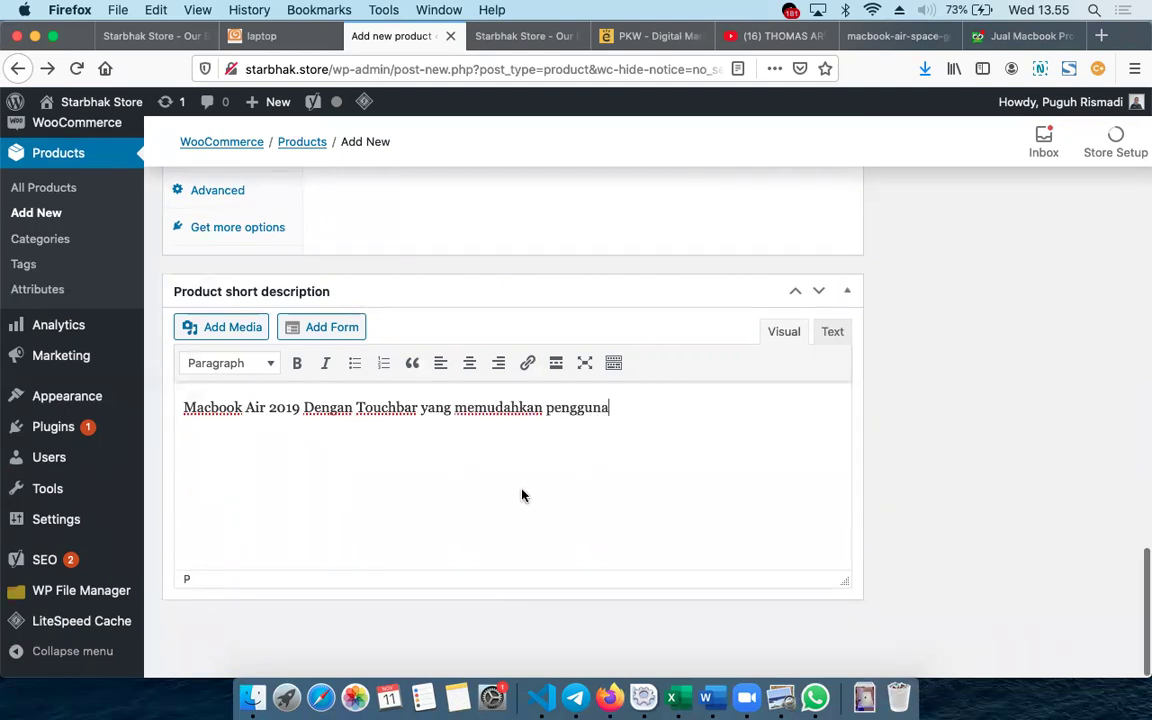
scroll(521, 490, "up", 15)
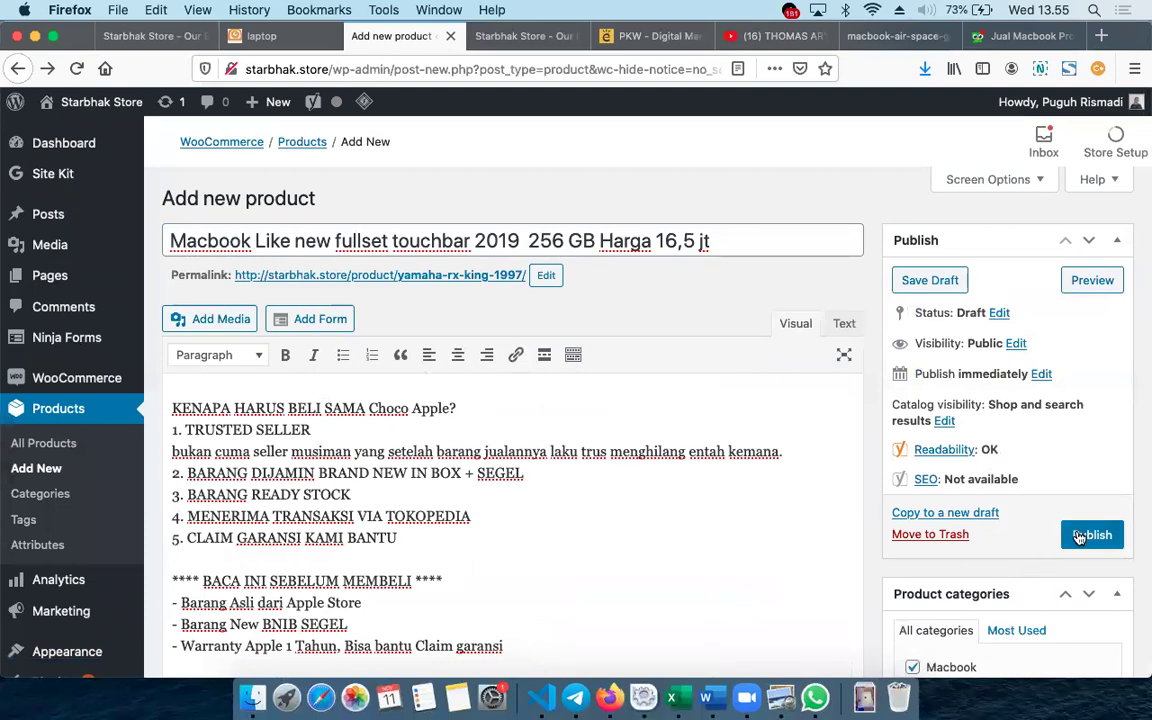
left_click(1079, 537)
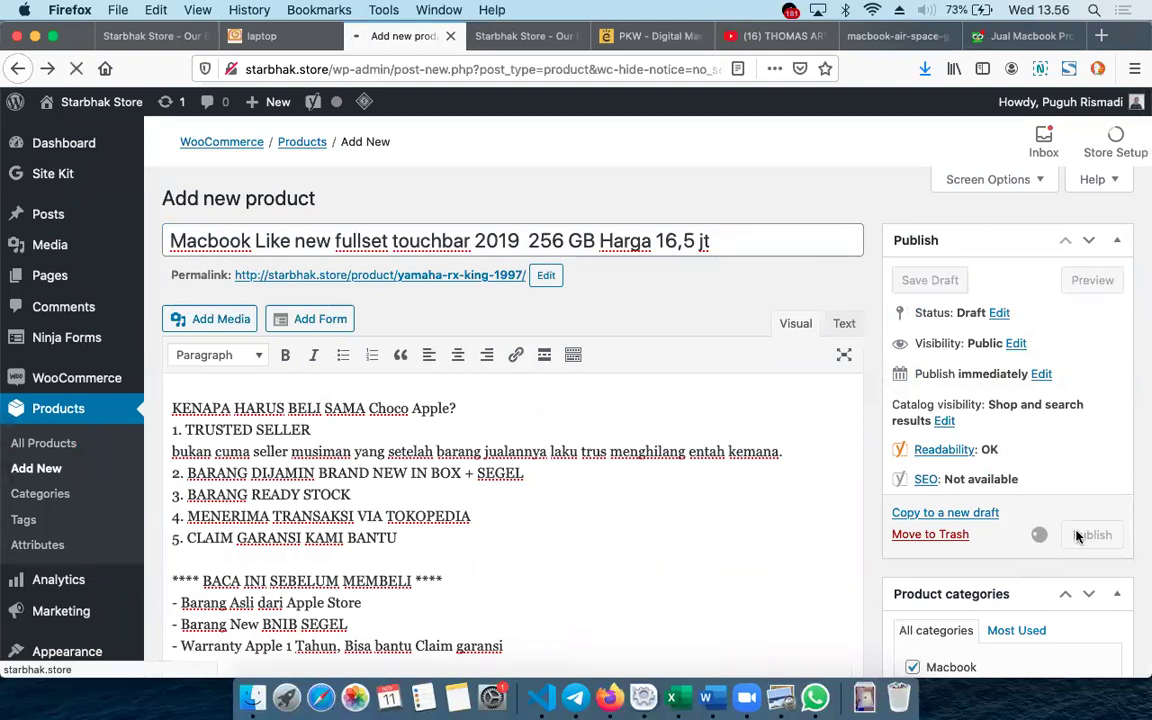
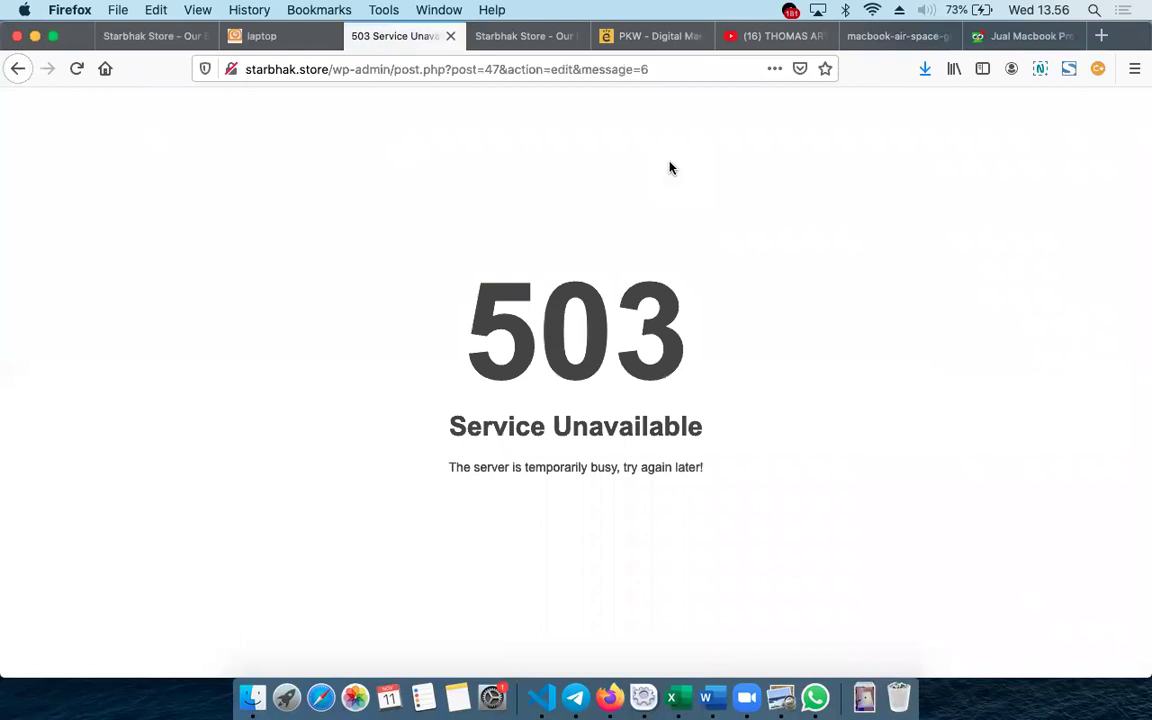
Go back from the 503 error so the MacBook listing's Edit Product page loads again.
left_click(18, 69)
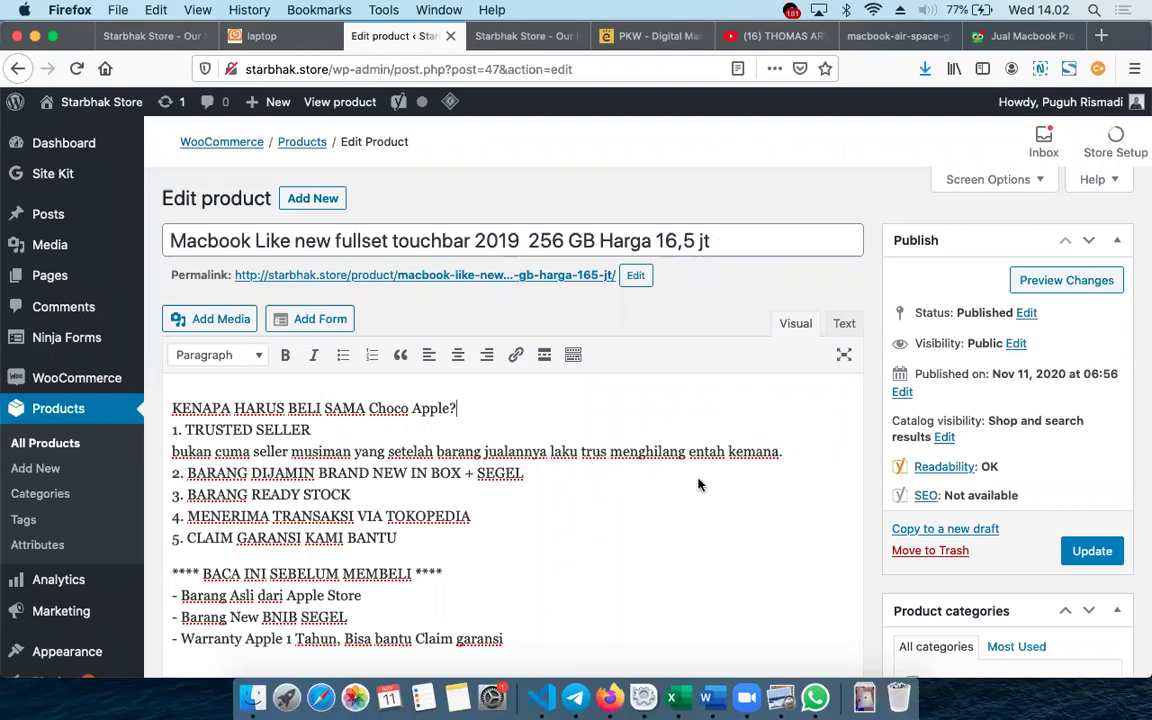
Scroll through the MacBook listing's edit page, then show the Starbhak Store 'Selamat Datang' homepage tab.
scroll(698, 484, "down", 5)
scroll(700, 485, "up", 5)
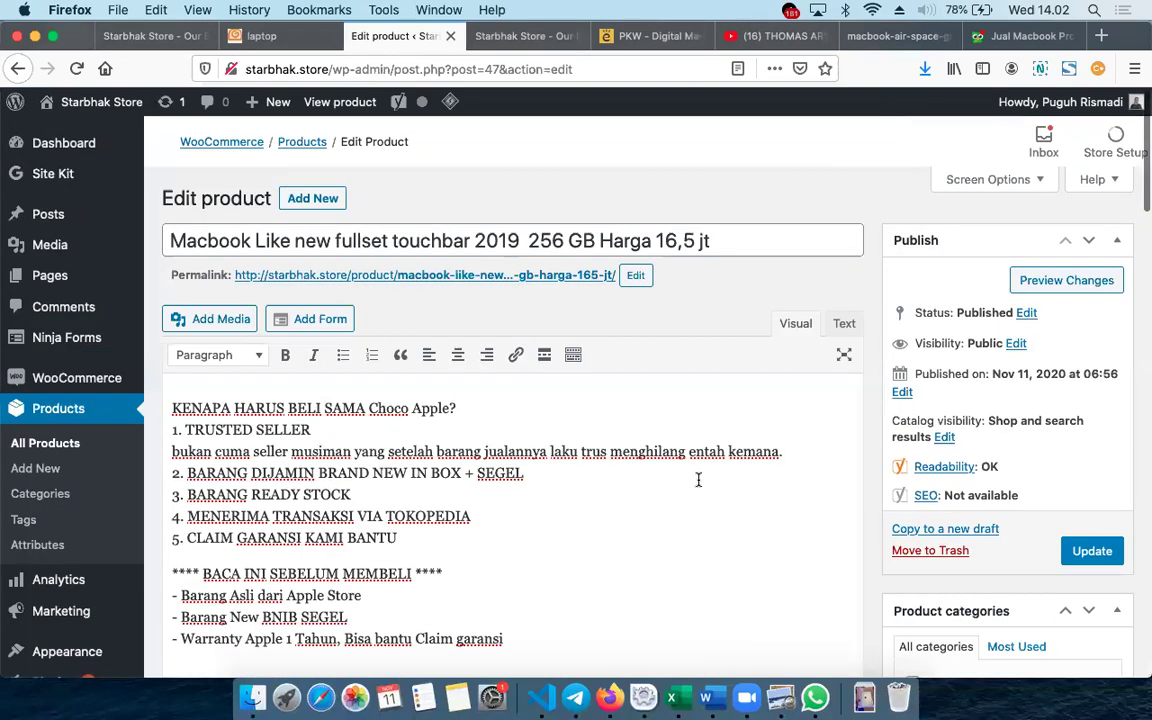
scroll(701, 486, "down", 4)
scroll(701, 486, "down", 5)
scroll(932, 418, "down", 5)
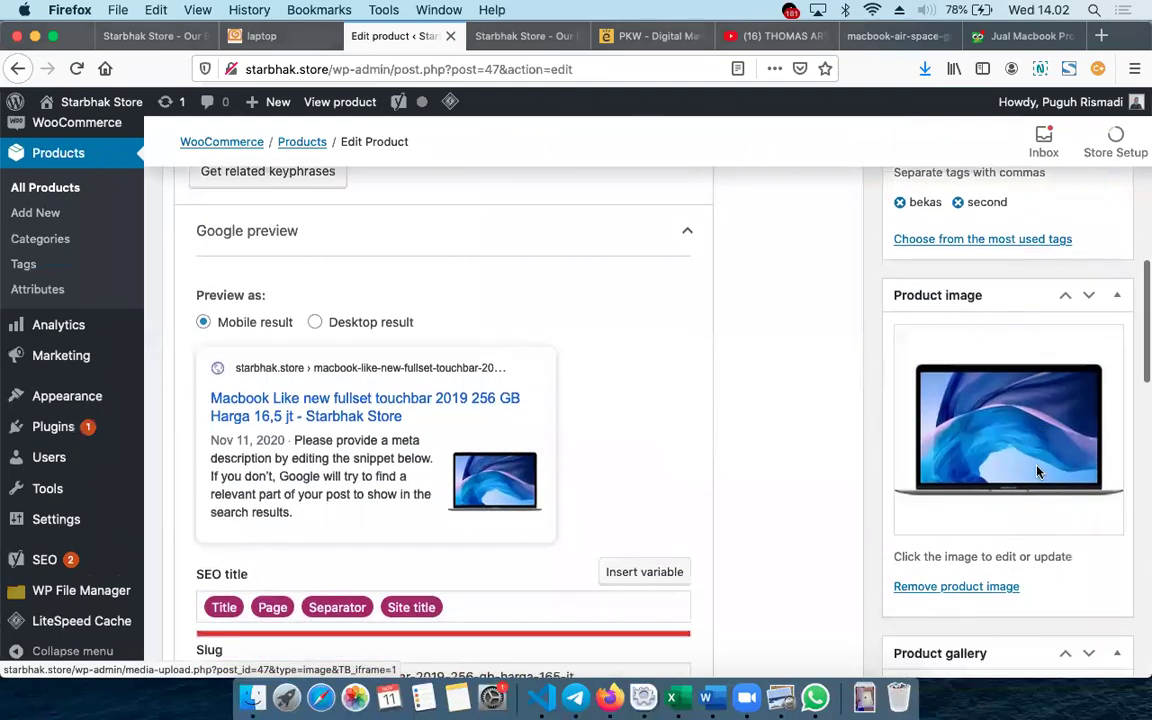
scroll(1018, 382, "up", 2)
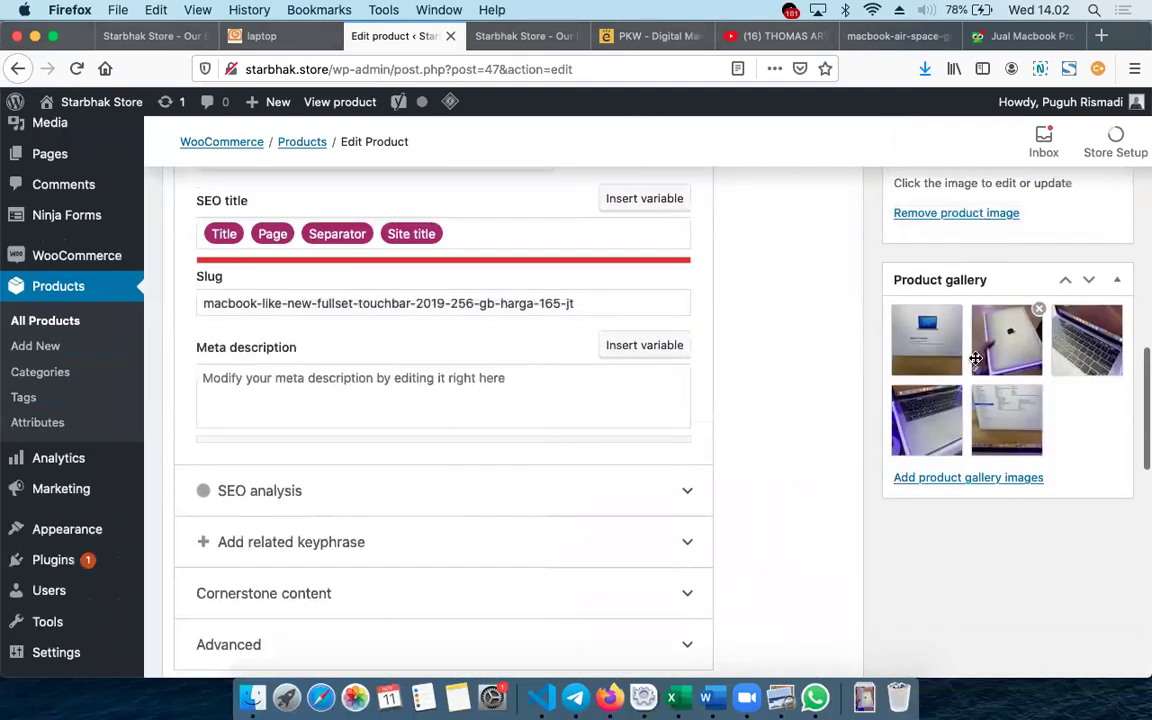
scroll(643, 384, "up", 8)
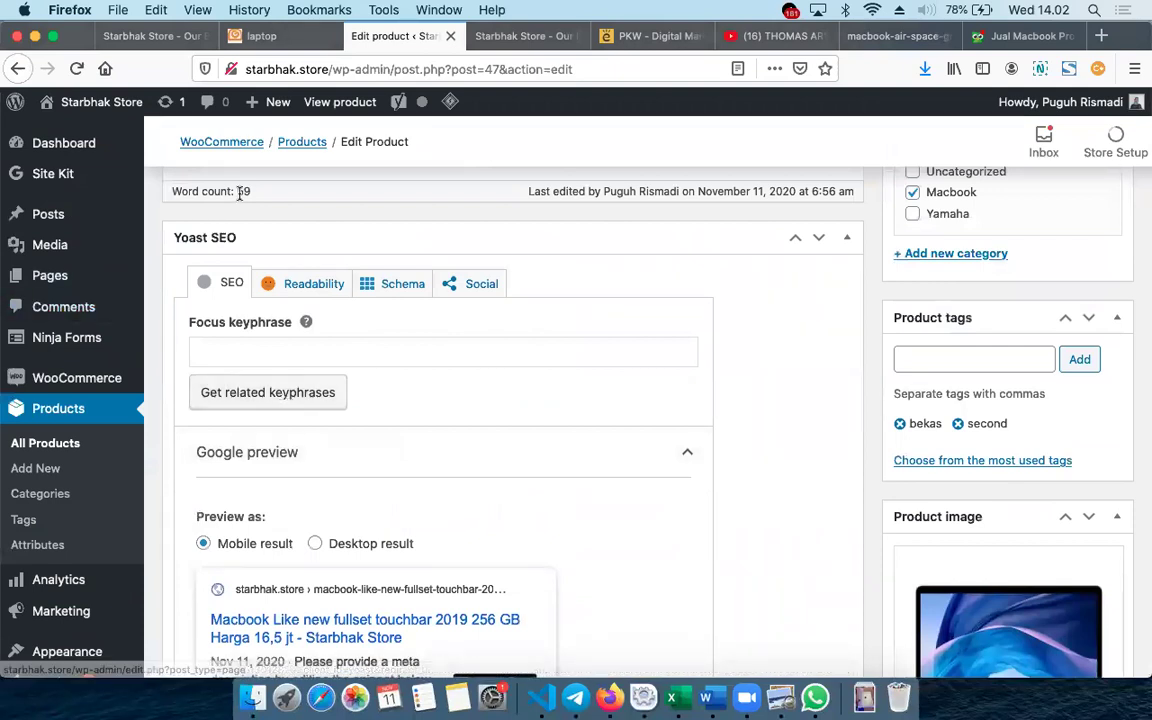
left_click(150, 39)
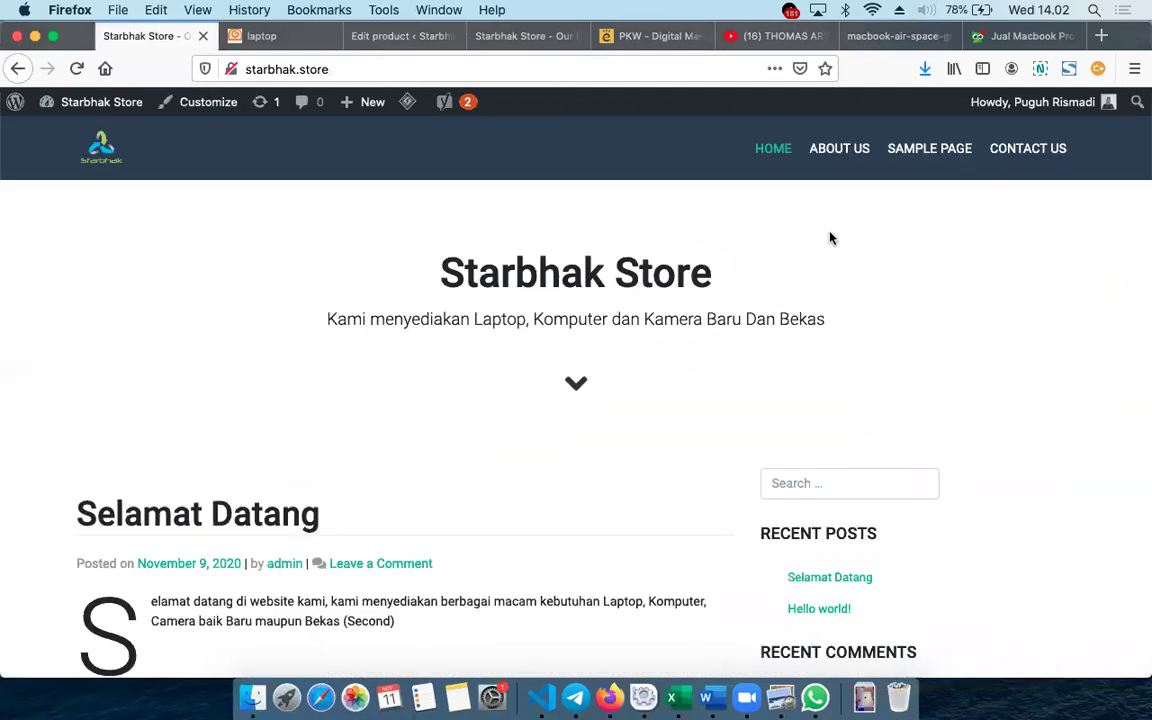
Reload and scroll the Starbhak Store homepage, then return to the MacBook Edit Product tab.
left_click(76, 69)
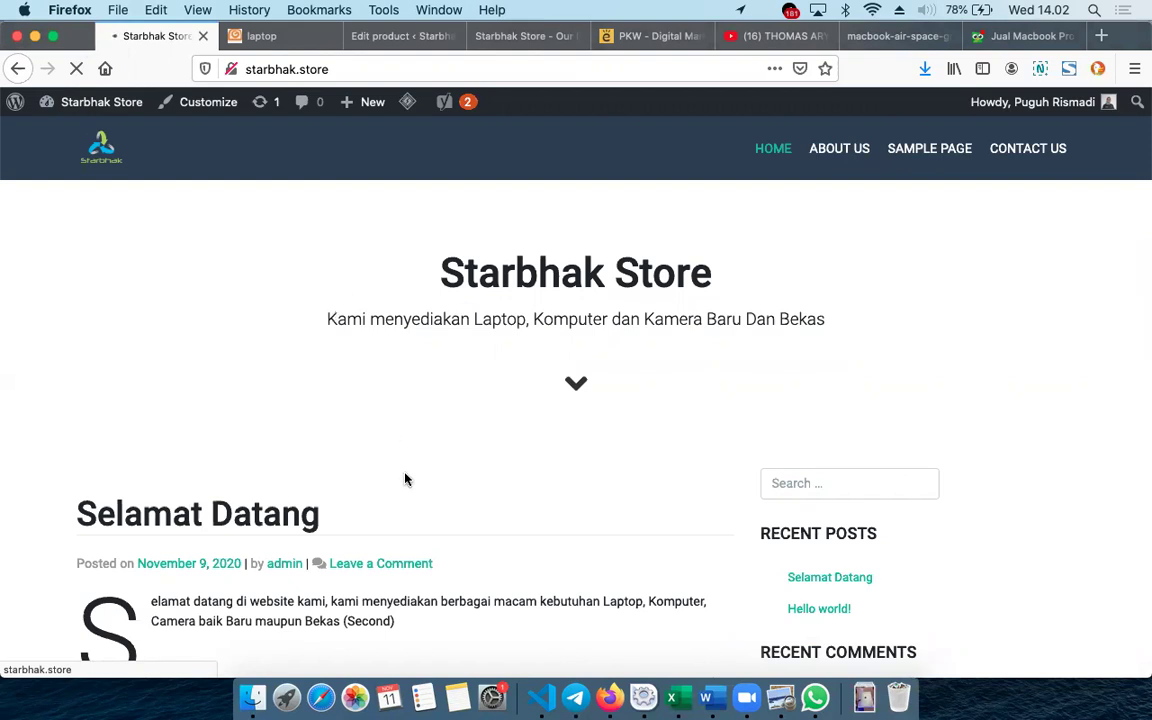
scroll(404, 478, "down", 10)
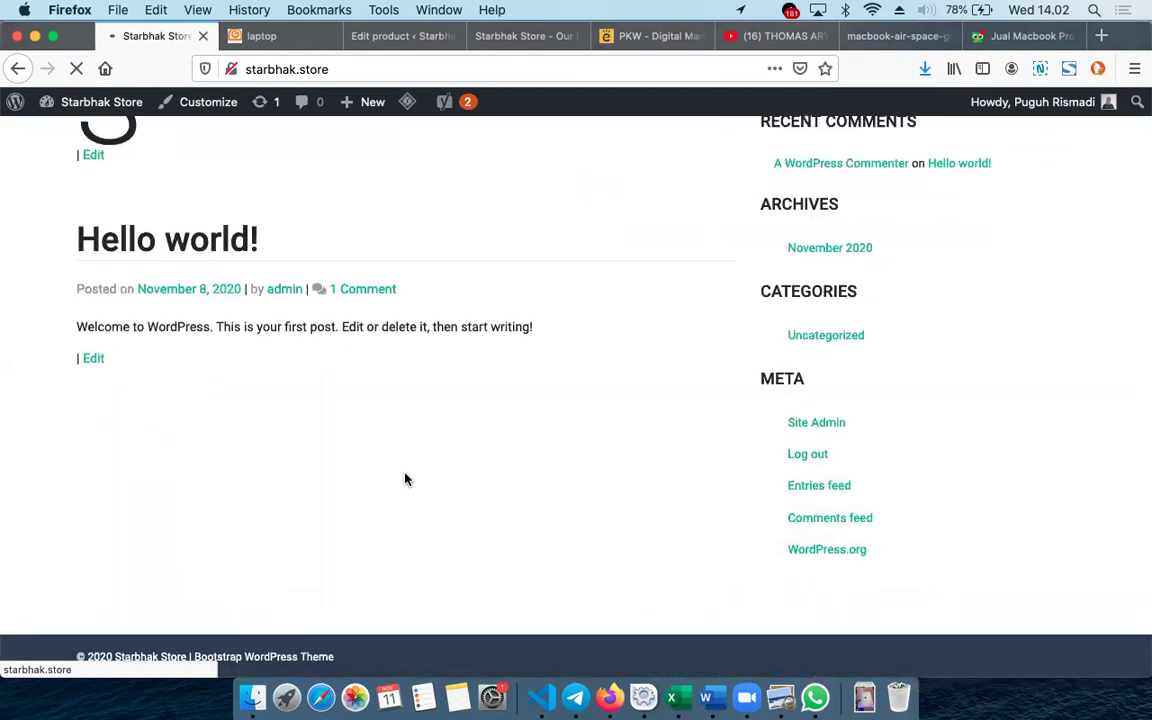
scroll(403, 478, "down", 5)
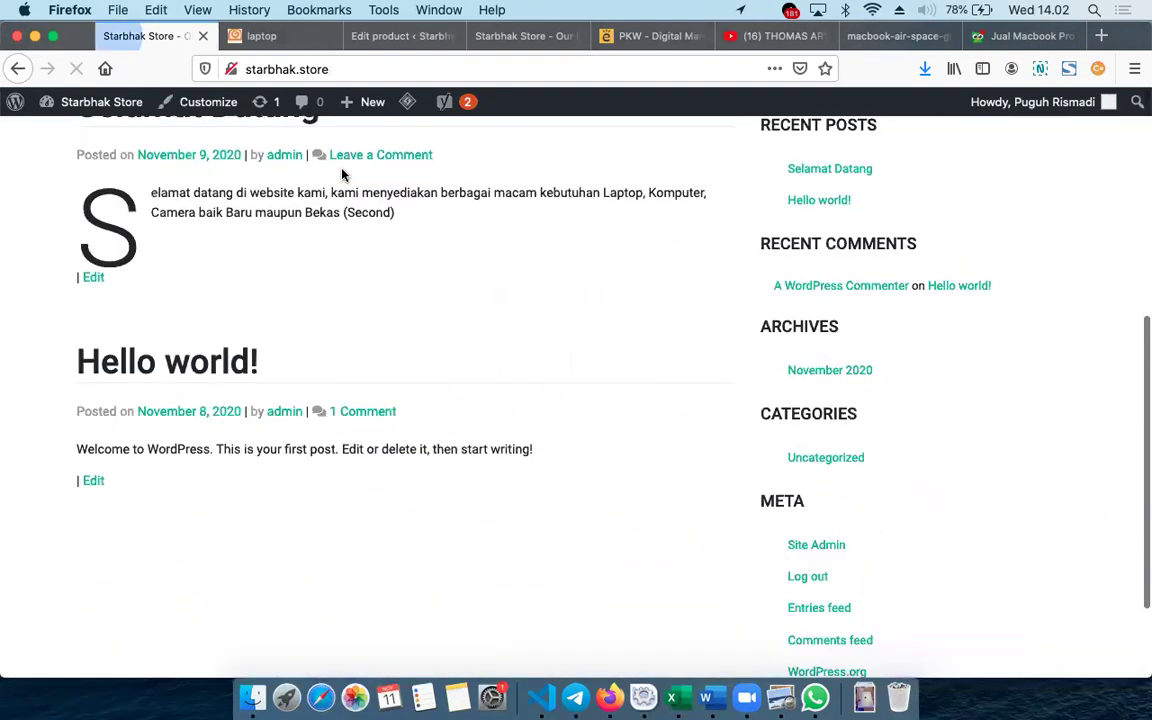
left_click(375, 36)
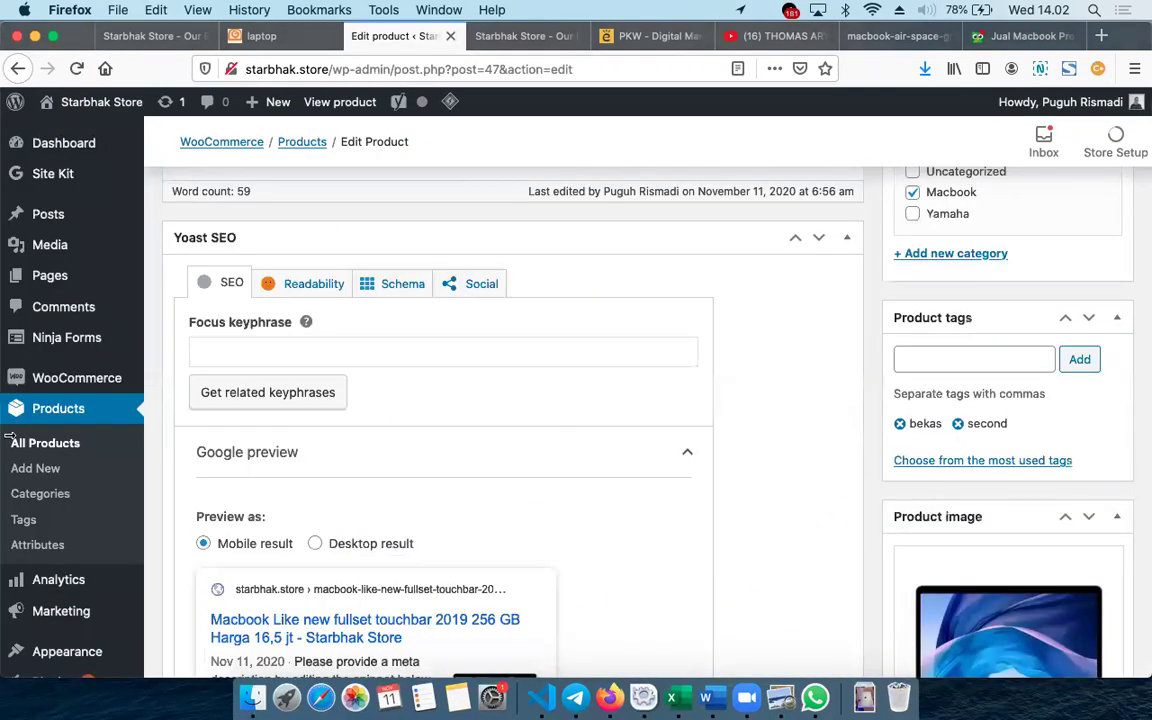
Go to the WooCommerce Home dashboard from the admin sidebar.
scroll(74, 541, "down", 5)
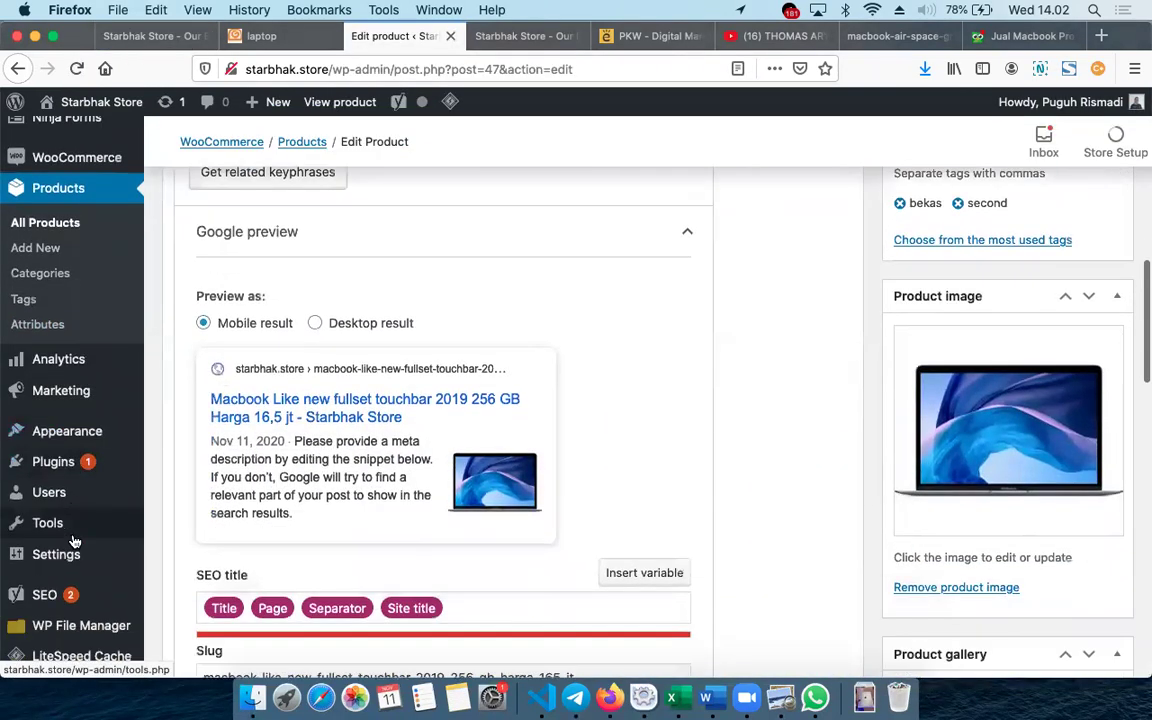
mouse_move(84, 401)
scroll(84, 401, "up", 3)
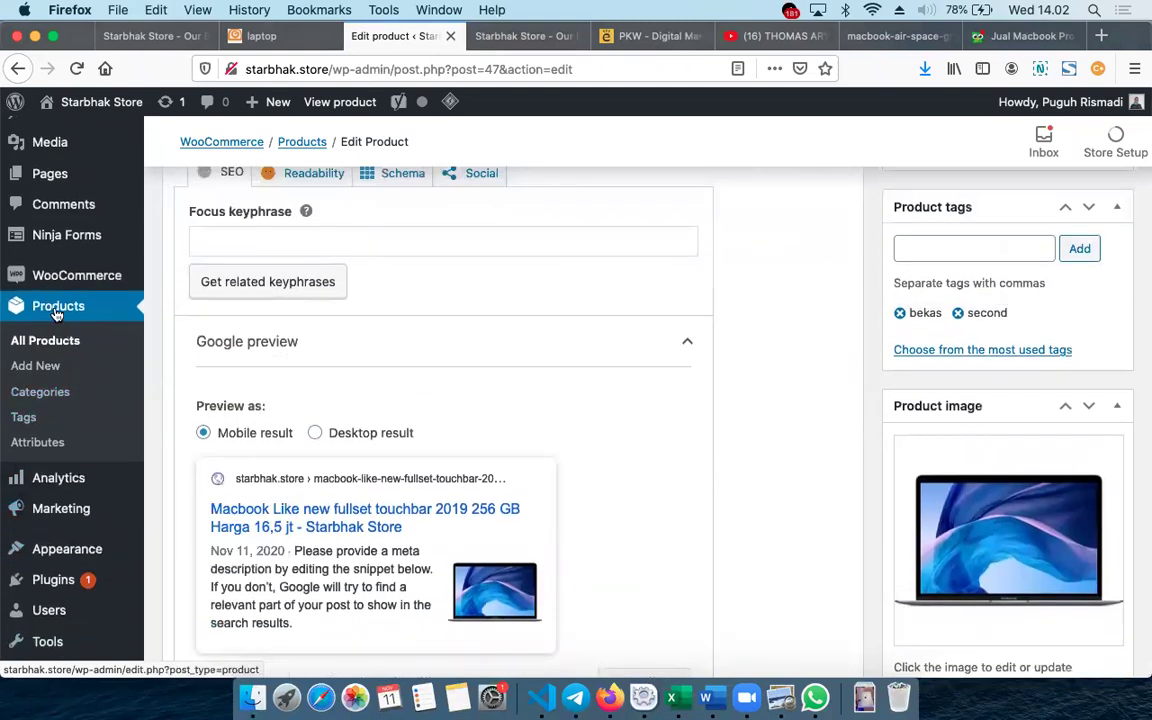
scroll(52, 310, "up", 2)
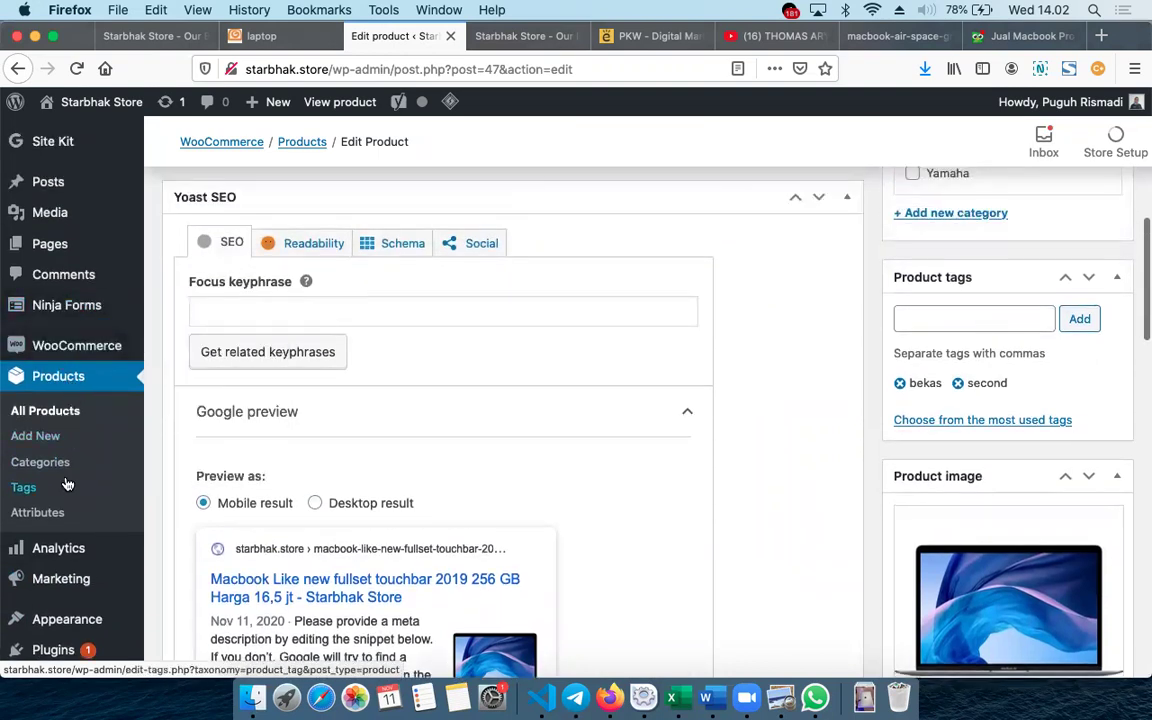
mouse_move(78, 353)
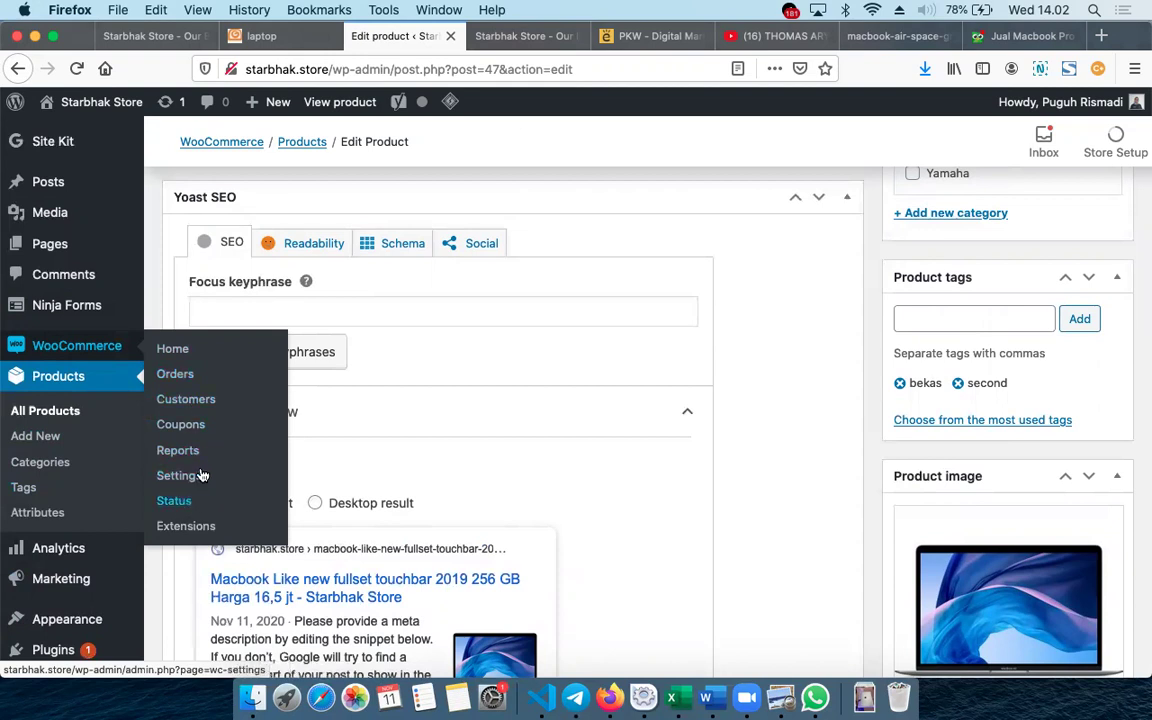
left_click(180, 357)
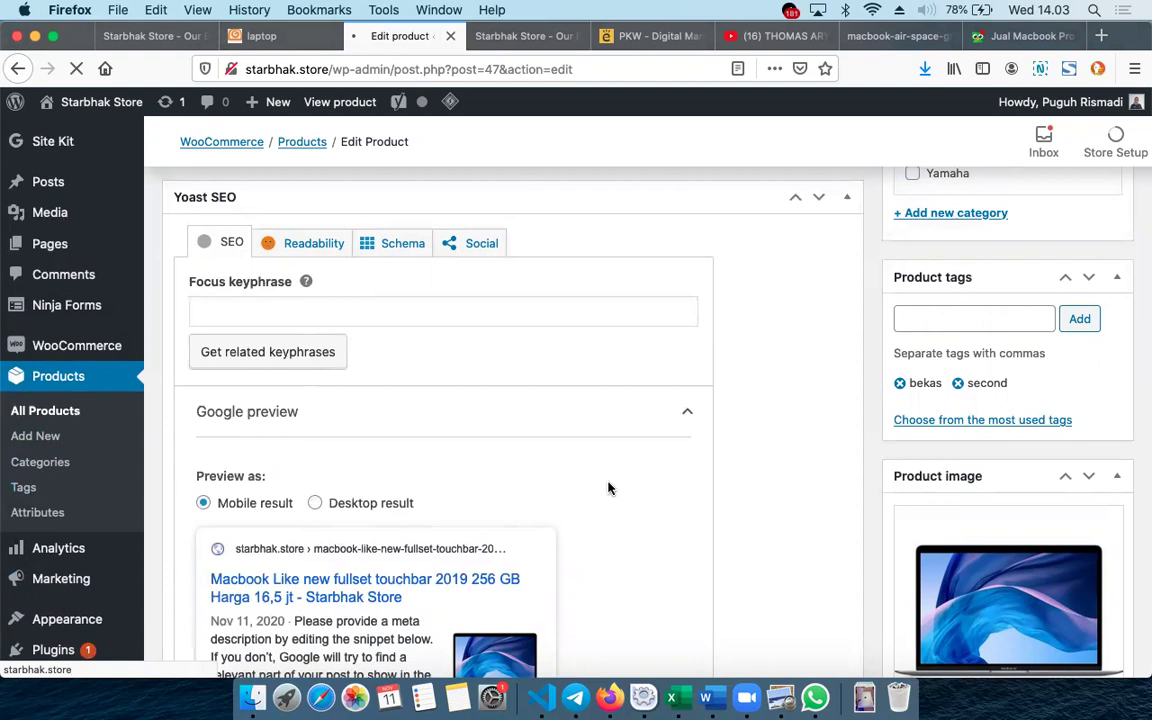
Open the Pages list and the Appearance > Menus screen each in a new tab.
right_click(71, 259)
left_click(93, 259)
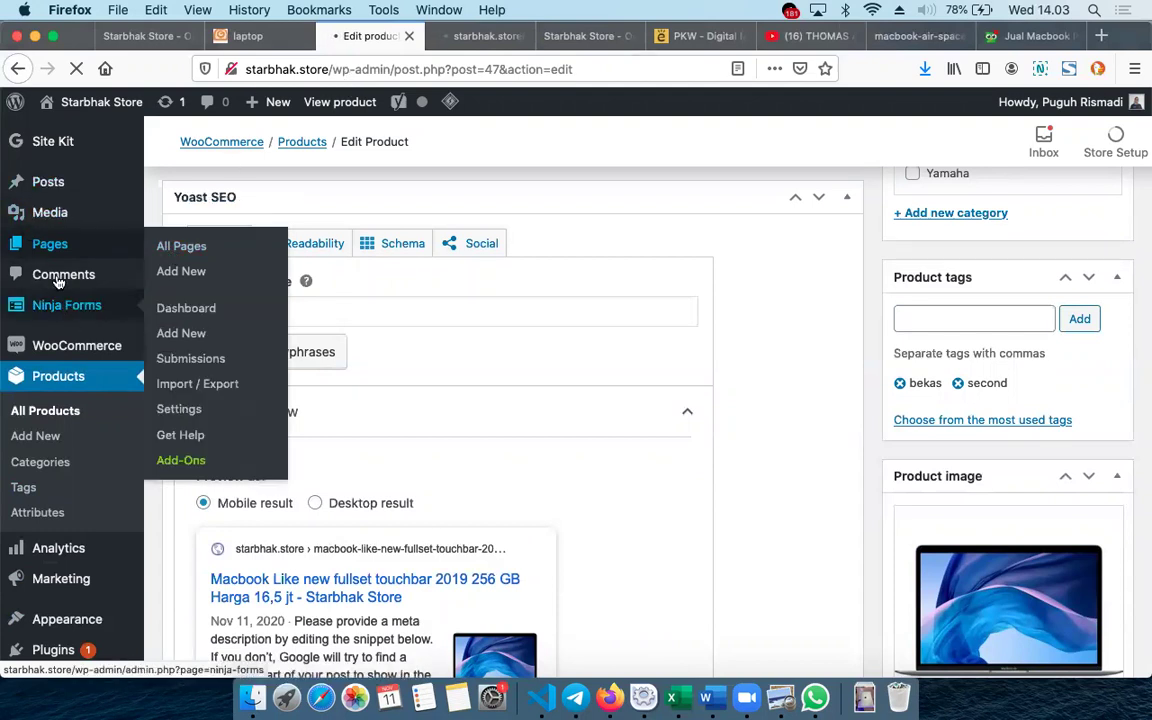
scroll(60, 510, "down", 5)
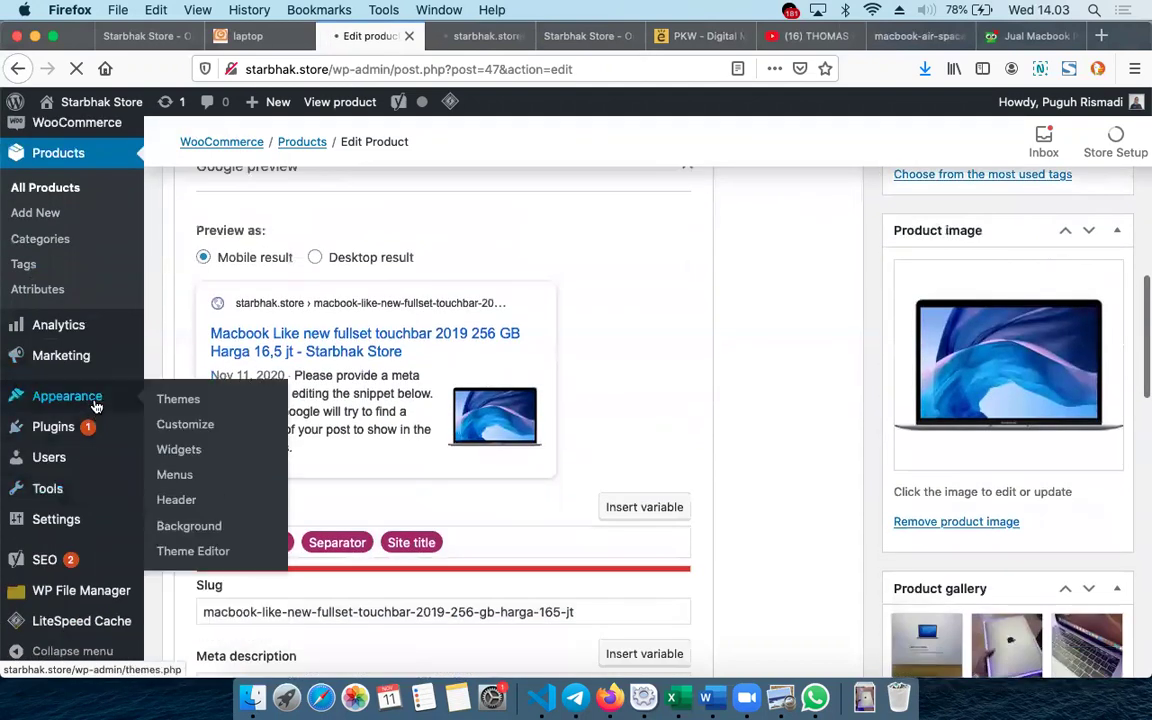
right_click(184, 476)
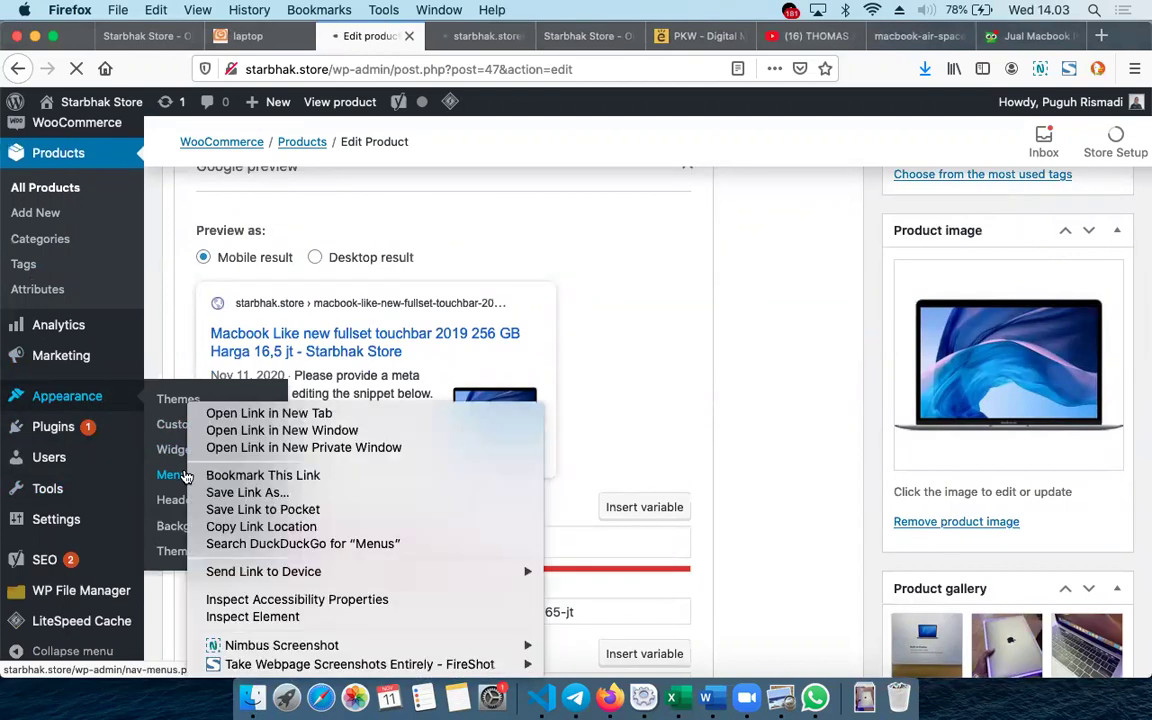
left_click(282, 411)
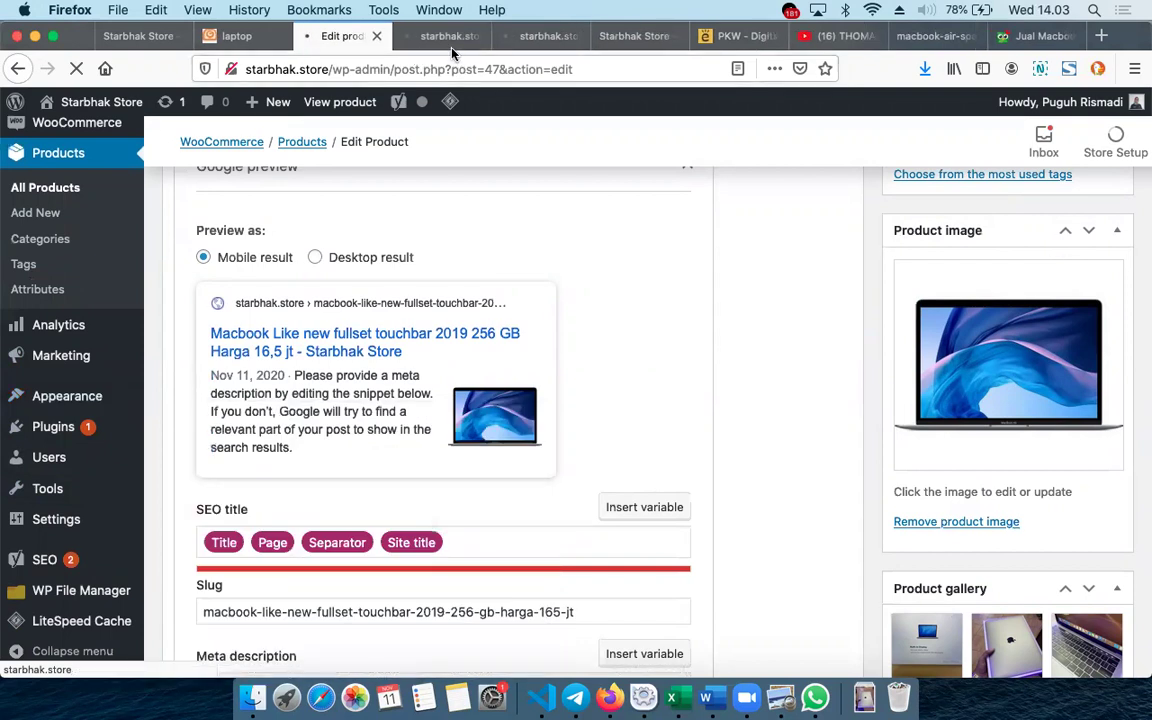
Check the new Pages and Menus tabs, then close the Pages tab.
left_click(443, 44)
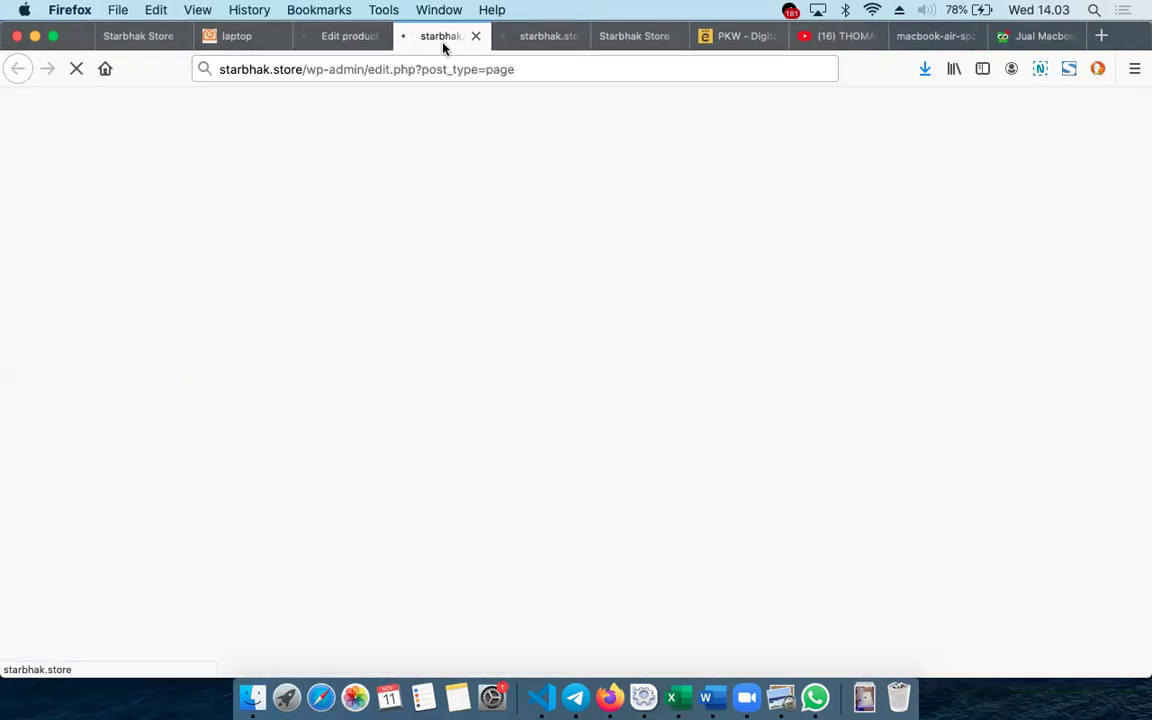
left_click(530, 48)
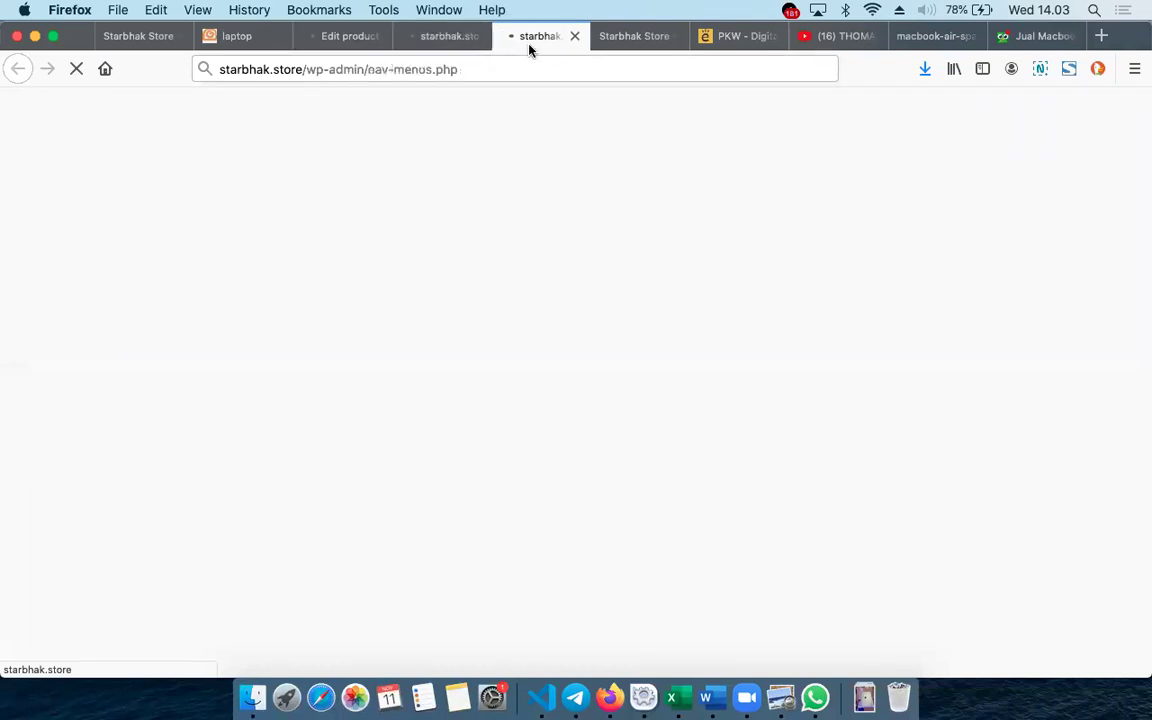
left_click(436, 47)
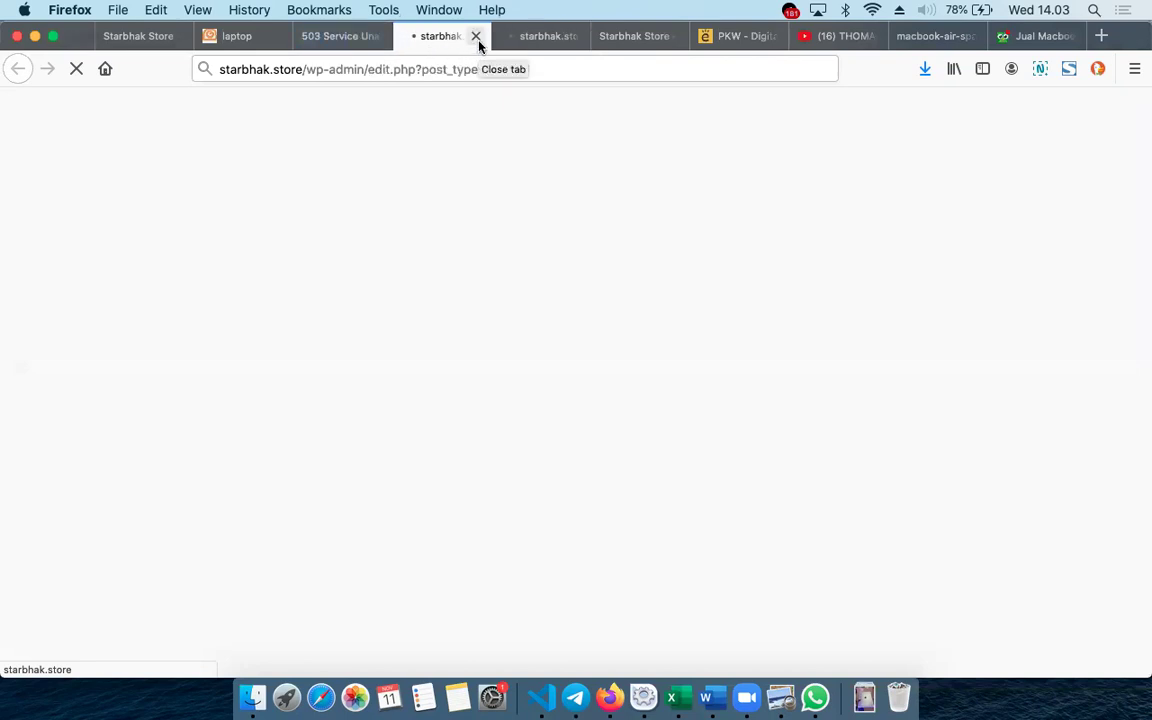
left_click(477, 38)
Reload the failed WooCommerce Home and nav-menus.php tabs from their address bars.
left_click(354, 40)
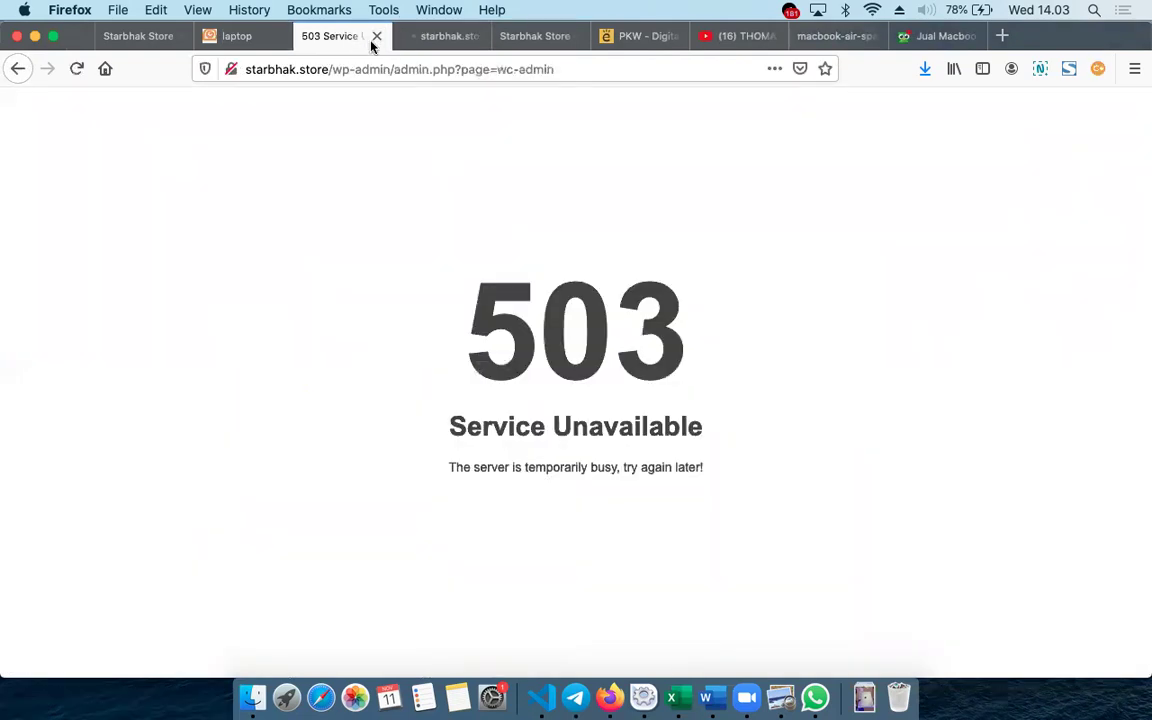
left_click(403, 67)
key("Return")
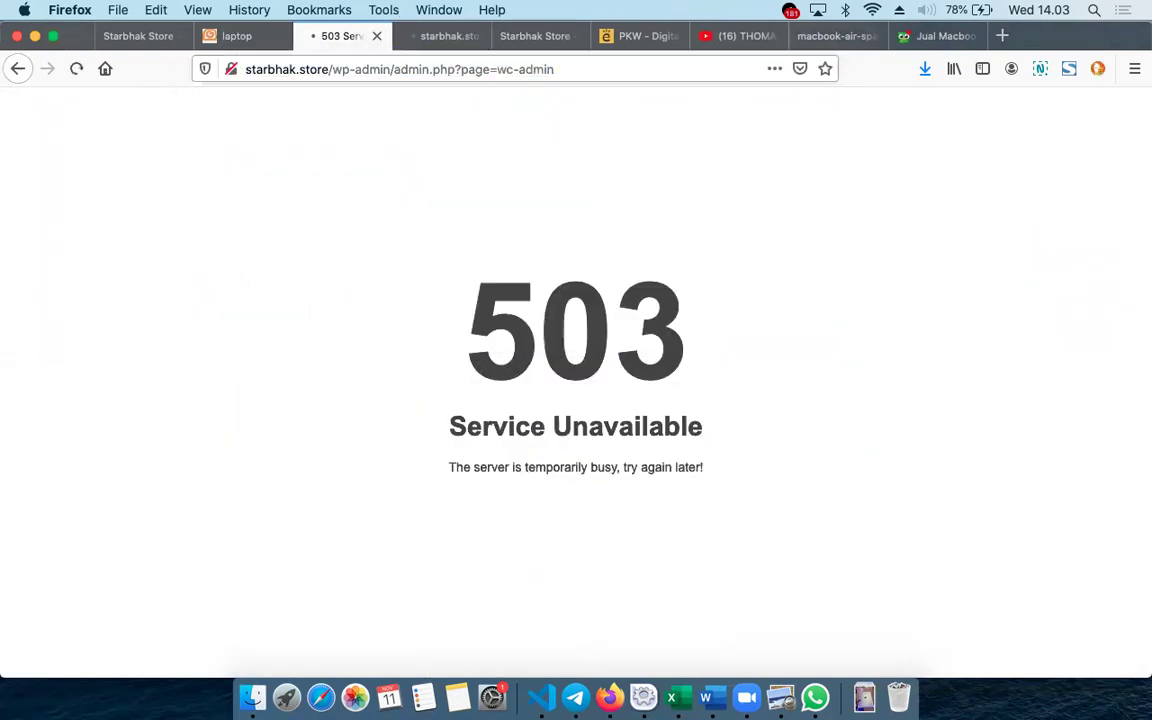
left_click(458, 44)
left_click(473, 74)
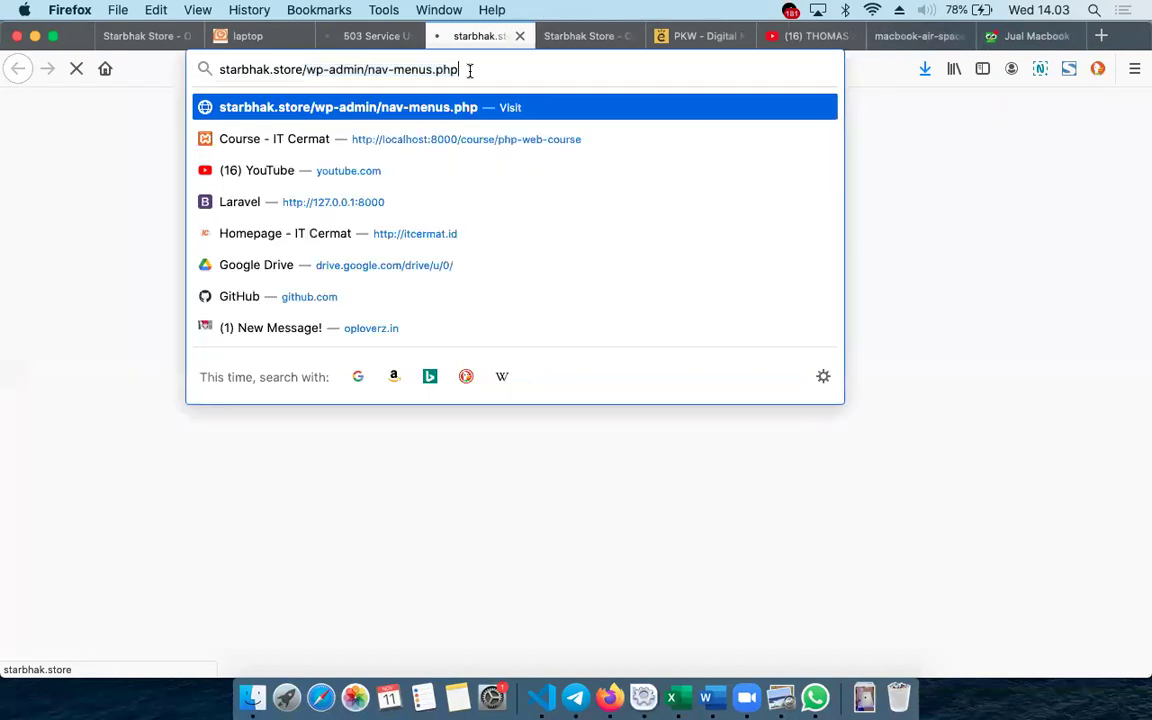
key("Return")
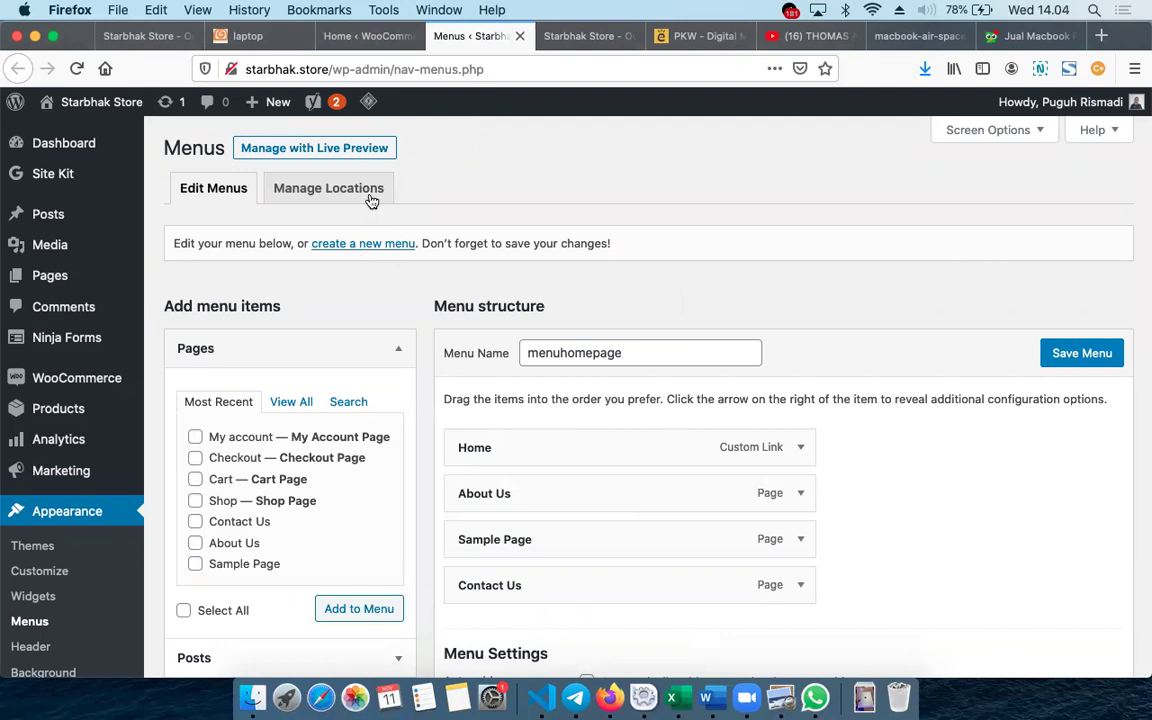
Switch to the 'Menus ‹ Starbhak' tab and scroll down to menuhomepage's Menu Settings.
left_click(258, 36)
scroll(740, 342, "up", 10)
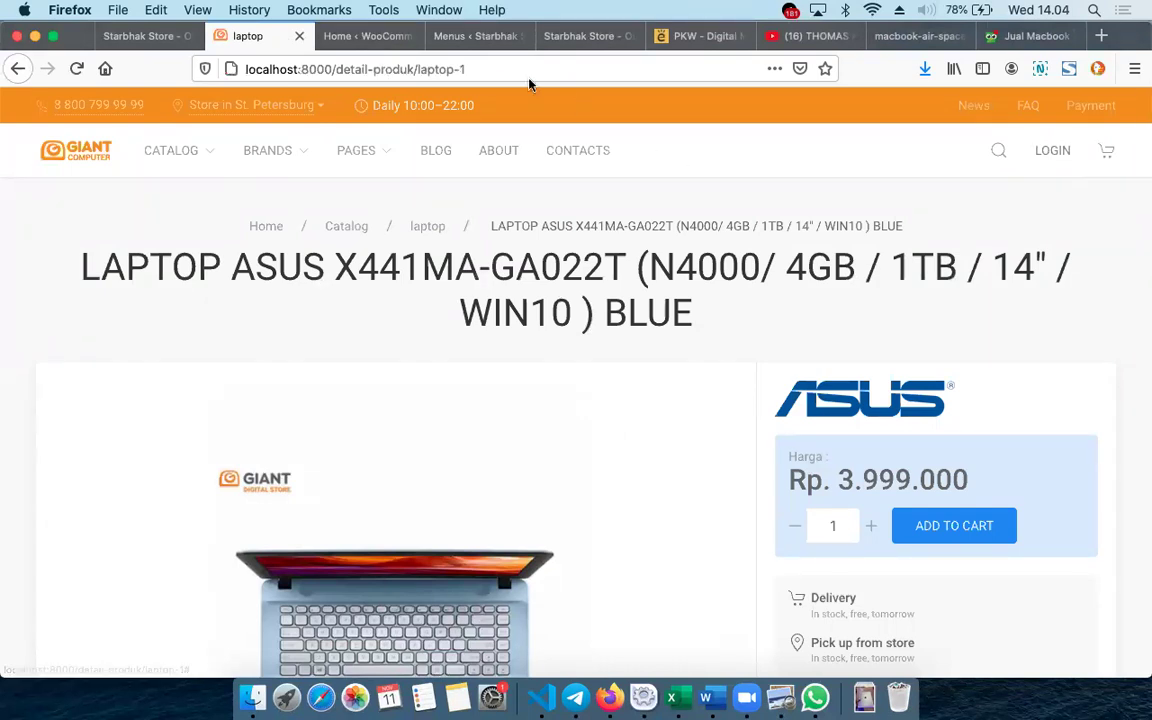
left_click(380, 42)
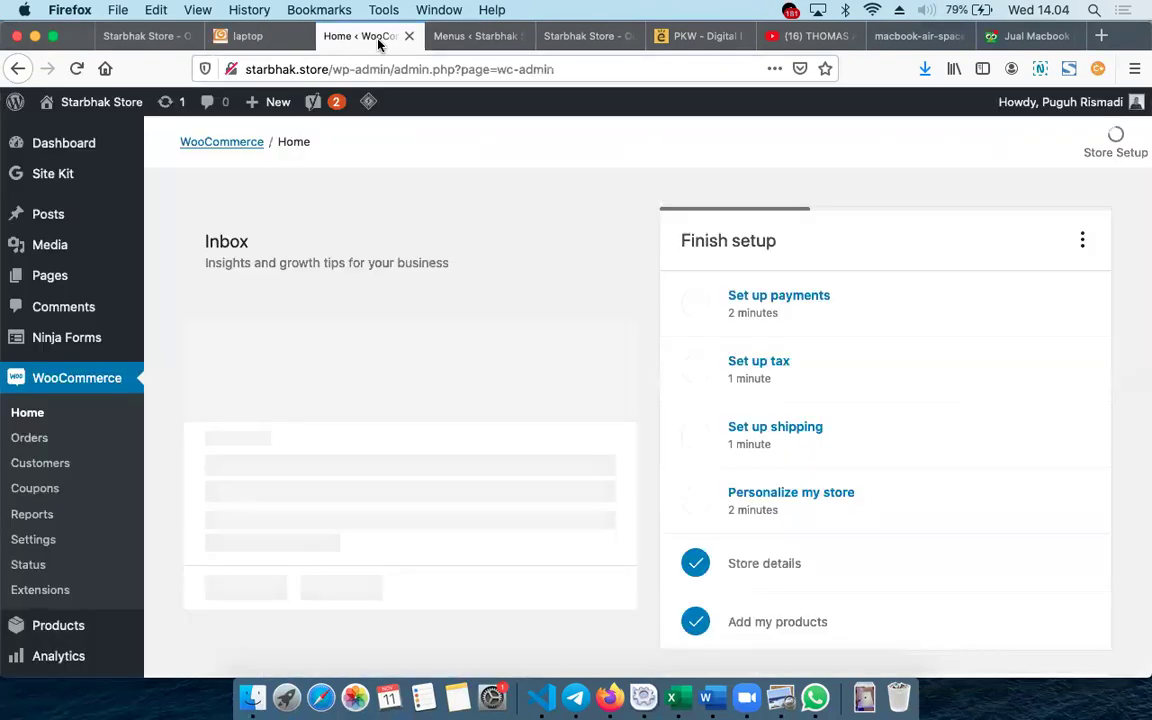
left_click(570, 36)
left_click(478, 37)
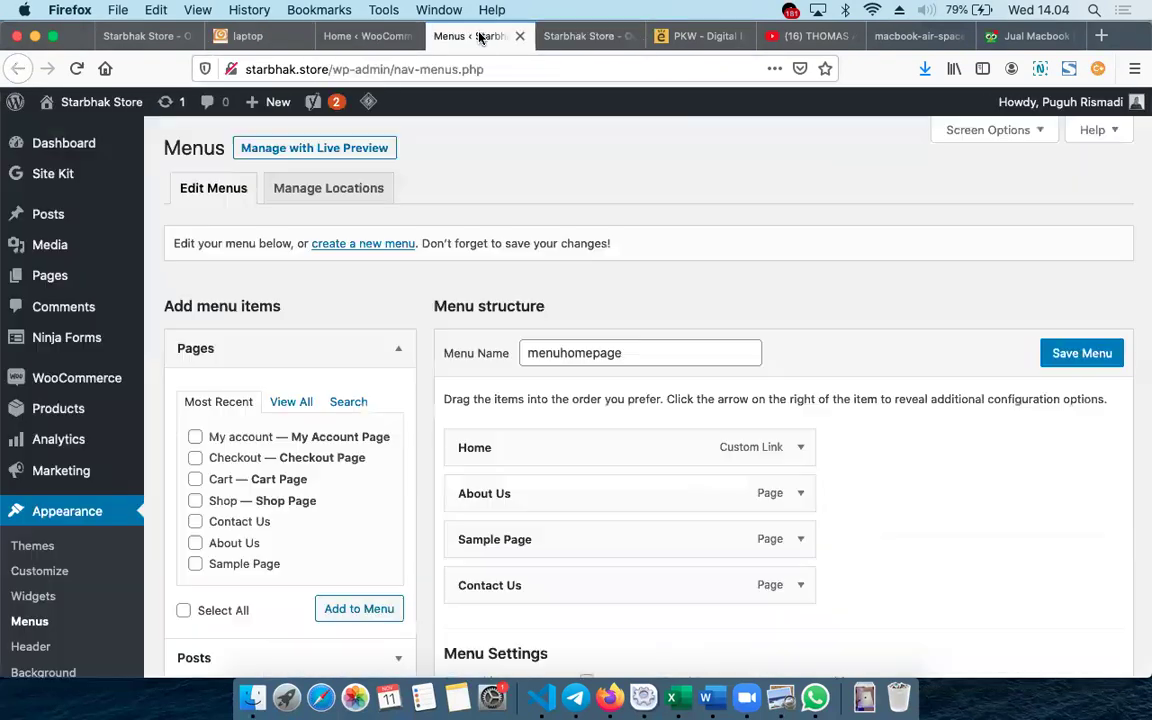
scroll(504, 398, "down", 4)
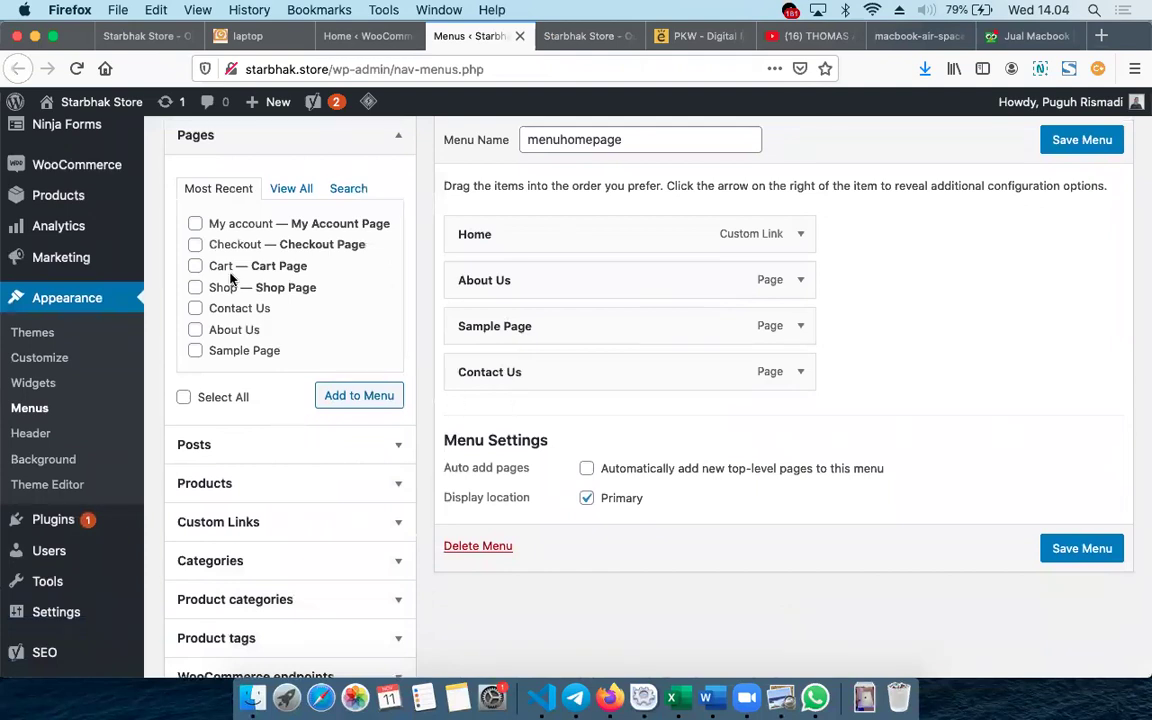
Tick the My account, Checkout, Cart and Shop pages under Most Recent.
left_click(196, 225)
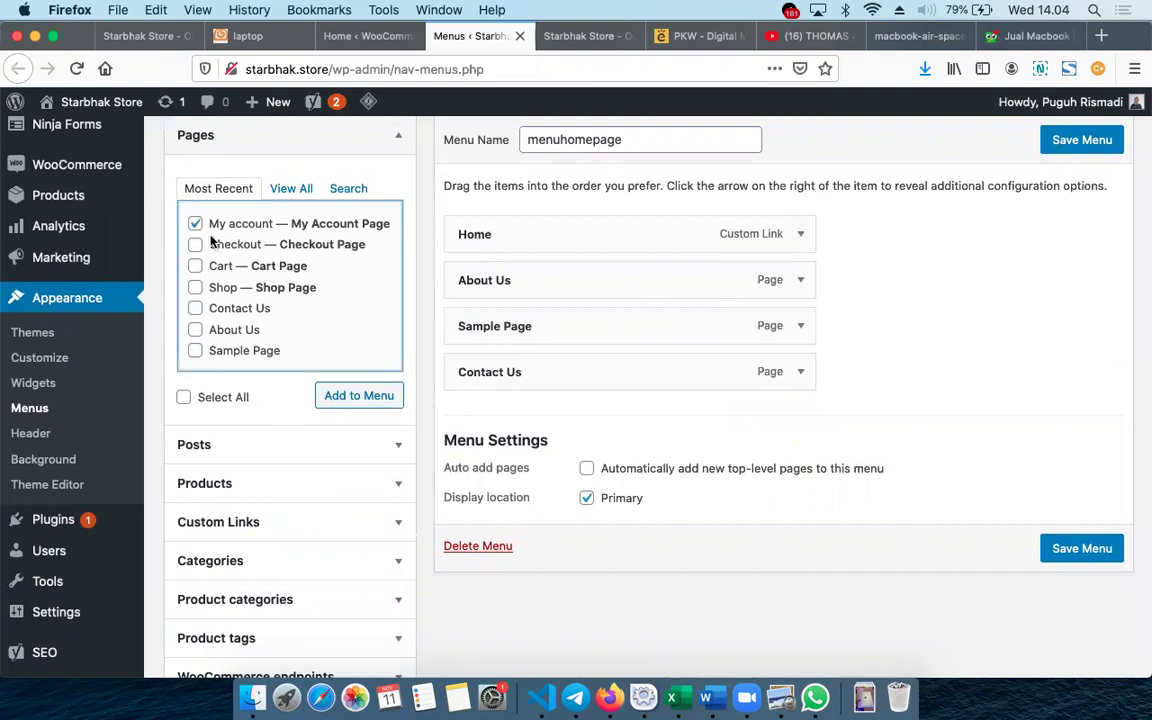
left_click(197, 245)
left_click(196, 266)
left_click(196, 289)
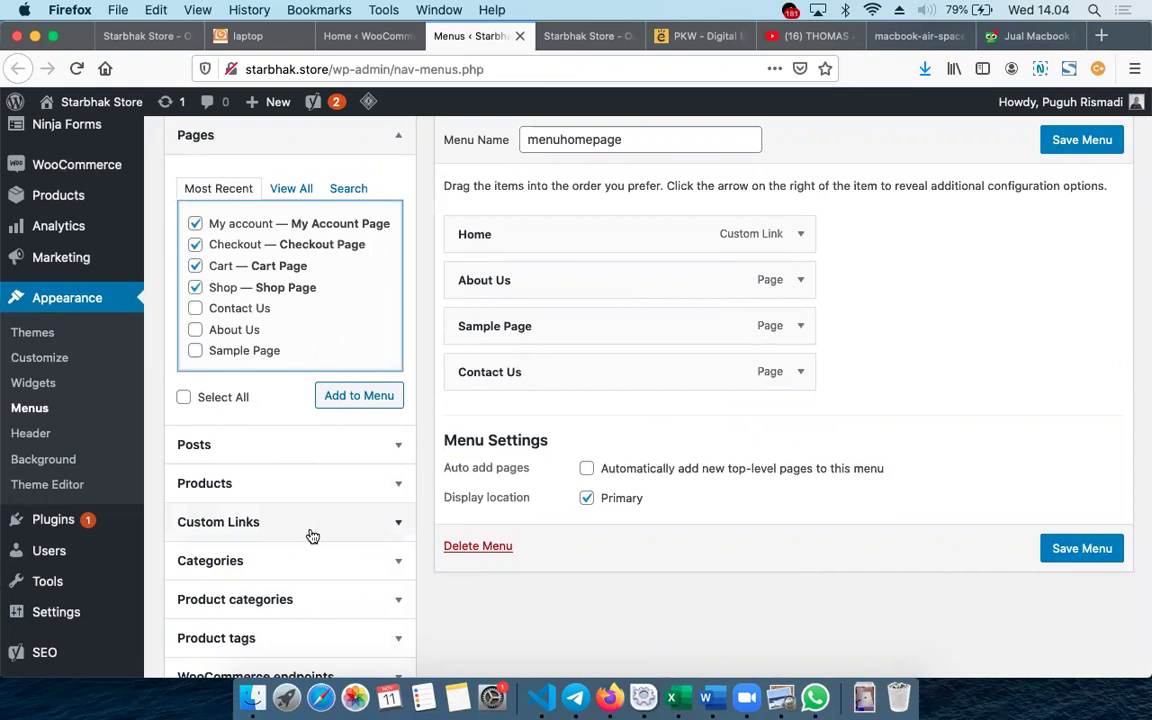
Expand the Categories and WooCommerce endpoints panels, then collapse the endpoints again.
left_click(350, 561)
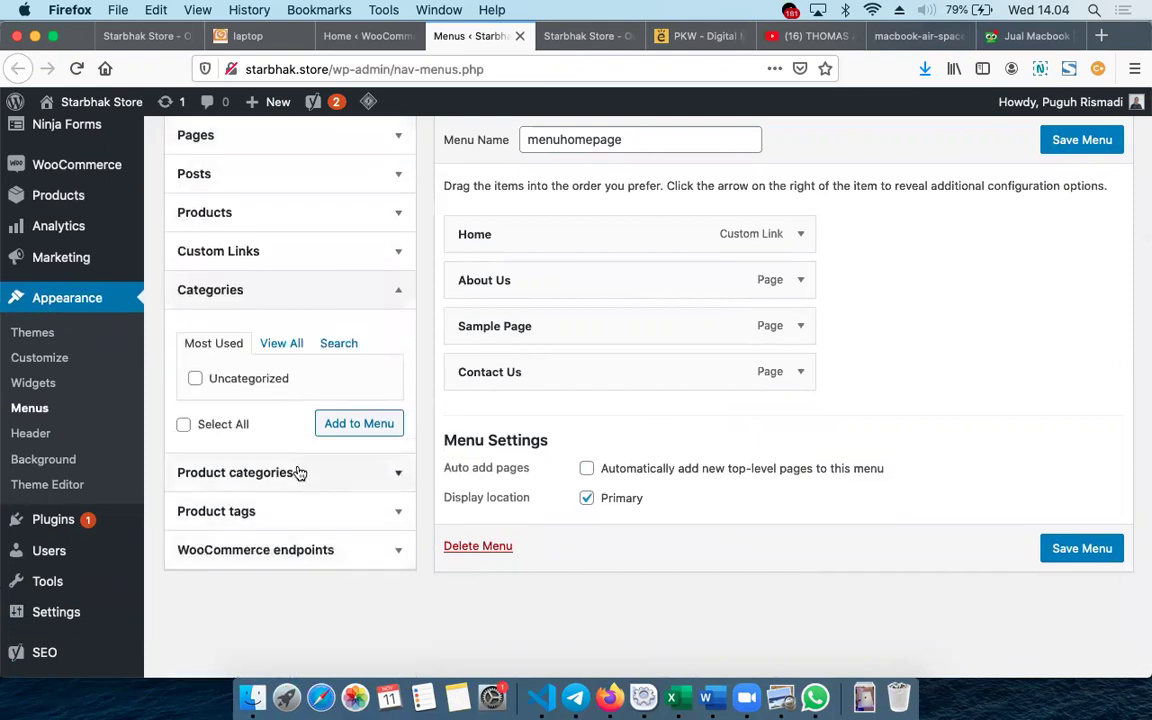
left_click(303, 549)
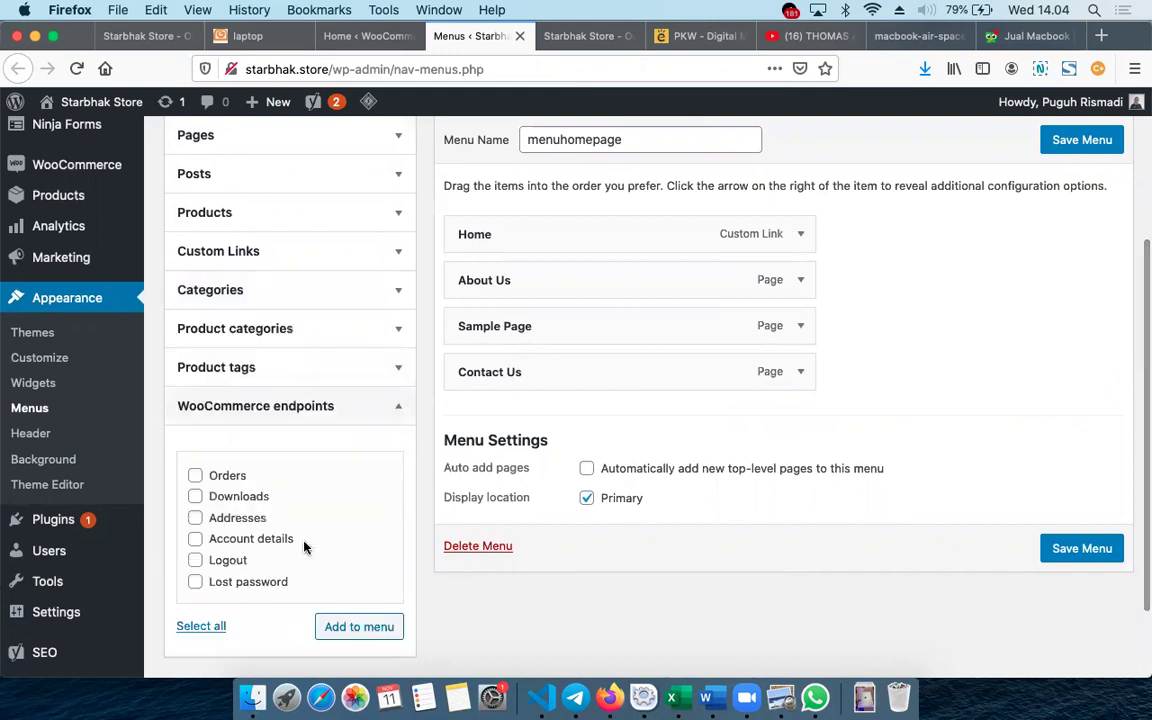
left_click(278, 415)
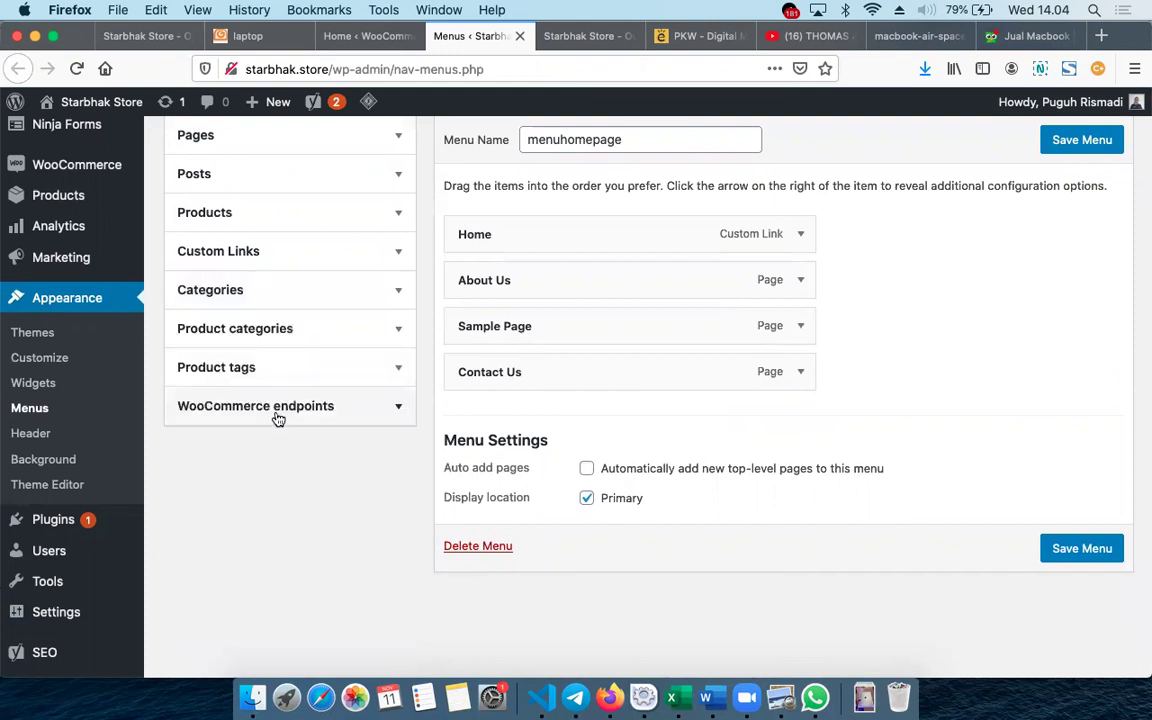
Add a custom link with URL '#' and link text 'My Order' to menuhomepage.
left_click(270, 254)
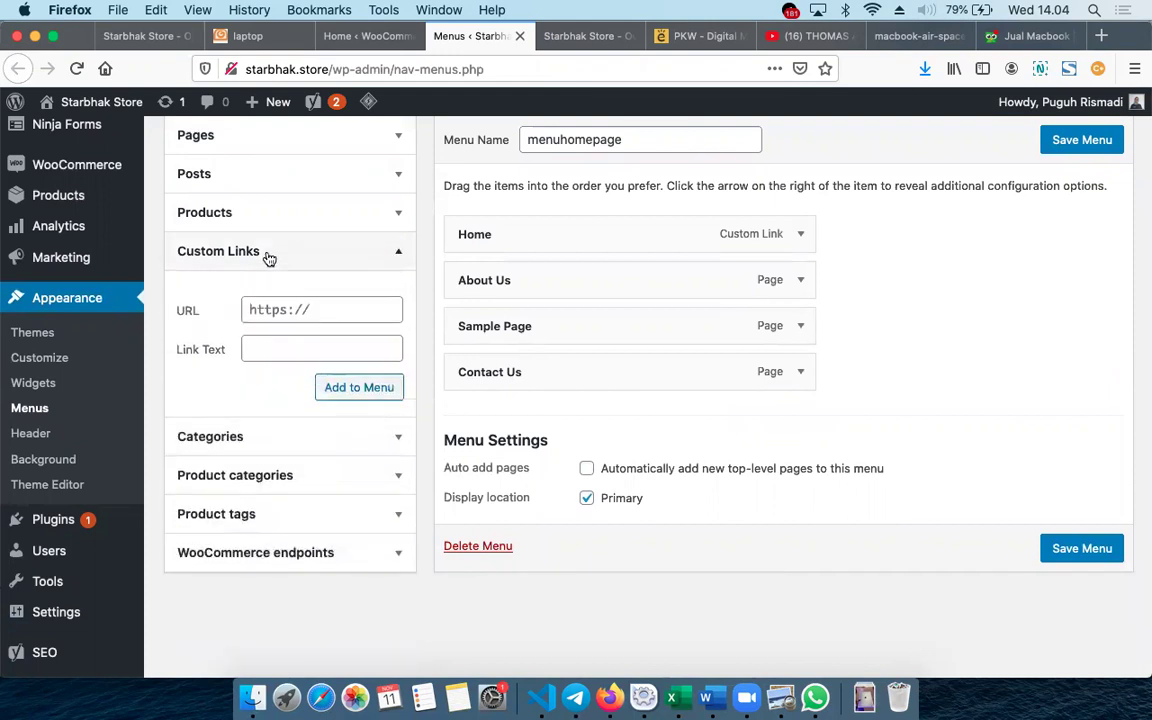
left_click(306, 311)
type("#")
left_click(277, 346)
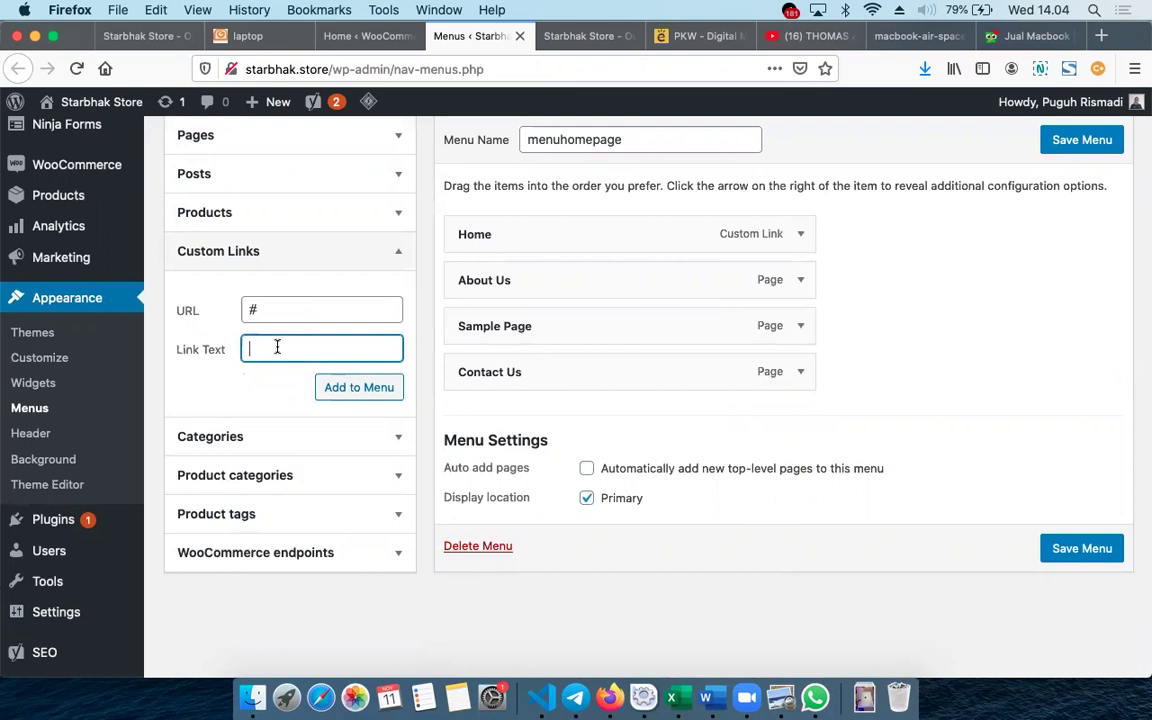
type("My Order")
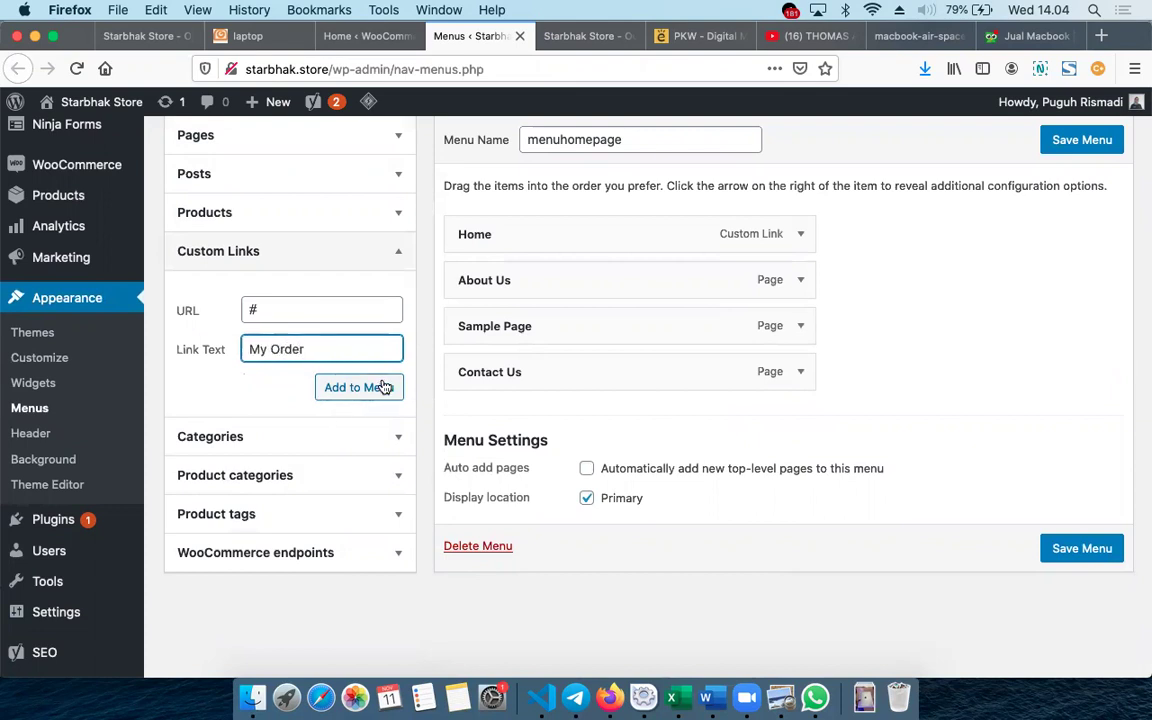
left_click(339, 389)
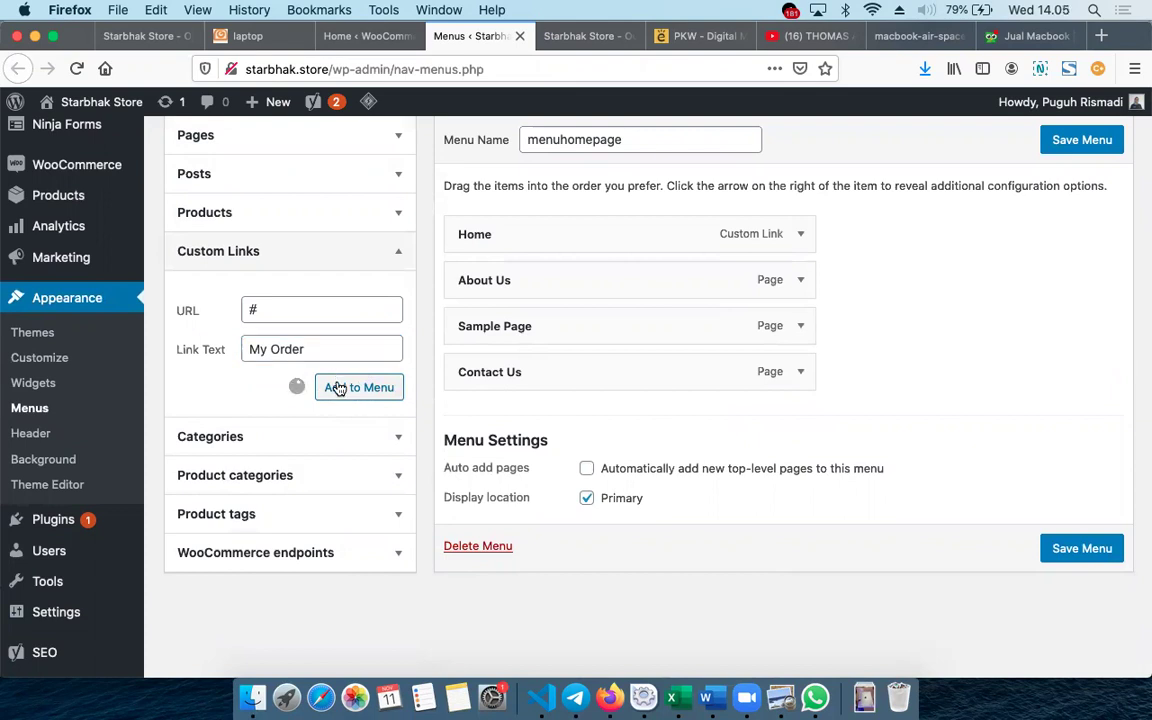
scroll(339, 389, "up", 4)
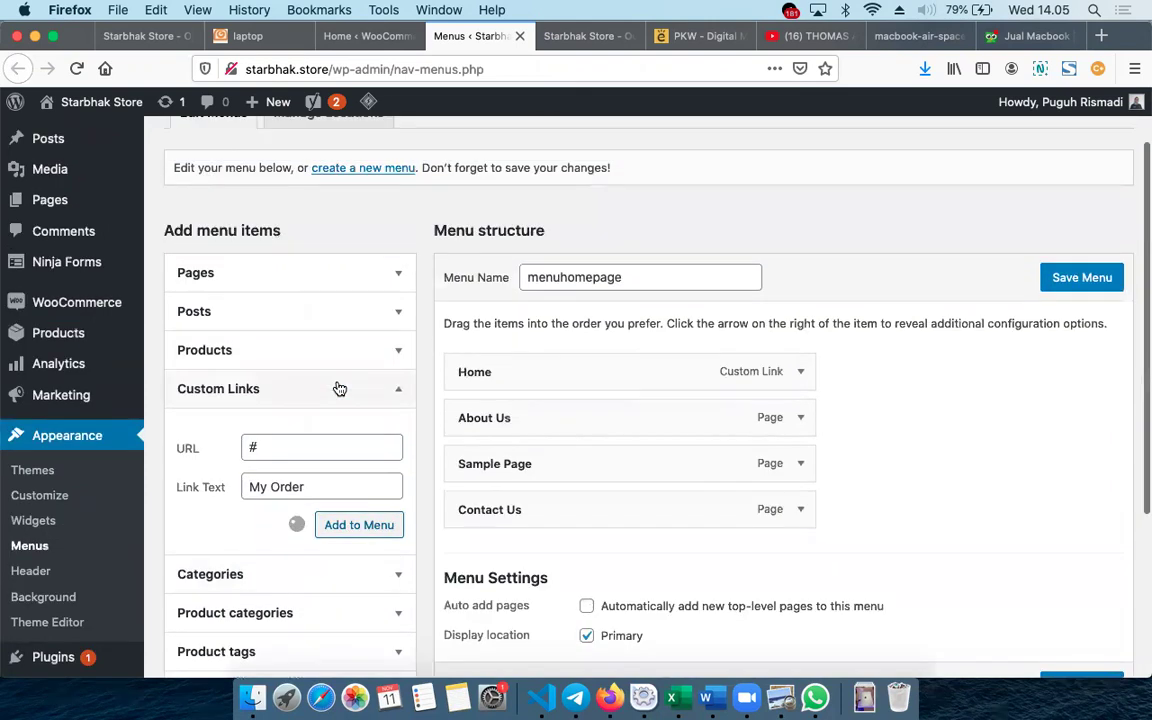
scroll(339, 389, "down", 6)
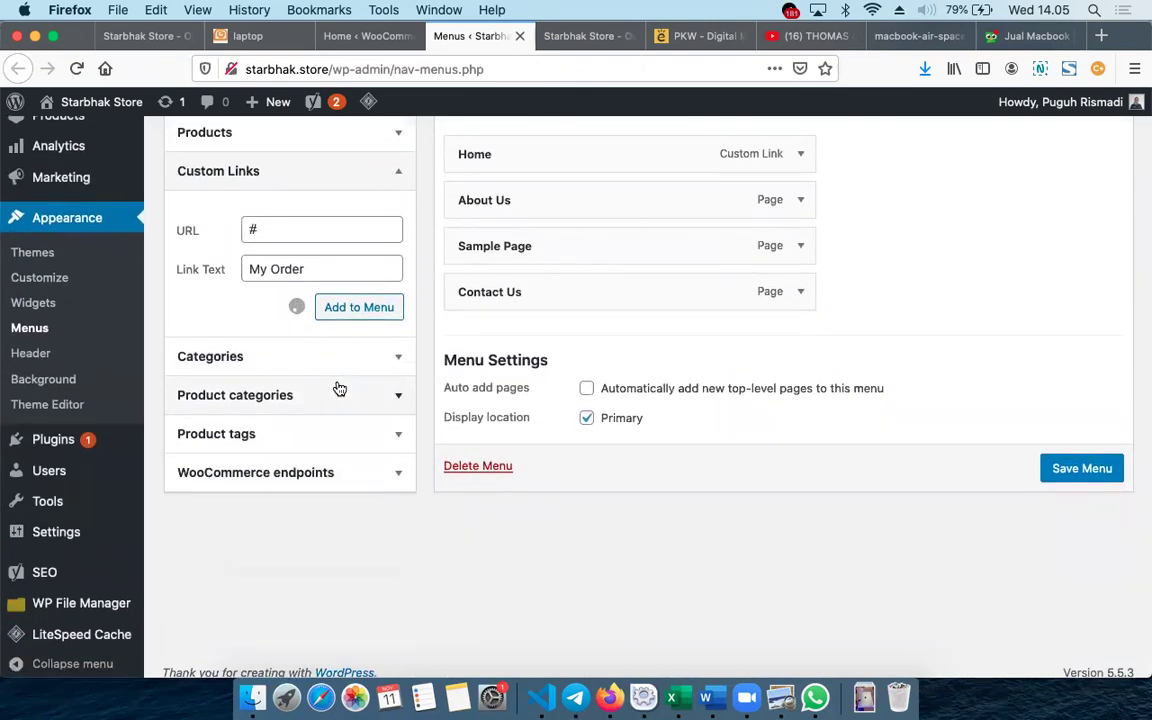
scroll(339, 389, "up", 3)
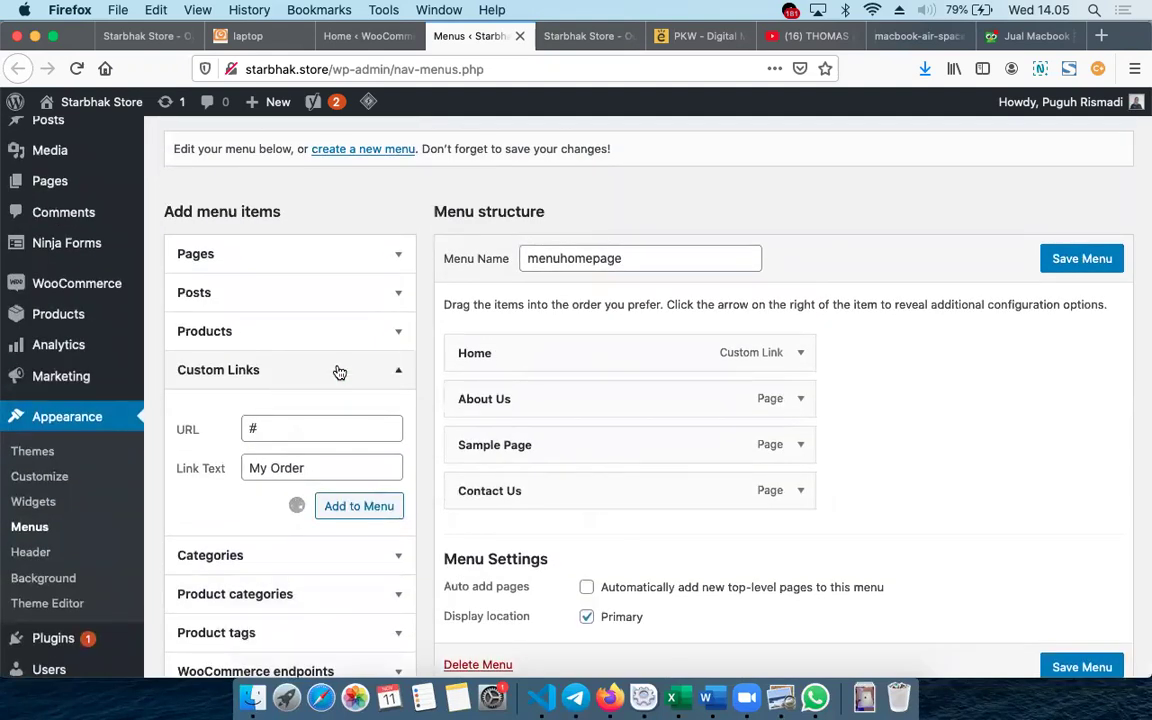
left_click(345, 38)
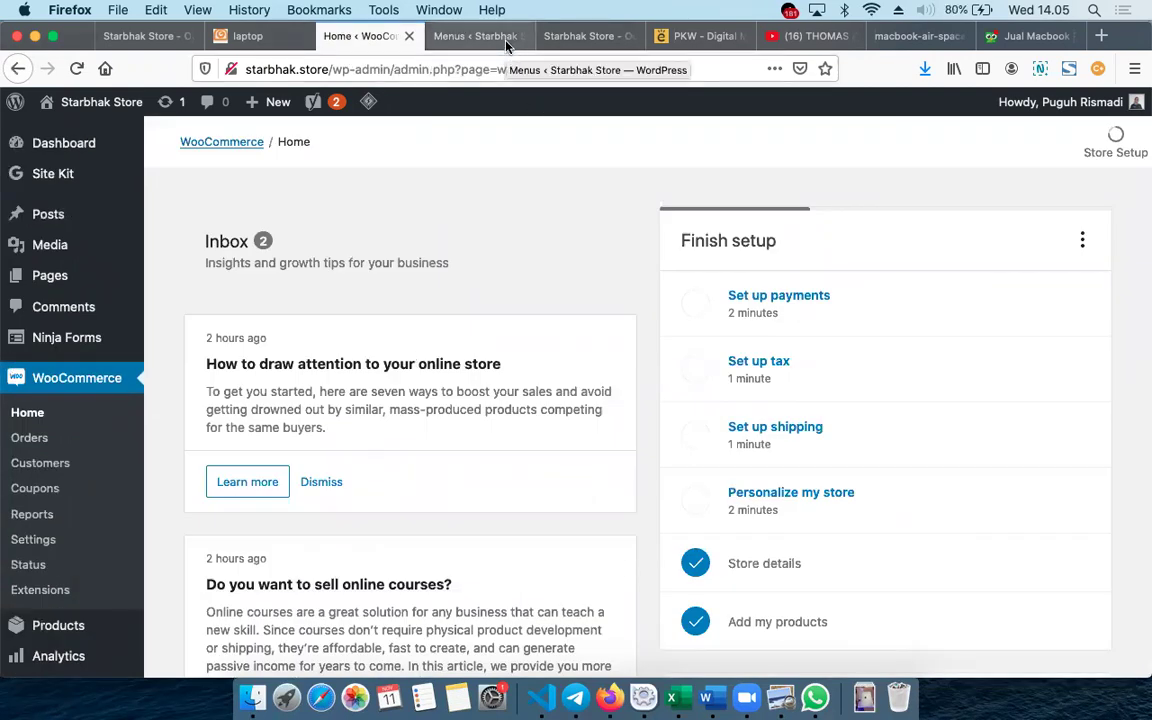
left_click(475, 36)
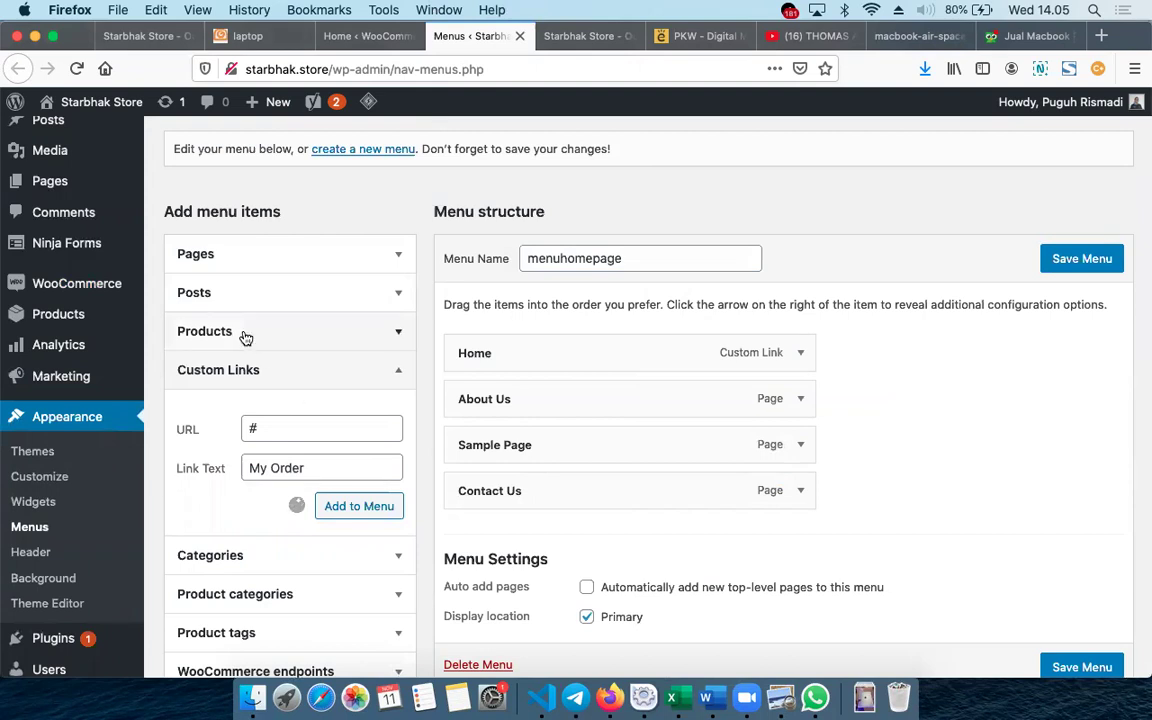
scroll(244, 334, "up", 2)
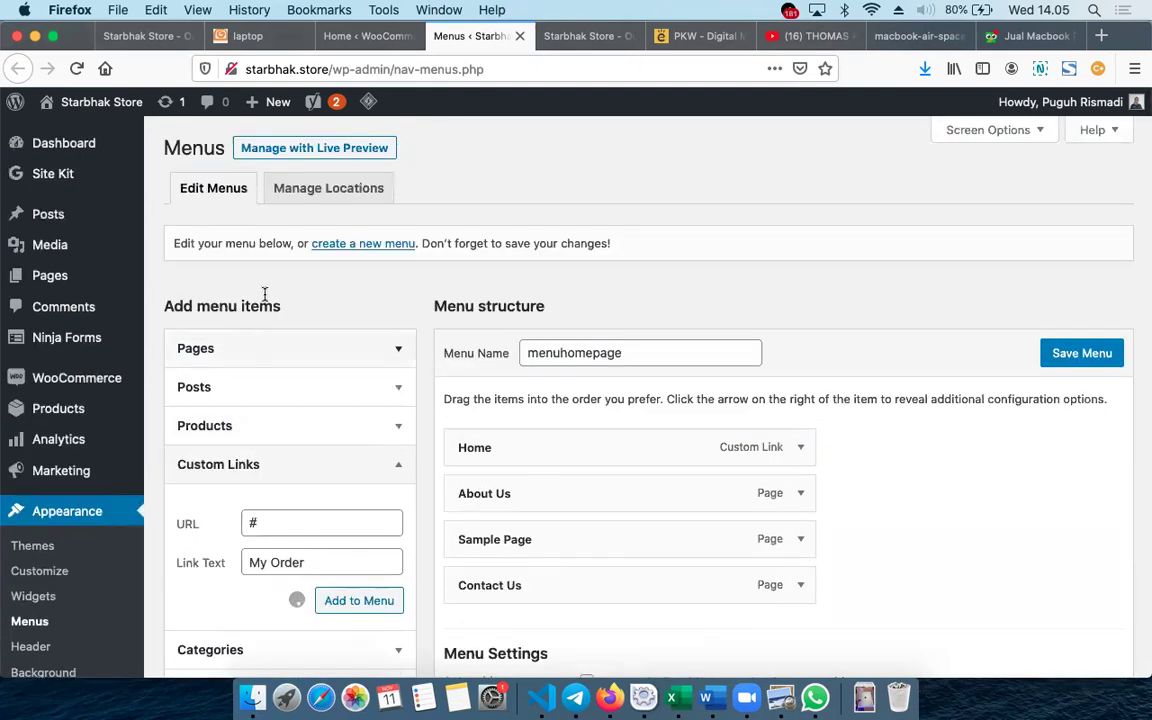
left_click(368, 37)
left_click(422, 36)
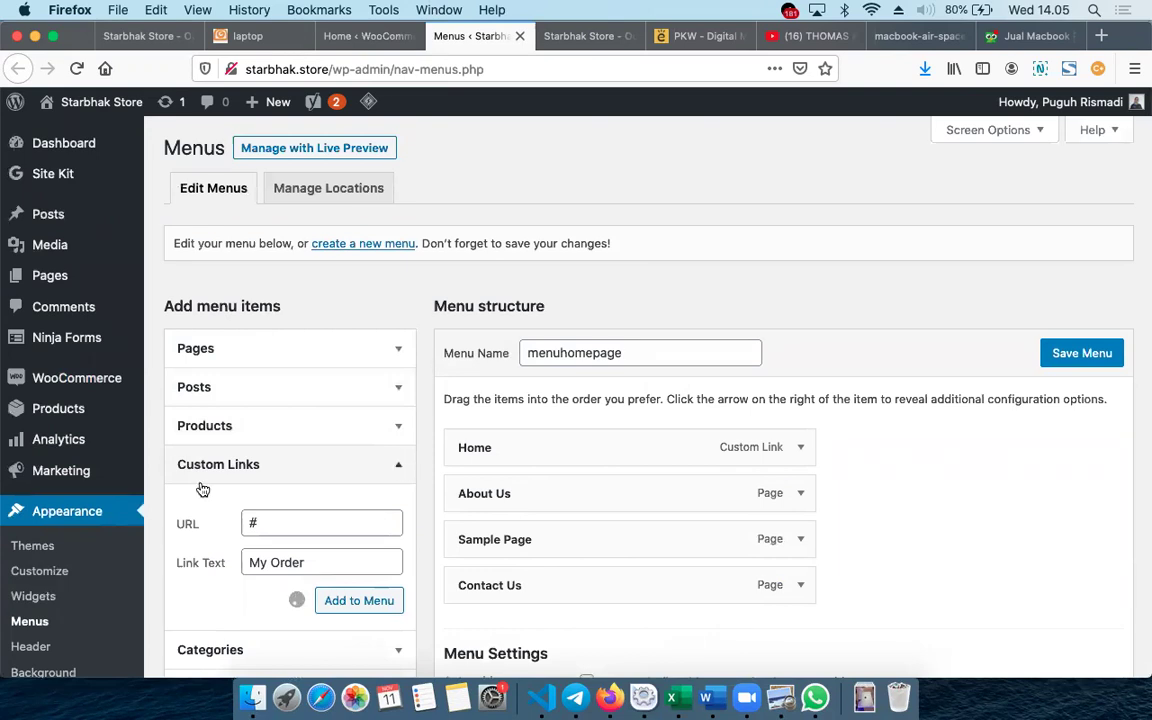
left_click(585, 40)
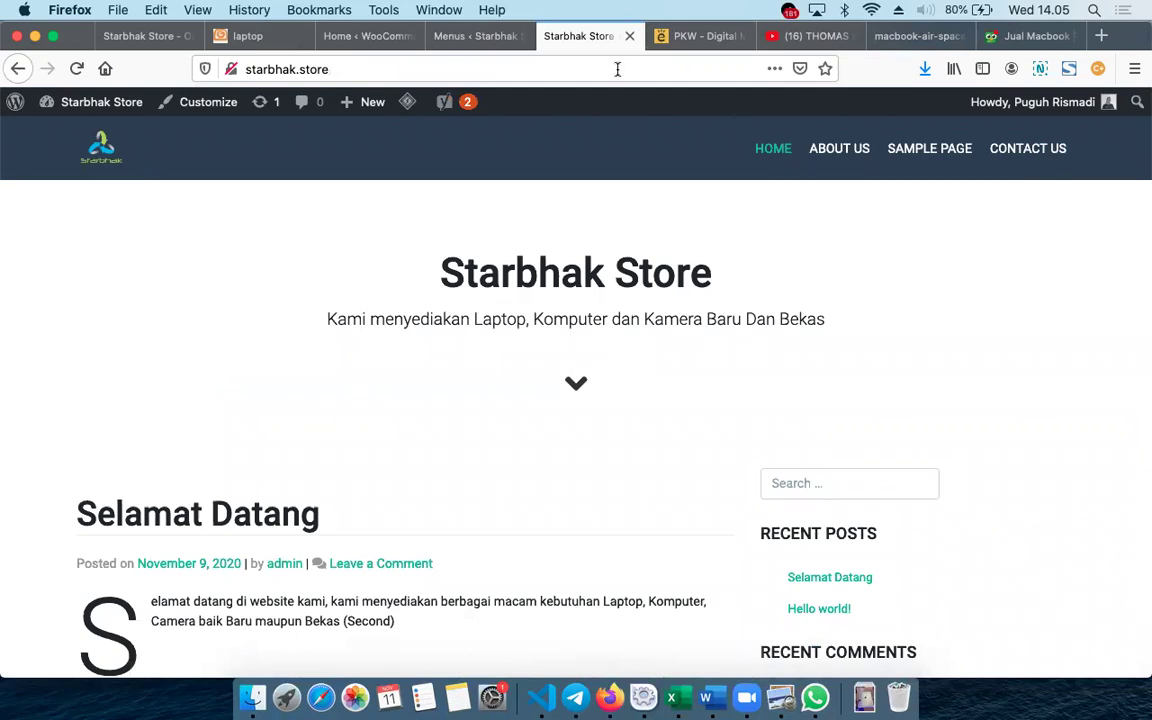
left_click(479, 38)
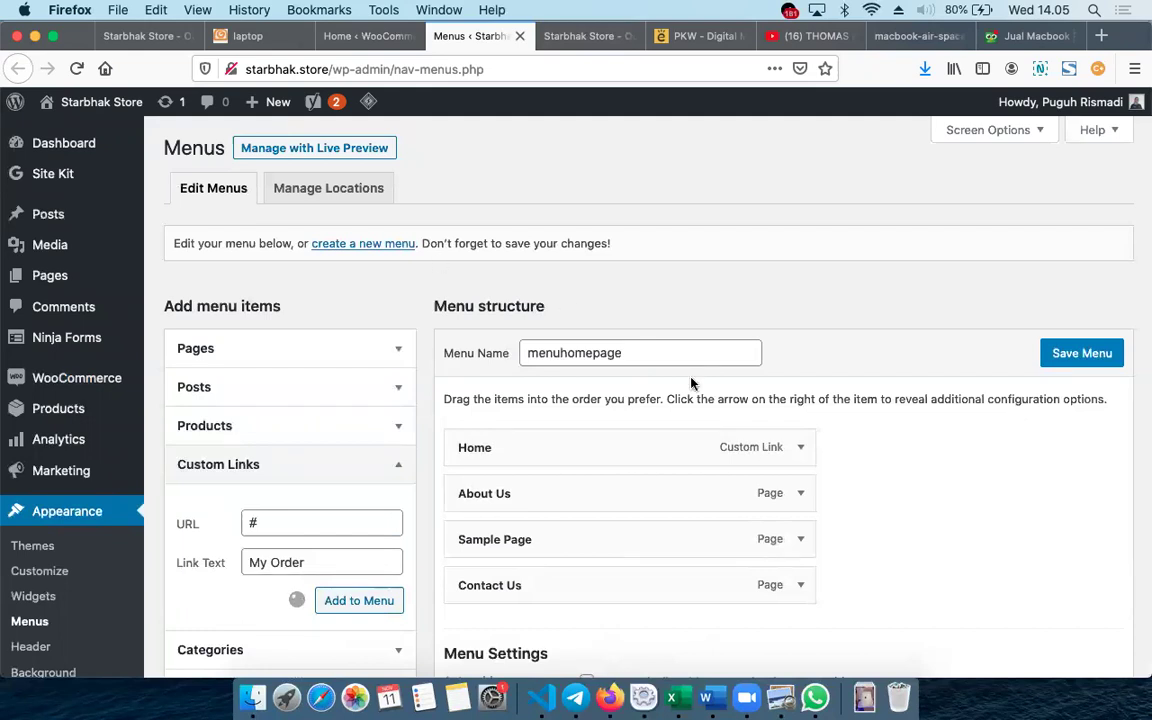
scroll(692, 386, "down", 5)
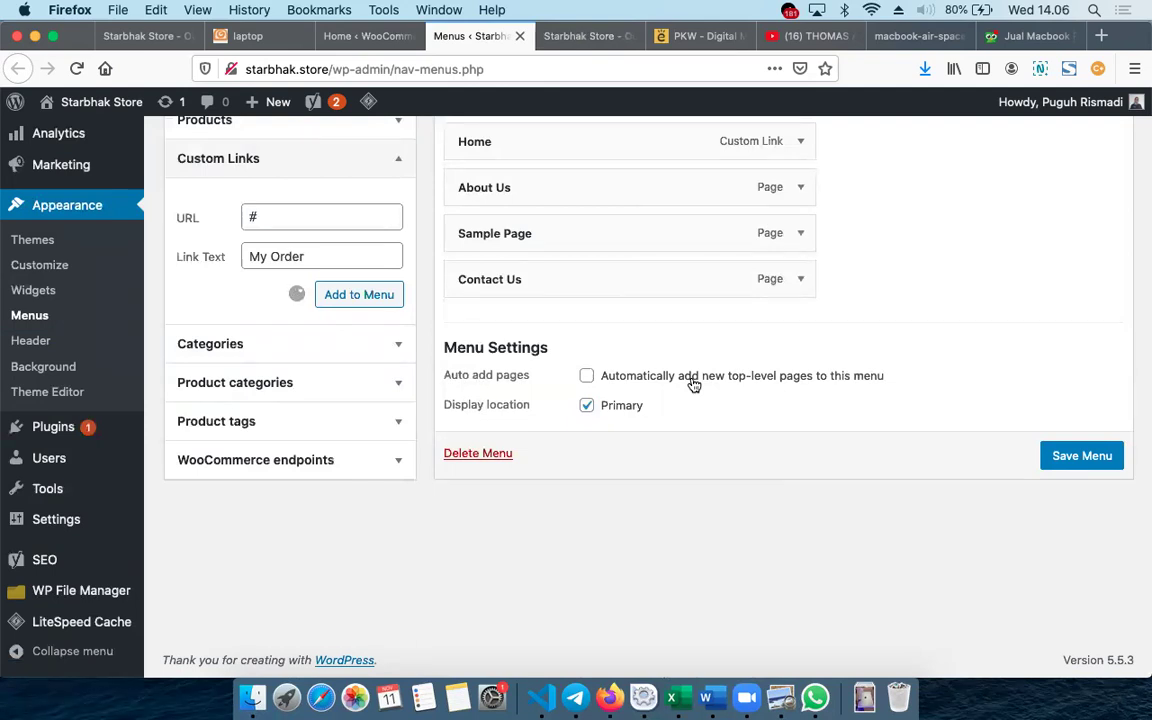
scroll(694, 385, "up", 4)
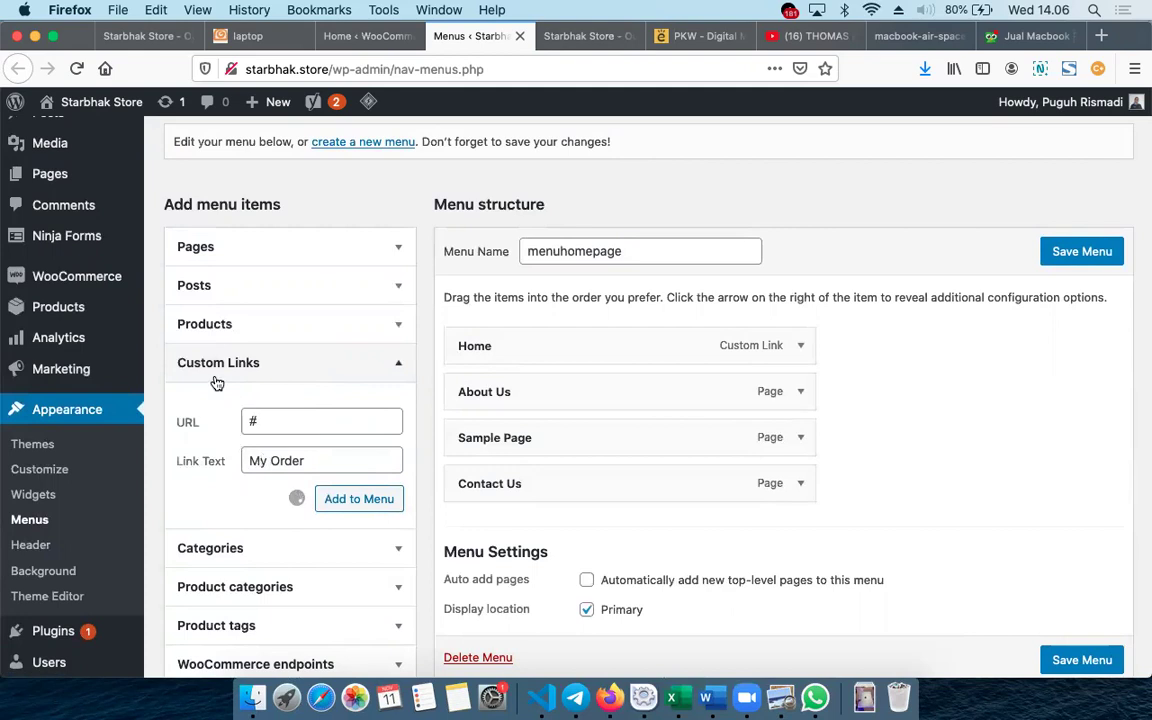
left_click(289, 550)
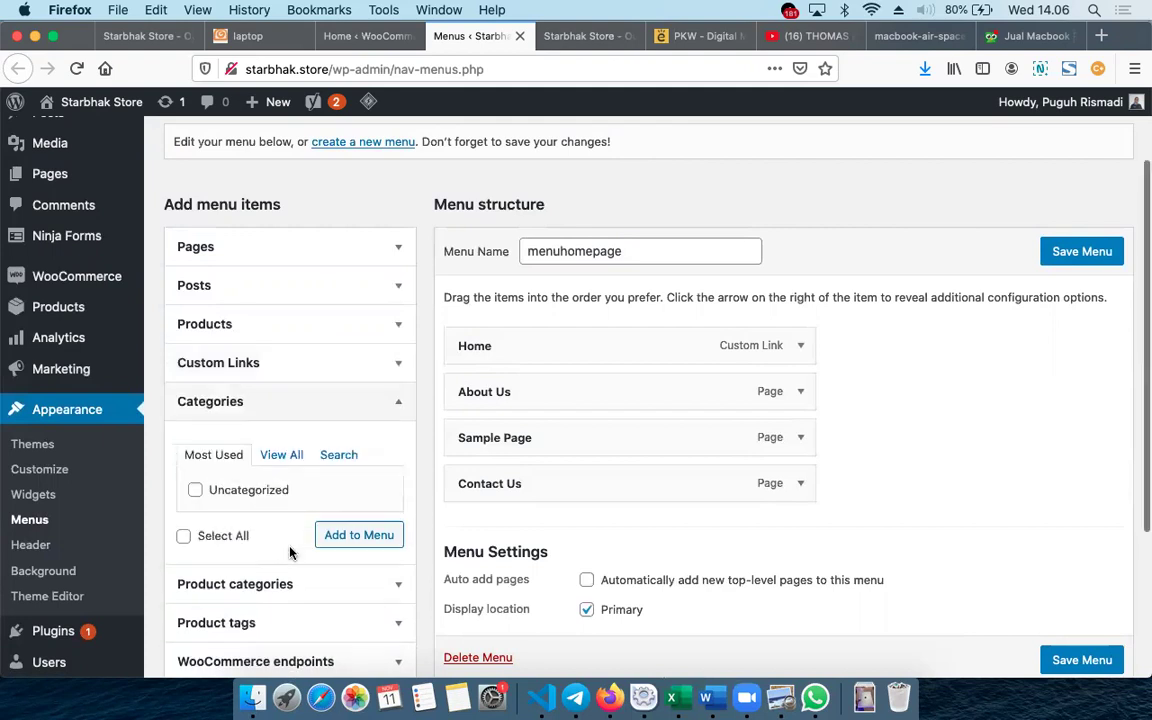
left_click(229, 404)
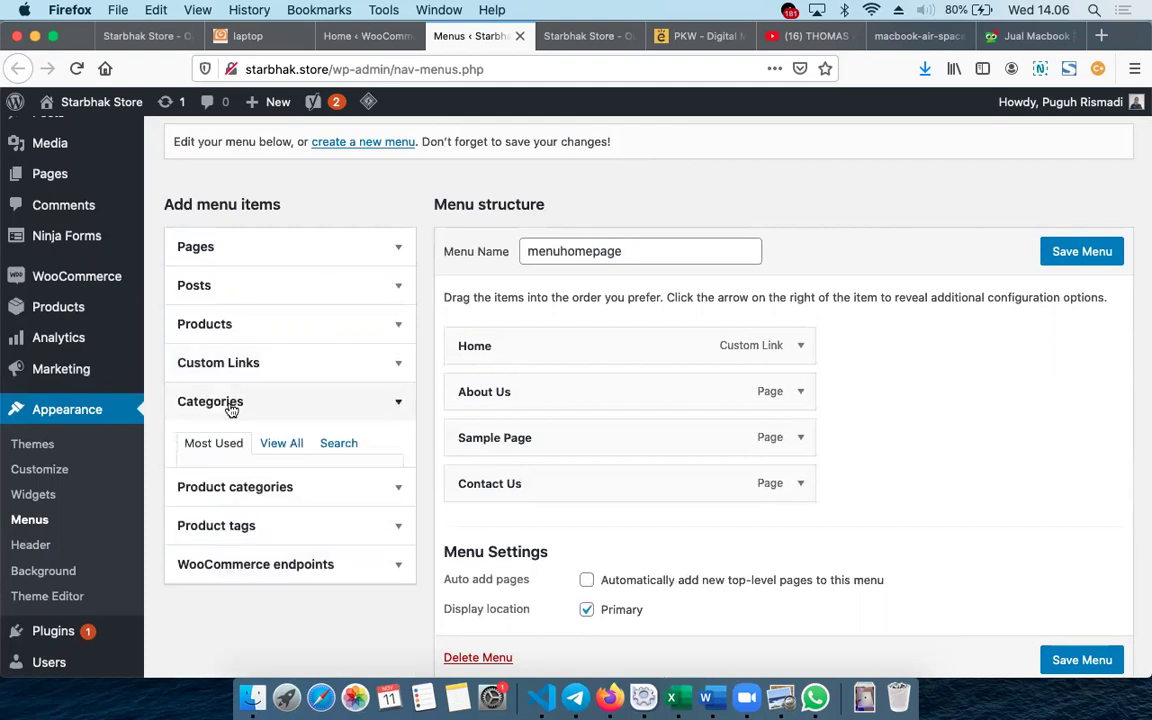
left_click(361, 372)
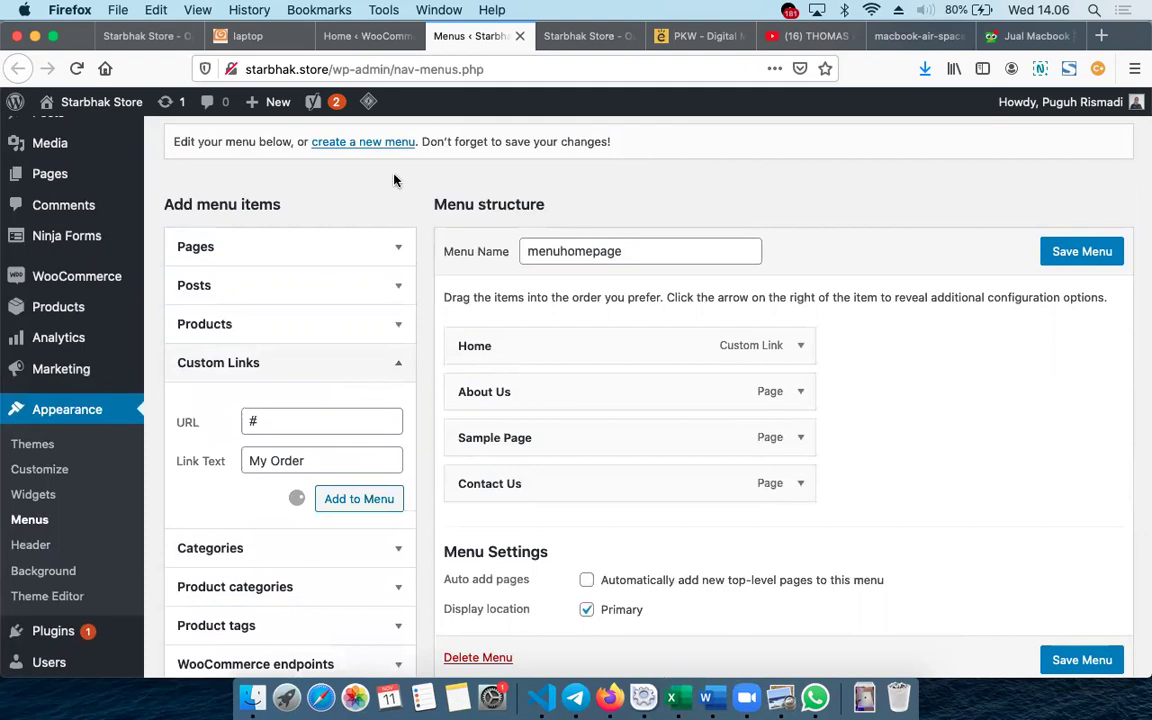
left_click(360, 69)
Reload nav-menus.php and choose Leave Page, discarding the unsaved My Order link.
key("Return")
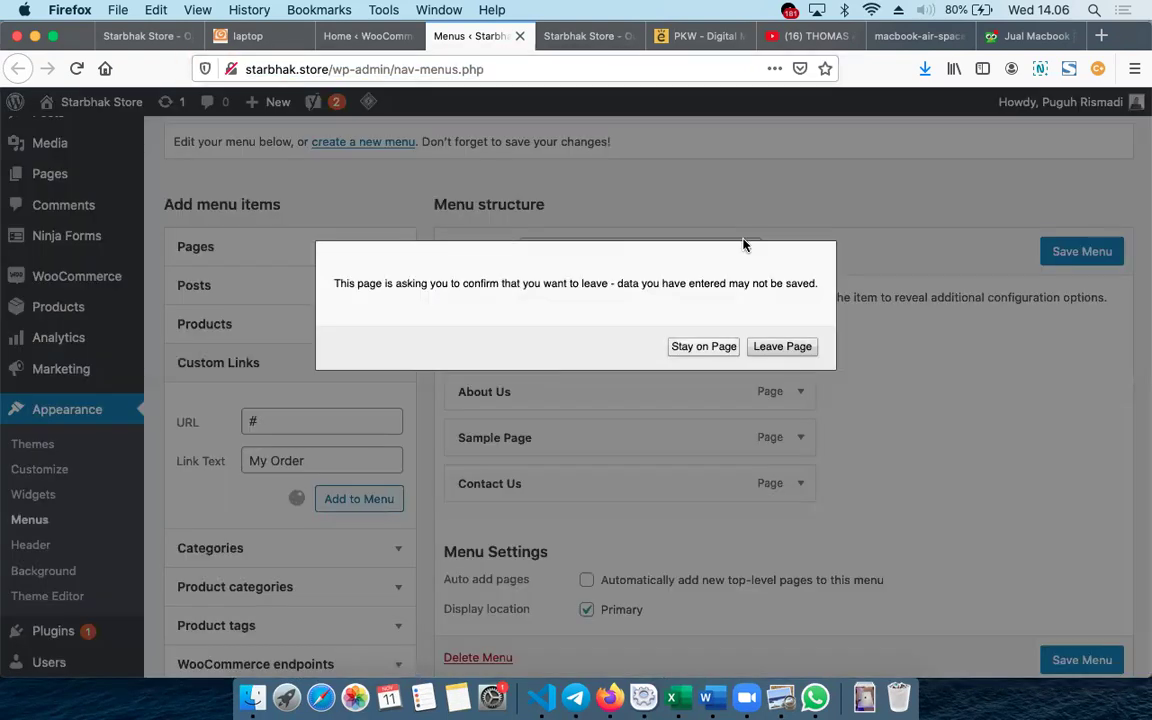
left_click(783, 345)
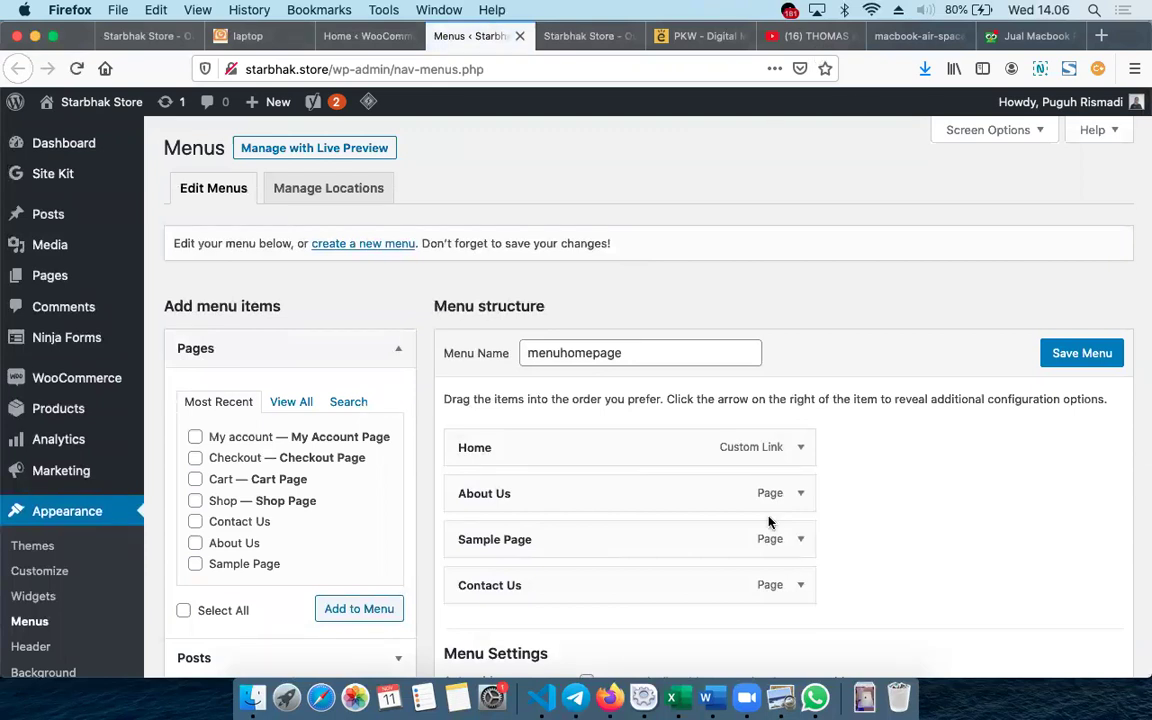
scroll(766, 520, "down", 5)
Fill Custom Links with URL '#' from autofill and text 'My Order', then add it.
left_click(285, 528)
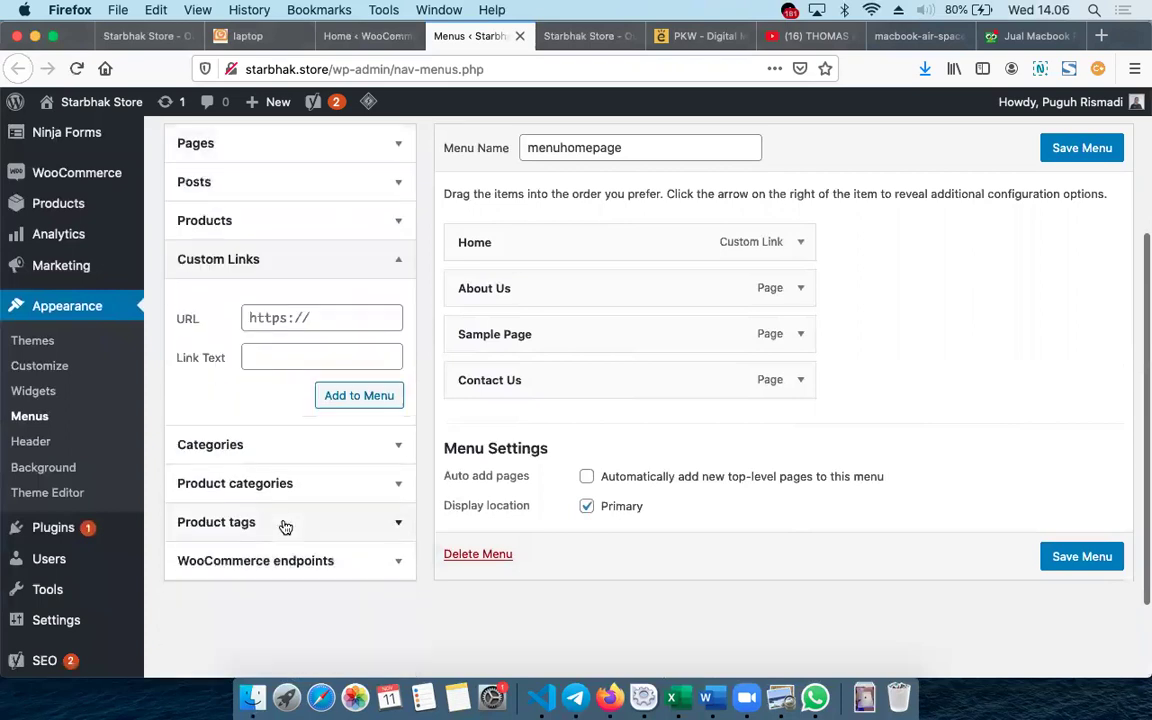
left_click(282, 319)
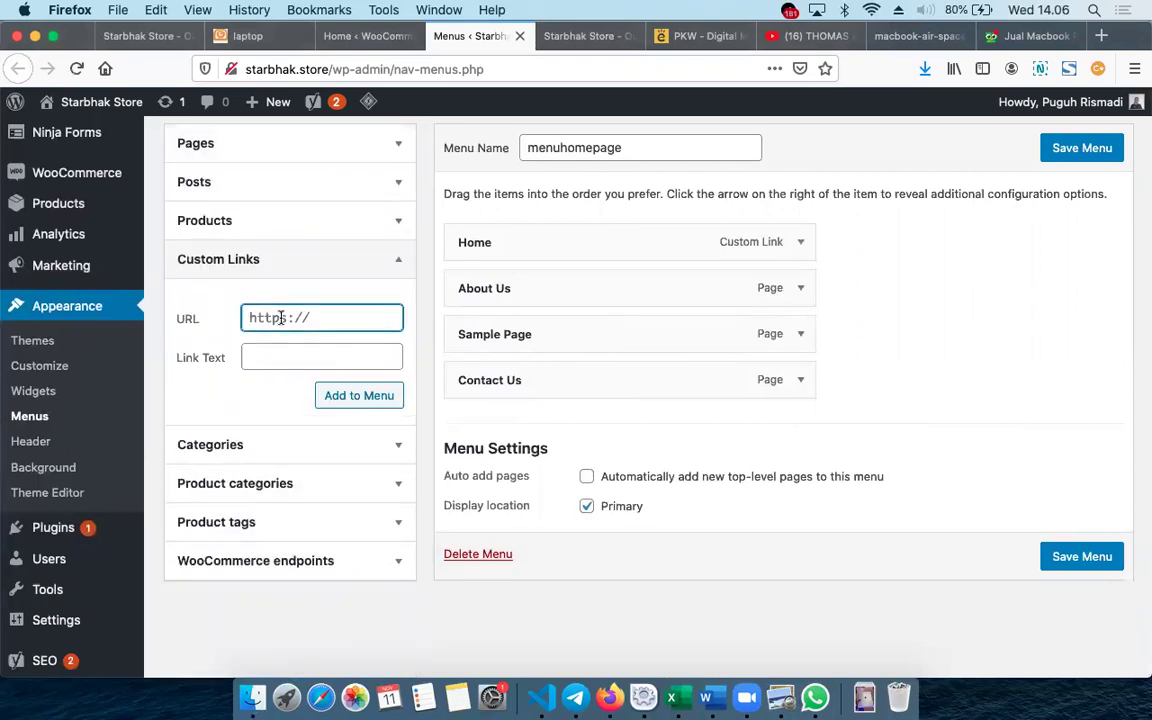
left_click(280, 318)
type("s")
left_click(276, 319)
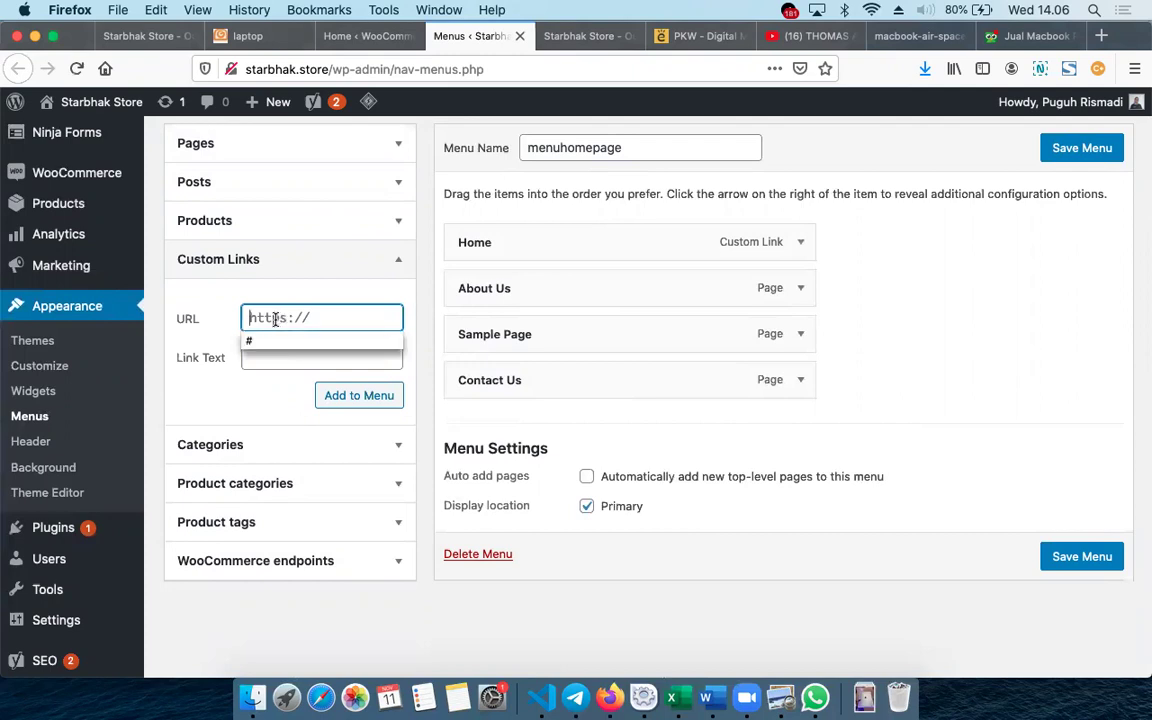
left_click(270, 341)
left_click(268, 360)
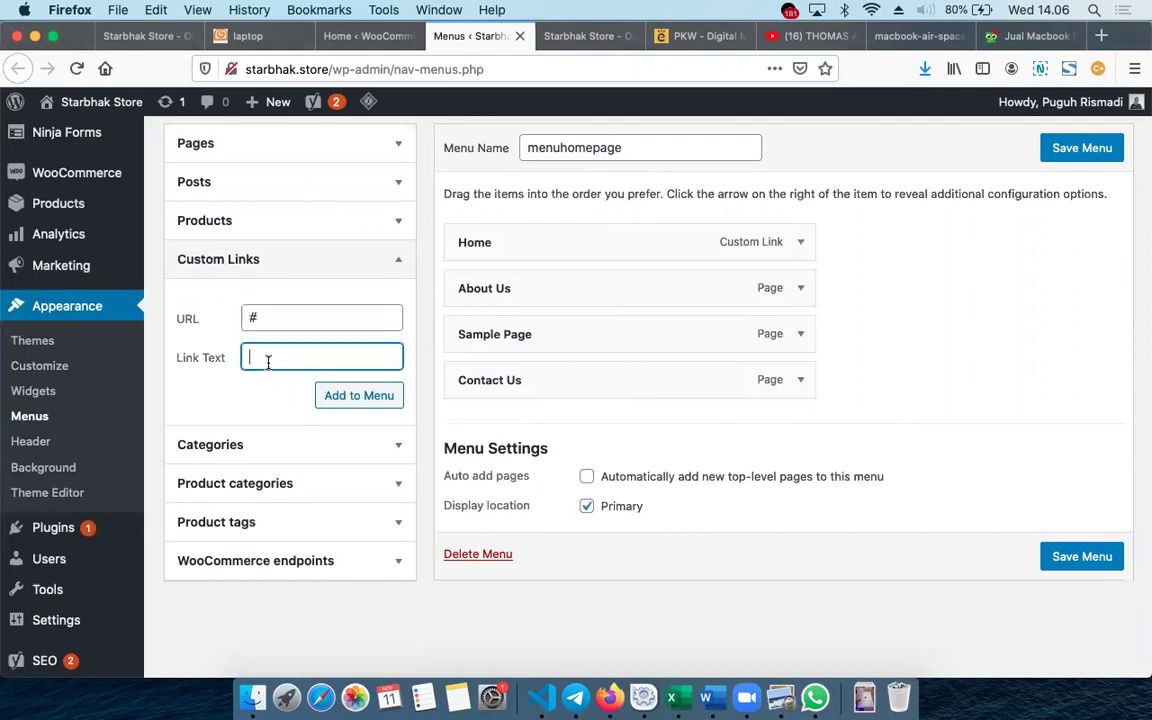
type("M")
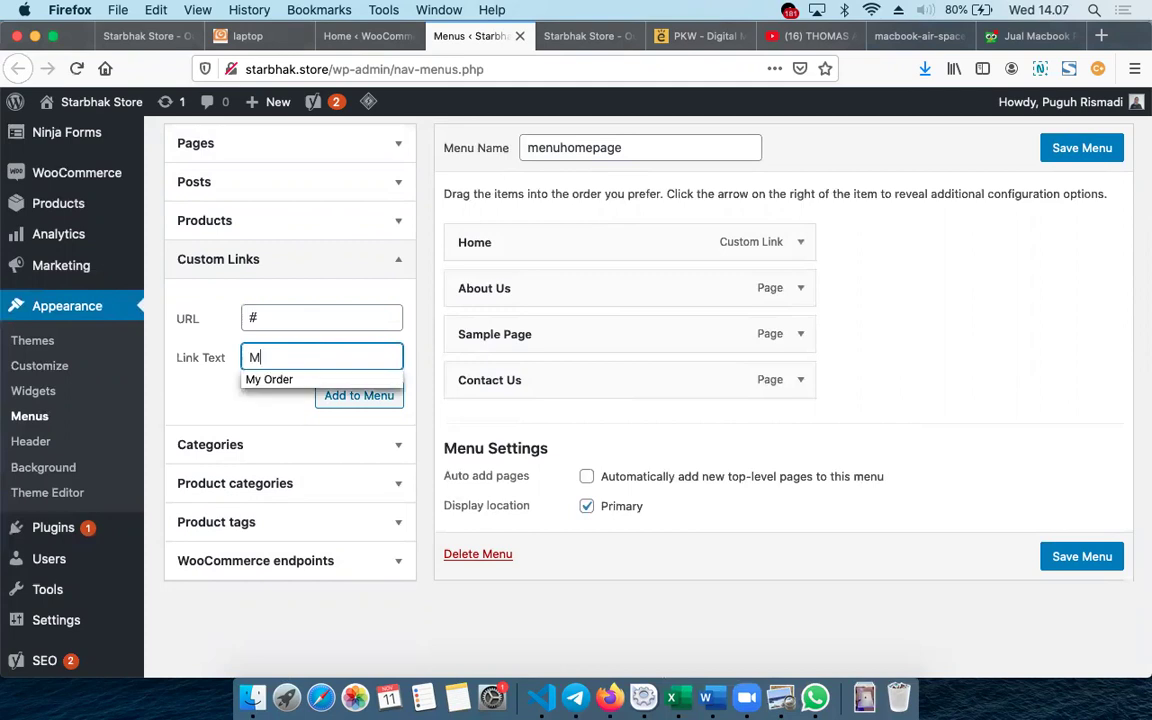
type("y Order")
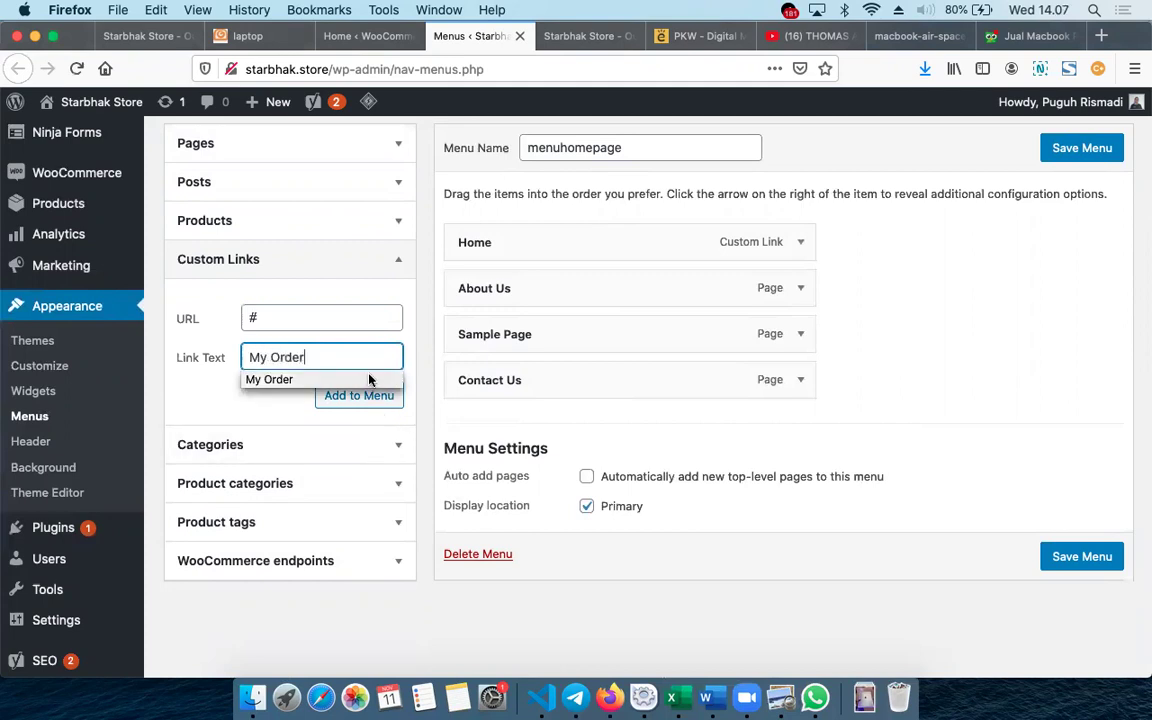
left_click(370, 404)
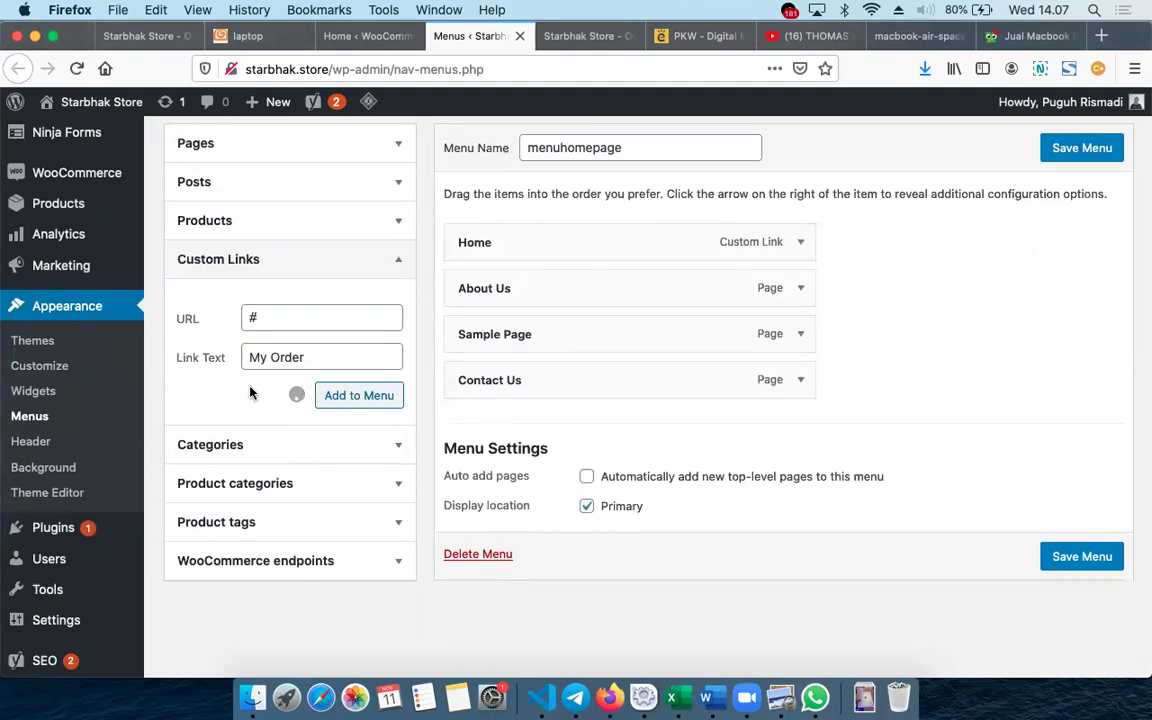
scroll(250, 393, "up", 3)
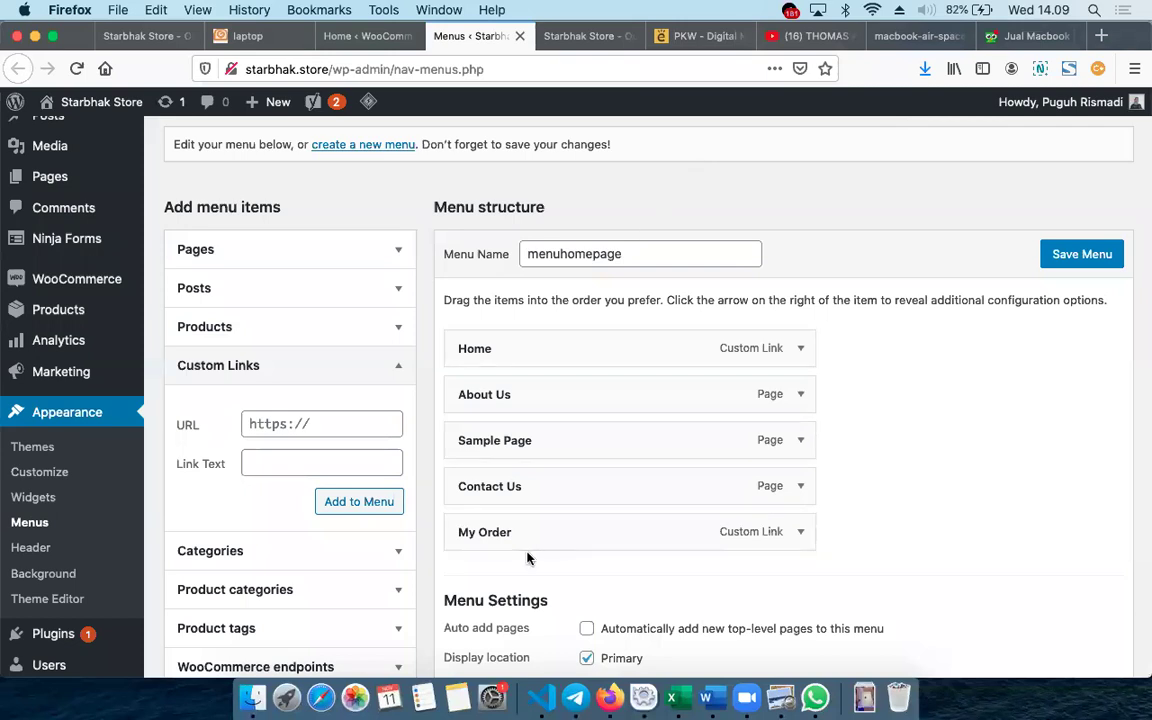
Add the My account, Checkout, Cart and Shop pages from Most Recent to the menu.
left_click(290, 265)
left_click(196, 339)
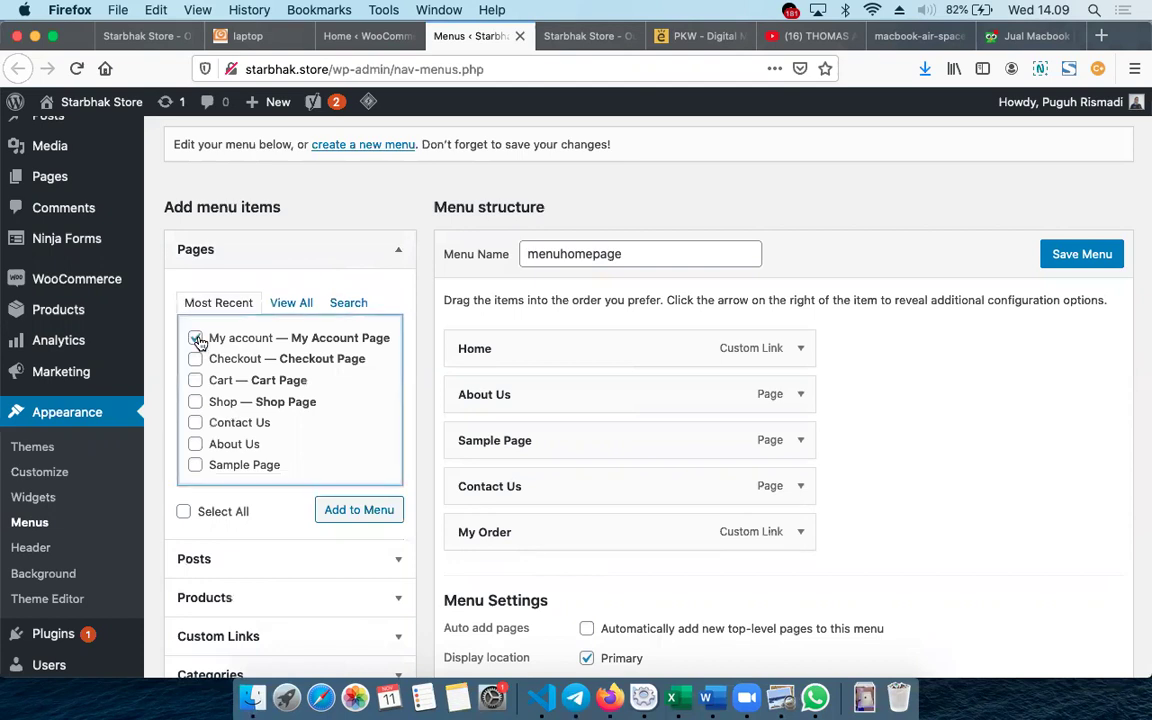
left_click(196, 359)
left_click(196, 381)
left_click(195, 401)
left_click(360, 512)
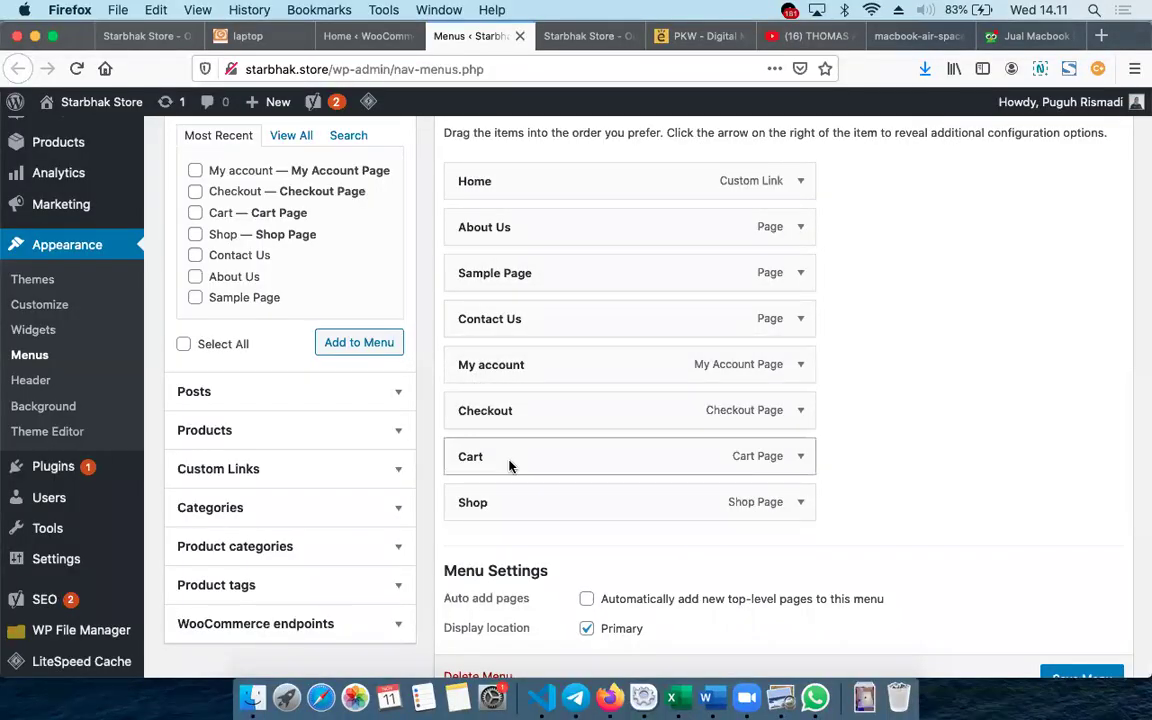
scroll(509, 465, "up", 1)
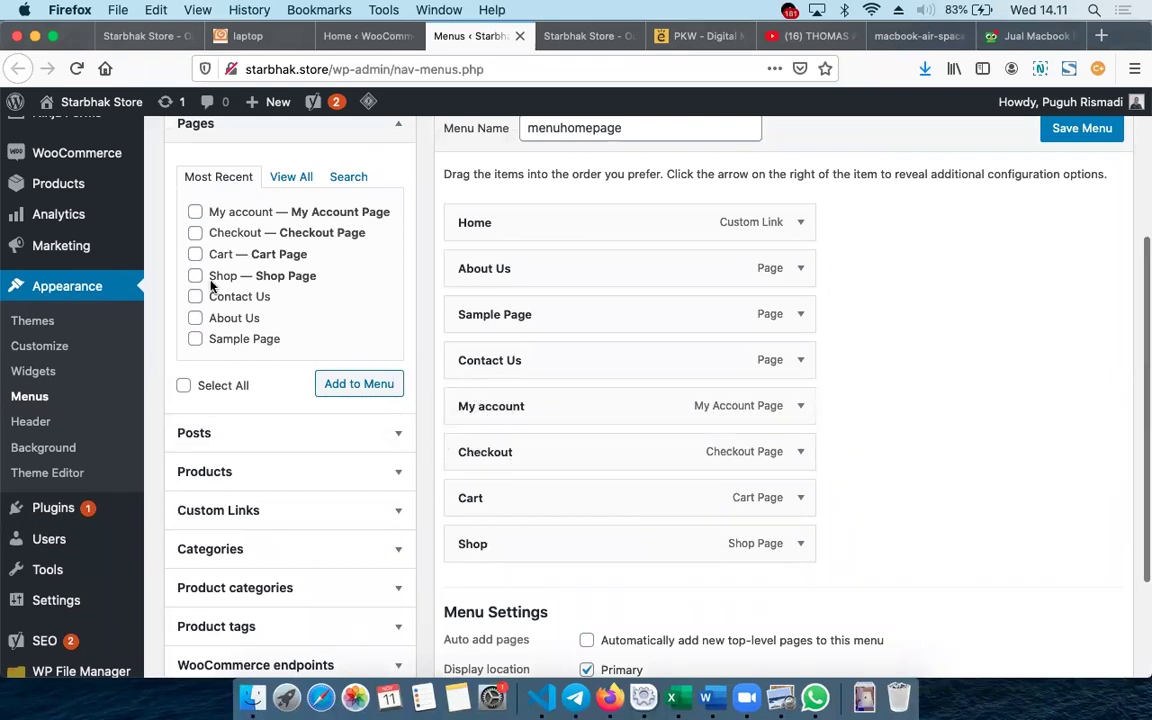
Move Shop above the others and nest My account, Checkout and Cart as its sub items.
left_click_drag(458, 447, 516, 445)
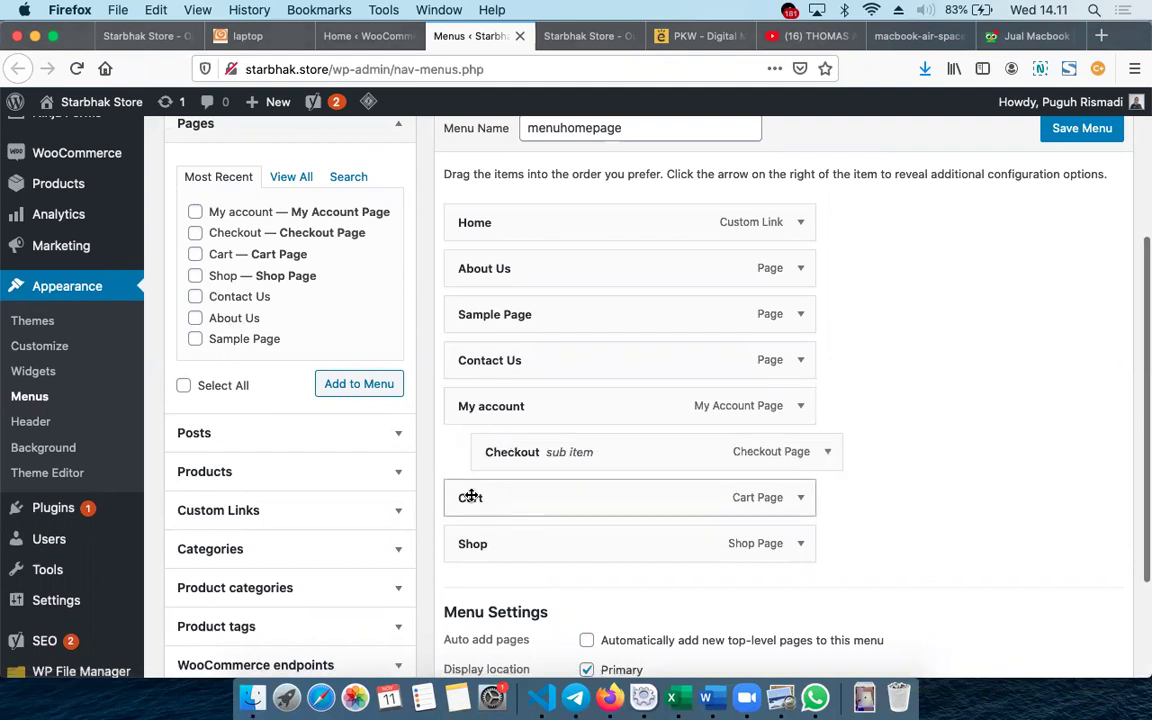
left_click_drag(470, 496, 516, 496)
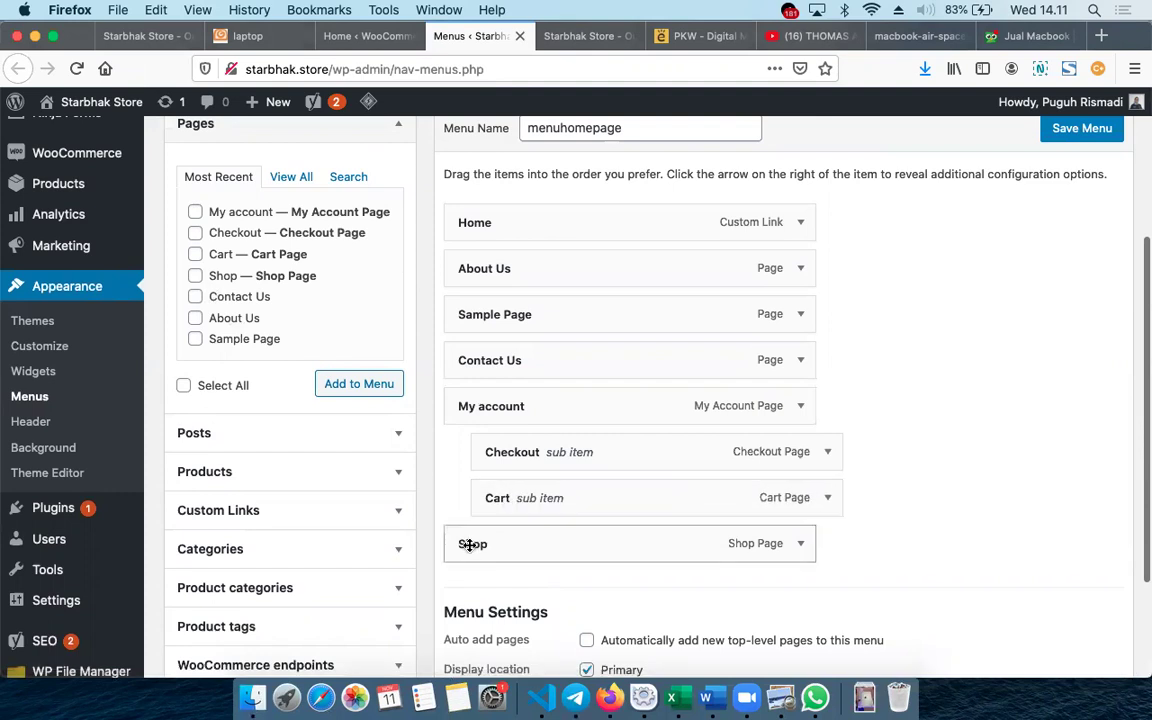
left_click_drag(468, 543, 463, 400)
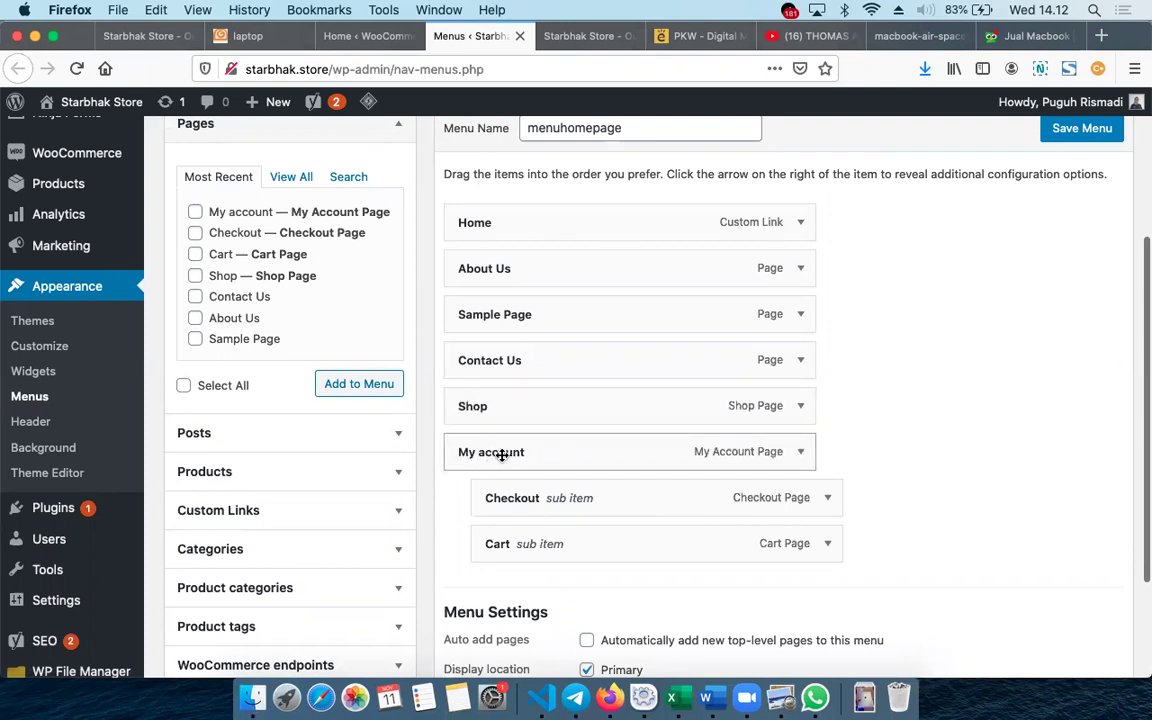
left_click_drag(463, 453, 496, 452)
mouse_move(468, 448)
left_mouse_down()
mouse_move(442, 450)
mouse_move(479, 448)
left_mouse_up()
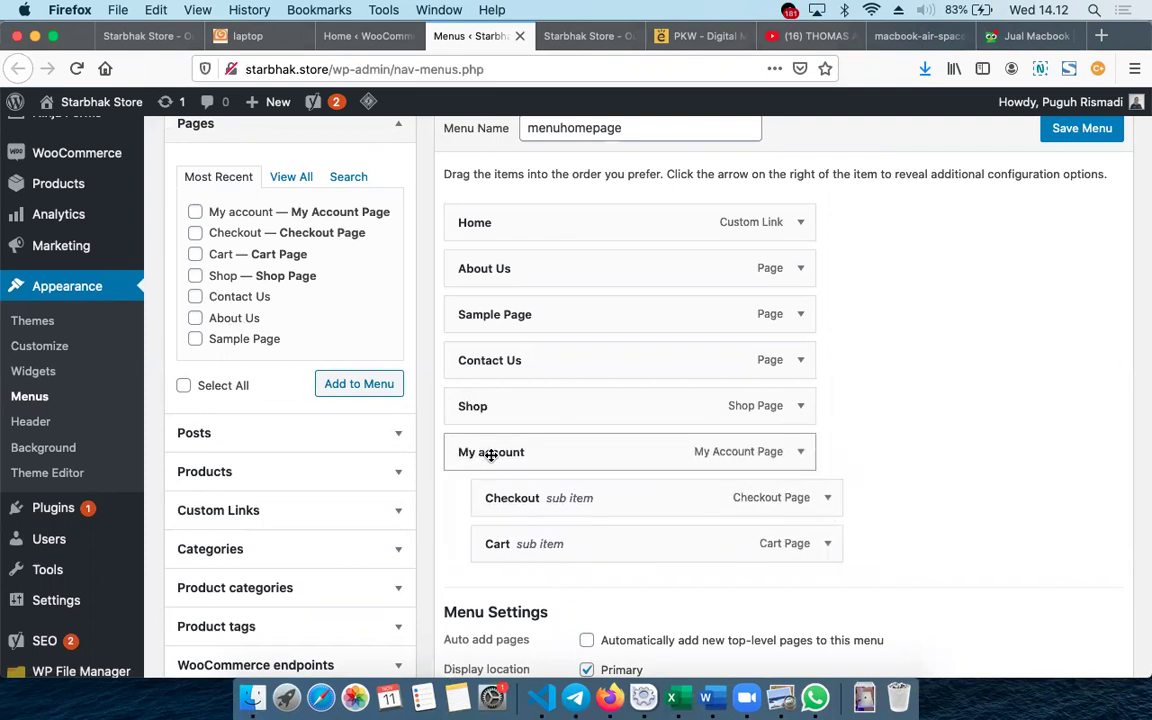
left_click_drag(491, 455, 509, 436)
left_click_drag(505, 498, 478, 455)
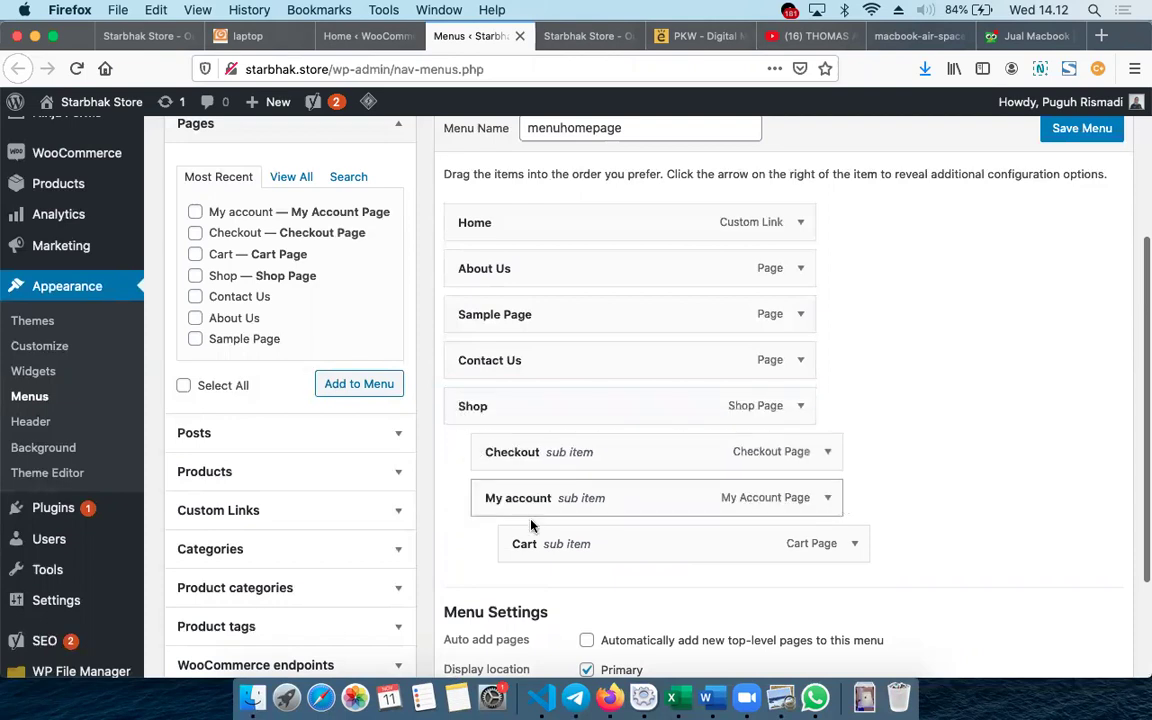
left_click_drag(522, 543, 517, 447)
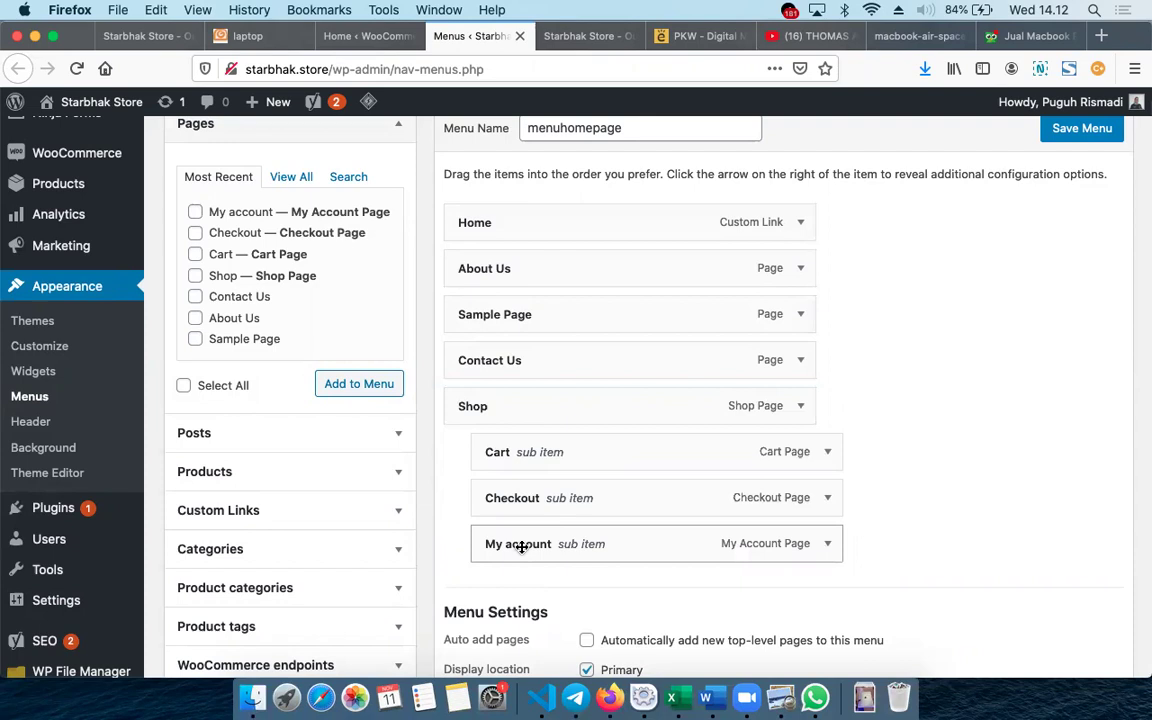
left_click_drag(495, 544, 489, 438)
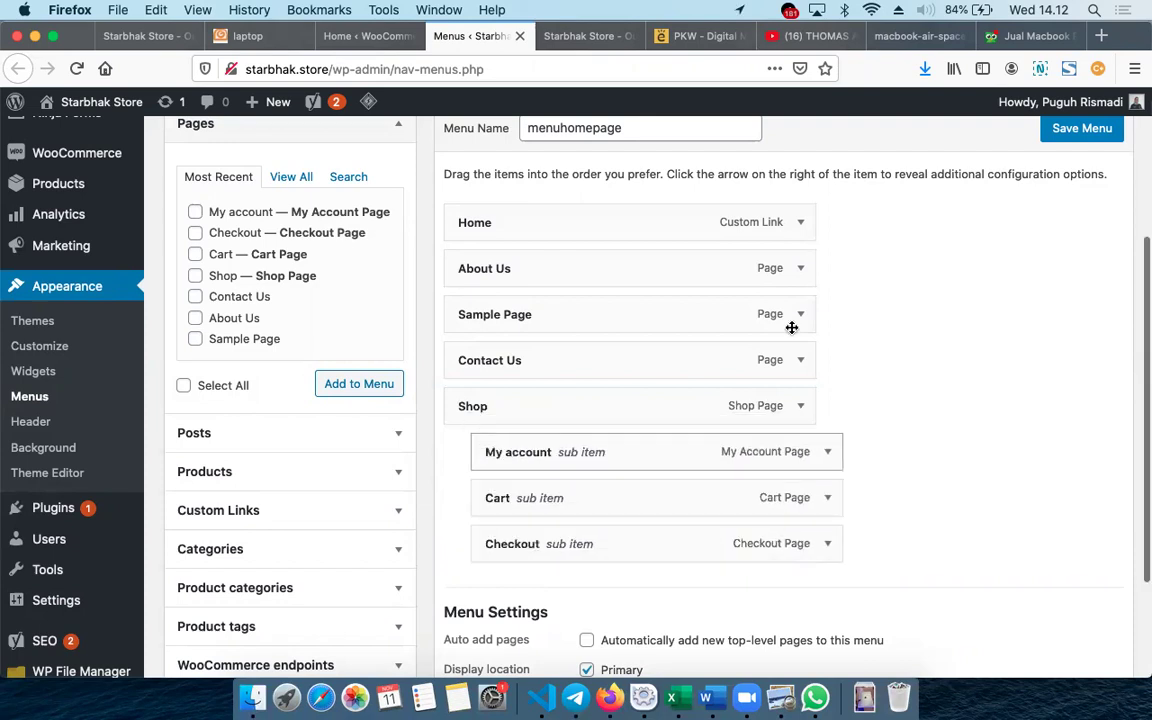
Save the menu and switch to the WooCommerce Home page.
left_click(1061, 141)
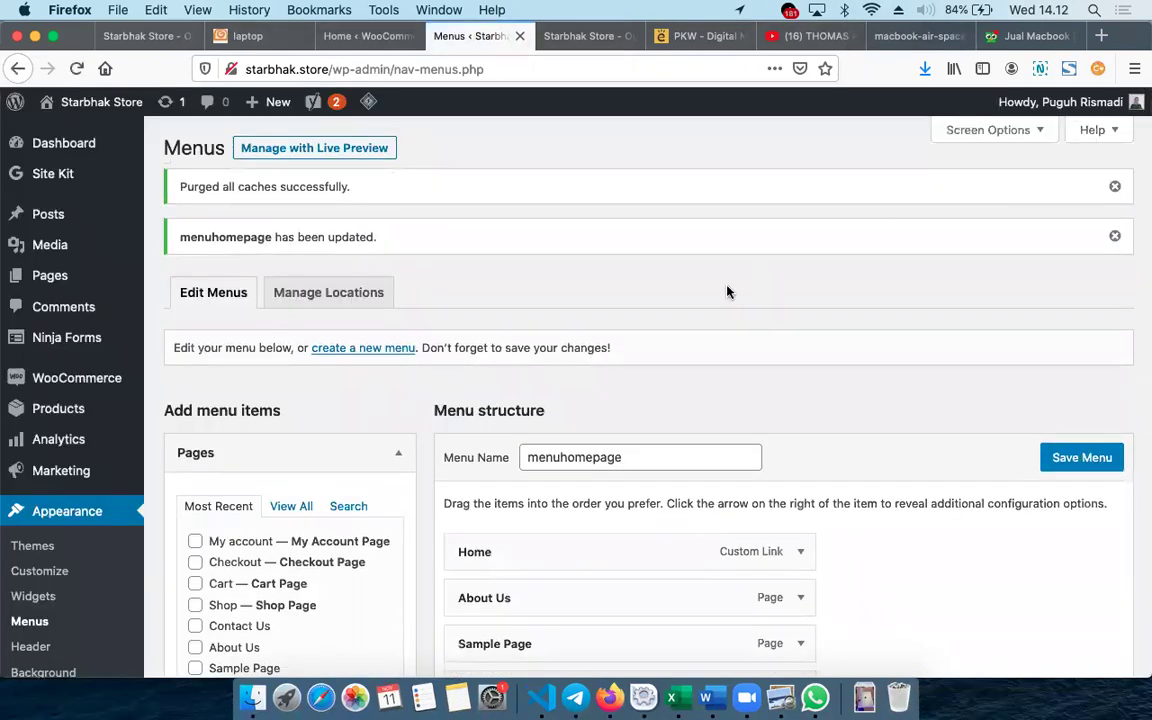
scroll(727, 291, "down", 5)
scroll(727, 291, "up", 5)
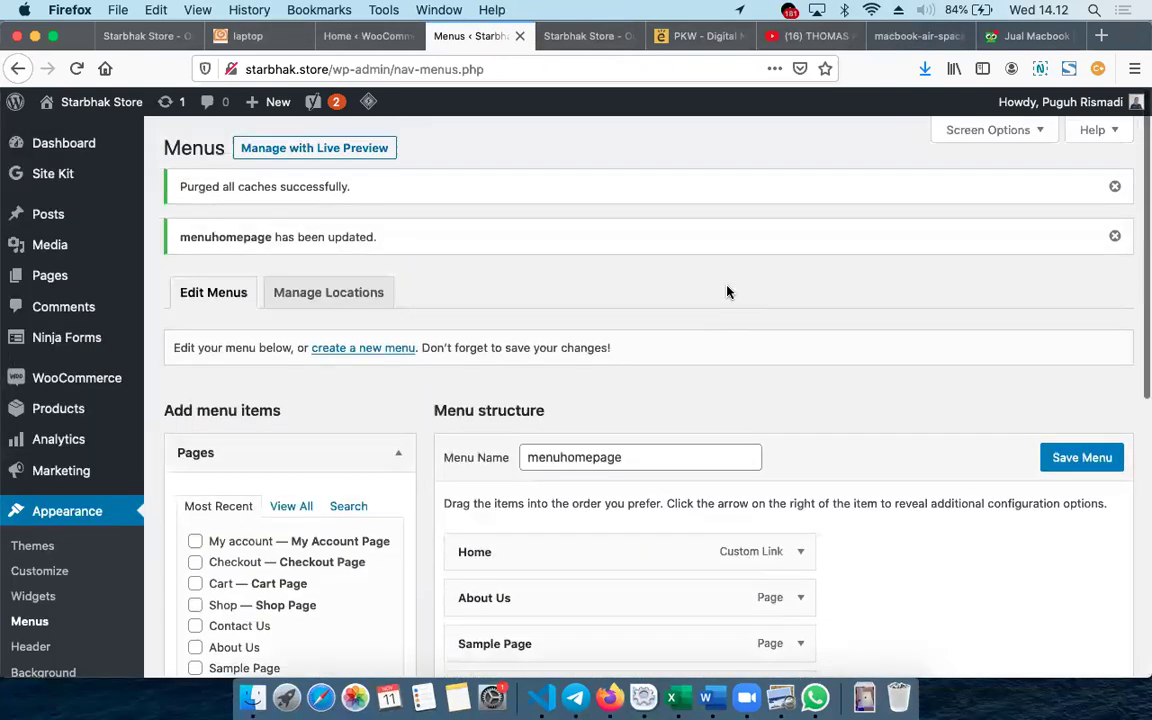
left_click(361, 37)
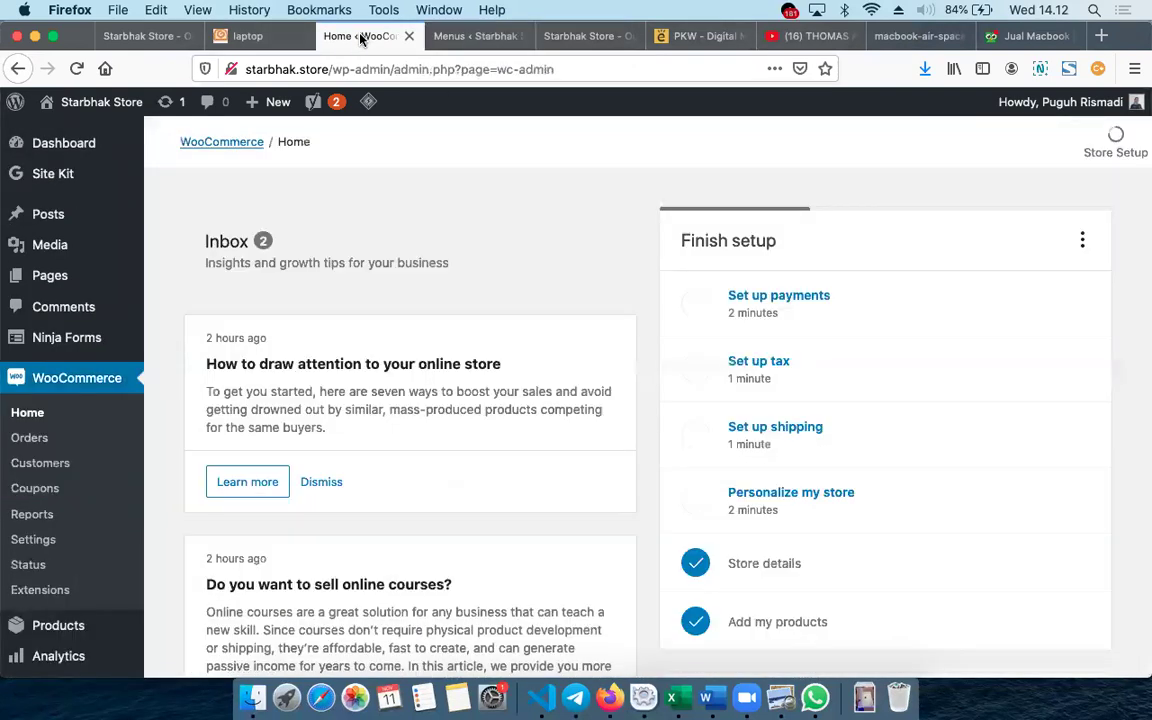
Reload the Starbhak Store storefront to show the new menu.
left_click(147, 35)
left_click(367, 70)
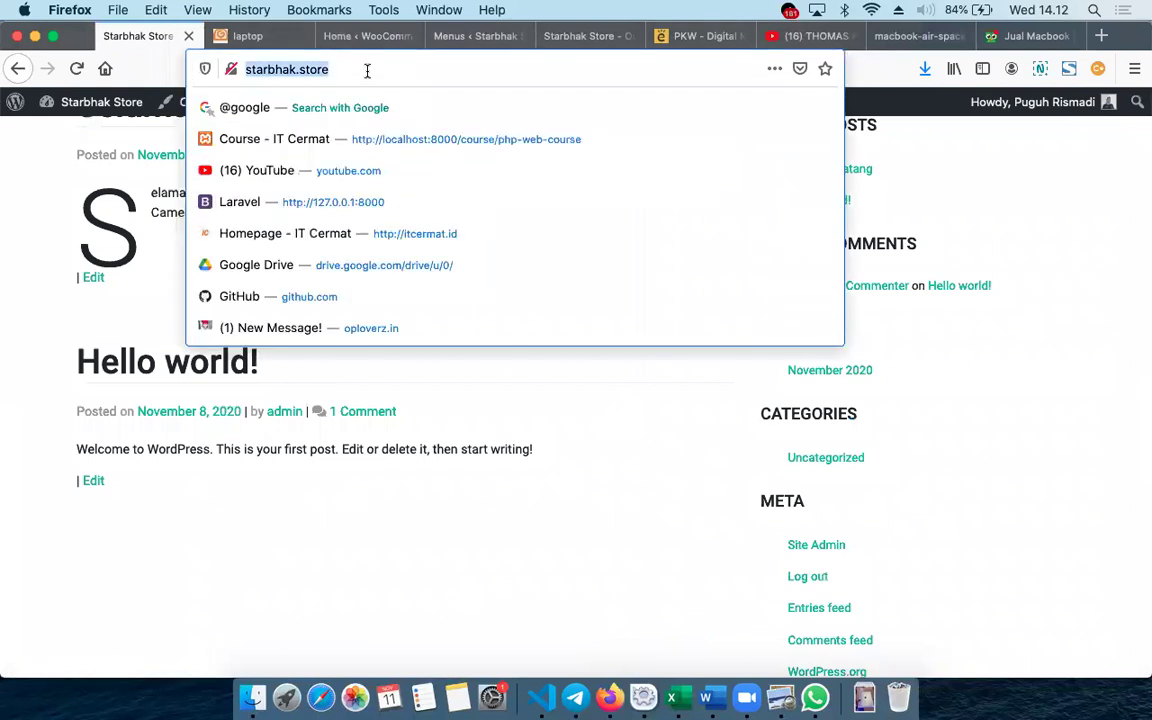
key("Return")
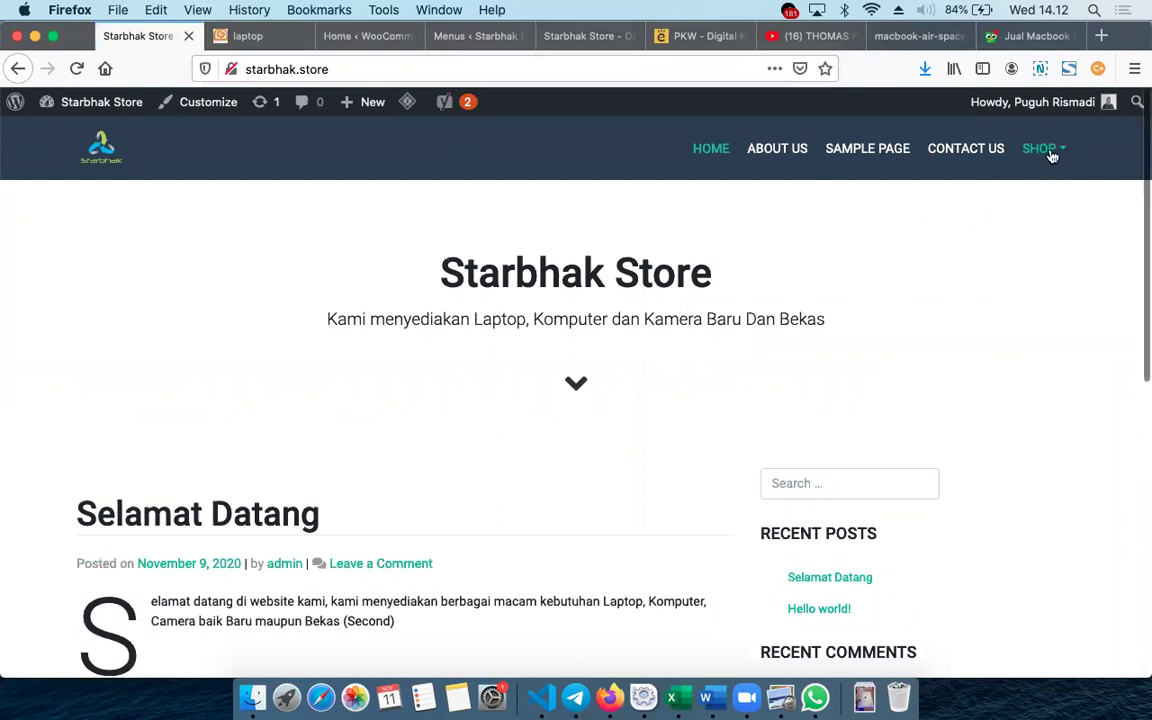
Open My account, then Cart, from the Shop dropdown, showing an empty cart.
mouse_move(1052, 156)
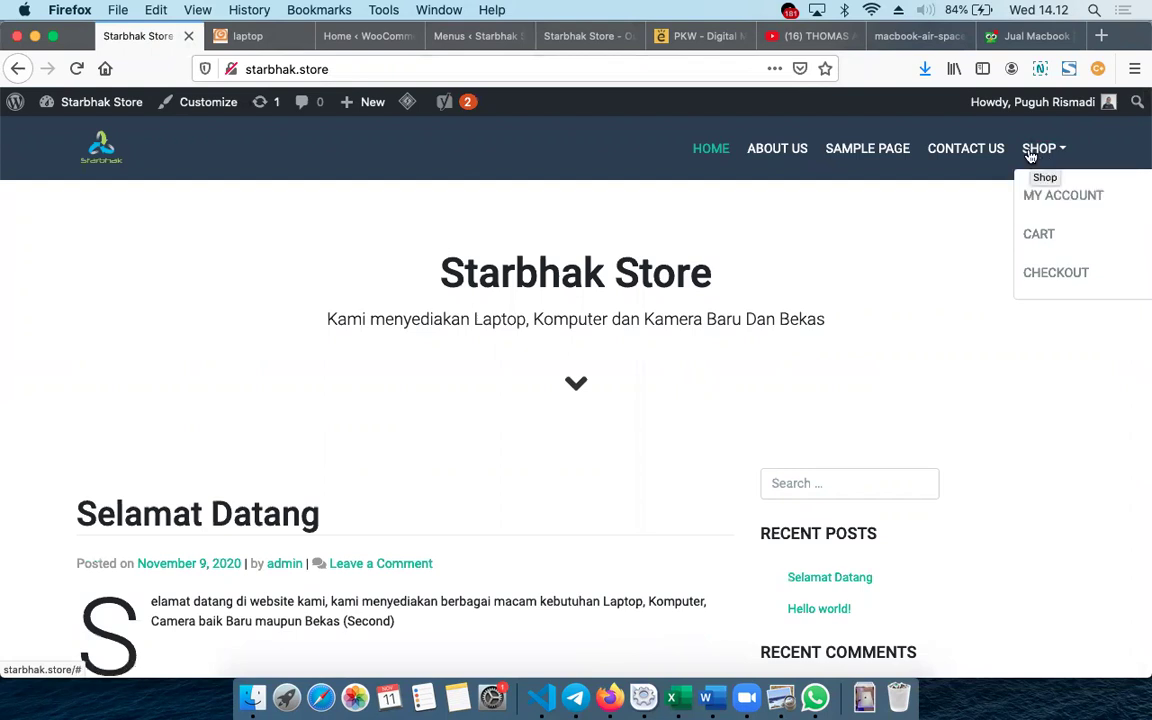
left_click(1030, 156)
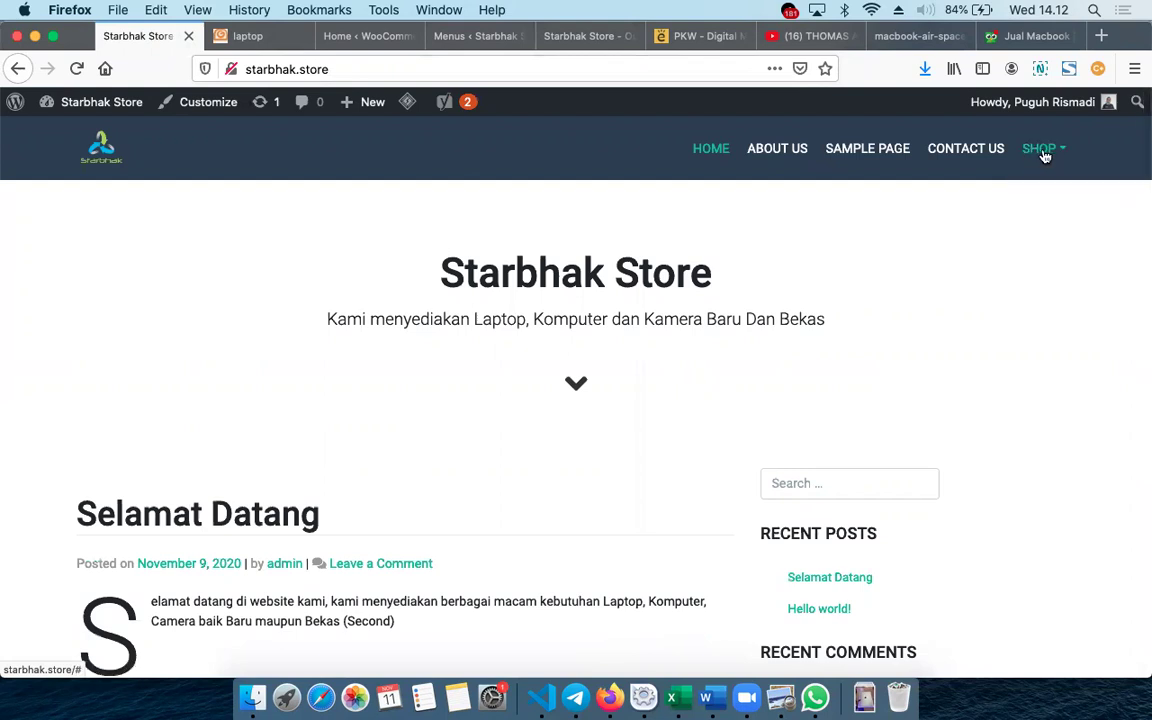
left_click(1043, 155)
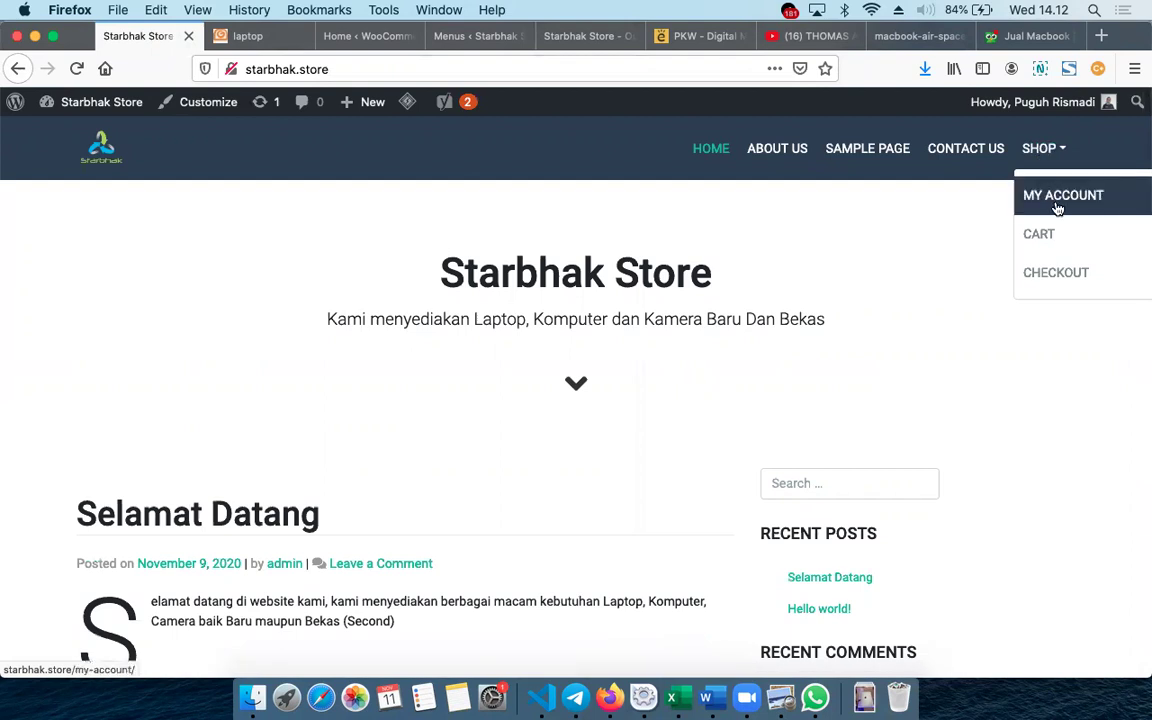
left_click(1057, 197)
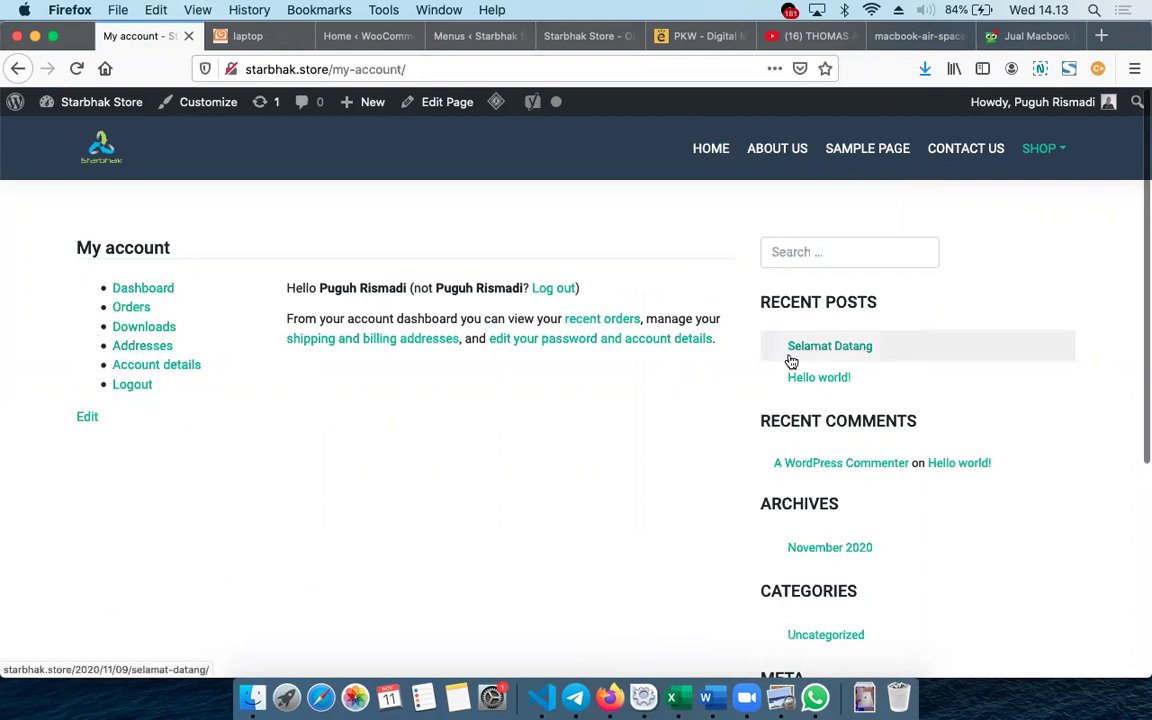
mouse_move(1033, 152)
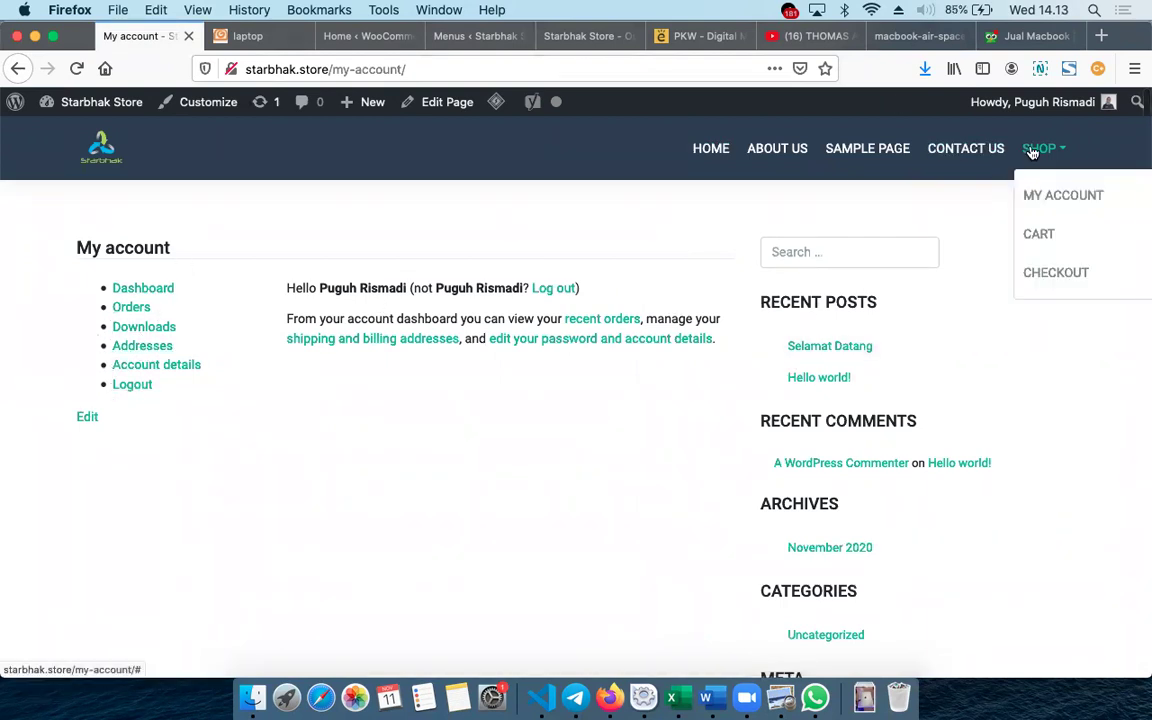
left_click(1036, 231)
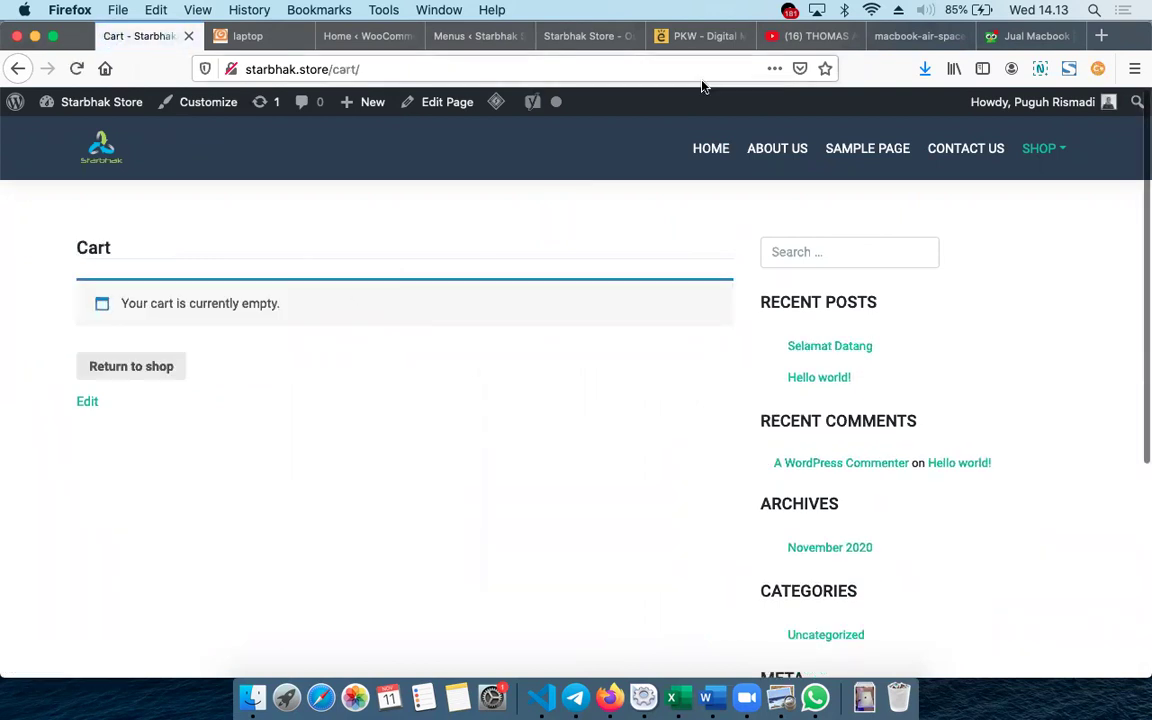
Add a second Shop page item to the menu.
left_click(474, 42)
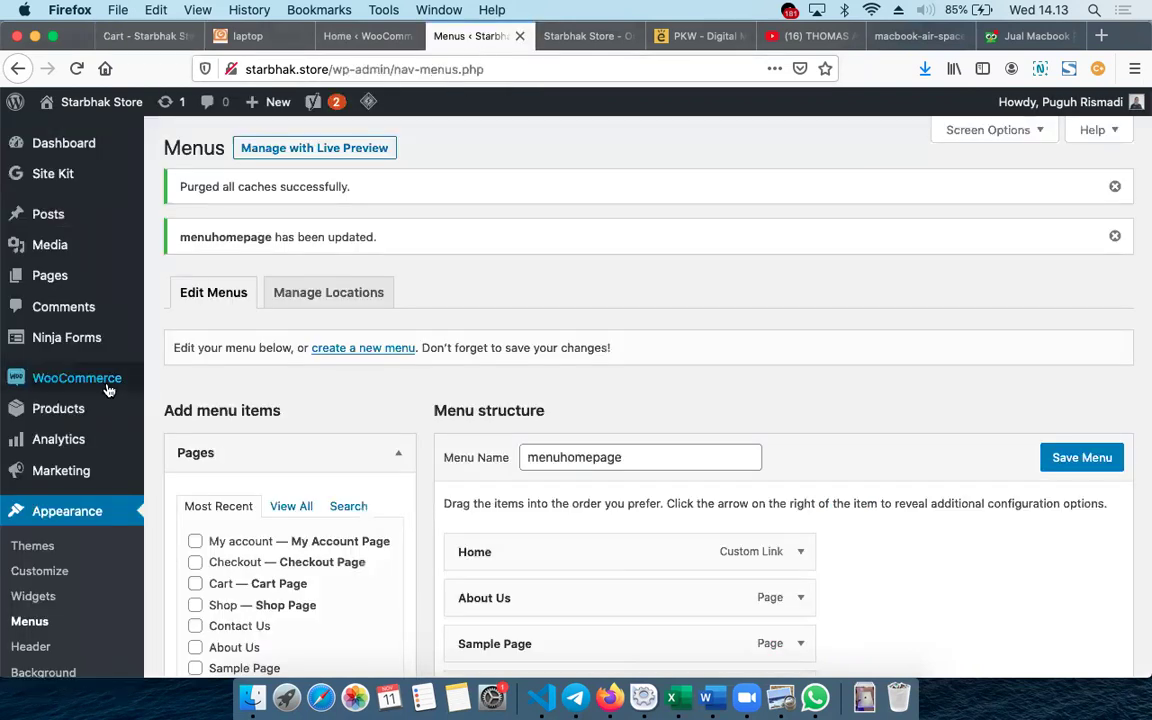
scroll(455, 480, "down", 5)
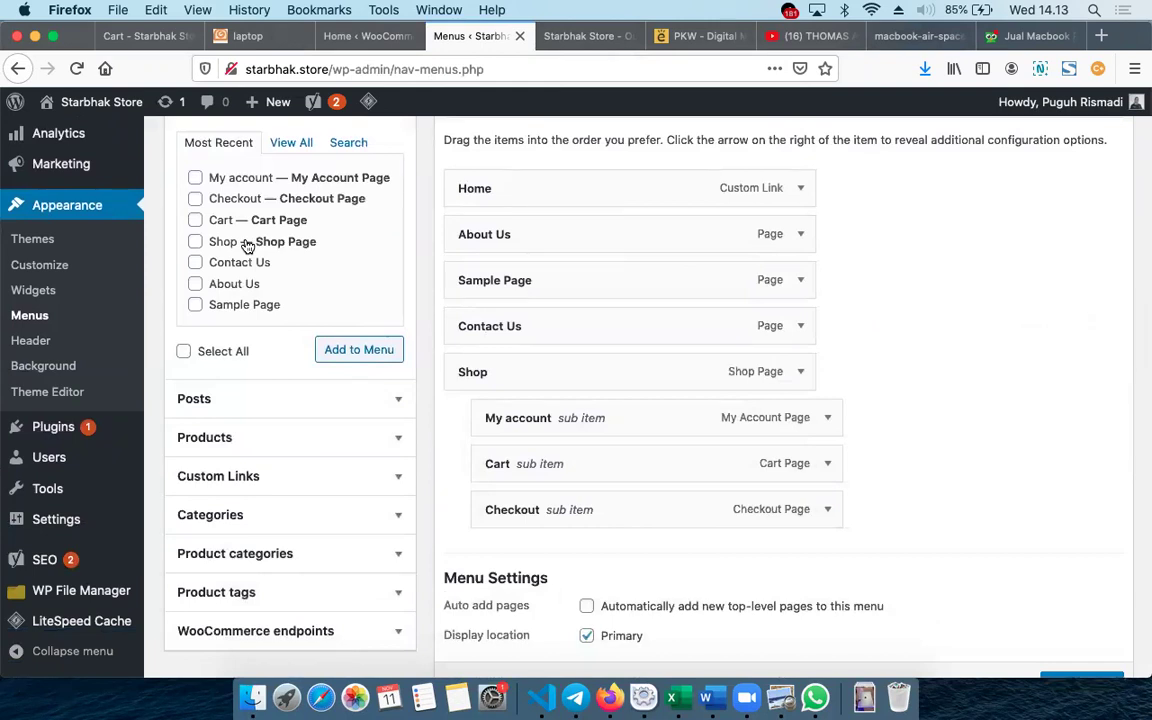
left_click(195, 241)
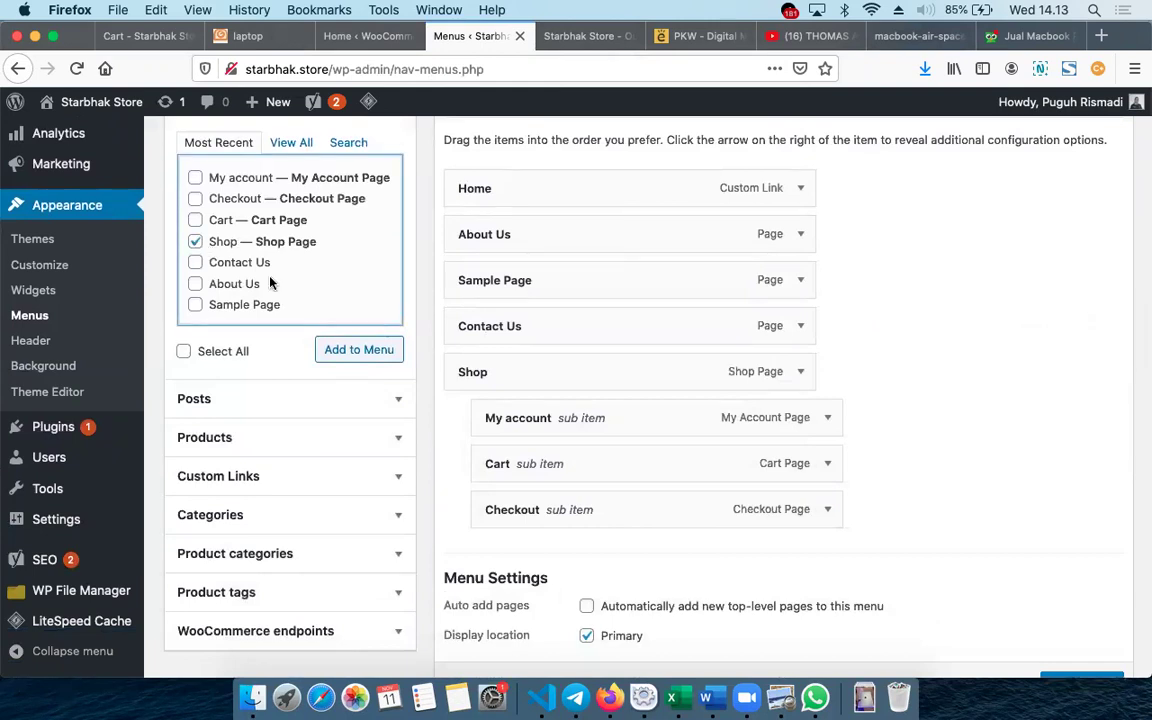
left_click(338, 351)
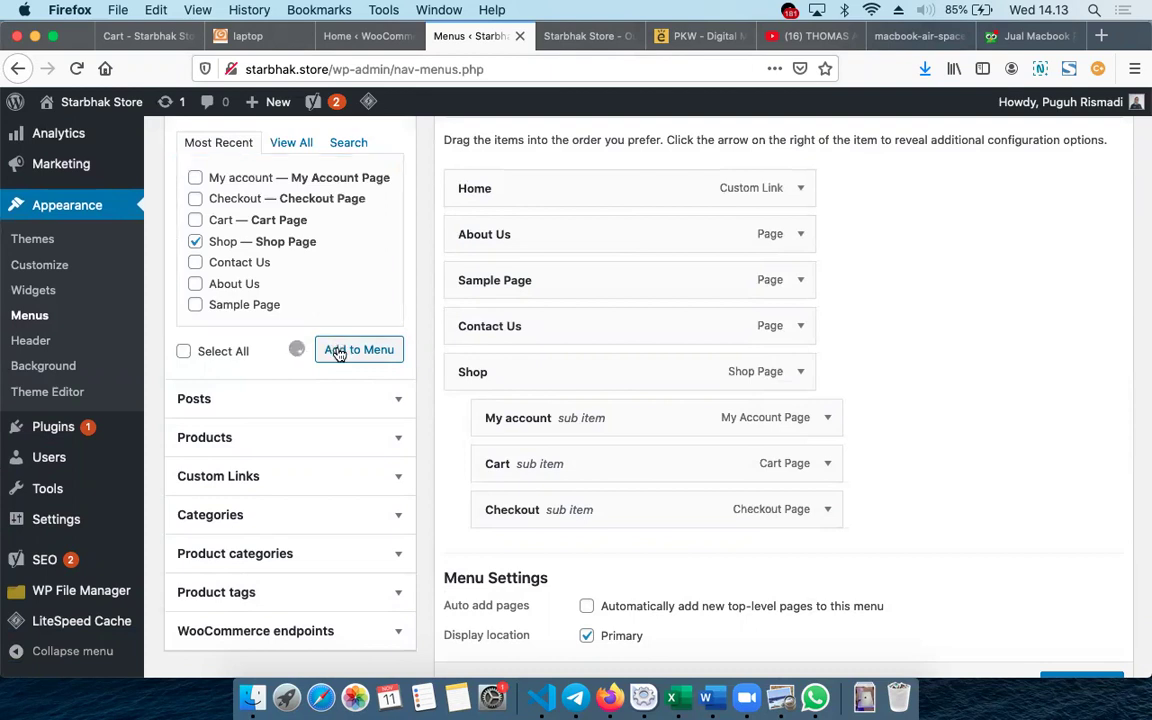
left_click_drag(483, 561, 452, 378)
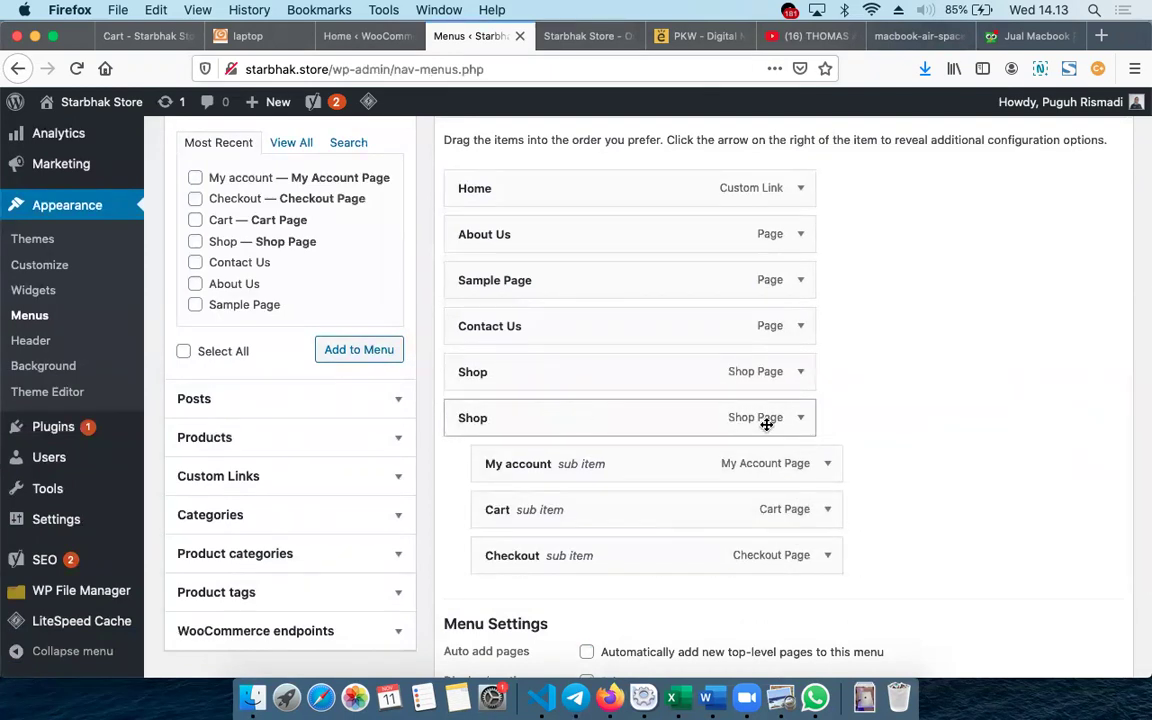
Relabel the new Shop item's navigation label to 'My Order' and save the menu.
left_click(800, 419)
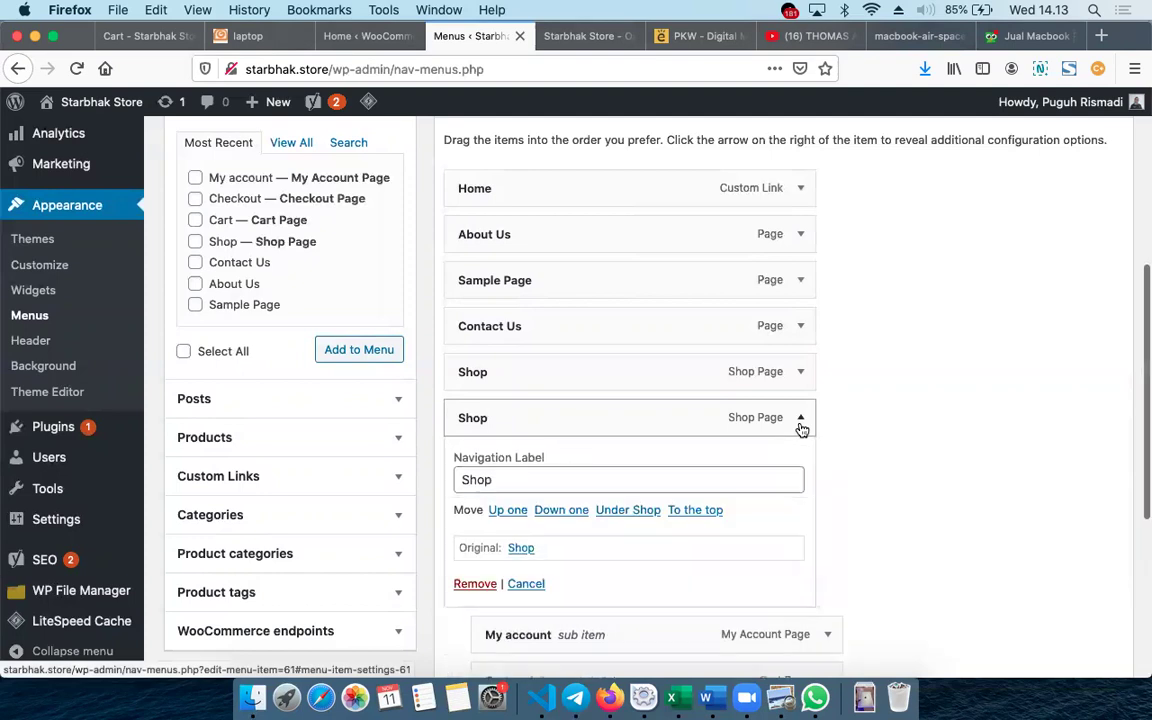
left_click(507, 479)
double_click(507, 479)
type("My Order")
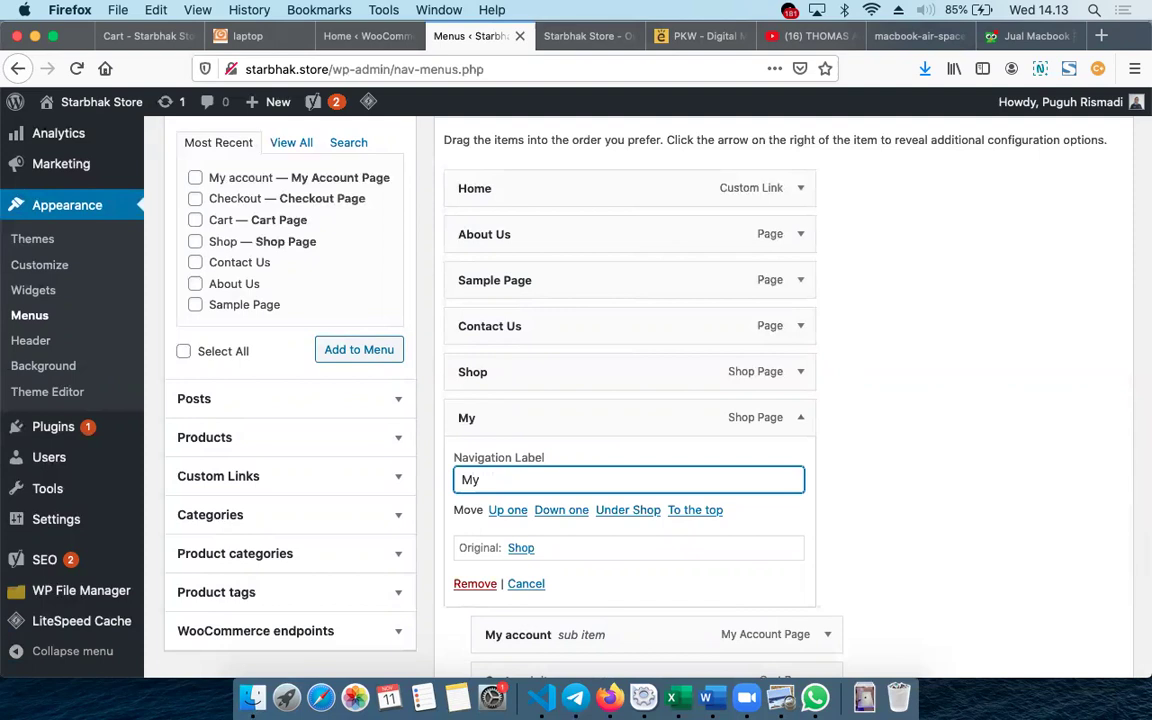
left_click(801, 417)
scroll(933, 485, "down", 3)
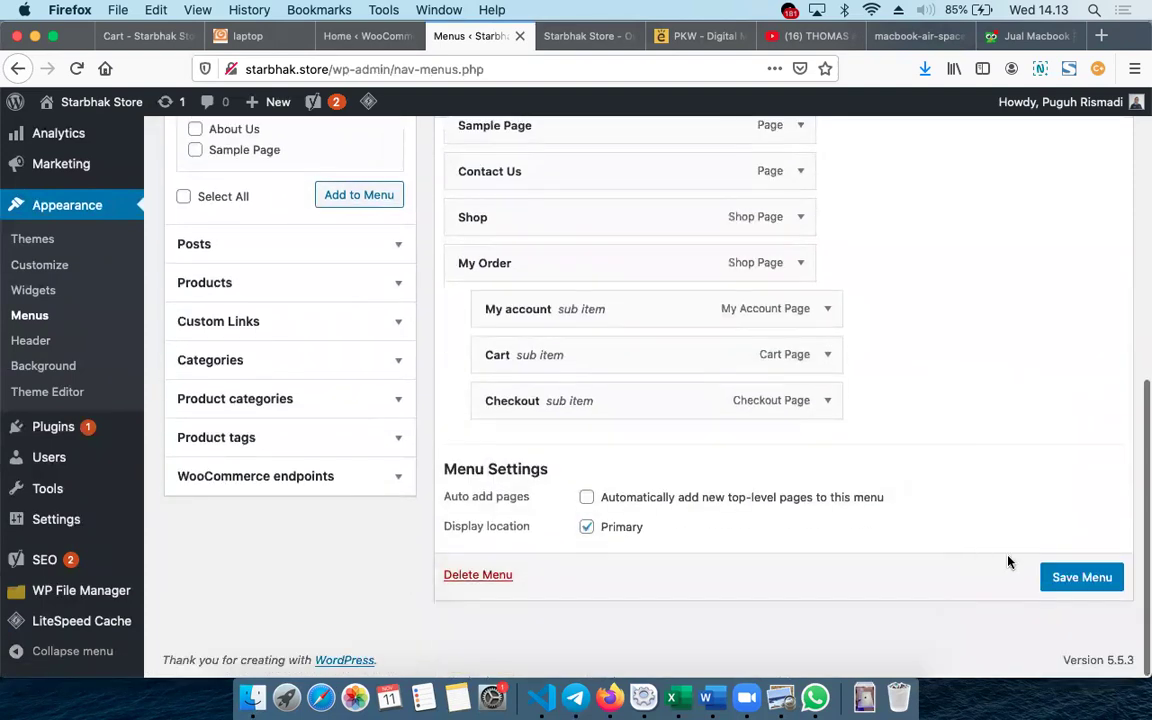
left_click(1063, 588)
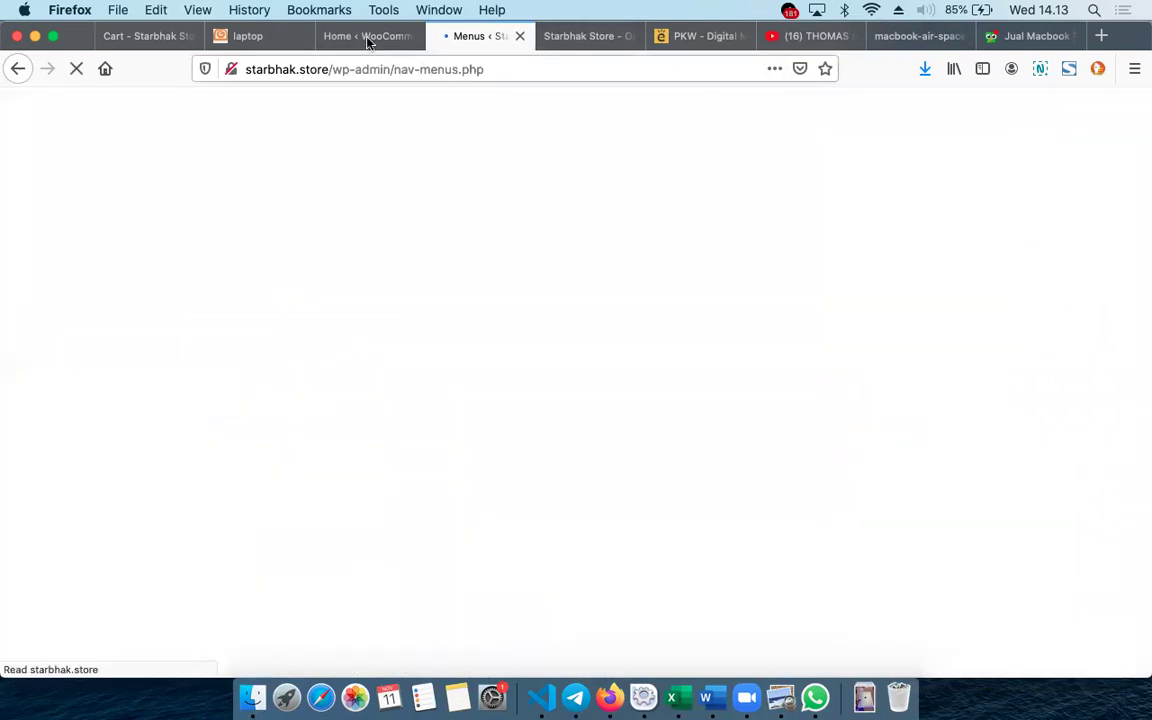
left_click(358, 36)
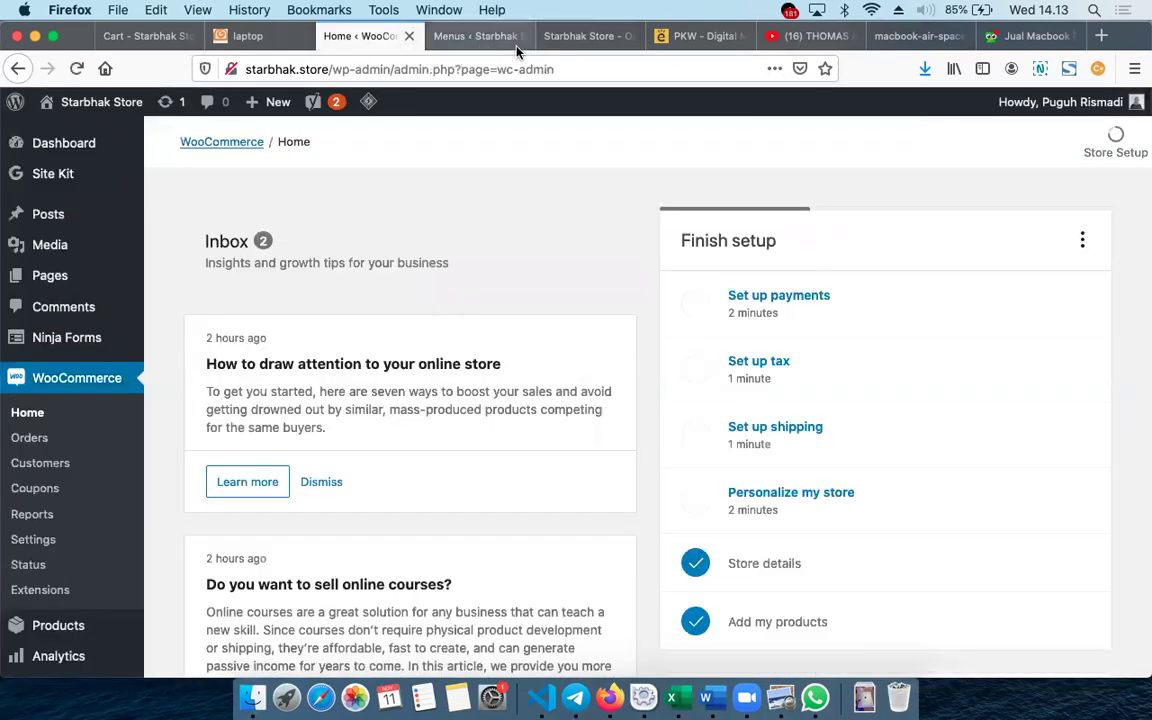
Reload the Starbhak Store homepage and open the Shop page listing the MacBook.
left_click(493, 40)
left_click(570, 40)
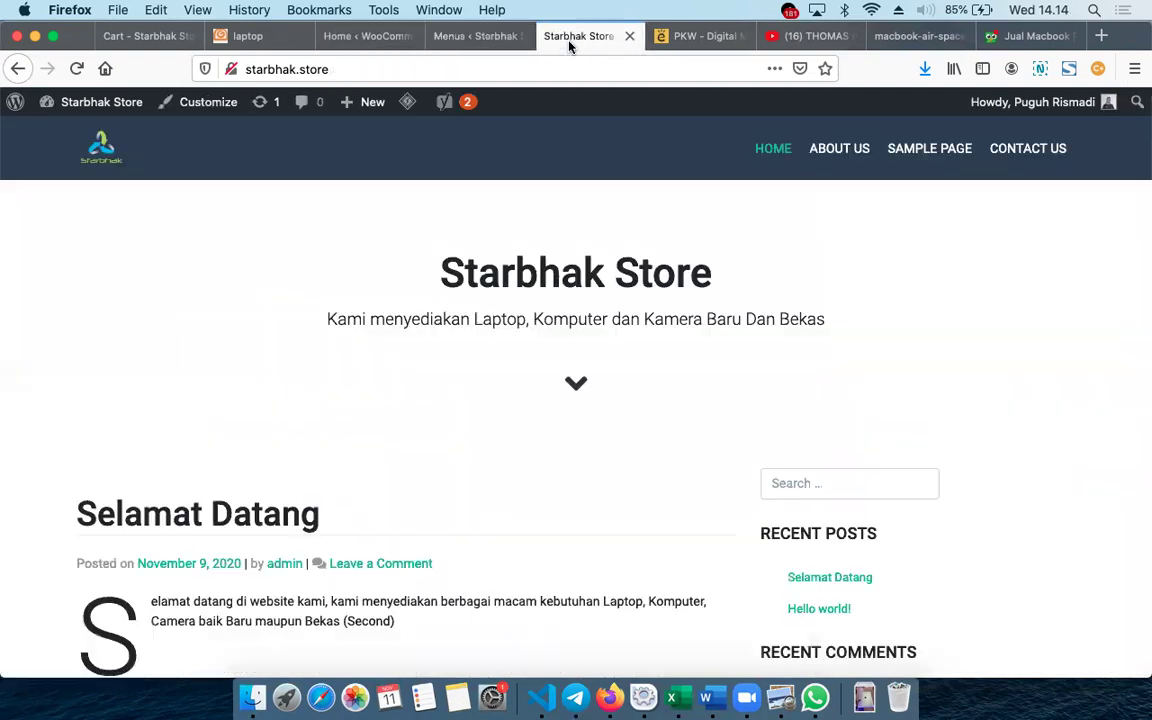
left_click(468, 66)
key("Return")
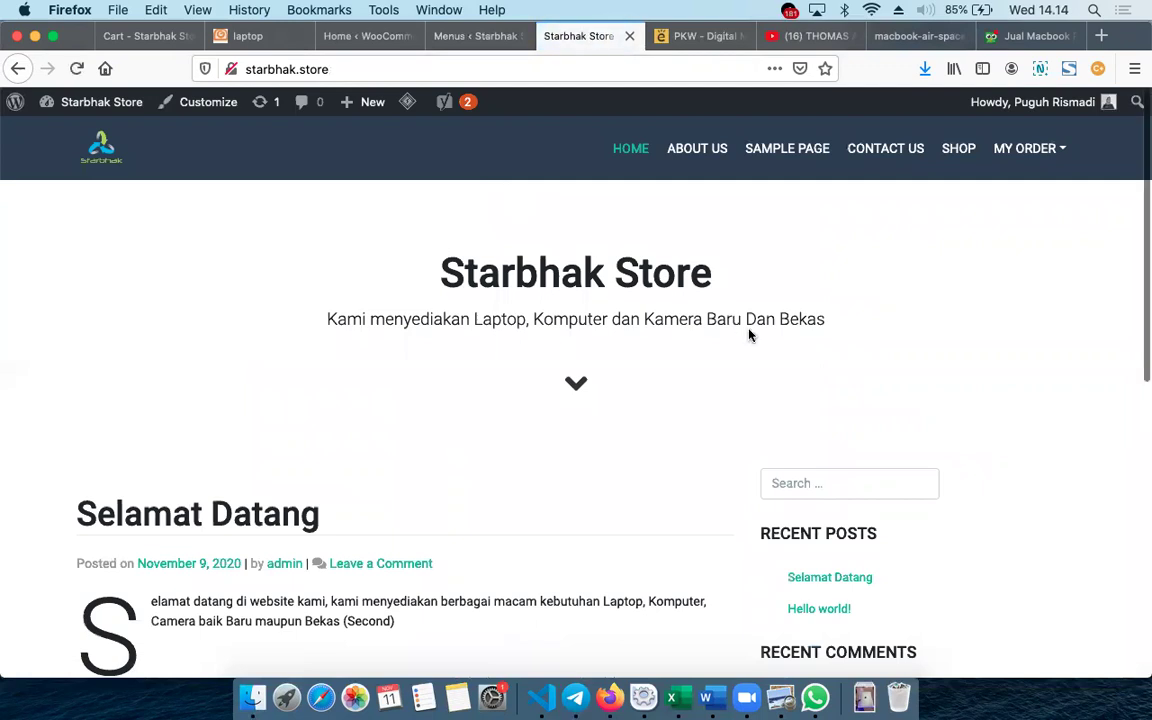
left_click(947, 160)
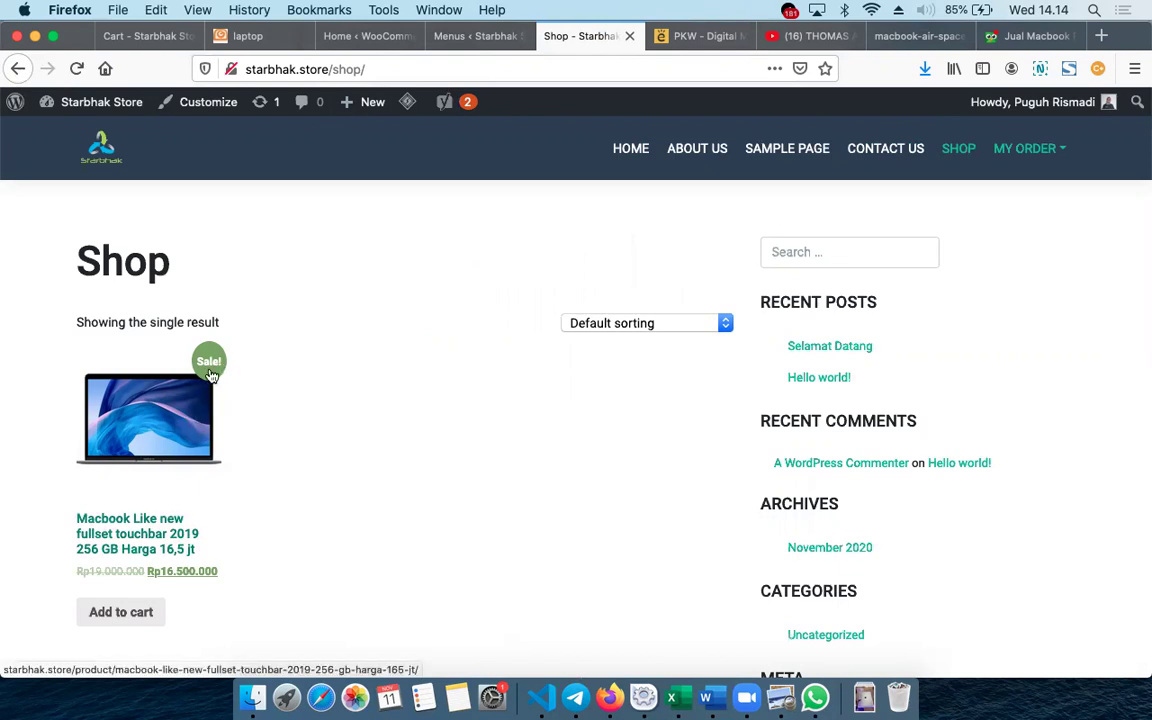
Open the MacBook product page, browse its gallery photos and full-screen view, and check the Description.
left_click(190, 433)
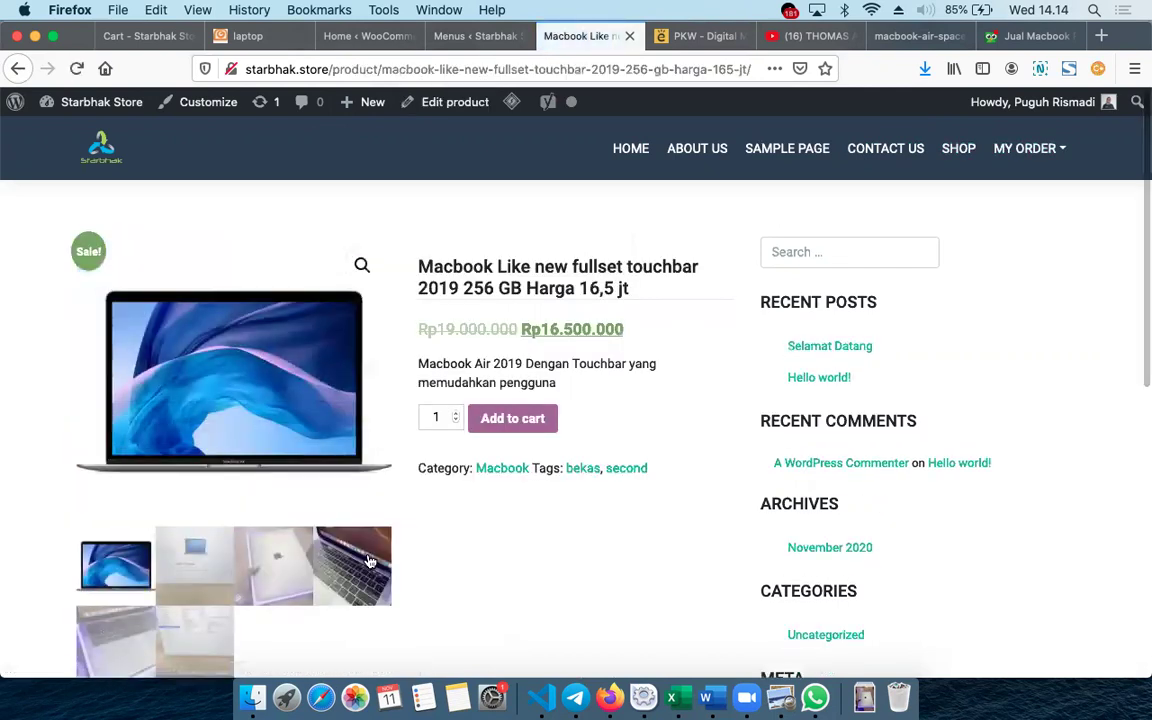
scroll(519, 586, "down", 2)
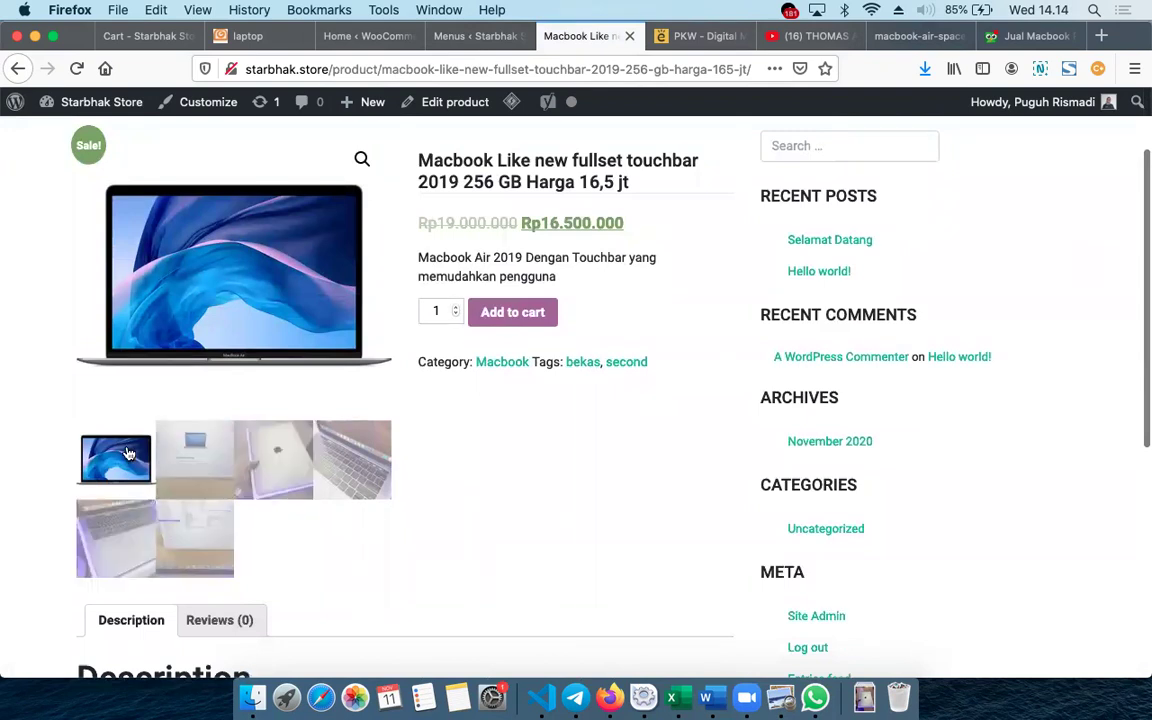
left_click(195, 459)
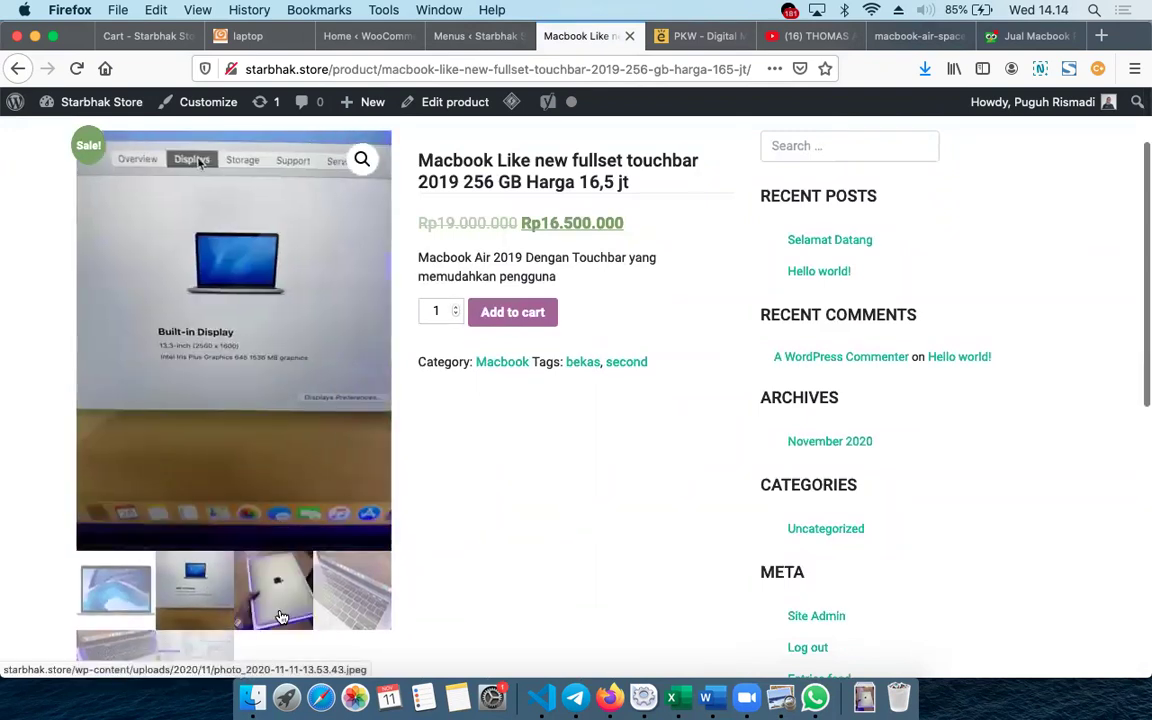
left_click(282, 615)
left_click(346, 598)
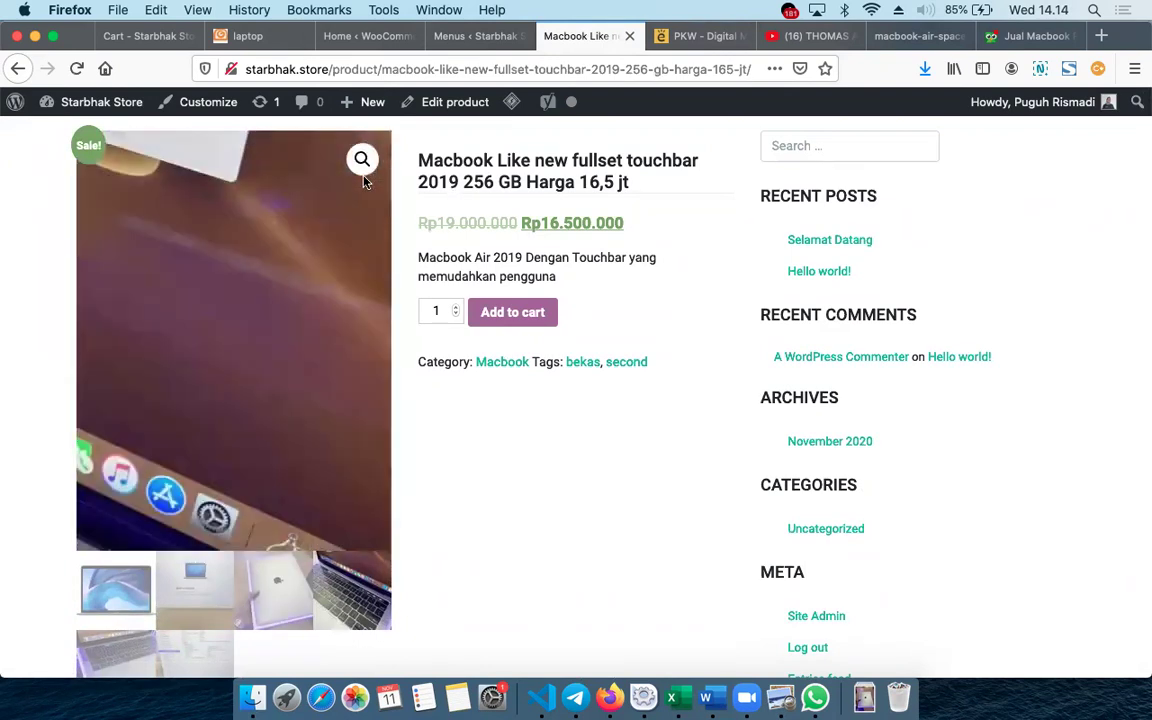
left_click(326, 150)
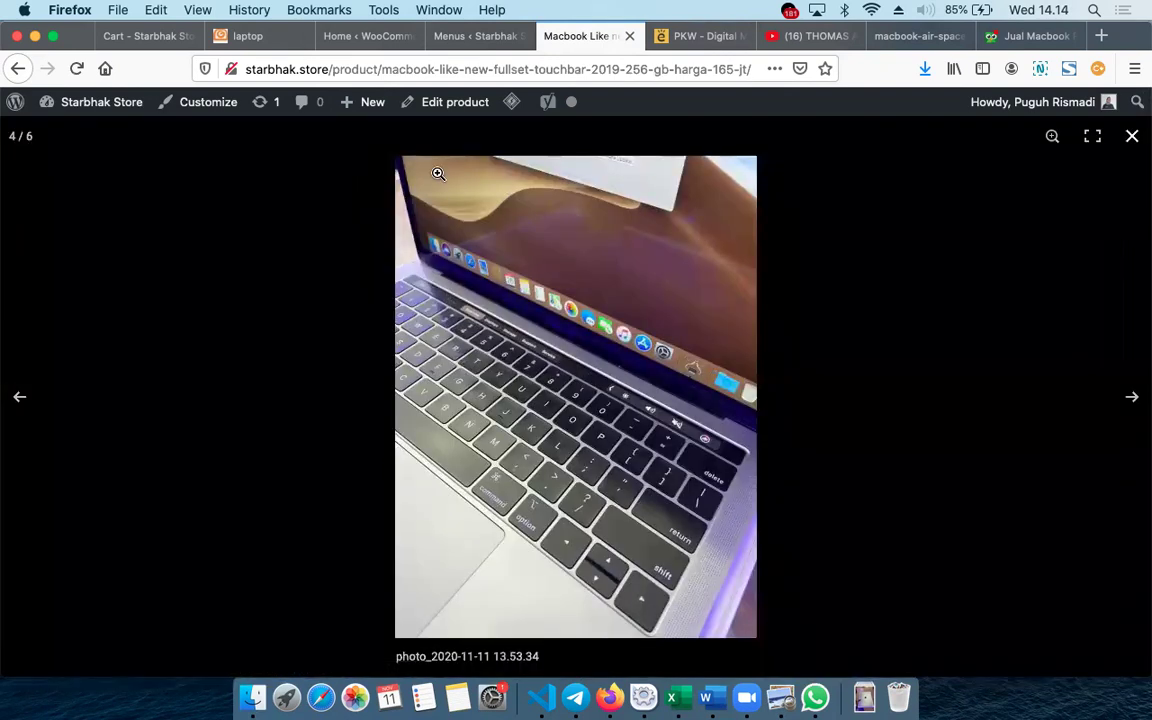
left_click(1133, 138)
scroll(502, 468, "down", 10)
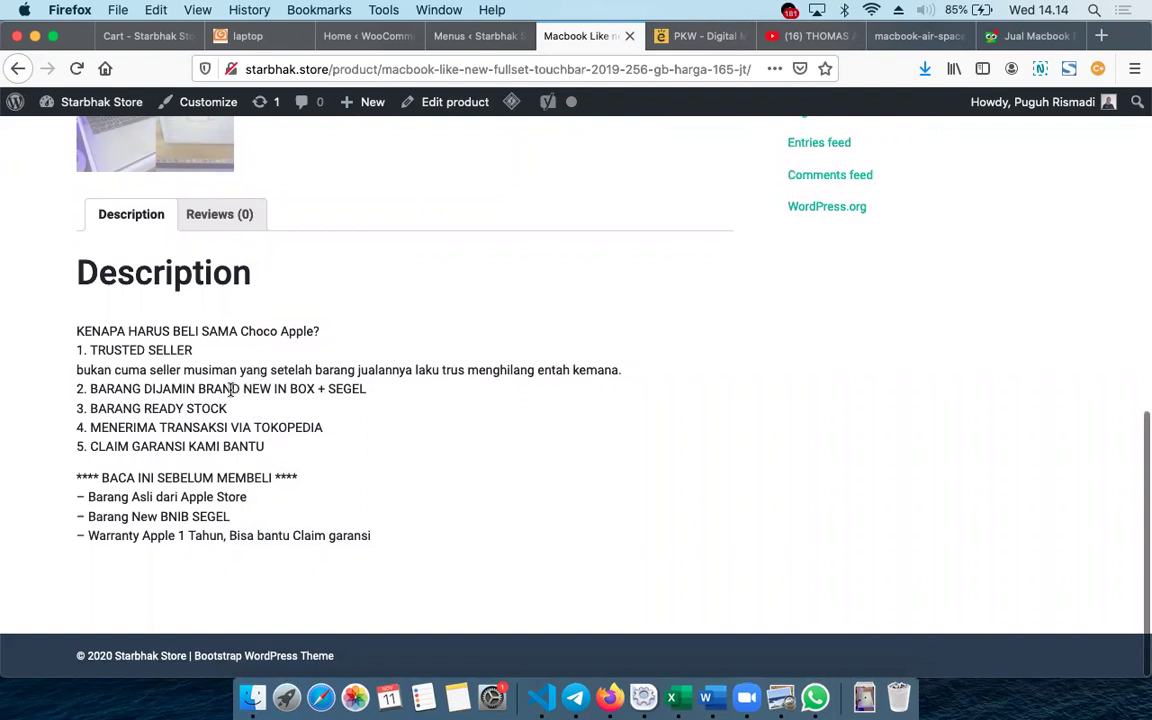
scroll(232, 389, "up", 10)
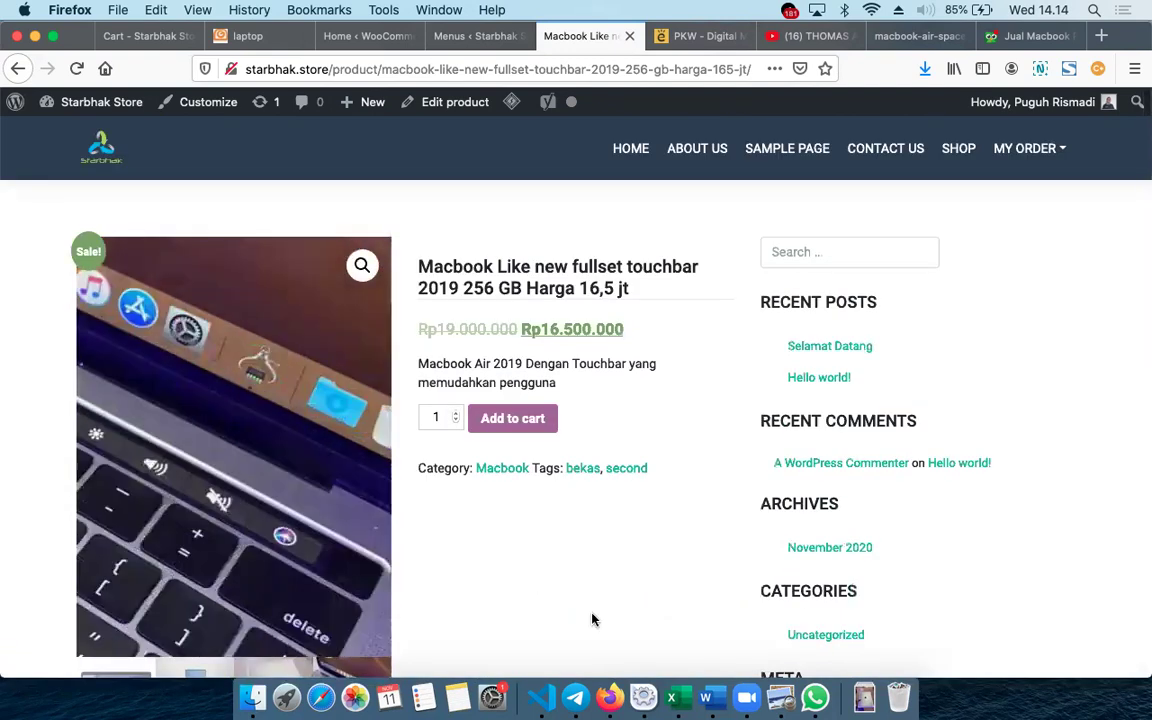
Add the MacBook to the cart and view the cart at Rp16.500.000.
left_click(513, 419)
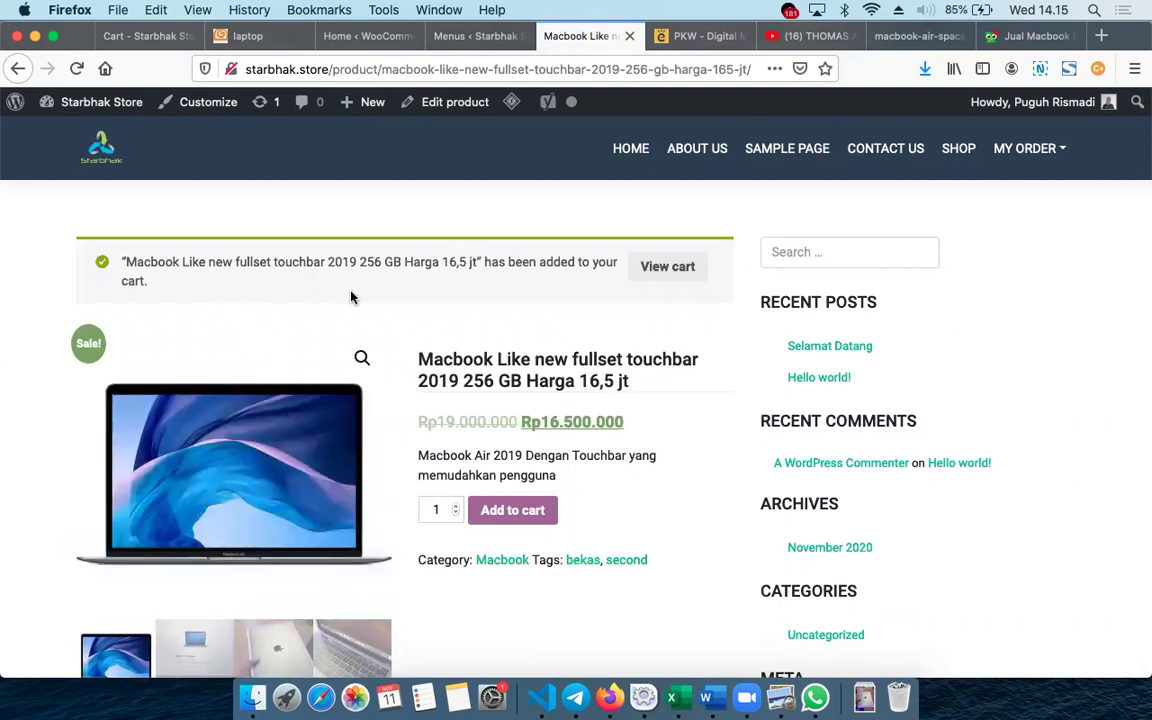
left_click(665, 281)
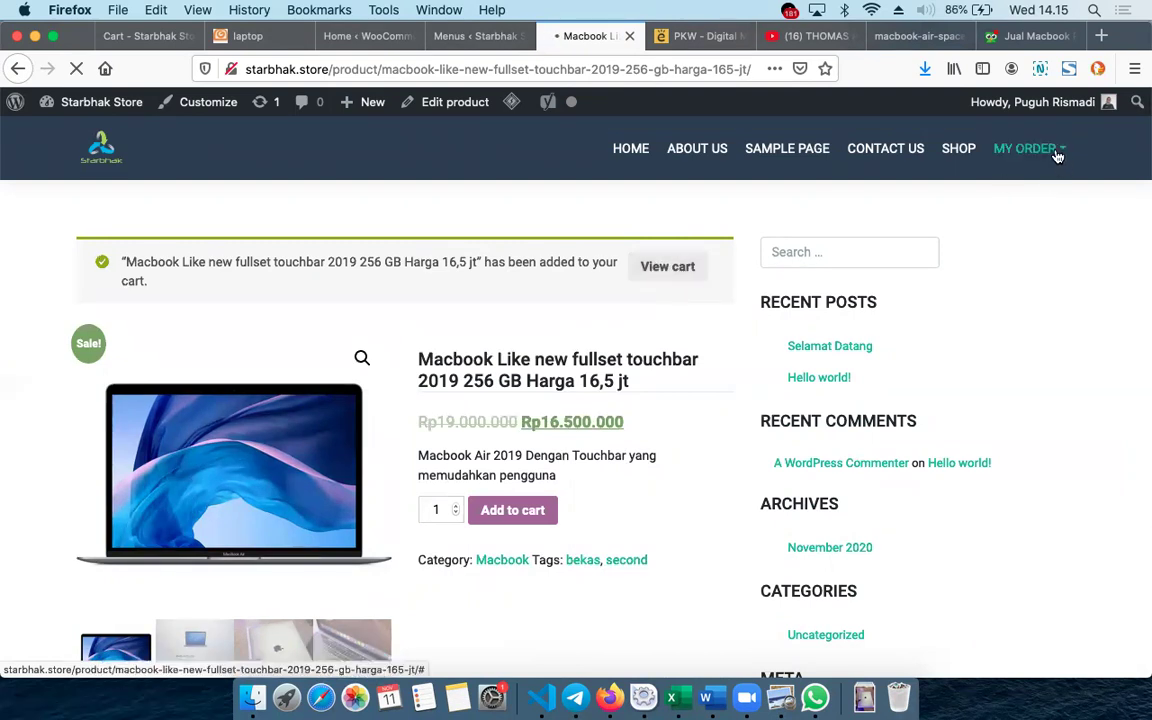
mouse_move(1040, 150)
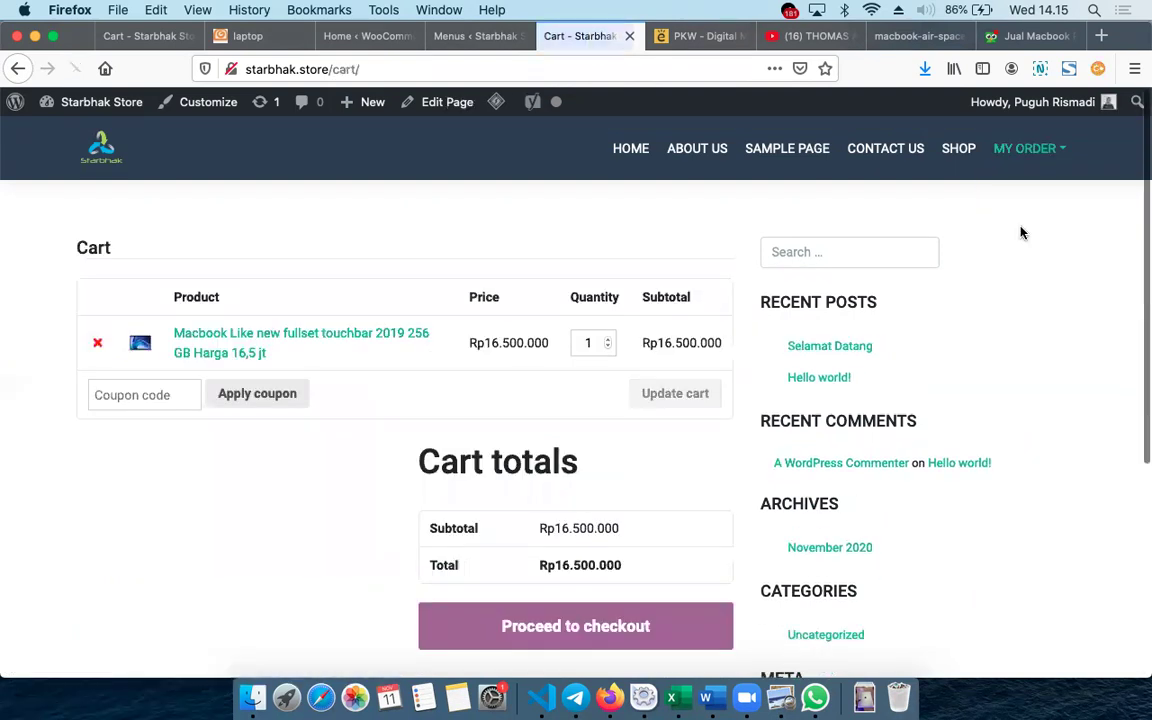